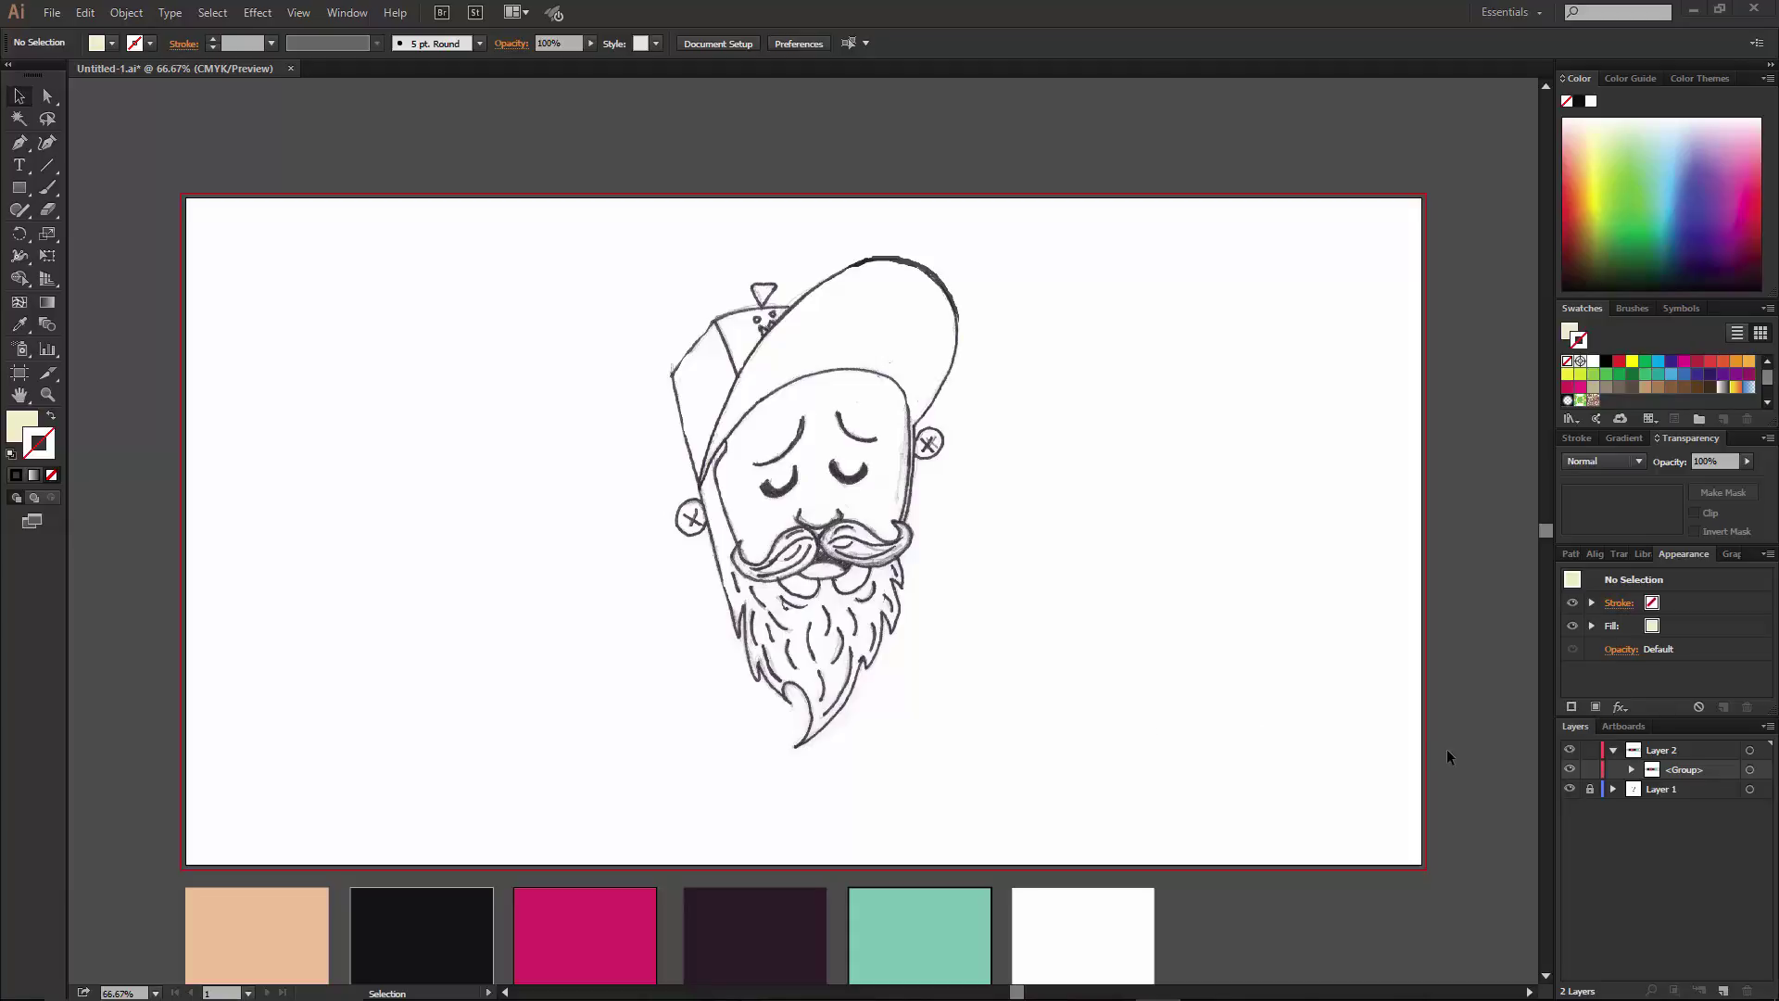
Zoom in and trace the cap brim and cap top to the right ear as an unfilled black stroke.
{"action": "key", "text": "ctrl+plus"}
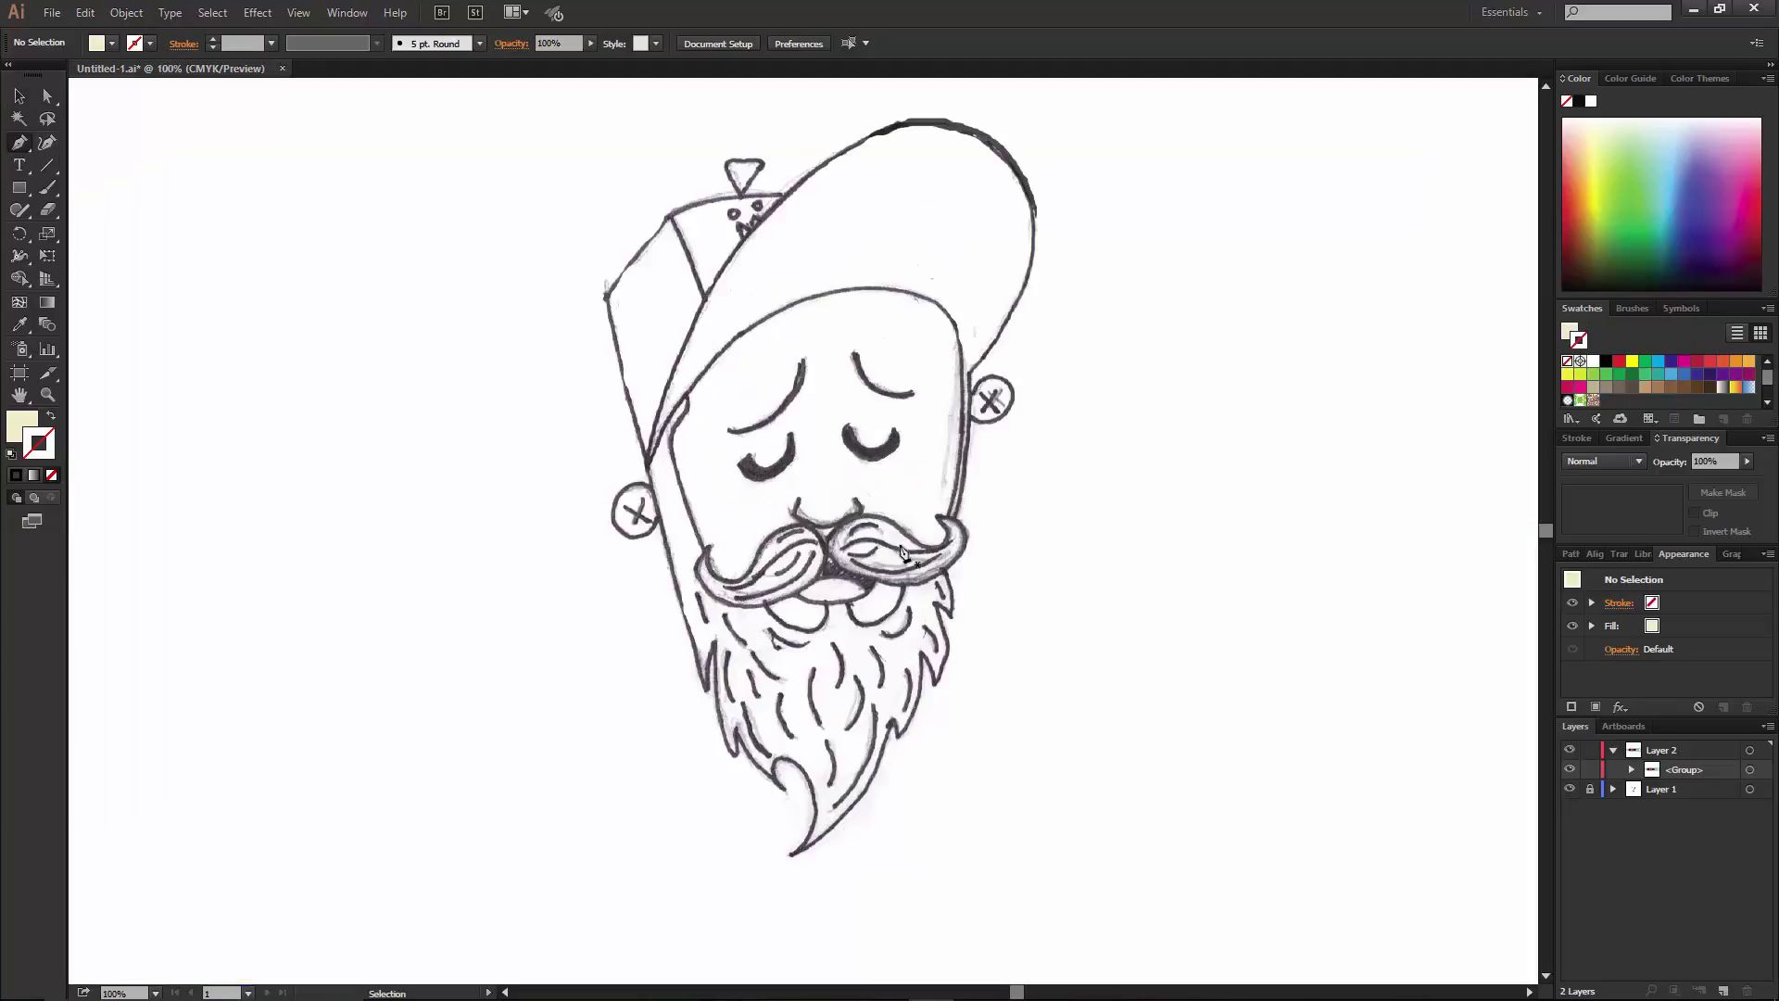
{"action": "key", "text": "ctrl+plus"}
{"action": "left_click", "coordinate": [500, 693]}
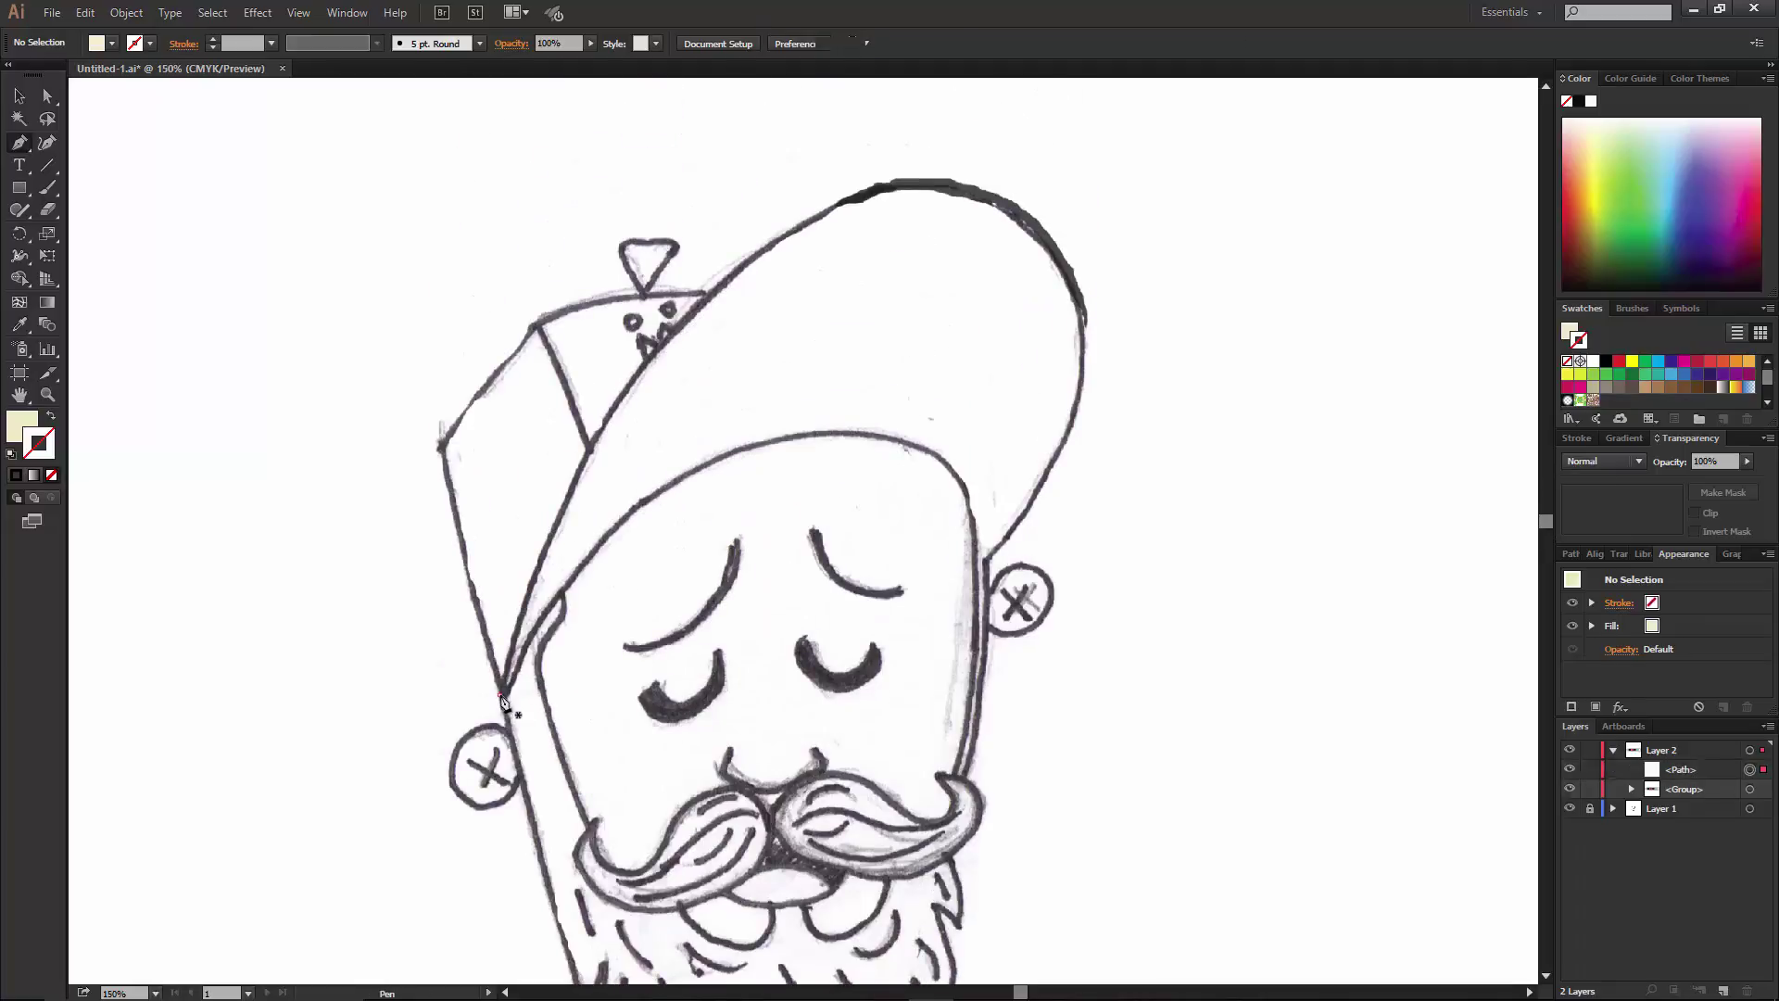
{"action": "left_click_drag", "start_coordinate": [958, 181], "coordinate": [1316, 223]}
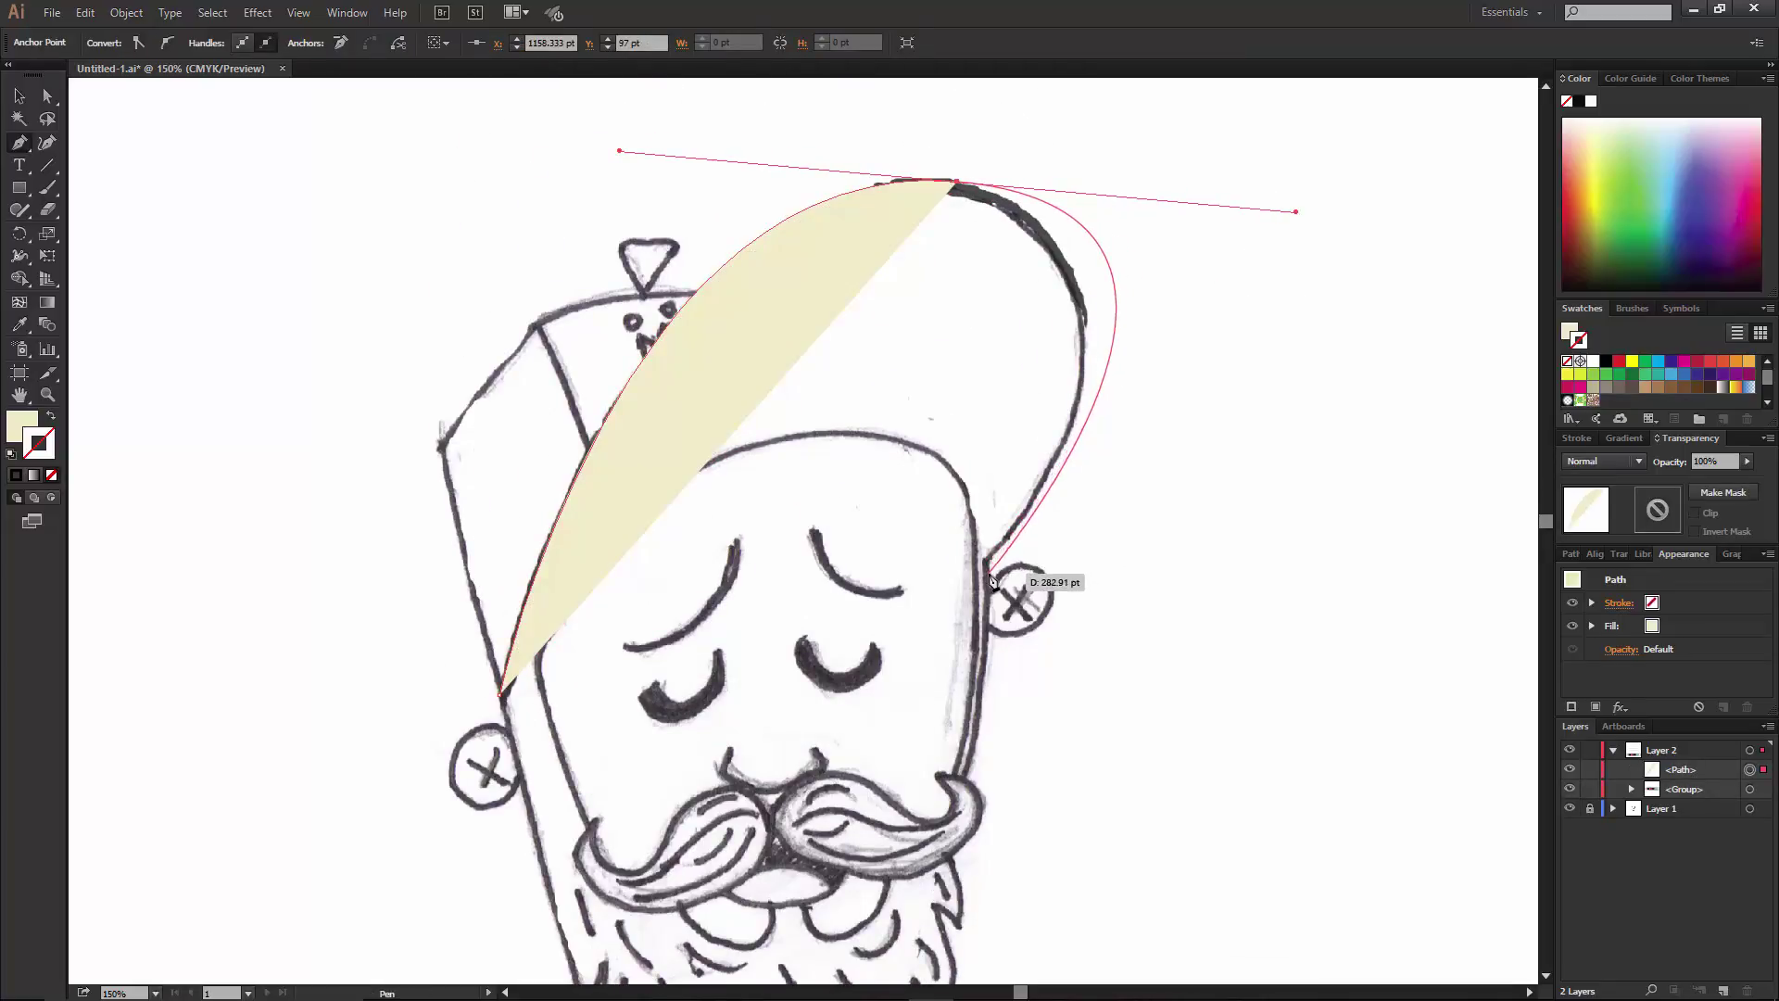
{"action": "left_click", "coordinate": [989, 574]}
{"action": "key", "text": "d"}
{"action": "left_click", "coordinate": [51, 475]}
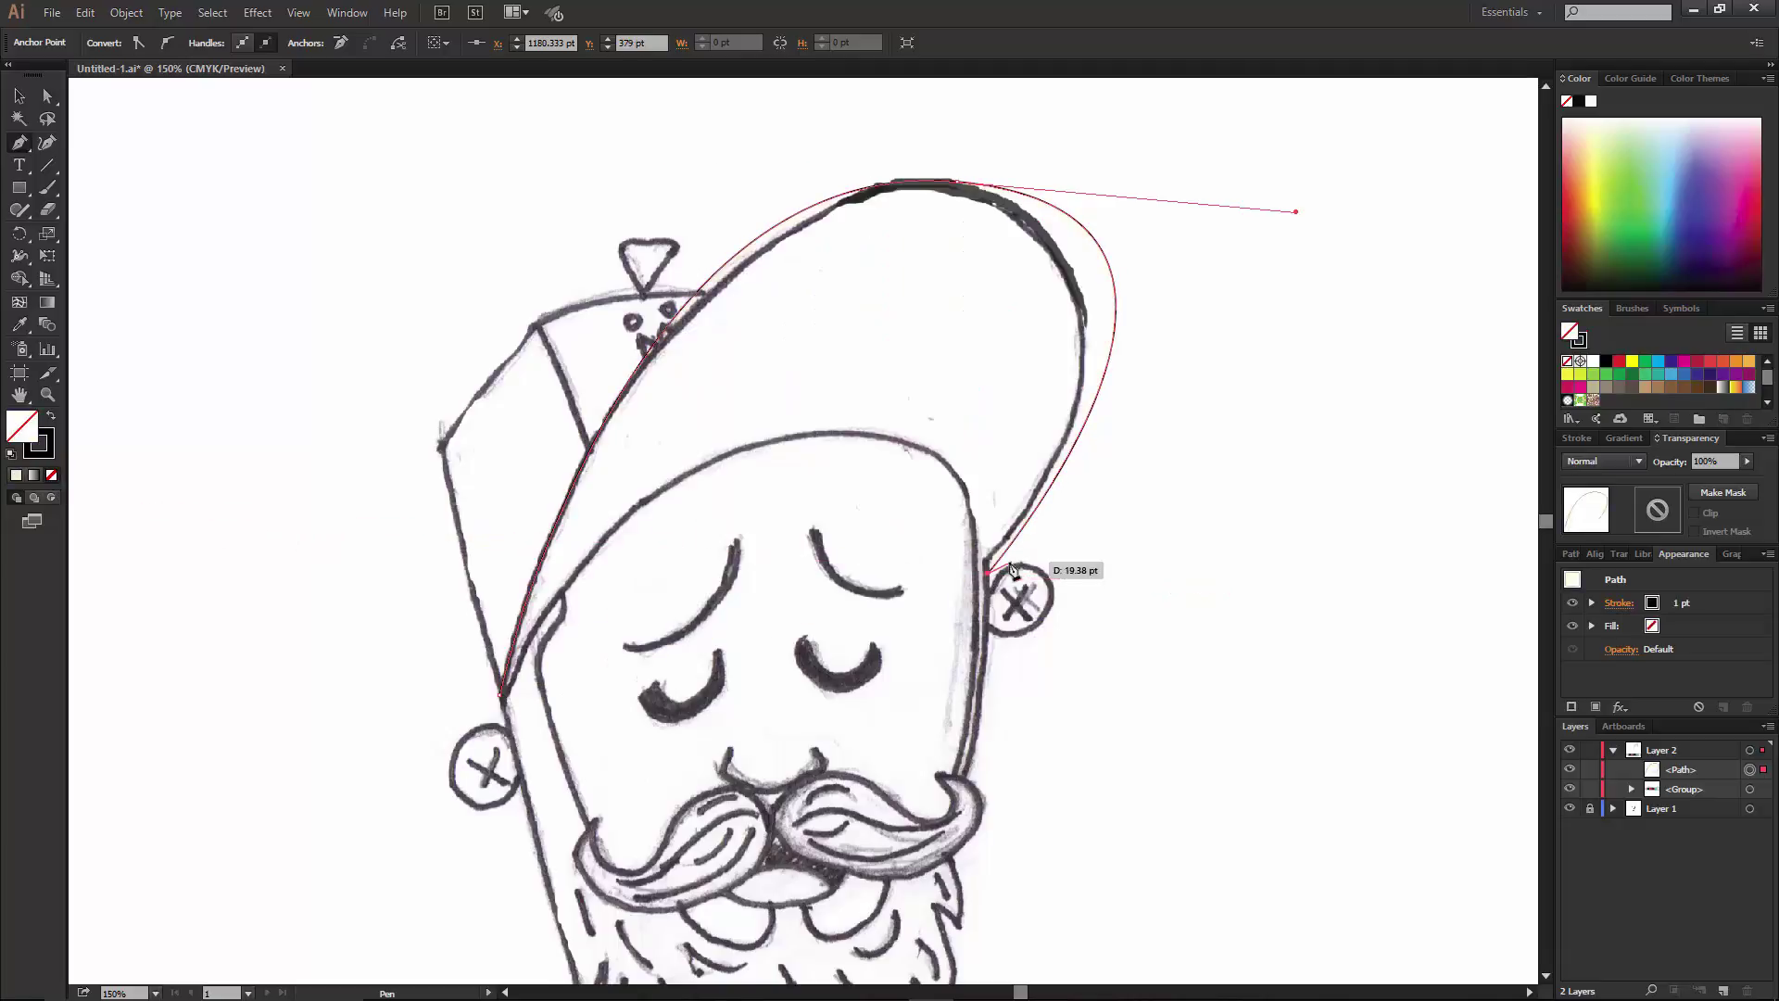
Continue the outline past the mustache tip and down the jagged right edge of the beard.
{"action": "scroll", "coordinate": [992, 572], "scroll_direction": "down", "scroll_amount": 5}
{"action": "scroll", "coordinate": [993, 572], "scroll_direction": "down", "scroll_amount": 2}
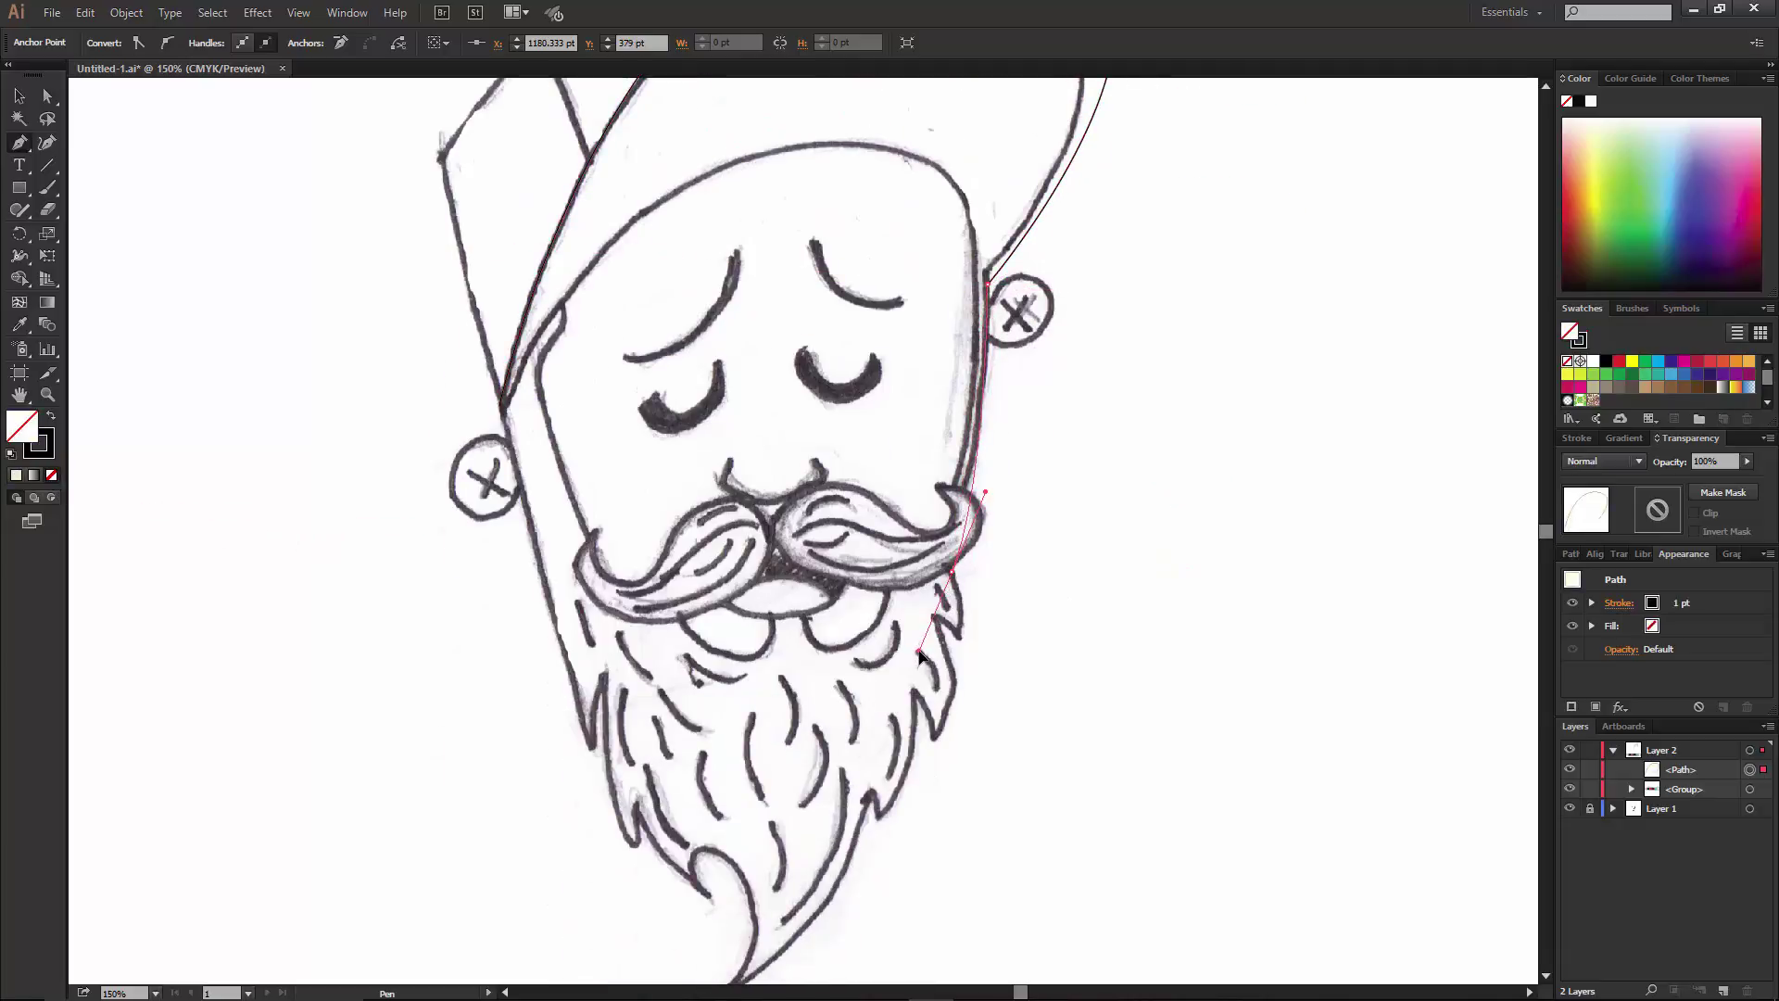
{"action": "scroll", "coordinate": [965, 674], "scroll_direction": "up", "scroll_amount": 1}
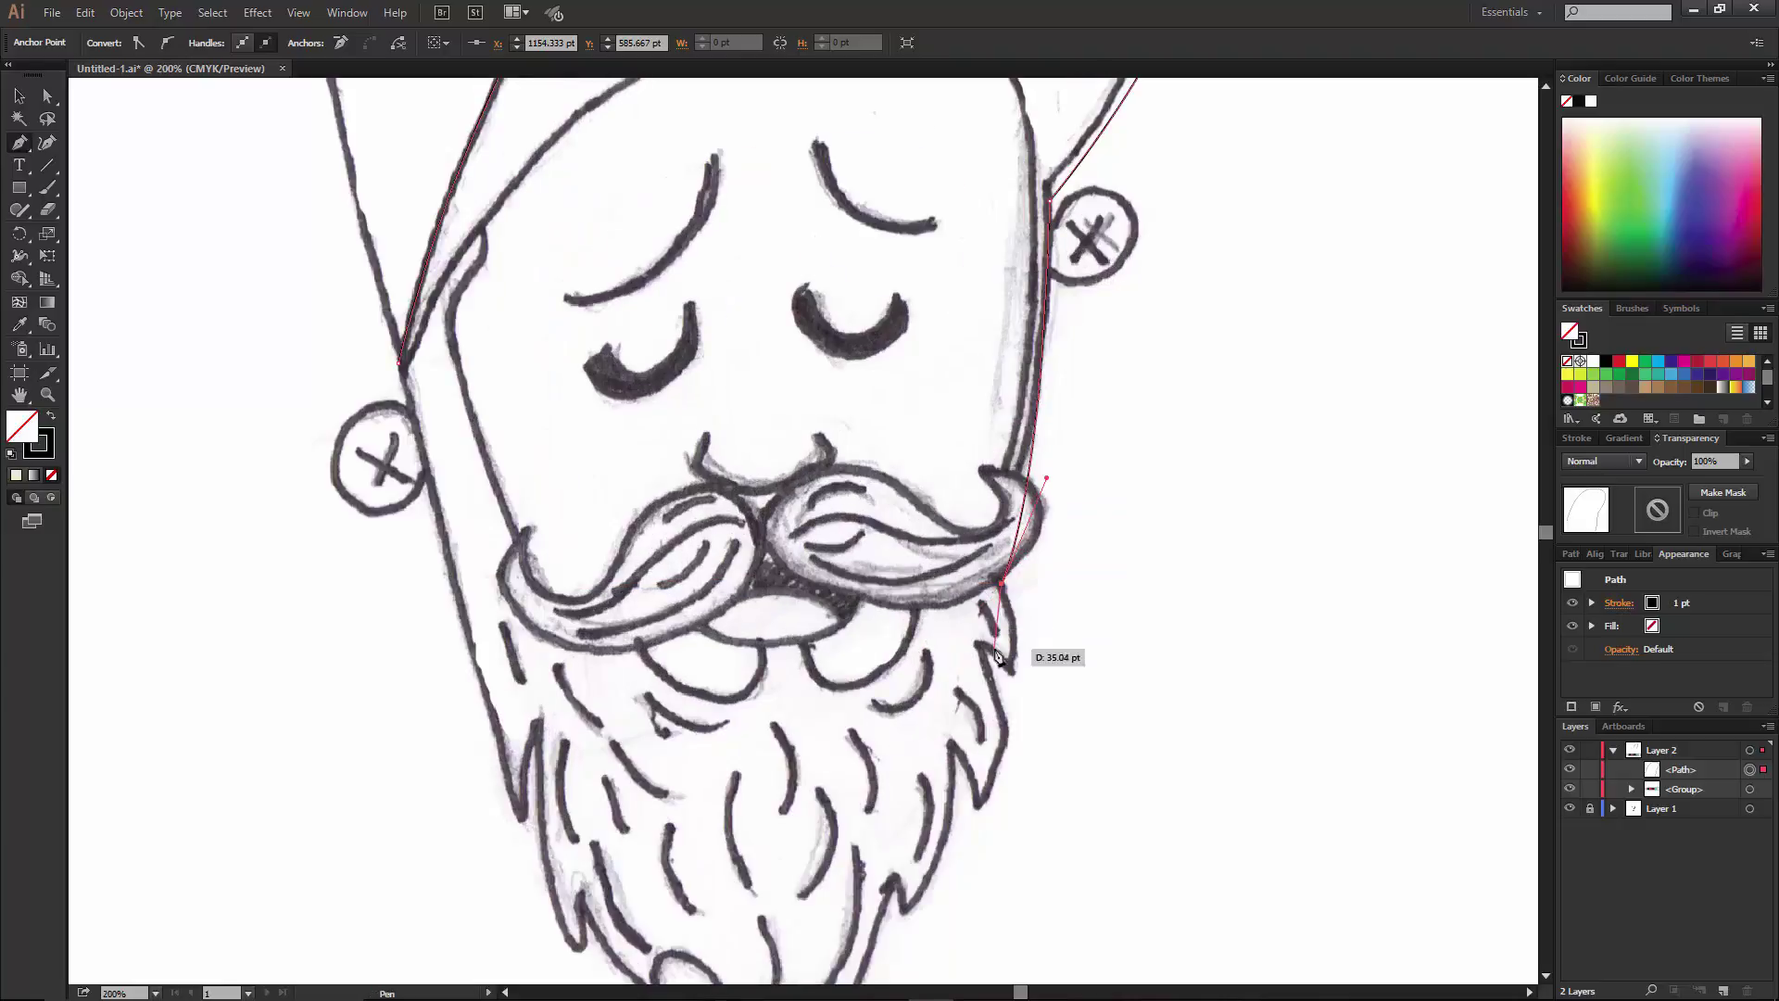
{"action": "scroll", "coordinate": [1001, 602], "scroll_direction": "down", "scroll_amount": 3}
{"action": "left_click_drag", "start_coordinate": [1016, 496], "coordinate": [1008, 567]}
{"action": "left_click", "coordinate": [976, 462]}
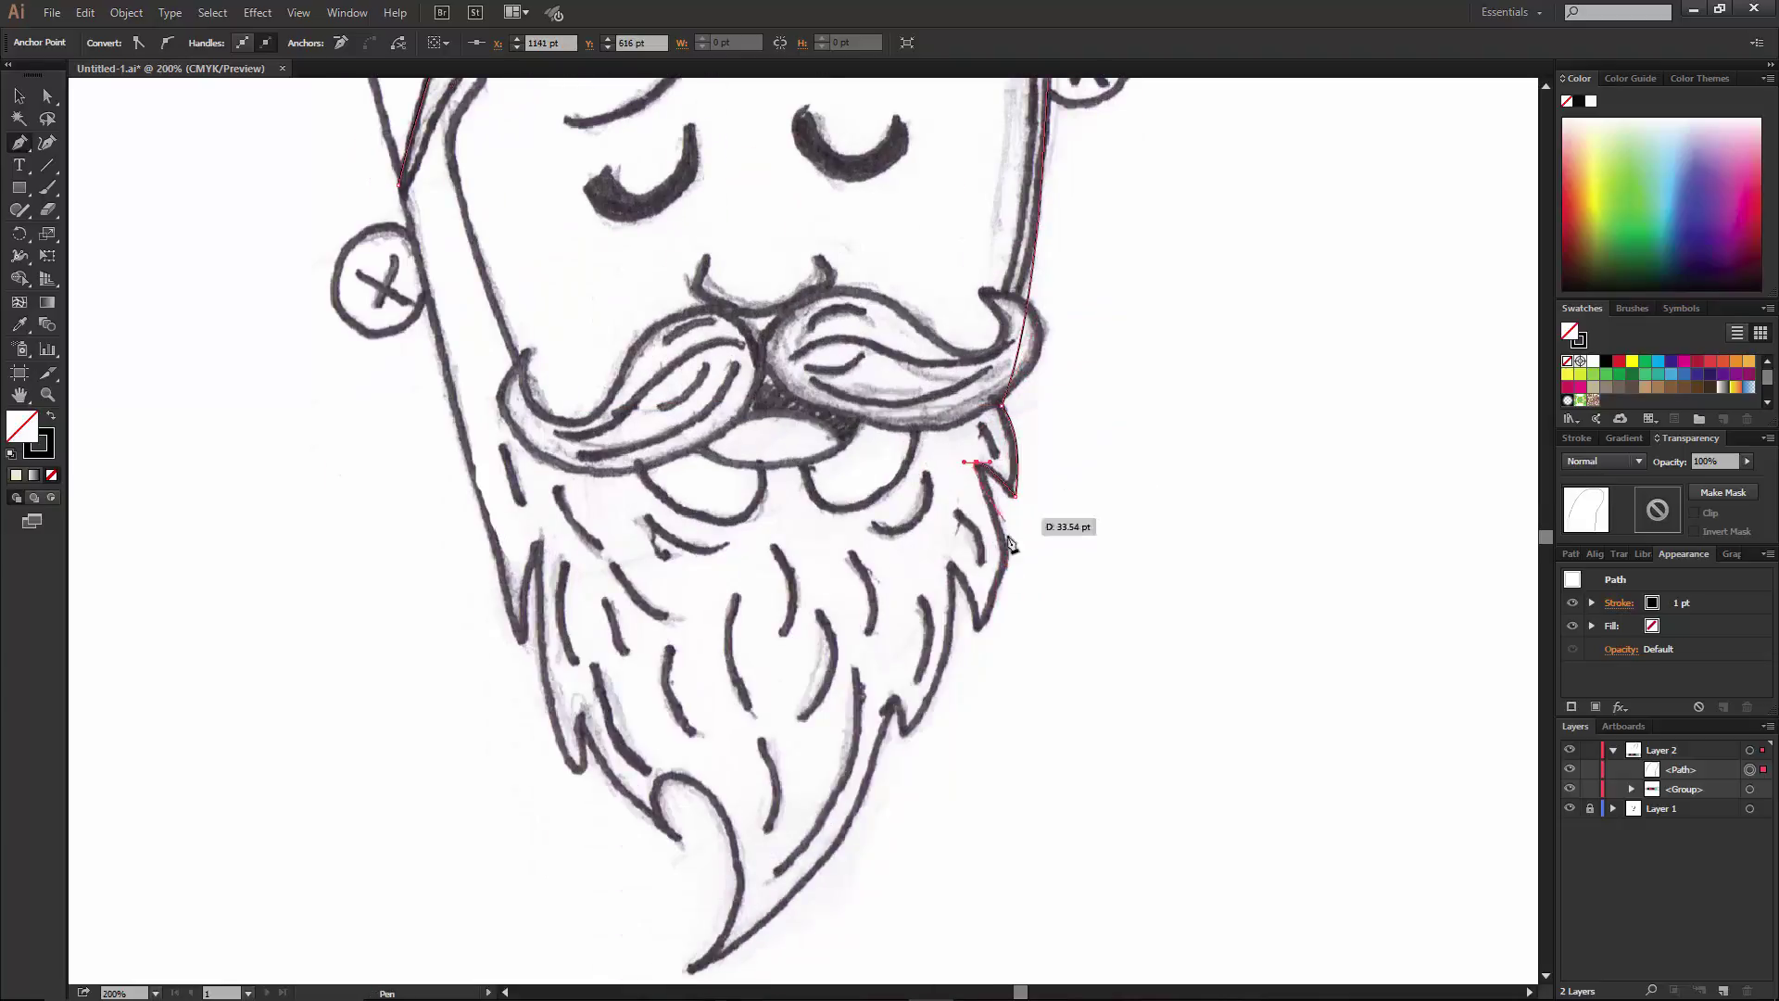
{"action": "left_click_drag", "start_coordinate": [981, 627], "coordinate": [962, 676]}
{"action": "key", "text": "ctrl+z"}
{"action": "left_click", "coordinate": [950, 563]}
{"action": "left_click_drag", "start_coordinate": [903, 734], "coordinate": [818, 834]}
{"action": "left_click", "coordinate": [904, 732]}
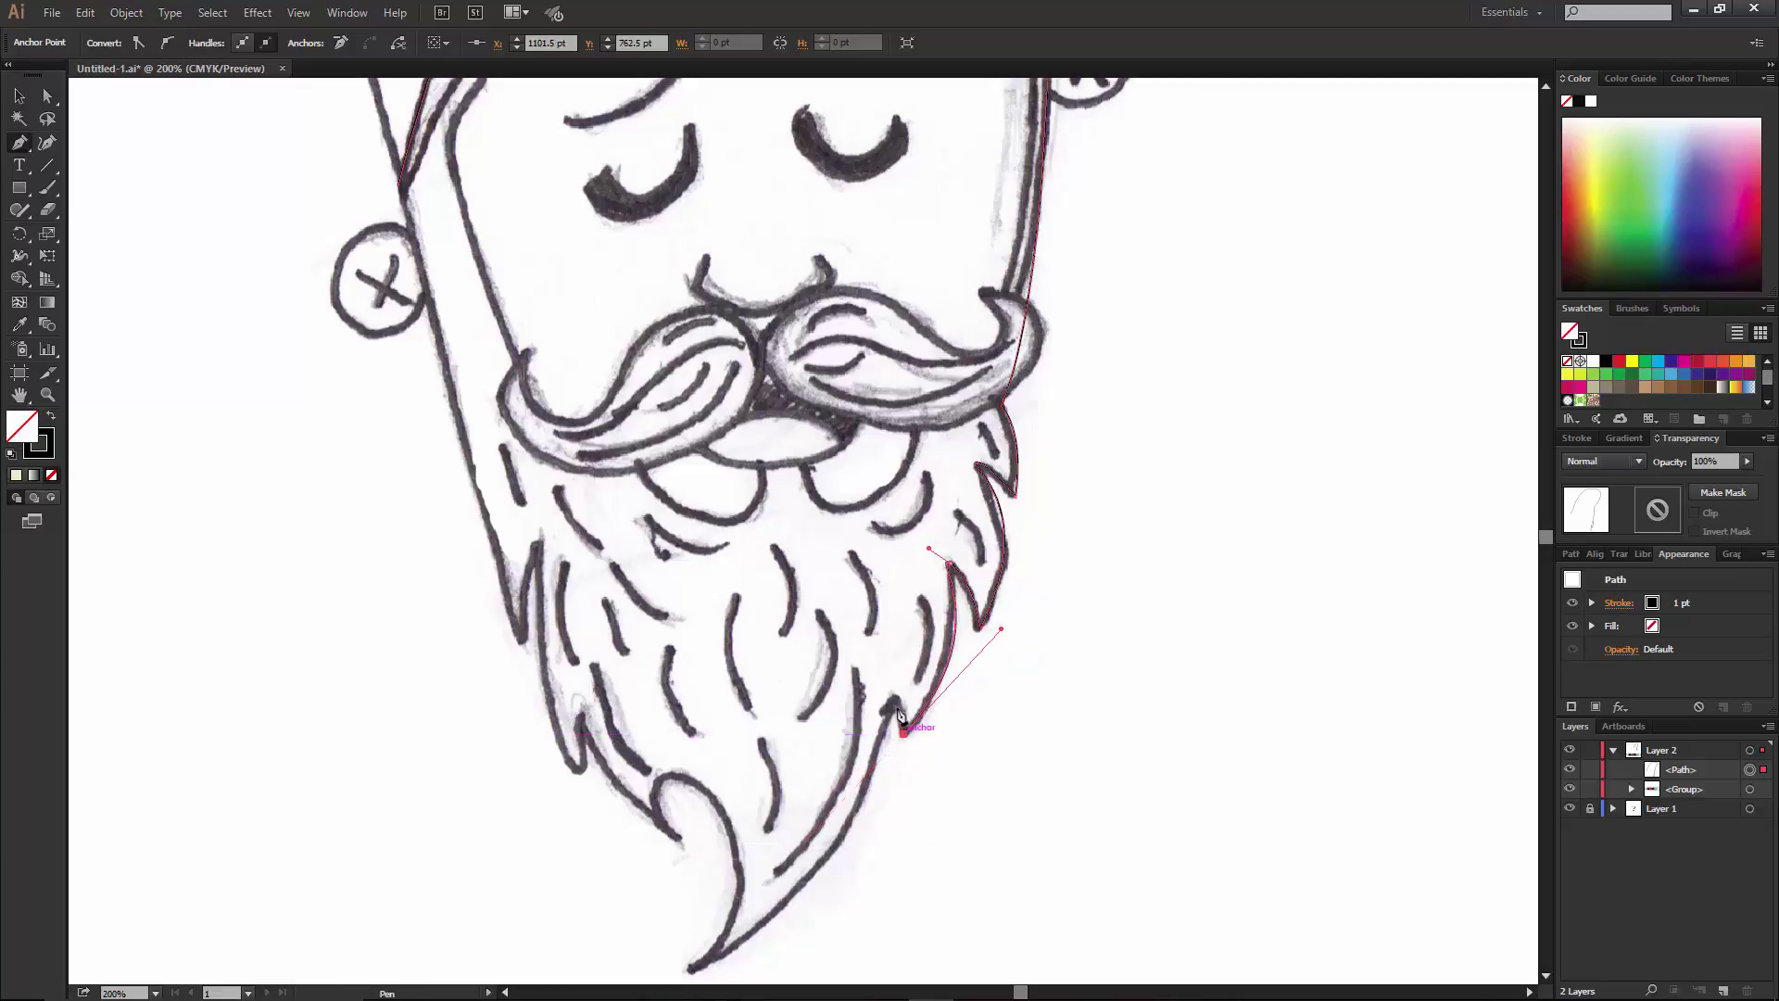
Trace the sharp beard tip, its inner curl and up the beard's left side.
{"action": "scroll", "coordinate": [892, 700], "scroll_direction": "down", "scroll_amount": 3}
{"action": "left_click_drag", "start_coordinate": [690, 839], "coordinate": [475, 918]}
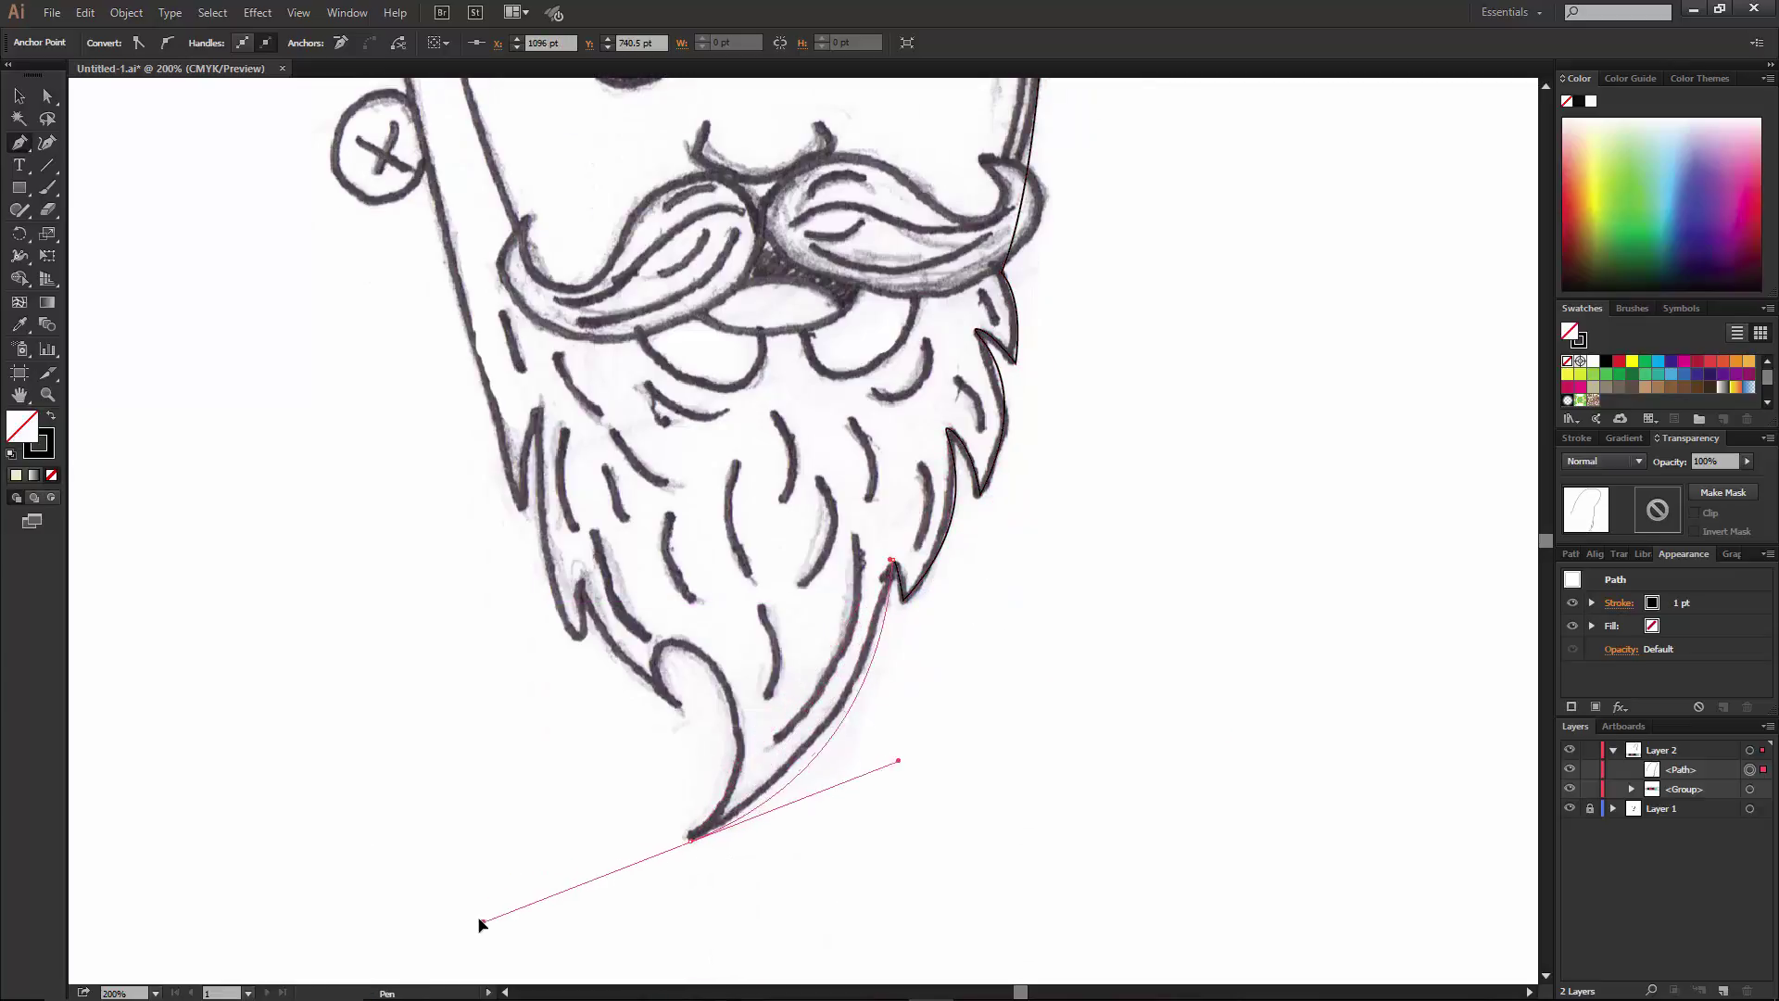
{"action": "left_click", "coordinate": [690, 839]}
{"action": "left_click_drag", "start_coordinate": [719, 667], "coordinate": [658, 568]}
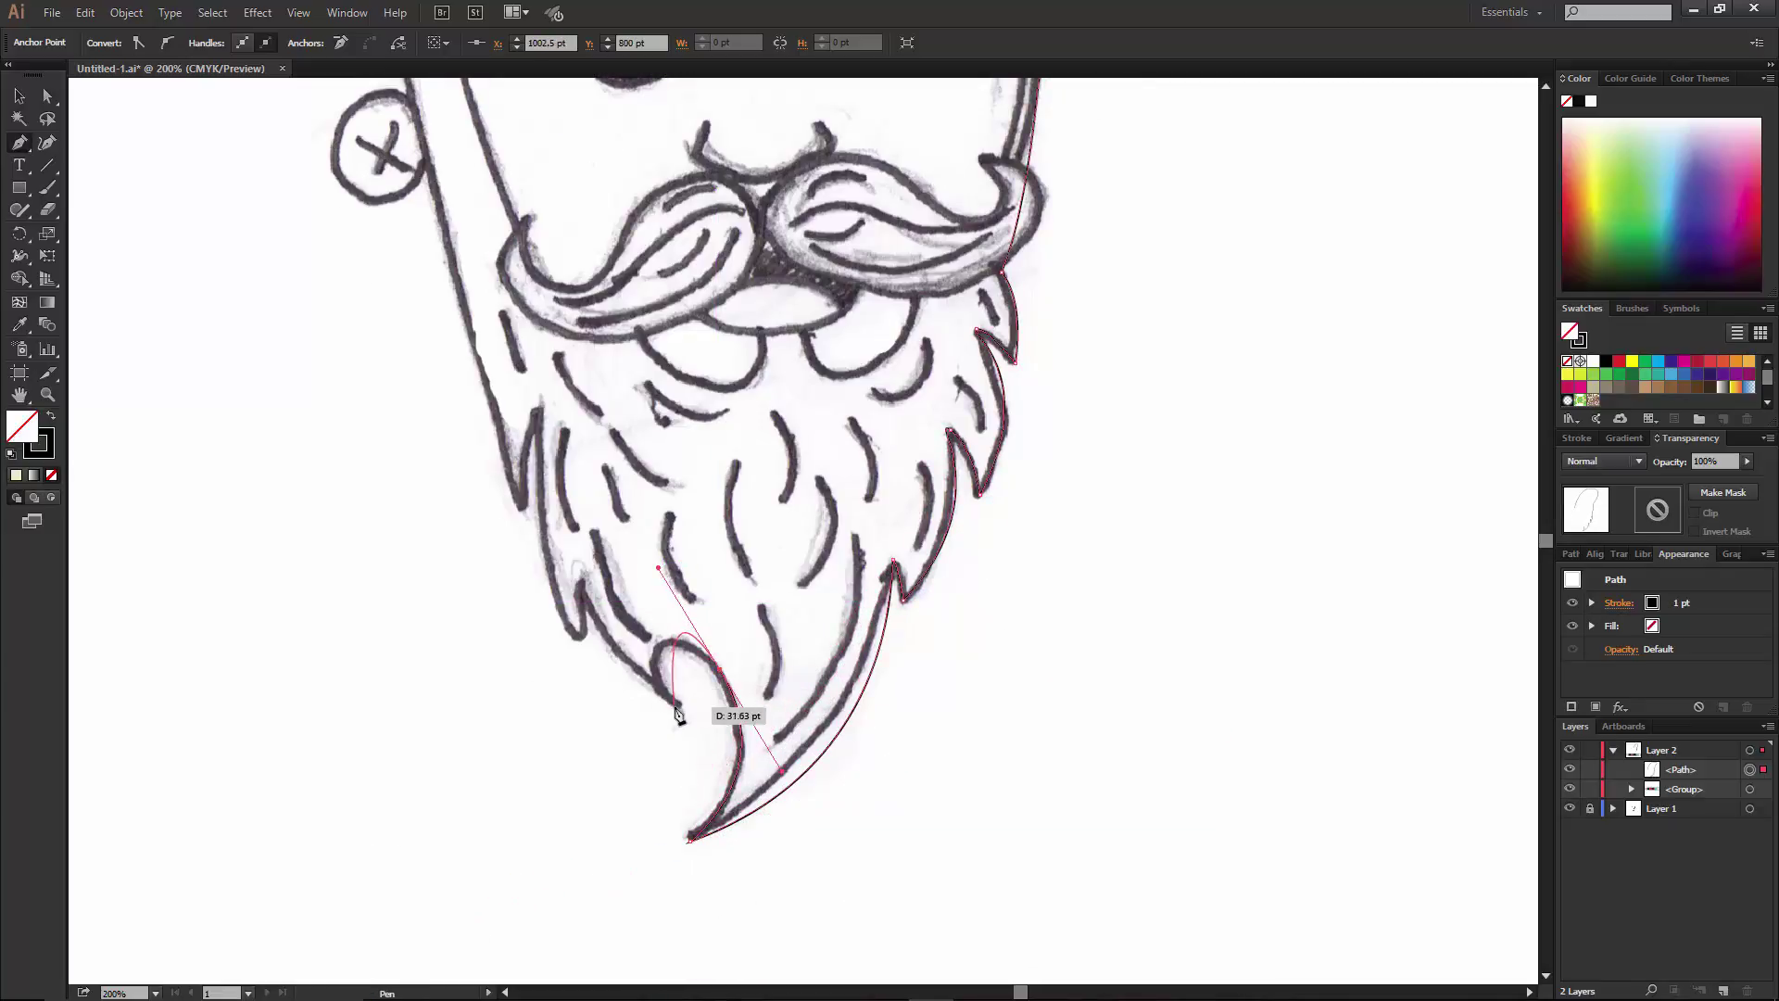
{"action": "left_click_drag", "start_coordinate": [678, 706], "coordinate": [721, 728]}
{"action": "left_click_drag", "start_coordinate": [580, 582], "coordinate": [546, 474]}
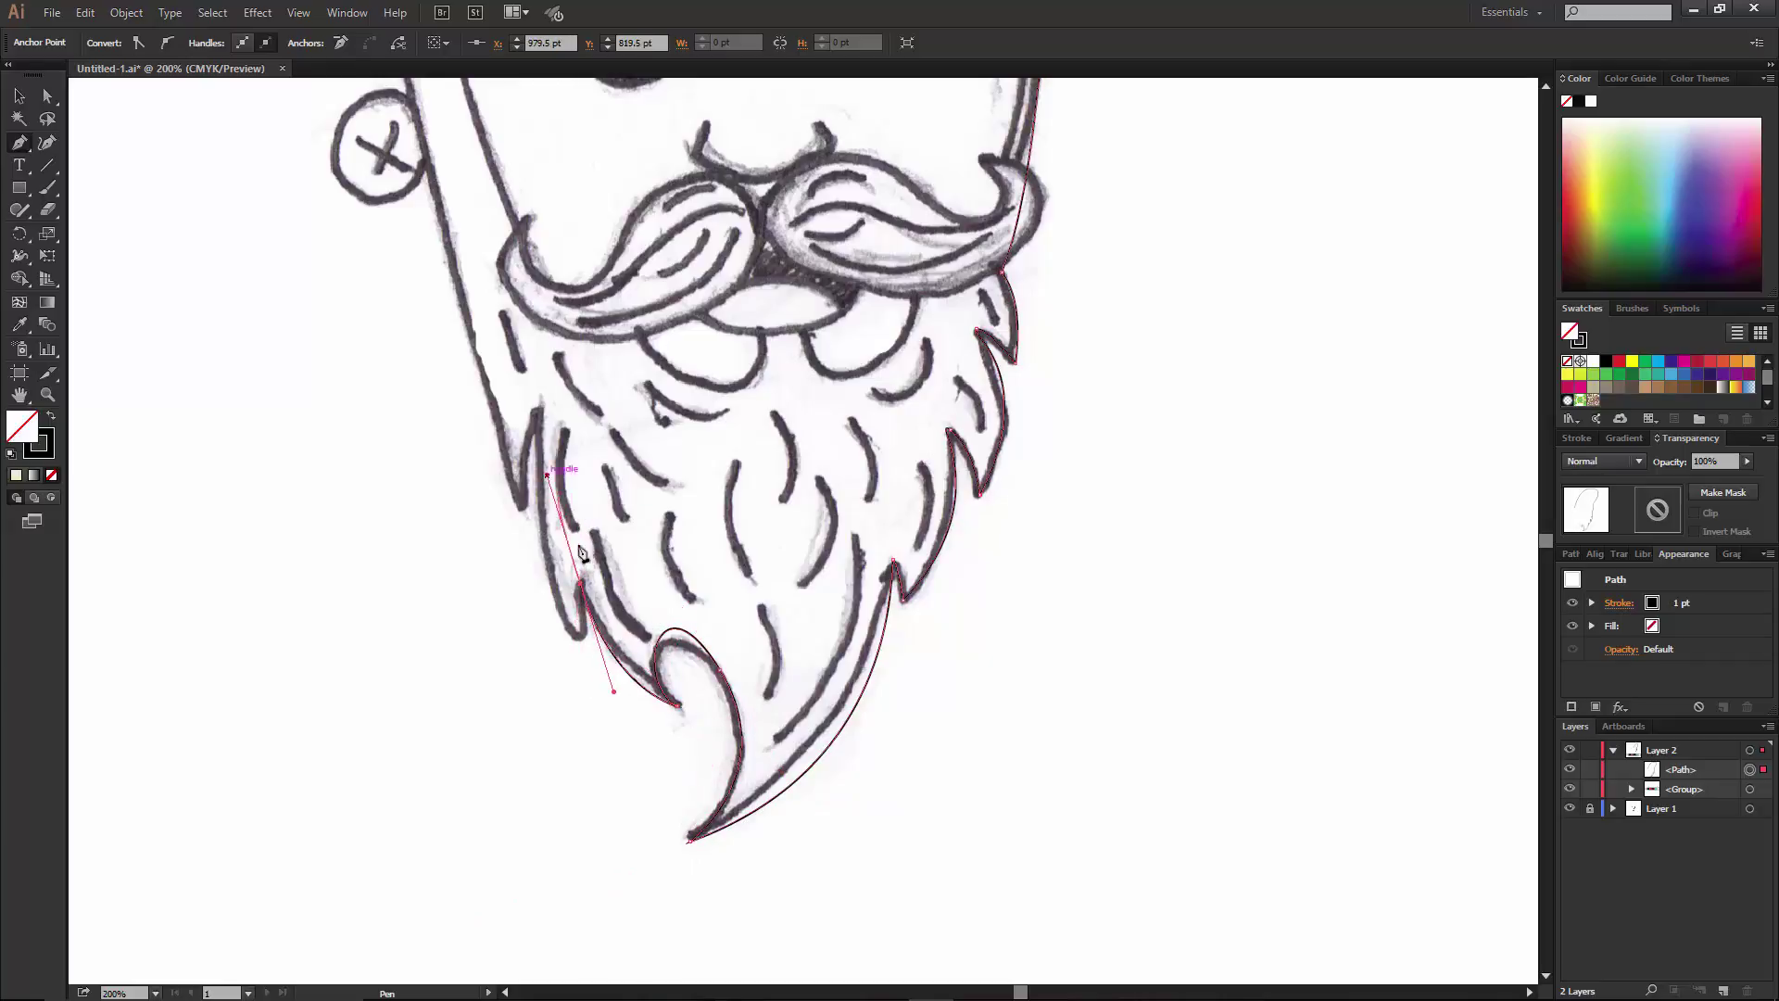
{"action": "left_click_drag", "start_coordinate": [538, 409], "coordinate": [554, 333]}
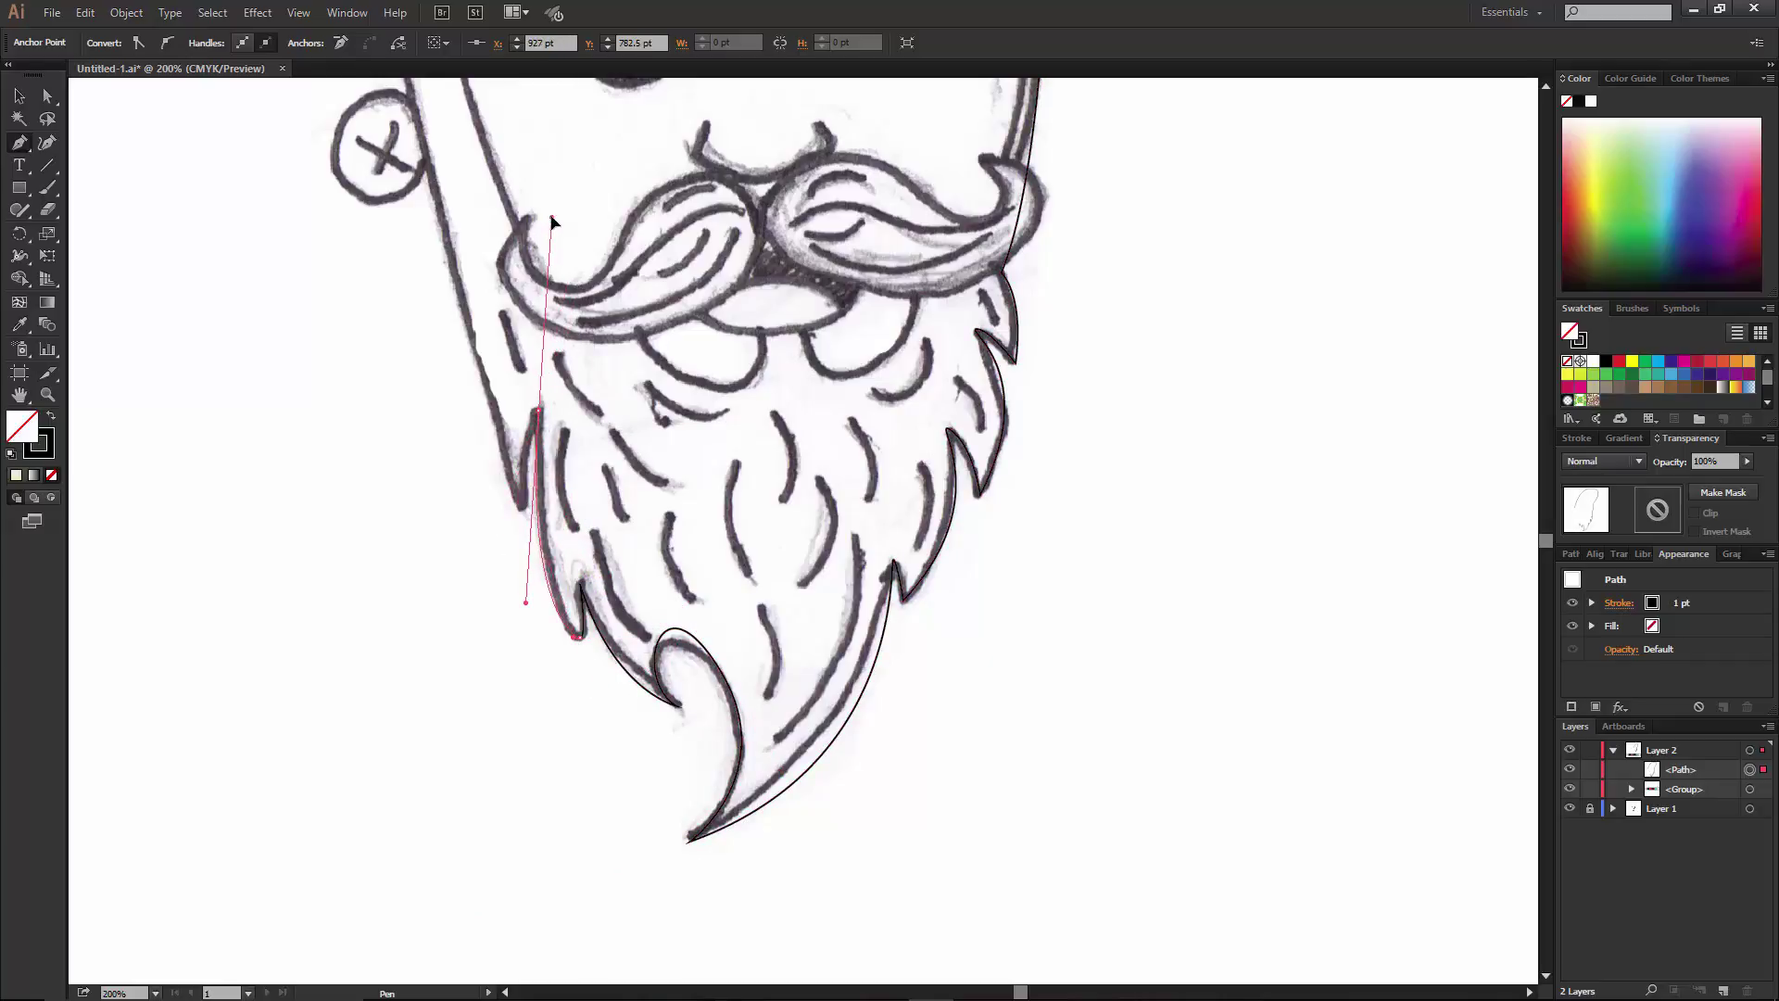
{"action": "left_click", "coordinate": [539, 409], "text": "alt"}
End the outline at the face's upper-left edge and begin a new path at the head top.
{"action": "scroll", "coordinate": [482, 371], "scroll_direction": "up", "scroll_amount": 3}
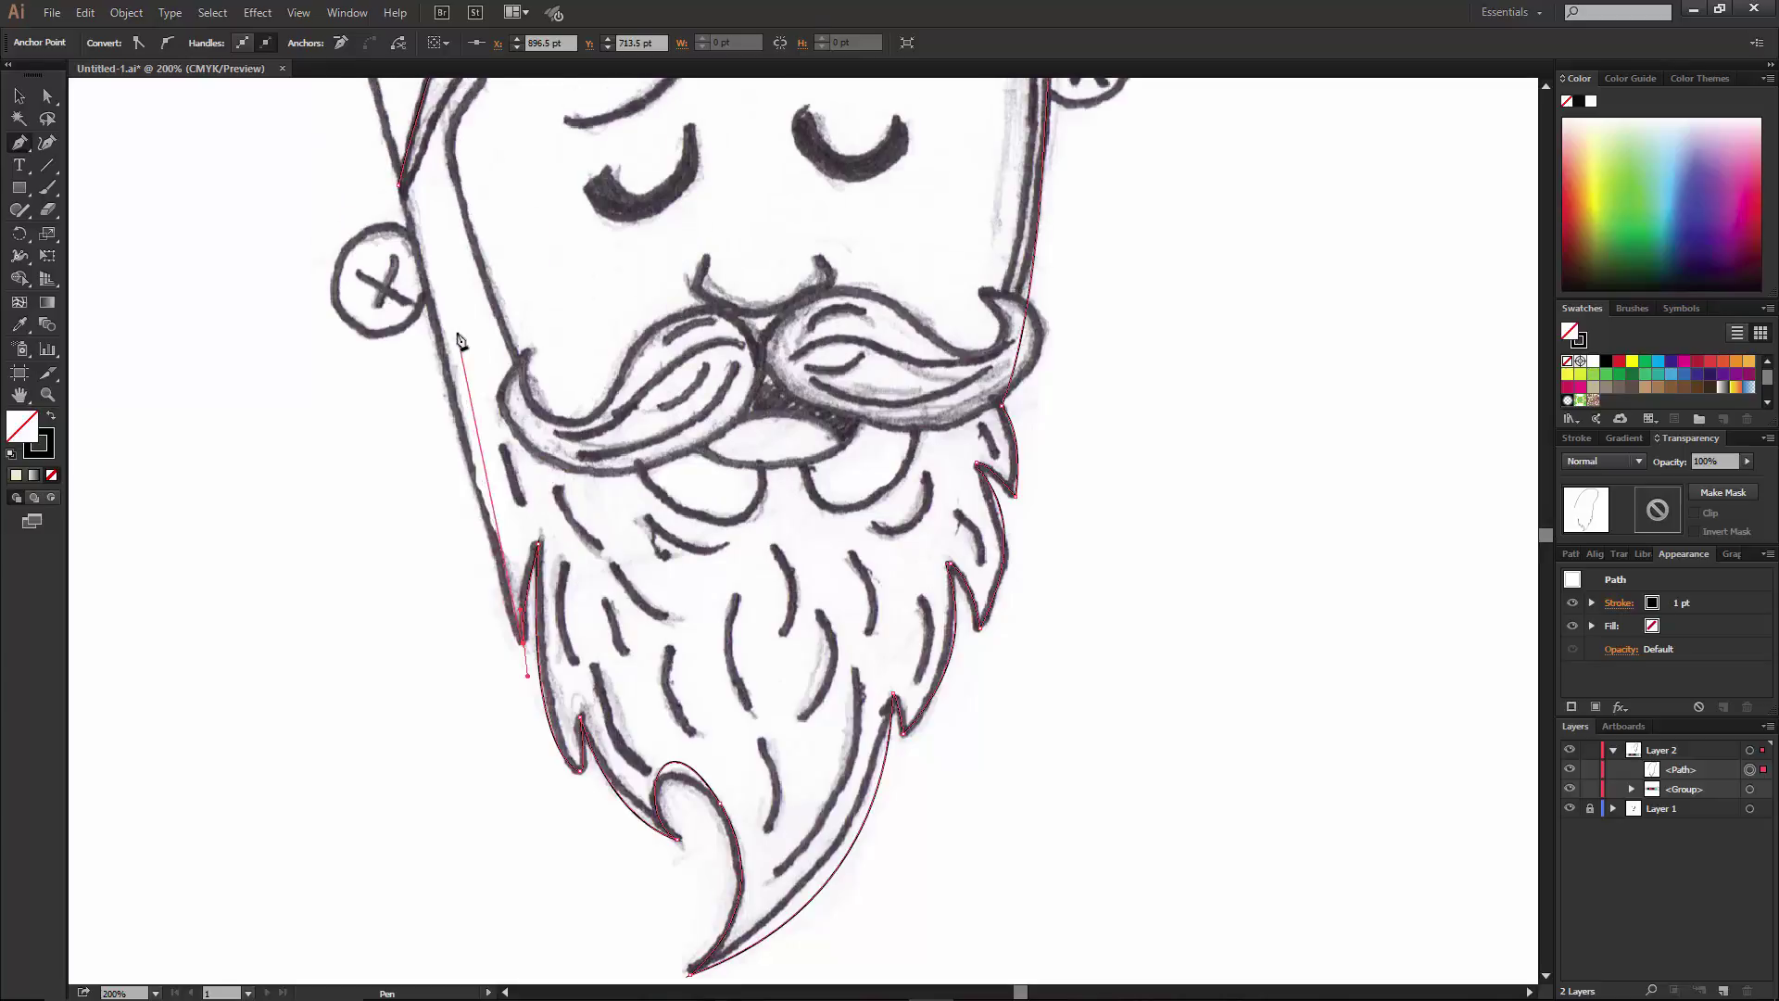
{"action": "left_click", "coordinate": [400, 298]}
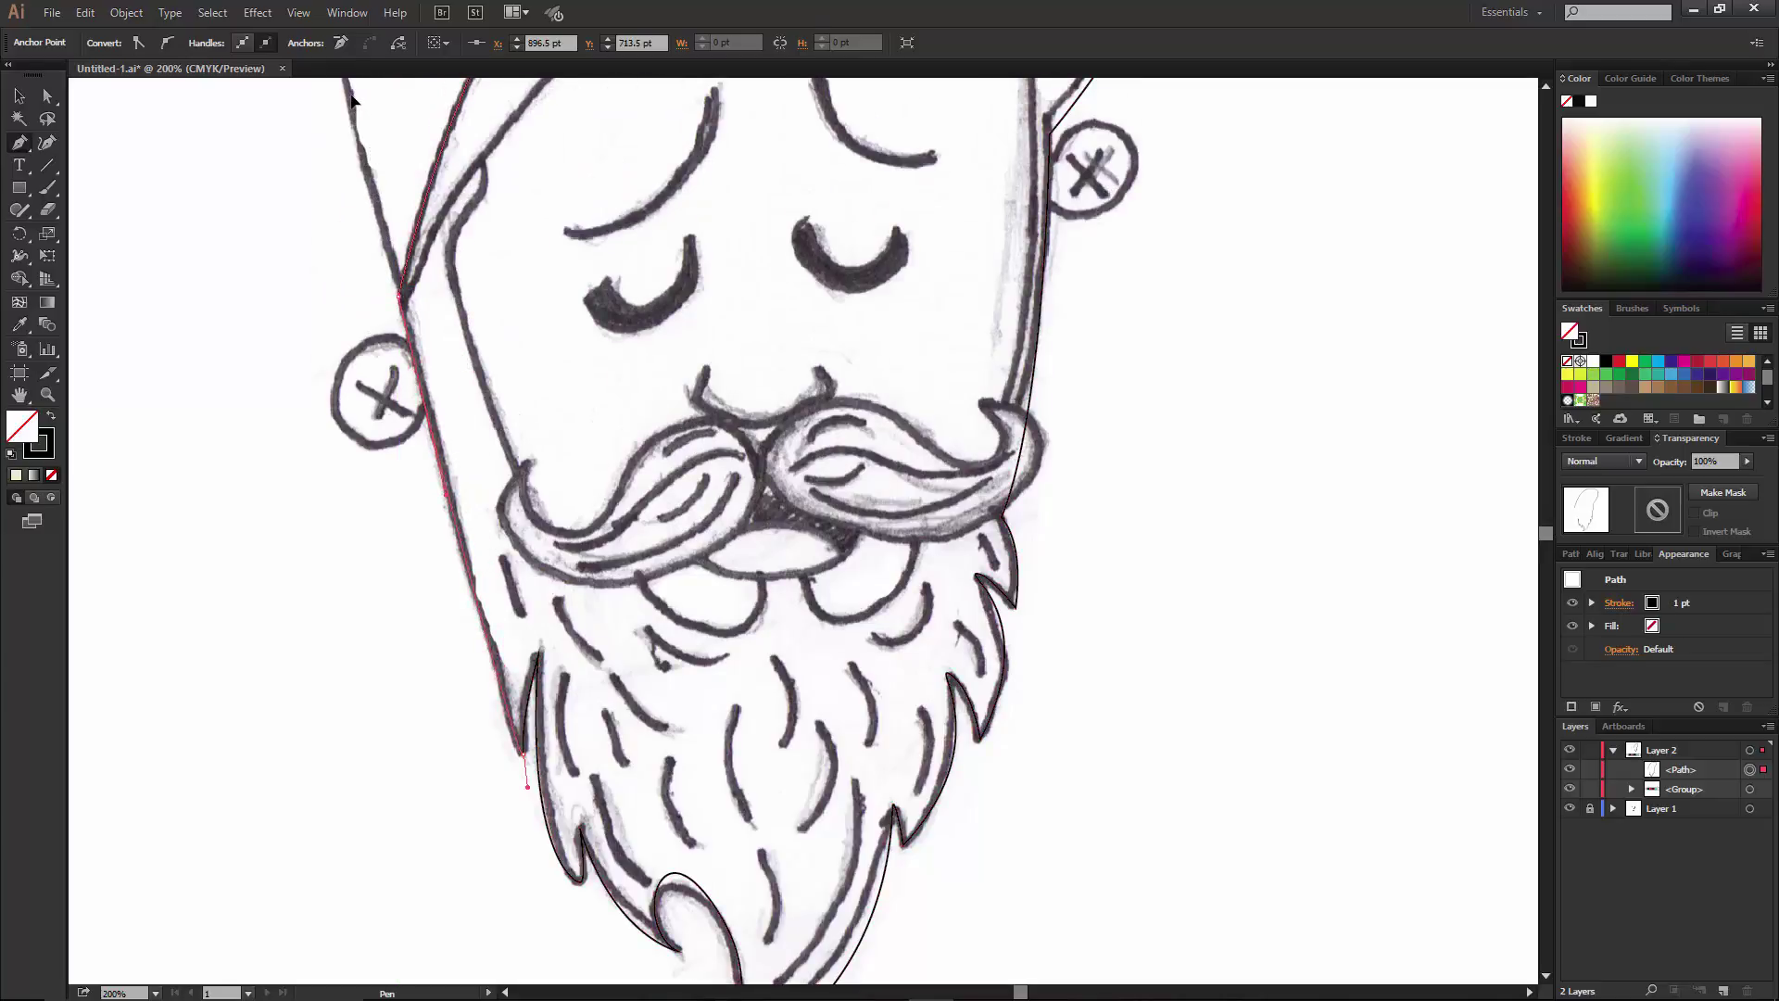
{"action": "scroll", "coordinate": [816, 491], "scroll_direction": "up", "scroll_amount": 1}
{"action": "scroll", "coordinate": [815, 491], "scroll_direction": "up", "scroll_amount": 2}
{"action": "left_click", "coordinate": [481, 358]}
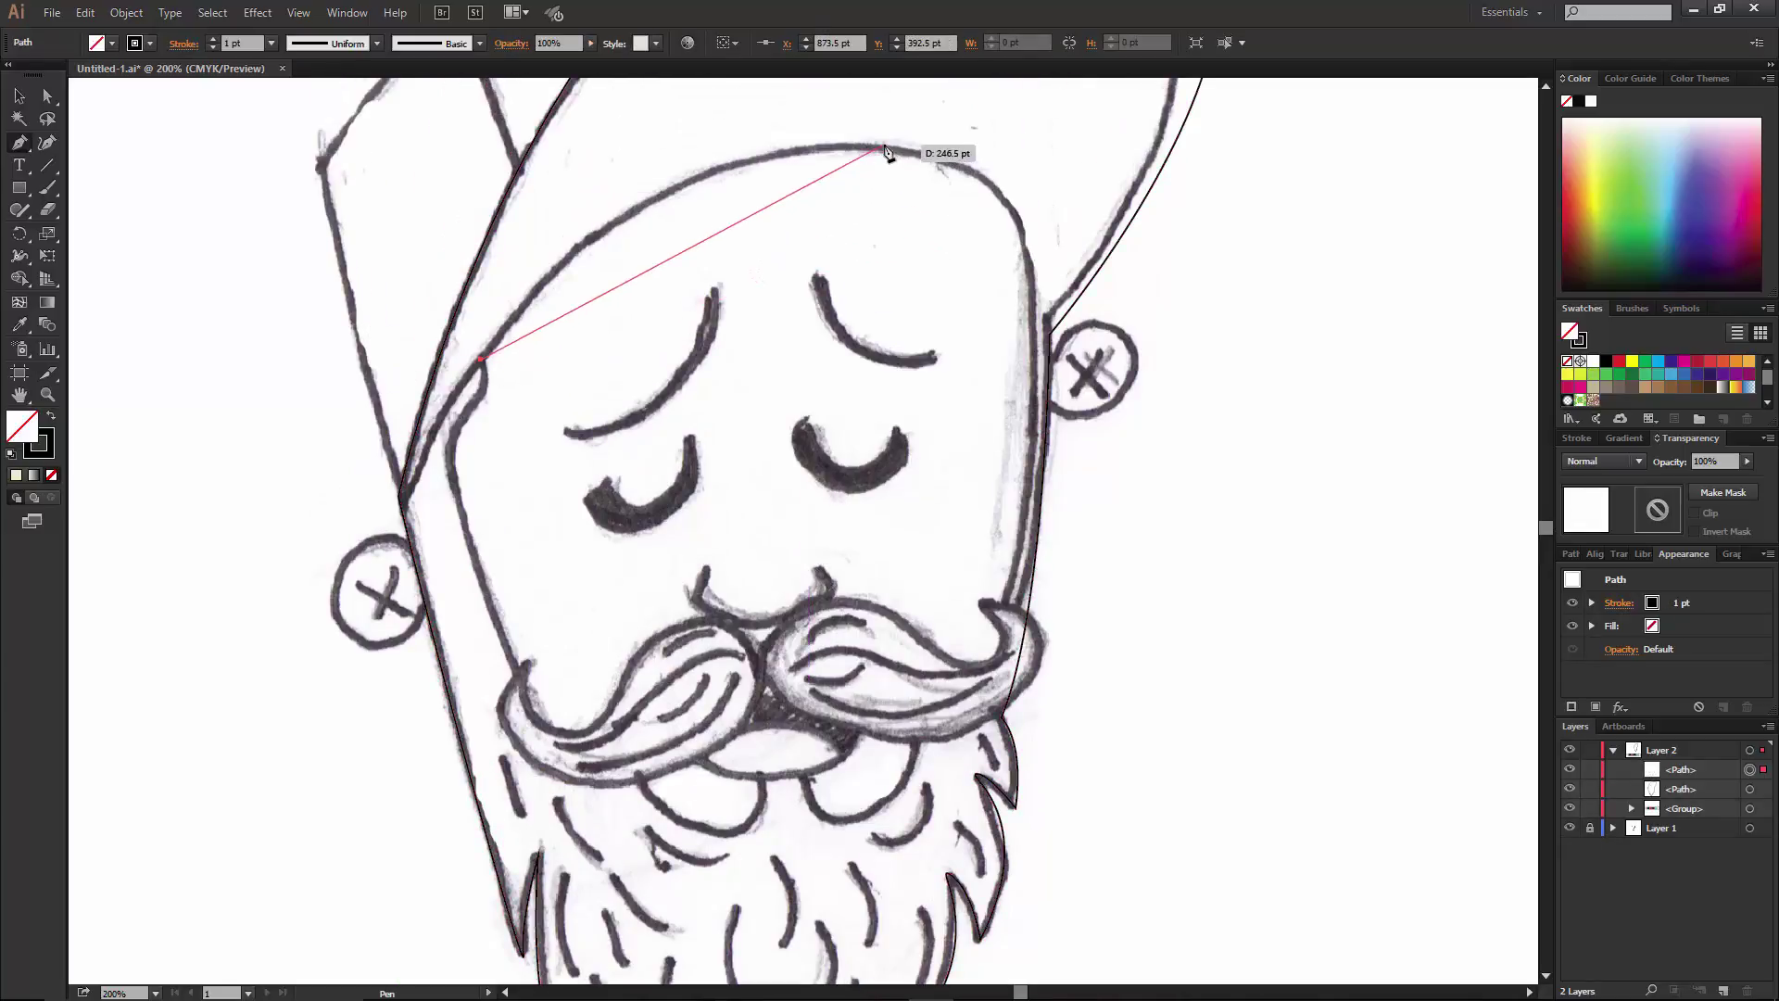
Trace the face outline from the head top down the right cheek and around the lower lip.
{"action": "left_click_drag", "start_coordinate": [885, 150], "coordinate": [1149, 184]}
{"action": "scroll", "coordinate": [1019, 491], "scroll_direction": "down", "scroll_amount": 2}
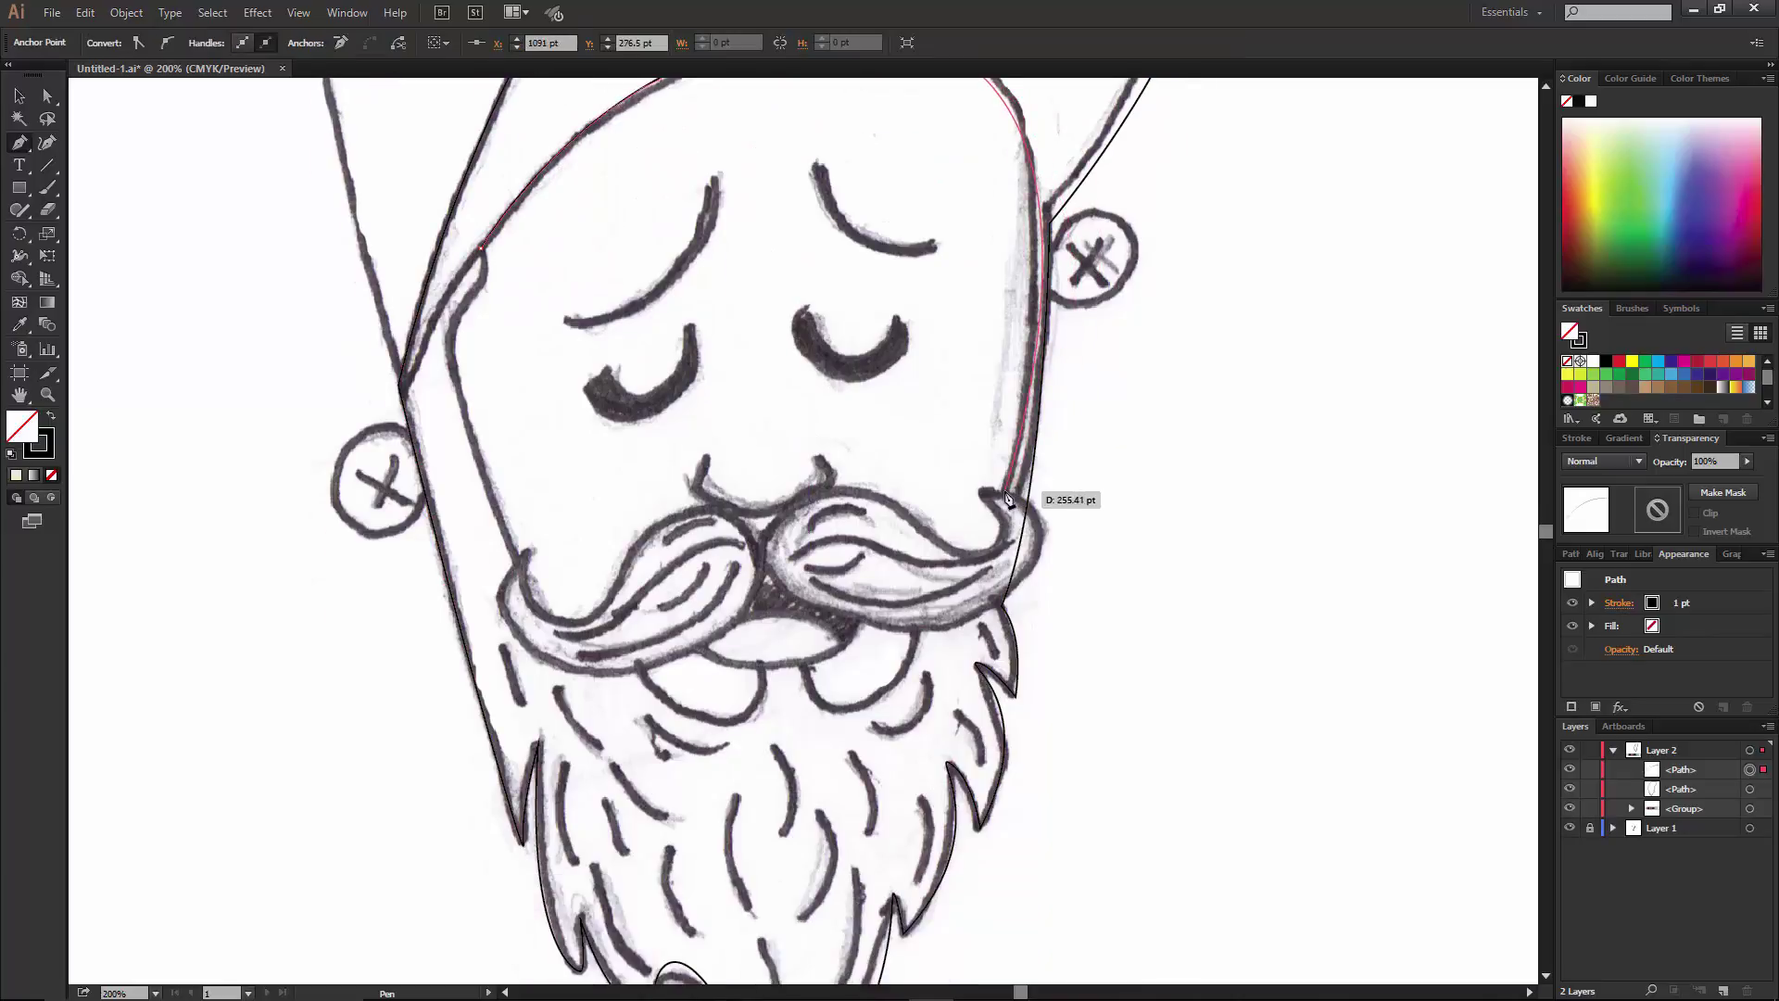
{"action": "left_click_drag", "start_coordinate": [991, 563], "coordinate": [947, 760]}
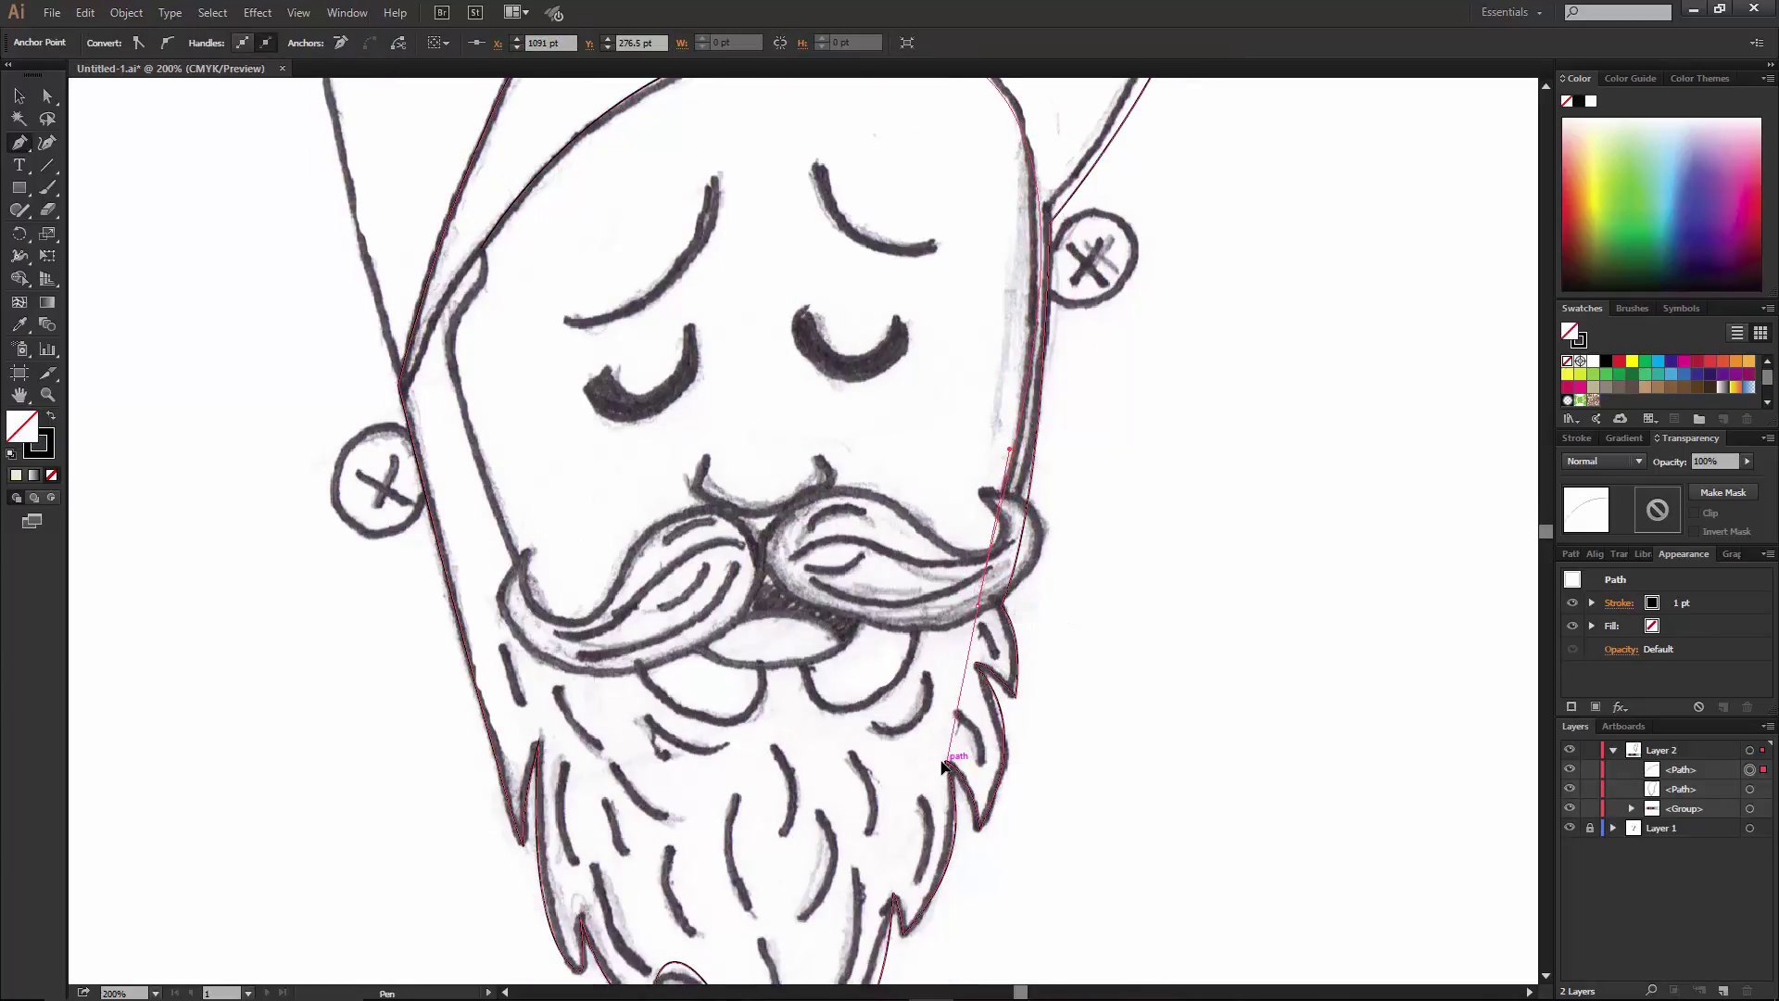
{"action": "scroll", "coordinate": [963, 684], "scroll_direction": "down", "scroll_amount": 3}
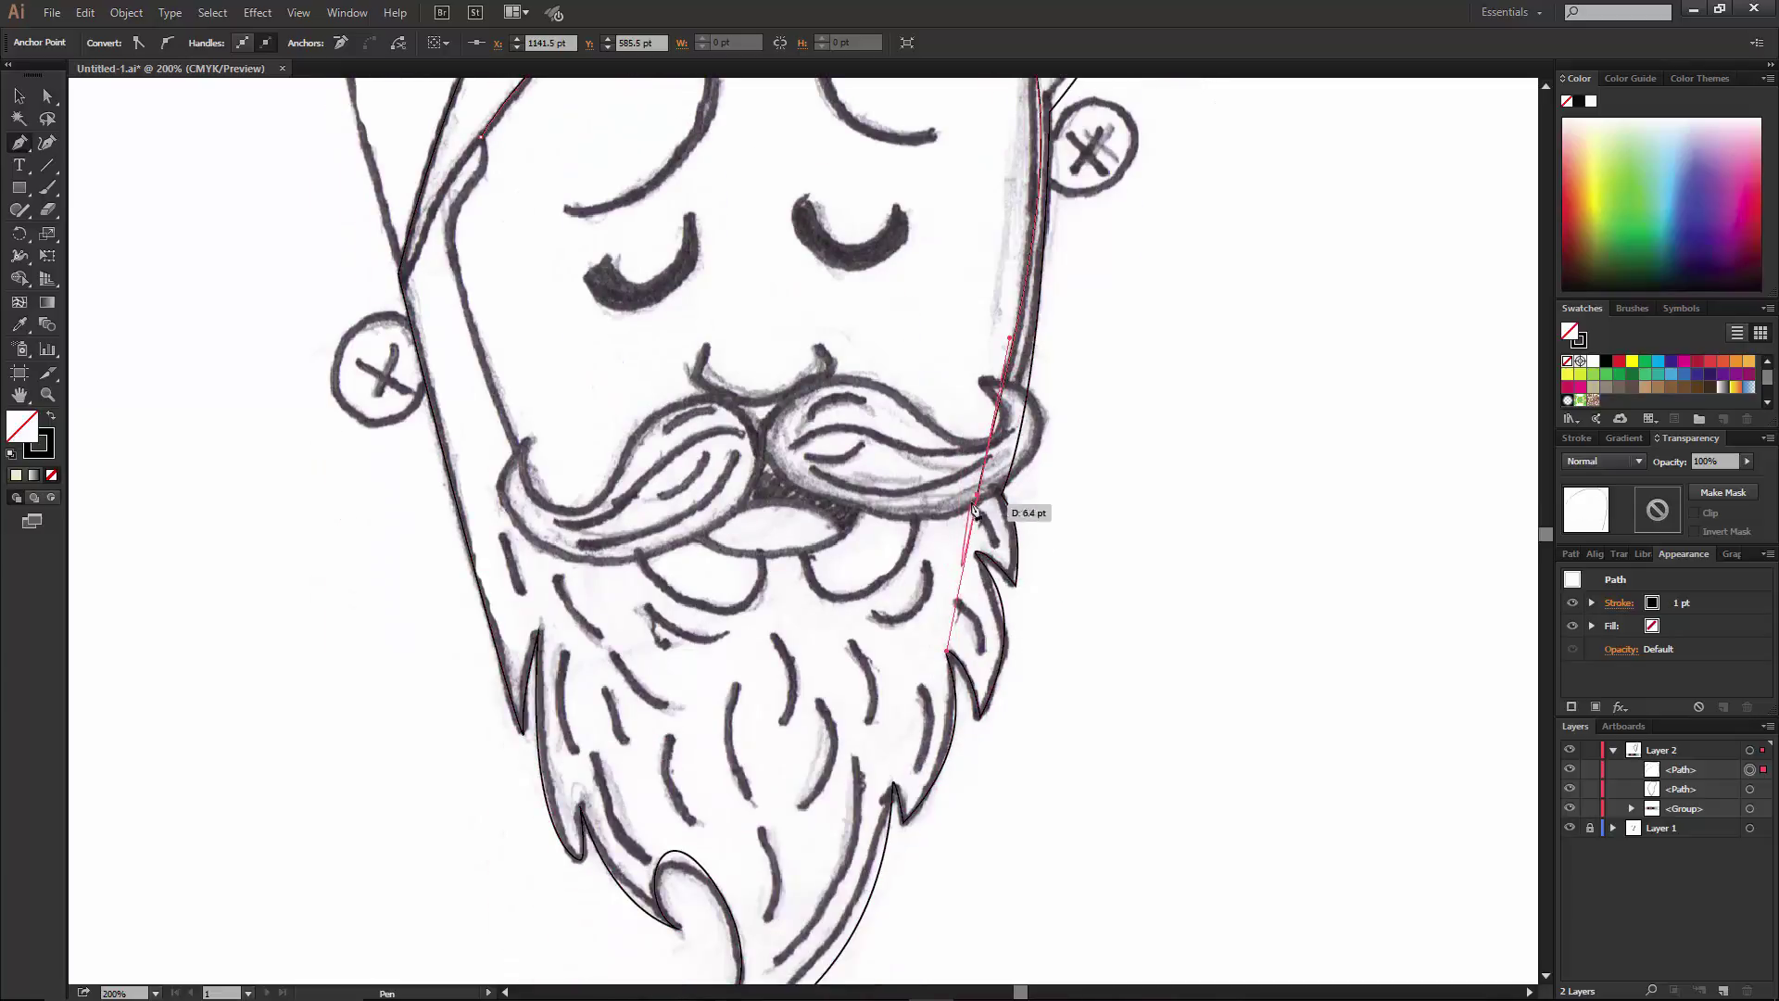
{"action": "left_click", "coordinate": [916, 515]}
{"action": "left_click_drag", "start_coordinate": [860, 598], "coordinate": [809, 616]}
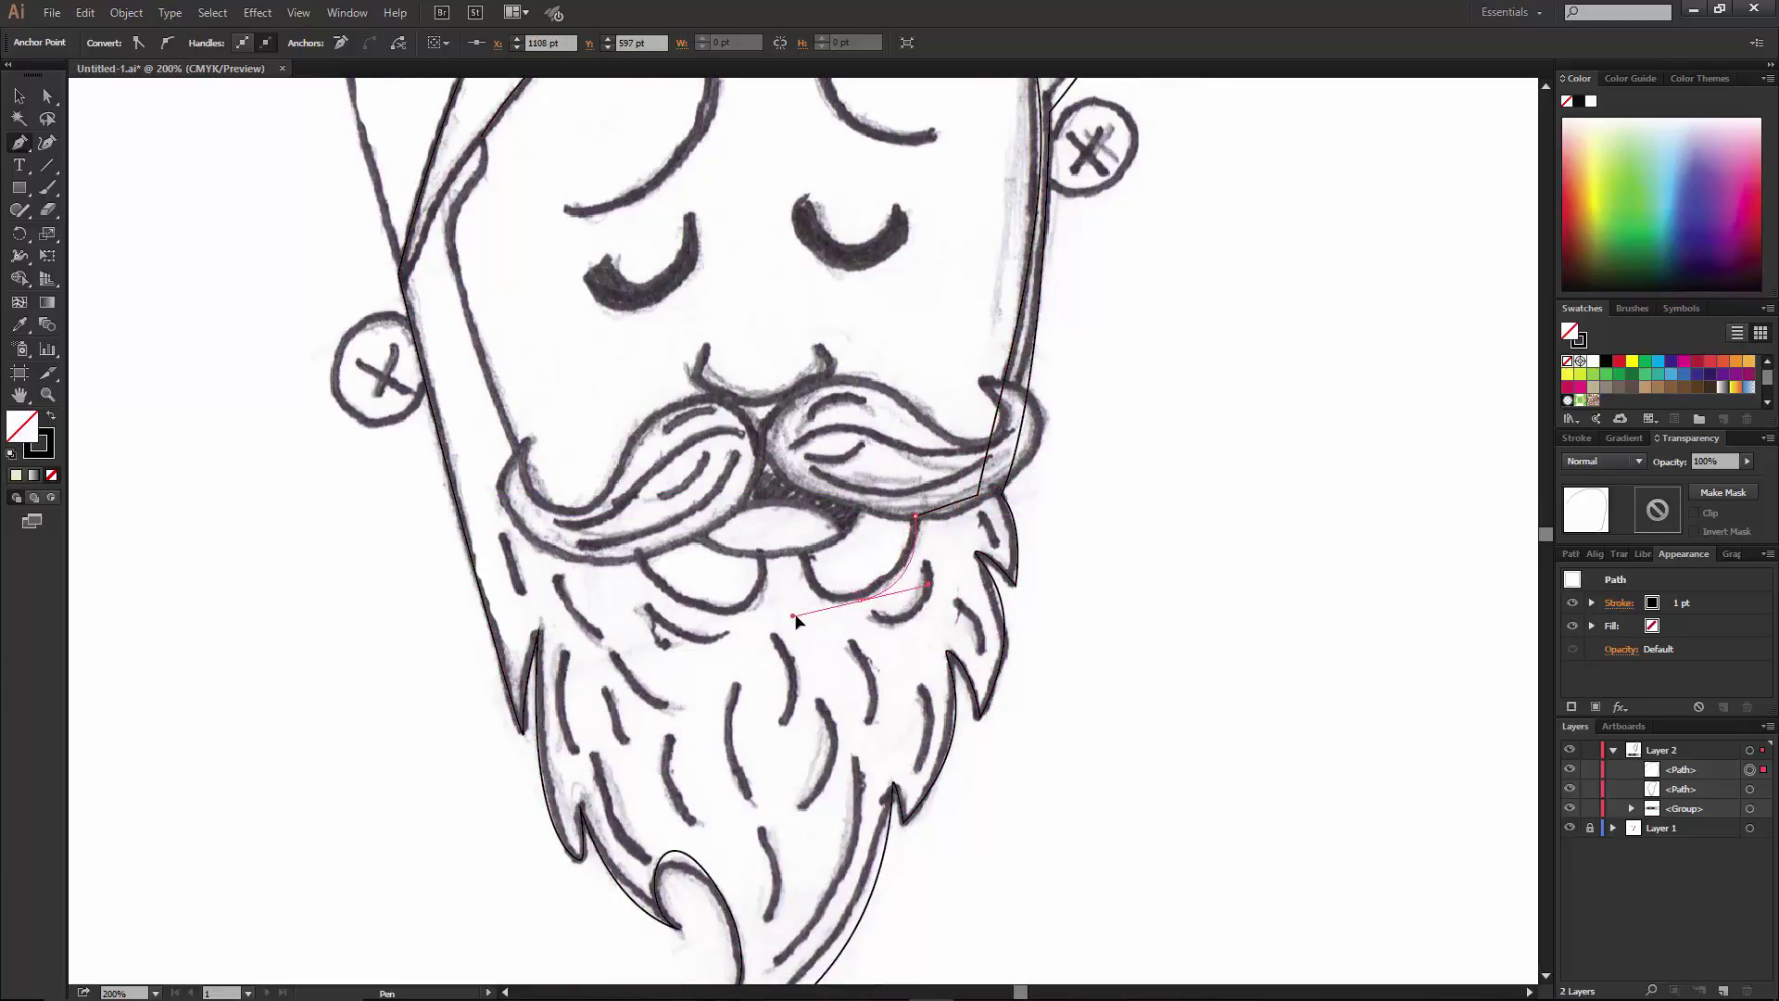
{"action": "left_click", "coordinate": [802, 550]}
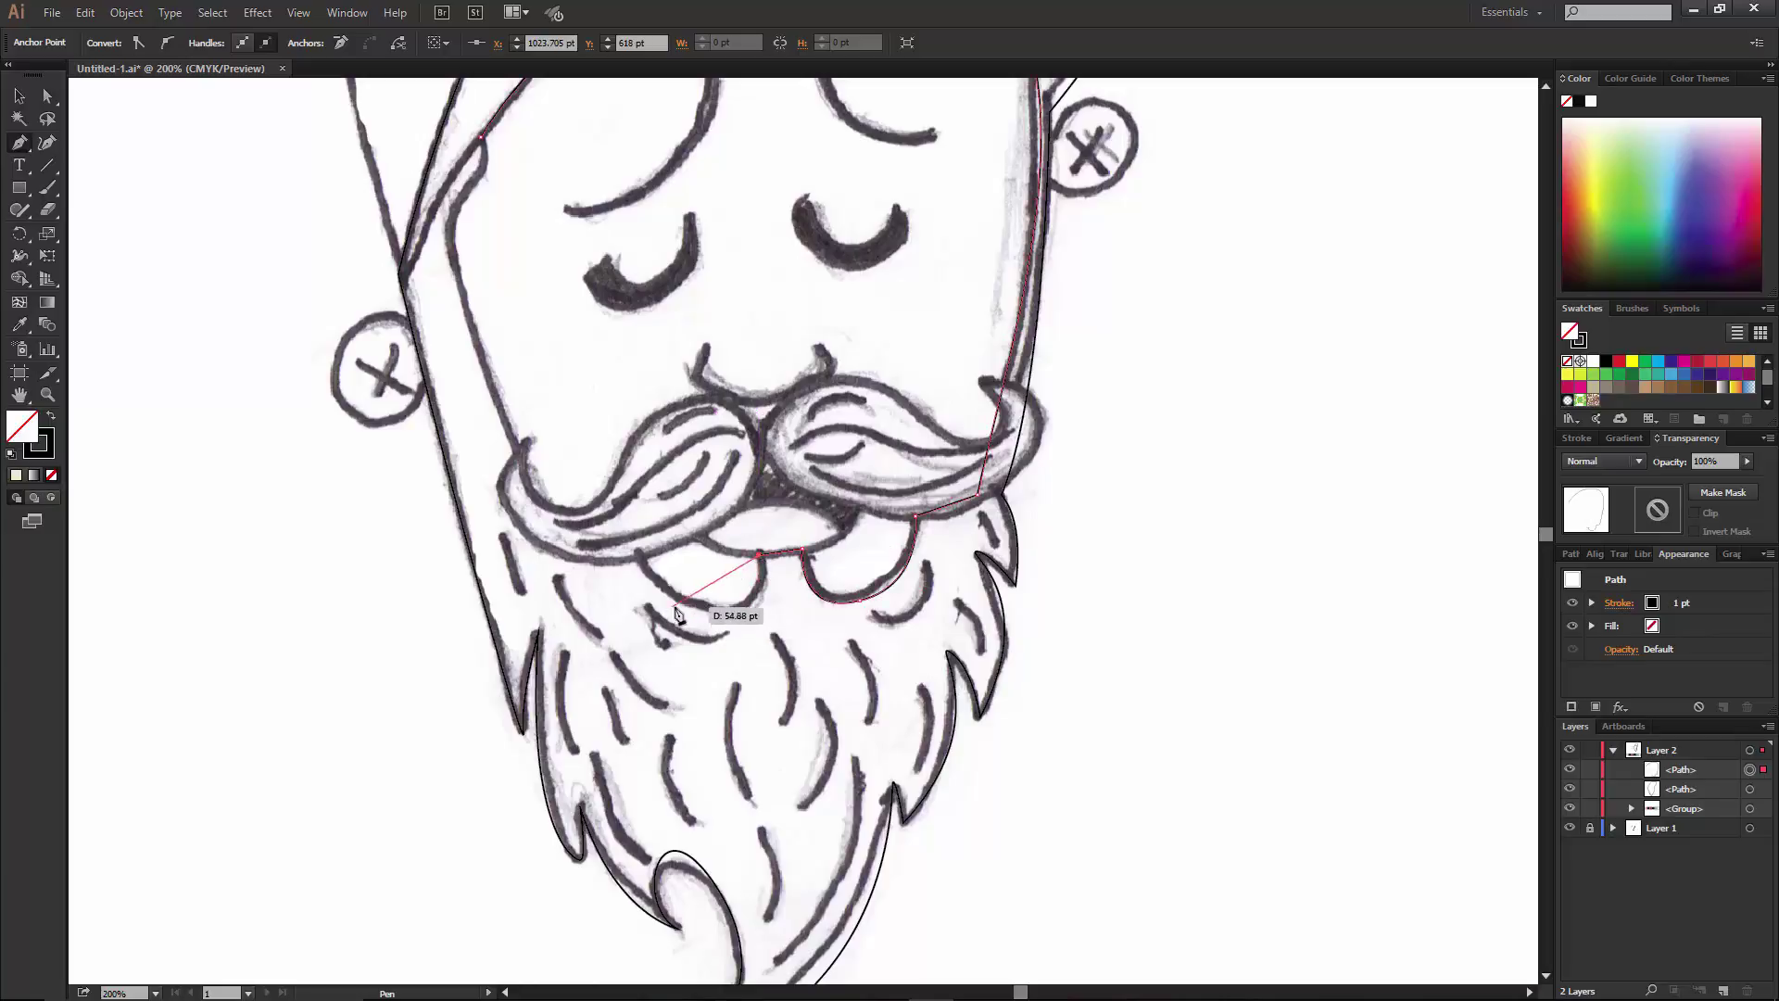
{"action": "left_click_drag", "start_coordinate": [721, 615], "coordinate": [690, 616]}
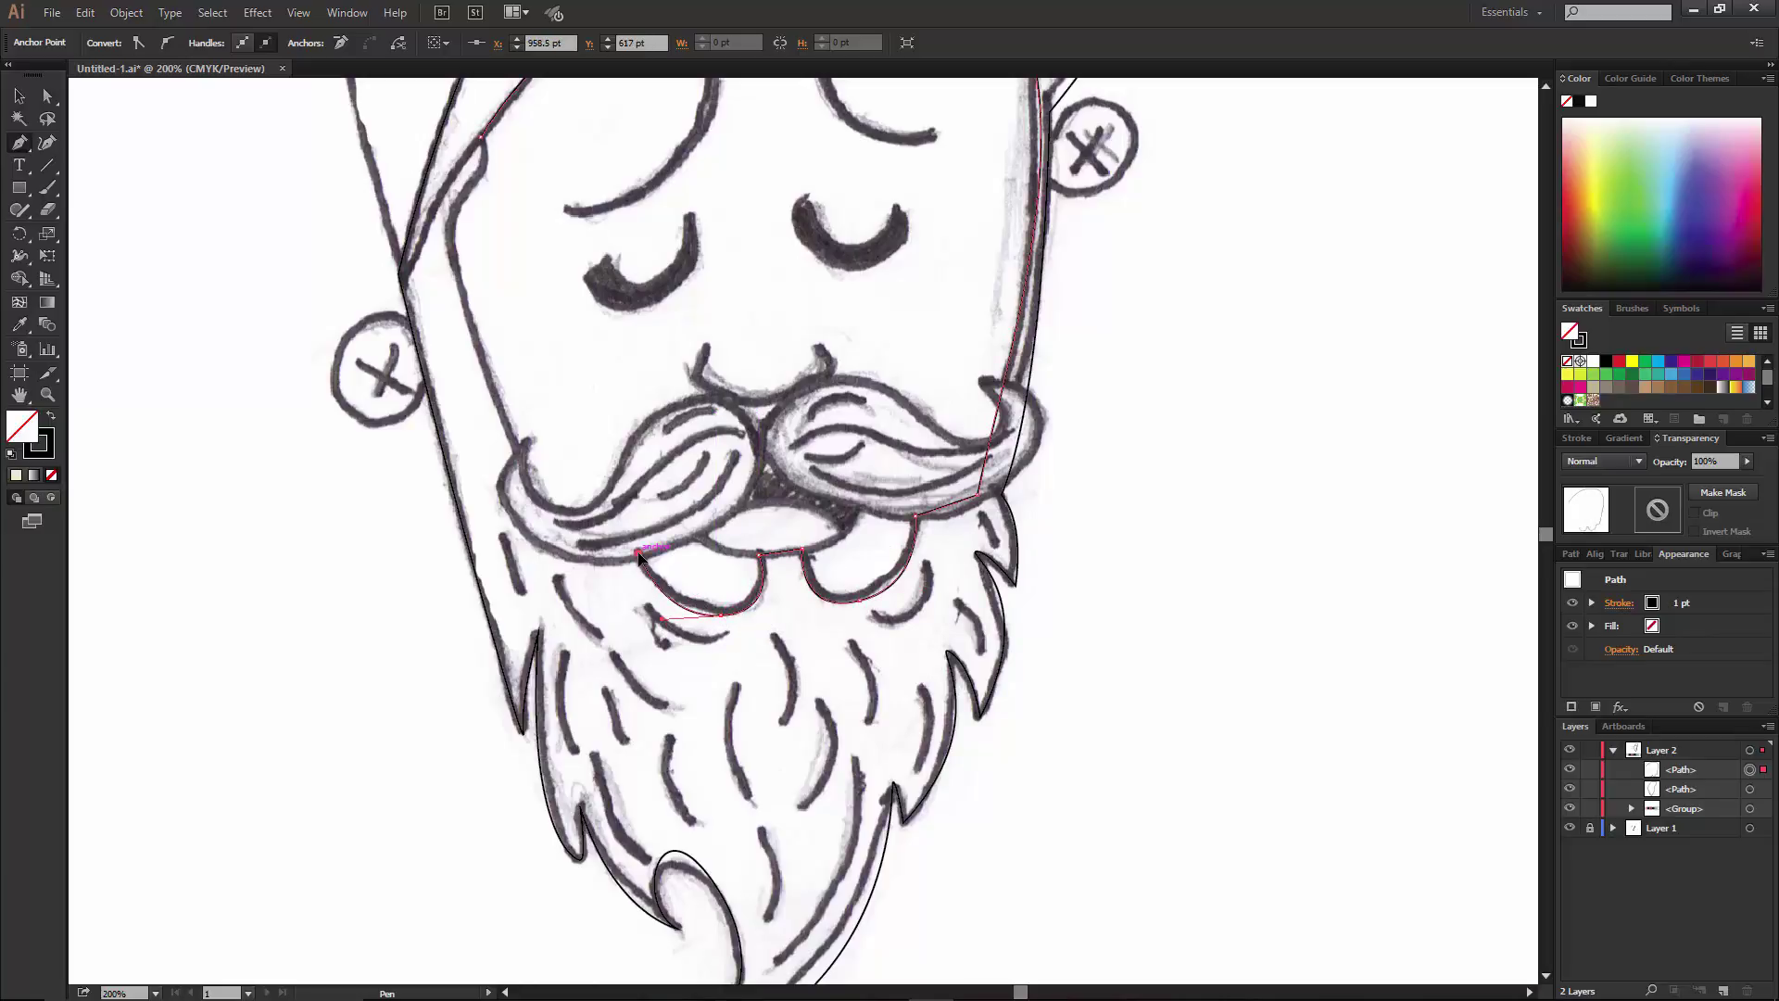
Carry the face outline over the last lip bump and up the left cheek toward the cap.
{"action": "left_click_drag", "start_coordinate": [640, 554], "coordinate": [517, 480]}
{"action": "key", "text": "ctrl"}
{"action": "left_click_drag", "start_coordinate": [524, 509], "coordinate": [489, 455]}
{"action": "left_click", "coordinate": [436, 249]}
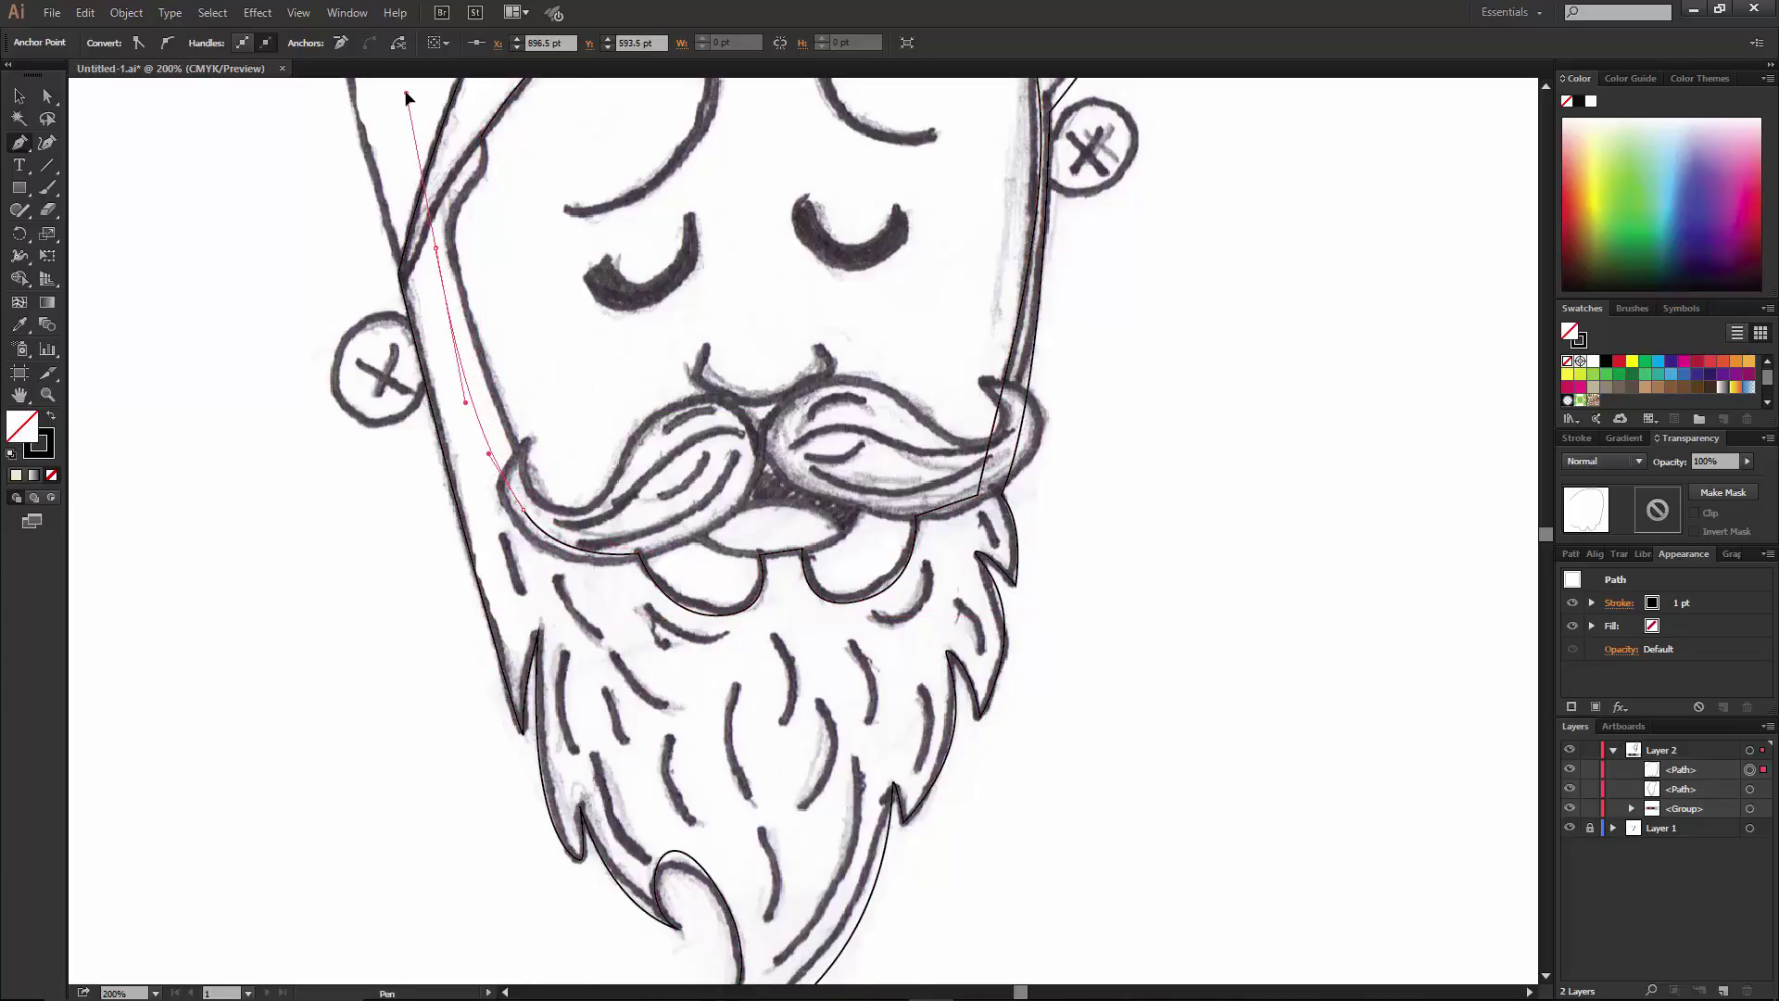
{"action": "left_click_drag", "start_coordinate": [406, 97], "coordinate": [431, 259]}
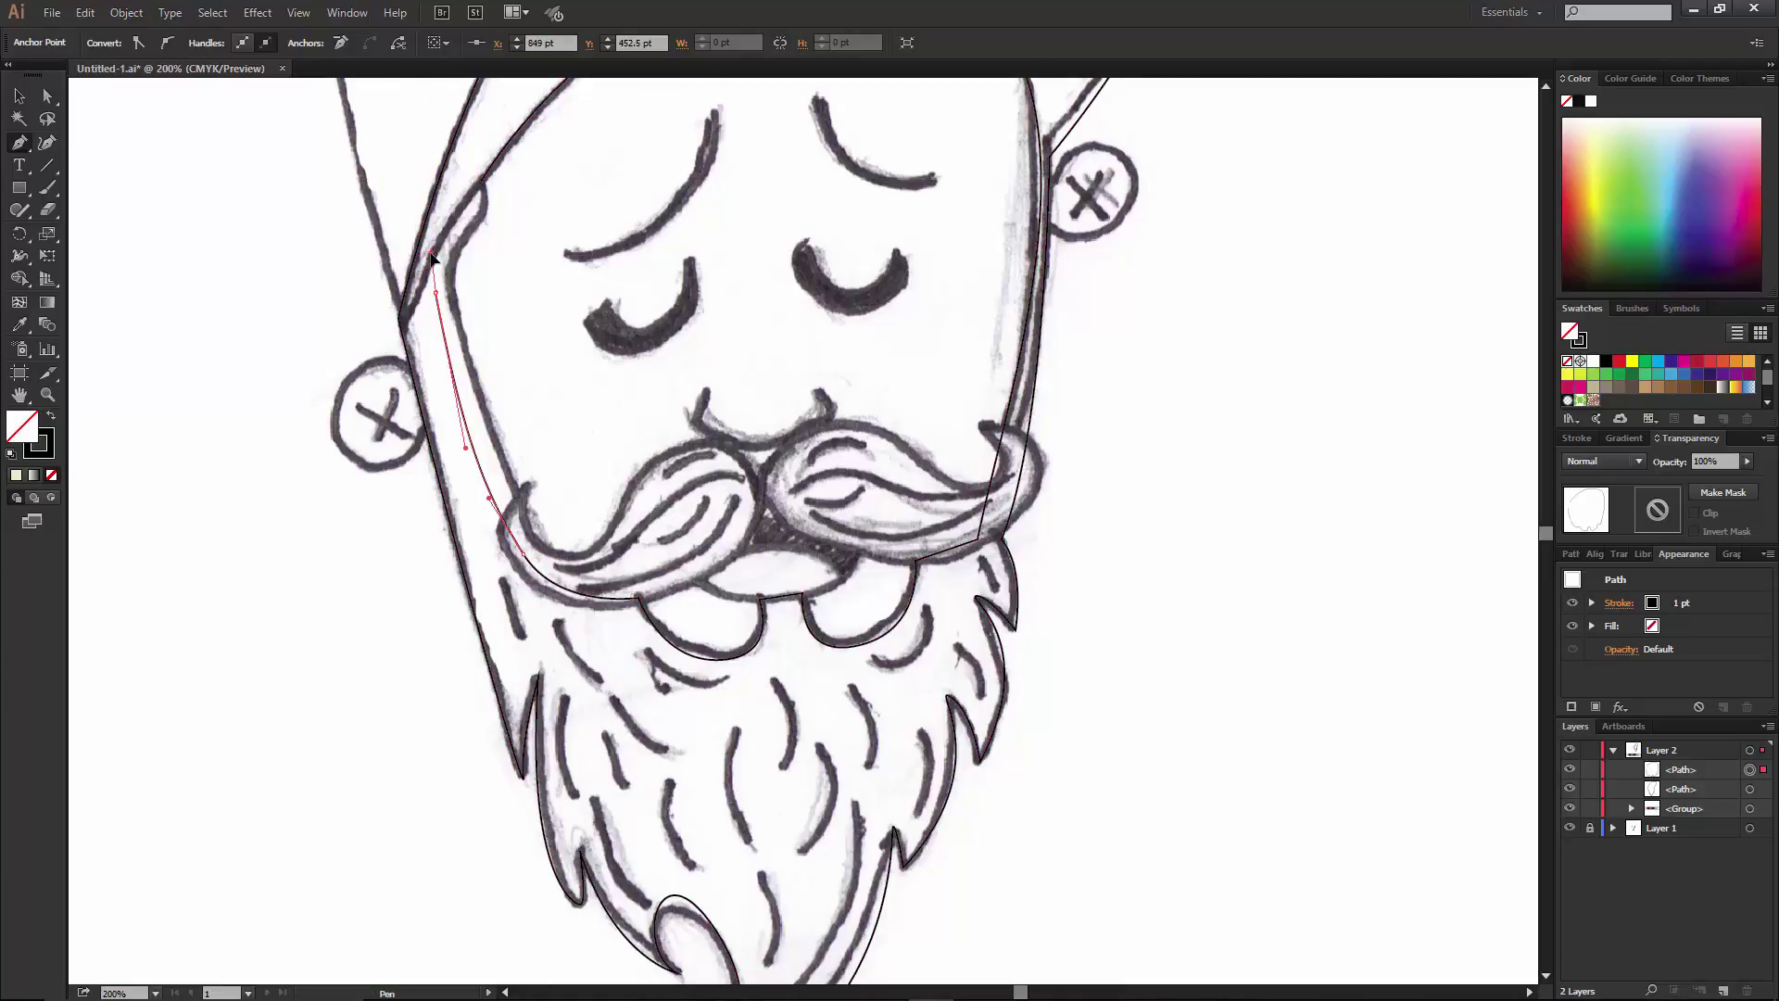
{"action": "left_click_drag", "start_coordinate": [482, 180], "coordinate": [461, 139]}
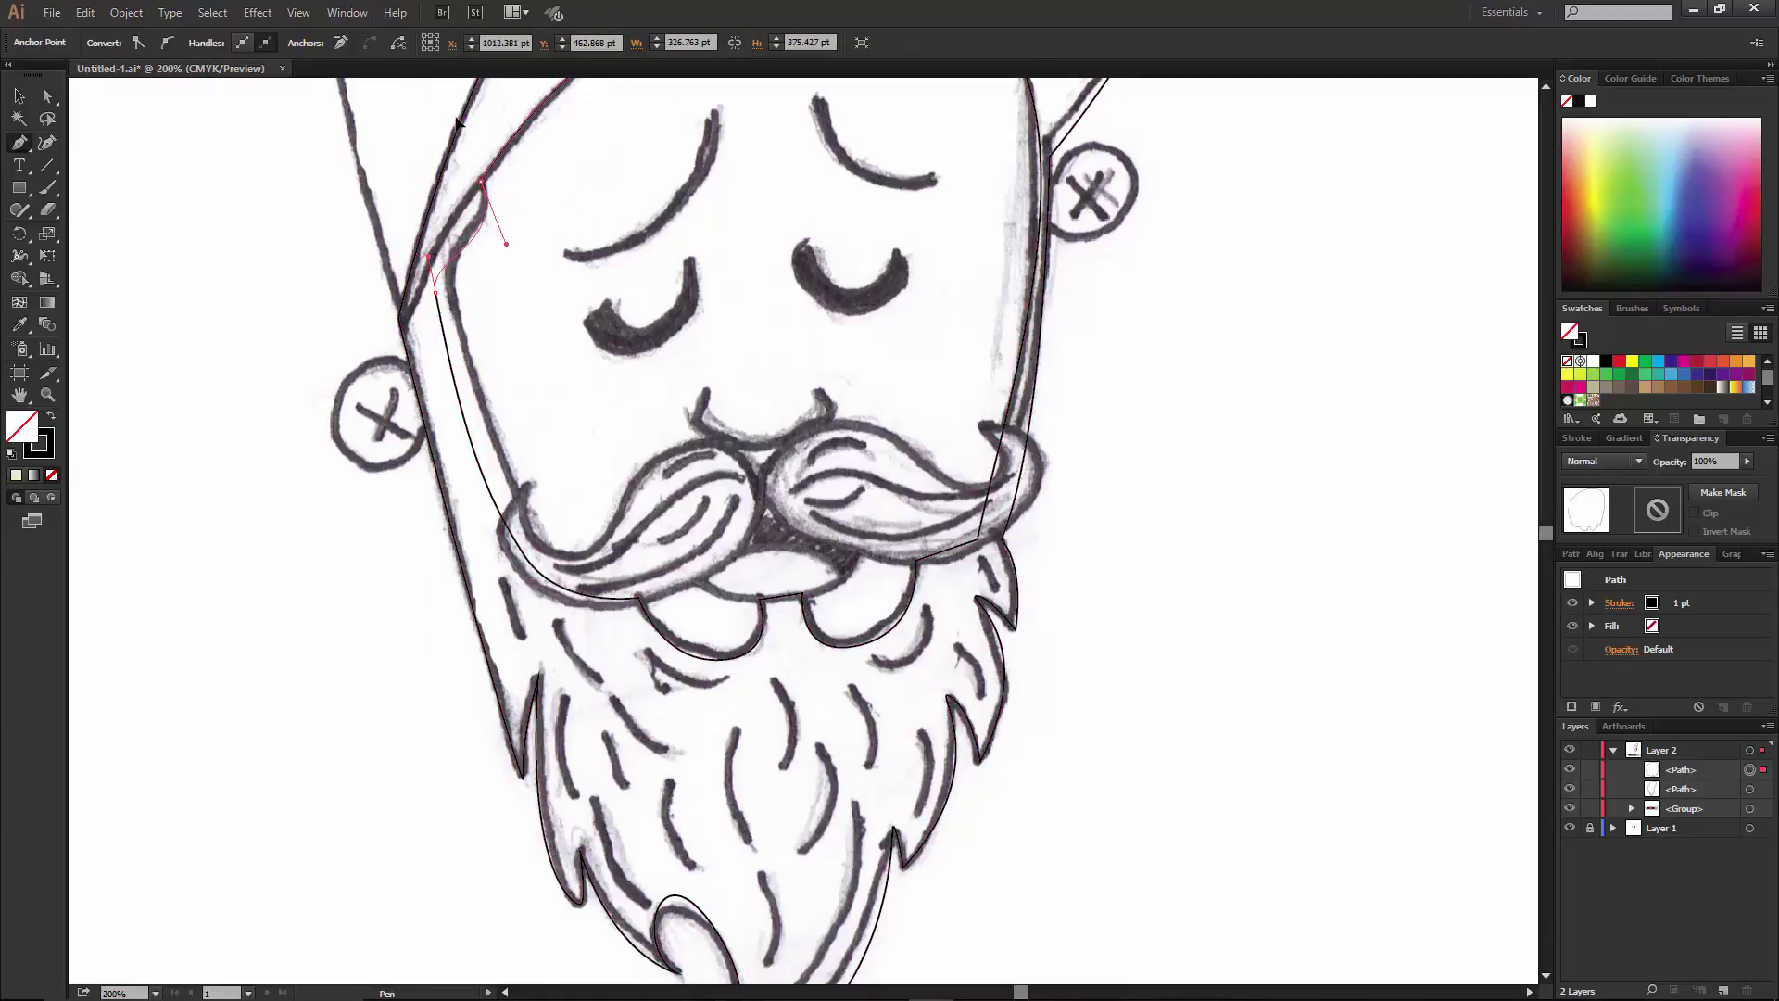
{"action": "scroll", "coordinate": [464, 134], "scroll_direction": "up", "scroll_amount": 5}
{"action": "scroll", "coordinate": [274, 458], "scroll_direction": "down", "scroll_amount": 2}
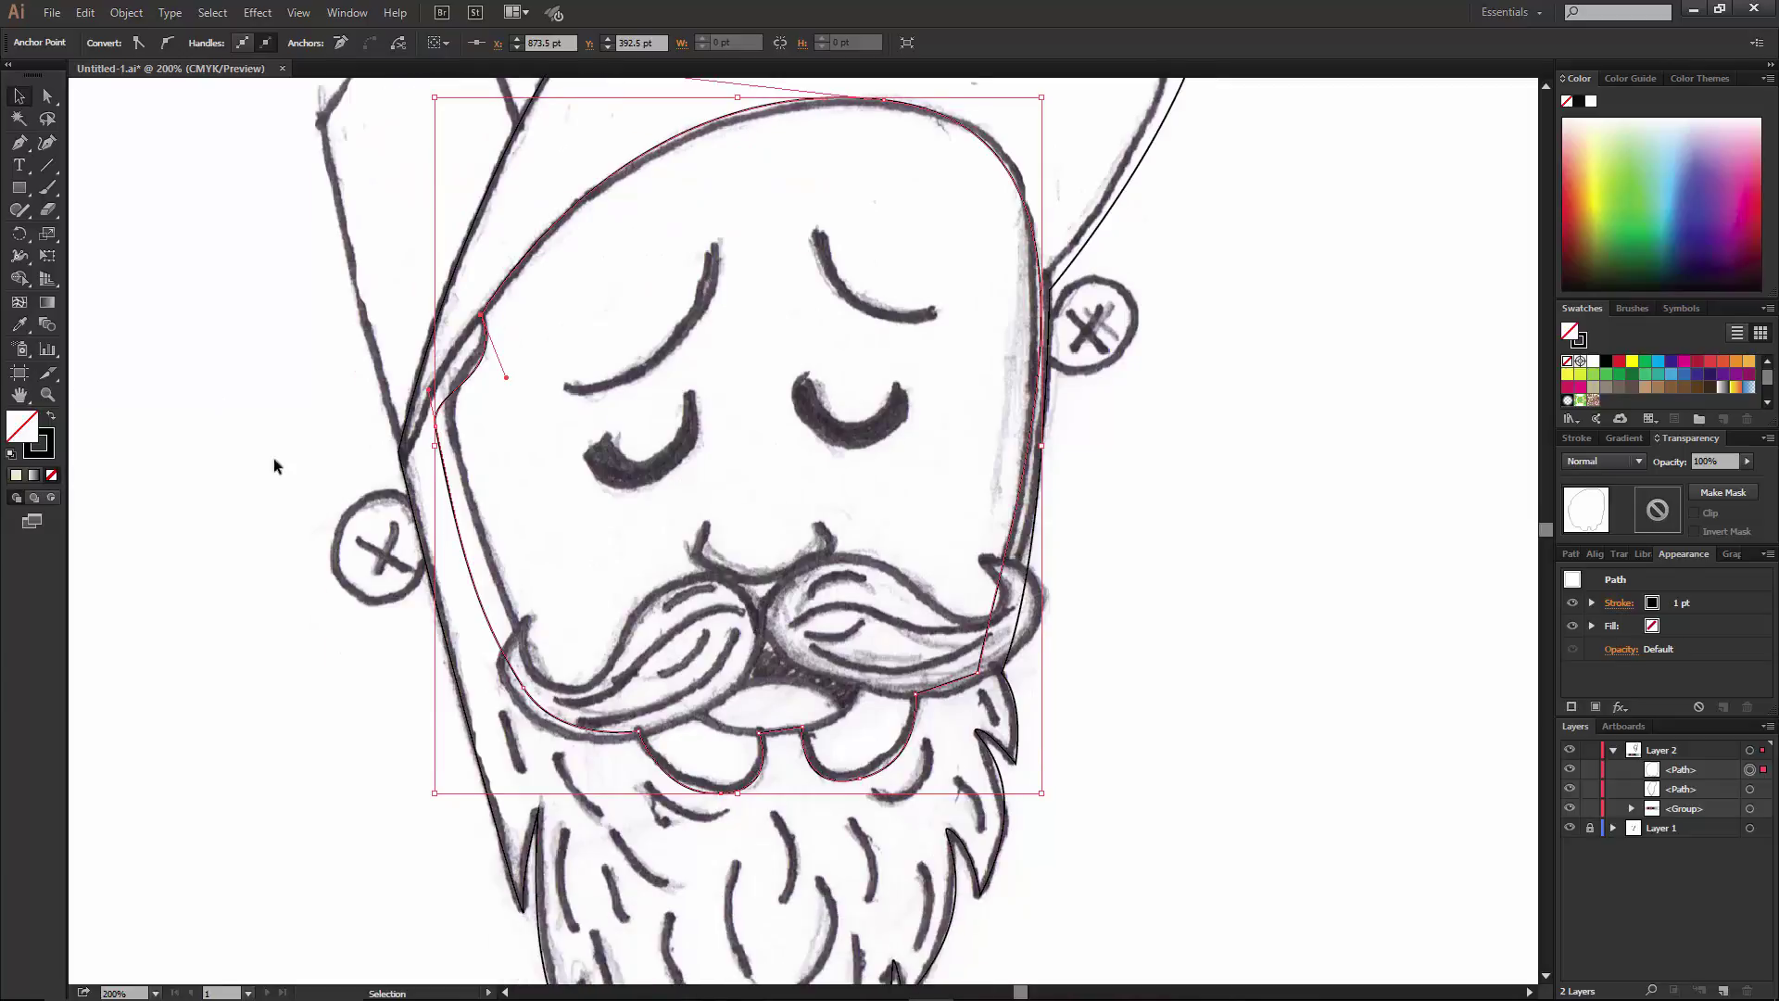
{"action": "scroll", "coordinate": [576, 477], "scroll_direction": "down", "scroll_amount": 4}
{"action": "left_click", "coordinate": [527, 461]}
Trace the moustache's left half over its top and underside, then adjust a curve handle.
{"action": "left_click_drag", "start_coordinate": [575, 532], "coordinate": [644, 536]}
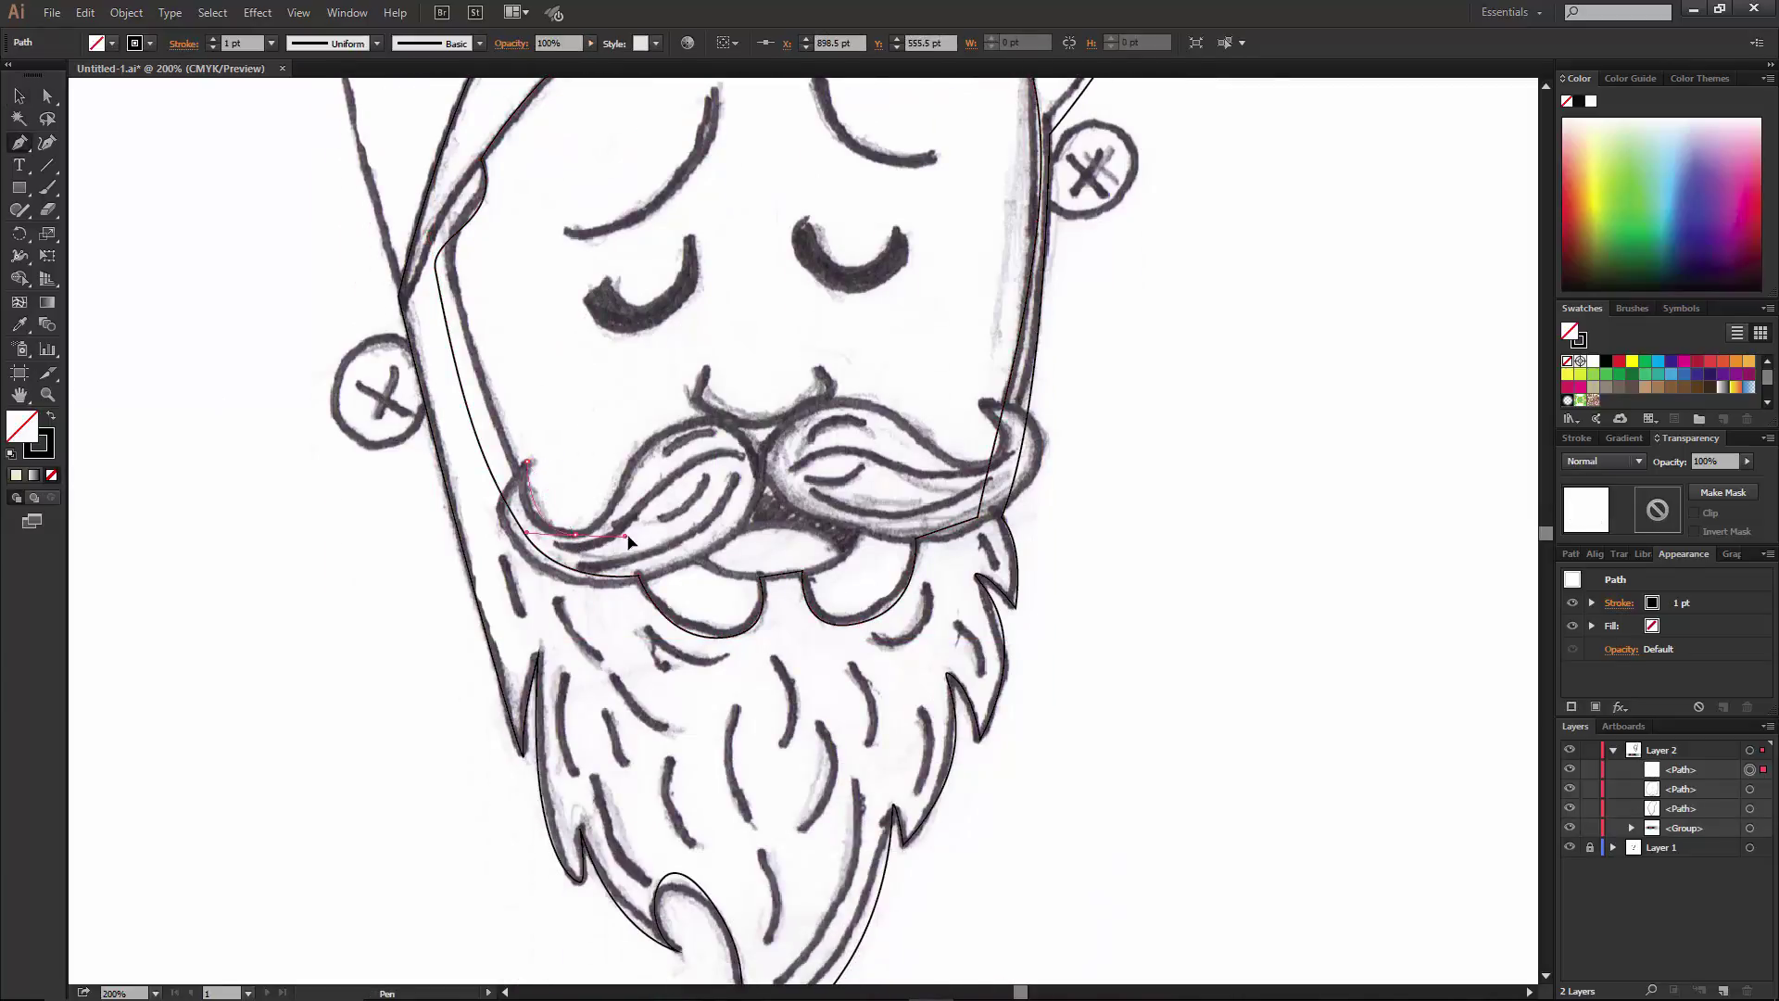
{"action": "left_click_drag", "start_coordinate": [739, 425], "coordinate": [850, 473]}
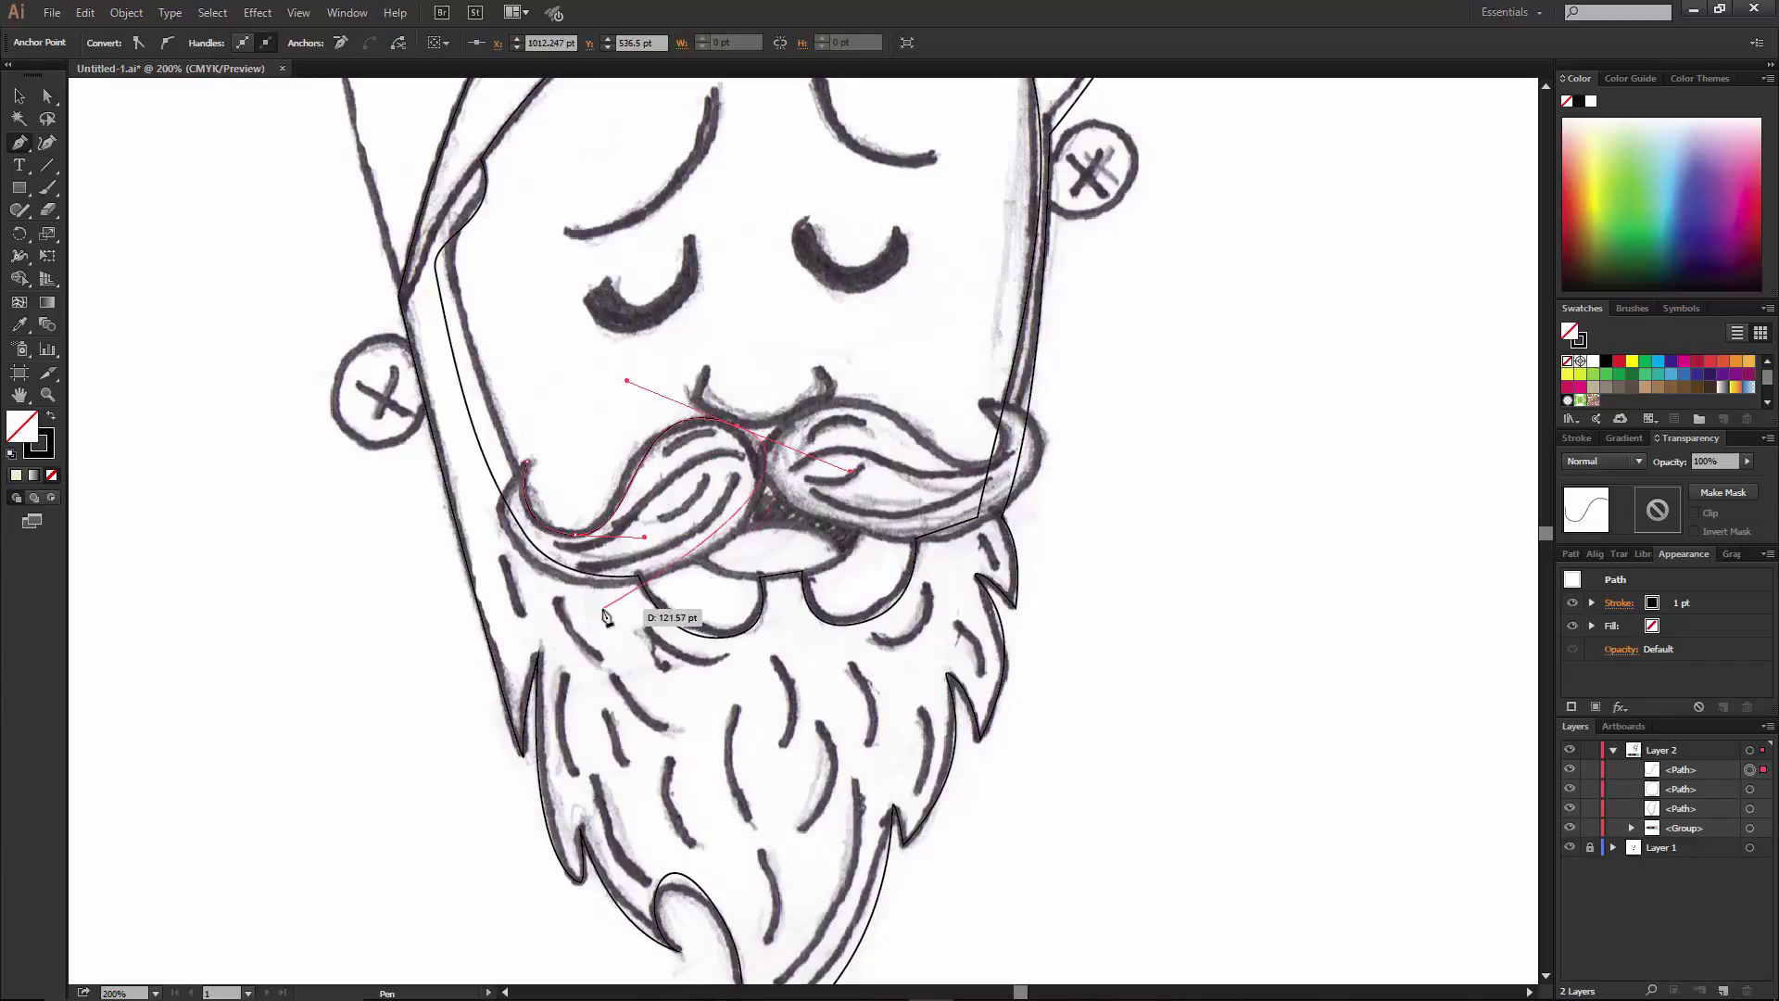
{"action": "left_click_drag", "start_coordinate": [581, 585], "coordinate": [467, 555]}
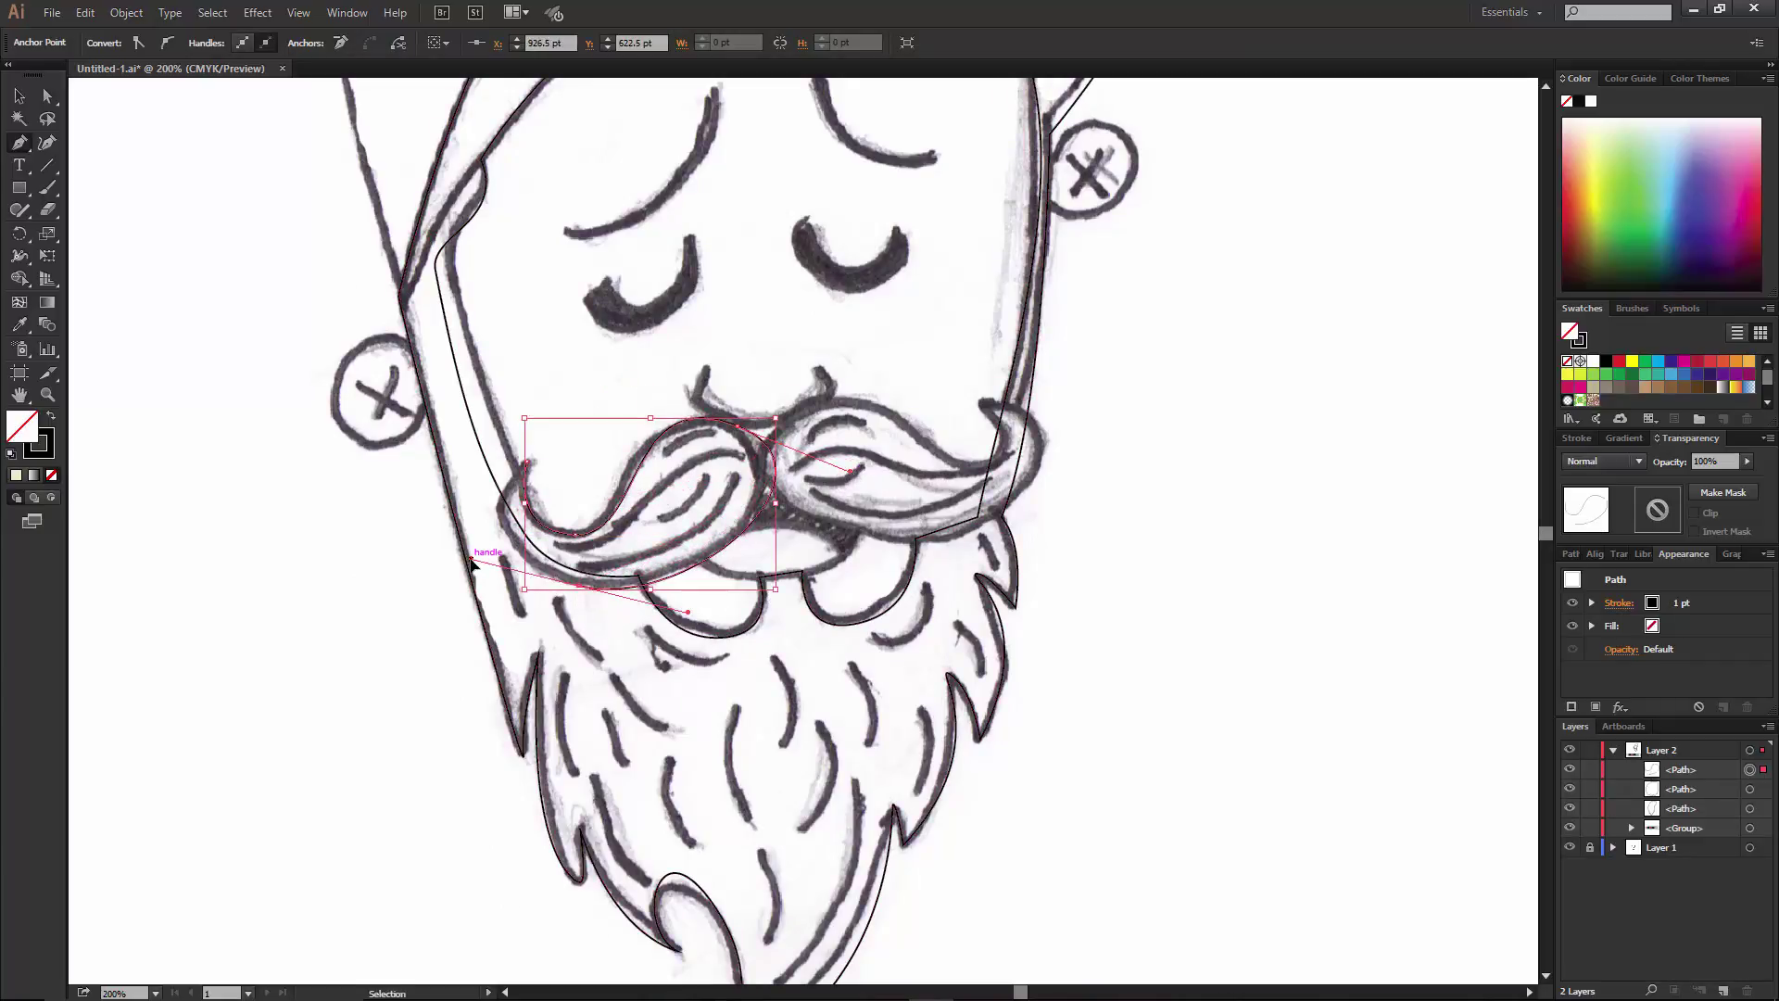
{"action": "left_click", "coordinate": [526, 461]}
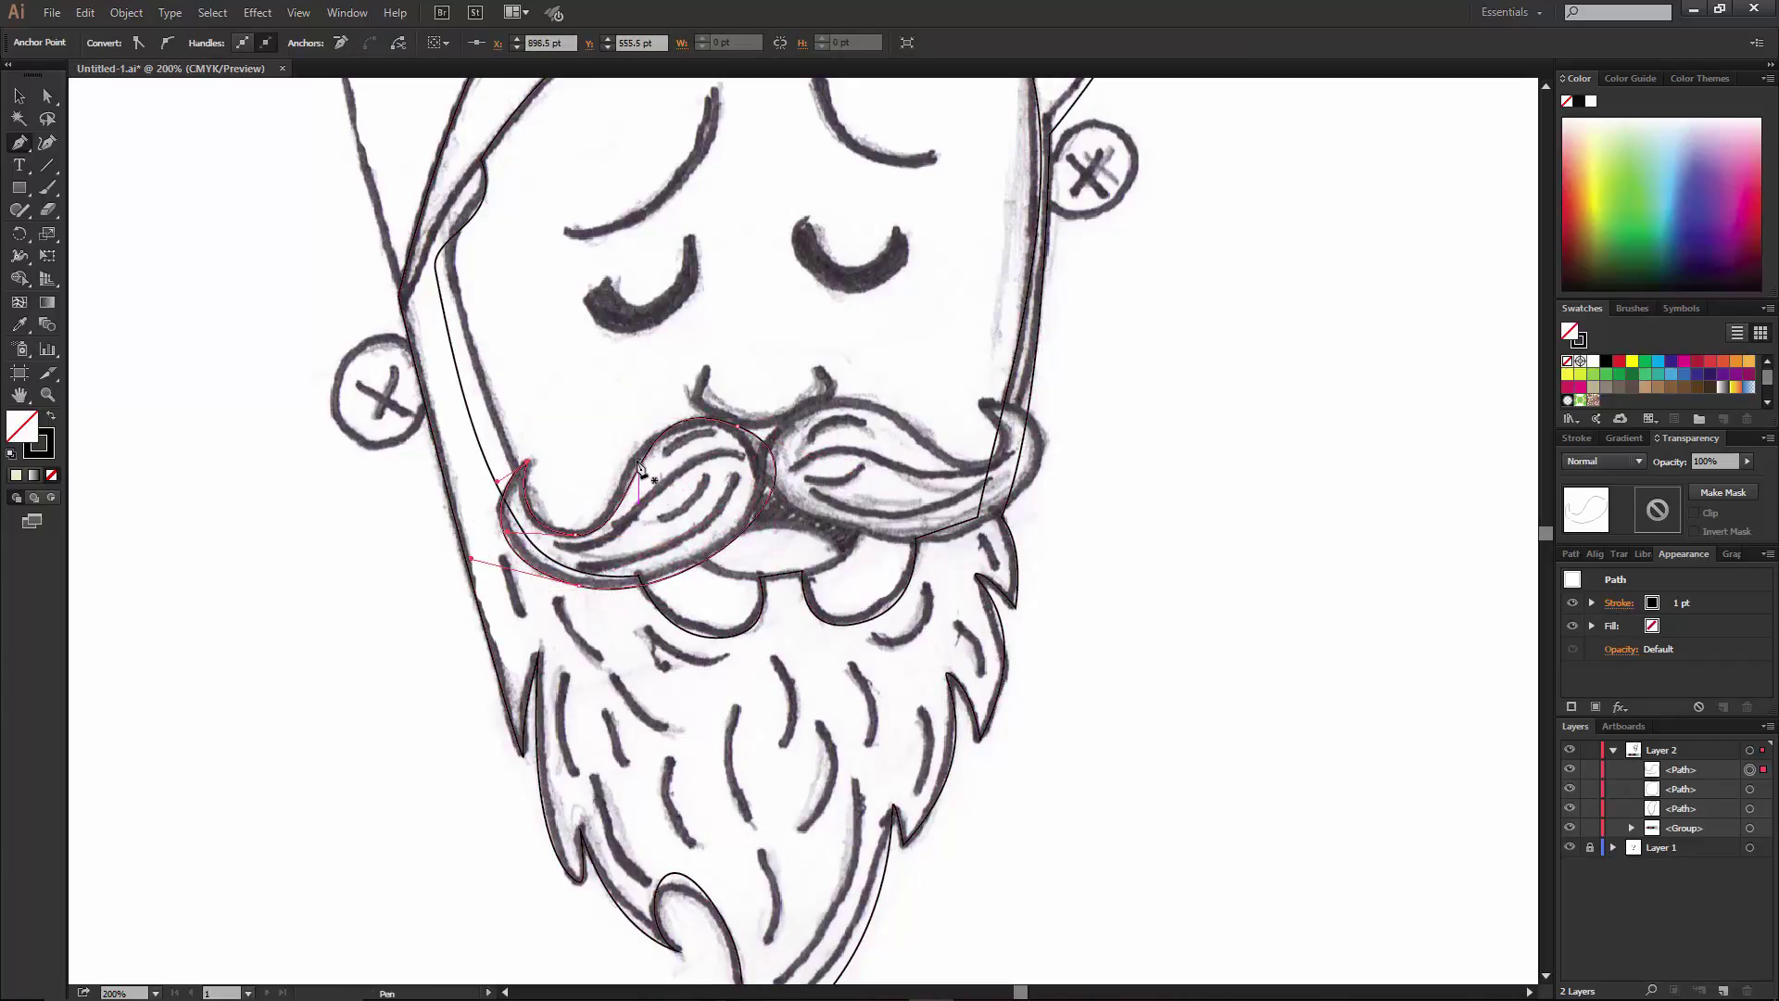
{"action": "left_click", "coordinate": [758, 454], "text": "ctrl"}
{"action": "left_click_drag", "start_coordinate": [634, 385], "coordinate": [619, 377]}
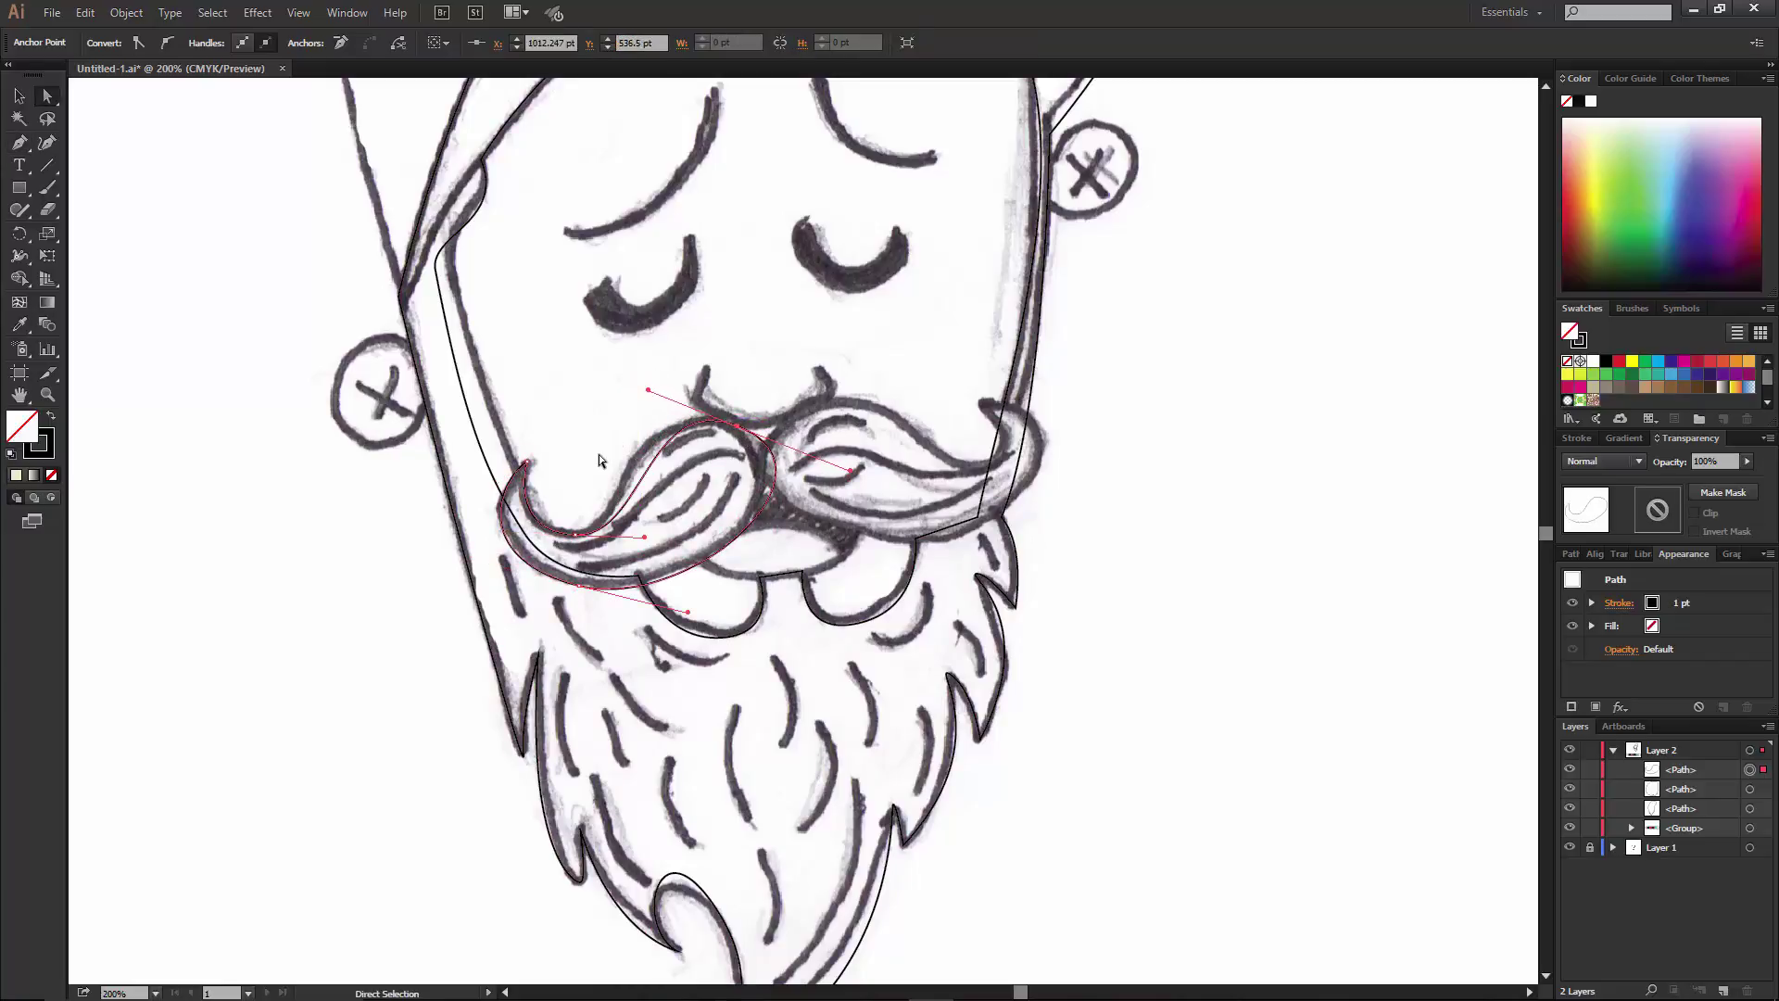
Rework the left moustache top with undo and redo, then start tracing the right half.
{"action": "key", "text": "ctrl+z"}
{"action": "key", "text": "ctrl+z"}
{"action": "key", "text": "ctrl+z"}
{"action": "key", "text": "ctrl+z"}
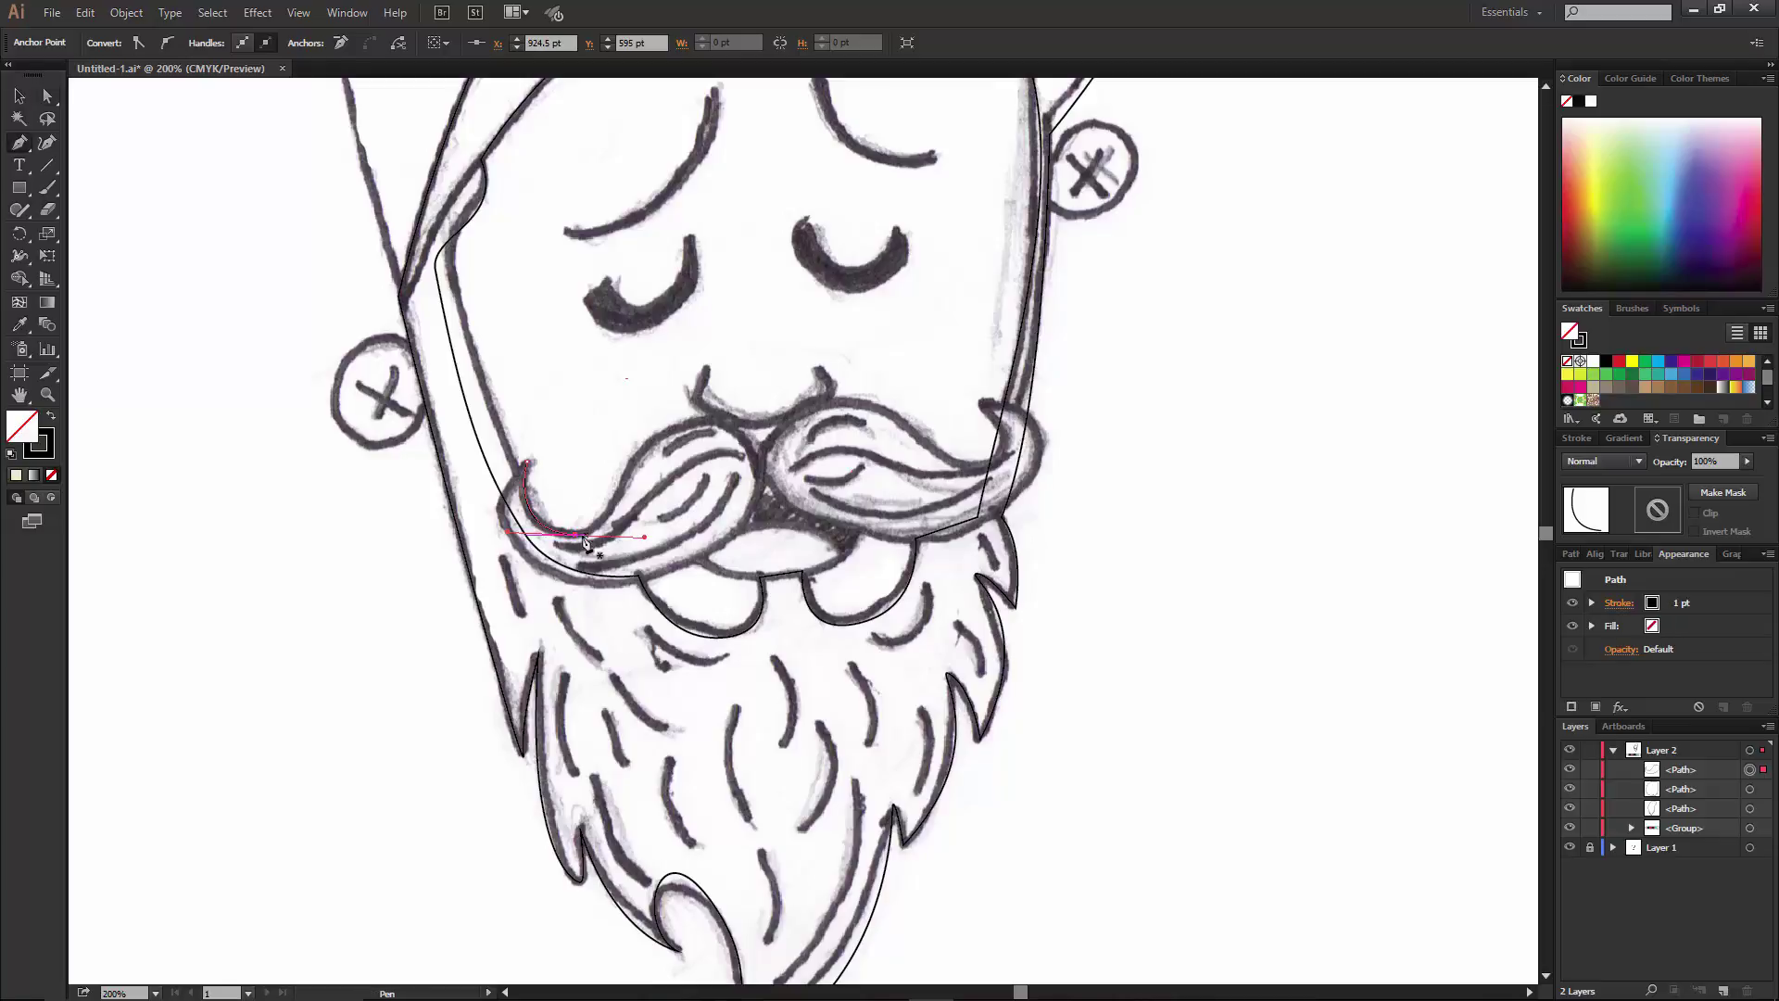
{"action": "mouse_move", "coordinate": [623, 484]}
{"action": "left_mouse_down"}
{"action": "mouse_move", "coordinate": [636, 428]}
{"action": "mouse_move", "coordinate": [739, 581]}
{"action": "mouse_move", "coordinate": [687, 570]}
{"action": "left_mouse_up"}
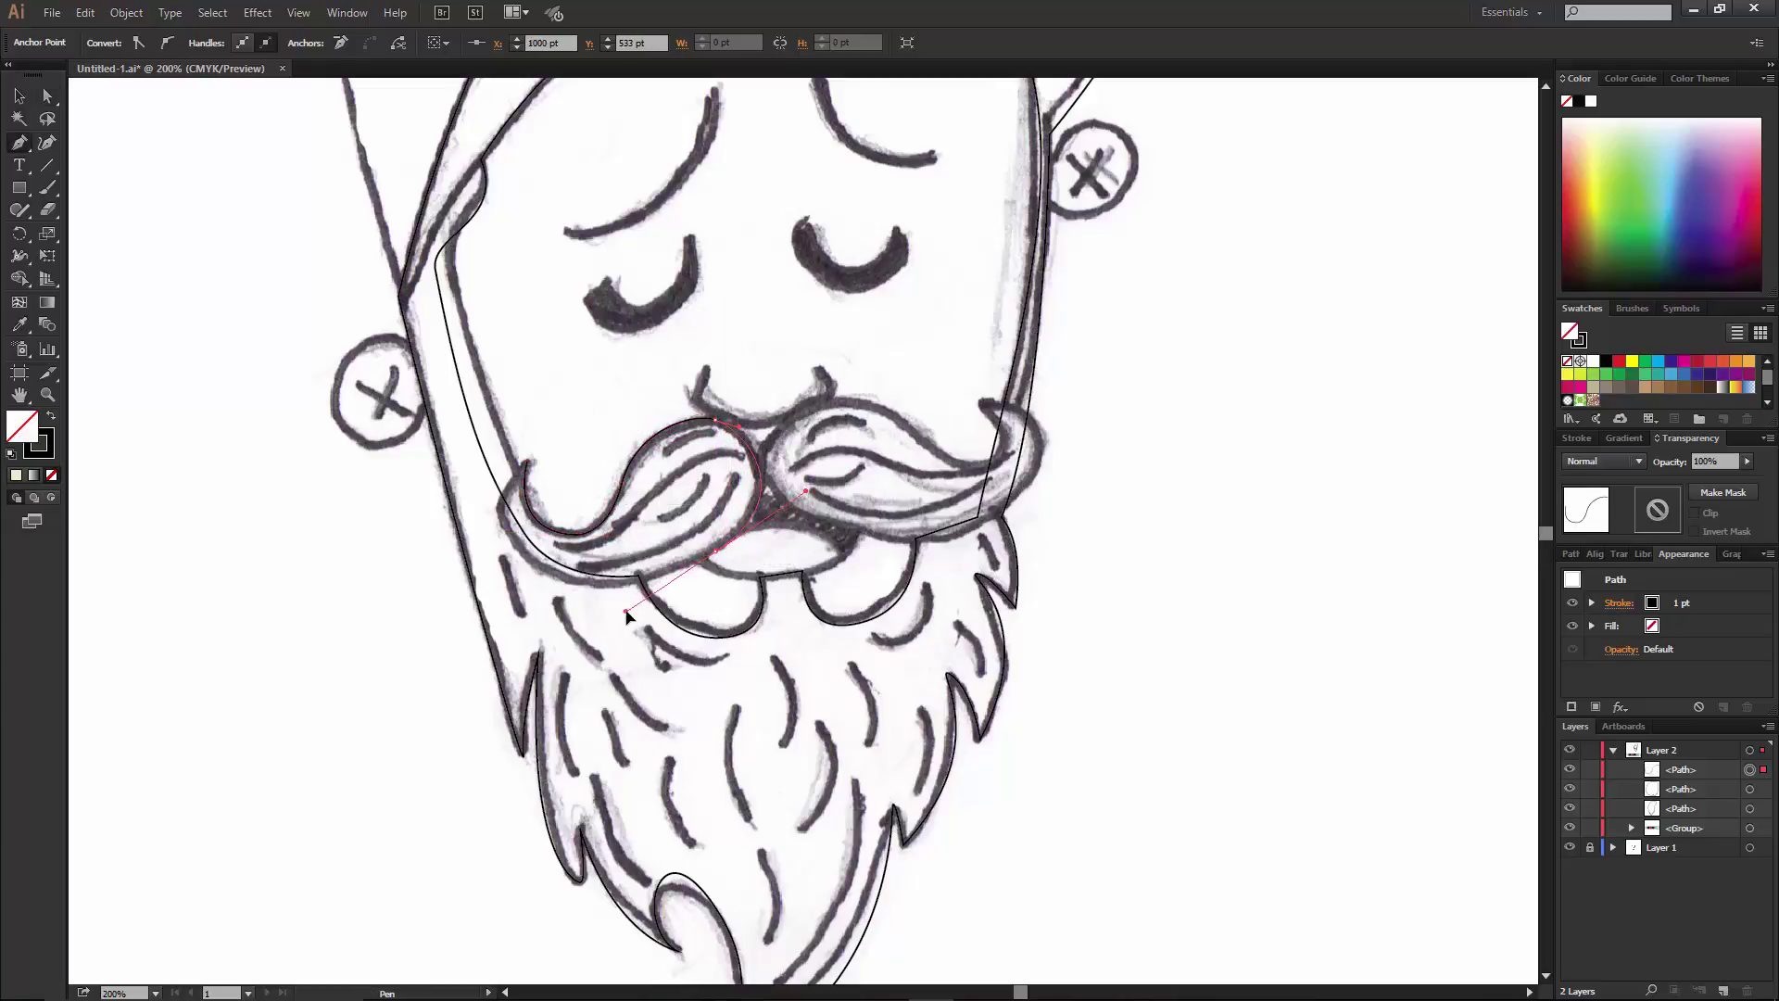
{"action": "key", "text": "ctrl+z"}
{"action": "key", "text": "ctrl+z"}
{"action": "key", "text": "ctrl+z"}
{"action": "key", "text": "ctrl+shift+z"}
{"action": "left_click_drag", "start_coordinate": [981, 405], "coordinate": [972, 486]}
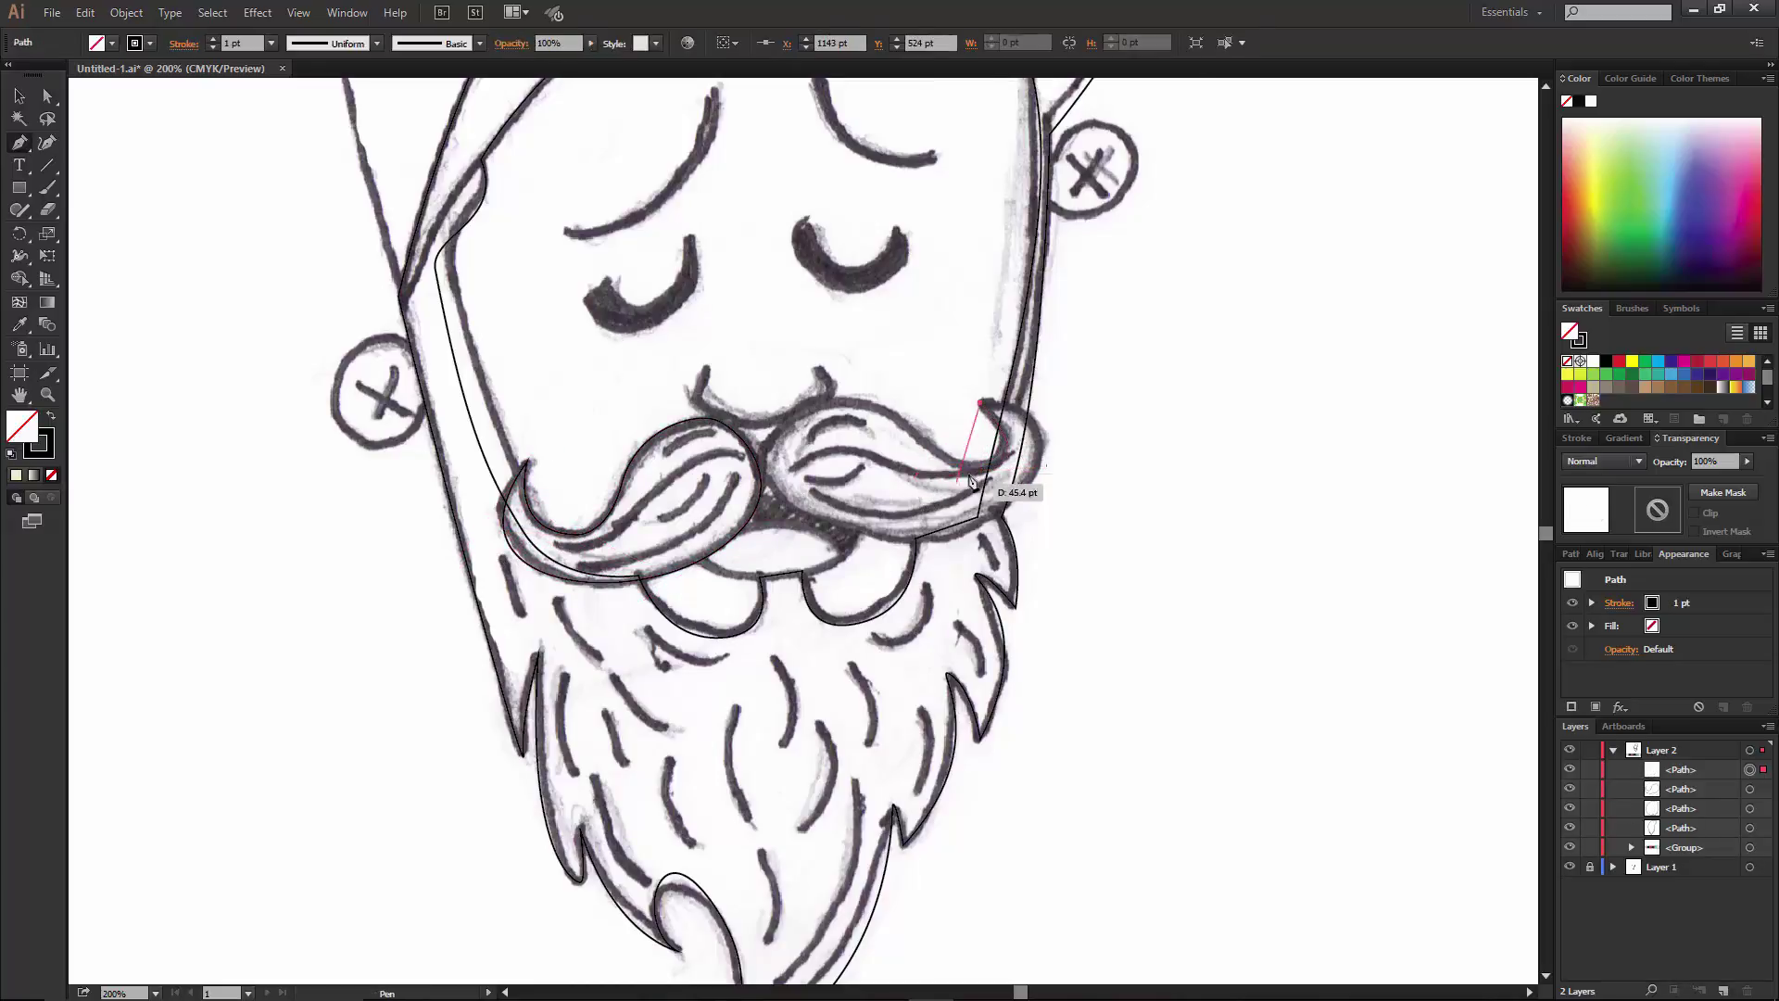
Trace a first right-moustache outline, preview it filled black, then undo the edits.
{"action": "mouse_move", "coordinate": [748, 437]}
{"action": "left_mouse_down"}
{"action": "mouse_move", "coordinate": [783, 441]}
{"action": "mouse_move", "coordinate": [741, 479]}
{"action": "left_mouse_up"}
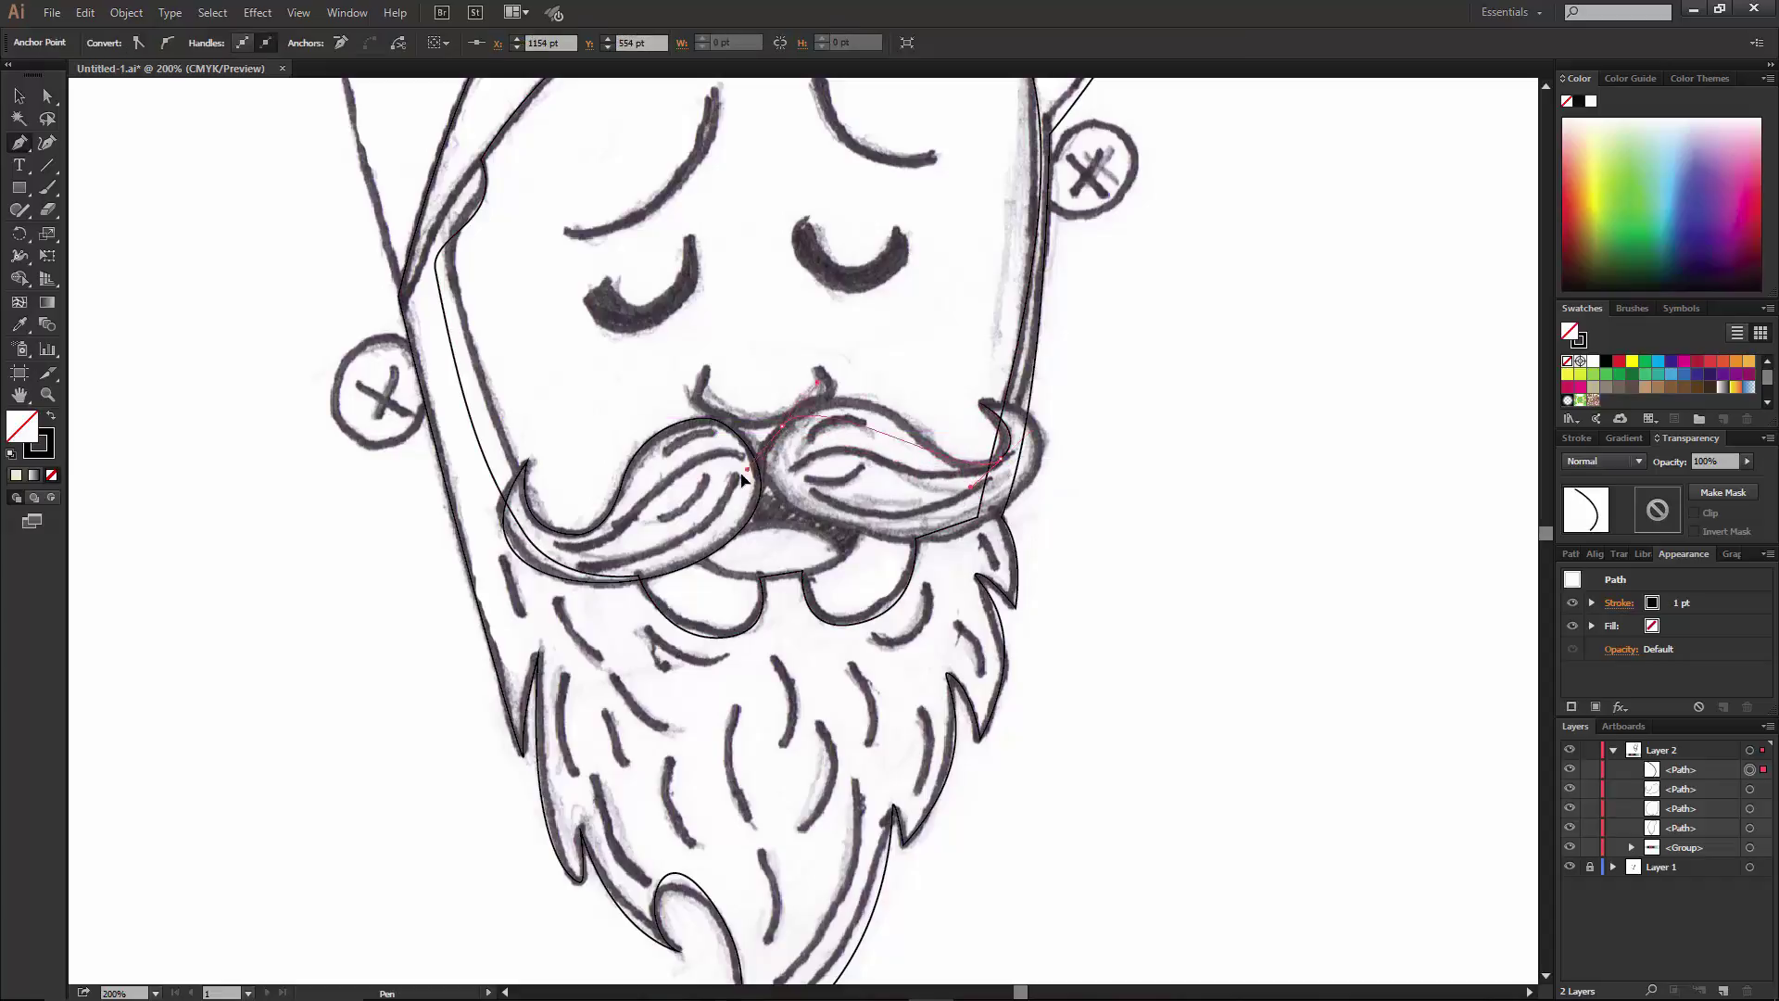
{"action": "left_click_drag", "start_coordinate": [972, 532], "coordinate": [1042, 497]}
{"action": "left_click_drag", "start_coordinate": [1028, 403], "coordinate": [1081, 397]}
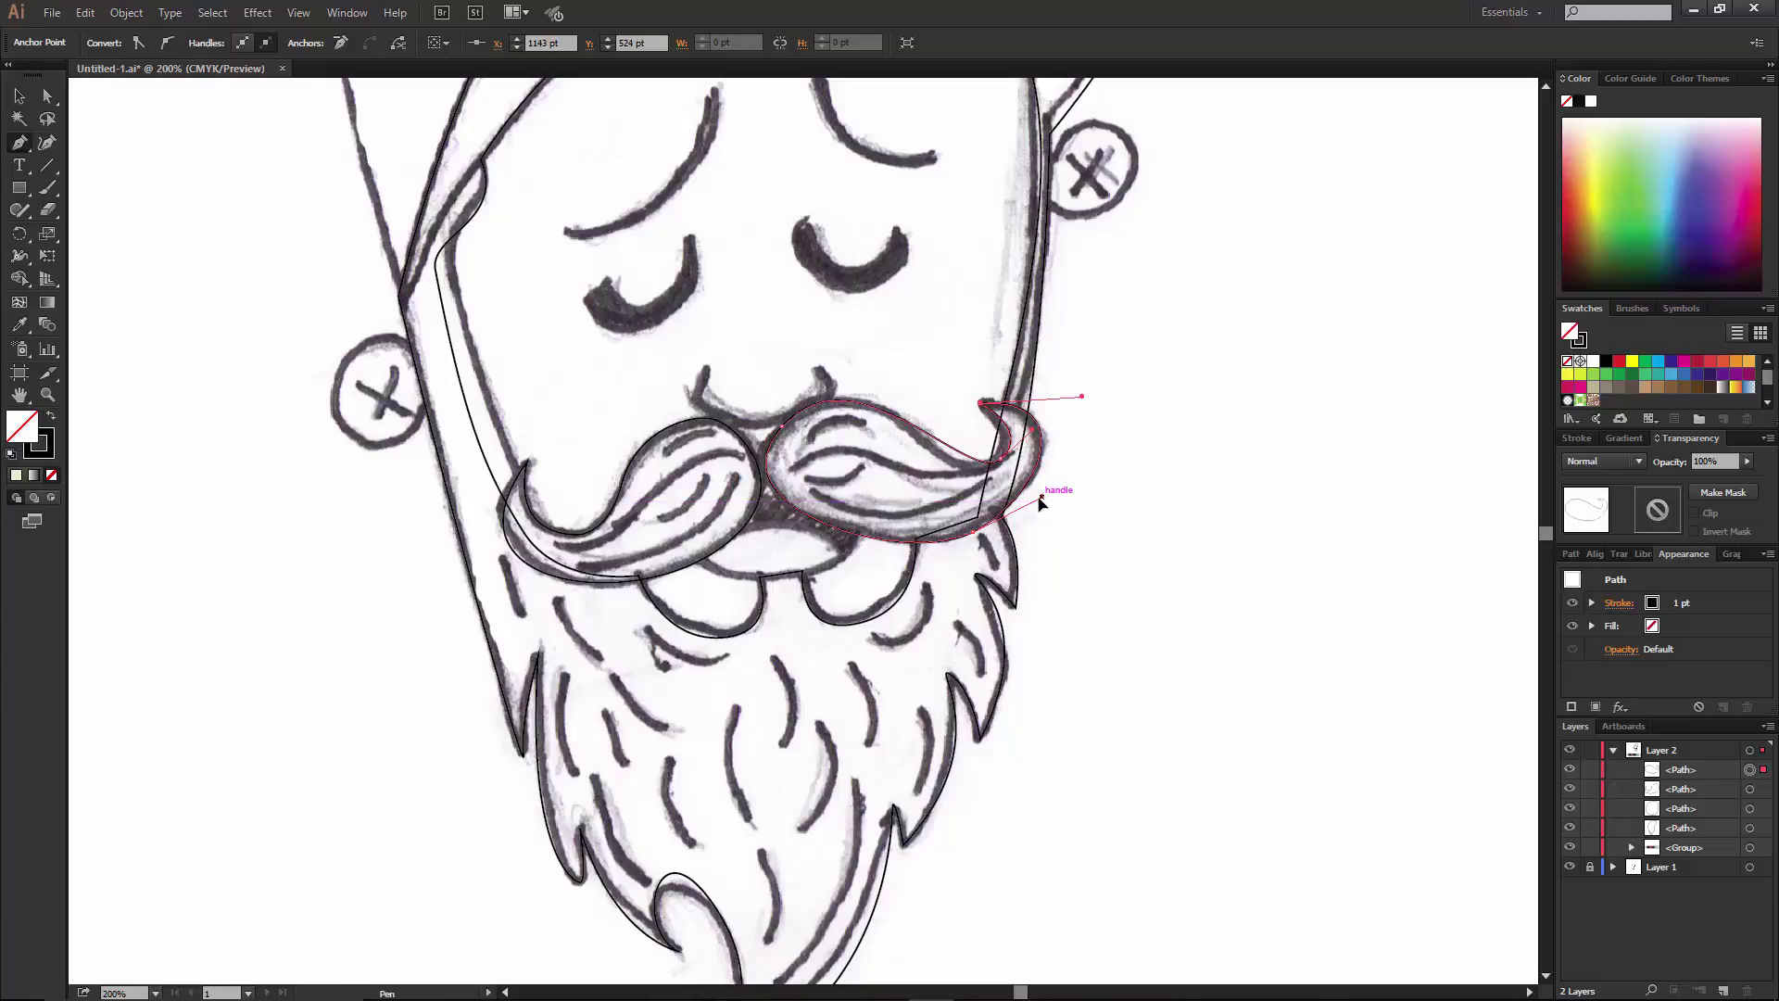
{"action": "left_click_drag", "start_coordinate": [1040, 502], "coordinate": [975, 536]}
{"action": "left_click_drag", "start_coordinate": [906, 569], "coordinate": [891, 576]}
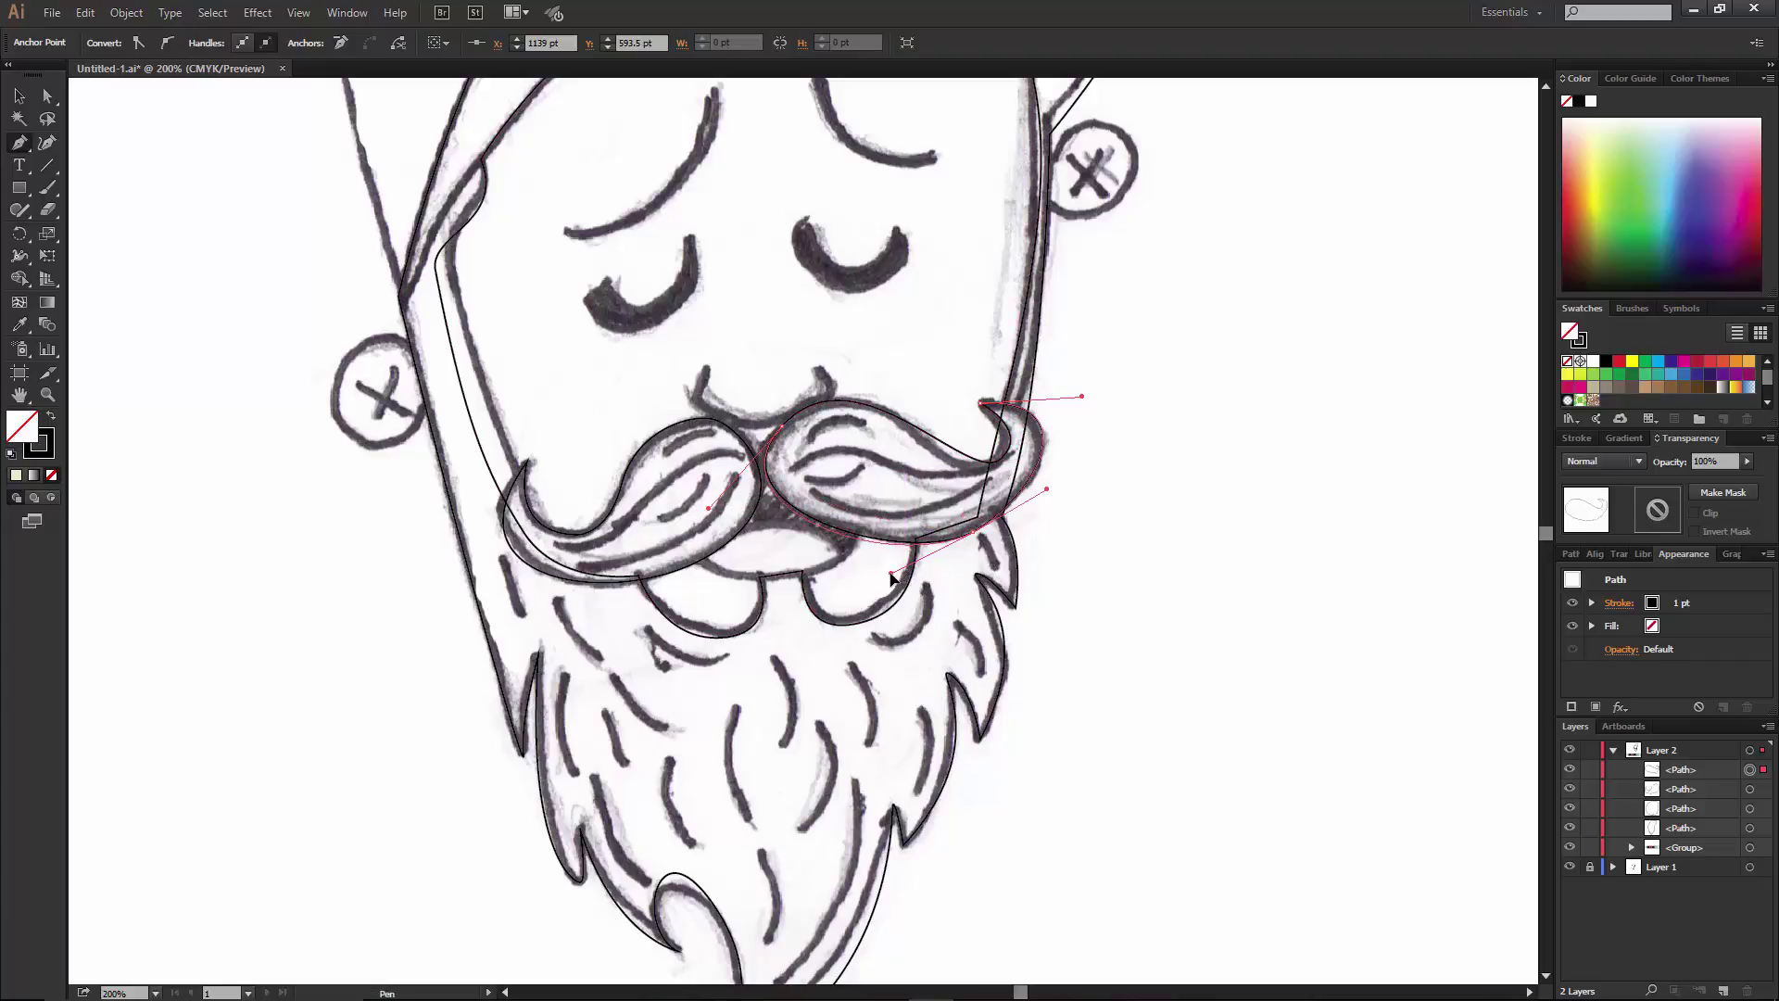
{"action": "left_click", "coordinate": [52, 418]}
{"action": "key", "text": "ctrl+z"}
{"action": "key", "text": "ctrl+z"}
{"action": "key", "text": "ctrl+z"}
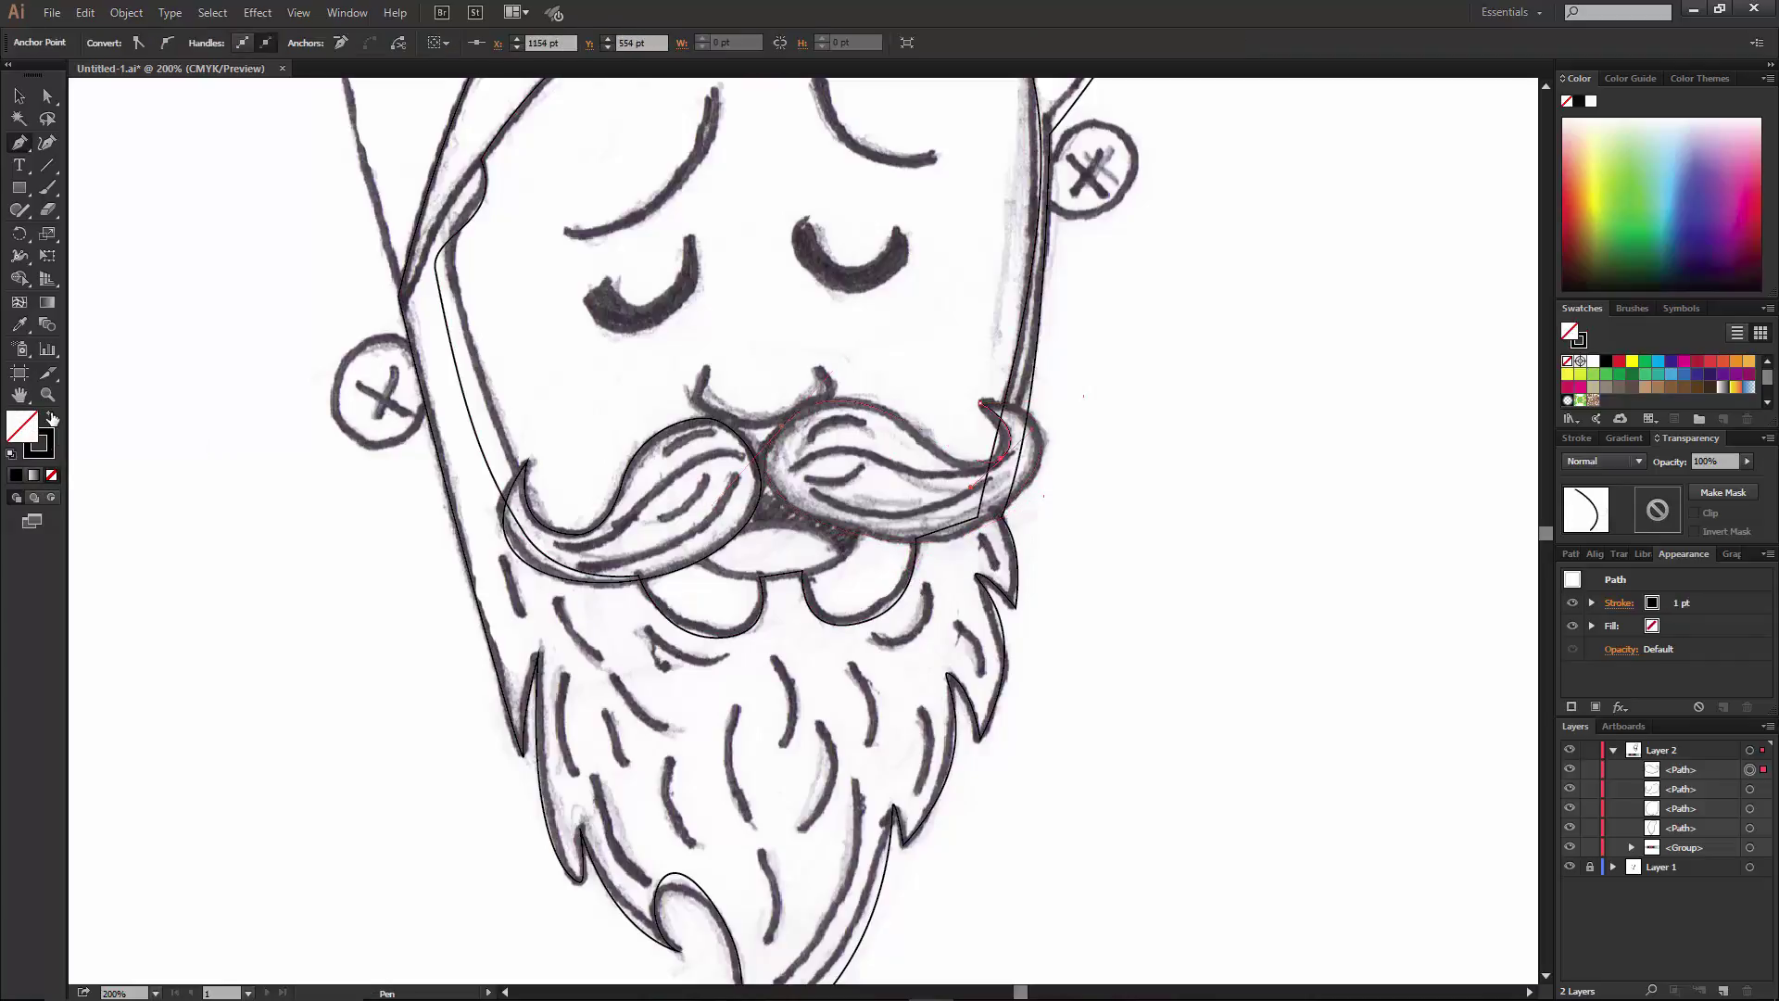
Redraw the right moustache to its curled tip, fill it solid black, and refine its handles.
{"action": "left_click", "coordinate": [809, 398]}
{"action": "left_click_drag", "start_coordinate": [776, 433], "coordinate": [749, 489]}
{"action": "left_click_drag", "start_coordinate": [967, 534], "coordinate": [1046, 496]}
{"action": "left_click_drag", "start_coordinate": [980, 402], "coordinate": [922, 418]}
{"action": "left_click", "coordinate": [50, 419]}
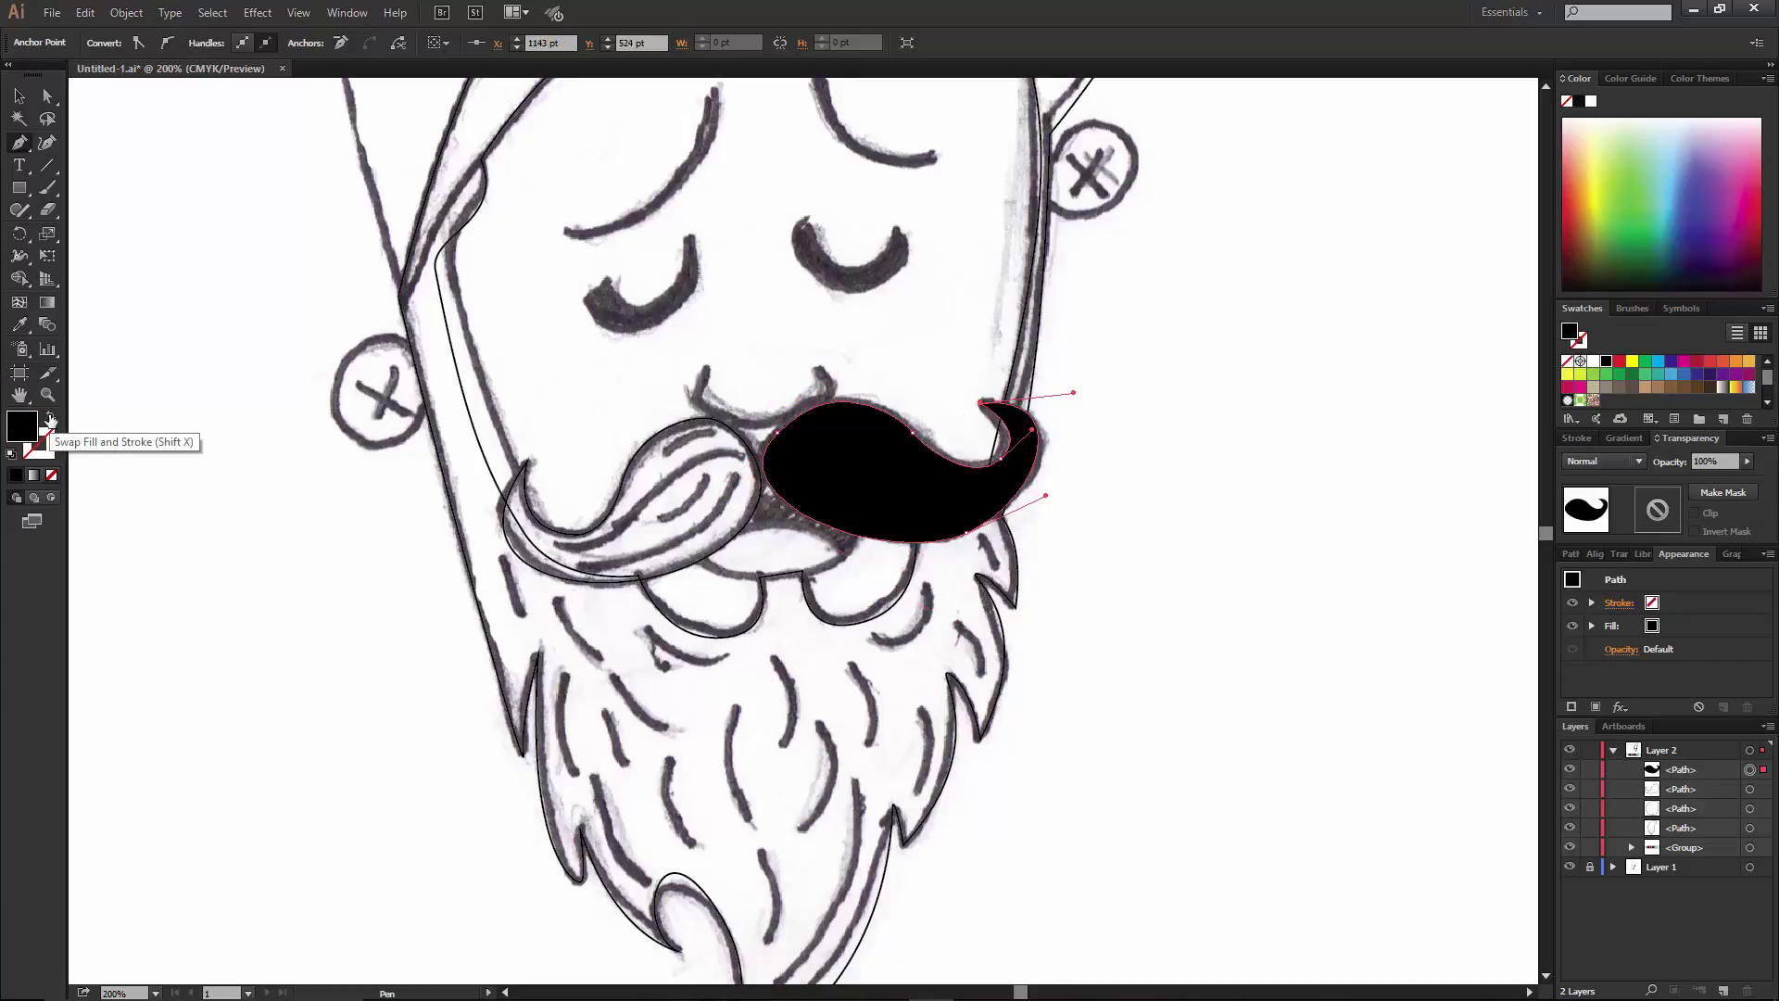
{"action": "key", "text": "a"}
{"action": "left_click_drag", "start_coordinate": [898, 569], "coordinate": [877, 576]}
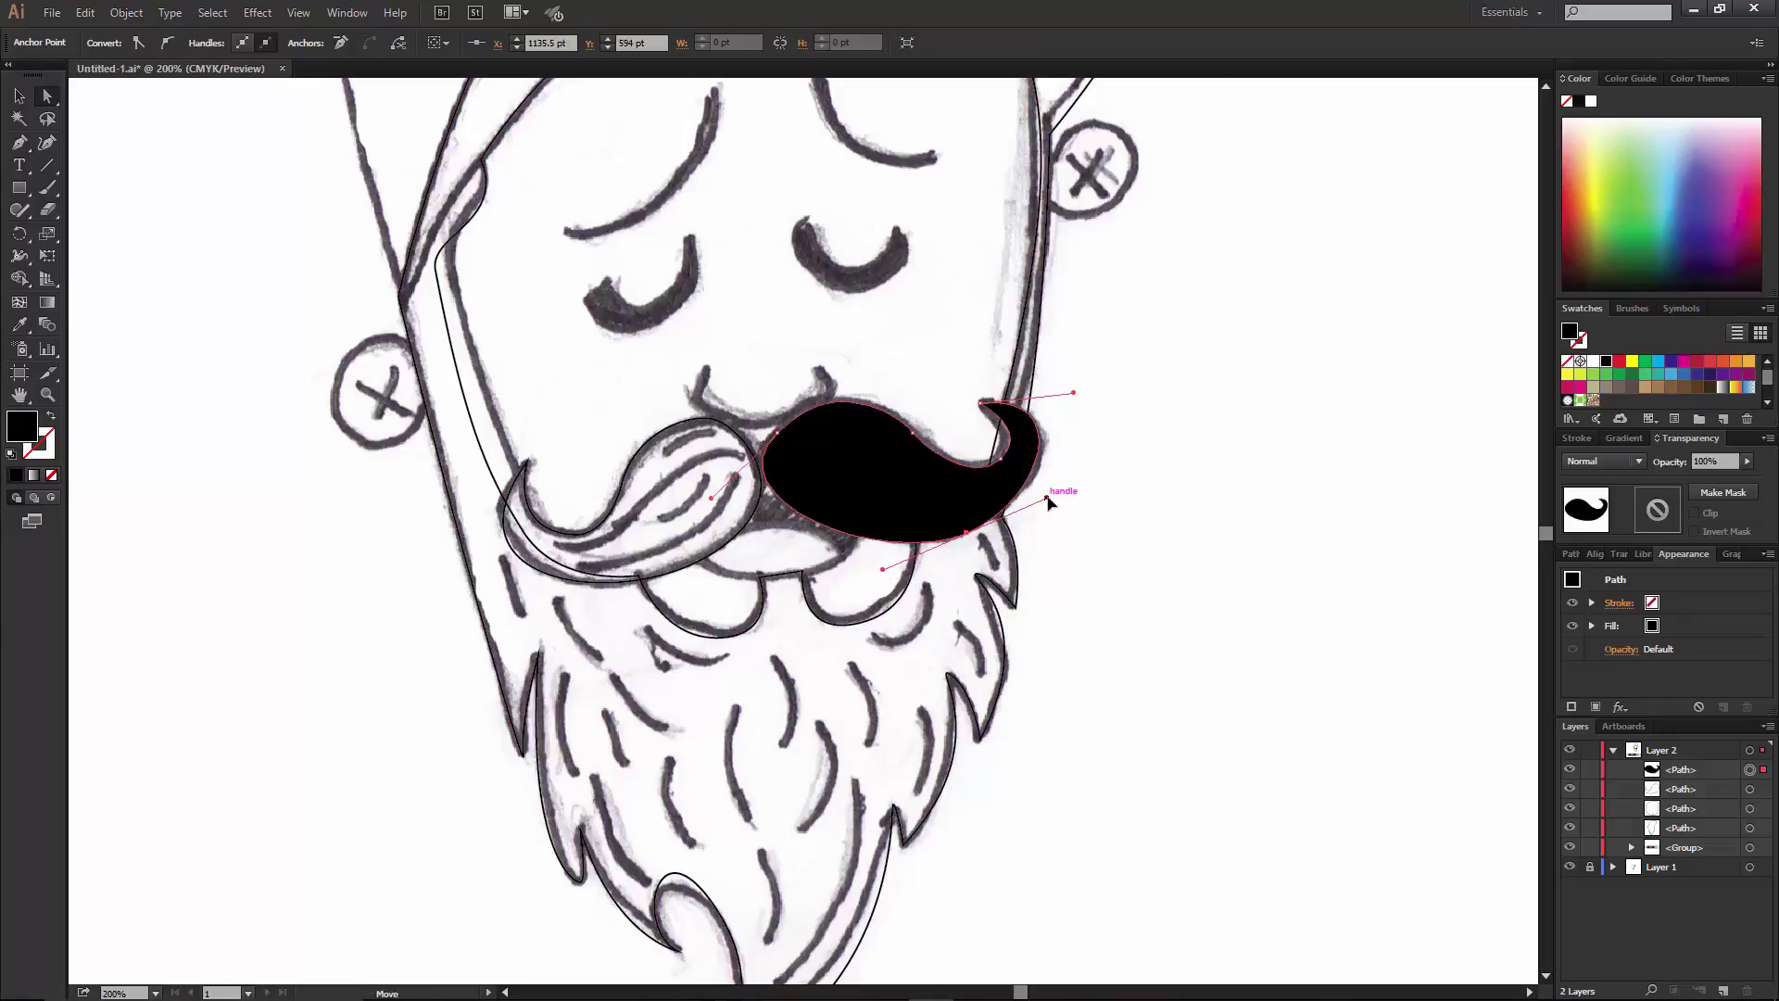
{"action": "left_click_drag", "start_coordinate": [1048, 502], "coordinate": [1065, 494]}
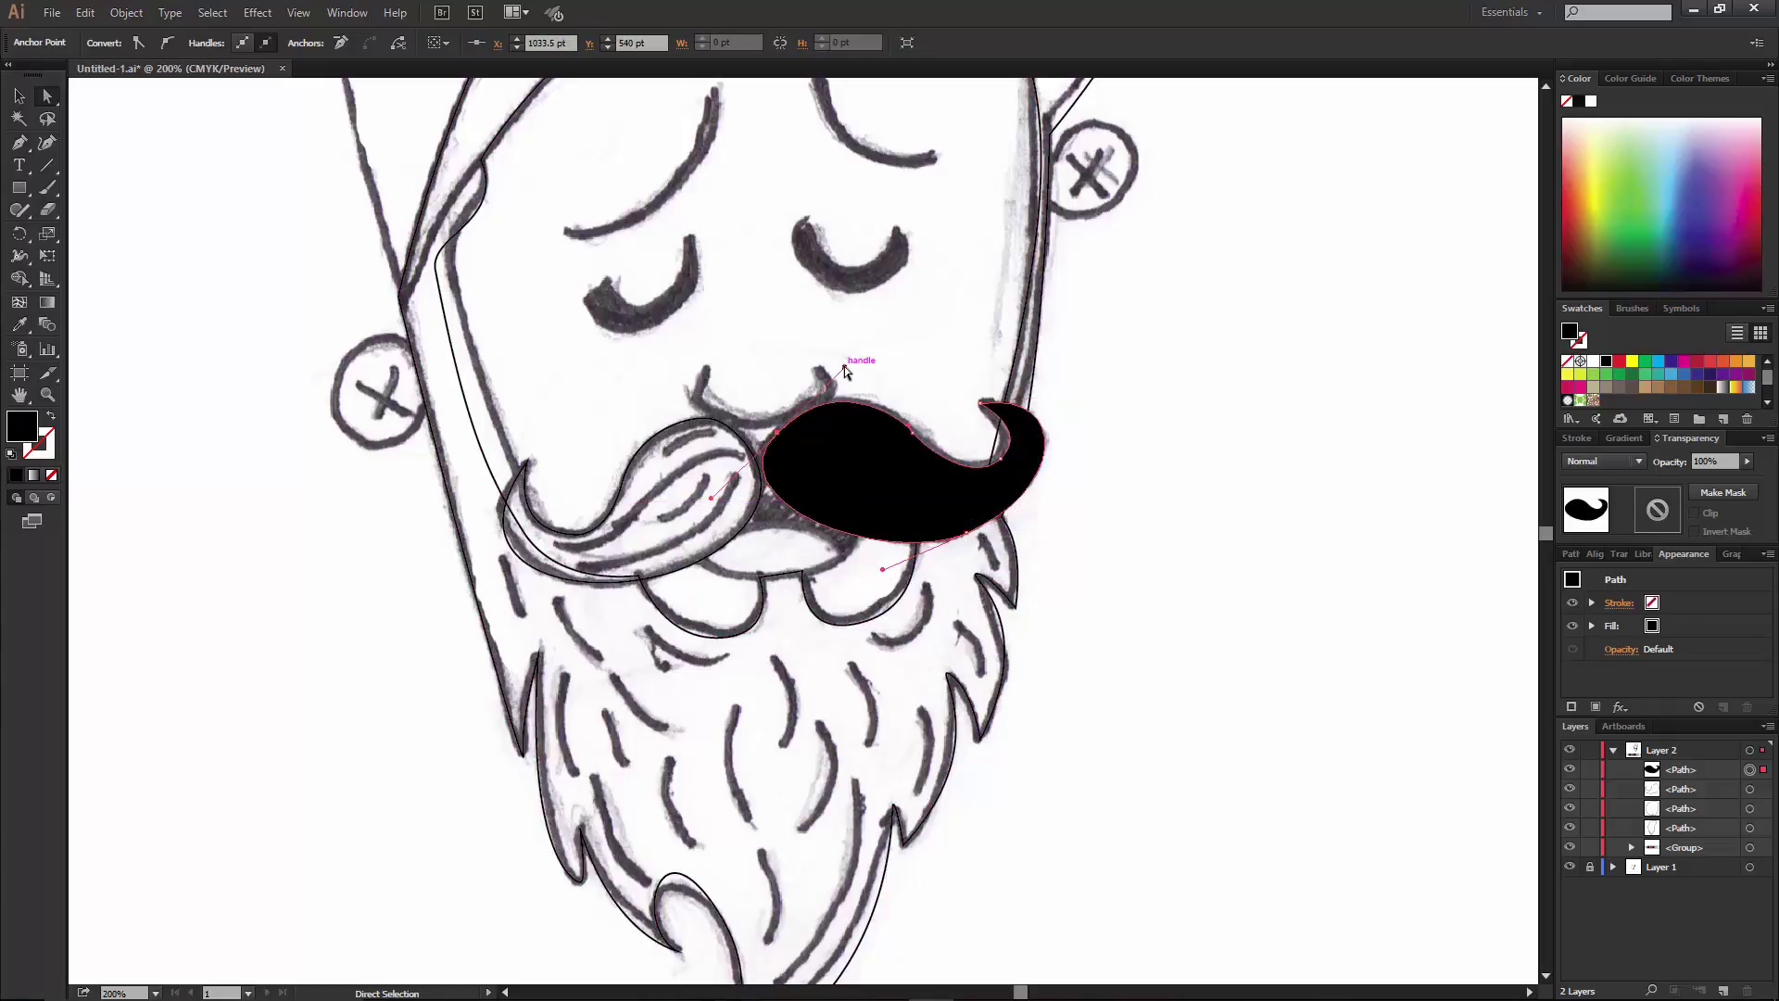
{"action": "left_click_drag", "start_coordinate": [828, 371], "coordinate": [828, 370]}
Fill the left moustache solid black with no outline and nudge it into place.
{"action": "key", "text": "v"}
{"action": "left_click", "coordinate": [506, 510]}
{"action": "key", "text": "shift+x"}
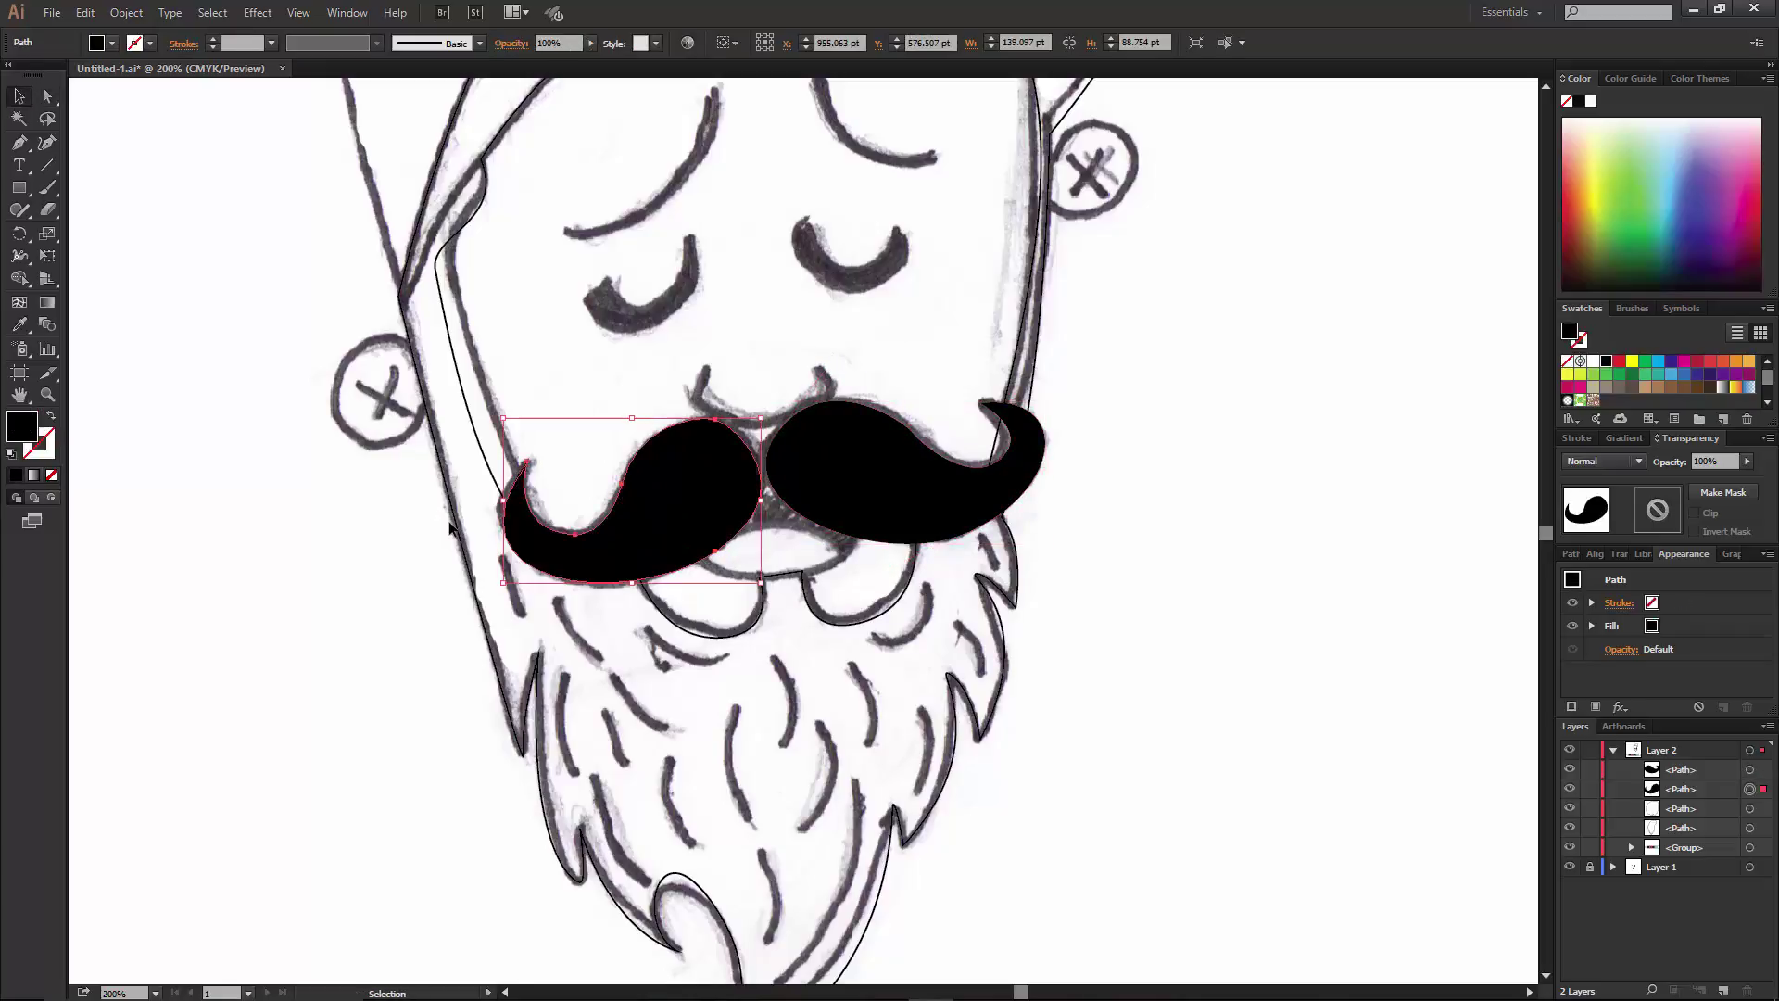
{"action": "key", "text": "Right"}
{"action": "key", "text": "Right"}
{"action": "key", "text": "Up"}
{"action": "key", "text": "Up"}
{"action": "key", "text": "Up"}
{"action": "key", "text": "Down"}
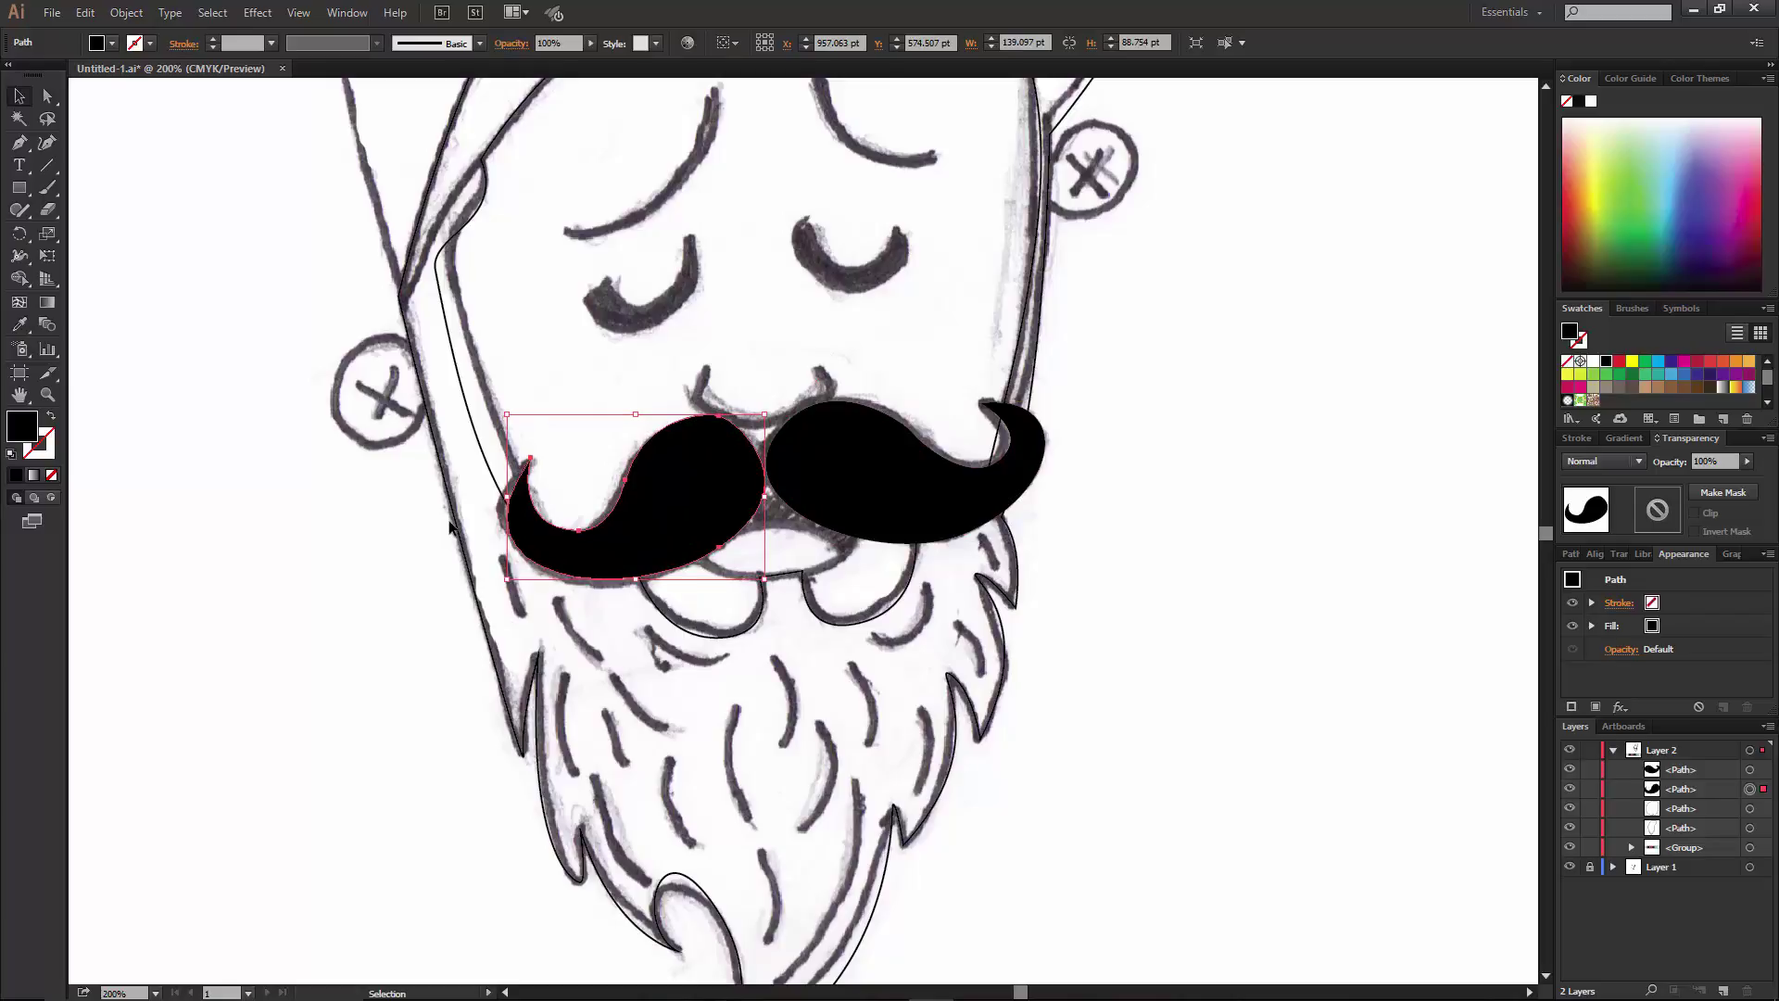
{"action": "left_click", "coordinate": [846, 500]}
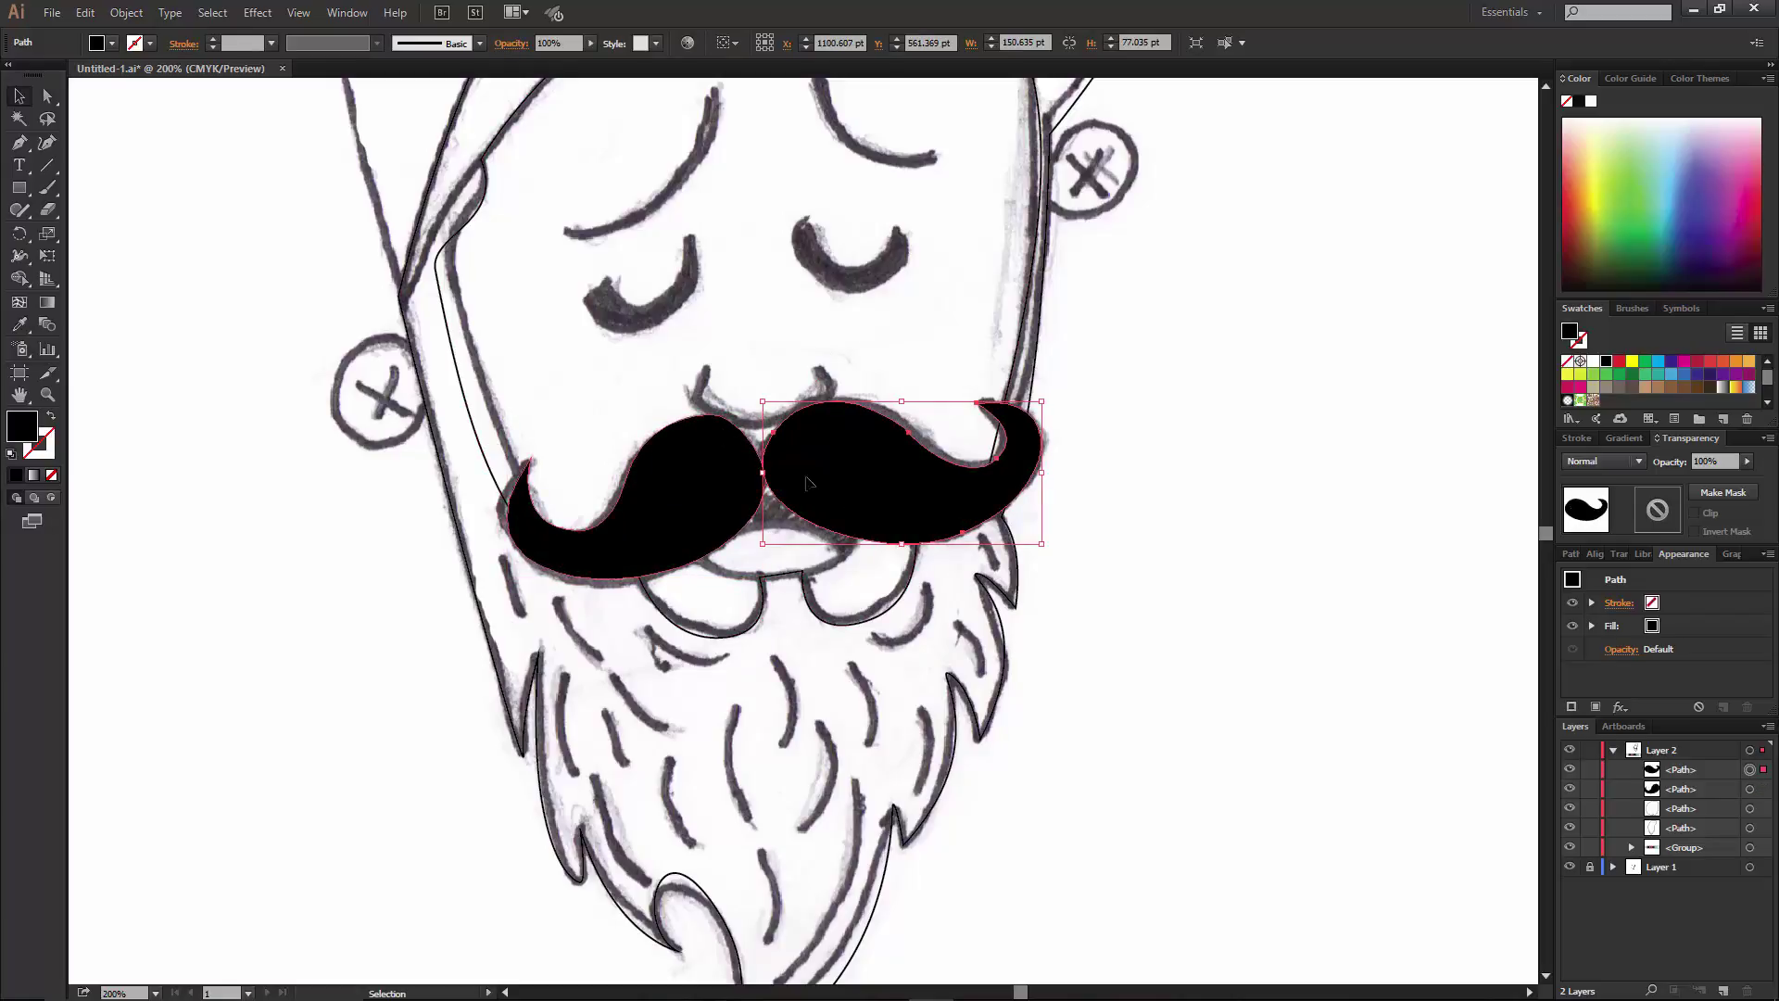
Draw an oval shape below the moustache and fill it grey.
{"action": "left_click", "coordinate": [1259, 715]}
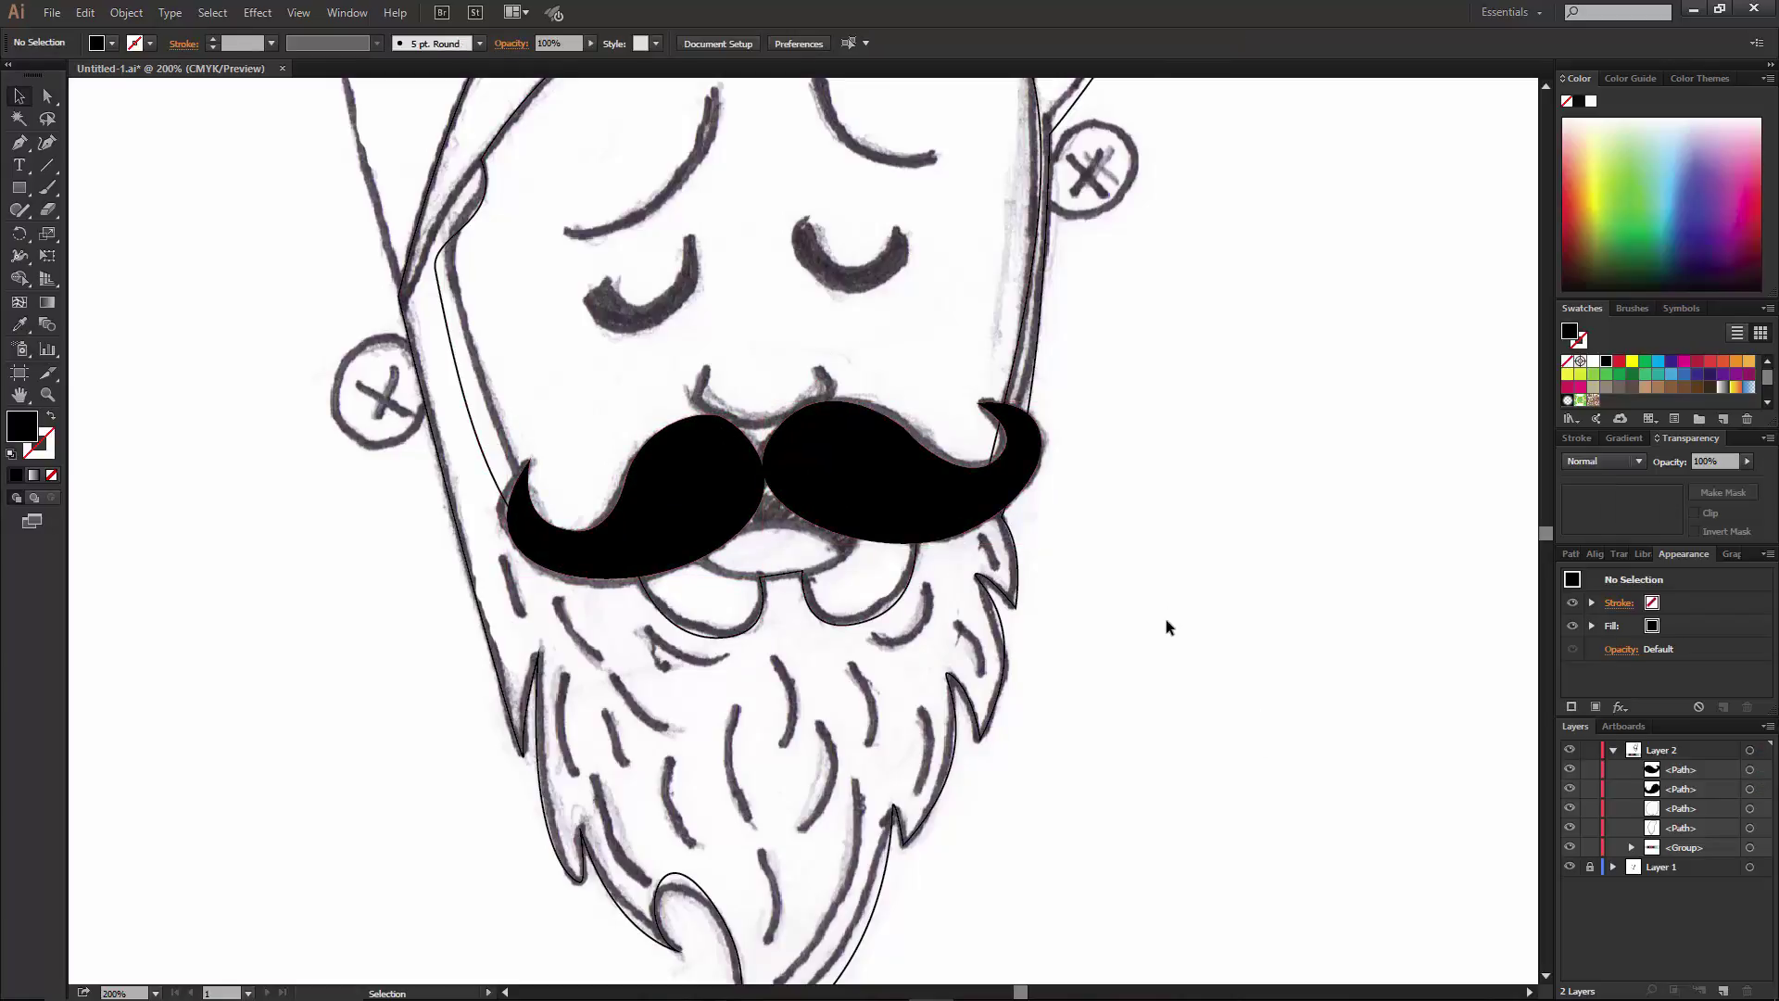
{"action": "left_click", "coordinate": [680, 527]}
{"action": "left_click_drag", "start_coordinate": [777, 575], "coordinate": [829, 576]}
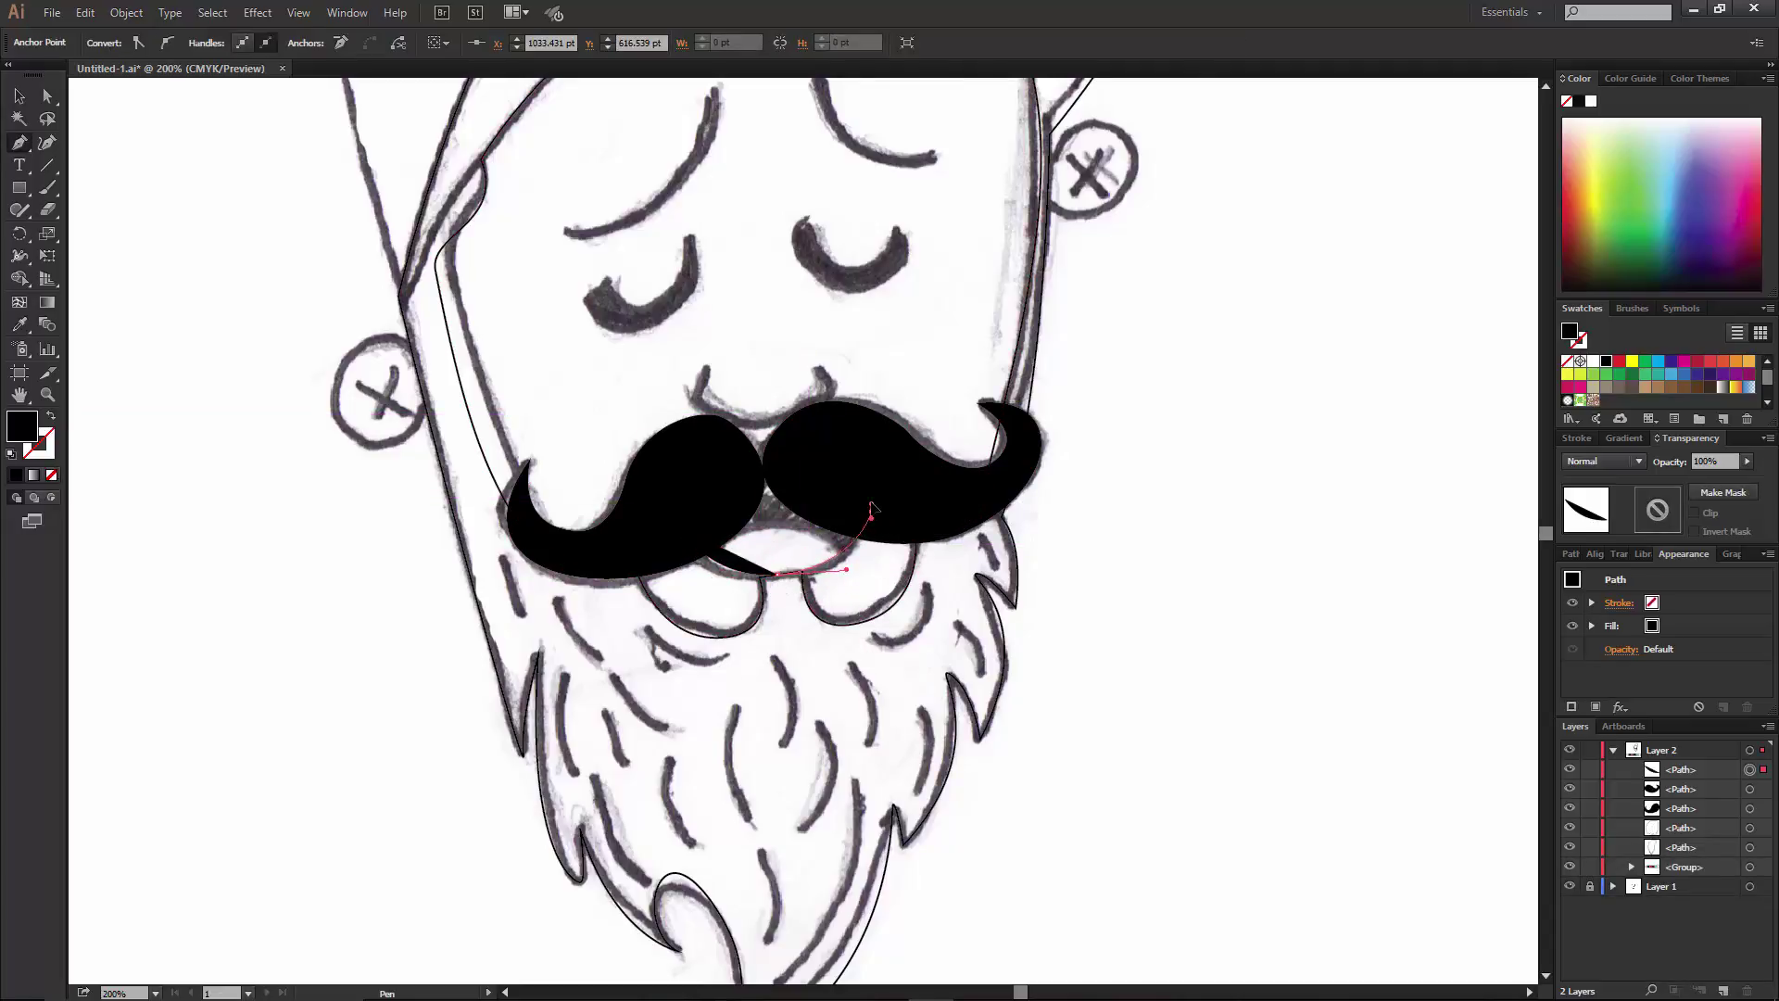
{"action": "left_click_drag", "start_coordinate": [871, 509], "coordinate": [691, 481]}
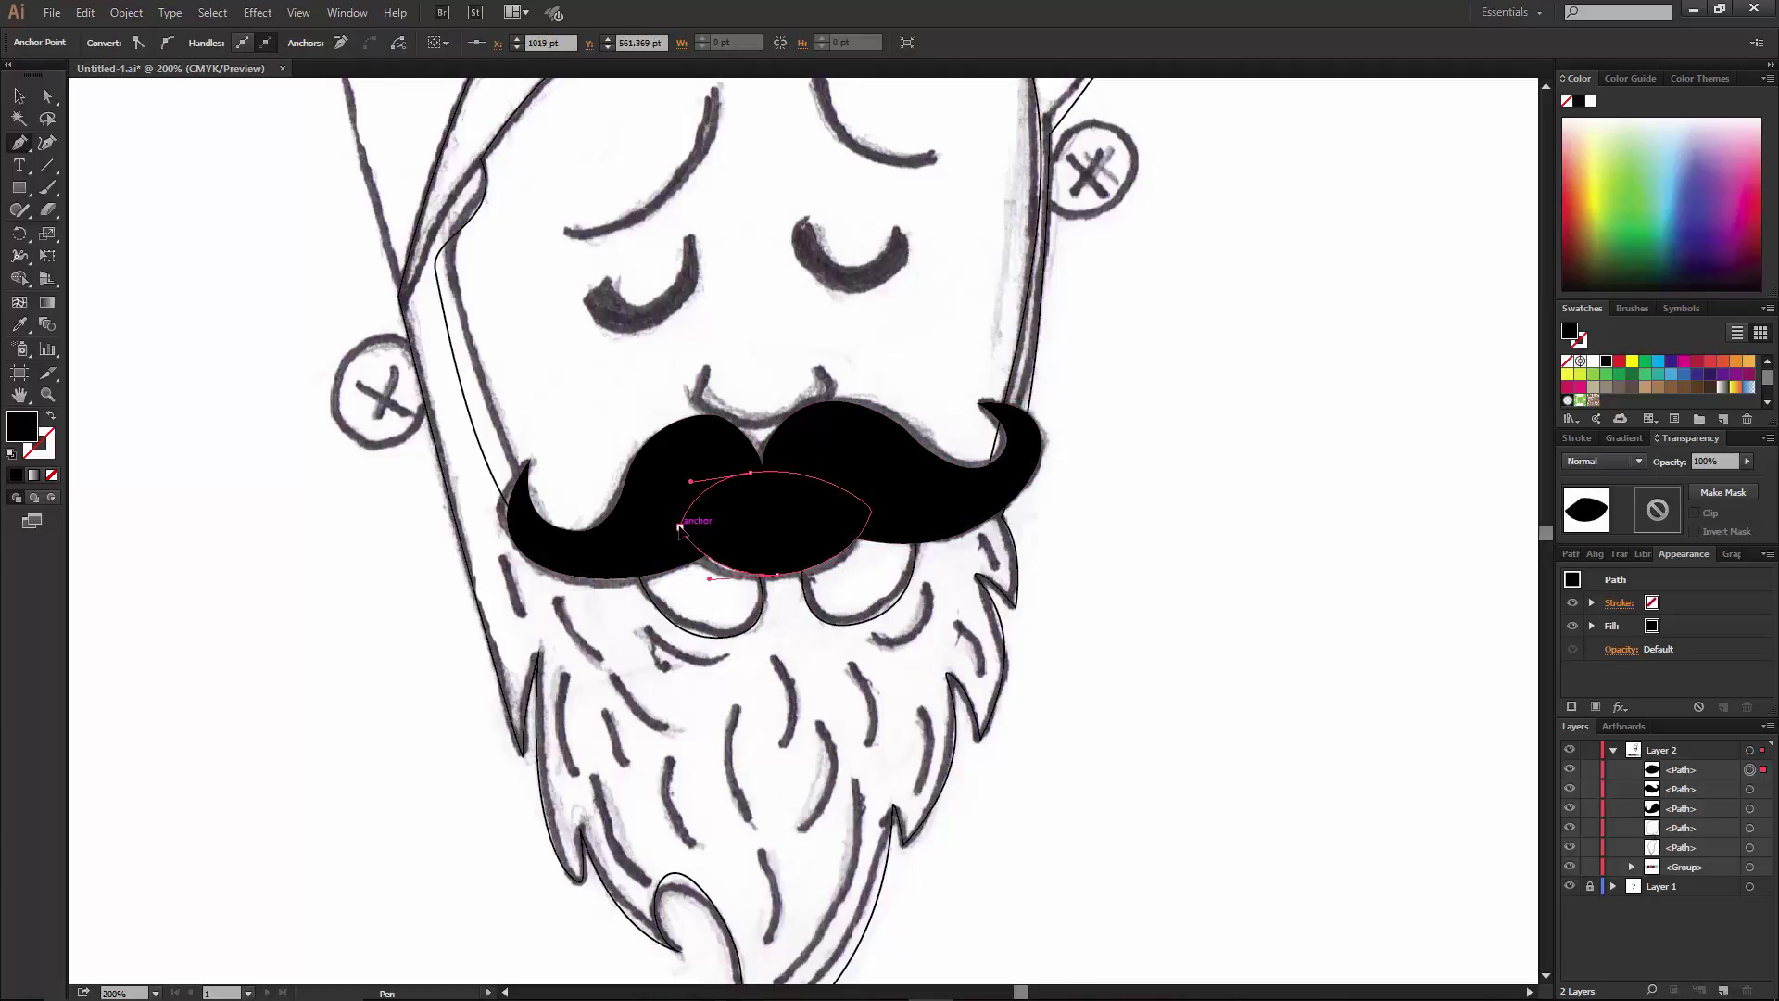
{"action": "double_click", "coordinate": [22, 427]}
{"action": "left_click", "coordinate": [918, 289]}
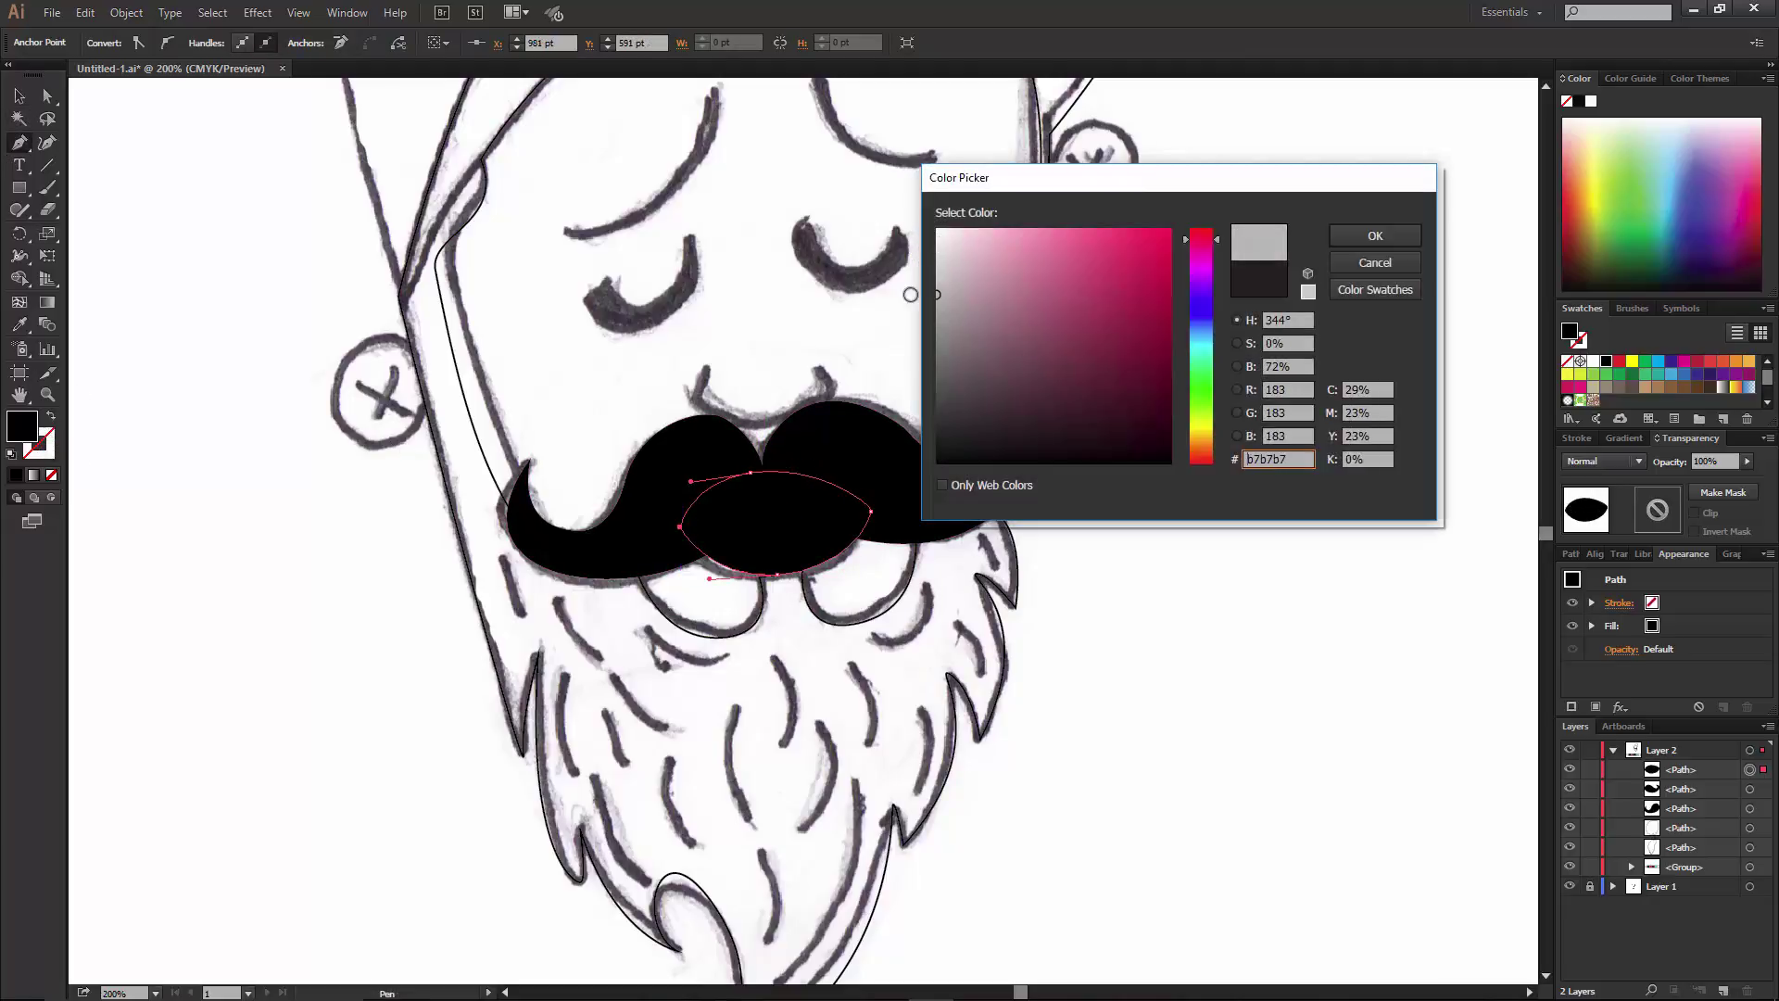
{"action": "left_click", "coordinate": [1381, 237]}
Send the grey oval backward twice so it sits behind both moustache halves.
{"action": "right_click", "coordinate": [747, 509]}
{"action": "key", "text": "v"}
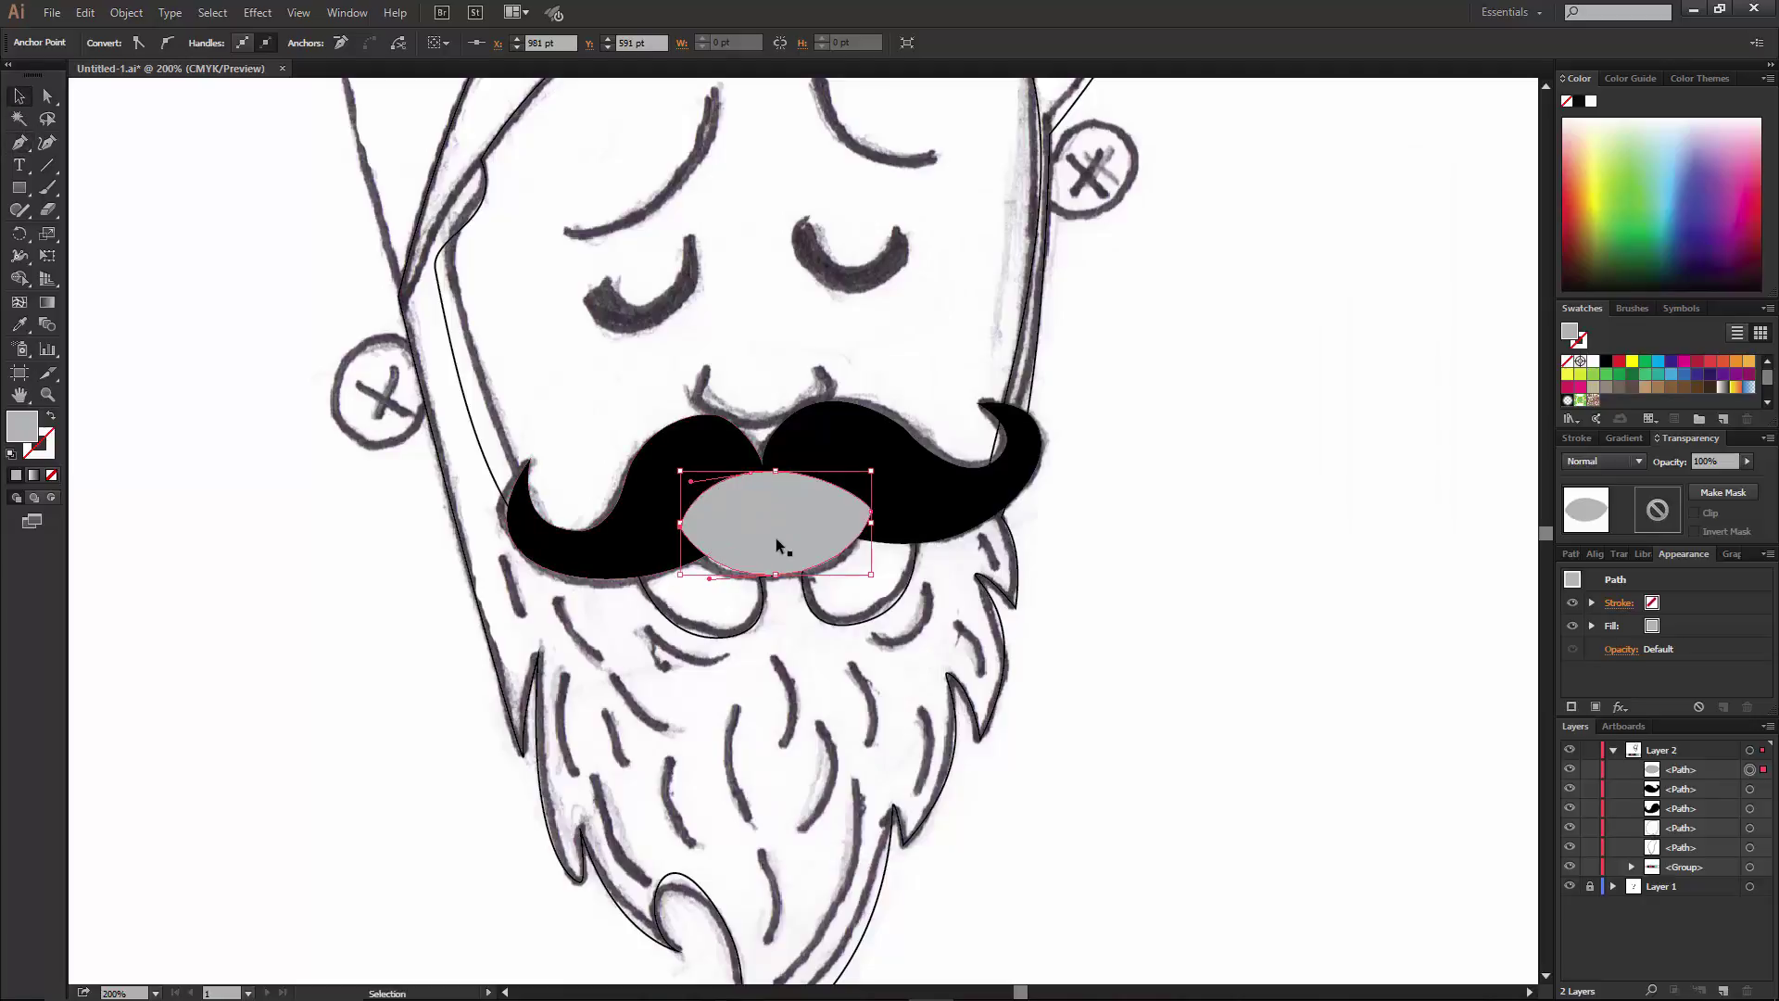
{"action": "right_click", "coordinate": [776, 540]}
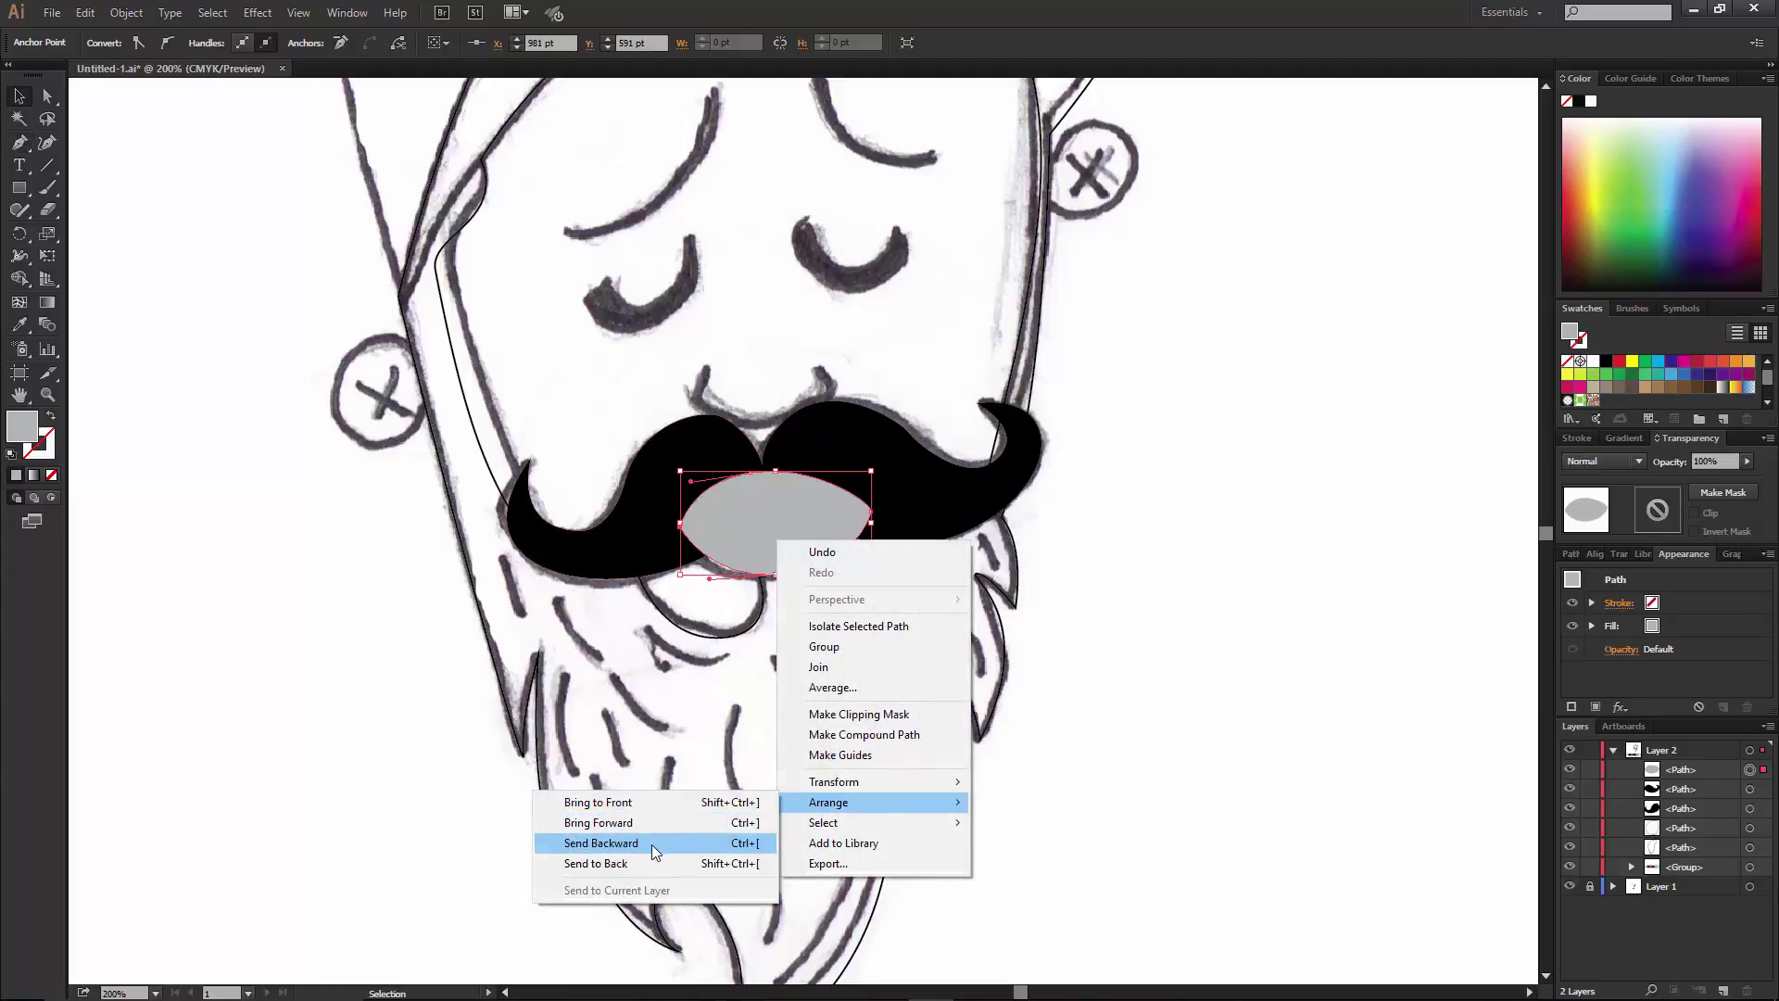
{"action": "left_click", "coordinate": [652, 843]}
{"action": "right_click", "coordinate": [764, 554]}
{"action": "left_click", "coordinate": [669, 851]}
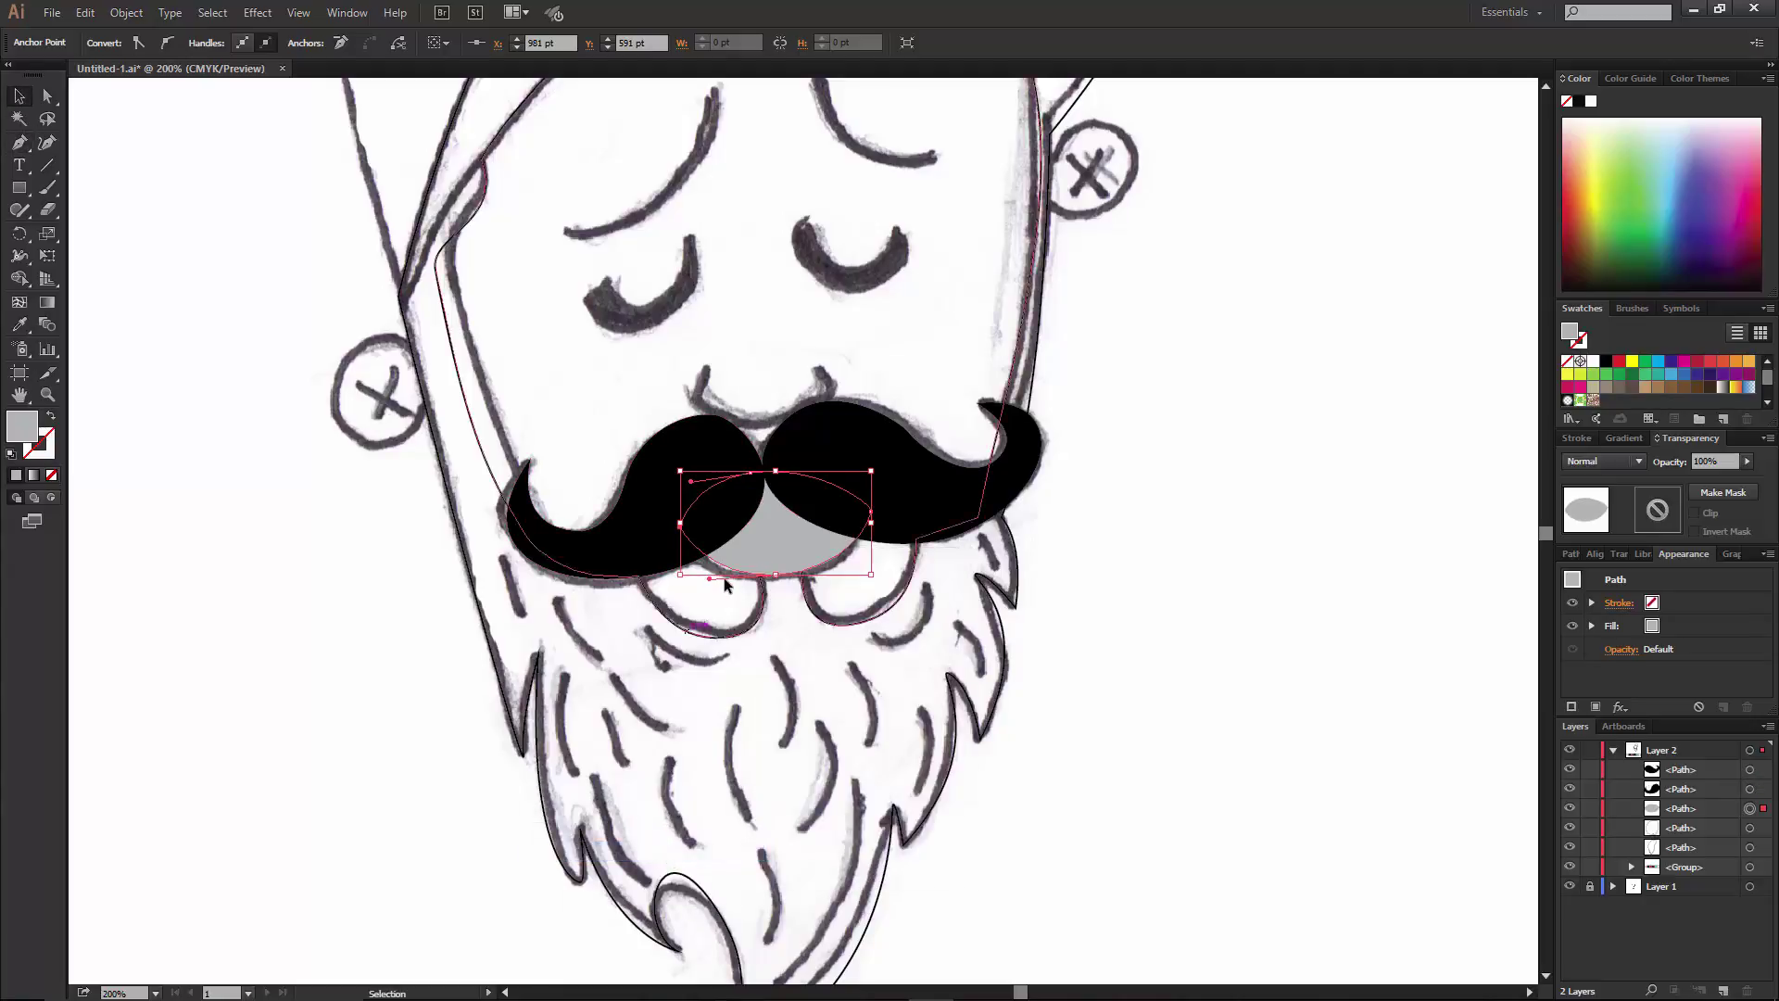
{"action": "left_click", "coordinate": [874, 597]}
Darken the oval's fill and lower its opacity to 63%.
{"action": "double_click", "coordinate": [22, 427]}
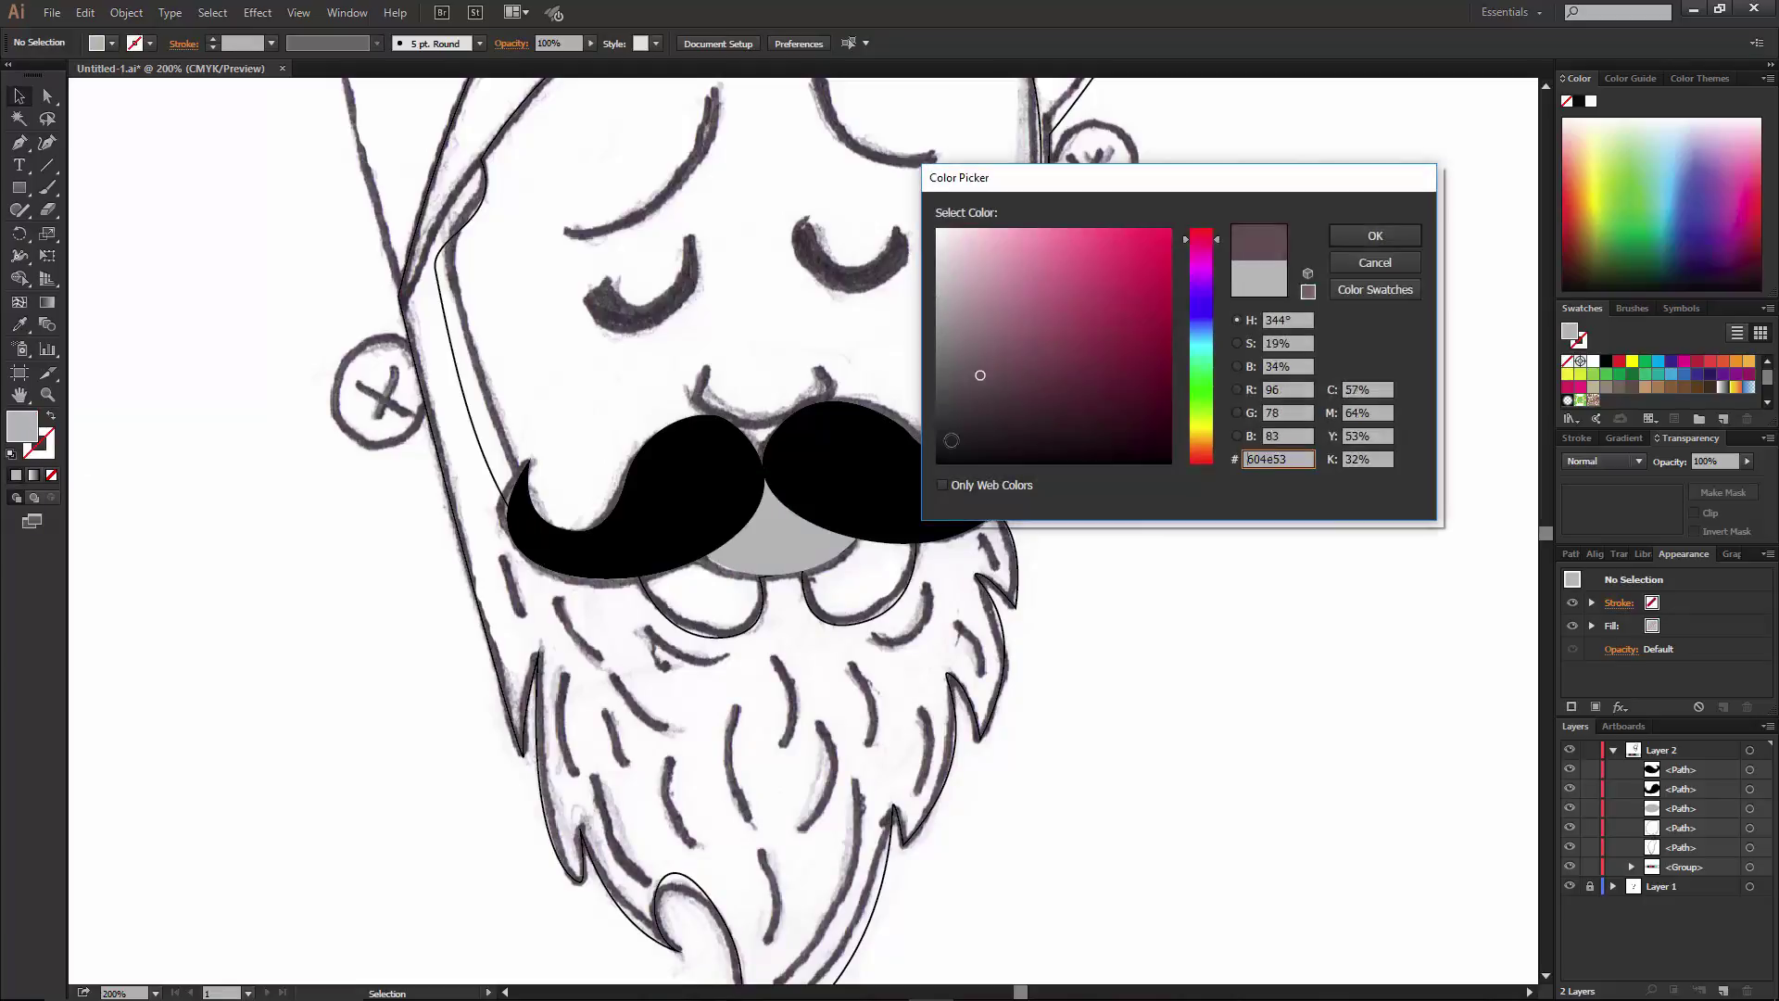
{"action": "left_click", "coordinate": [938, 464]}
{"action": "key", "text": "Return"}
{"action": "left_click", "coordinate": [769, 542]}
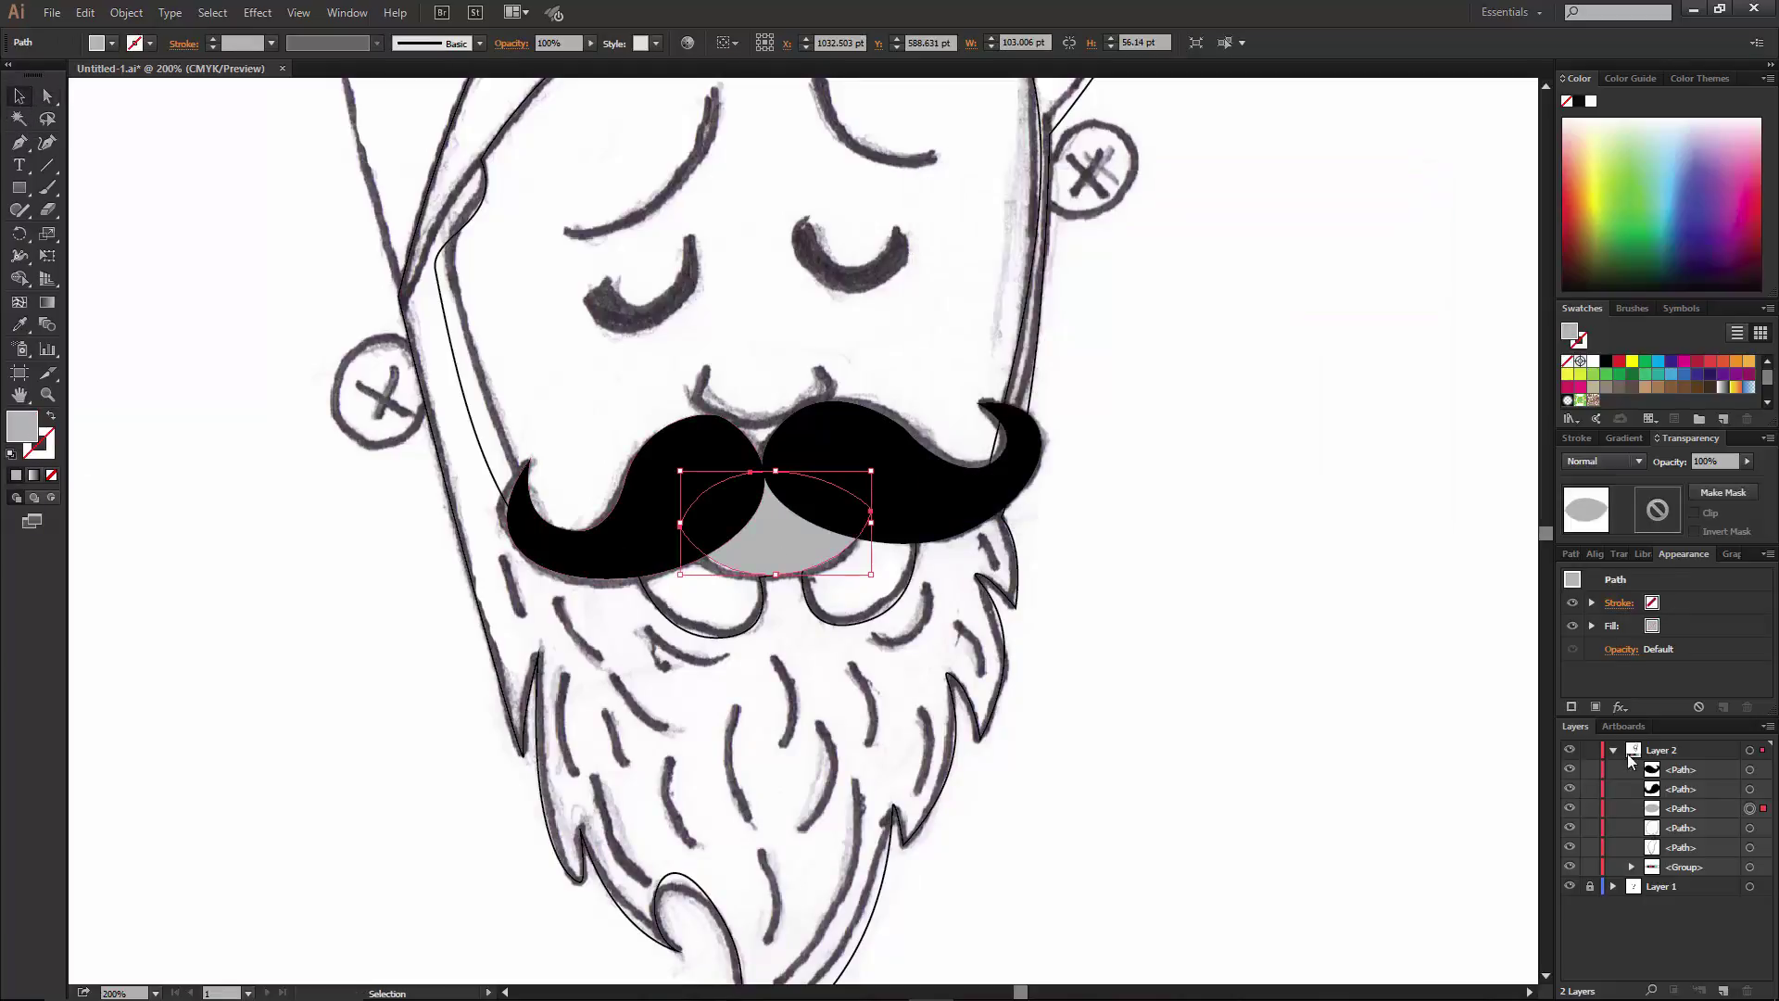
{"action": "left_click_drag", "start_coordinate": [1742, 481], "coordinate": [1722, 483]}
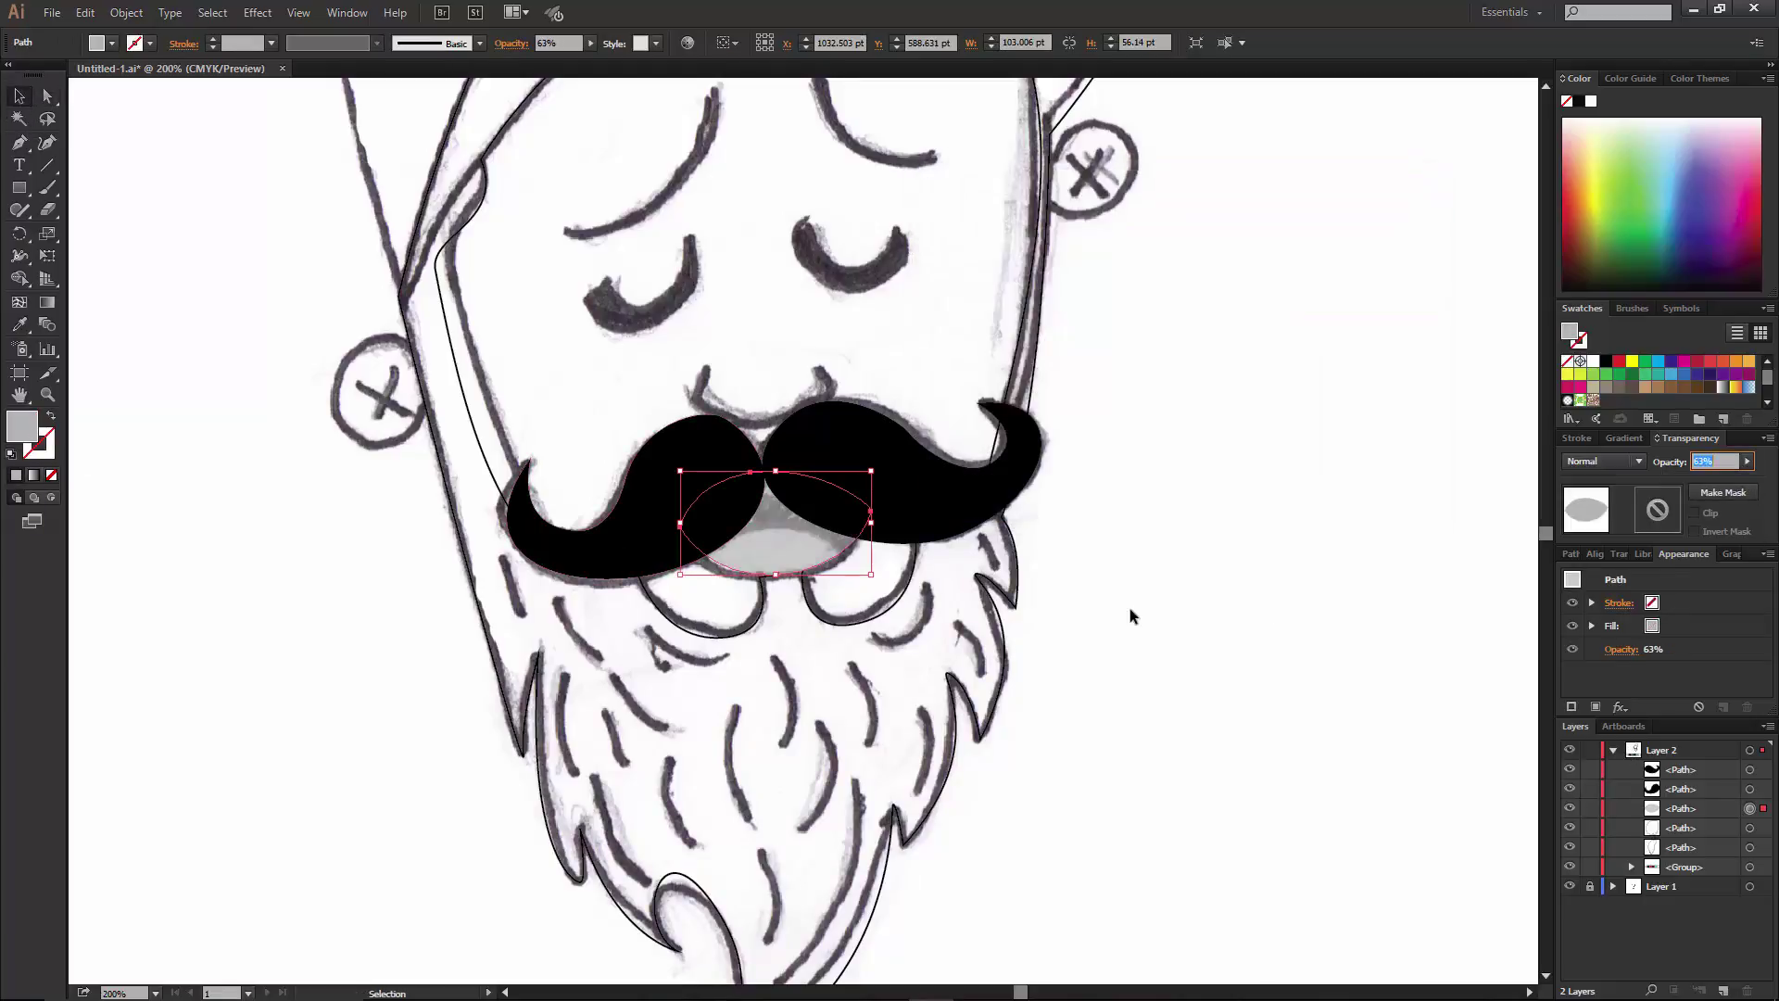
{"action": "left_click", "coordinate": [19, 142]}
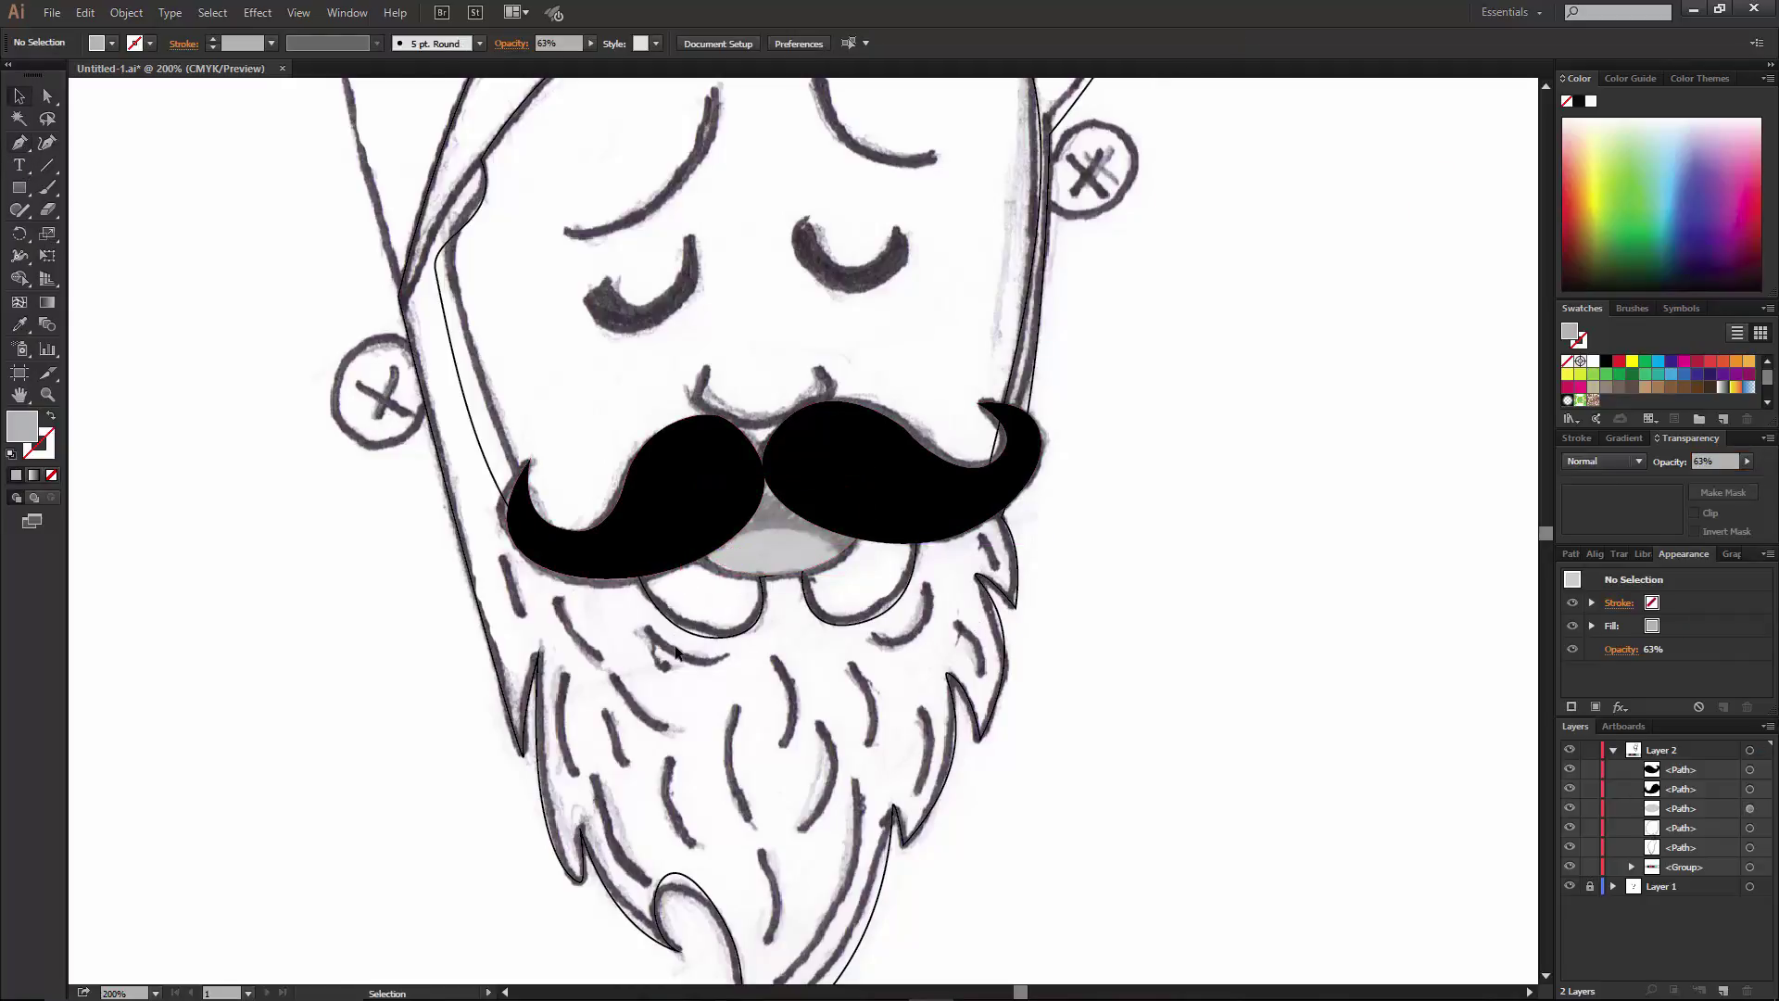
Draw a small mouth shape under the moustache and fill it black.
{"action": "left_click", "coordinate": [706, 556]}
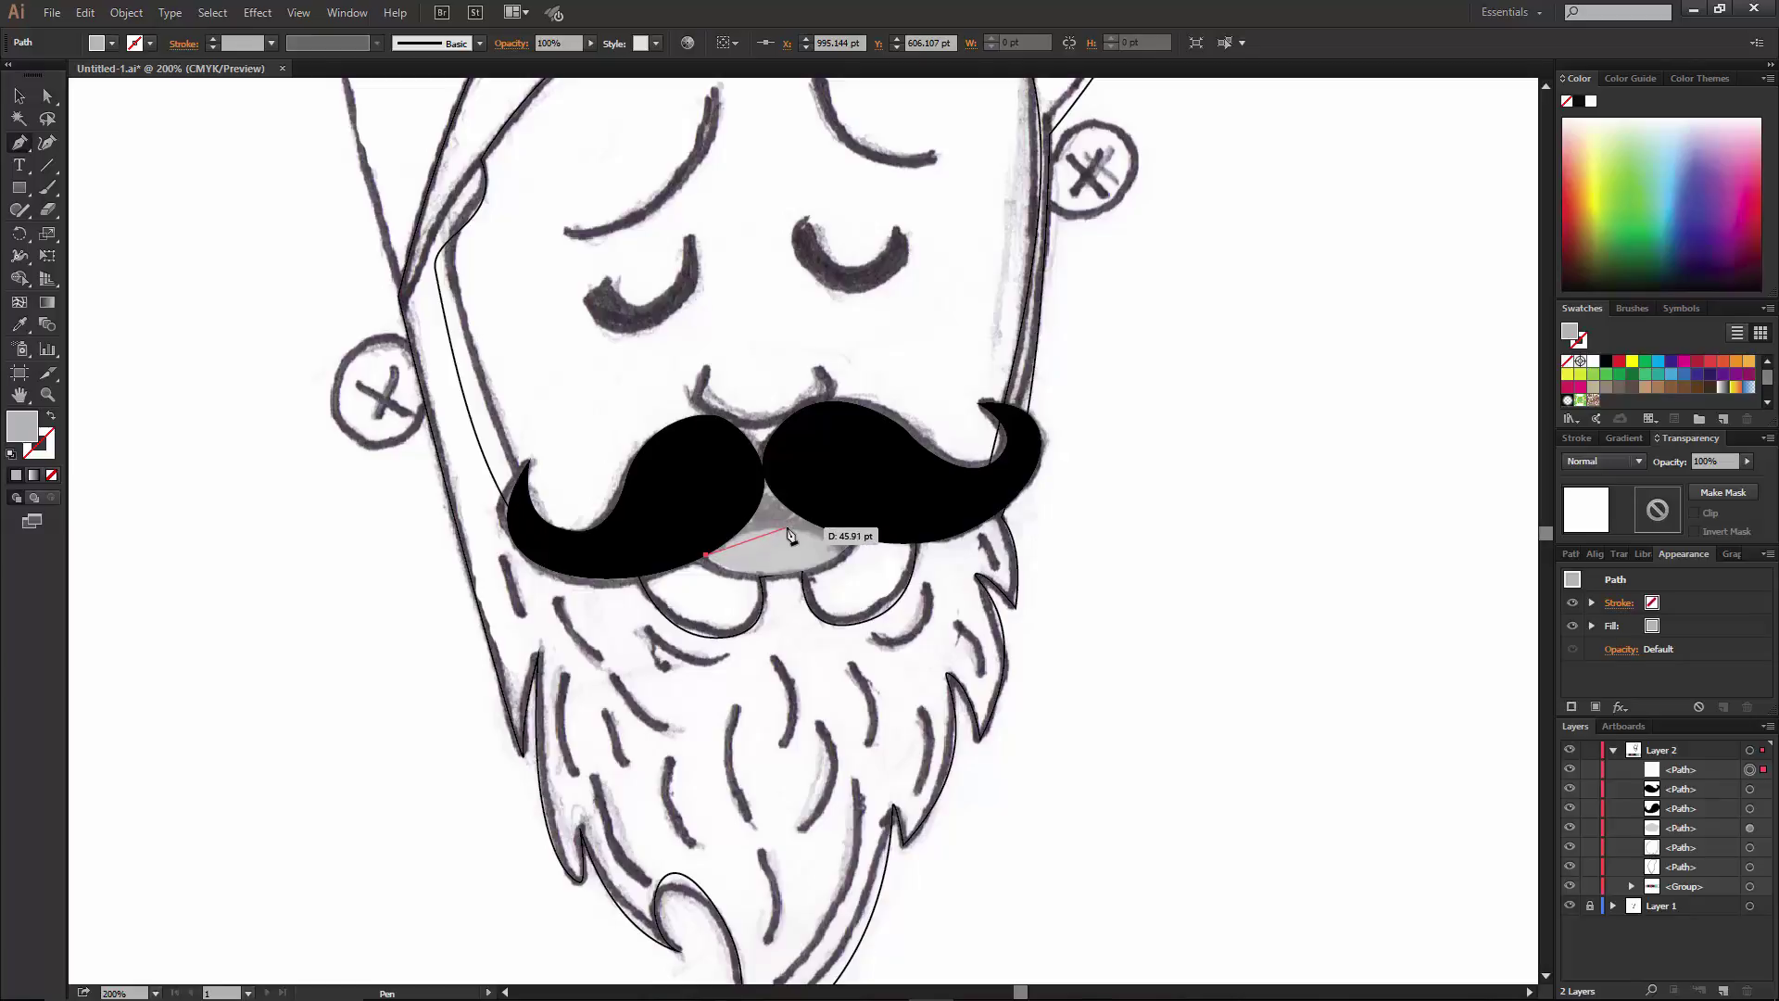
{"action": "left_click", "coordinate": [842, 553]}
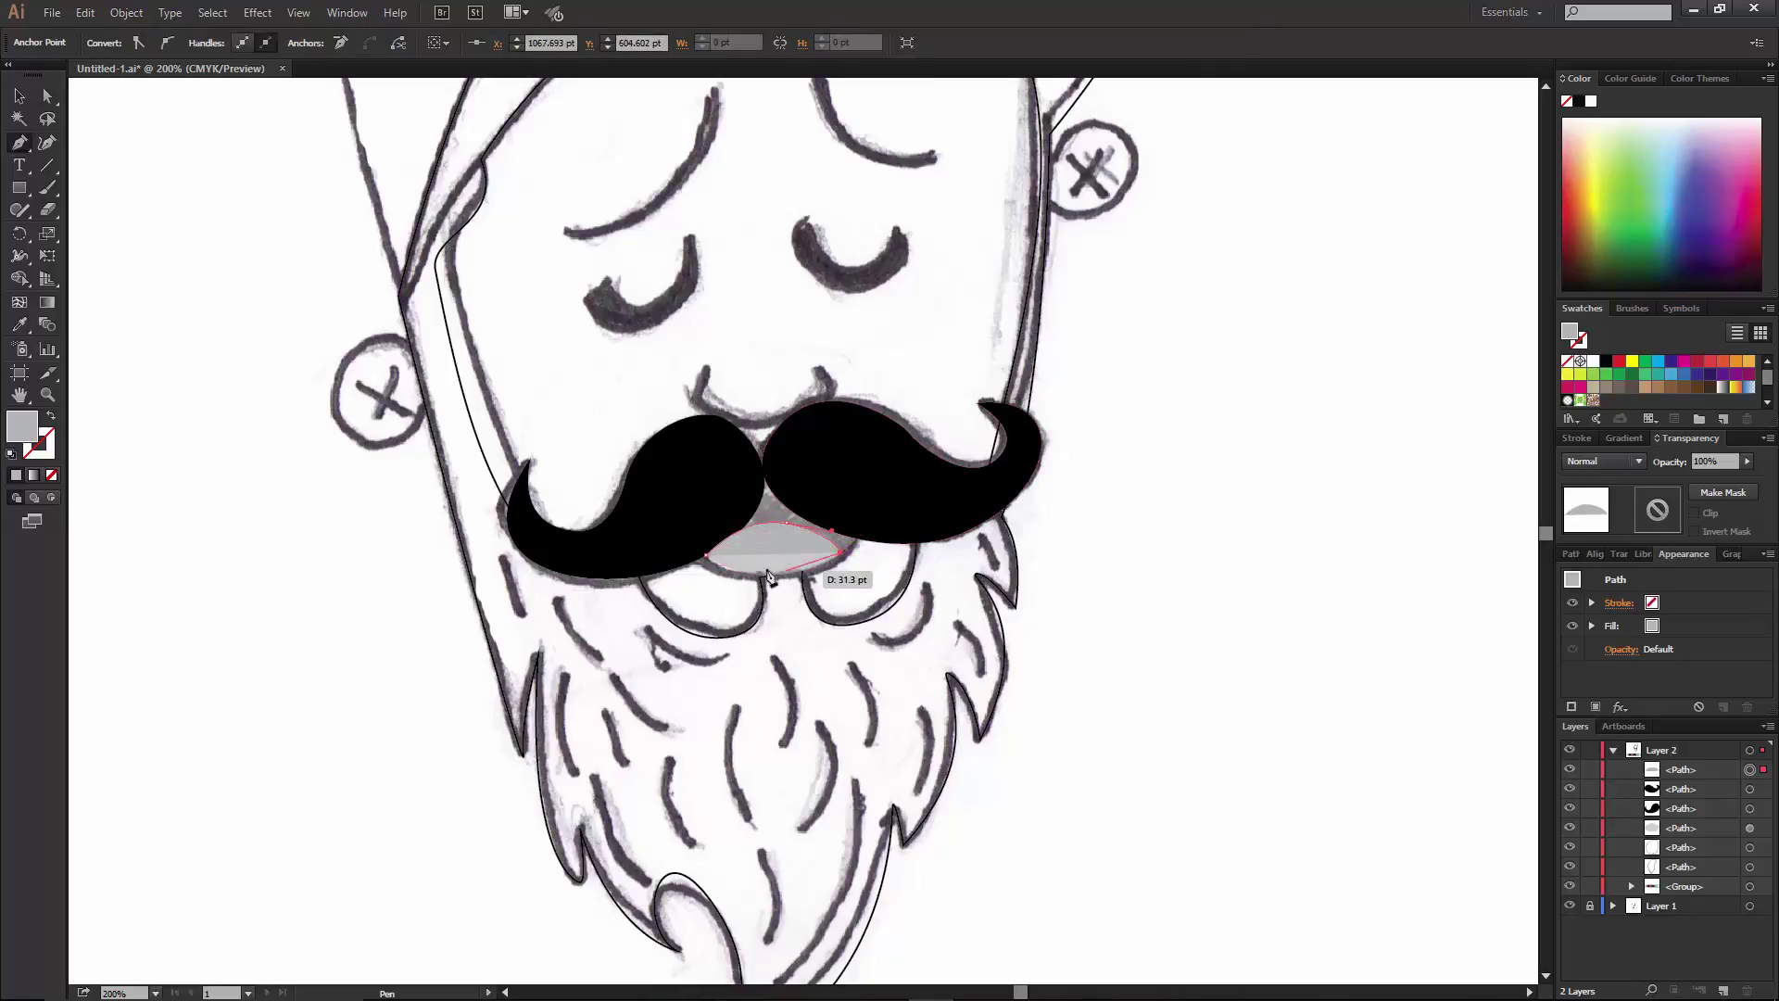
{"action": "left_click", "coordinate": [706, 555]}
{"action": "double_click", "coordinate": [22, 426]}
{"action": "left_click", "coordinate": [1383, 239]}
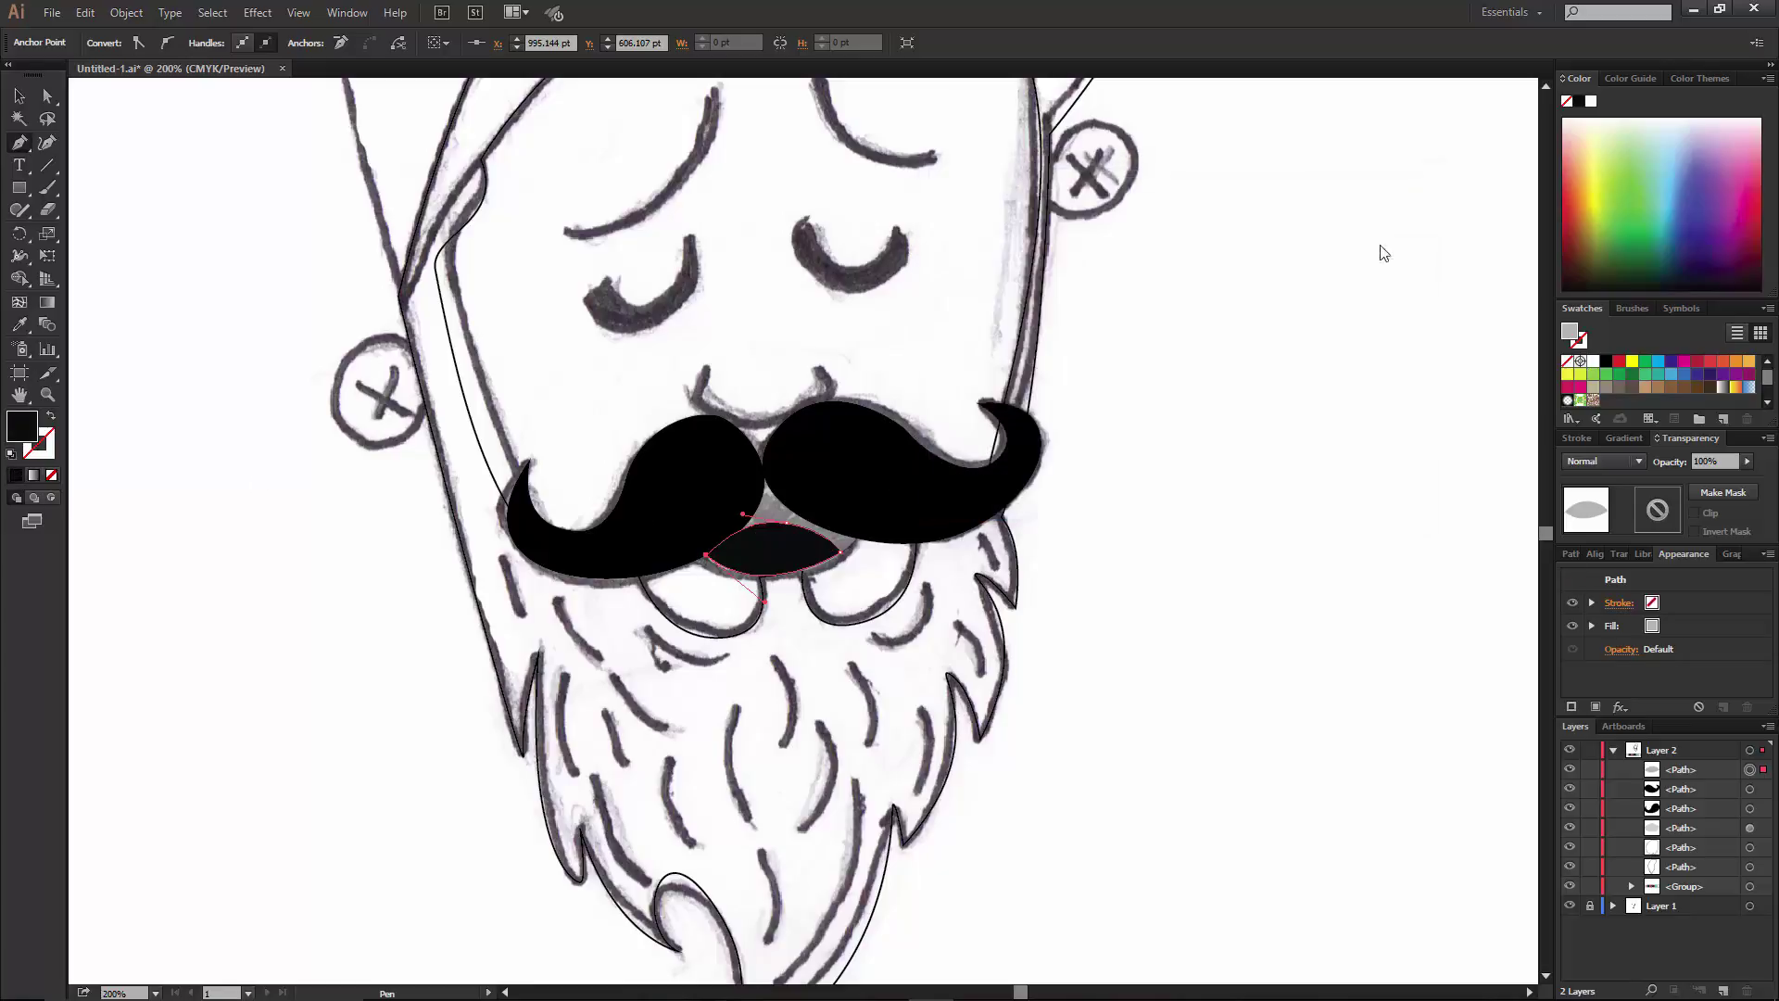
Send the mouth shape behind the moustache and reconfirm the oval's colour.
{"action": "right_click", "coordinate": [797, 558]}
{"action": "mouse_move", "coordinate": [830, 814]}
{"action": "left_click", "coordinate": [703, 860]}
{"action": "right_click", "coordinate": [788, 552]}
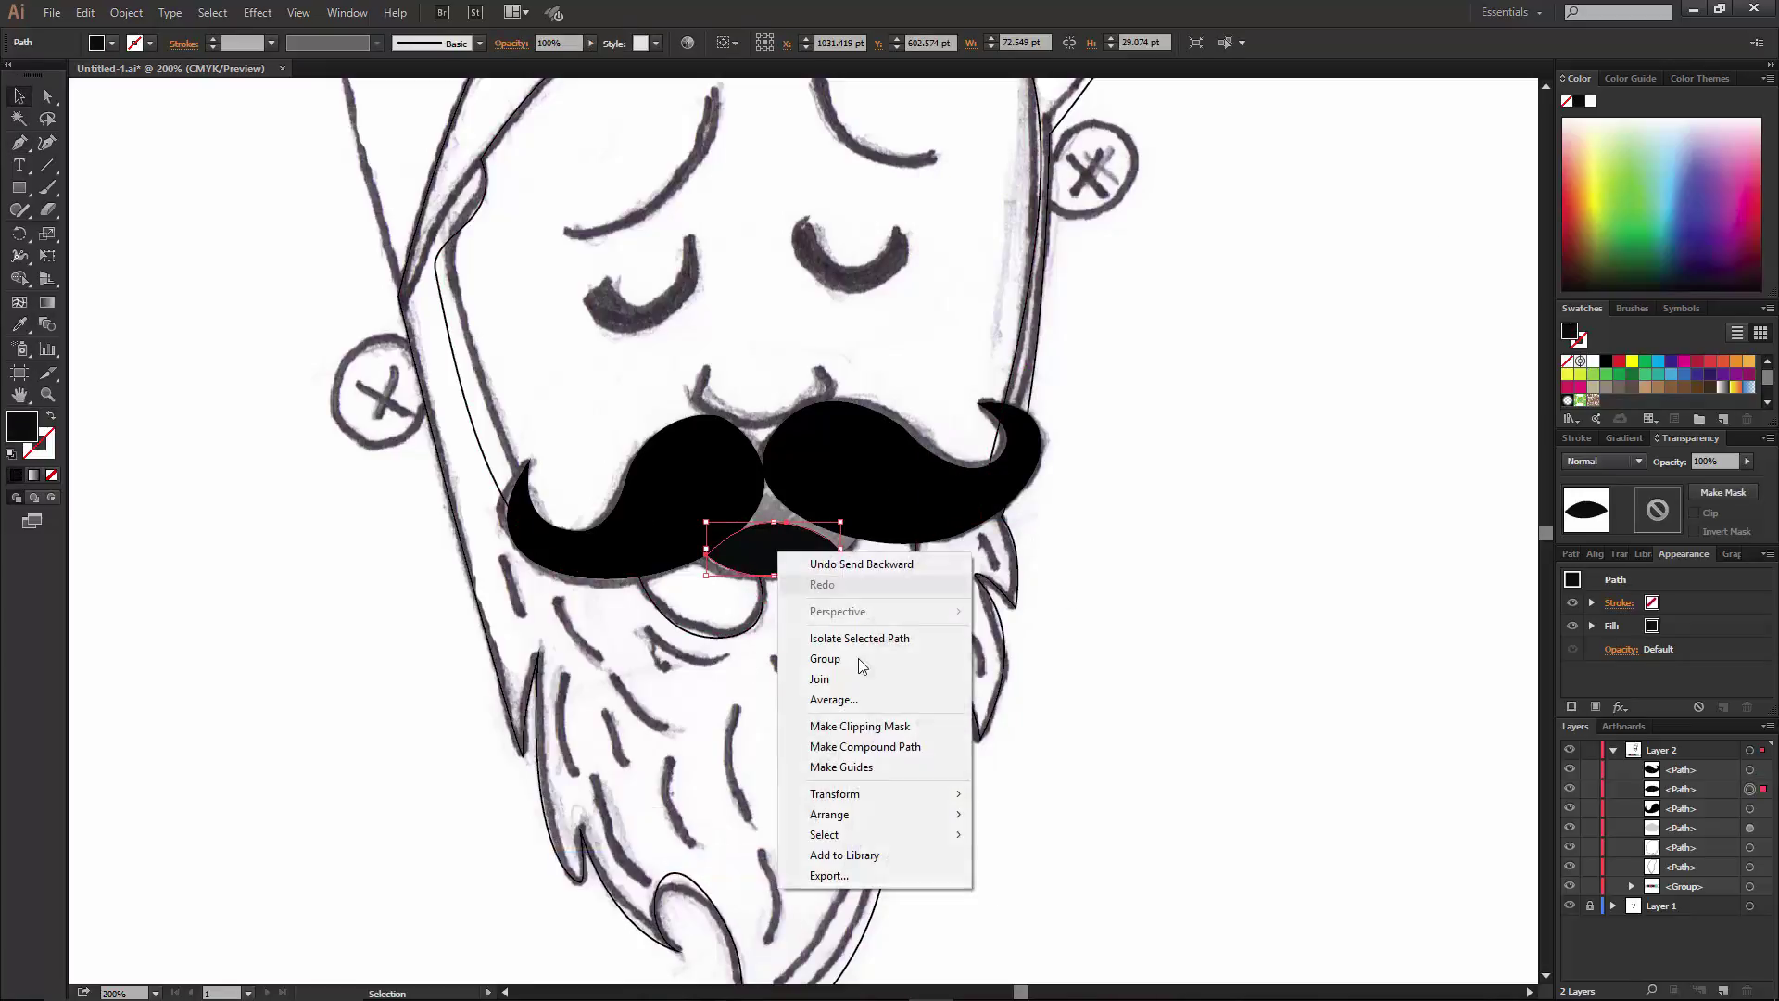
{"action": "left_click", "coordinate": [682, 860]}
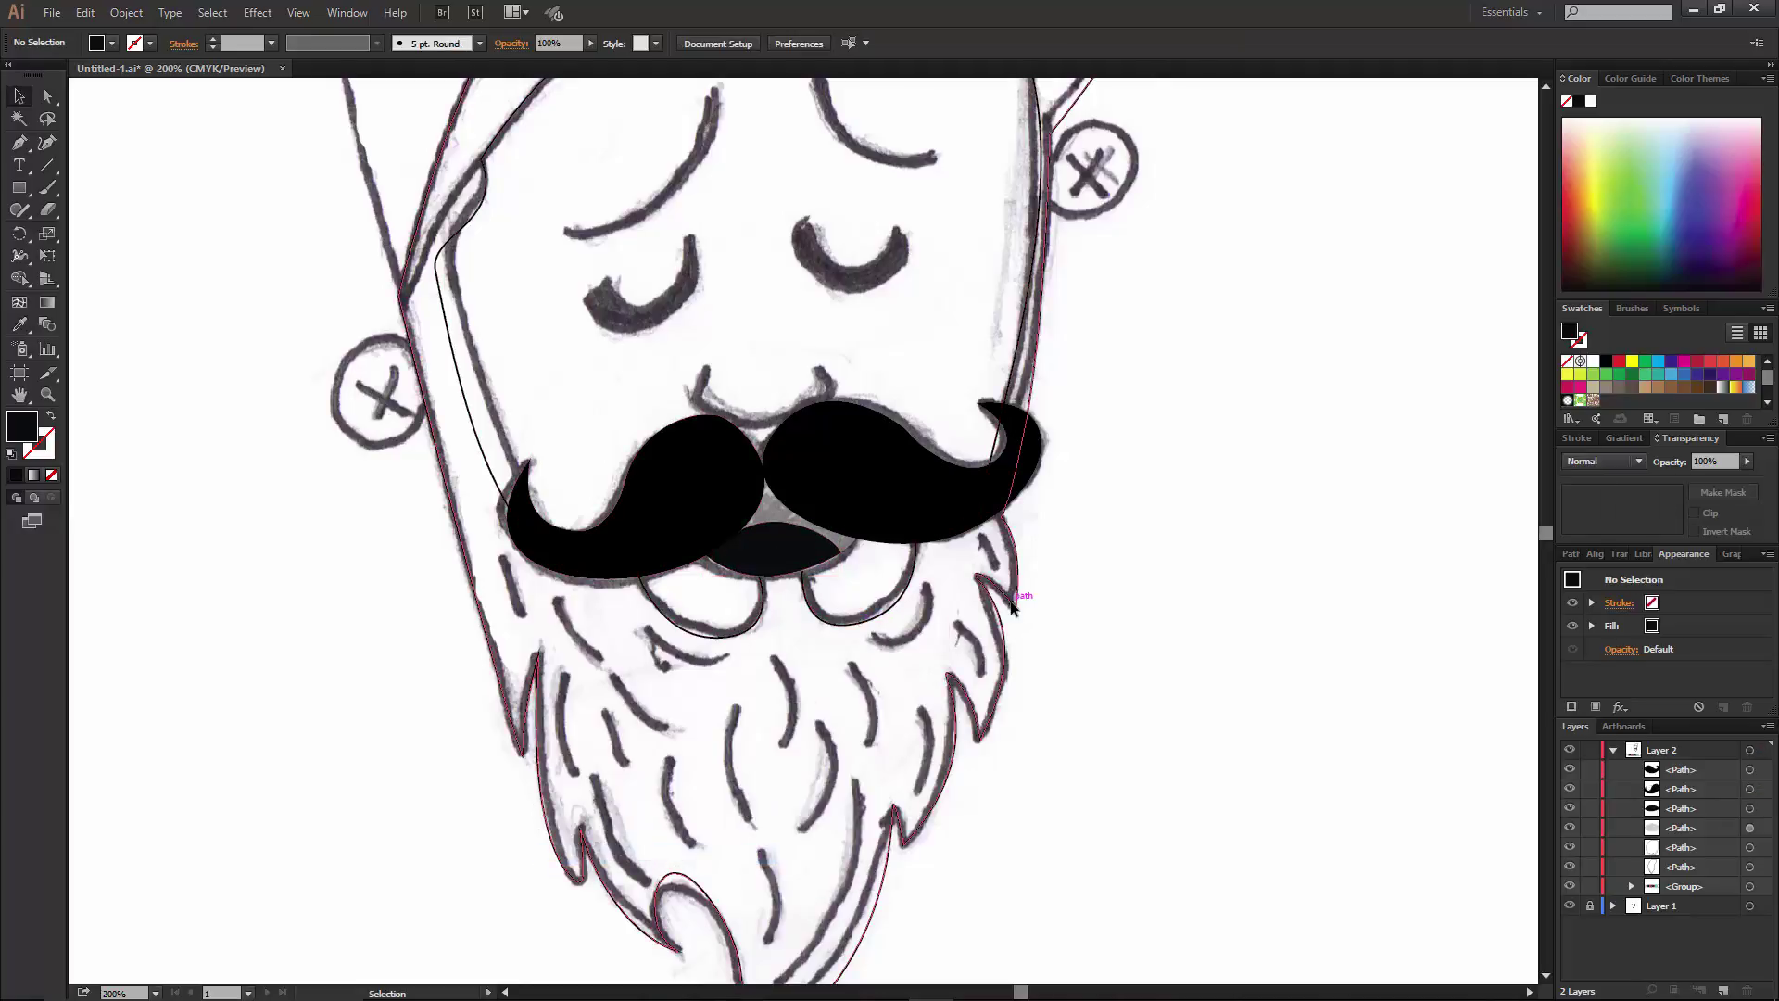
{"action": "left_click", "coordinate": [853, 552]}
{"action": "double_click", "coordinate": [22, 426]}
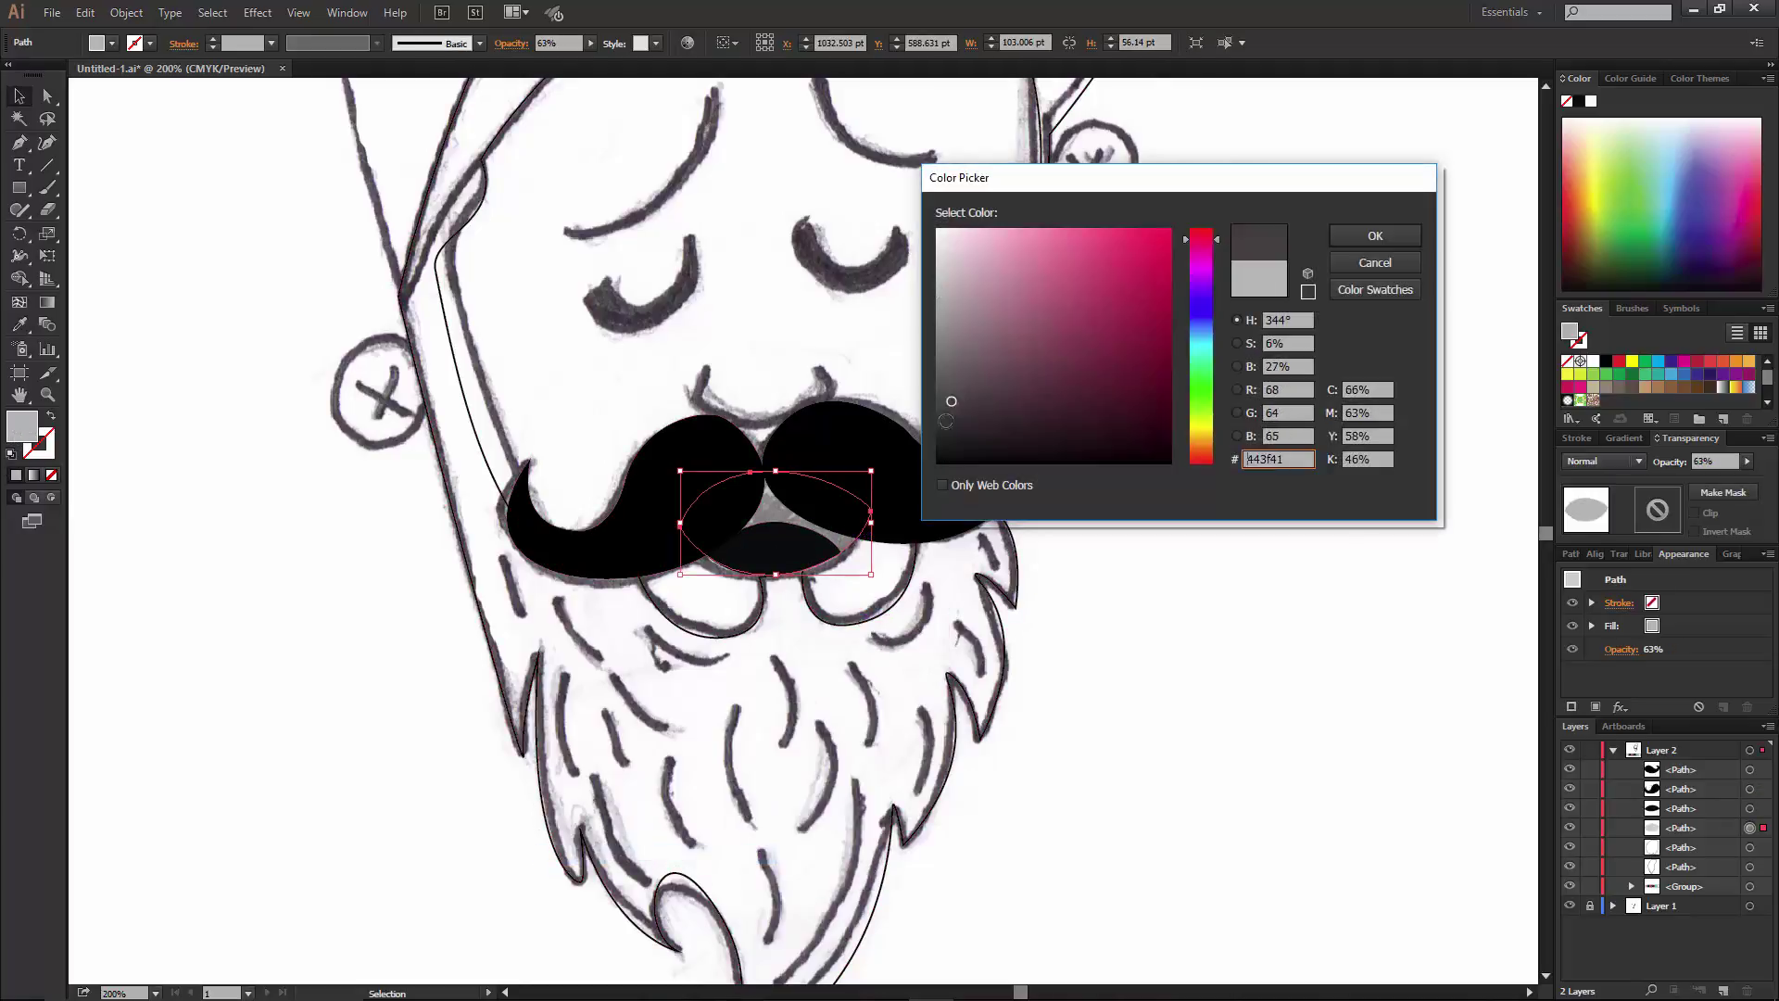
{"action": "left_click", "coordinate": [1375, 236]}
Change the mouth shape's fill to pink.
{"action": "left_click", "coordinate": [774, 551]}
{"action": "double_click", "coordinate": [21, 427]}
{"action": "left_click", "coordinate": [1170, 231]}
{"action": "key", "text": "Return"}
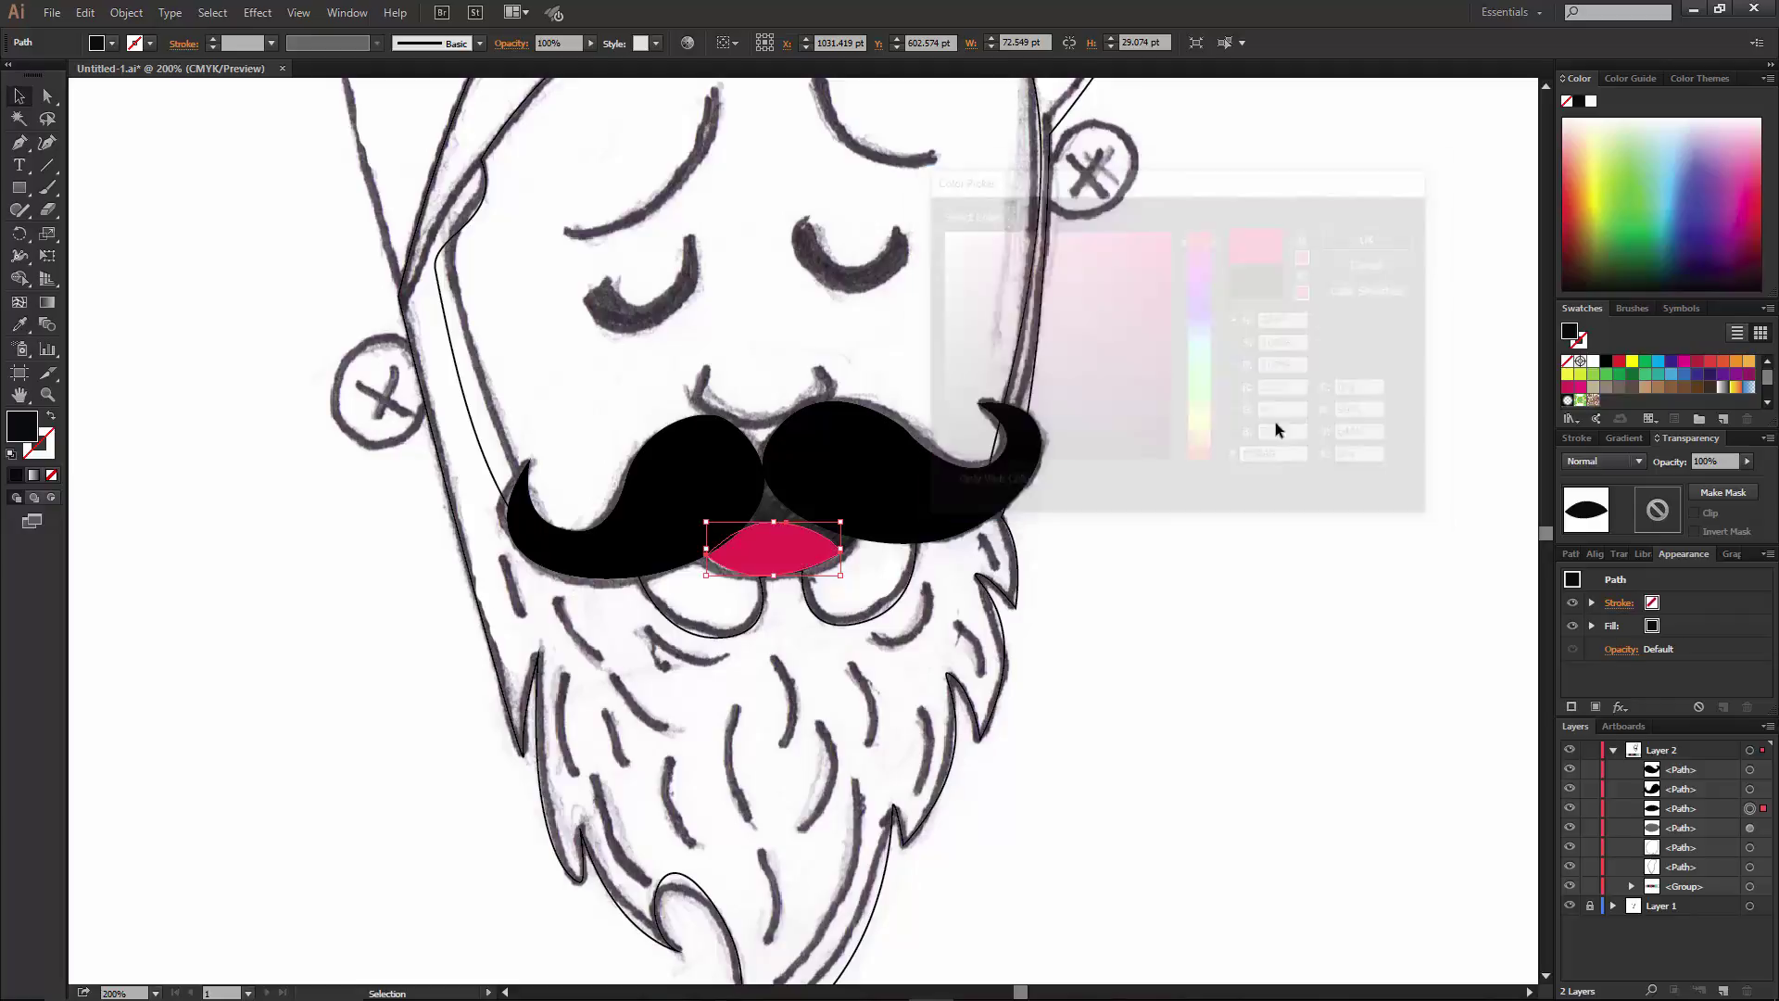
{"action": "scroll", "coordinate": [1203, 488], "scroll_direction": "up", "scroll_amount": 2}
Set an outline-only stroke and trace the nose along the top of the moustache.
{"action": "scroll", "coordinate": [1203, 489], "scroll_direction": "up", "scroll_amount": 2}
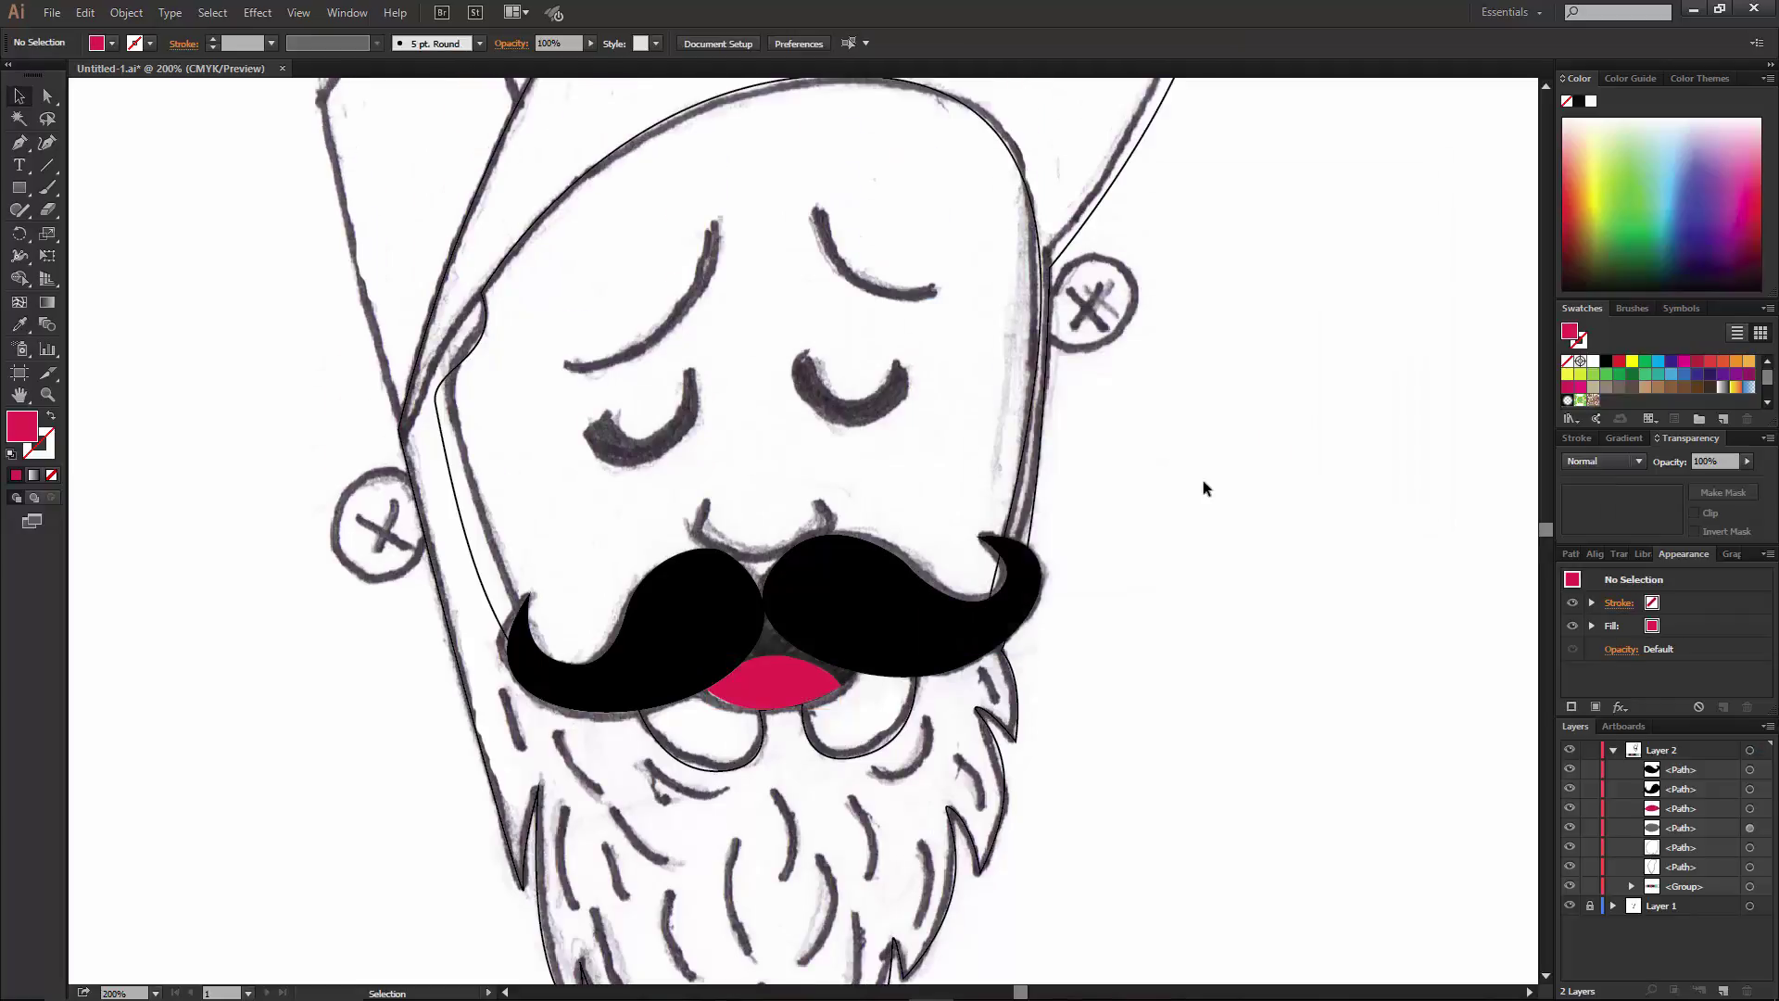
{"action": "key", "text": "p"}
{"action": "left_click", "coordinate": [52, 416]}
{"action": "double_click", "coordinate": [38, 443]}
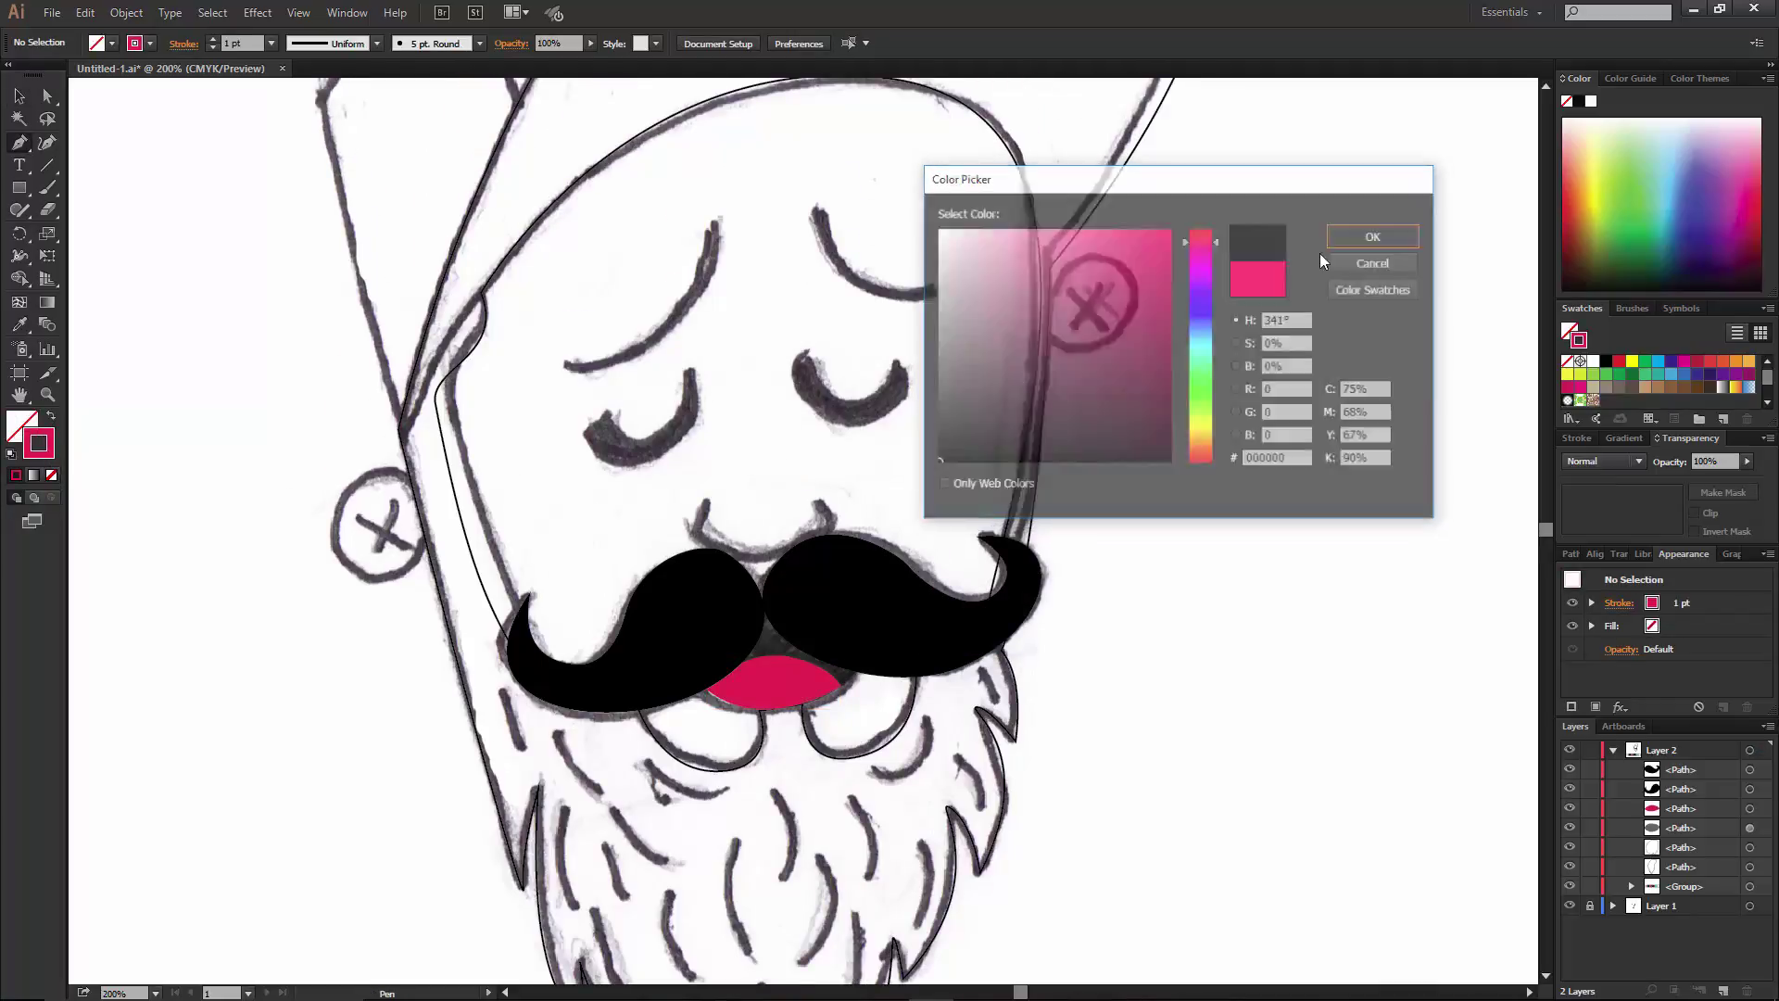
{"action": "key", "text": "Return"}
{"action": "left_click_drag", "start_coordinate": [818, 500], "coordinate": [828, 542]}
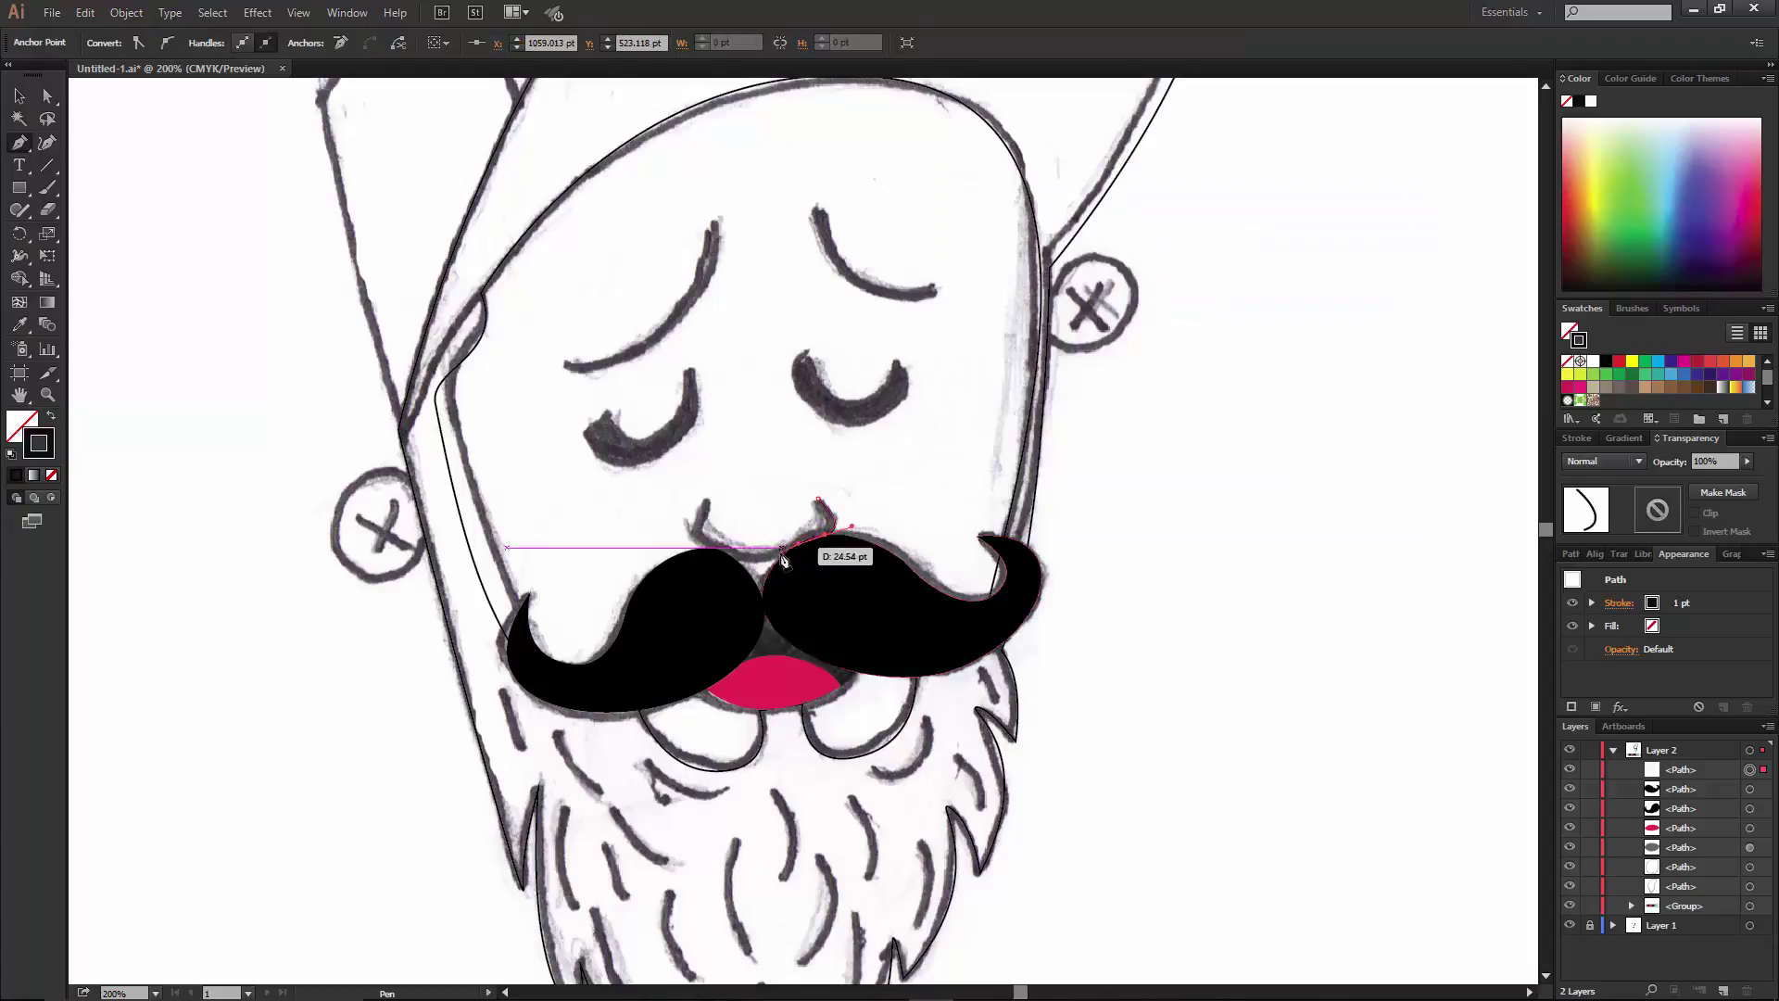
{"action": "left_click", "coordinate": [770, 582]}
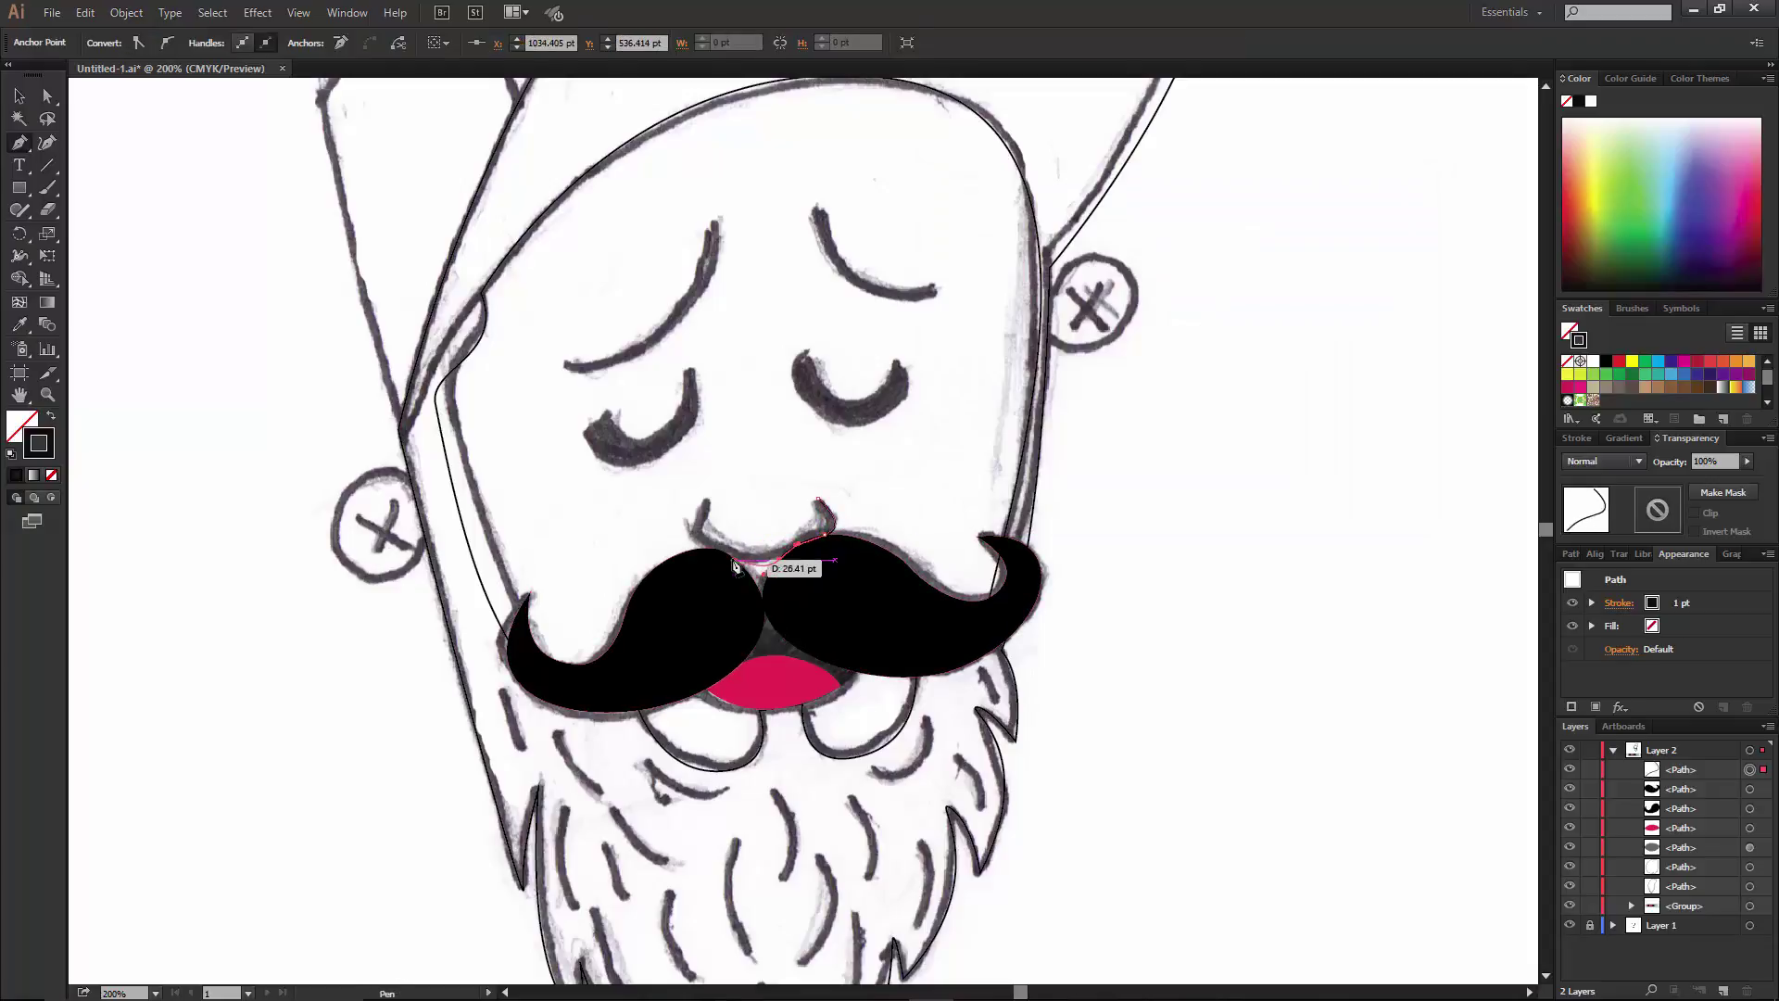
{"action": "mouse_move", "coordinate": [735, 559]}
{"action": "left_mouse_down"}
{"action": "mouse_move", "coordinate": [697, 545]}
{"action": "mouse_move", "coordinate": [722, 482]}
{"action": "mouse_move", "coordinate": [794, 526]}
{"action": "left_mouse_up"}
{"action": "right_click", "coordinate": [722, 483]}
{"action": "key", "text": "Escape"}
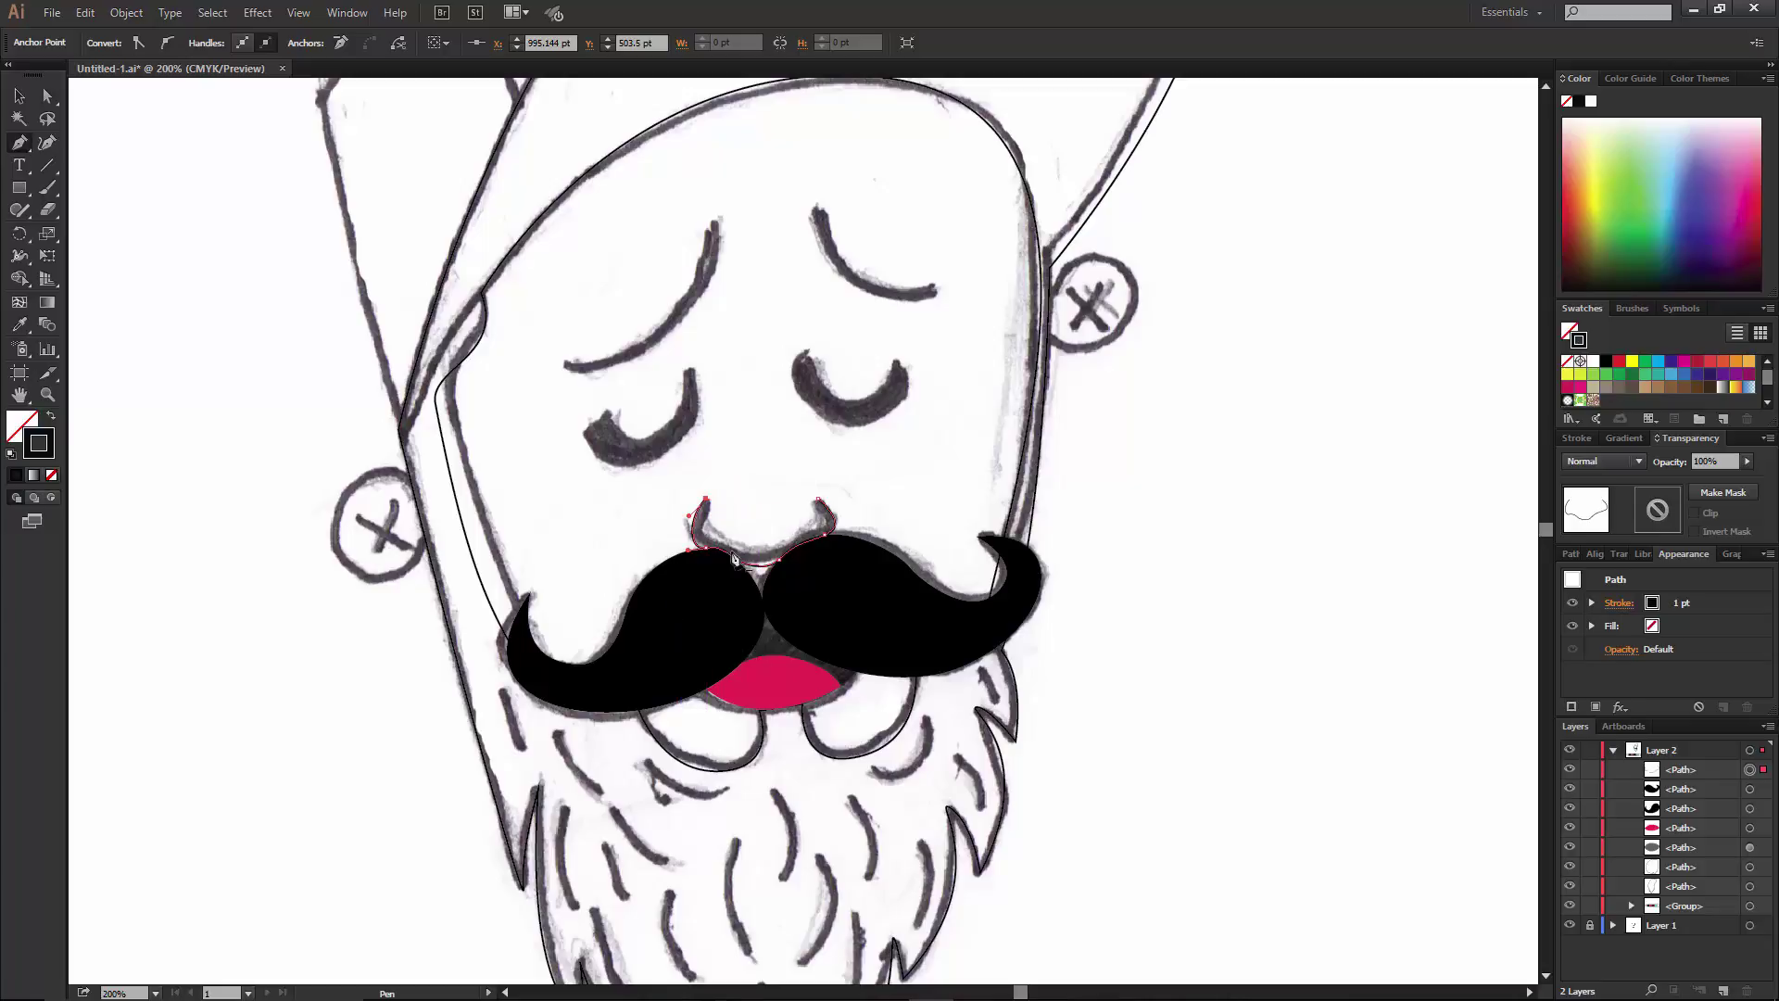
Circle the right ear with an ellipse, nudge it up, and copy it onto the left ear.
{"action": "key", "text": "l"}
{"action": "left_click_drag", "start_coordinate": [1112, 481], "coordinate": [1242, 350]}
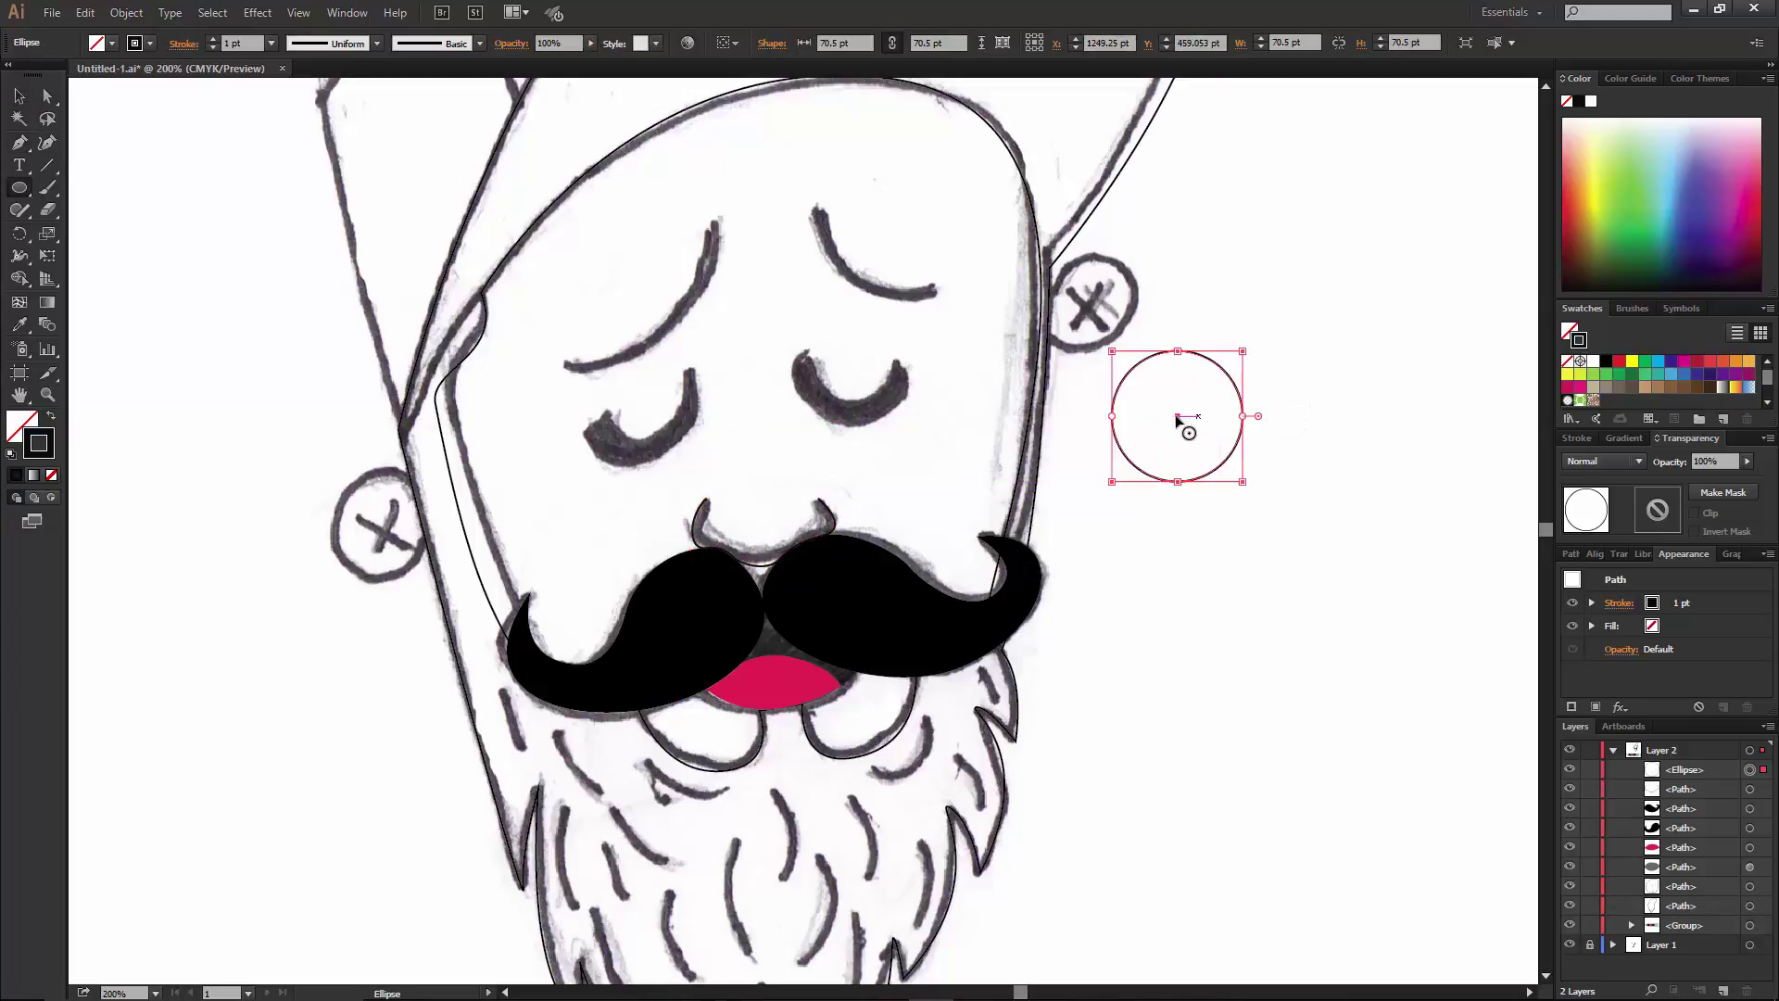
{"action": "mouse_move", "coordinate": [1205, 462]}
{"action": "left_mouse_down"}
{"action": "mouse_move", "coordinate": [1131, 363]}
{"action": "mouse_move", "coordinate": [1149, 358]}
{"action": "left_mouse_up"}
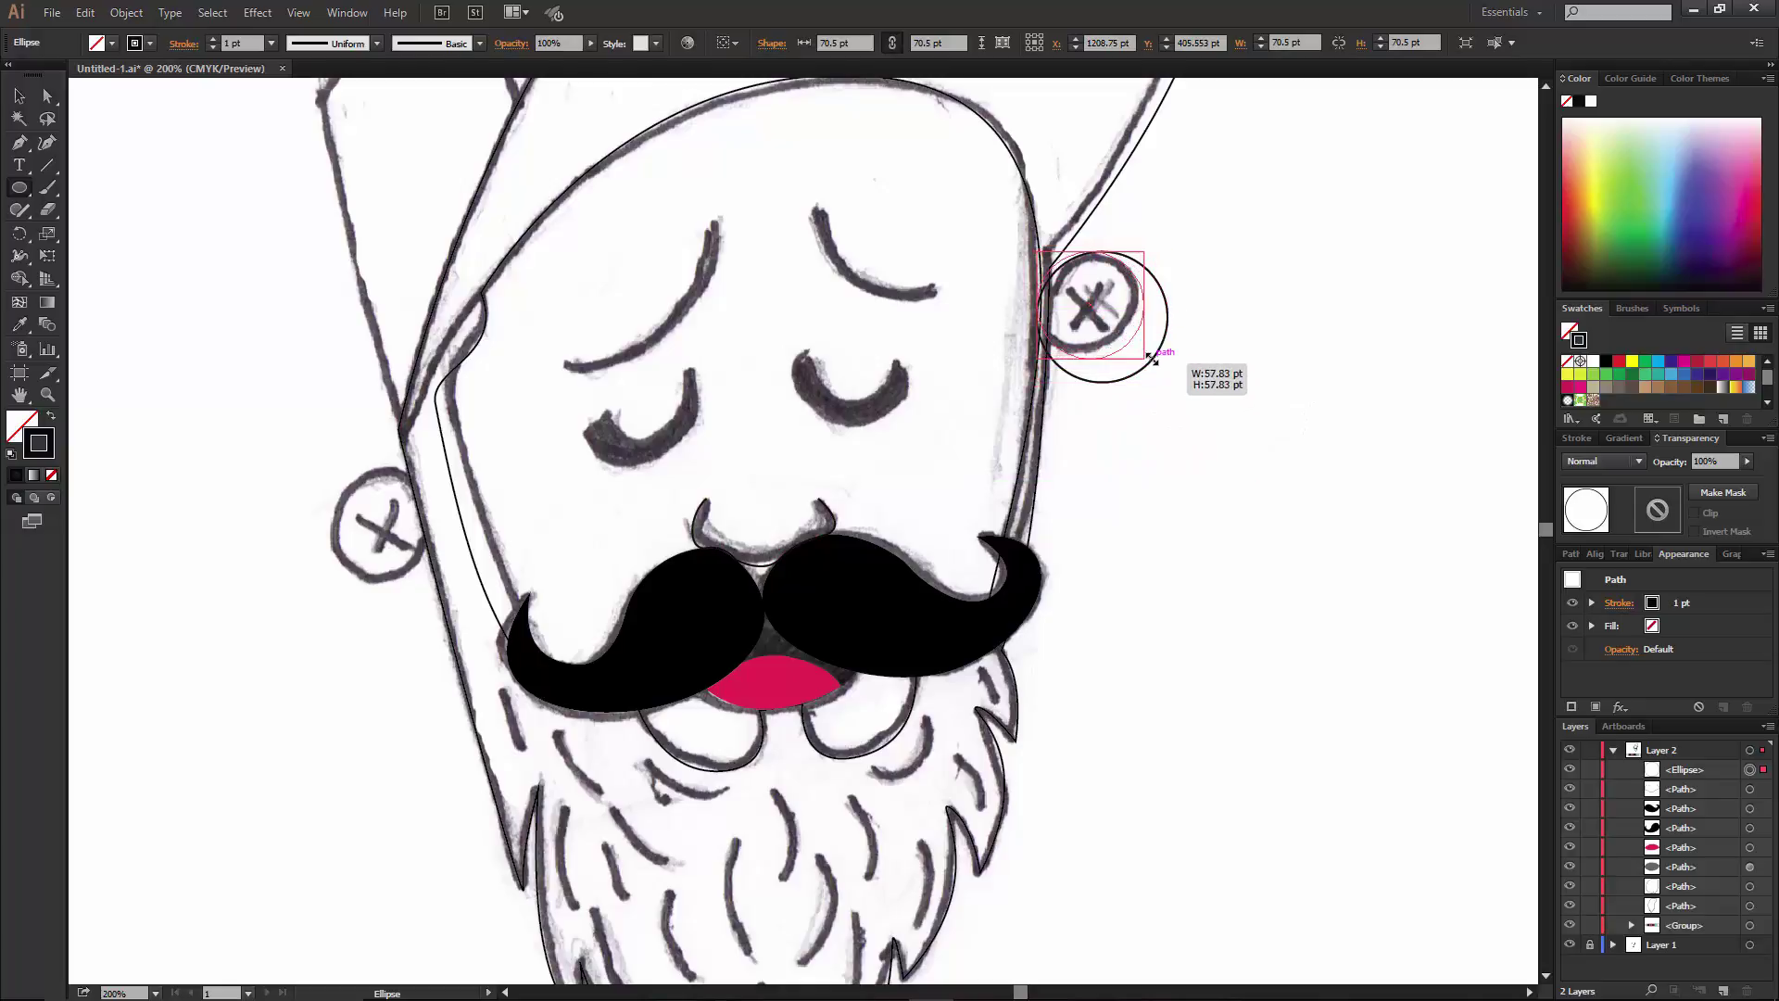
{"action": "key", "text": "Up"}
{"action": "left_click_drag", "start_coordinate": [1090, 304], "coordinate": [376, 524]}
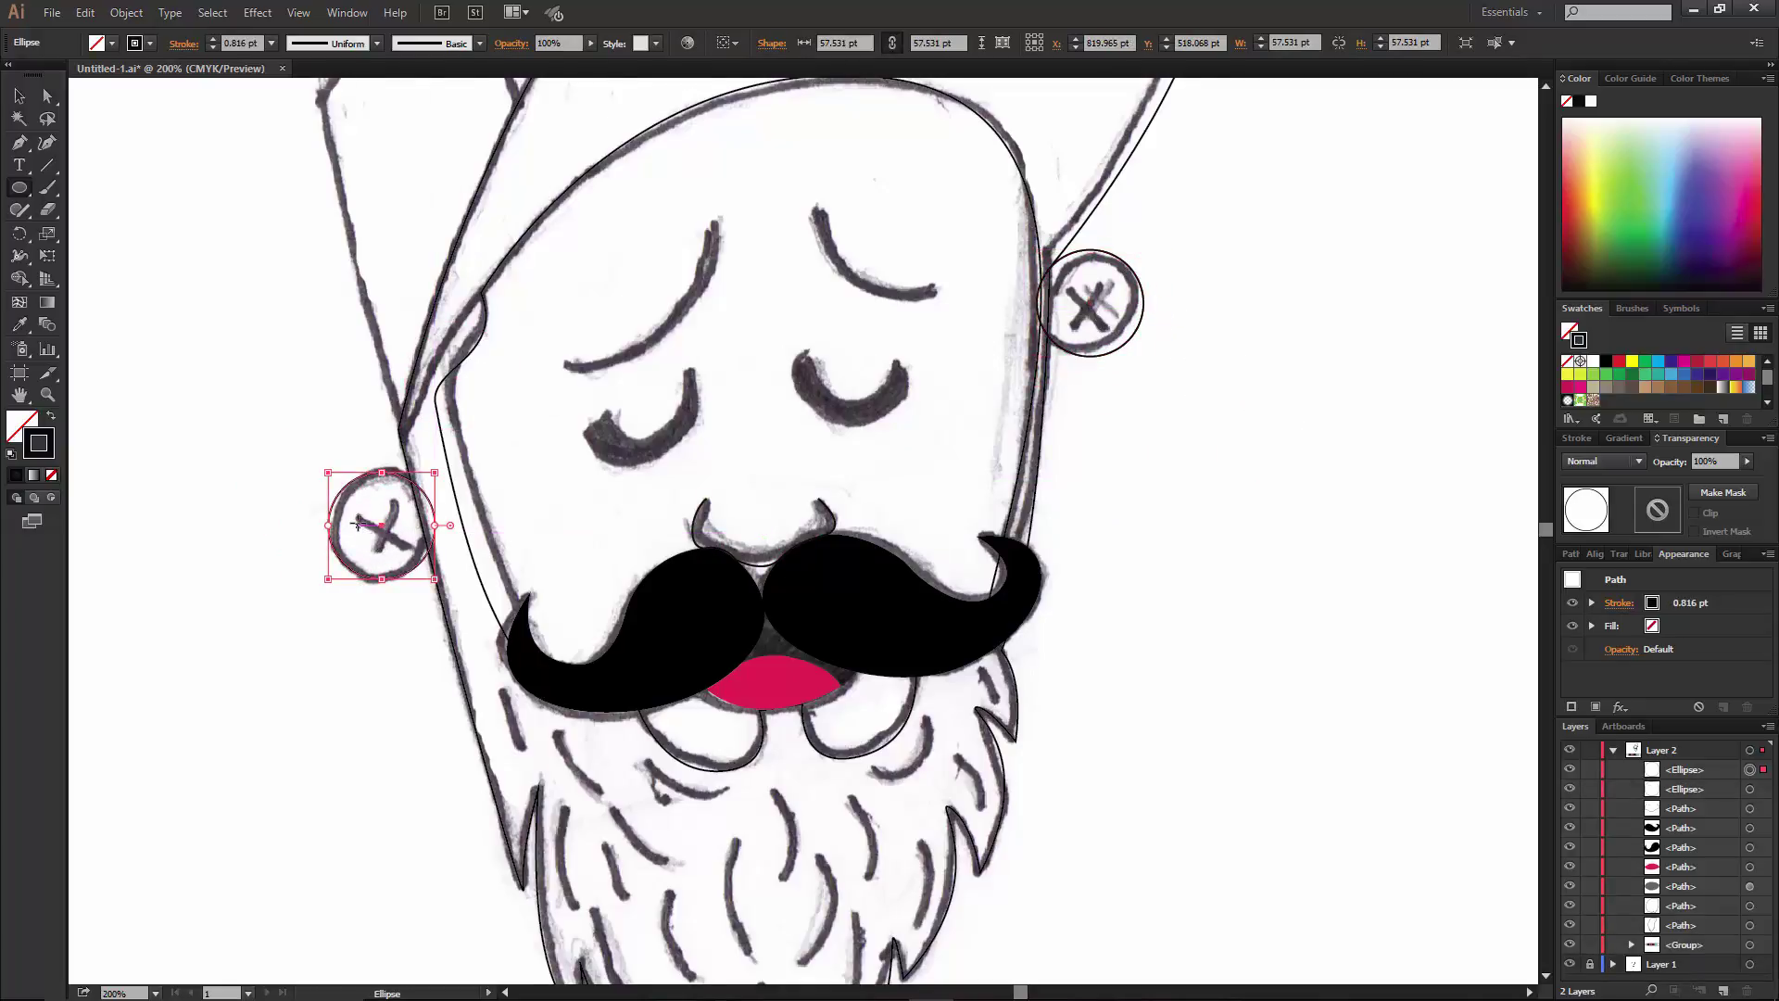
{"action": "scroll", "coordinate": [378, 527], "scroll_direction": "up", "scroll_amount": 5}
{"action": "key", "text": "p"}
{"action": "left_click_drag", "start_coordinate": [398, 673], "coordinate": [296, 197]}
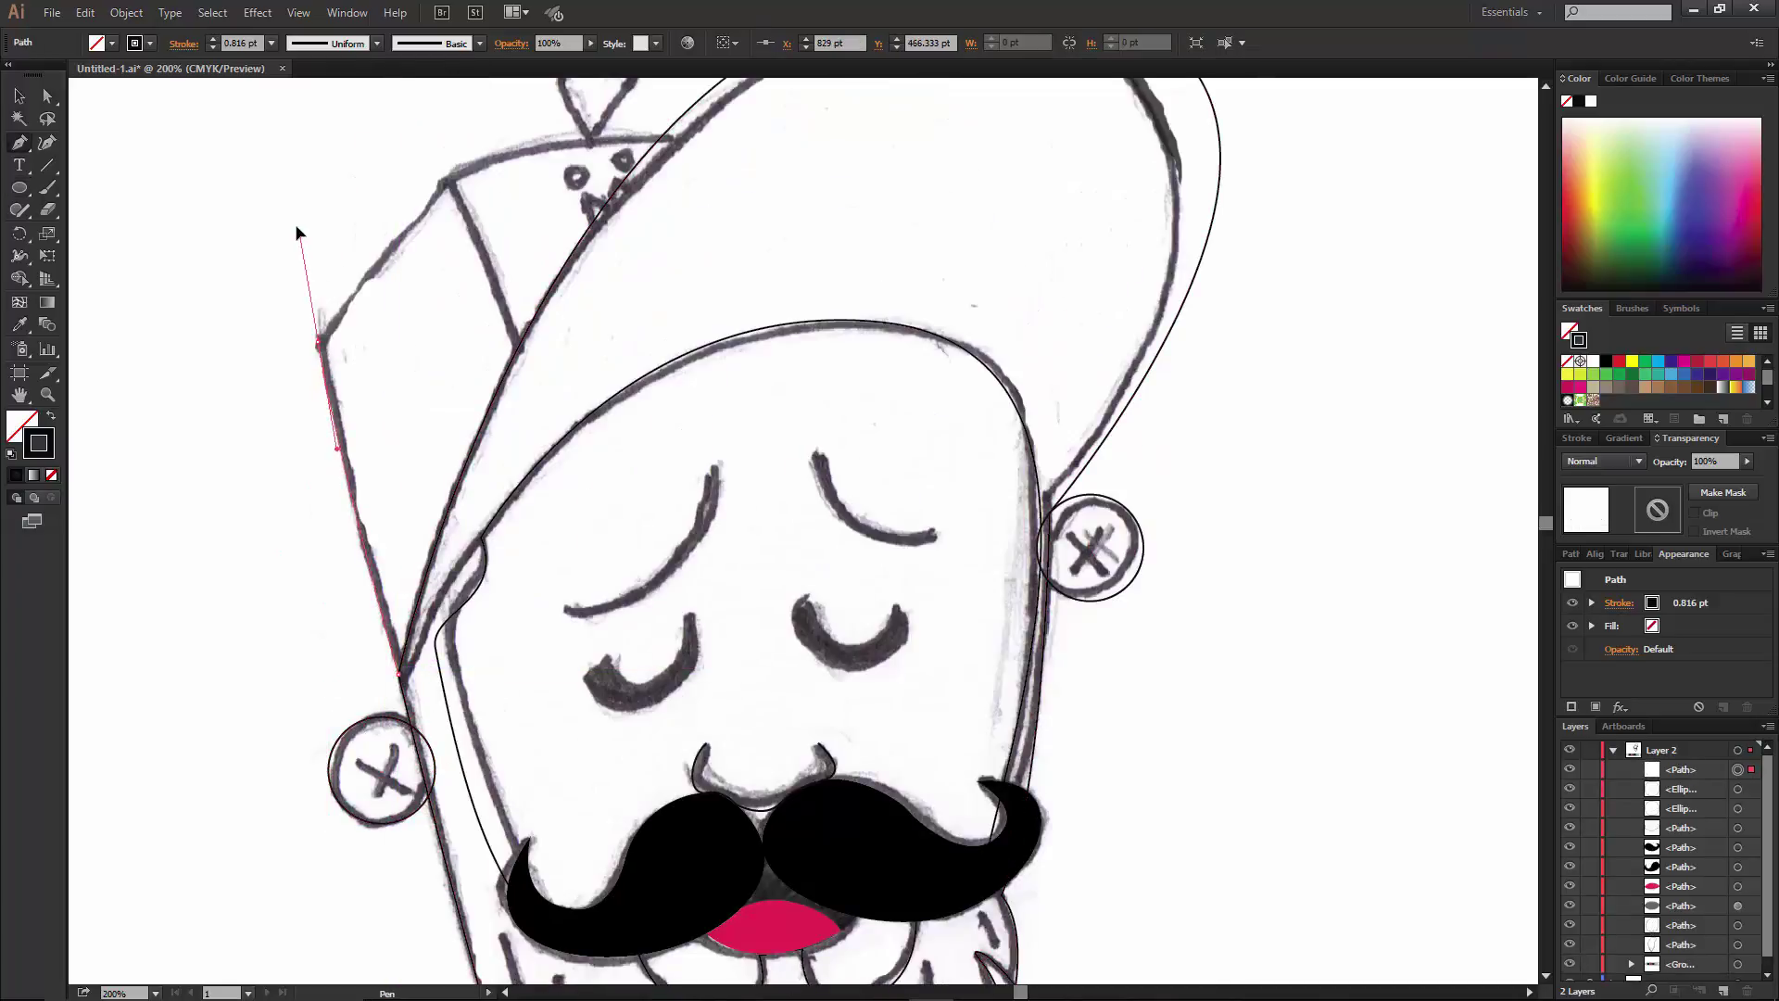
Trace the cap's left side panel with curved anchors and close its outline.
{"action": "mouse_move", "coordinate": [445, 180]}
{"action": "left_mouse_down"}
{"action": "mouse_move", "coordinate": [470, 178]}
{"action": "mouse_move", "coordinate": [499, 133]}
{"action": "left_mouse_up"}
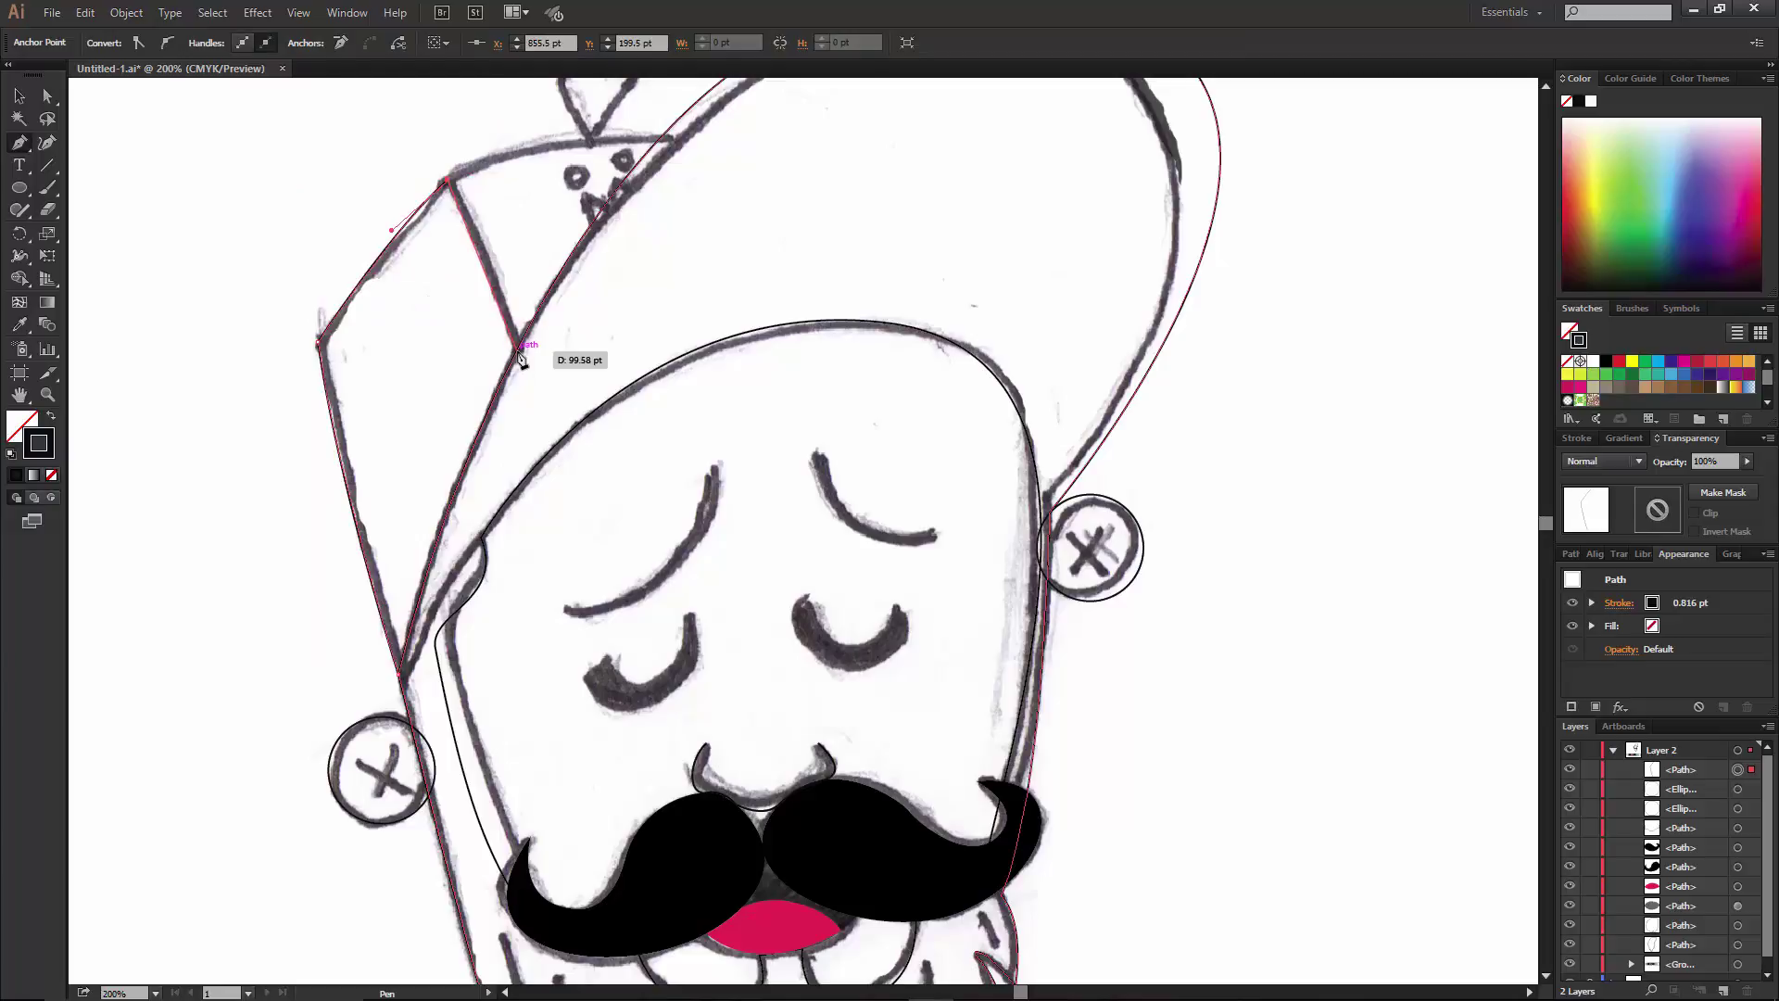
{"action": "left_click_drag", "start_coordinate": [517, 350], "coordinate": [523, 408]}
{"action": "left_click_drag", "start_coordinate": [399, 673], "coordinate": [389, 788]}
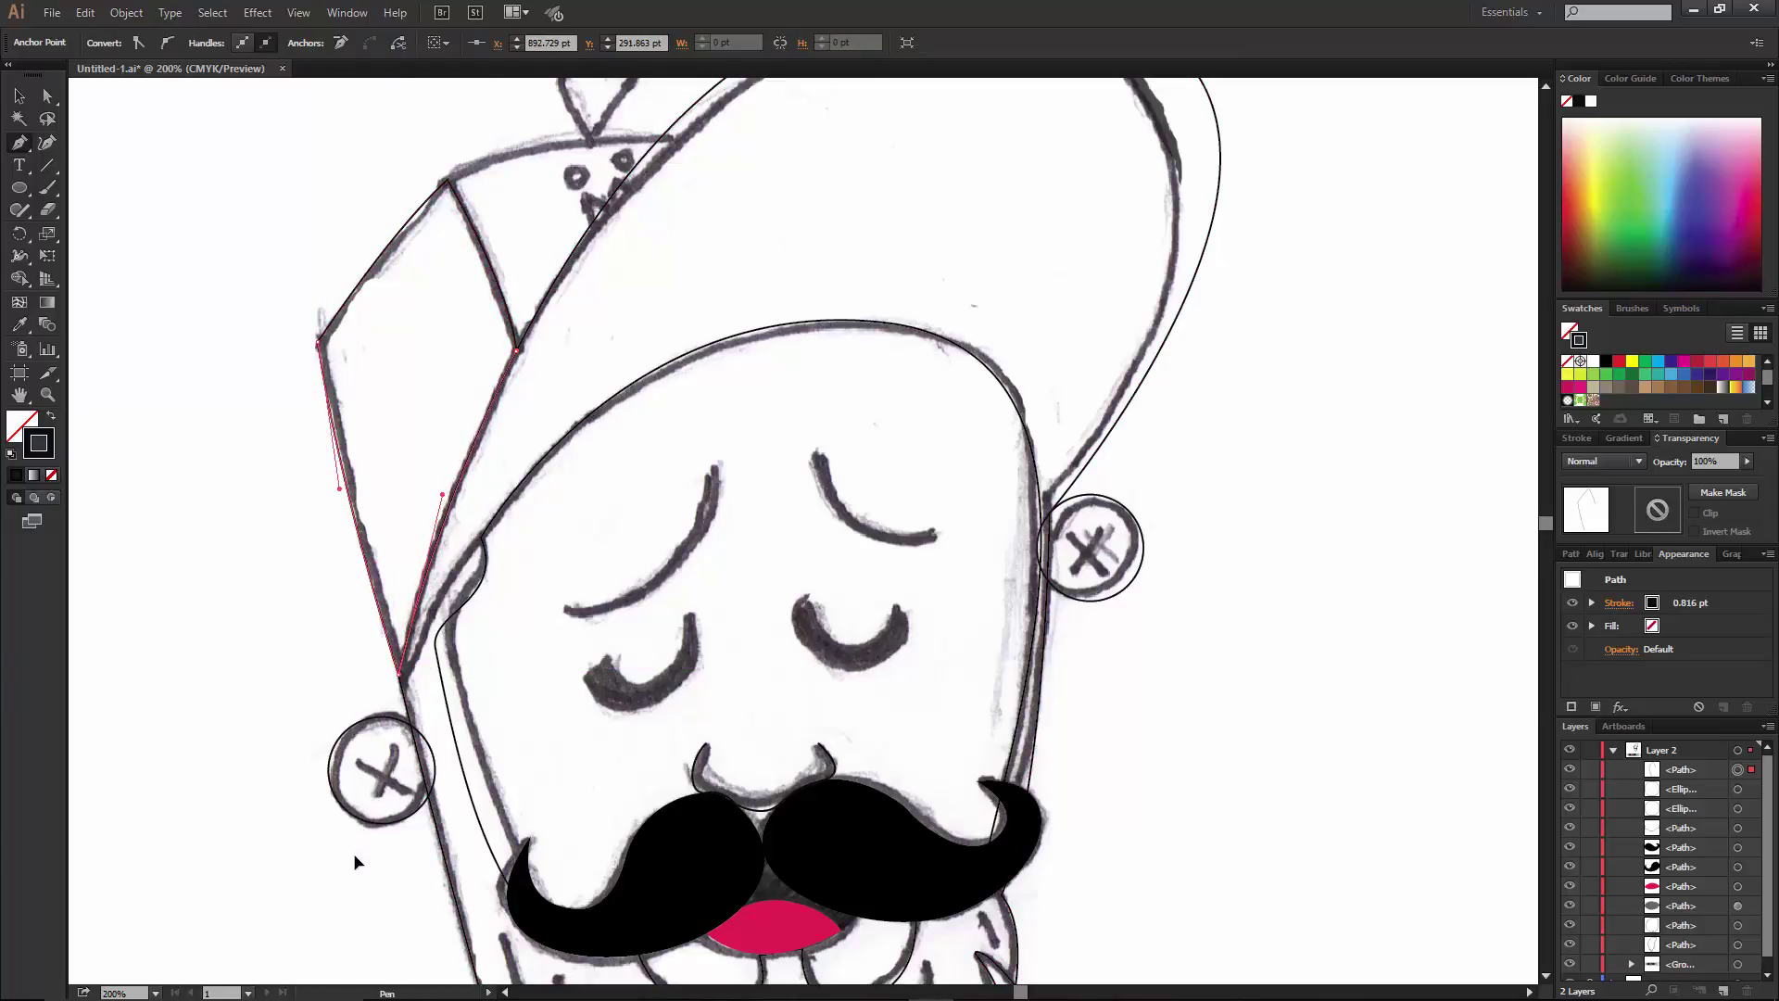
{"action": "scroll", "coordinate": [355, 861], "scroll_direction": "up", "scroll_amount": 3}
{"action": "scroll", "coordinate": [545, 630], "scroll_direction": "down", "scroll_amount": 5}
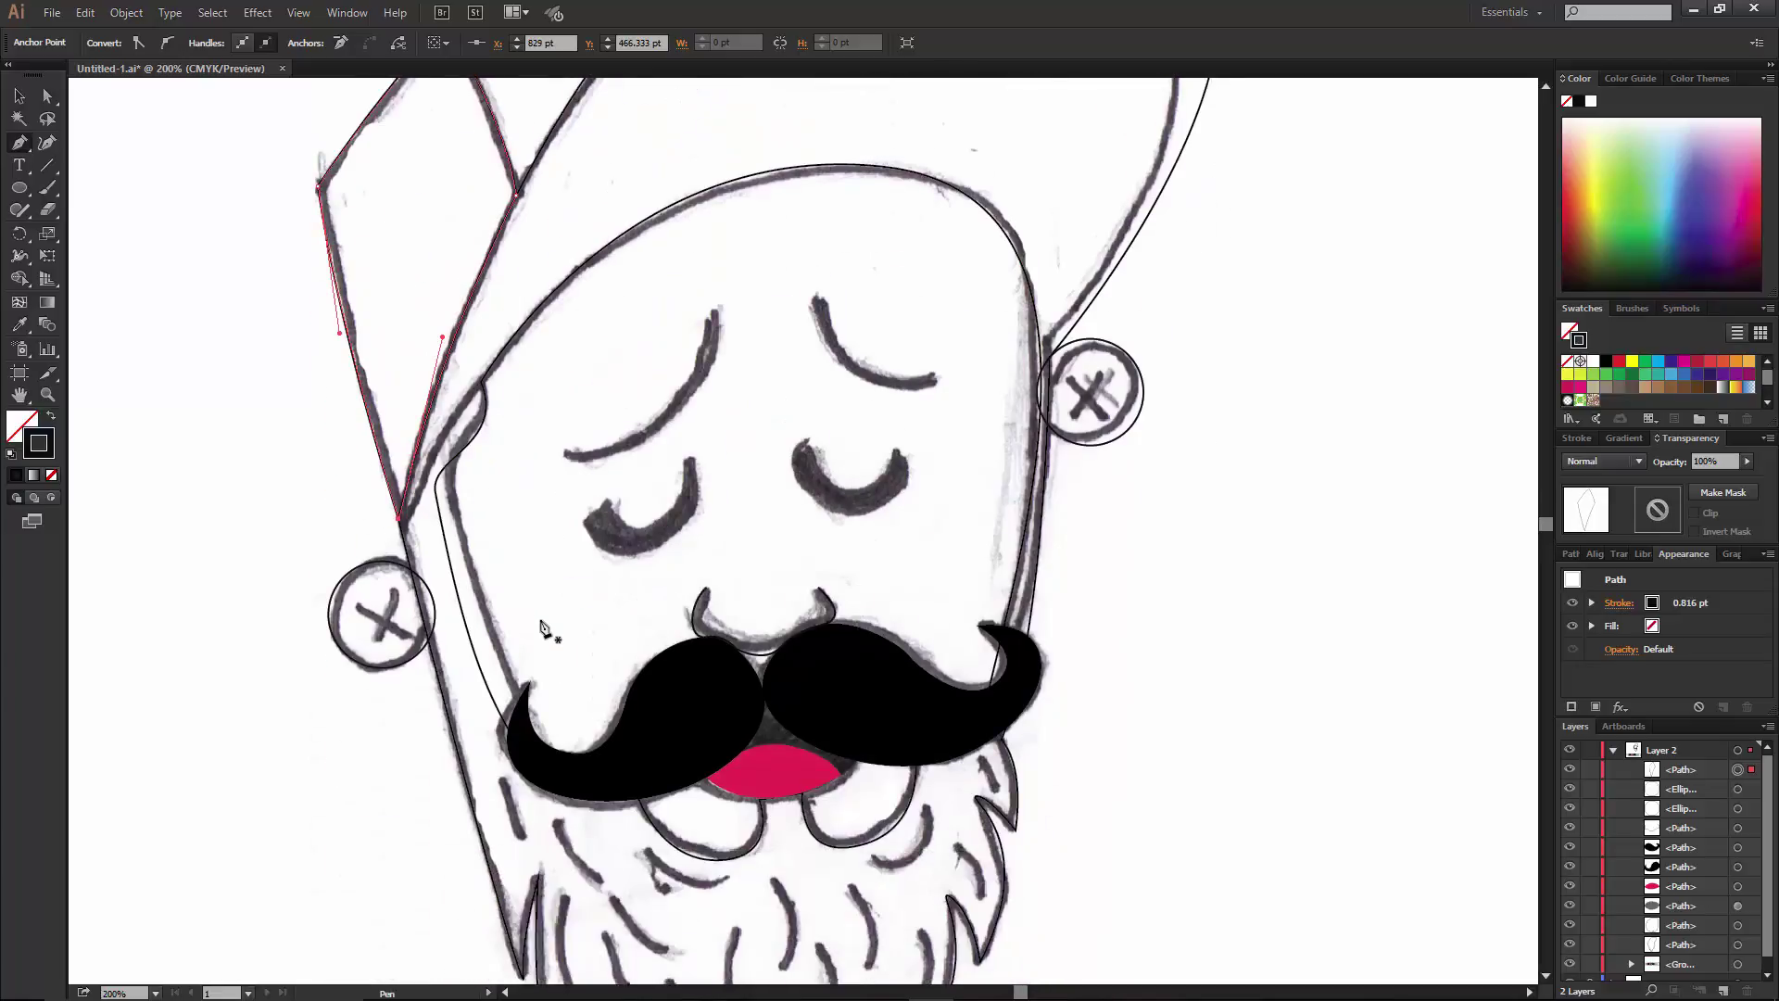
{"action": "scroll", "coordinate": [545, 630], "scroll_direction": "up", "scroll_amount": 3}
{"action": "left_click", "coordinate": [445, 295]}
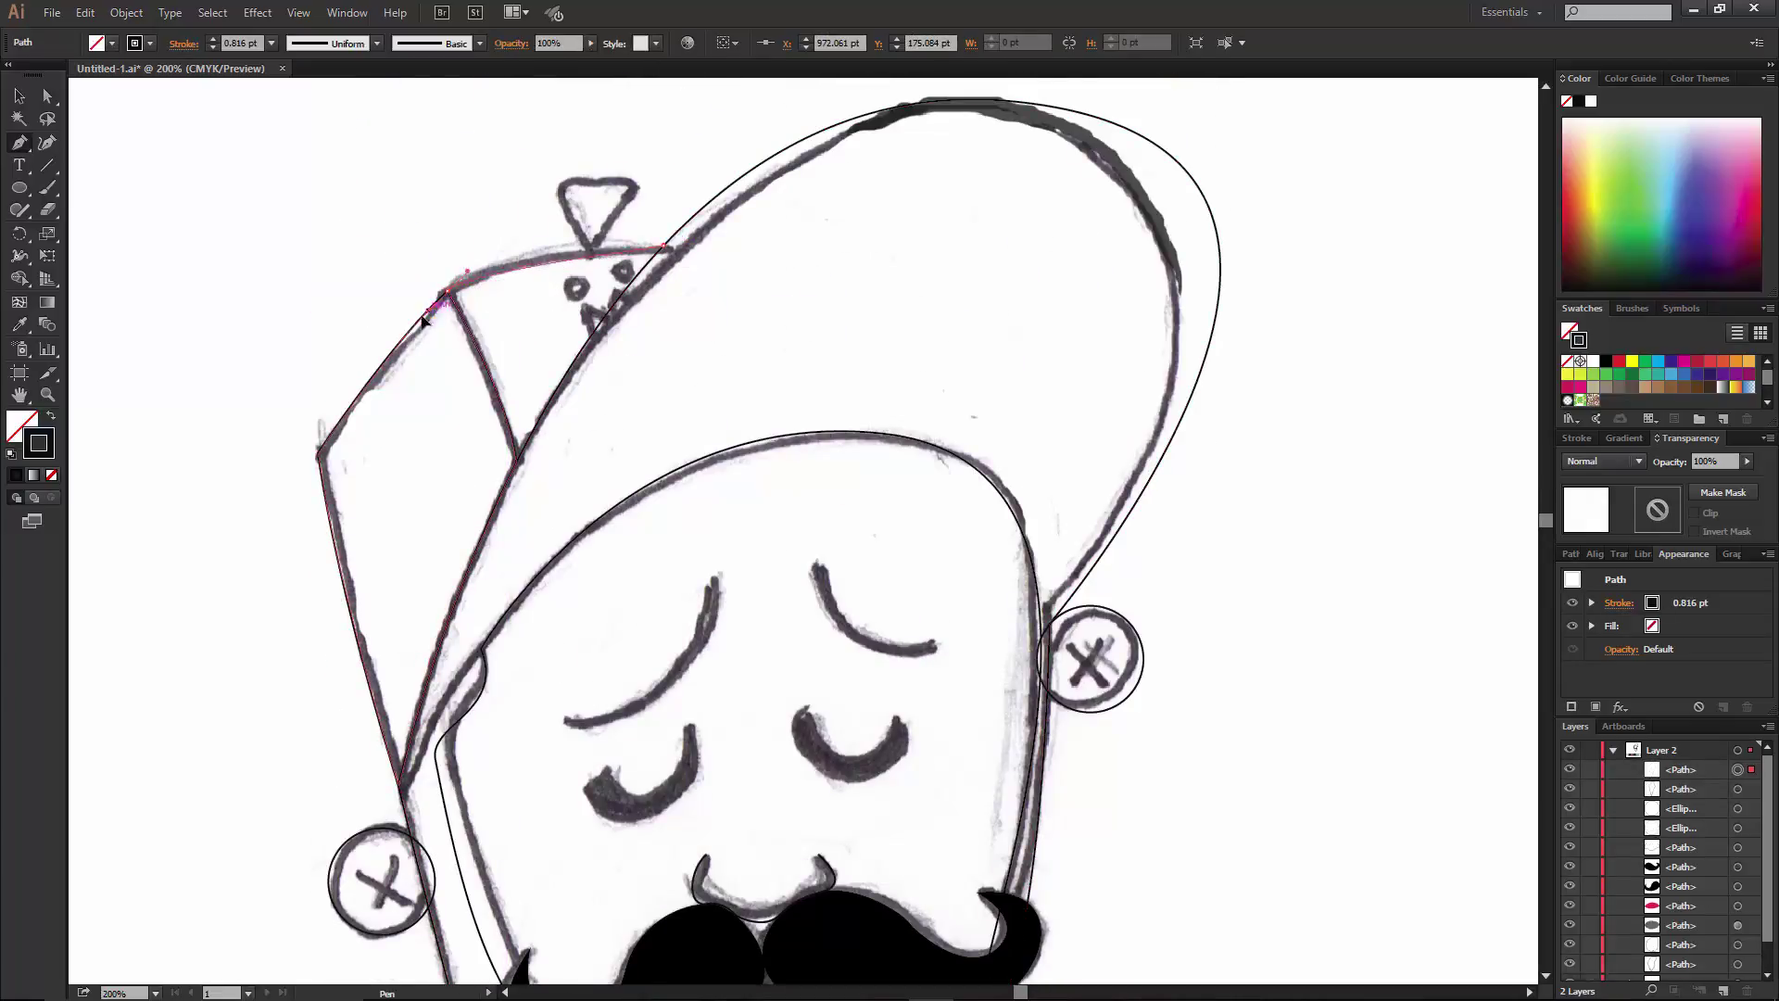
Draw the inner crease line from the panel corner up to the brim.
{"action": "left_click", "coordinate": [448, 293]}
{"action": "left_click_drag", "start_coordinate": [516, 461], "coordinate": [521, 507]}
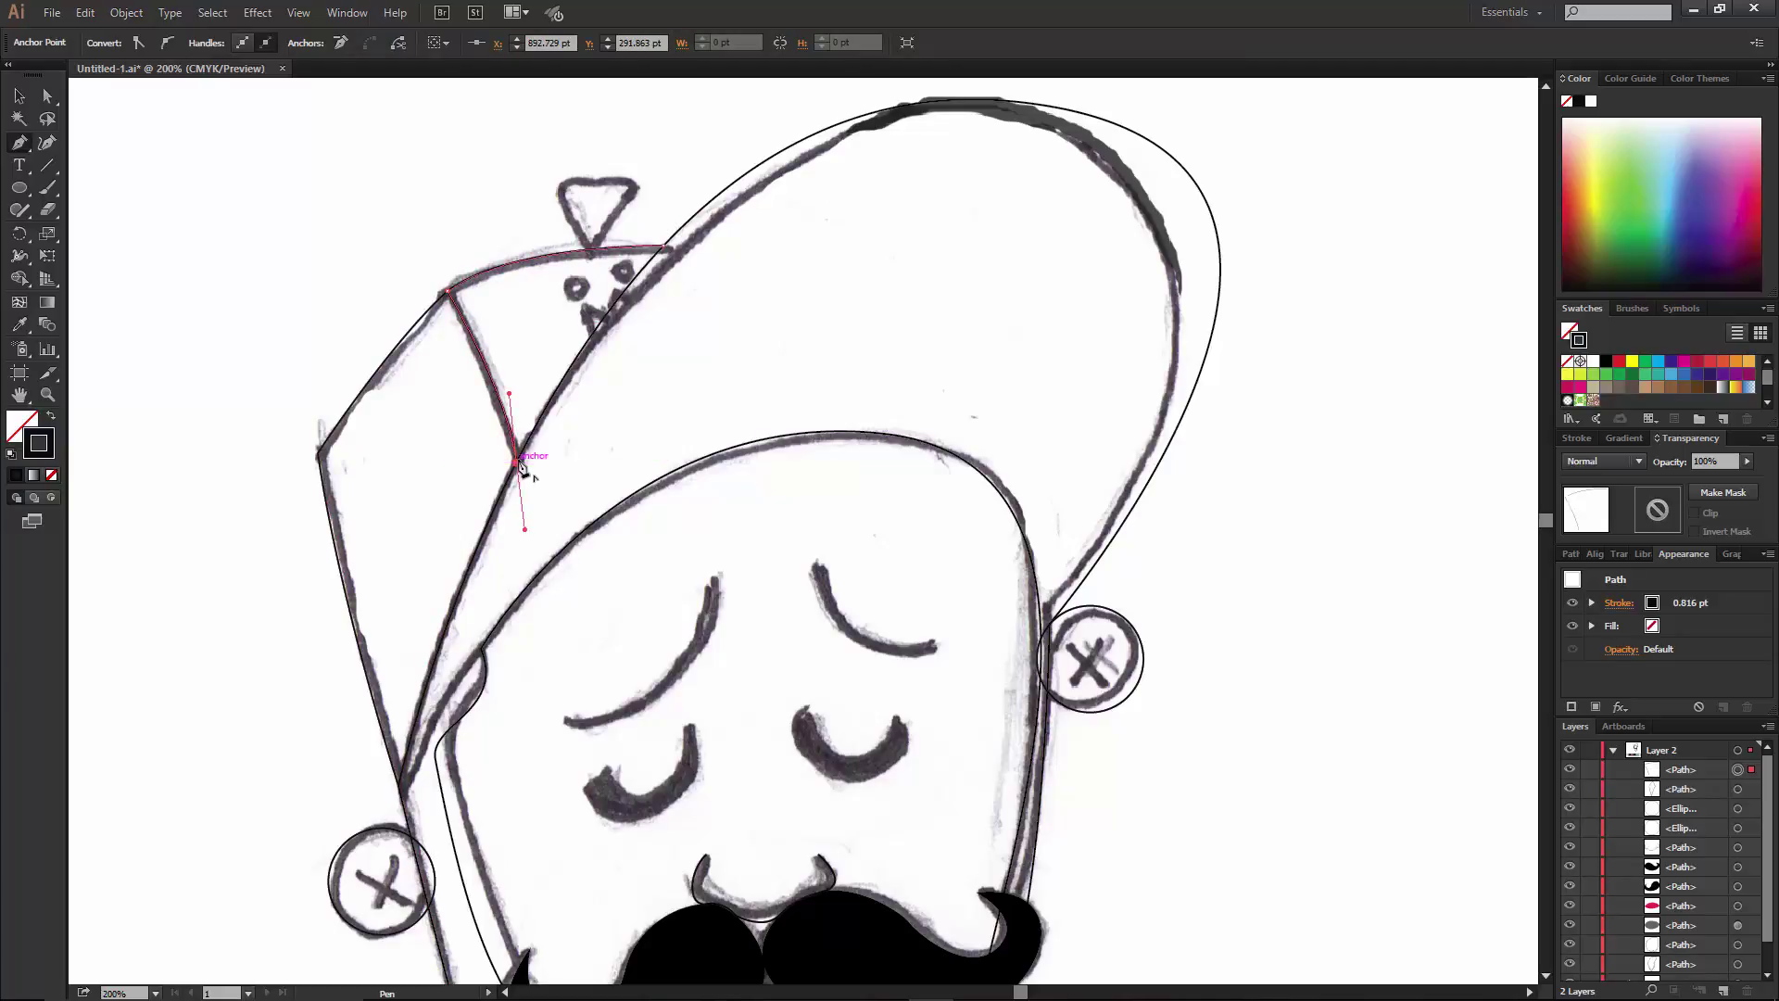
{"action": "left_click", "coordinate": [664, 248]}
{"action": "scroll", "coordinate": [596, 298], "scroll_direction": "down", "scroll_amount": 3}
Trace the left and right sleepy closed eyes as closed curved outlines.
{"action": "scroll", "coordinate": [589, 301], "scroll_direction": "down", "scroll_amount": 3}
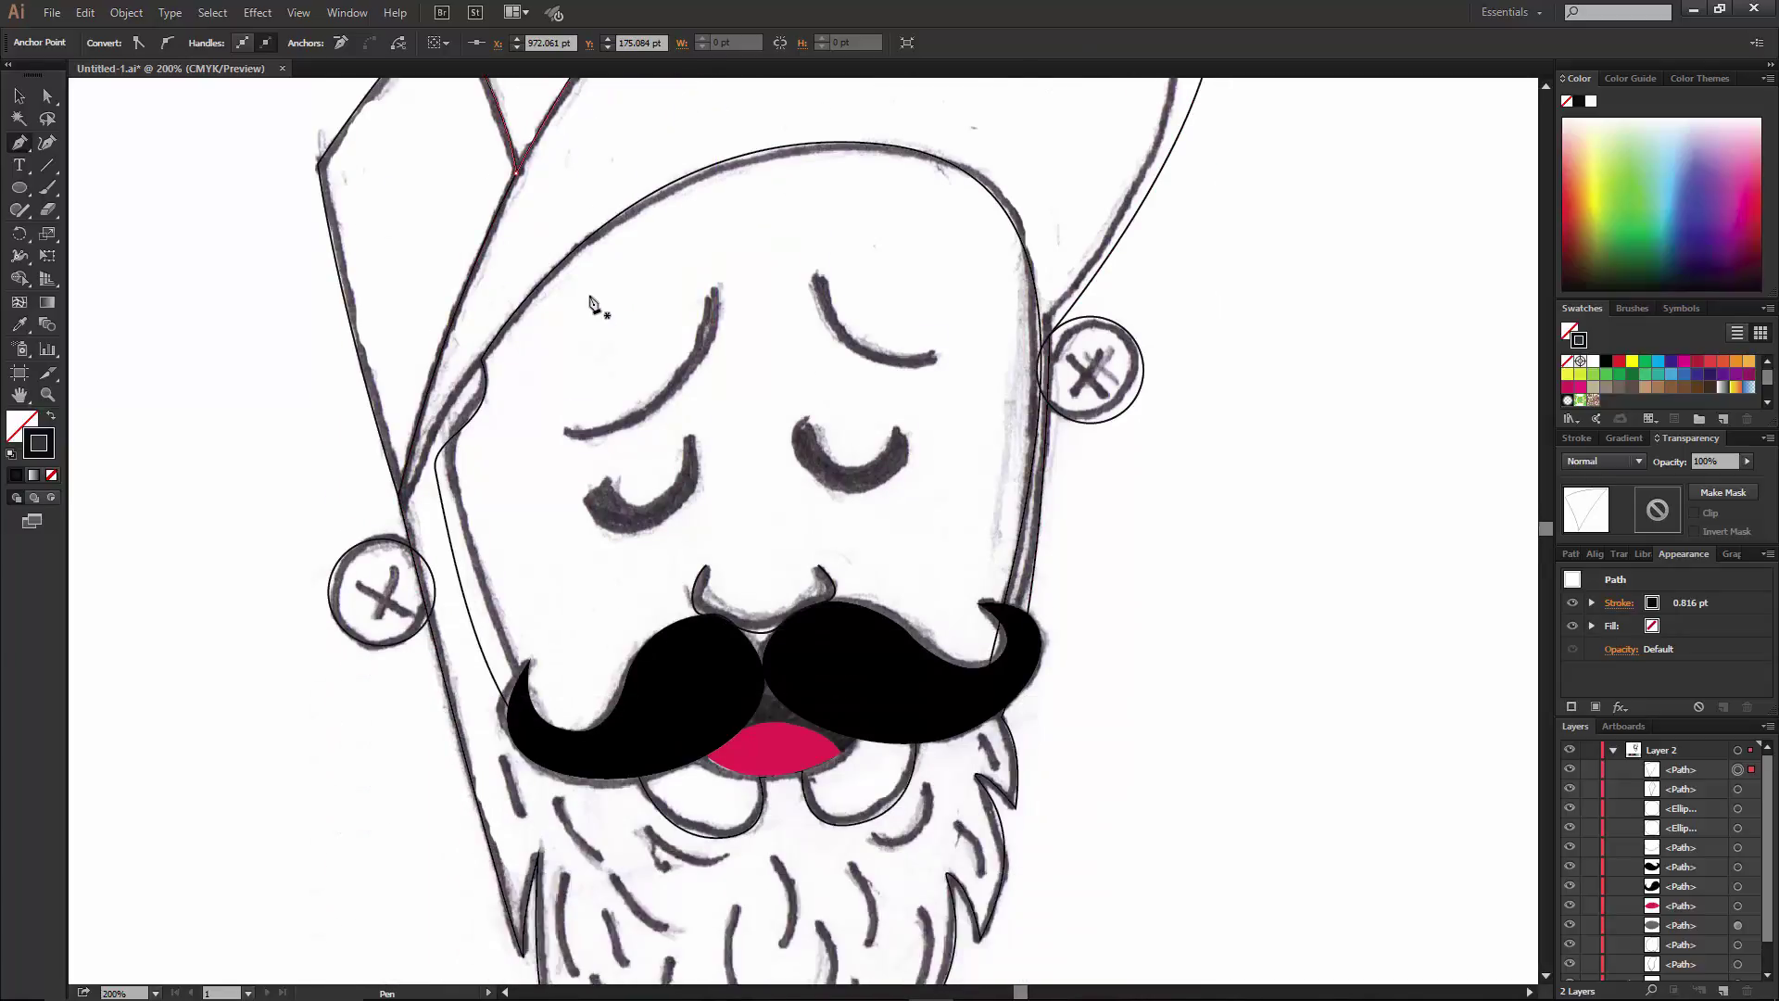
{"action": "scroll", "coordinate": [590, 302], "scroll_direction": "down", "scroll_amount": 4}
{"action": "scroll", "coordinate": [596, 297], "scroll_direction": "up", "scroll_amount": 2}
{"action": "left_click", "coordinate": [605, 390]}
{"action": "left_click_drag", "start_coordinate": [616, 432], "coordinate": [697, 351]}
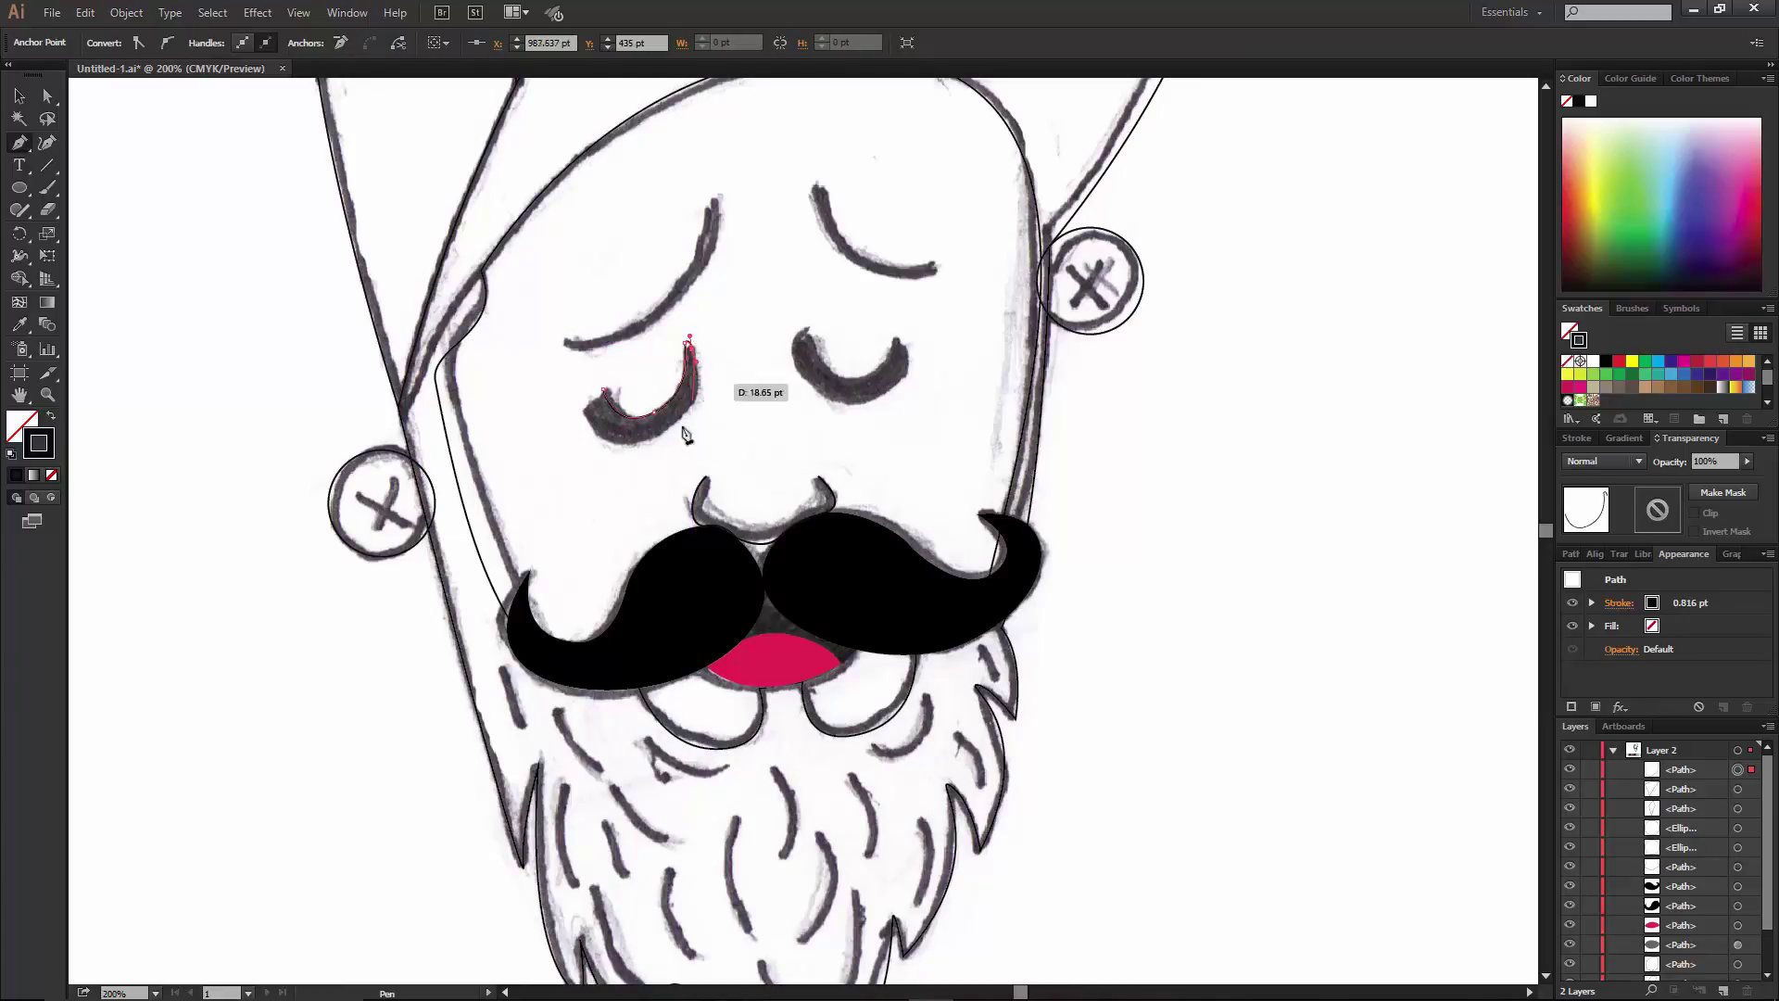
{"action": "left_click_drag", "start_coordinate": [642, 442], "coordinate": [567, 468]}
{"action": "left_click", "coordinate": [605, 390]}
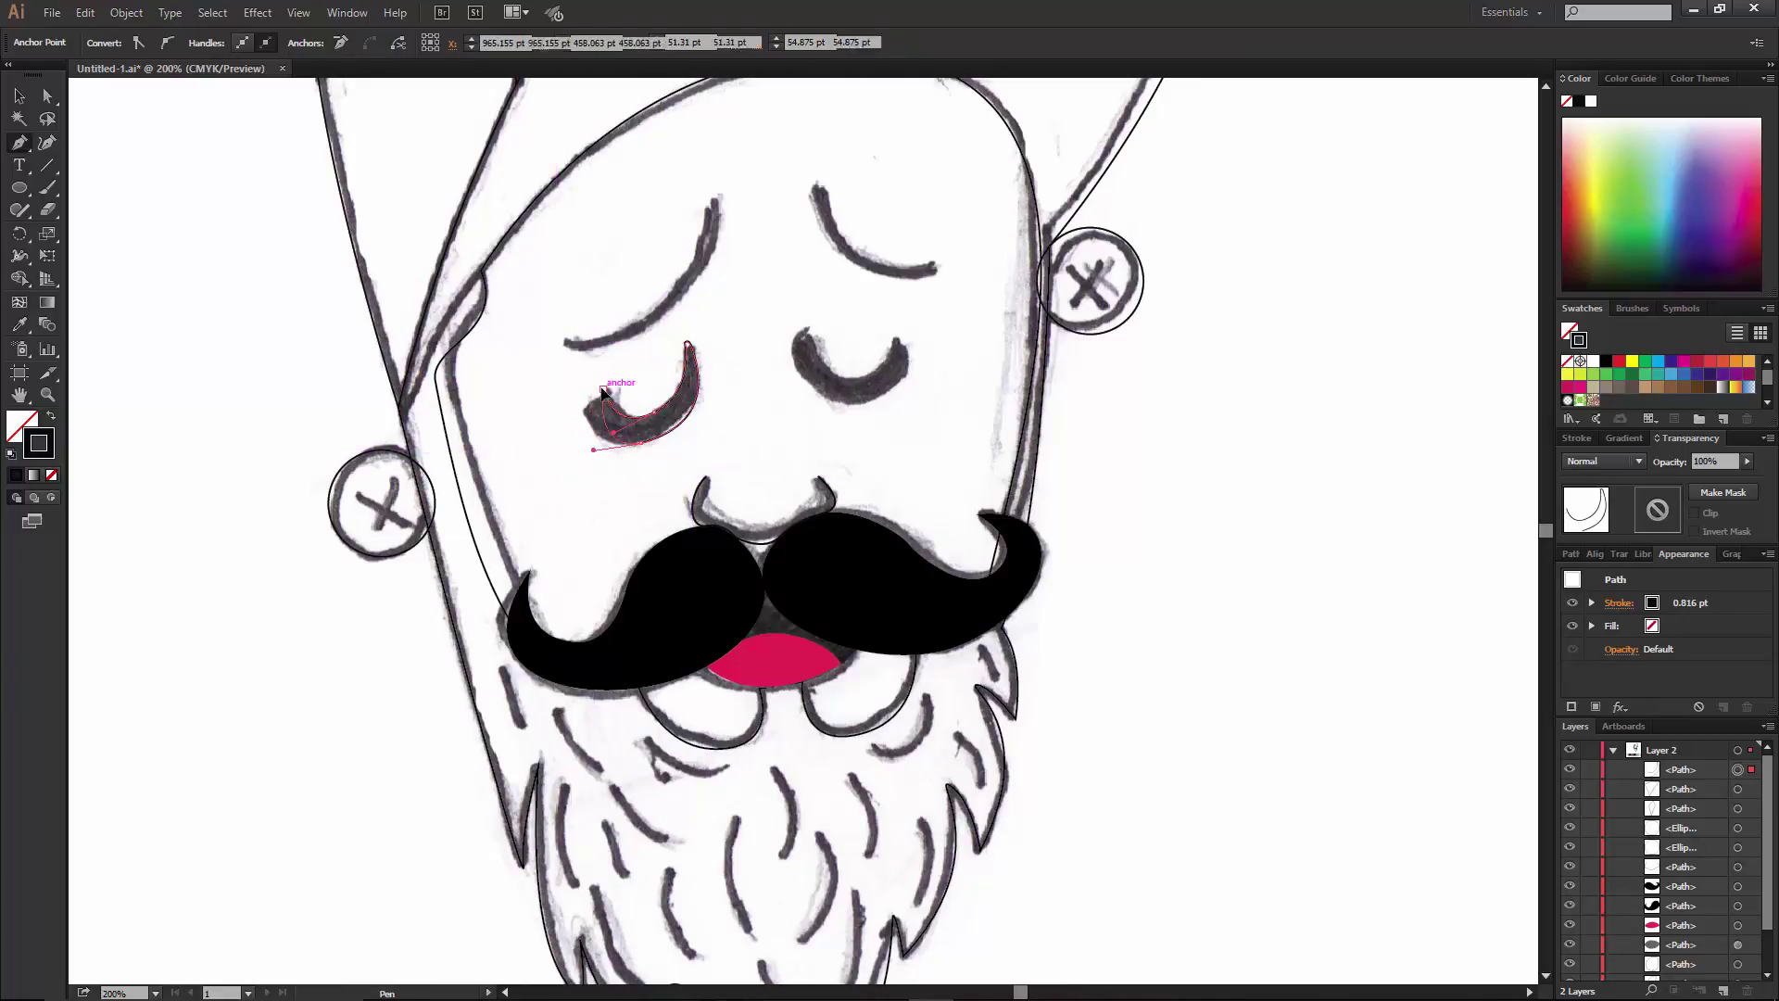
{"action": "mouse_move", "coordinate": [805, 330]}
{"action": "left_mouse_down"}
{"action": "mouse_move", "coordinate": [855, 390]}
{"action": "mouse_move", "coordinate": [913, 380]}
{"action": "left_mouse_up"}
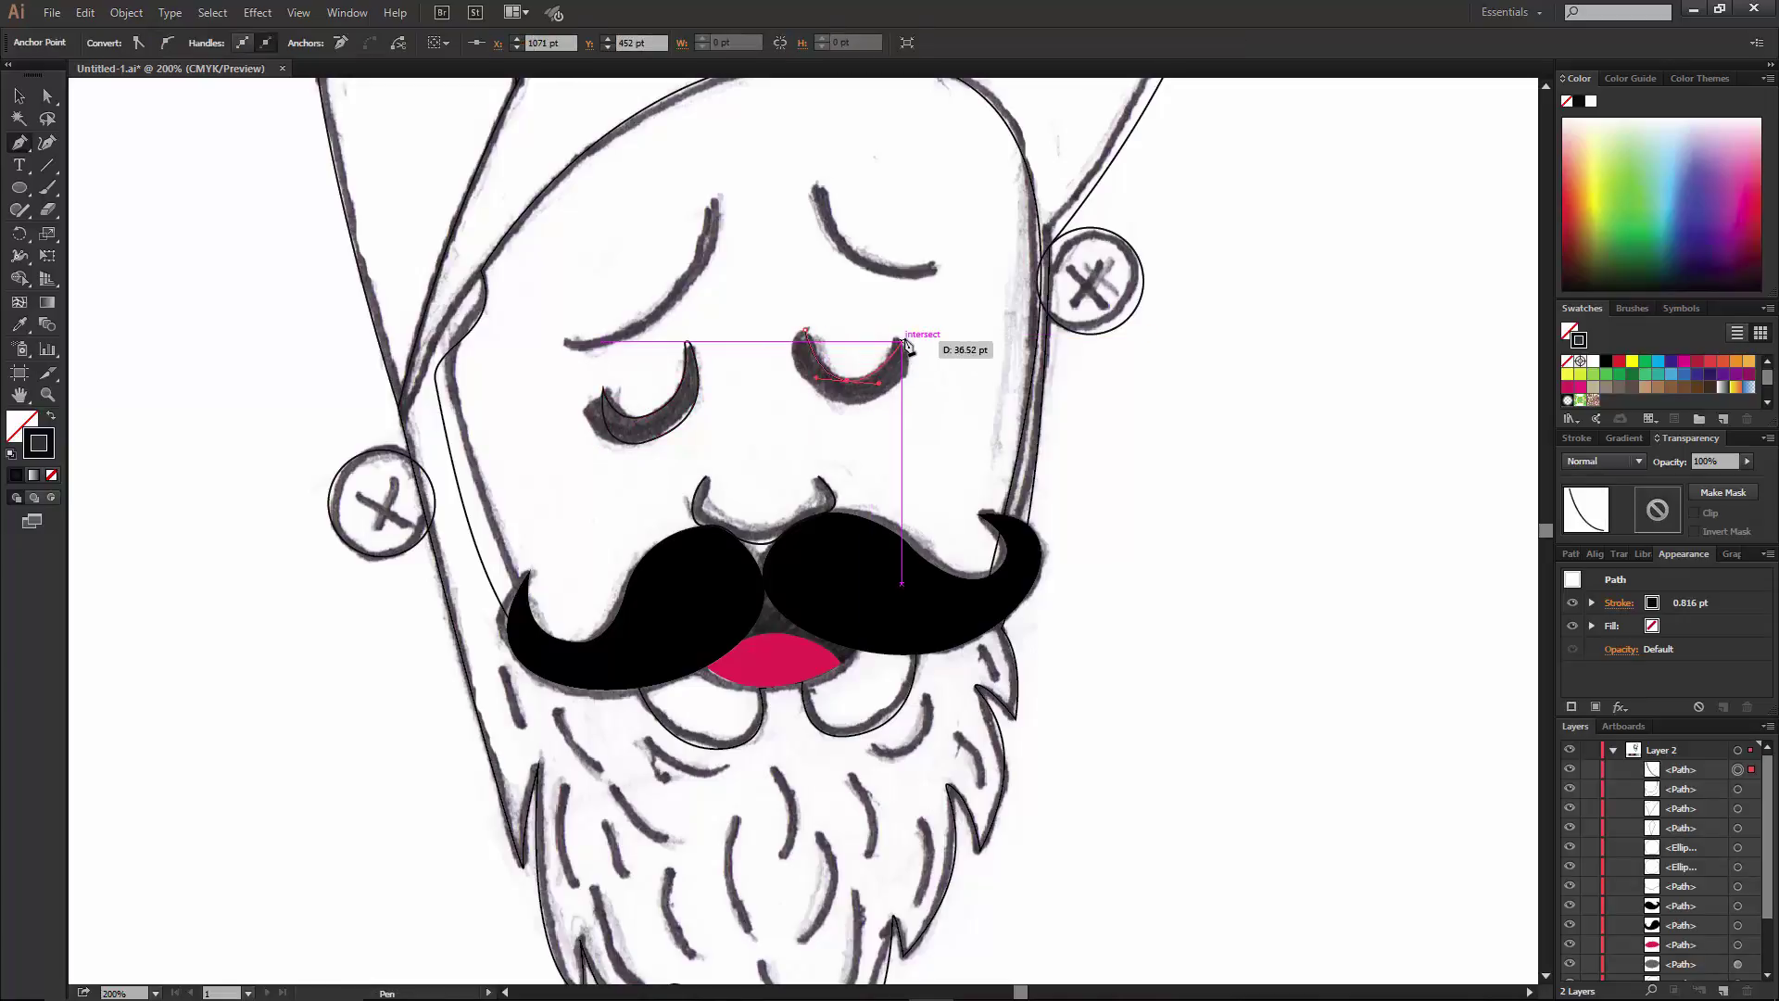
{"action": "left_click", "coordinate": [804, 330]}
Trace the left and right eyebrows as closed curved shapes.
{"action": "scroll", "coordinate": [714, 297], "scroll_direction": "up", "scroll_amount": 1}
{"action": "left_click", "coordinate": [715, 246]}
{"action": "left_click_drag", "start_coordinate": [567, 385], "coordinate": [459, 396]}
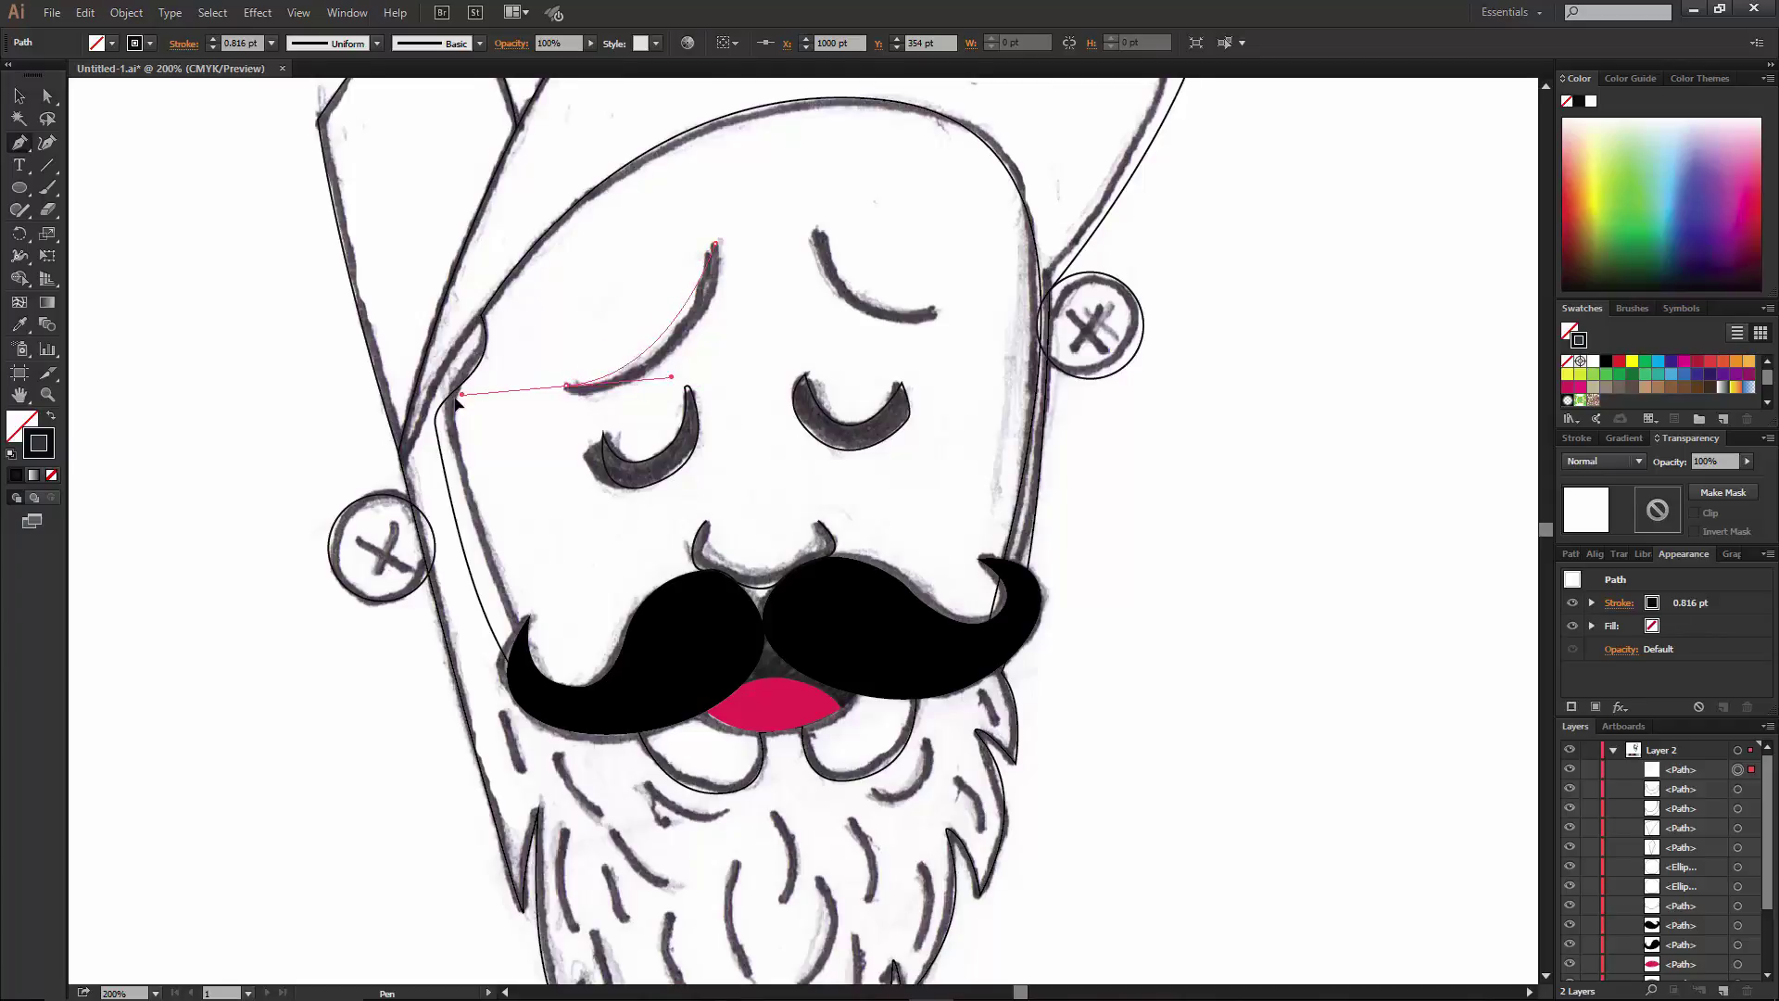
{"action": "left_click_drag", "start_coordinate": [715, 246], "coordinate": [720, 87]}
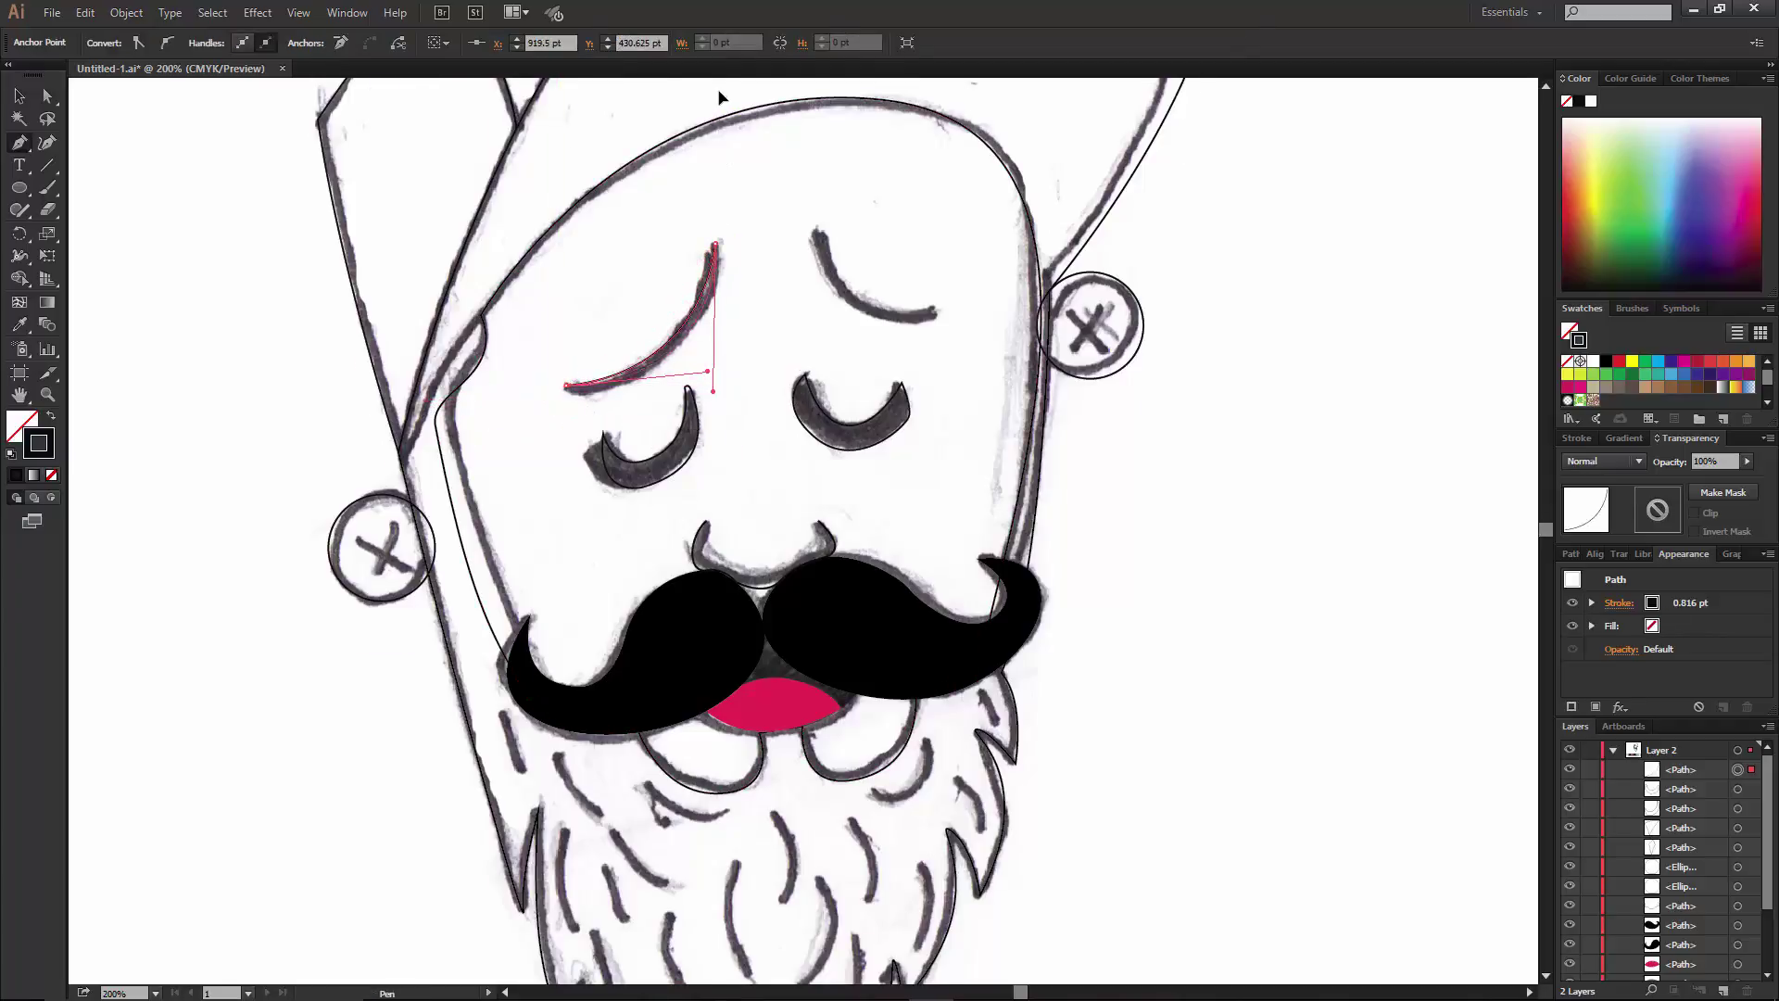
{"action": "scroll", "coordinate": [720, 288], "scroll_direction": "up", "scroll_amount": 6}
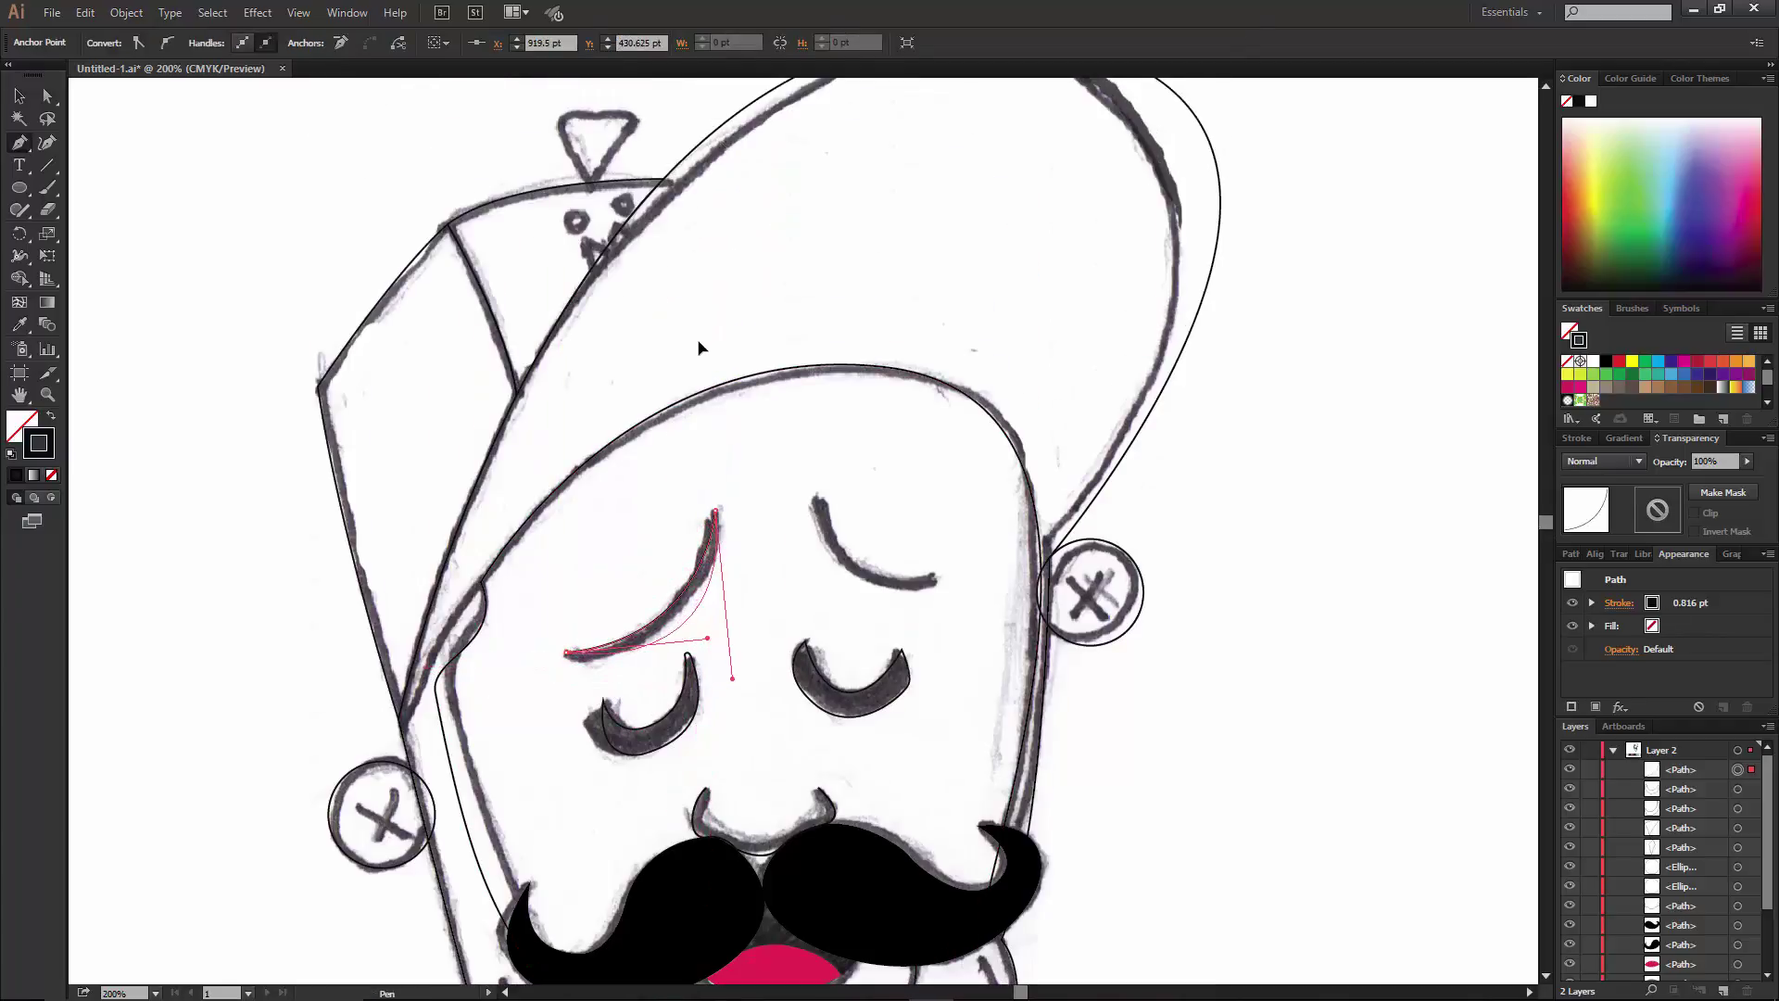
{"action": "left_click", "coordinate": [816, 496]}
{"action": "left_click_drag", "start_coordinate": [938, 581], "coordinate": [1052, 583]}
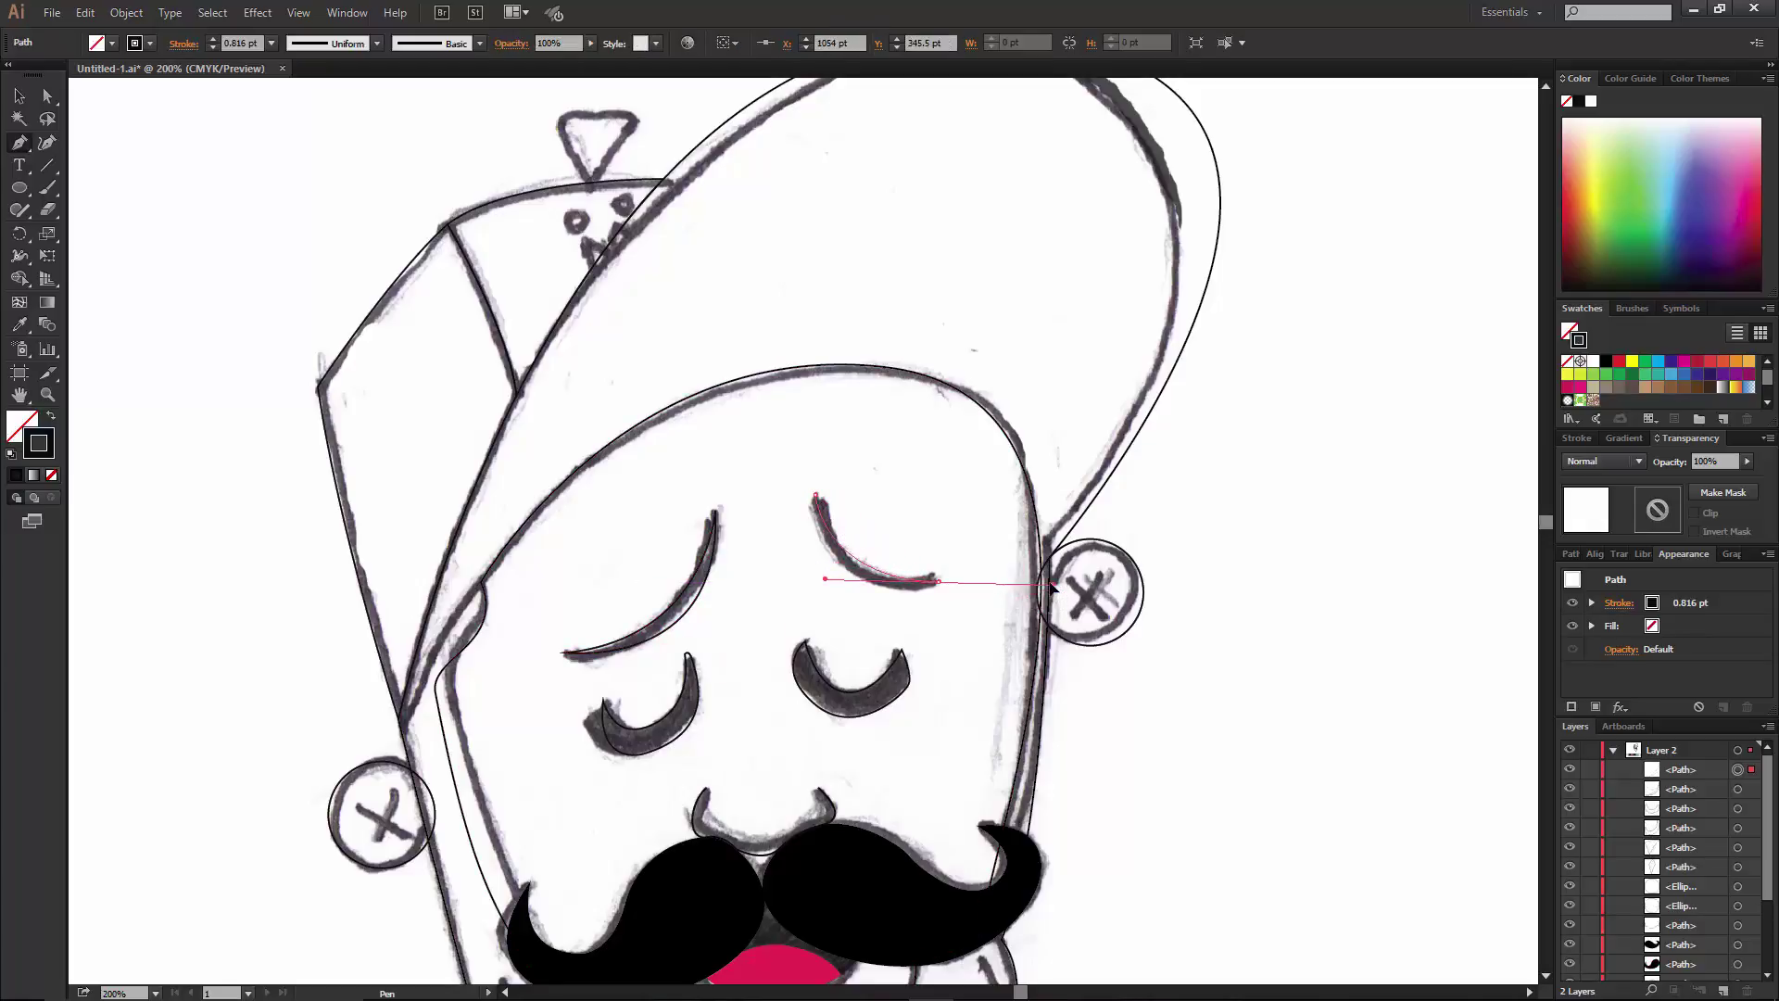
{"action": "left_click", "coordinate": [814, 499]}
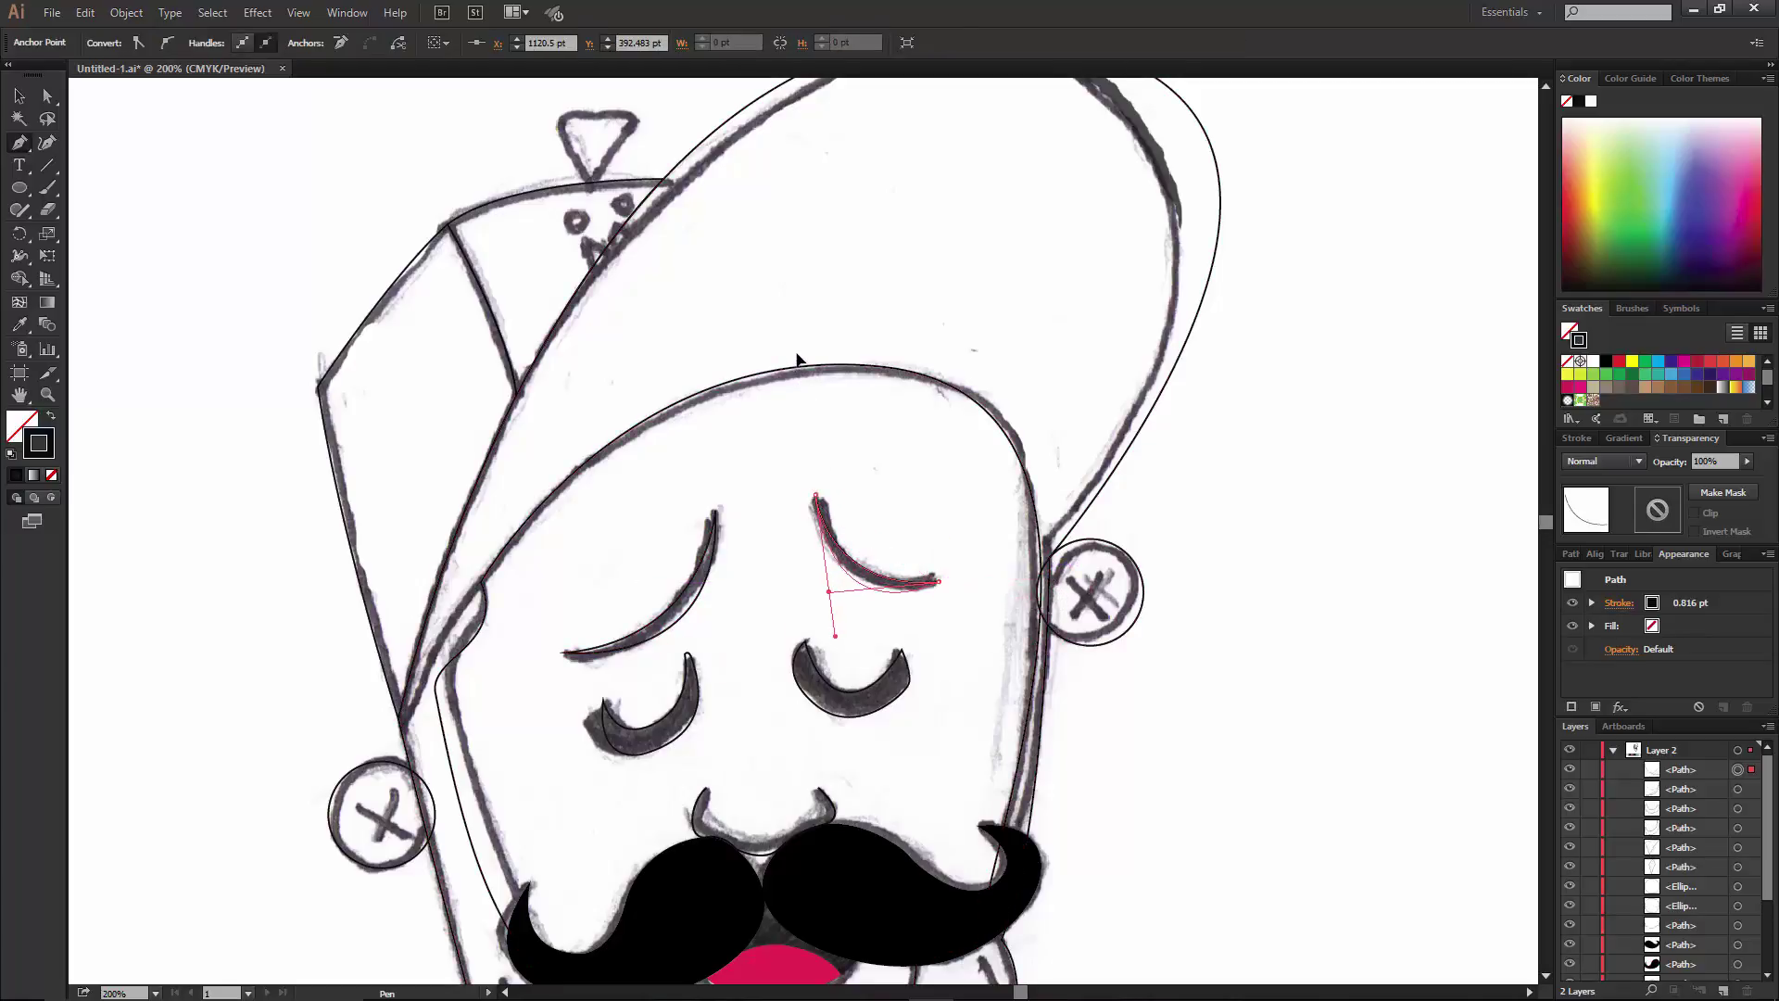
{"action": "scroll", "coordinate": [827, 450], "scroll_direction": "down", "scroll_amount": 9}
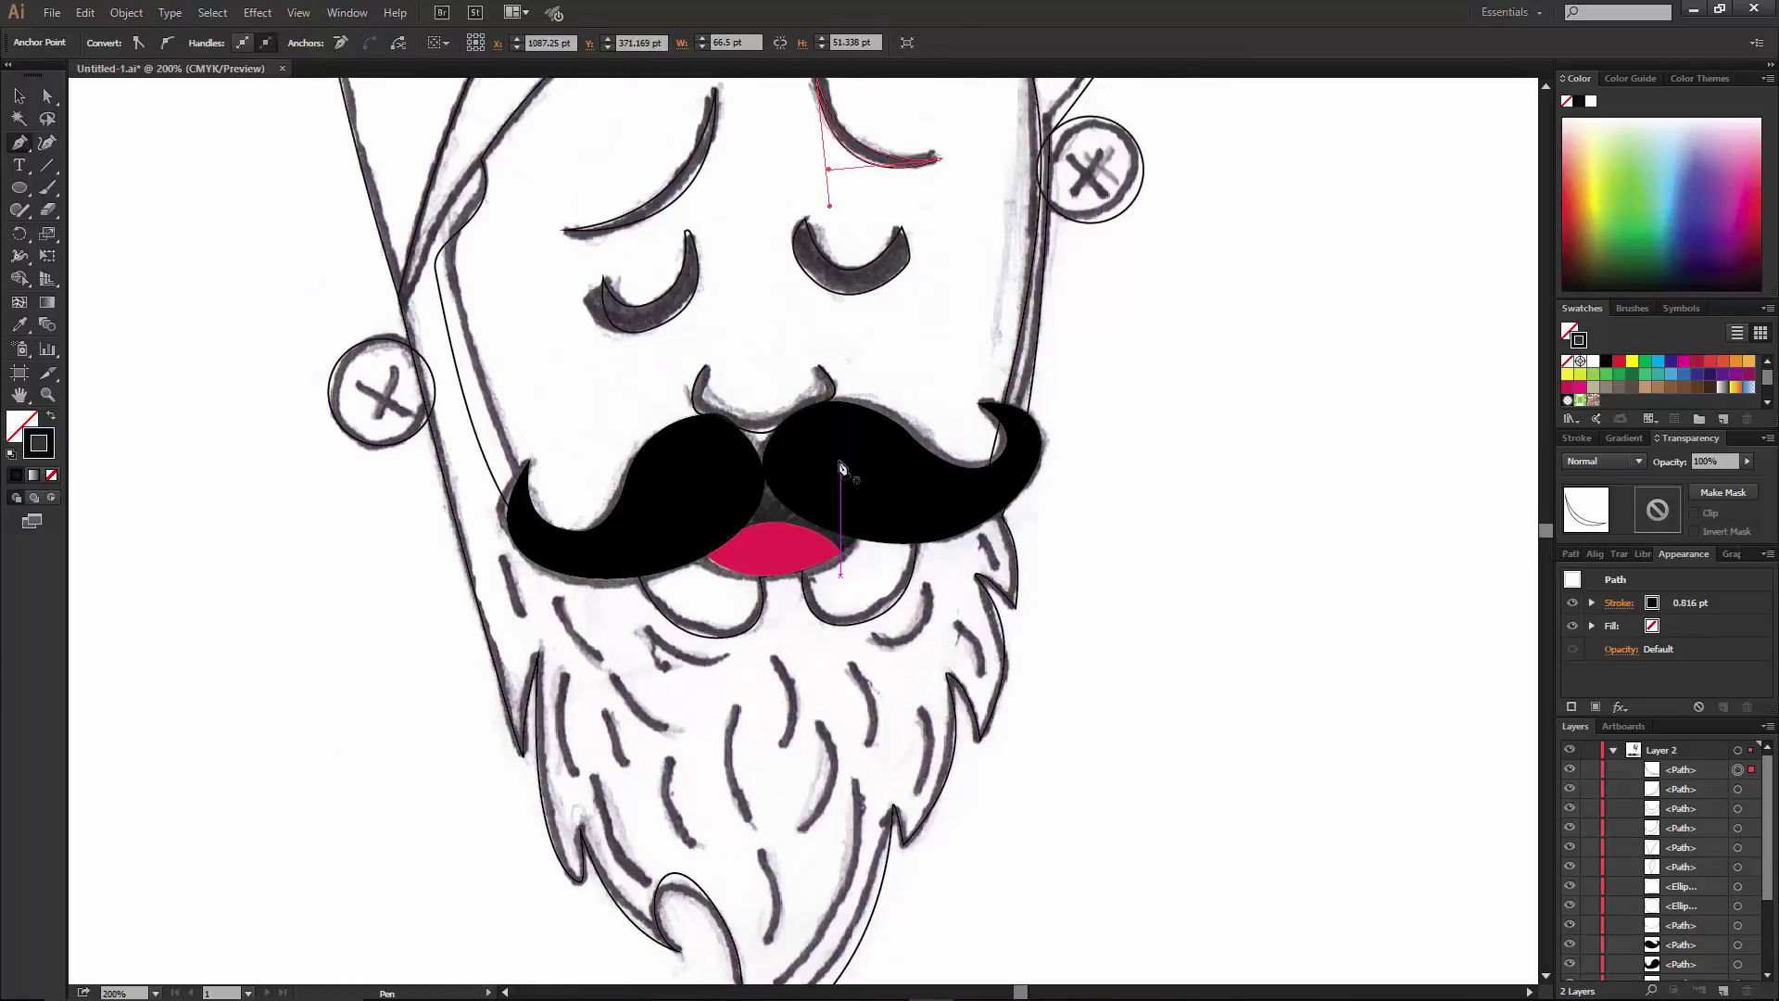
{"action": "scroll", "coordinate": [841, 468], "scroll_direction": "up", "scroll_amount": 5}
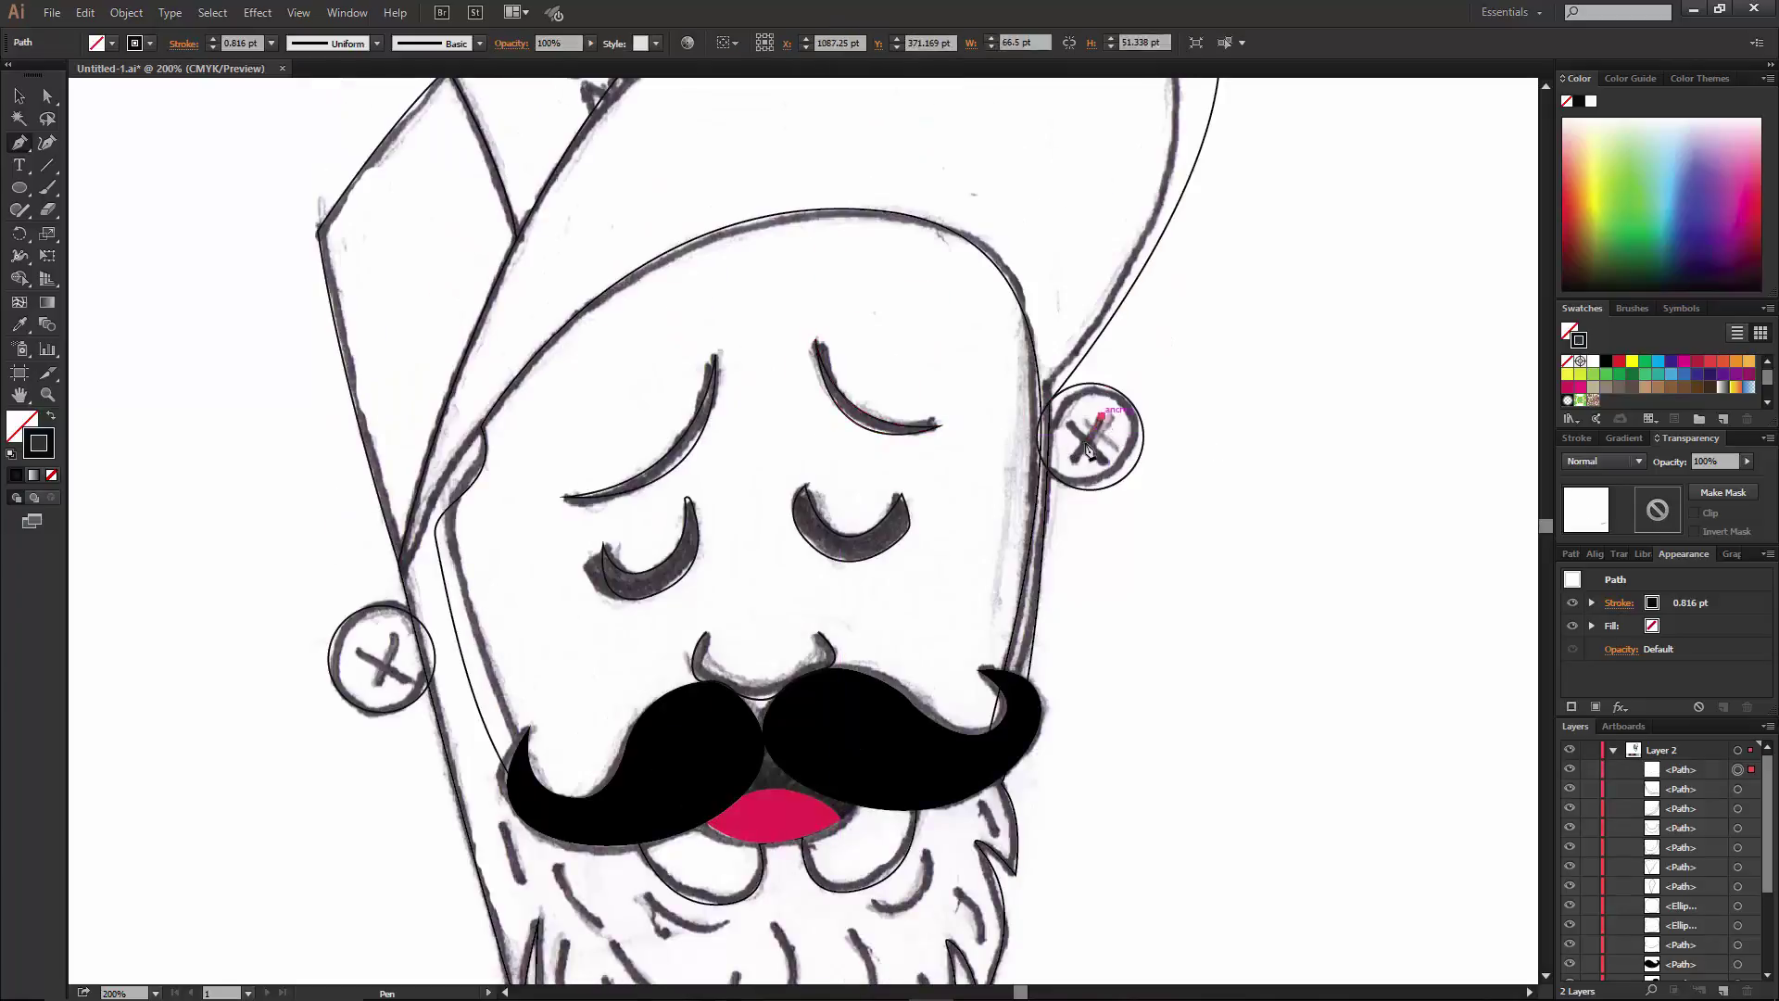
Pen-trace the inner curve of the right ear, redoing a stray first point.
{"action": "left_click_drag", "start_coordinate": [1070, 421], "coordinate": [1105, 460]}
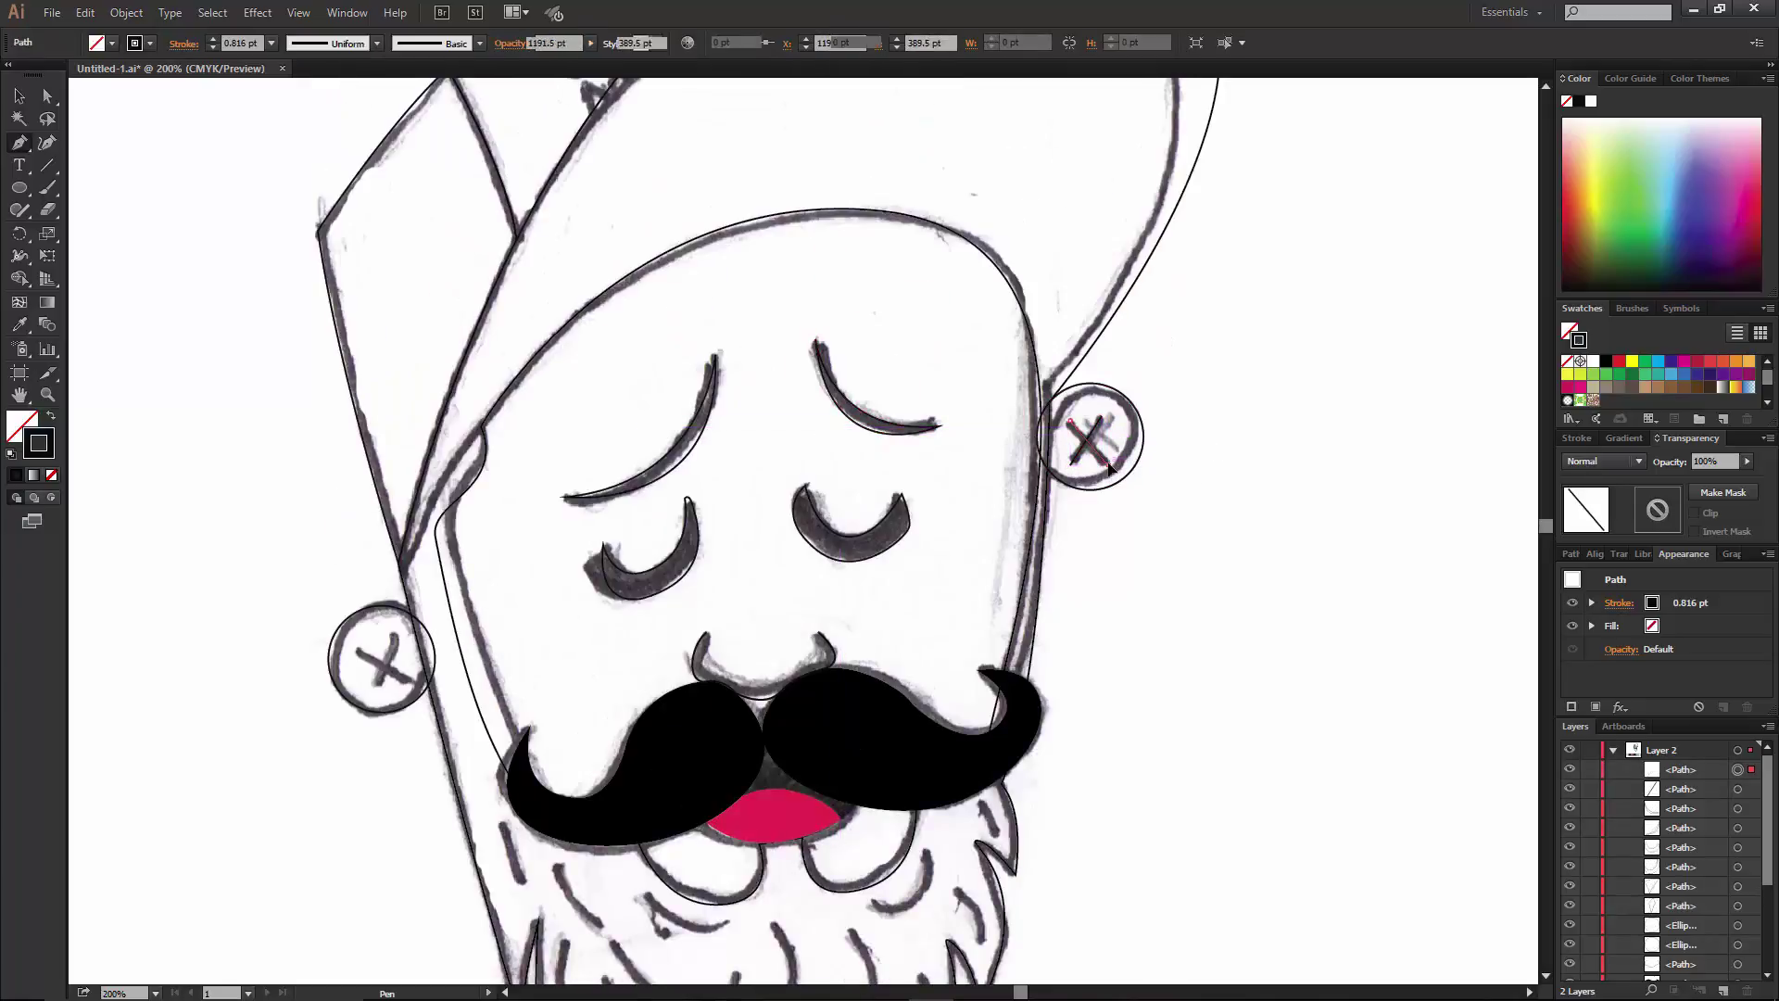
{"action": "key", "text": "ctrl+z"}
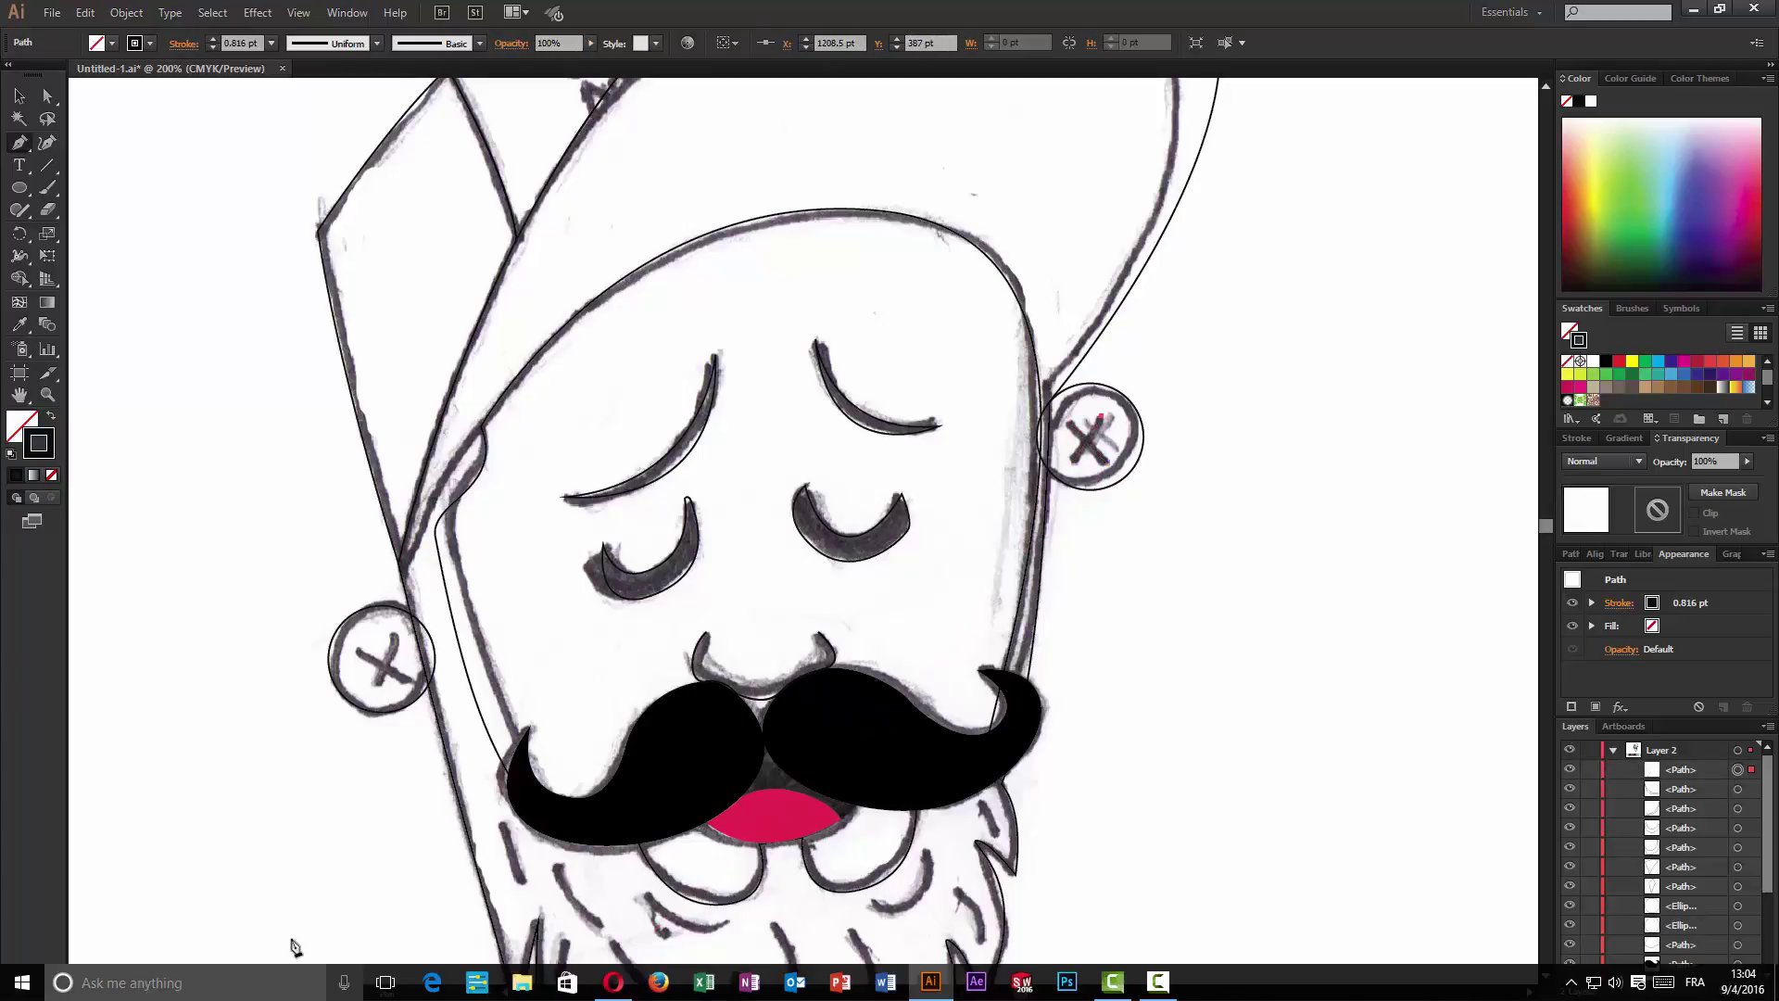
{"action": "mouse_move", "coordinate": [1068, 415]}
{"action": "left_mouse_down"}
{"action": "mouse_move", "coordinate": [1108, 473]}
{"action": "mouse_move", "coordinate": [1080, 503]}
{"action": "left_mouse_up"}
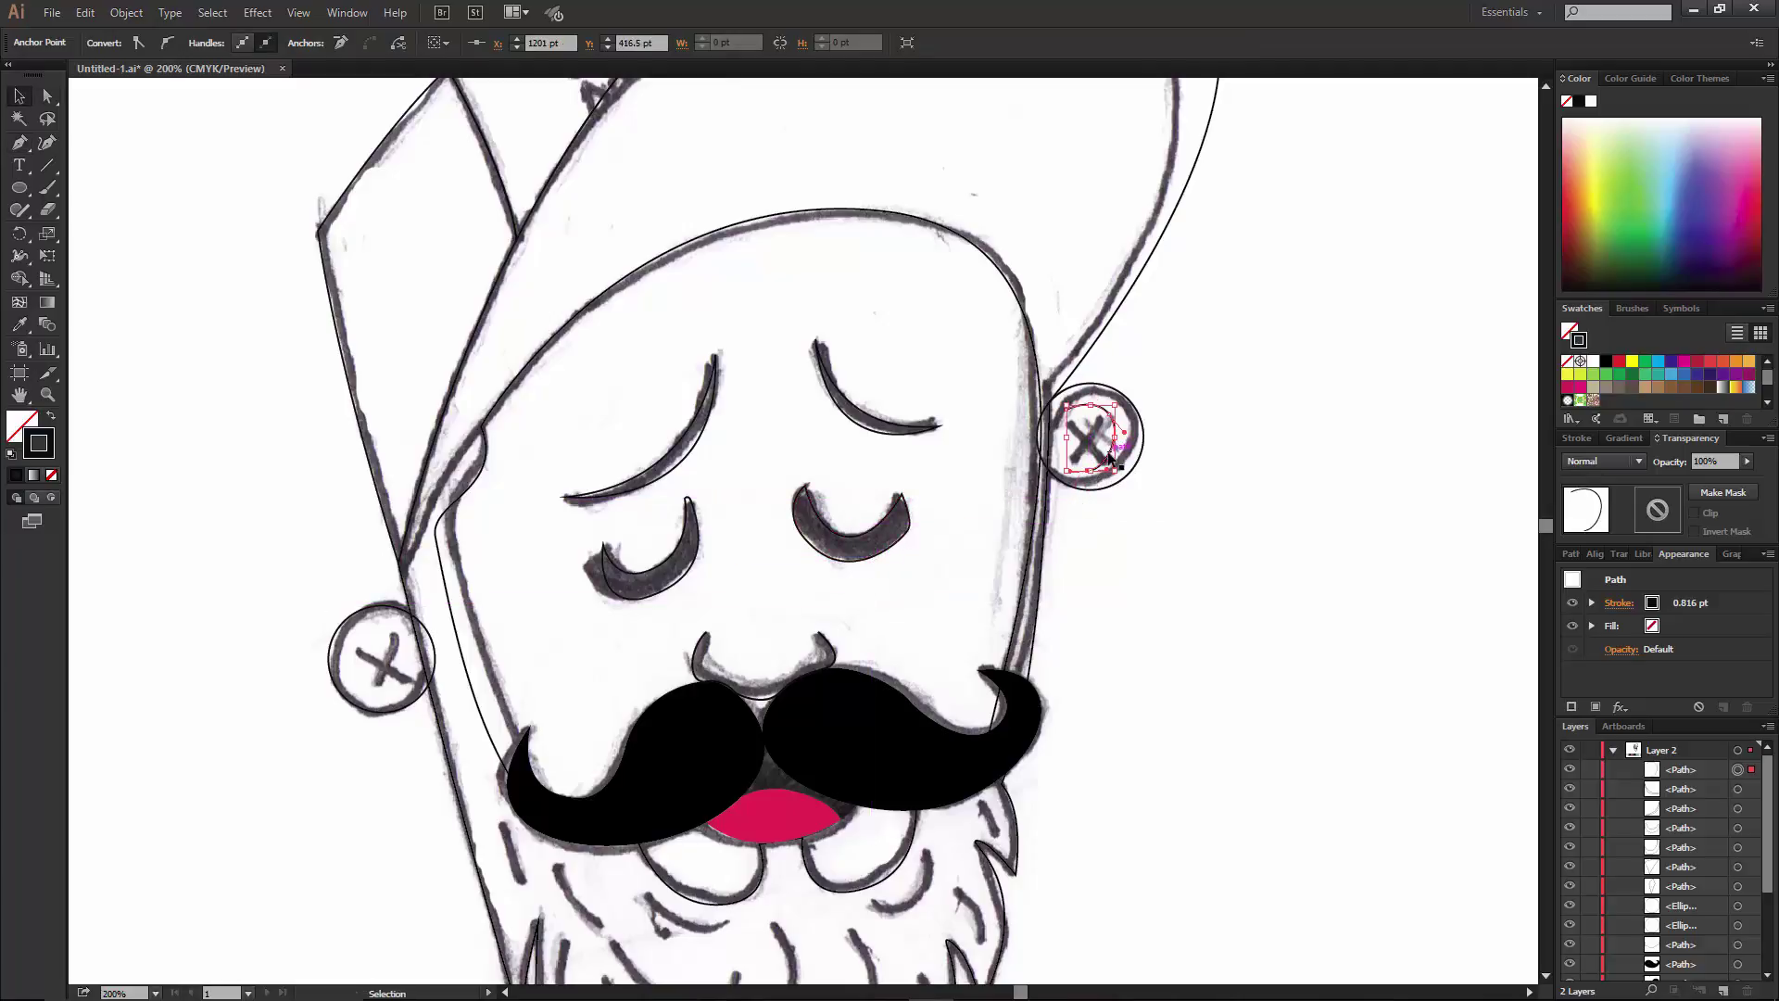
Reflect a vertical copy of the ear curve and drag it onto the left ear.
{"action": "key", "text": "v"}
{"action": "right_click", "coordinate": [1131, 449]}
{"action": "key", "text": "Escape"}
{"action": "left_click_drag", "start_coordinate": [1110, 459], "coordinate": [1182, 454]}
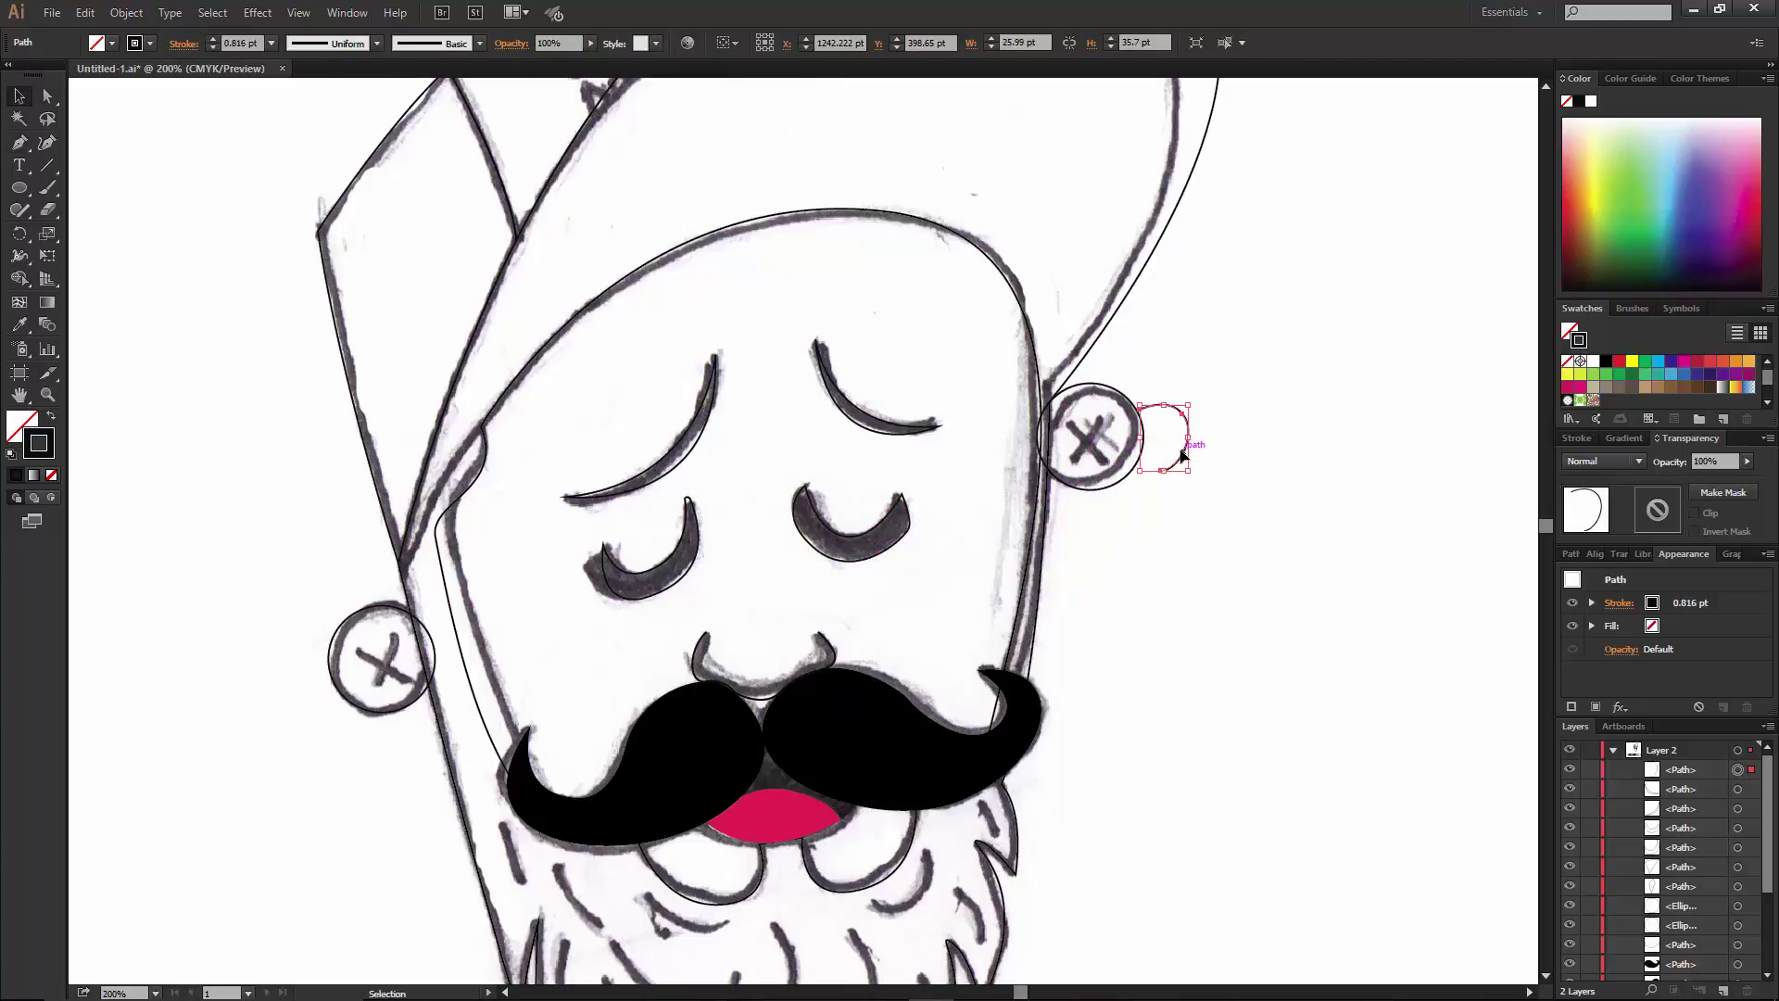
{"action": "right_click", "coordinate": [1121, 444]}
{"action": "left_click", "coordinate": [946, 755]}
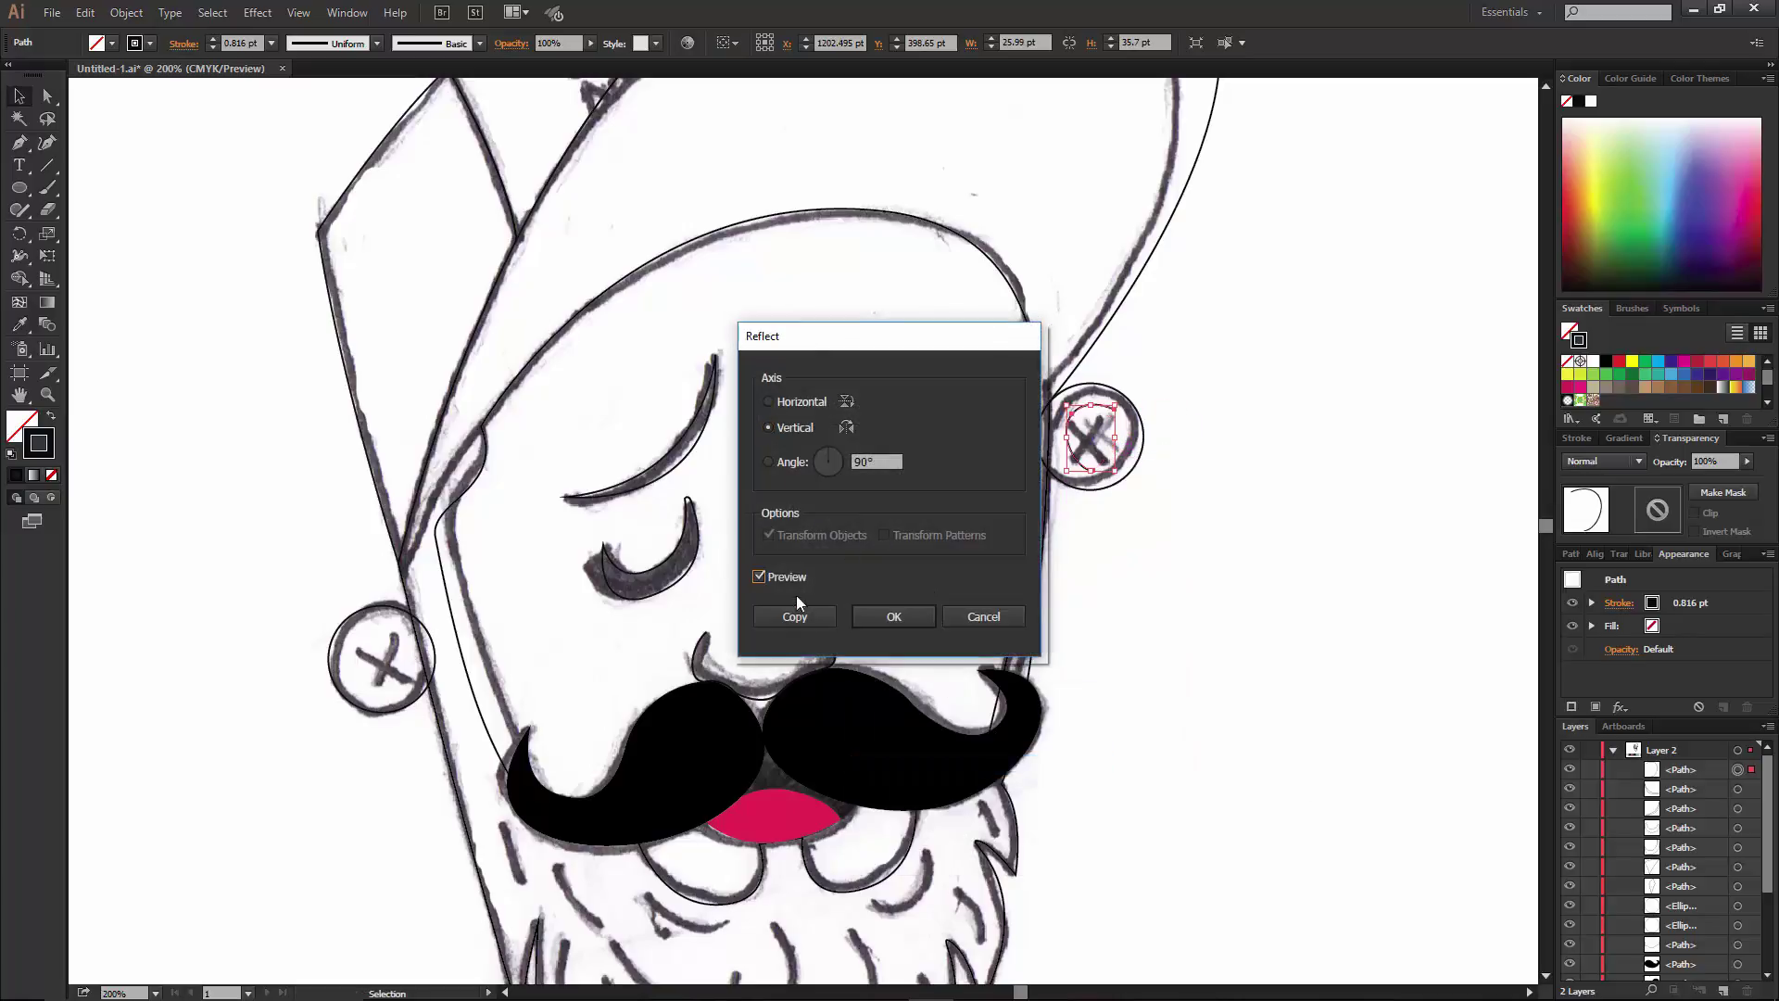
{"action": "left_click", "coordinate": [796, 617]}
{"action": "left_click_drag", "start_coordinate": [1073, 454], "coordinate": [357, 675]}
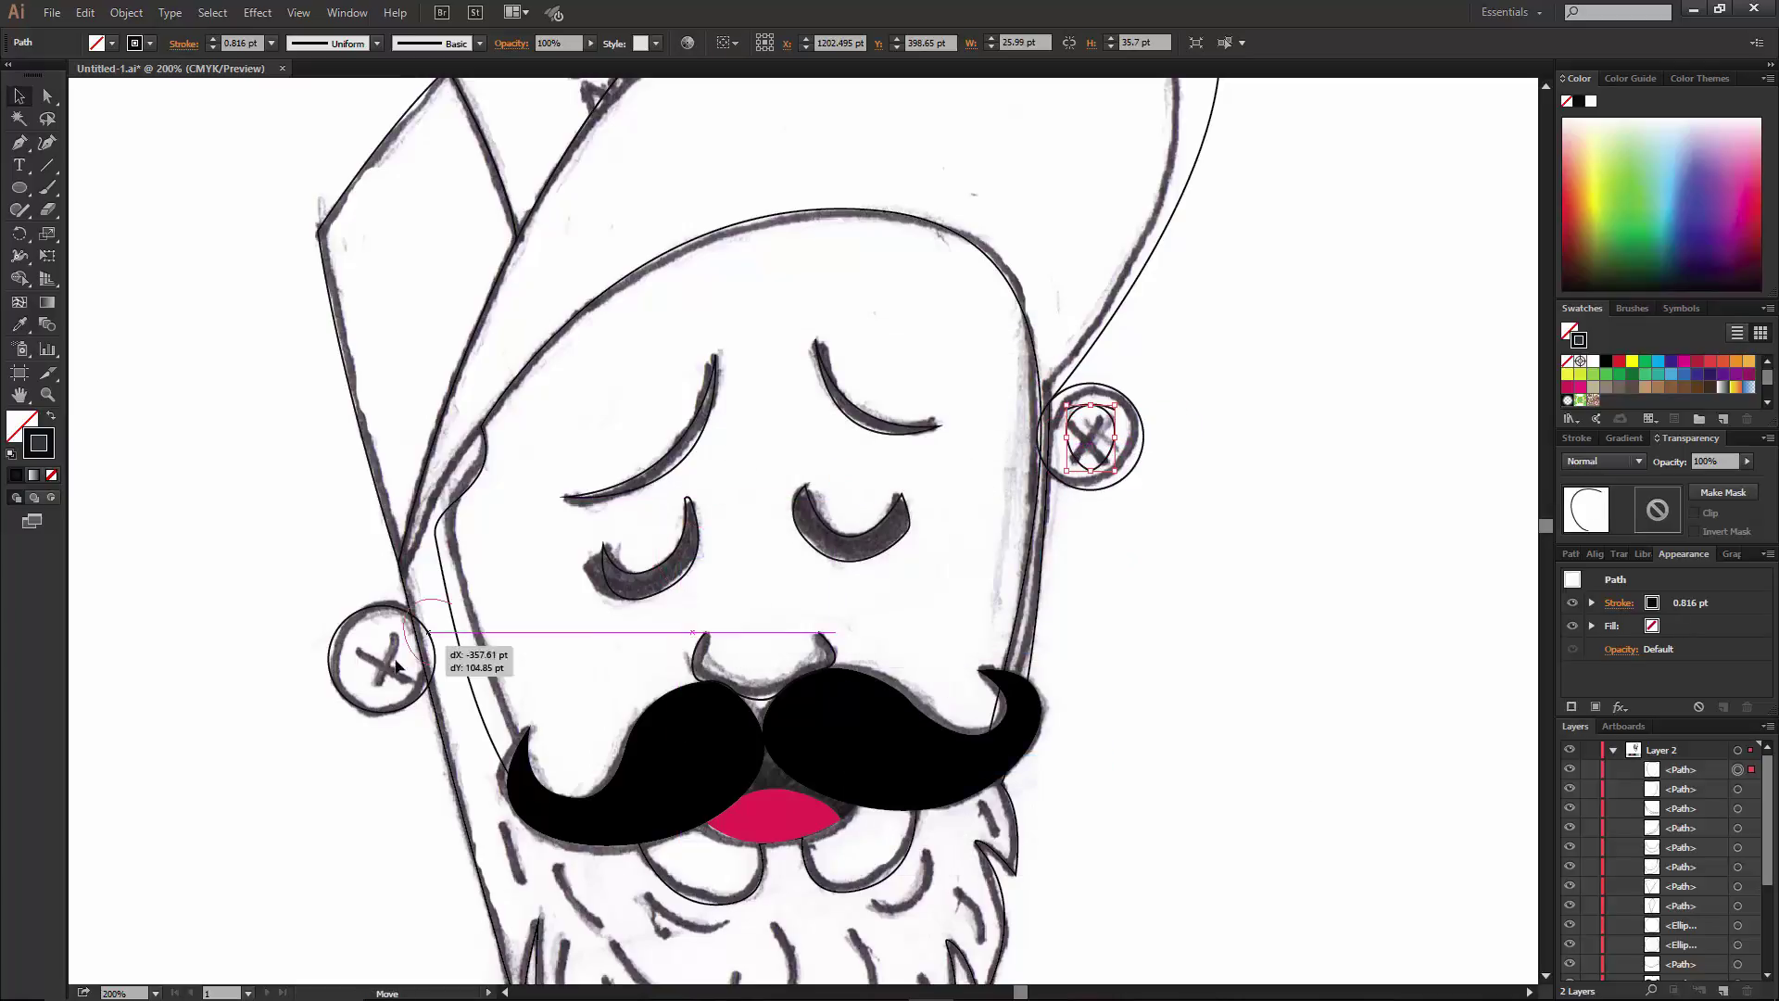
Pen-trace the N-shaped zigzag emblem on the cap front.
{"action": "scroll", "coordinate": [1358, 558], "scroll_direction": "up", "scroll_amount": 5}
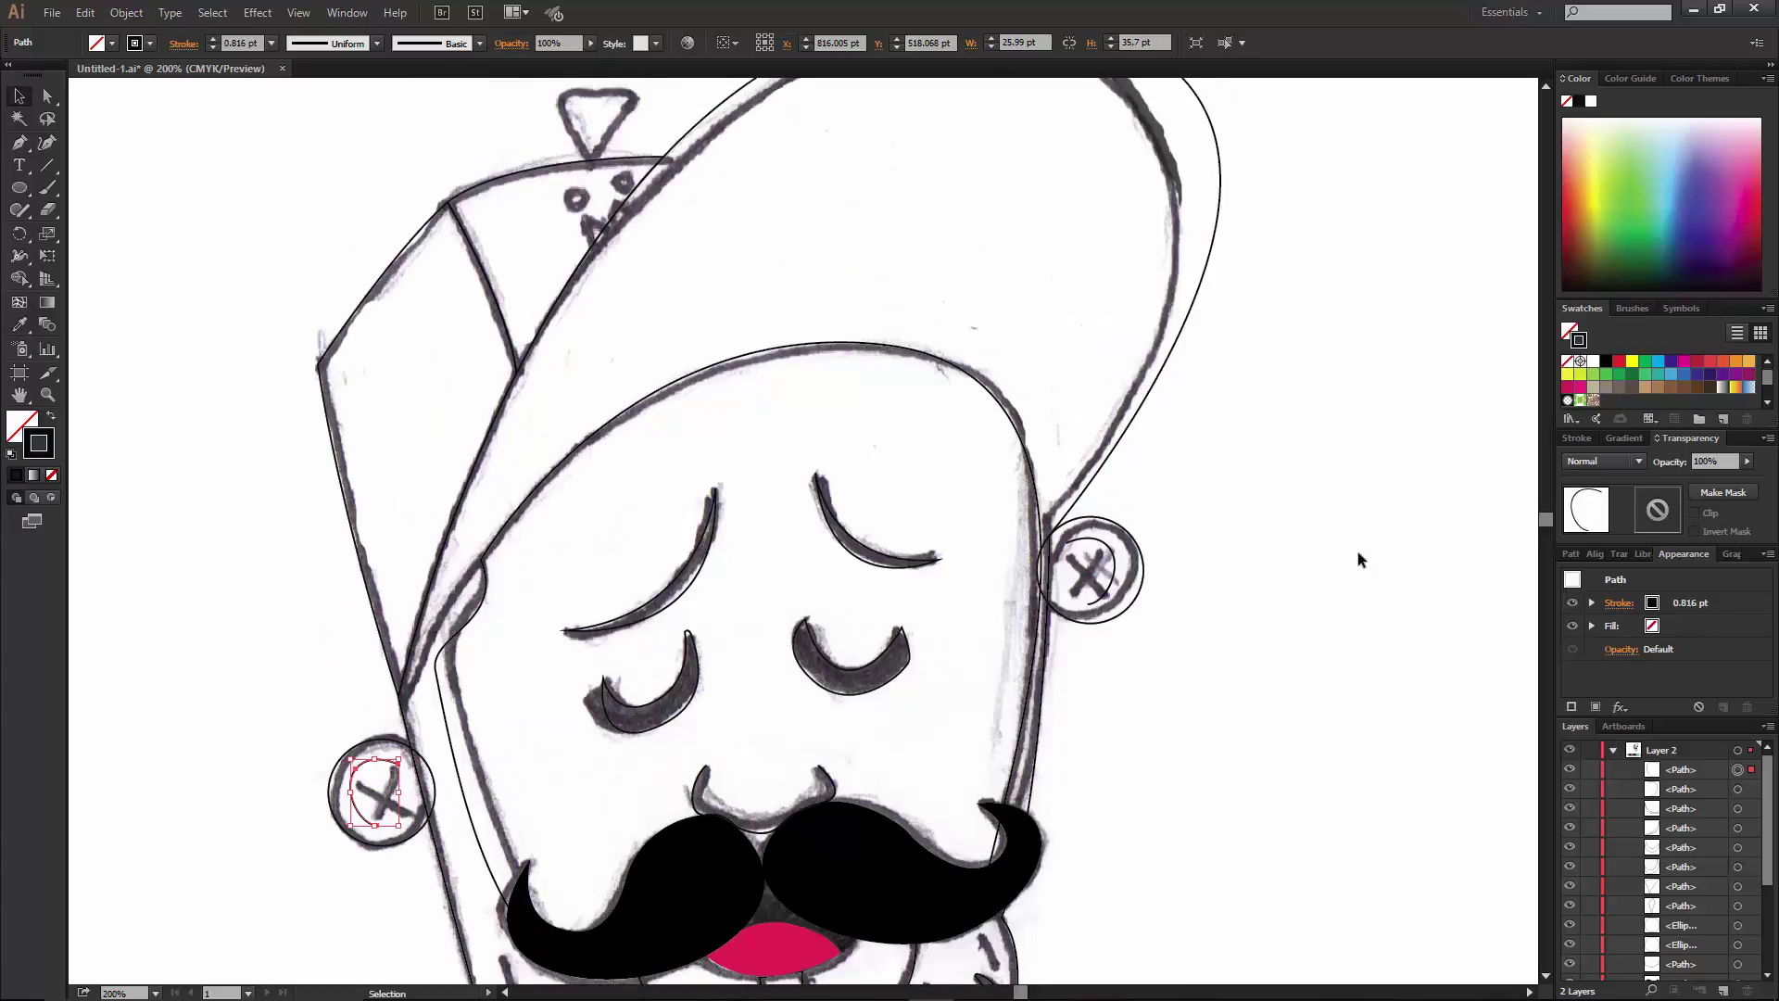
{"action": "key", "text": "p"}
{"action": "left_click", "coordinate": [589, 366]}
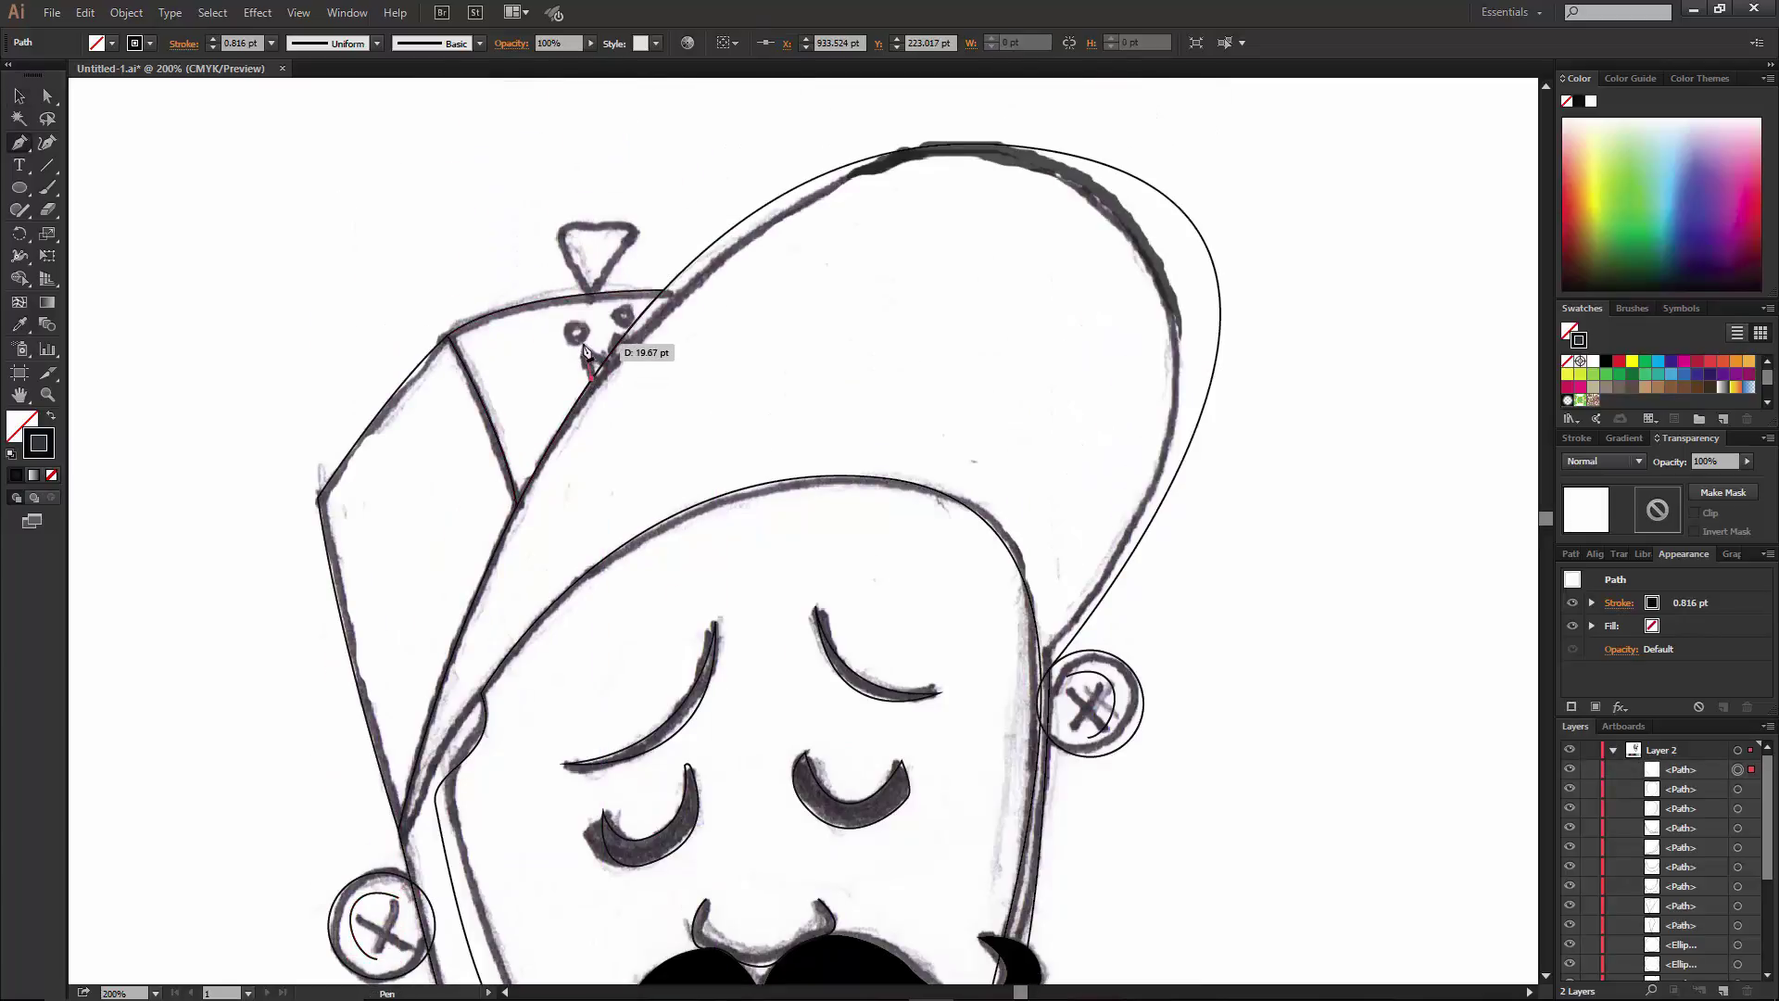
{"action": "left_click", "coordinate": [584, 350]}
{"action": "left_click", "coordinate": [615, 360]}
{"action": "left_click", "coordinate": [617, 322]}
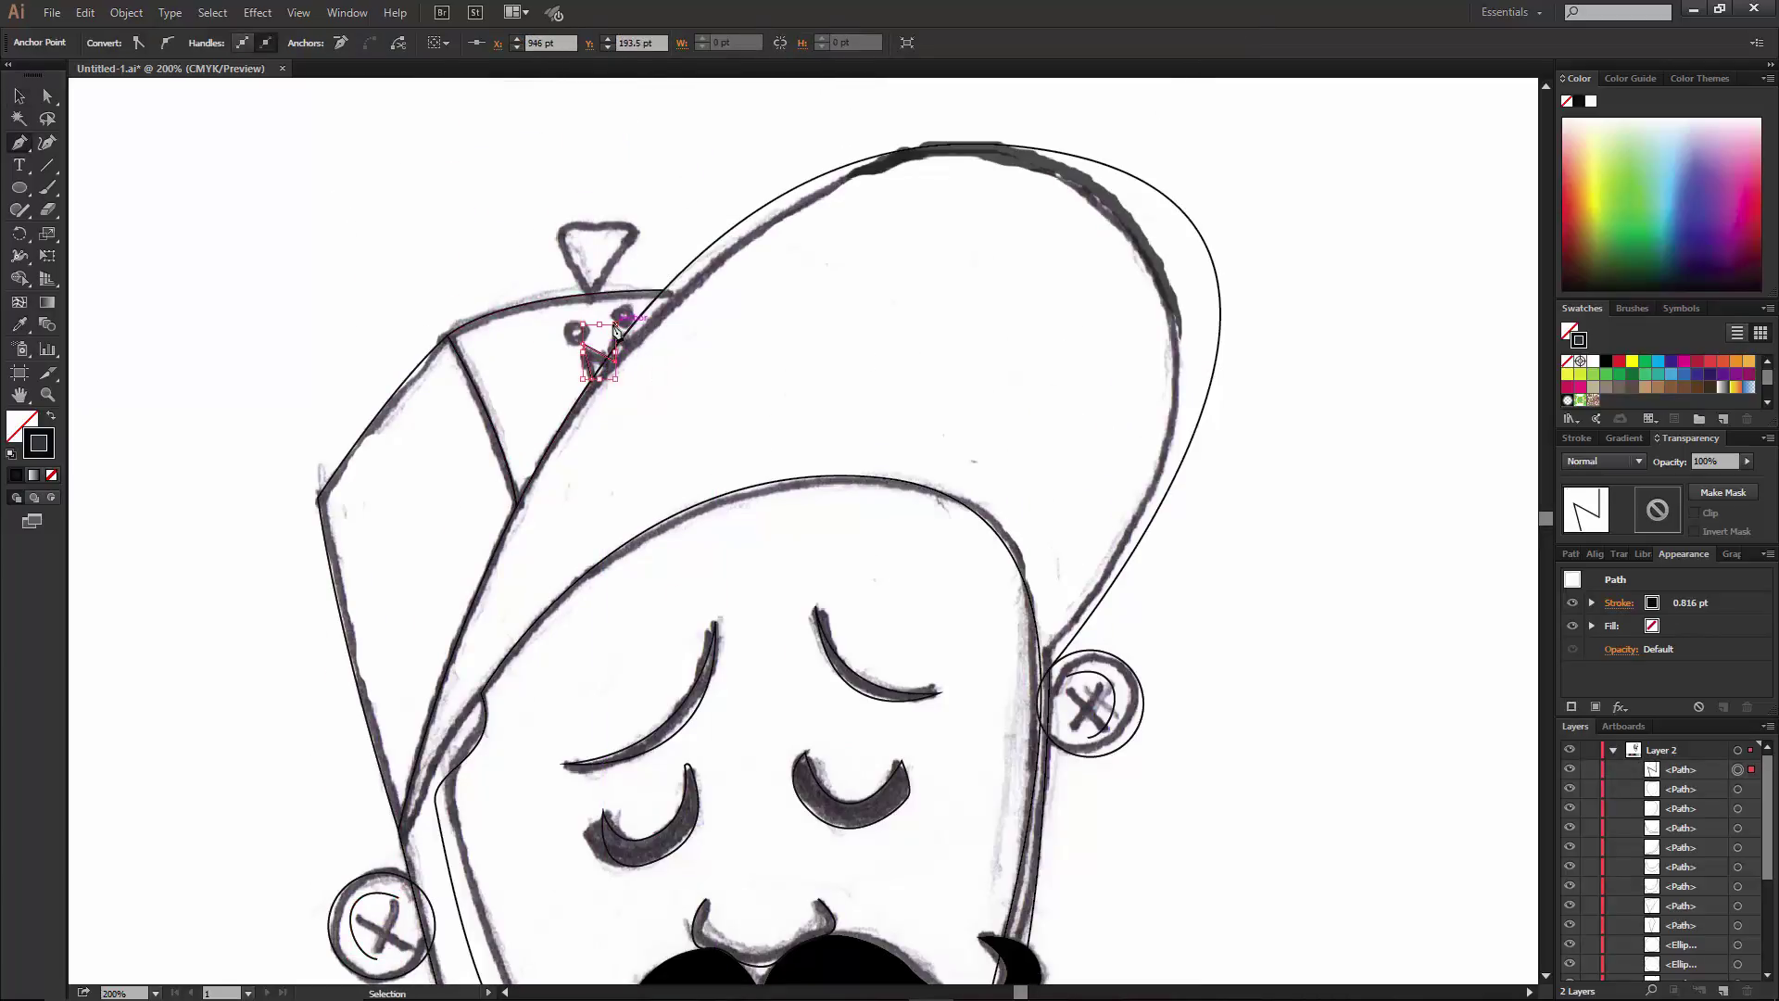
{"action": "left_click", "coordinate": [640, 348]}
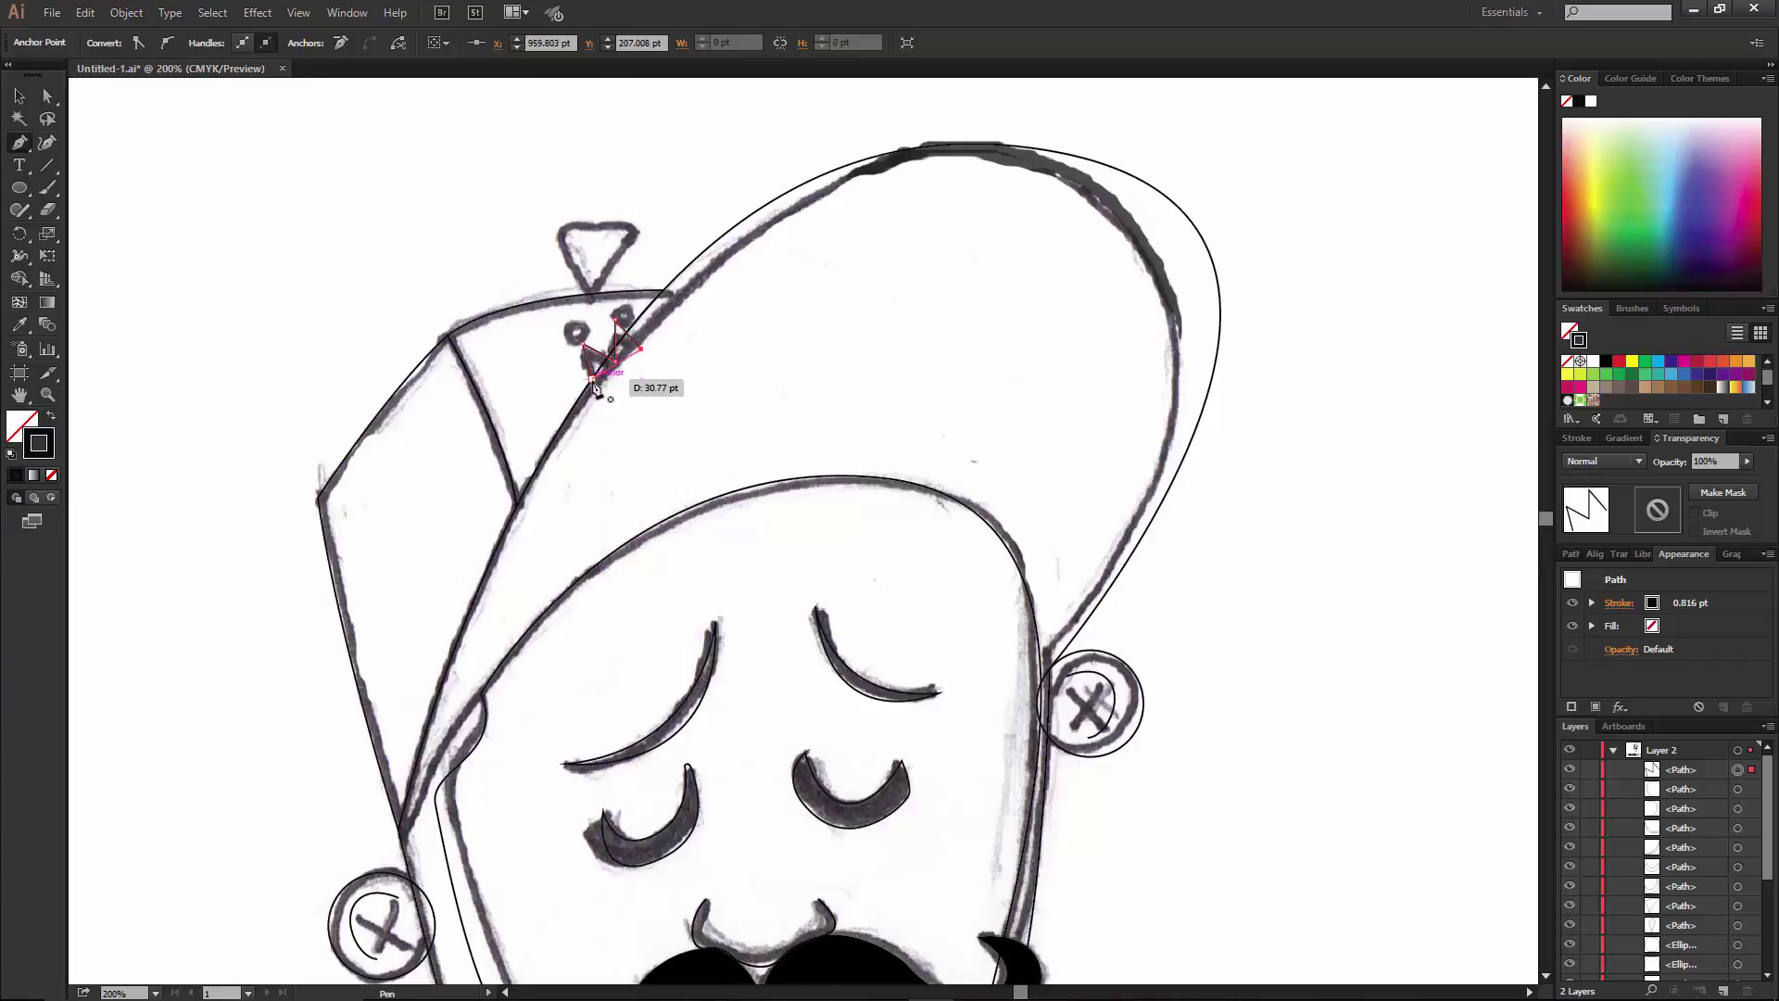
Draw a small circle over the emblem's left dot with the Ellipse tool.
{"action": "scroll", "coordinate": [1033, 656], "scroll_direction": "up", "scroll_amount": 2}
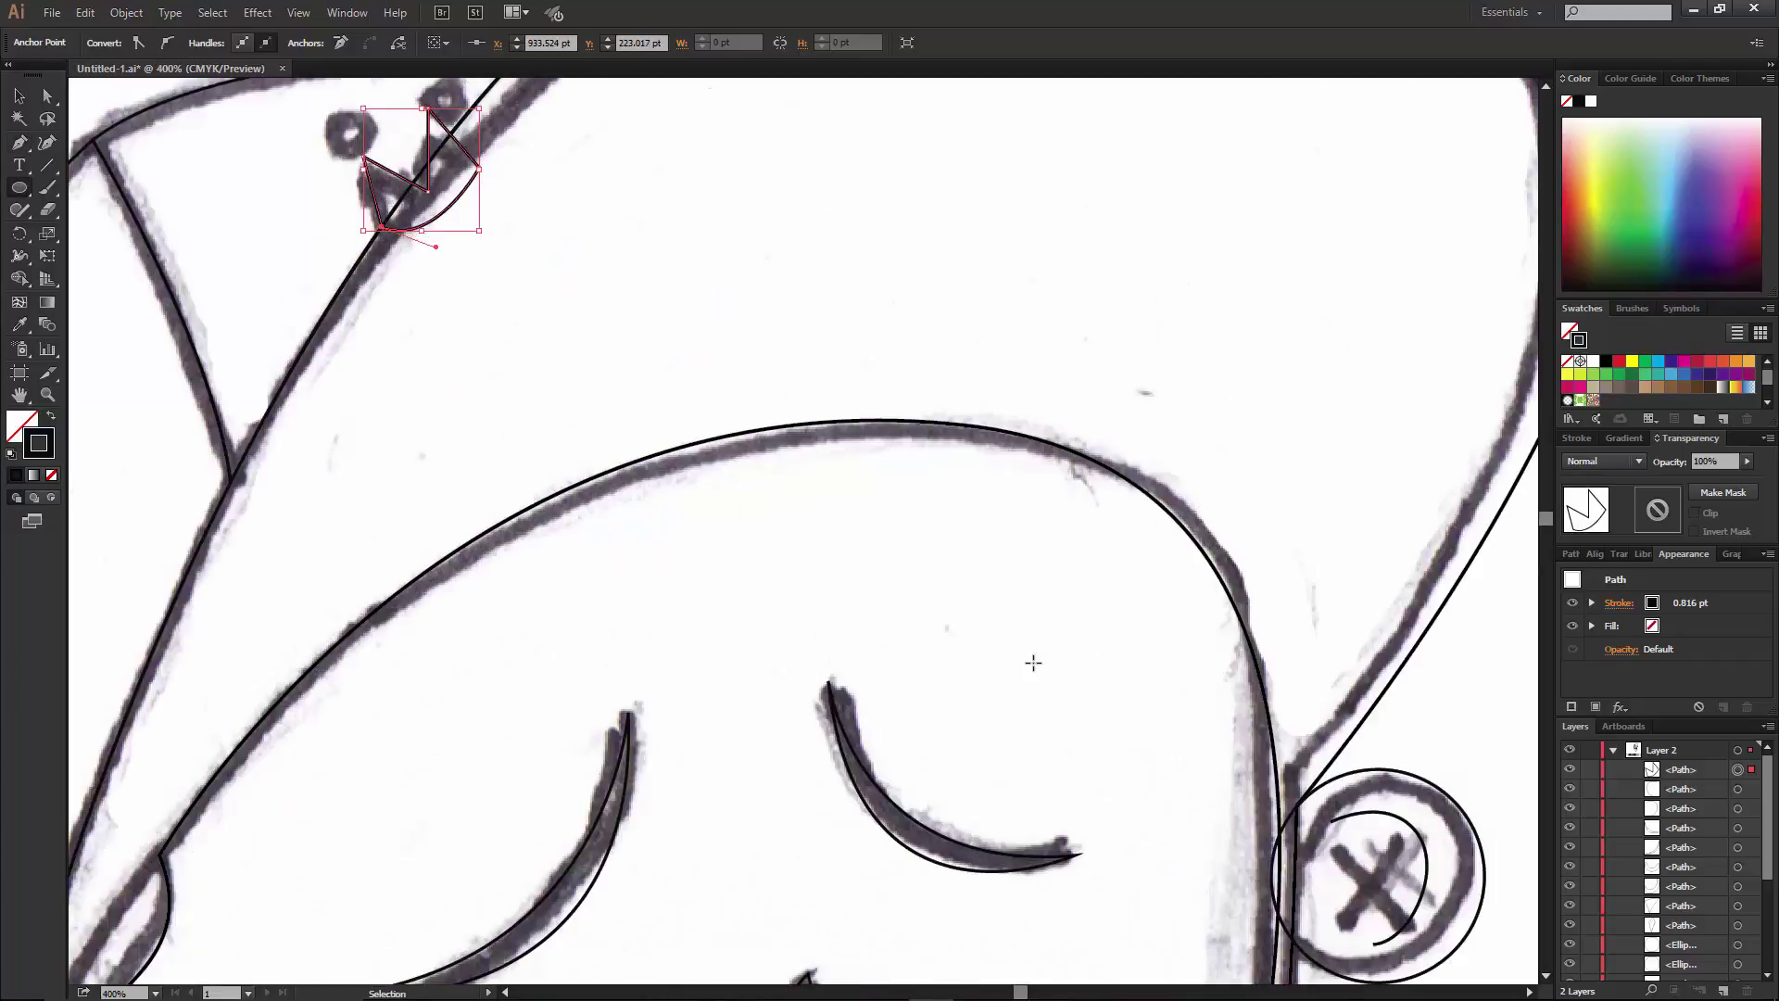
{"action": "scroll", "coordinate": [591, 568], "scroll_direction": "up", "scroll_amount": 1}
{"action": "scroll", "coordinate": [567, 563], "scroll_direction": "up", "scroll_amount": 2}
{"action": "scroll", "coordinate": [566, 564], "scroll_direction": "down", "scroll_amount": 2}
{"action": "scroll", "coordinate": [567, 563], "scroll_direction": "up", "scroll_amount": 1}
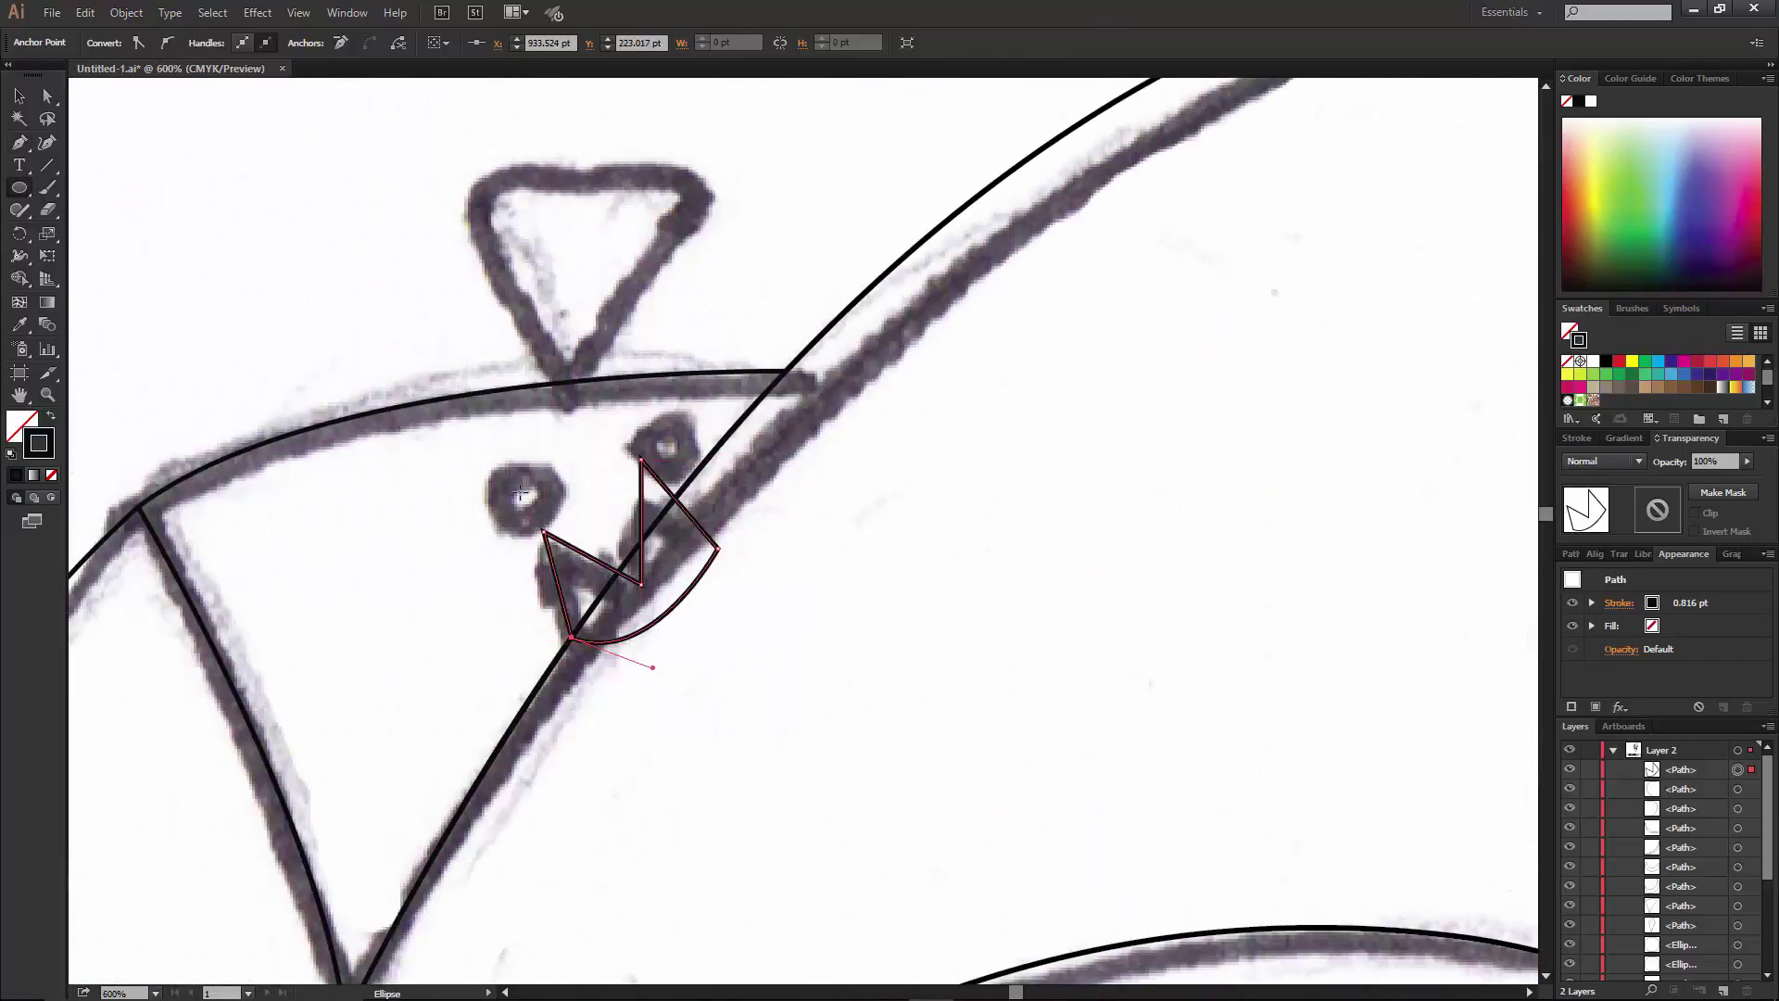
{"action": "mouse_move", "coordinate": [522, 450]}
{"action": "left_mouse_down"}
{"action": "mouse_move", "coordinate": [568, 496]}
{"action": "mouse_move", "coordinate": [523, 494]}
{"action": "mouse_move", "coordinate": [636, 423]}
{"action": "left_mouse_up"}
{"action": "scroll", "coordinate": [693, 529], "scroll_direction": "up", "scroll_amount": 1}
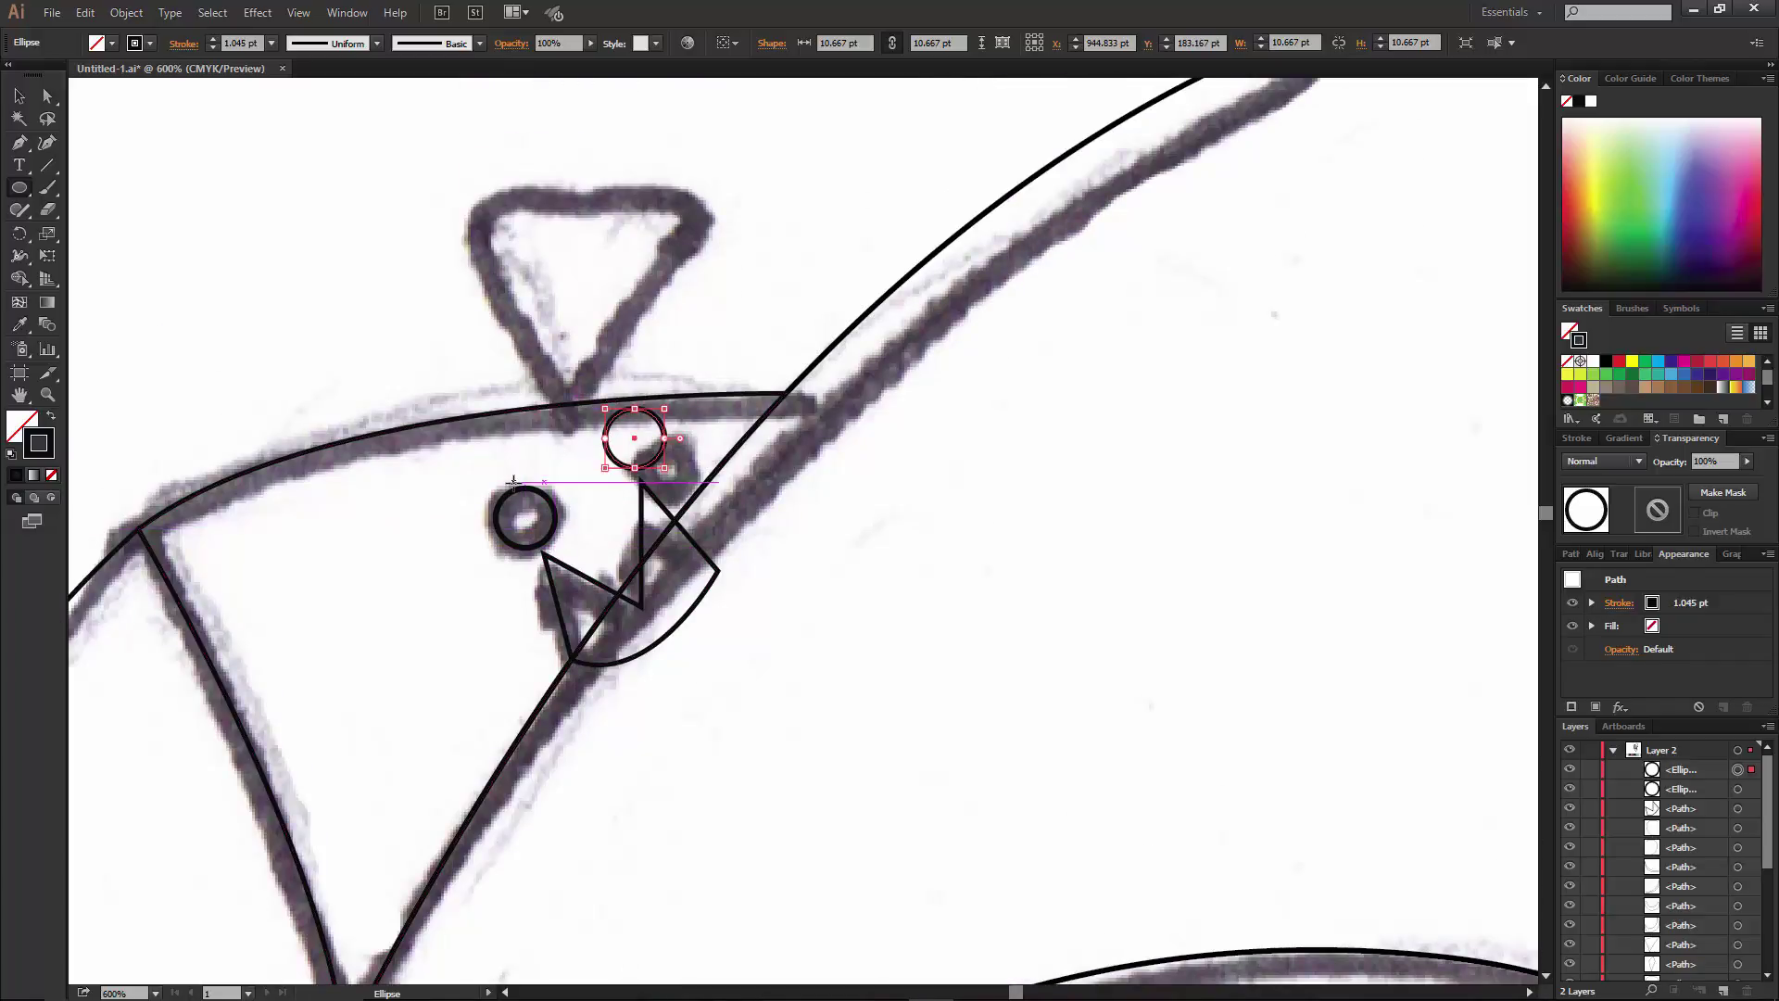
Pen-trace the triangle above the emblem and close its outline.
{"action": "key", "text": "p"}
{"action": "left_click", "coordinate": [567, 404]}
{"action": "left_click", "coordinate": [712, 215]}
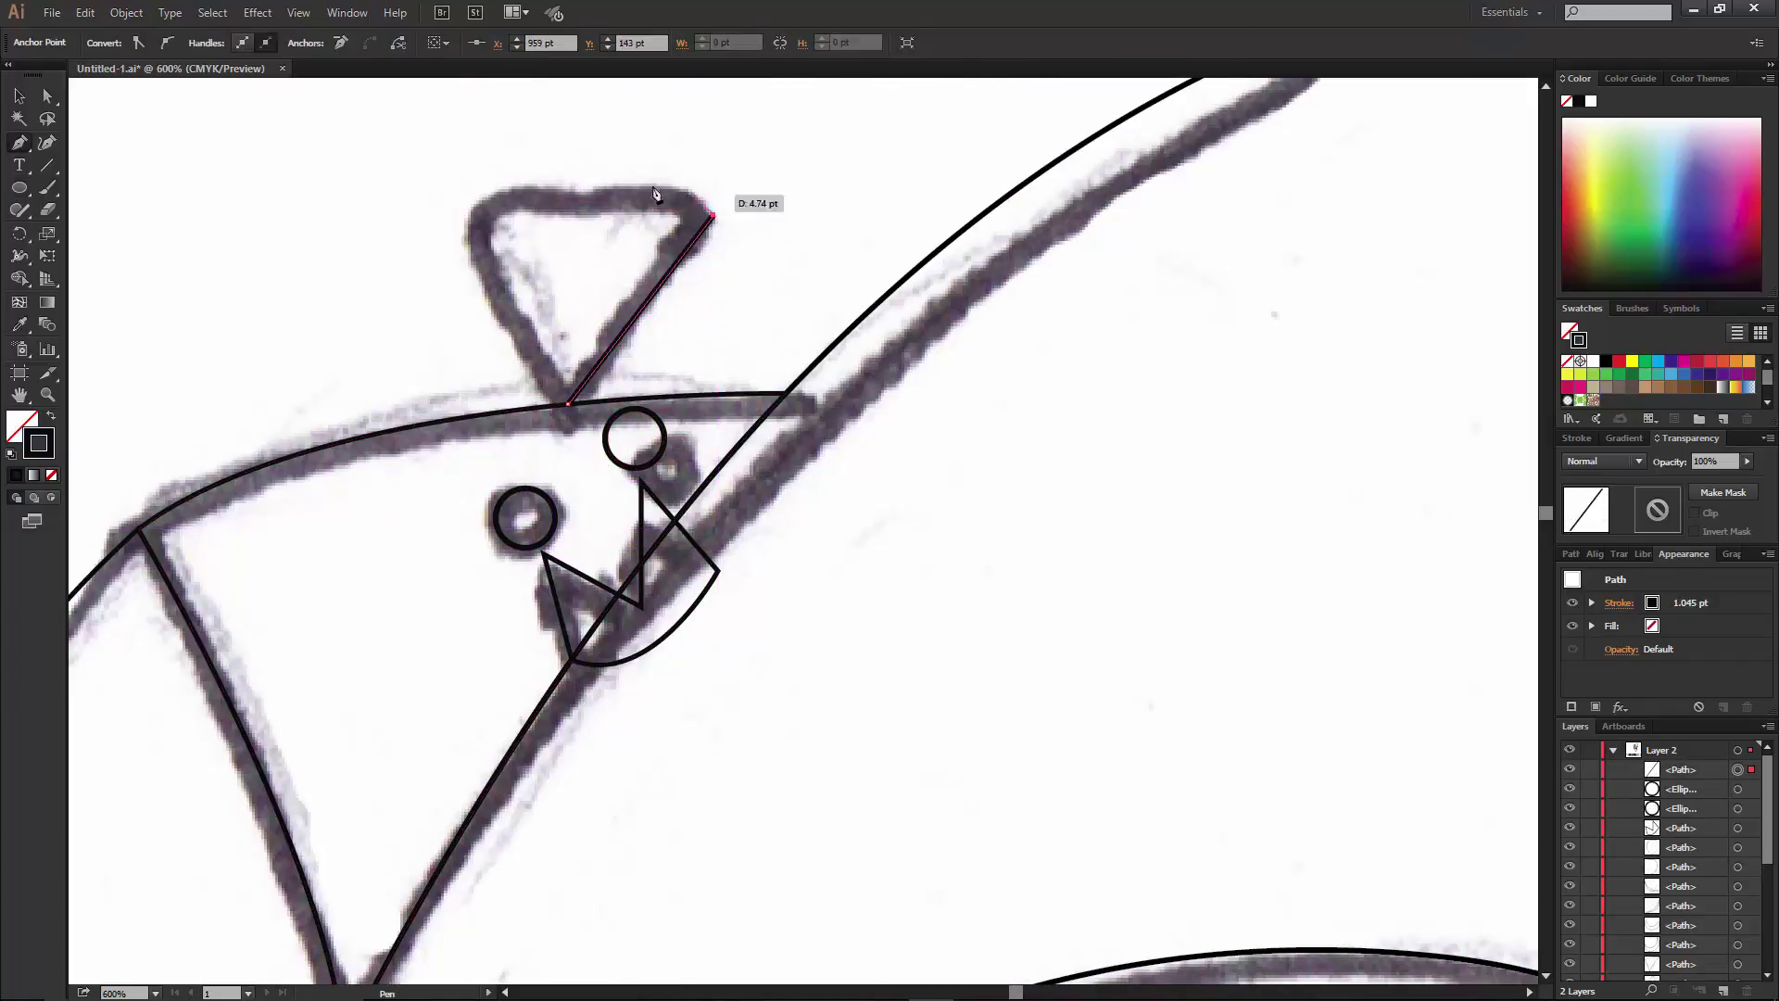
{"action": "left_click_drag", "start_coordinate": [472, 228], "coordinate": [390, 286]}
{"action": "left_click", "coordinate": [472, 230]}
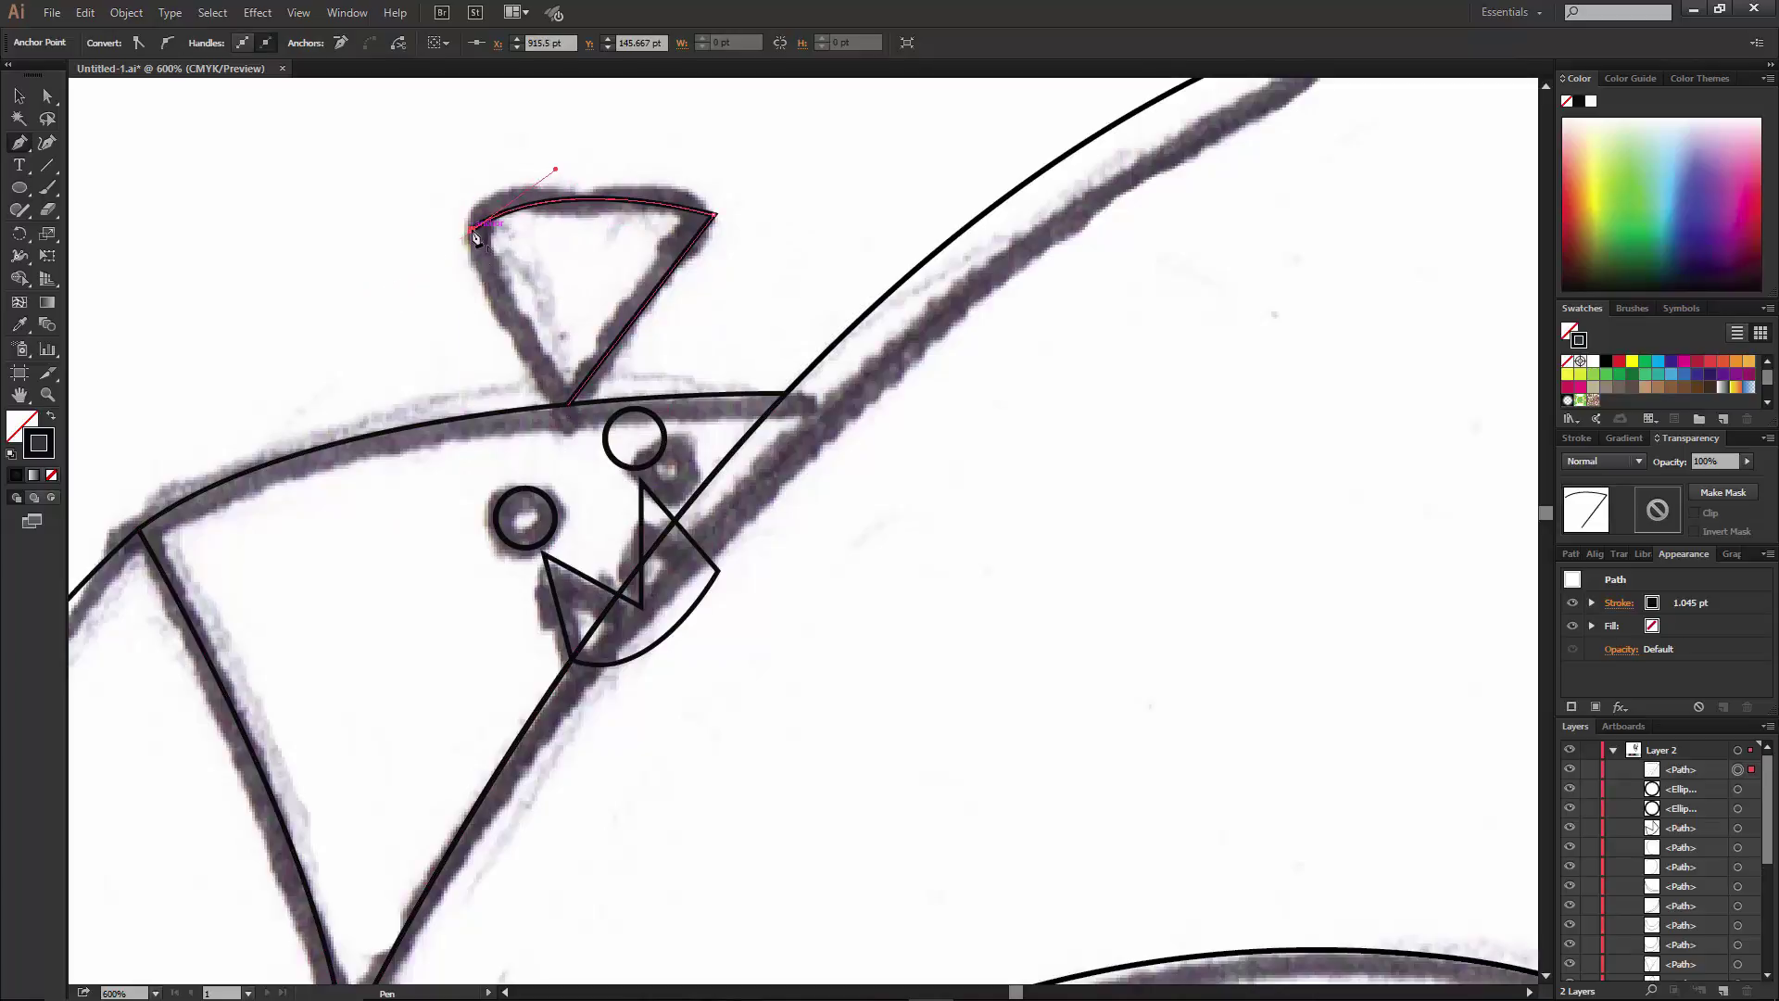
{"action": "left_click", "coordinate": [568, 405]}
{"action": "scroll", "coordinate": [605, 410], "scroll_direction": "down", "scroll_amount": 5}
{"action": "key", "text": "ctrl+minus"}
{"action": "scroll", "coordinate": [927, 519], "scroll_direction": "down", "scroll_amount": 5}
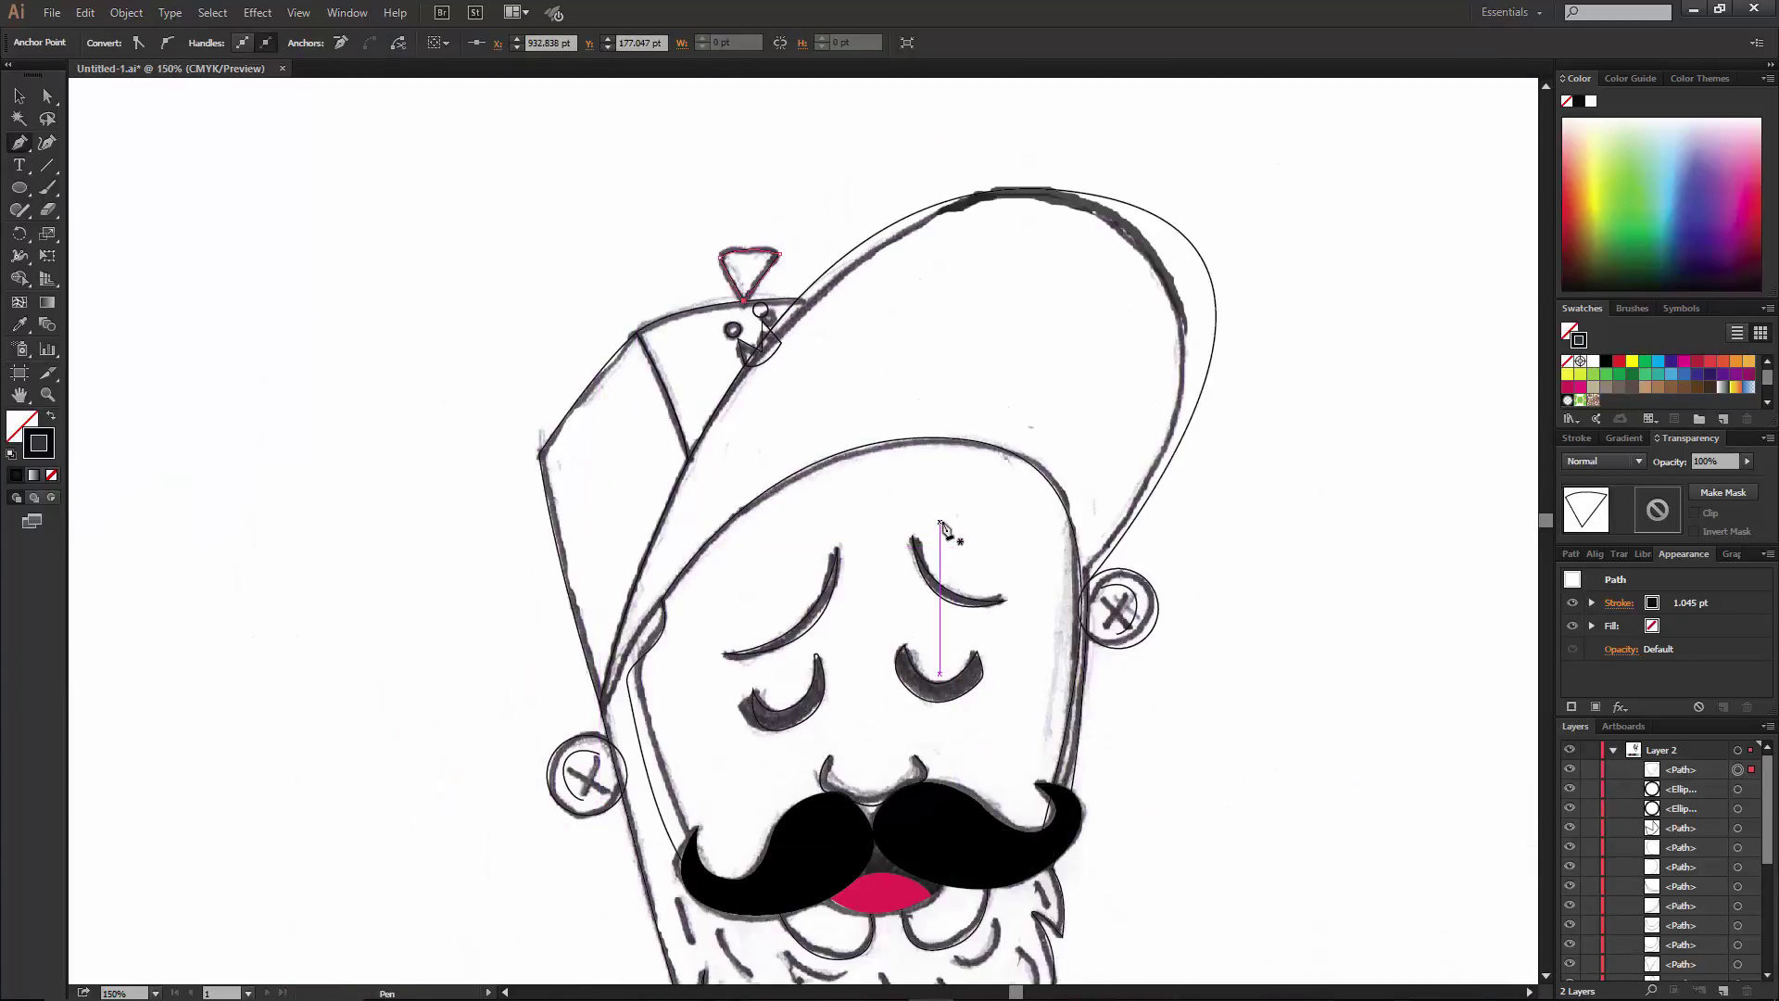
{"action": "scroll", "coordinate": [927, 519], "scroll_direction": "down", "scroll_amount": 5}
{"action": "scroll", "coordinate": [927, 519], "scroll_direction": "down", "scroll_amount": 5}
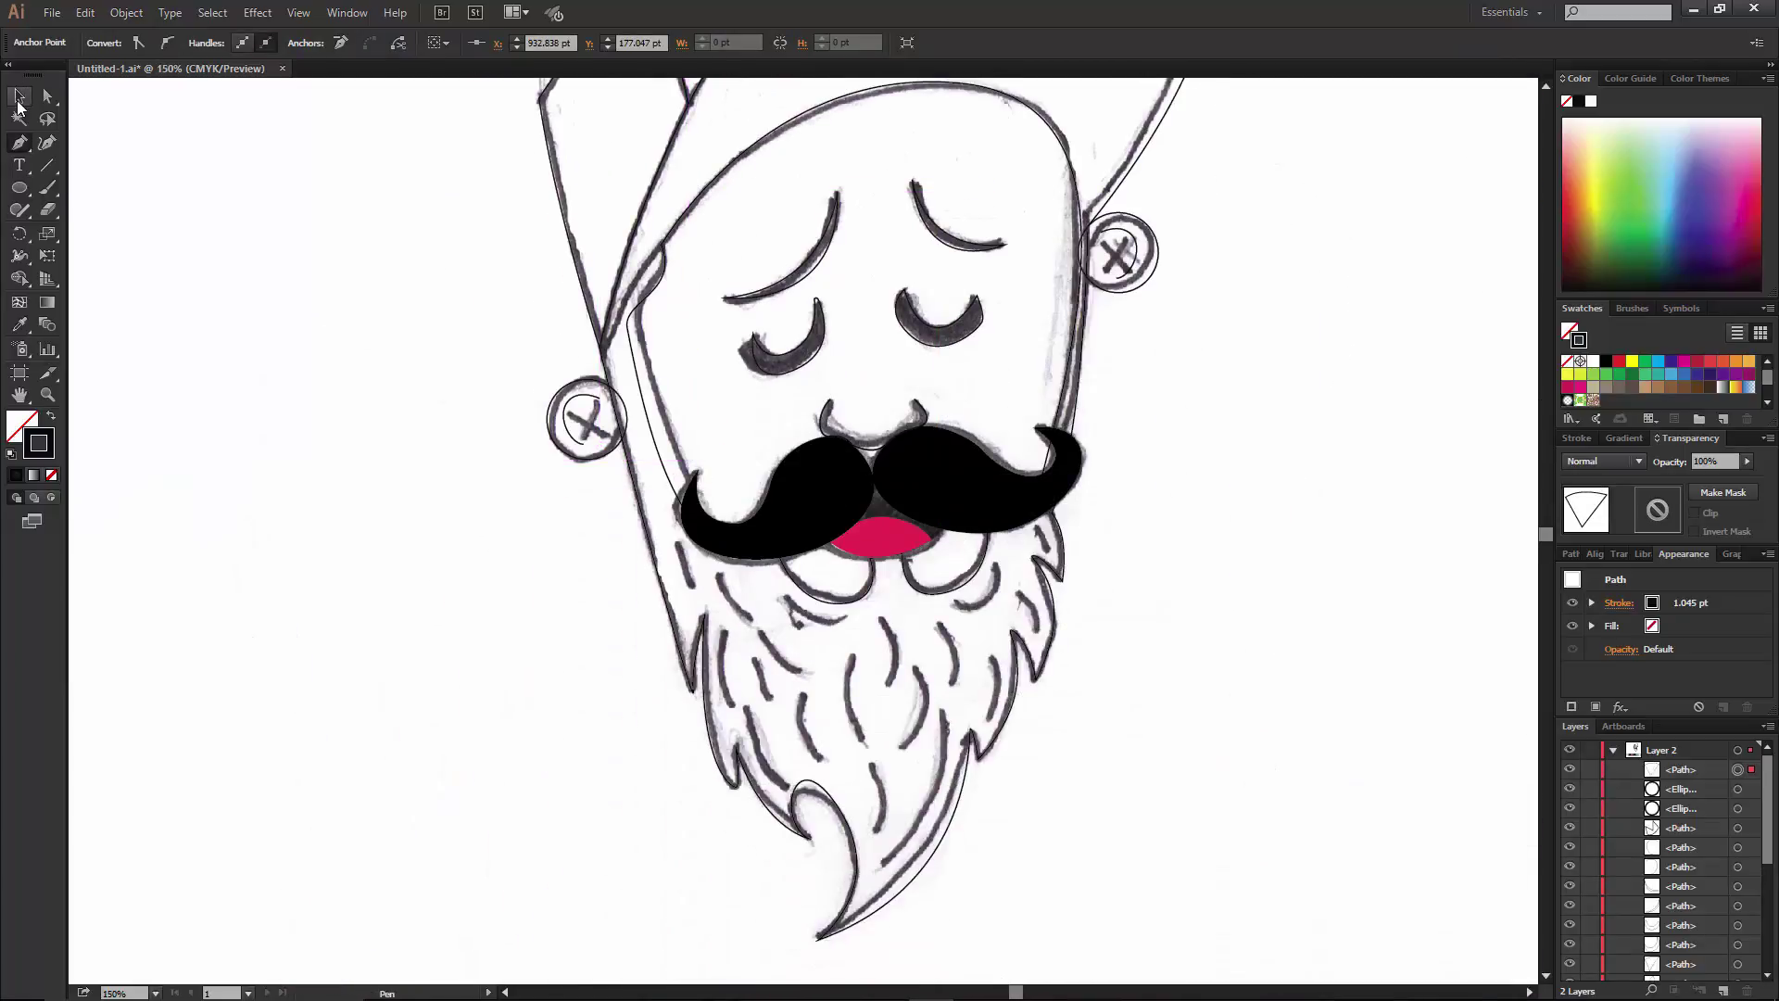
Fill the beard outline with solid black and send it behind the face lines.
{"action": "left_click", "coordinate": [19, 95]}
{"action": "left_click", "coordinate": [675, 489]}
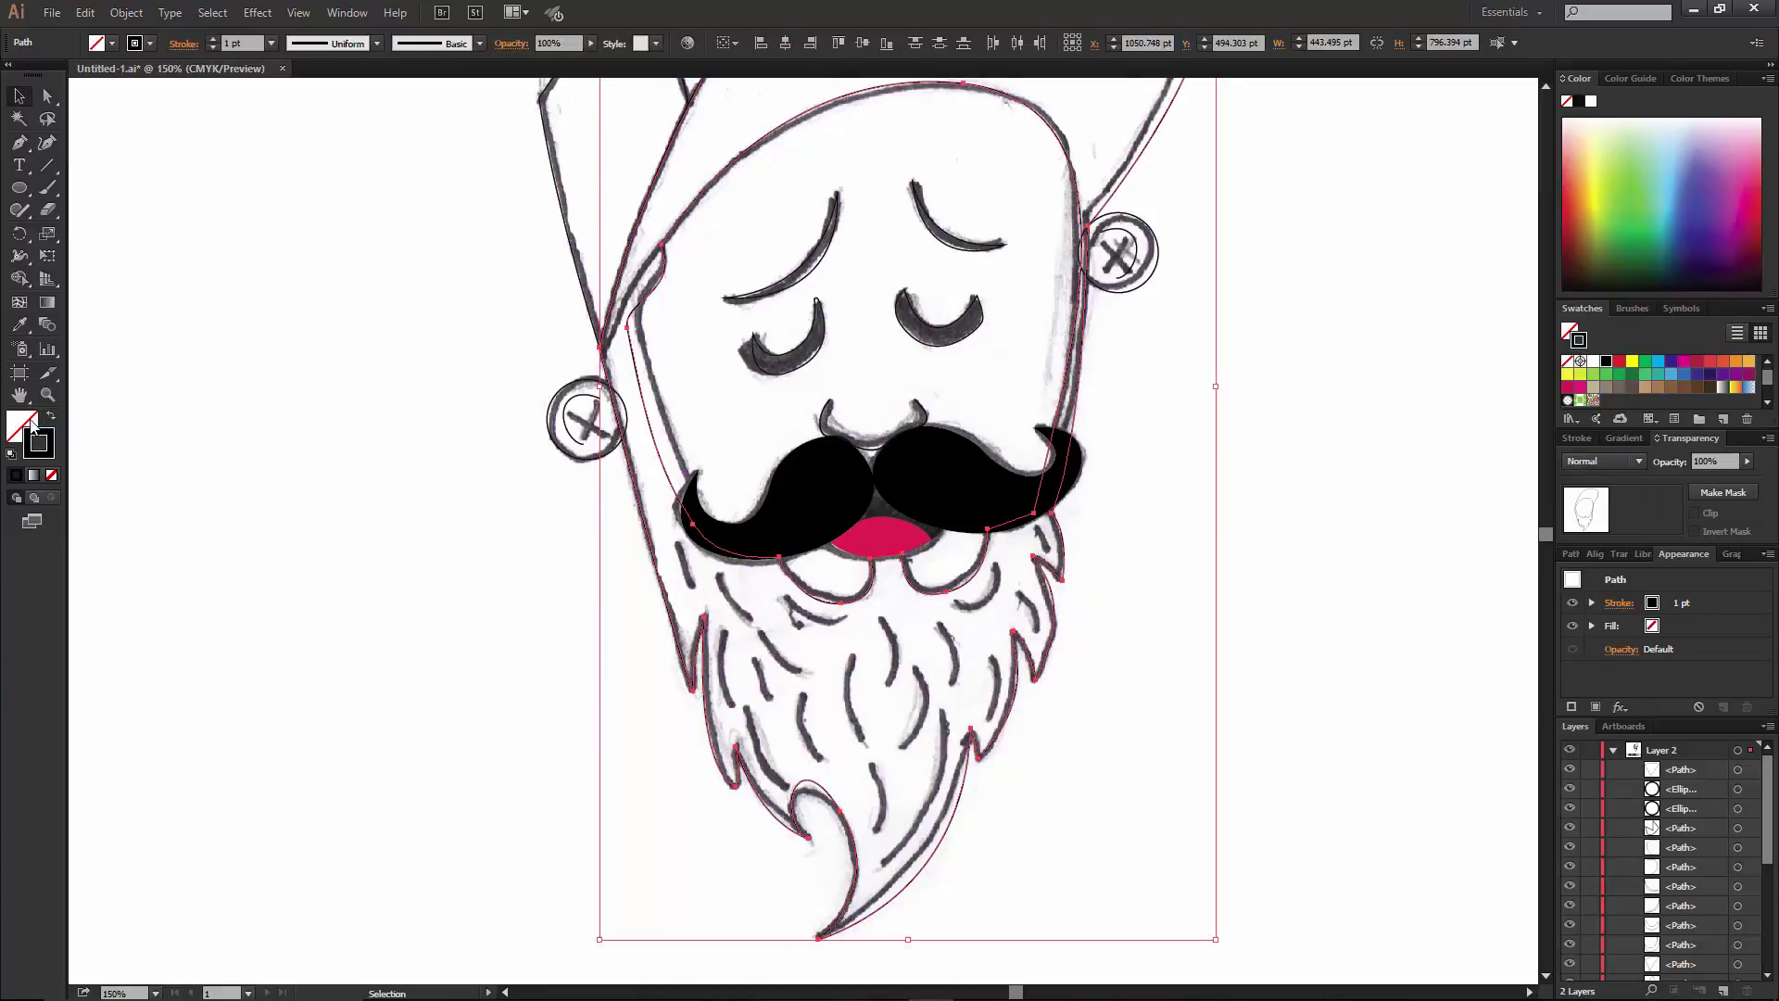
{"action": "left_click", "coordinate": [15, 477]}
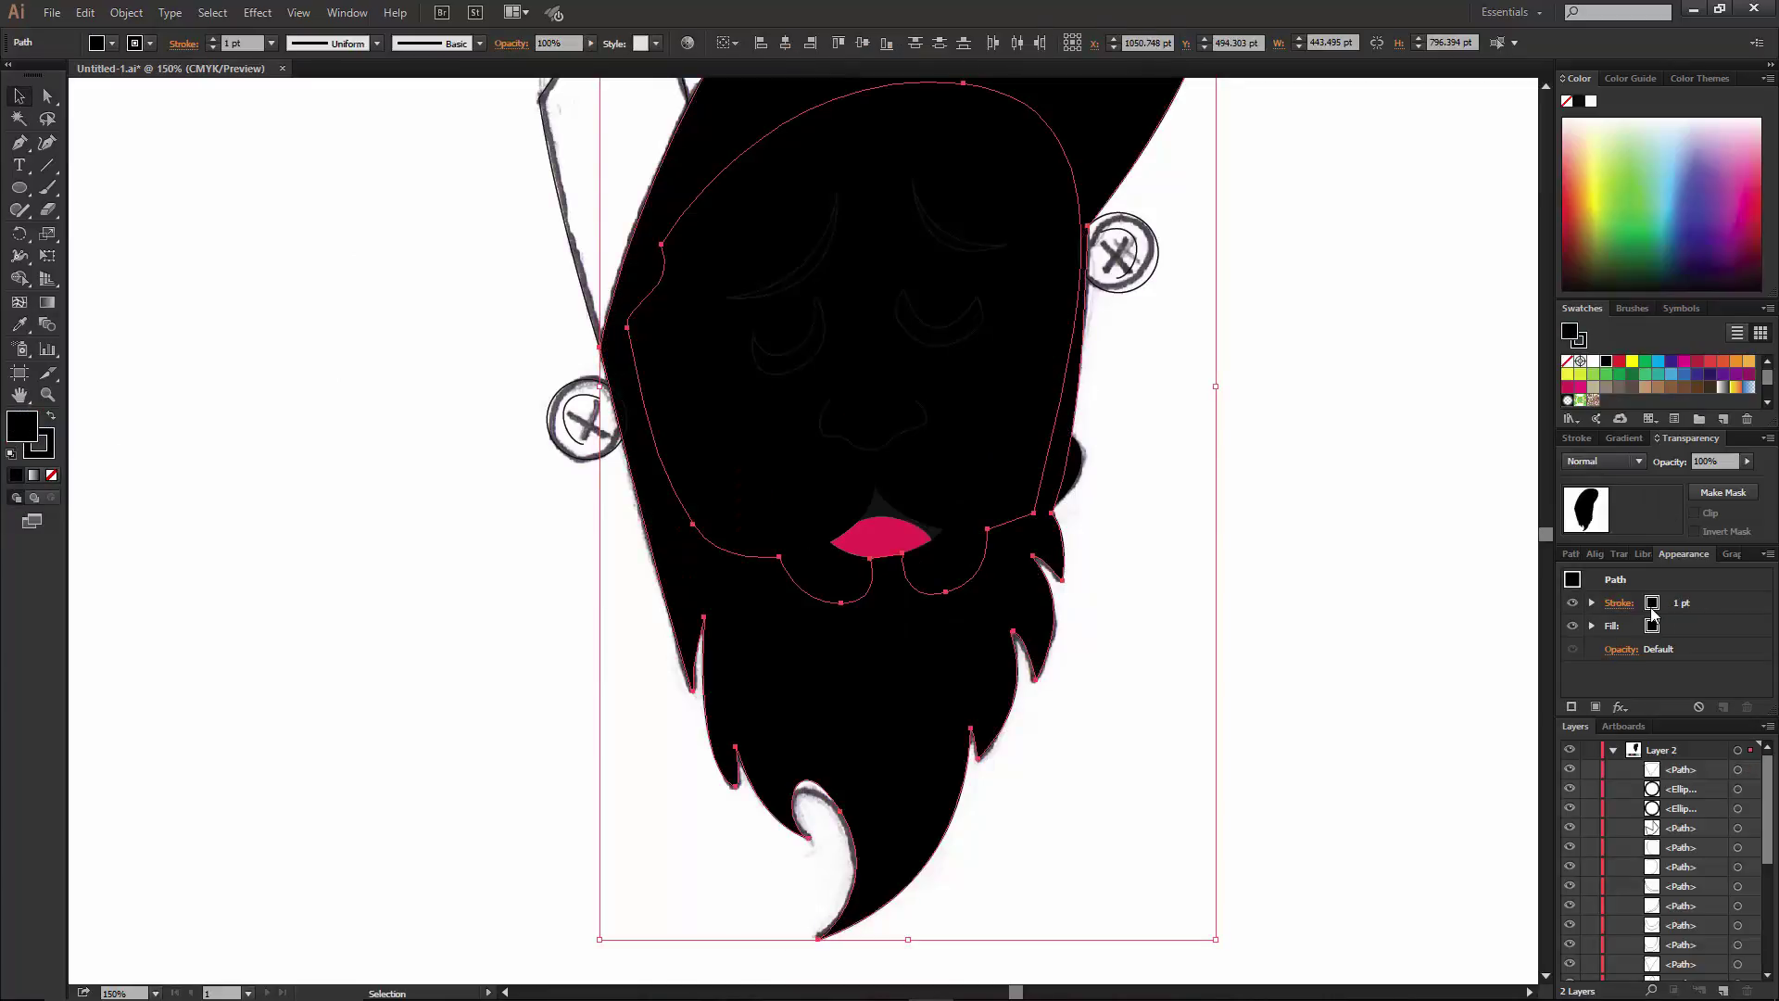
{"action": "left_click", "coordinate": [1588, 558]}
{"action": "key", "text": "ctrl+shift+bracketleft"}
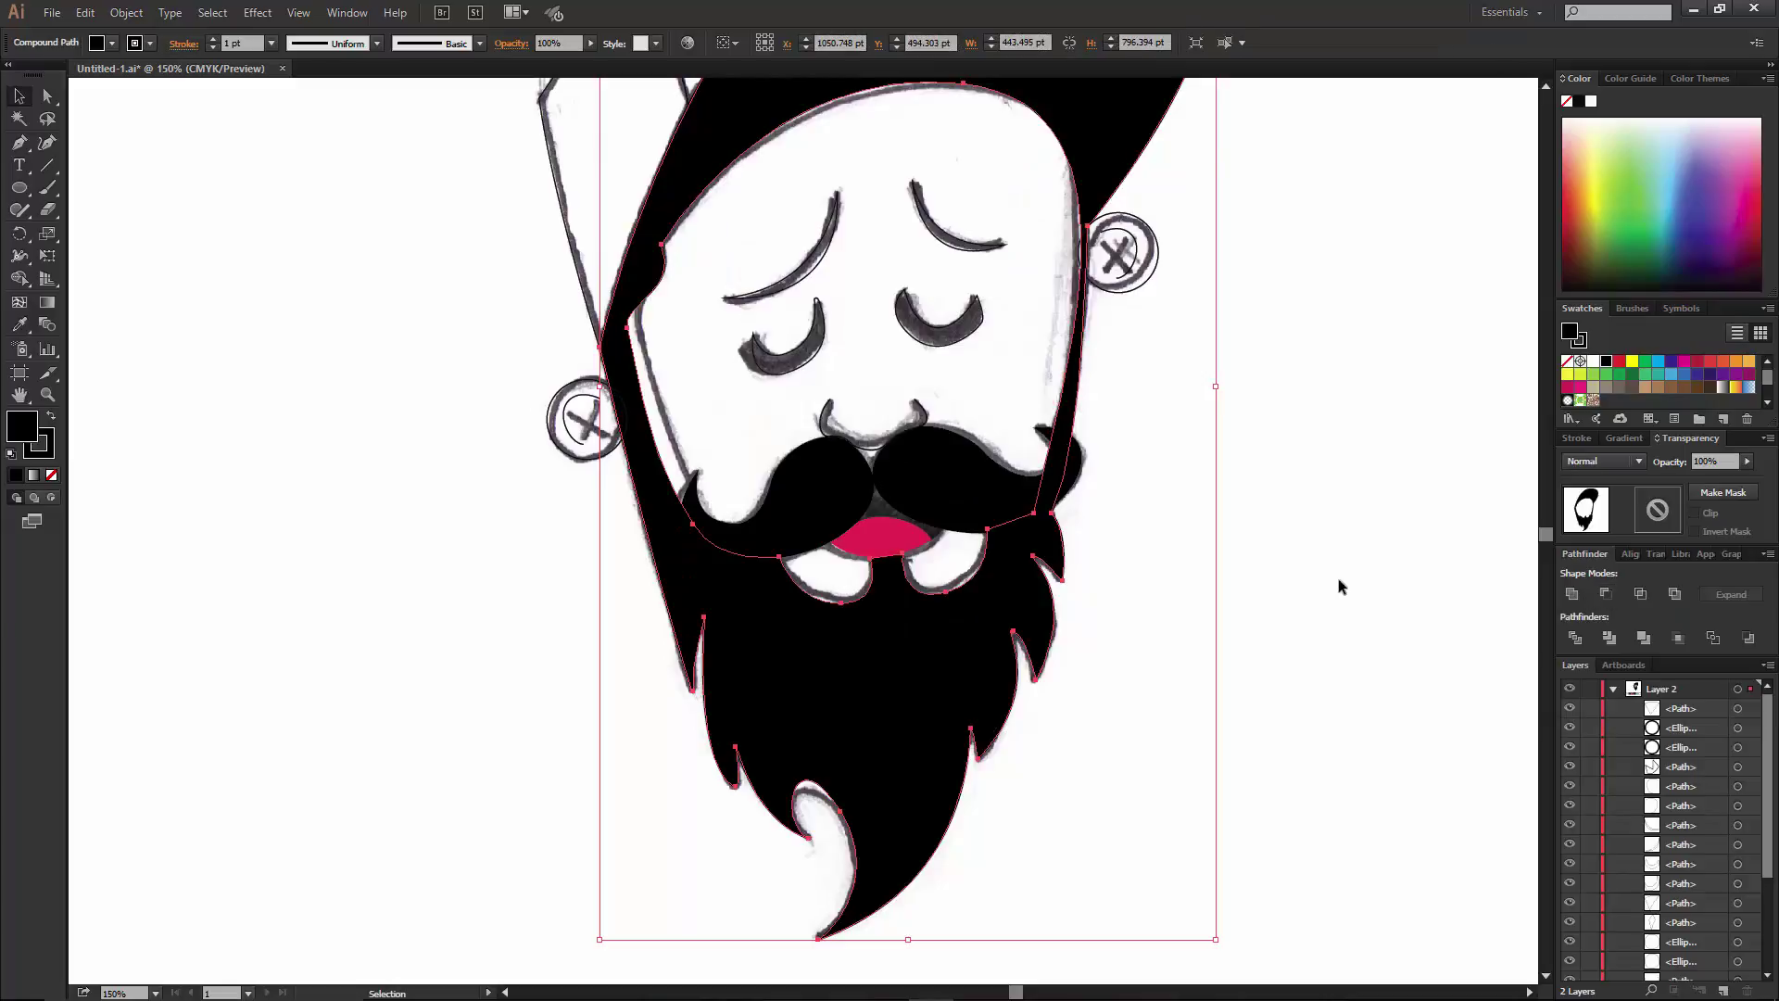
{"action": "left_click", "coordinate": [1339, 578]}
{"action": "scroll", "coordinate": [1339, 579], "scroll_direction": "up", "scroll_amount": 5}
{"action": "scroll", "coordinate": [1338, 578], "scroll_direction": "up", "scroll_amount": 1}
{"action": "left_click", "coordinate": [31, 151]}
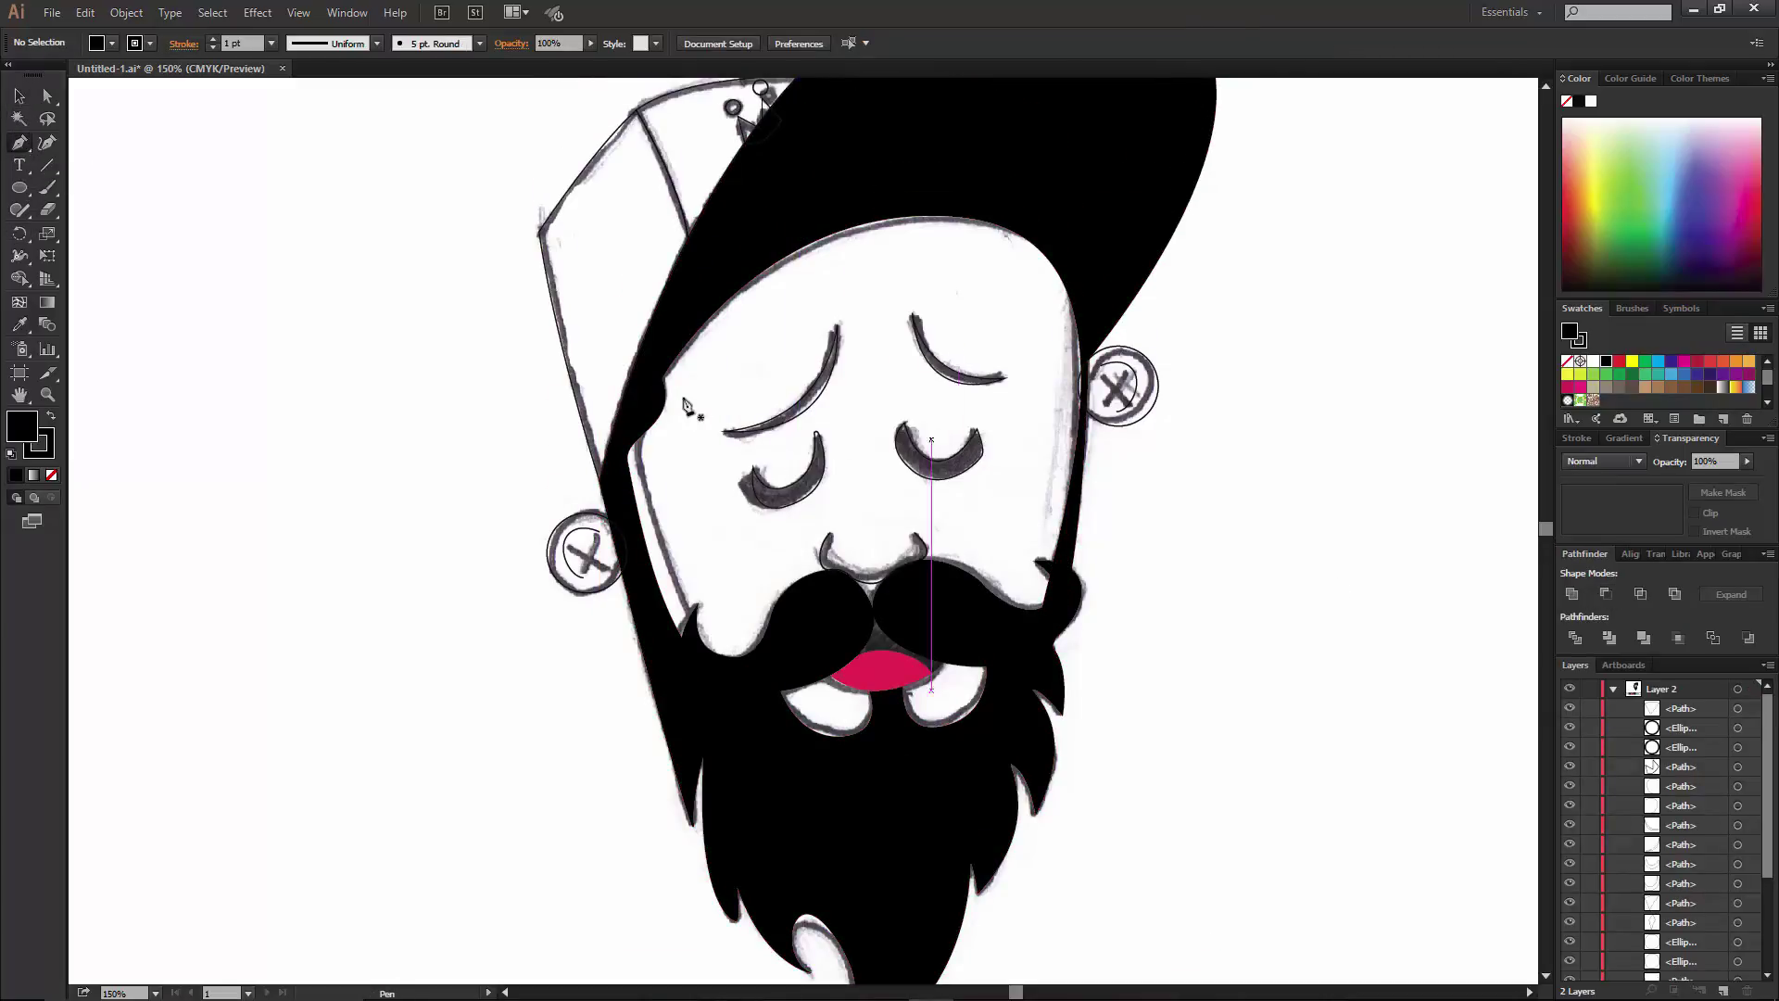
Set the fill colour to a light blue in the Color Picker.
{"action": "double_click", "coordinate": [22, 427]}
{"action": "type", "text": "ffffff"}
{"action": "left_click_drag", "start_coordinate": [1140, 269], "coordinate": [1046, 394]}
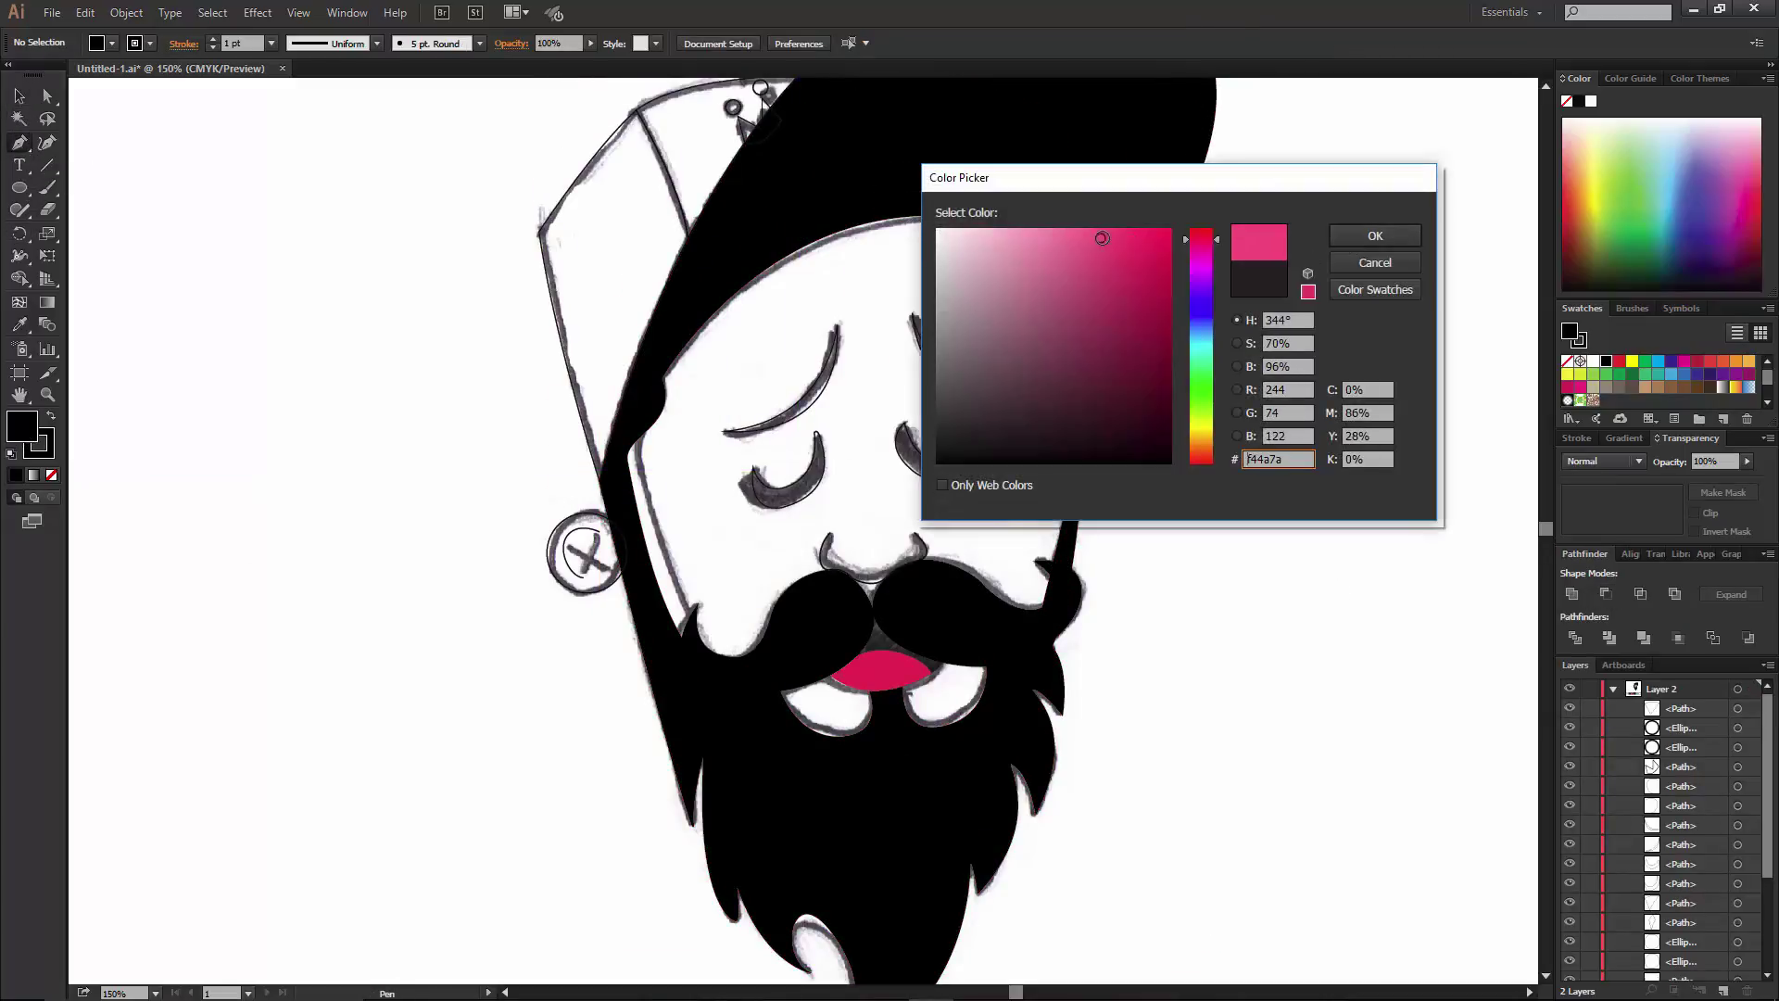
{"action": "mouse_move", "coordinate": [1201, 239]}
{"action": "left_mouse_down"}
{"action": "mouse_move", "coordinate": [1207, 365]}
{"action": "mouse_move", "coordinate": [1207, 335]}
{"action": "left_mouse_up"}
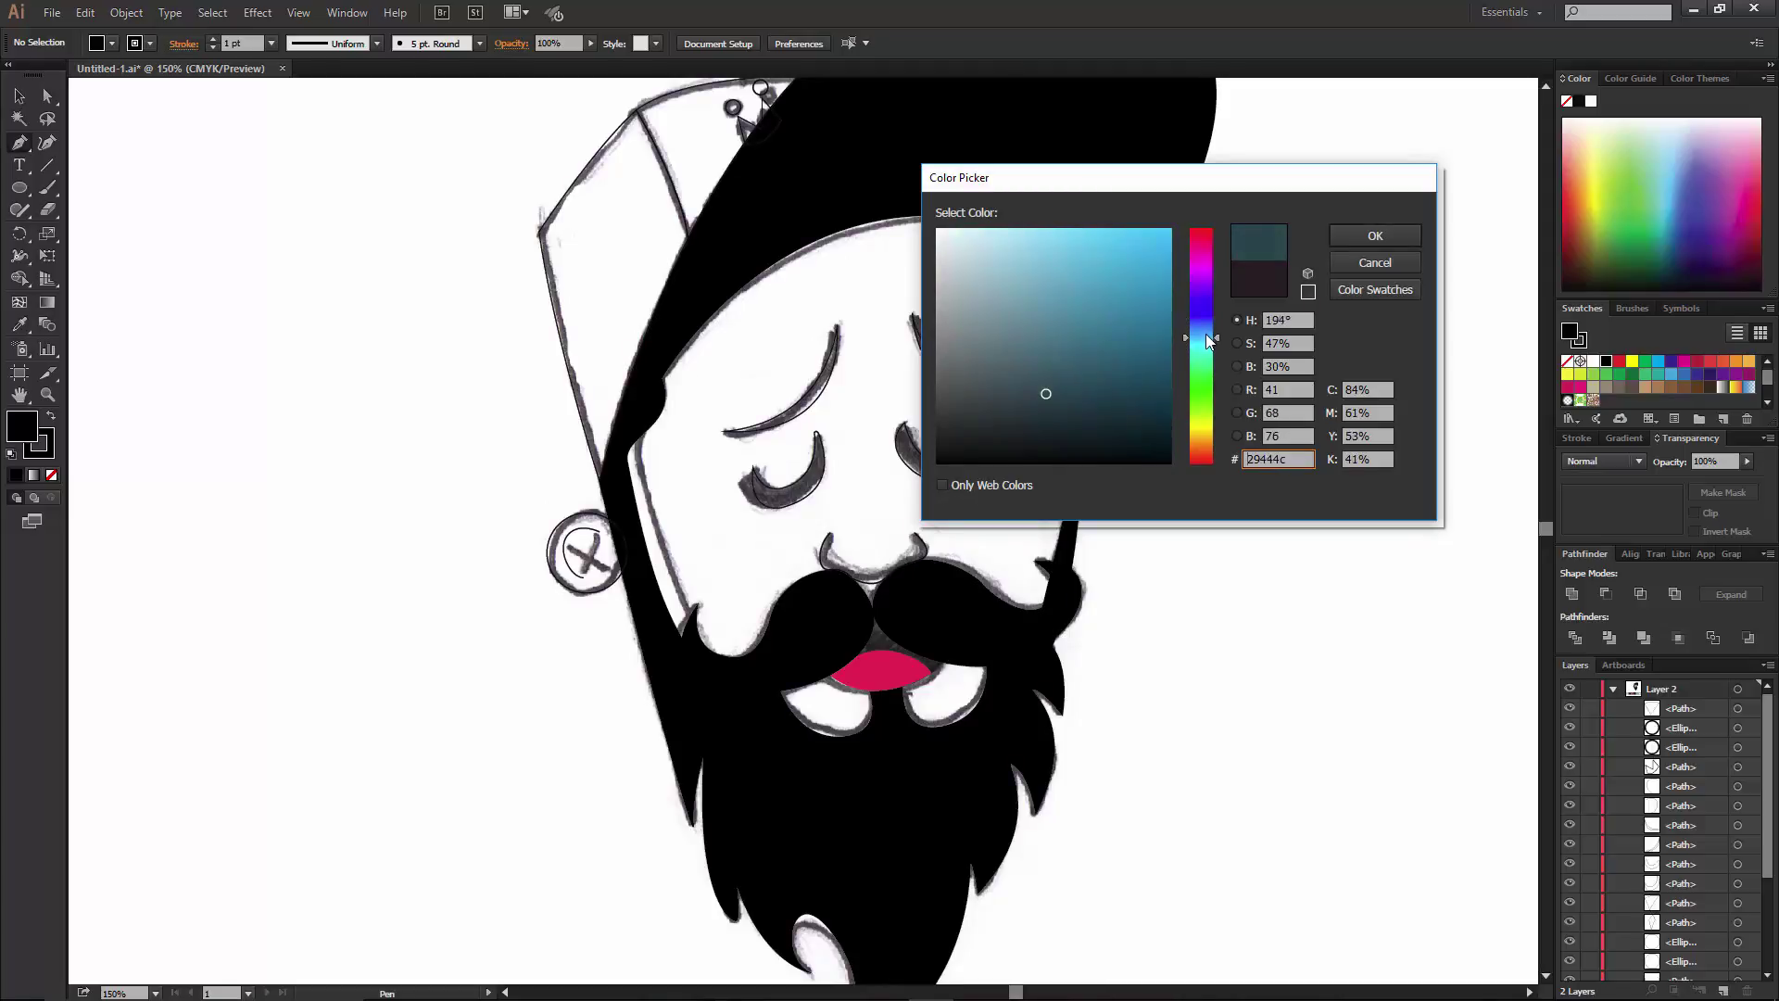
{"action": "left_click", "coordinate": [1042, 247]}
{"action": "left_click", "coordinate": [1375, 235]}
Pen-trace the face outline along the cap brim and down the right side.
{"action": "left_click", "coordinate": [614, 465]}
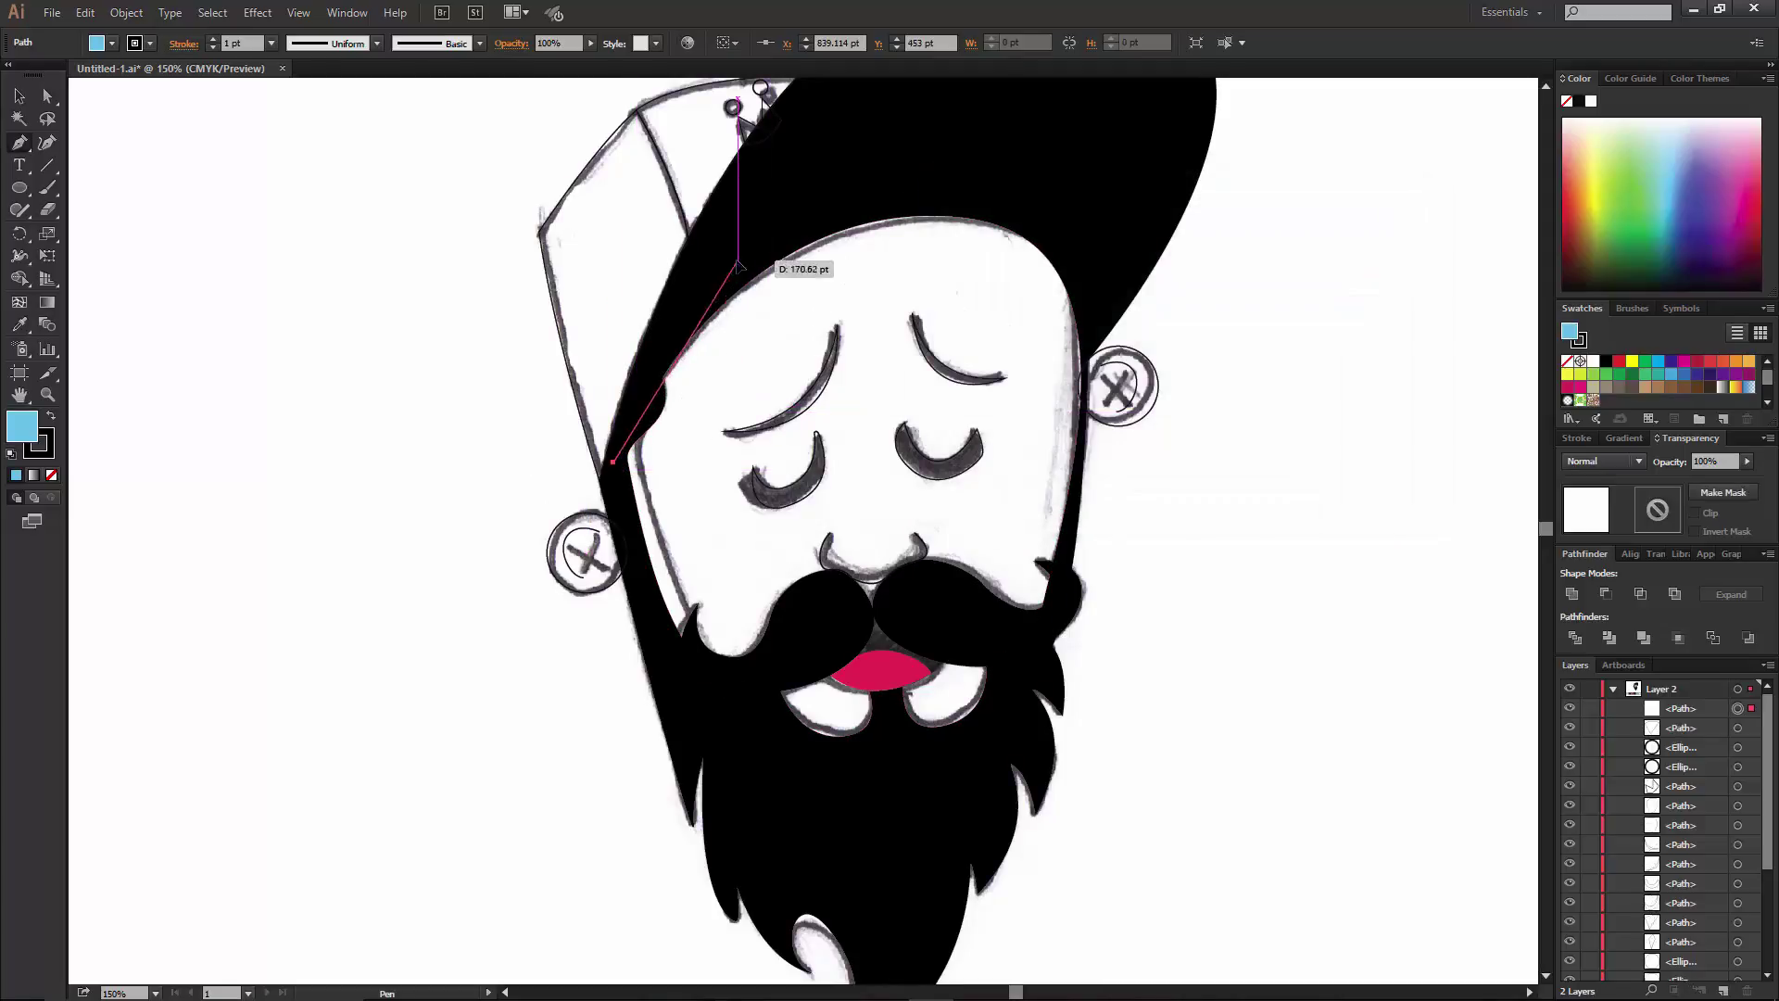
{"action": "left_click_drag", "start_coordinate": [1054, 201], "coordinate": [1139, 239]}
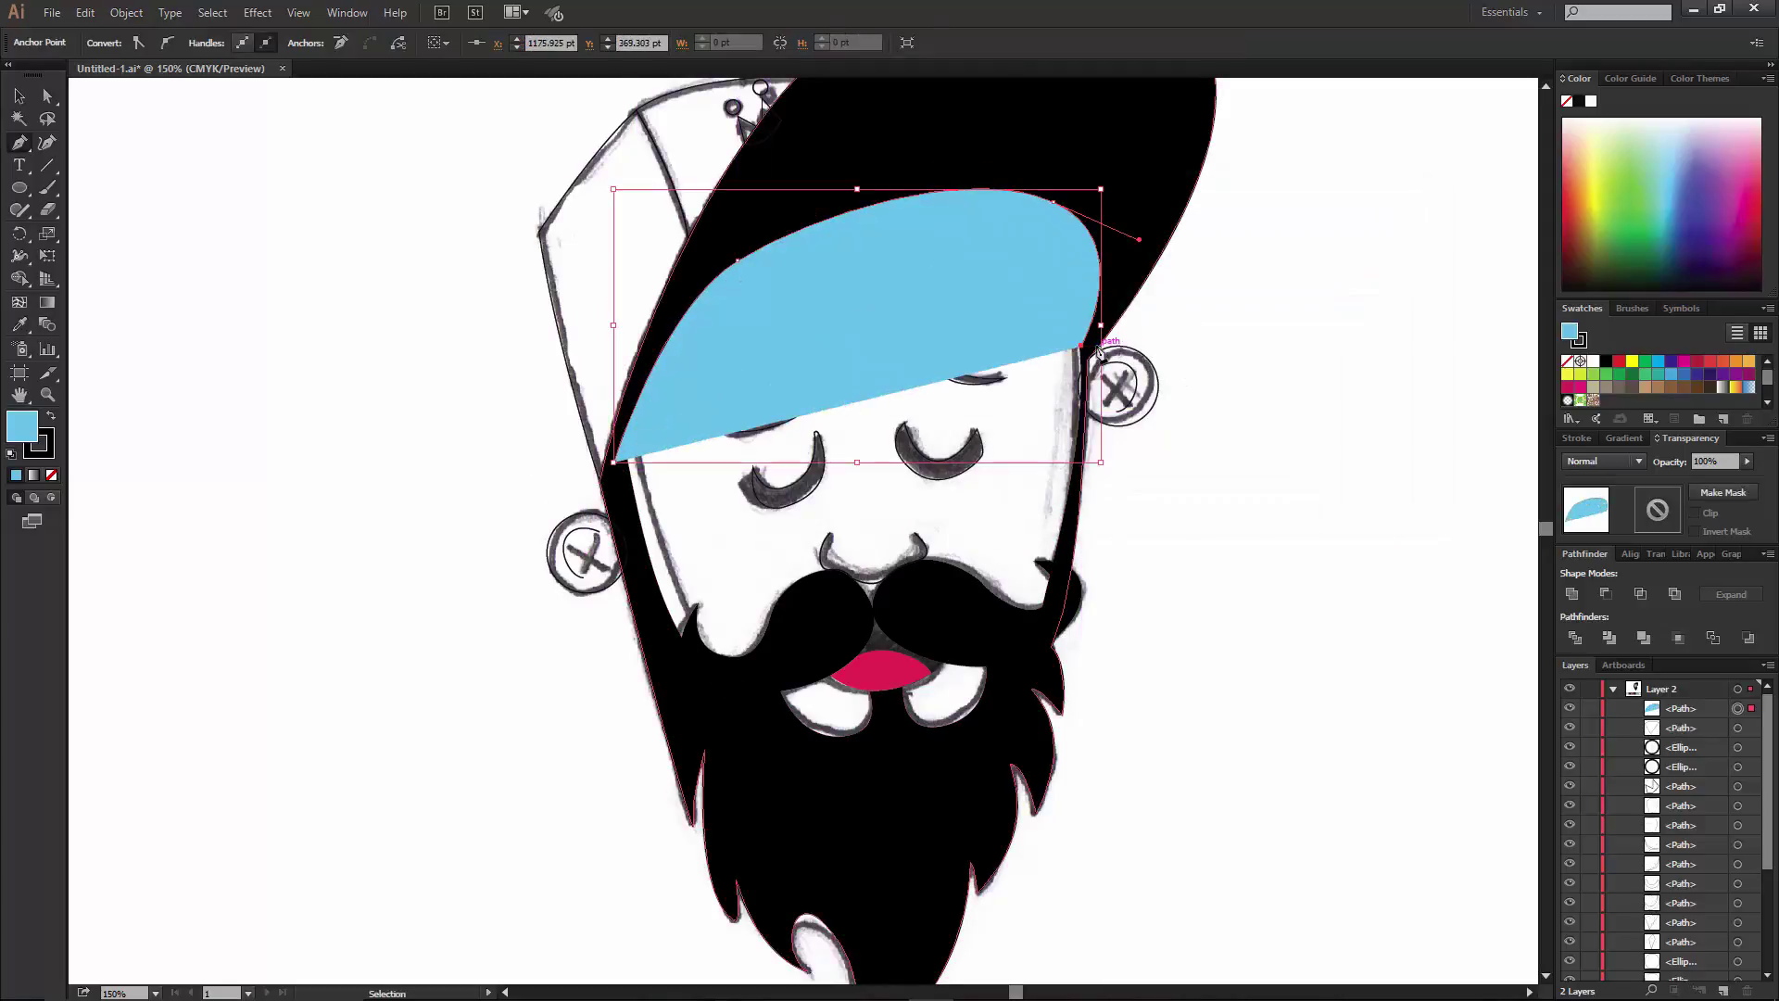
{"action": "key", "text": "ctrl+plus"}
{"action": "key", "text": "ctrl+plus"}
{"action": "key", "text": "ctrl+plus"}
{"action": "scroll", "coordinate": [529, 349], "scroll_direction": "right", "scroll_amount": 5}
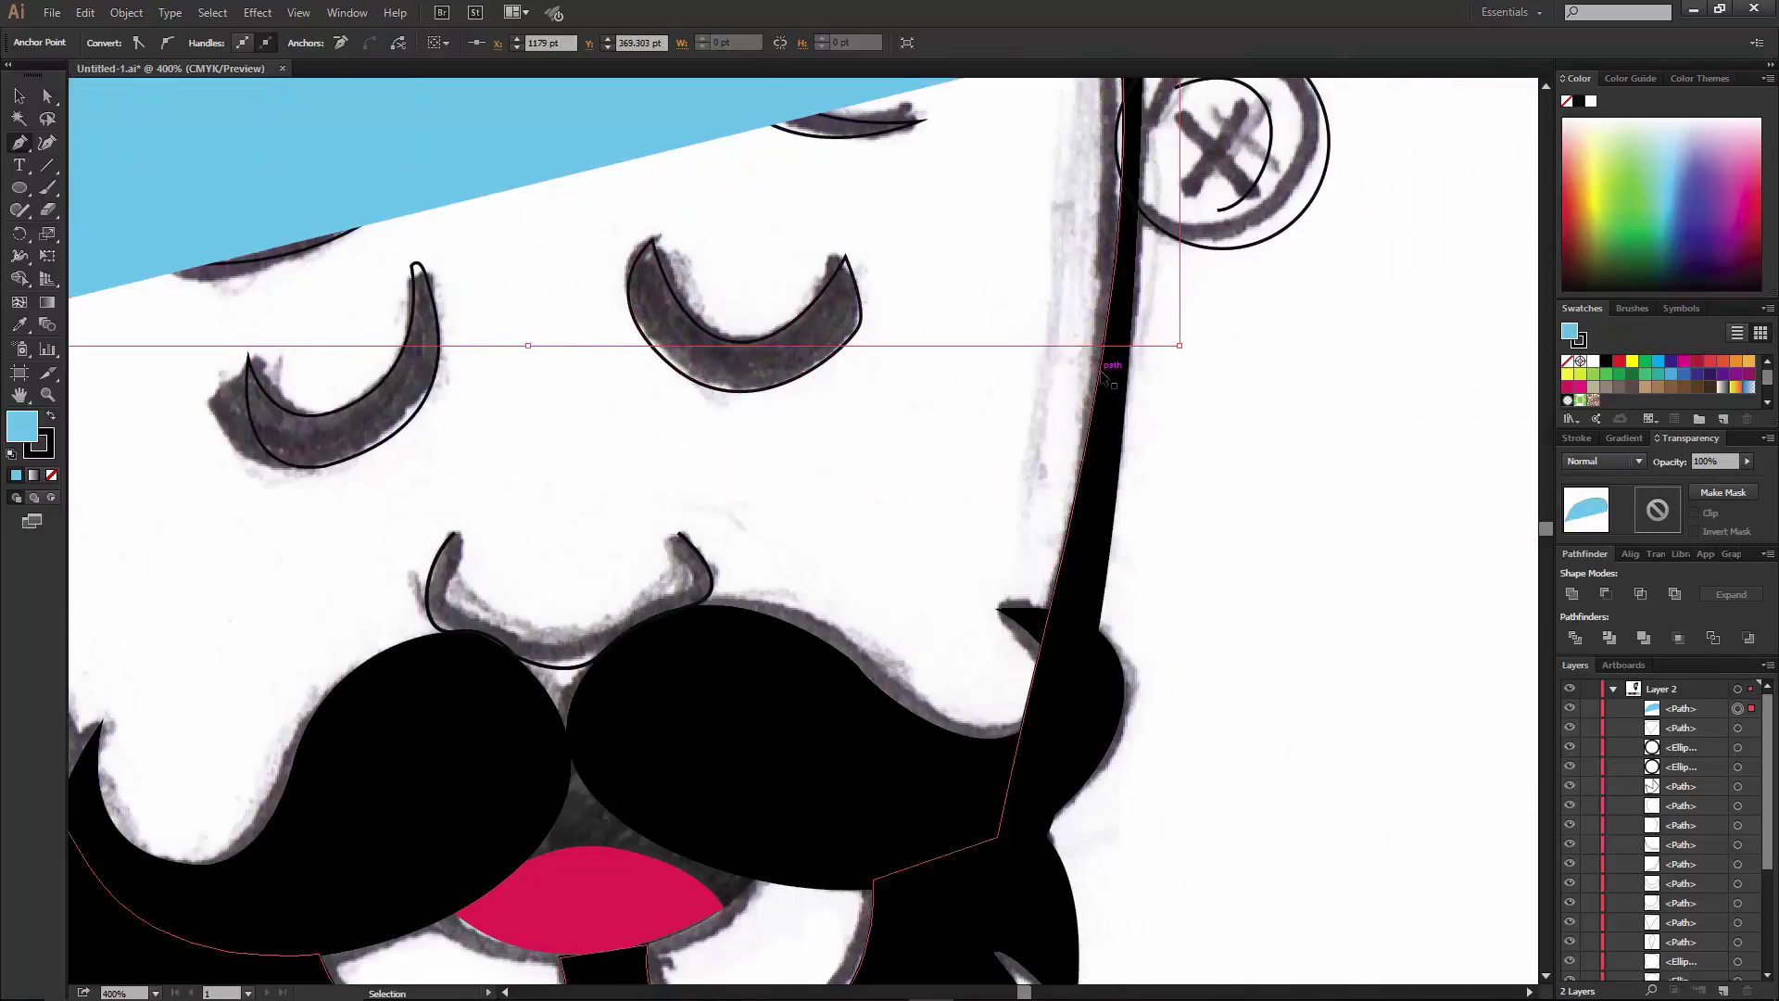
{"action": "scroll", "coordinate": [1064, 468], "scroll_direction": "up", "scroll_amount": 3}
{"action": "left_click_drag", "start_coordinate": [971, 788], "coordinate": [961, 813]}
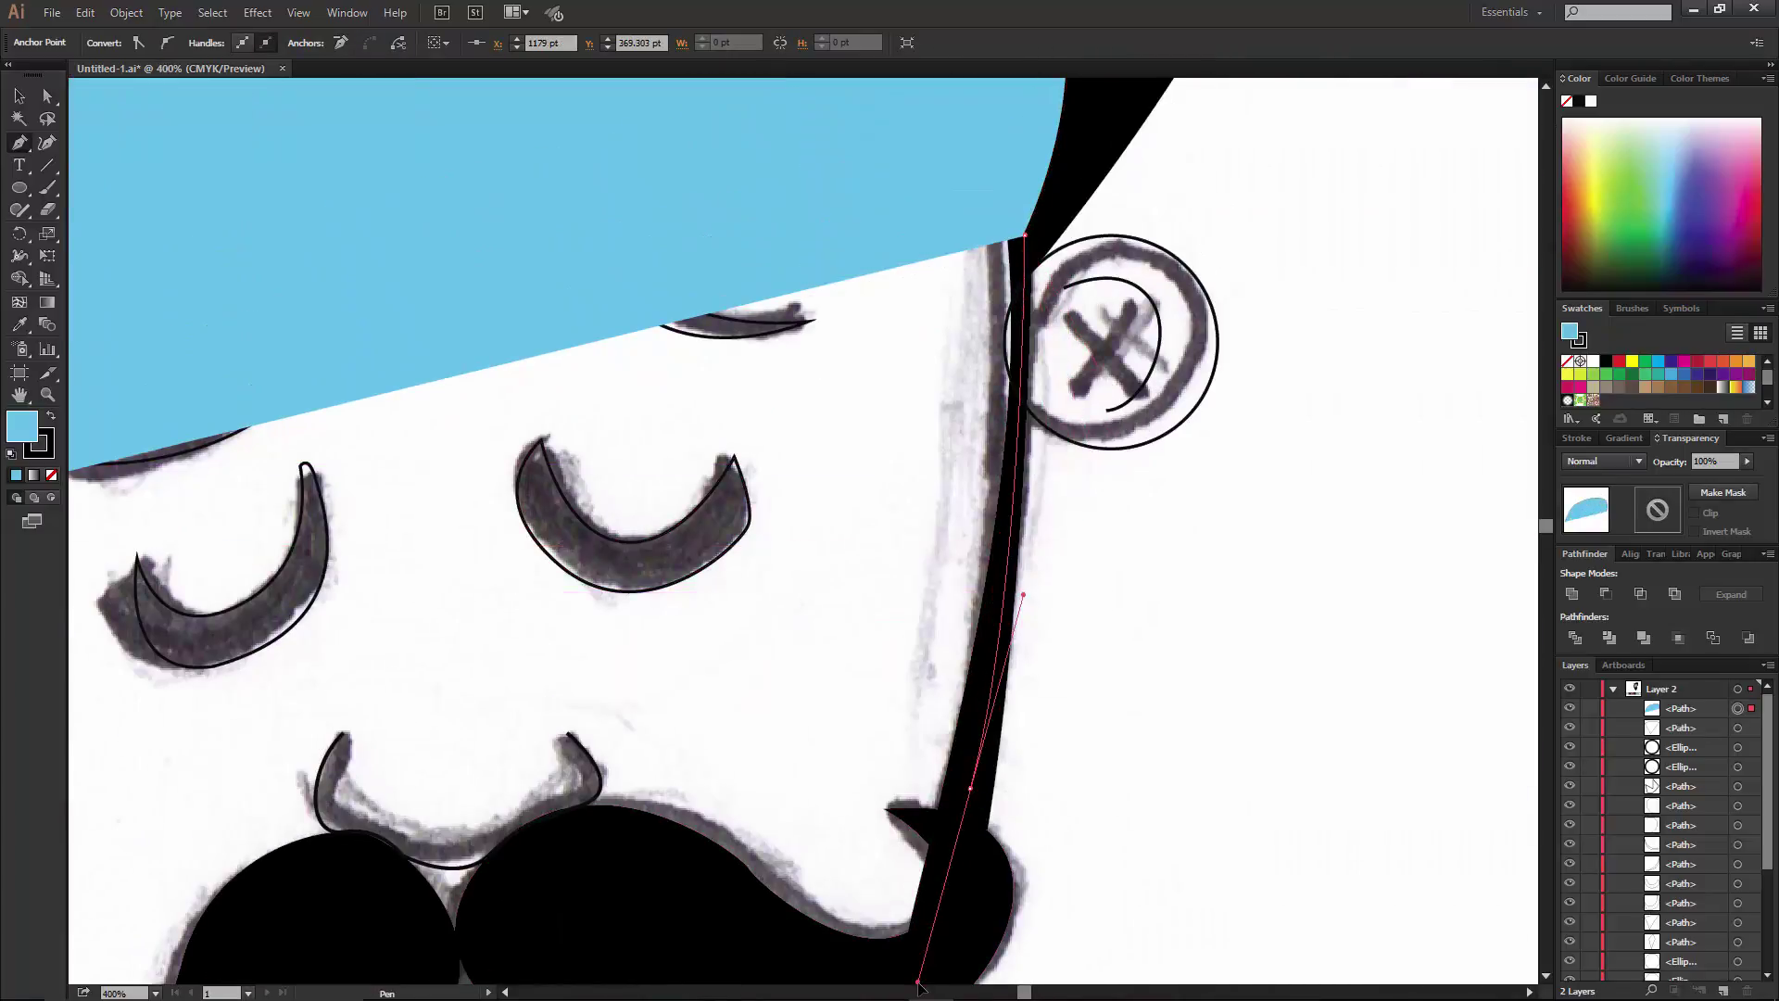
Continue the face outline around the chin and left side, closing it at the top.
{"action": "scroll", "coordinate": [959, 849], "scroll_direction": "down", "scroll_amount": 3}
{"action": "left_click", "coordinate": [673, 909]}
{"action": "scroll", "coordinate": [686, 936], "scroll_direction": "down", "scroll_amount": 3}
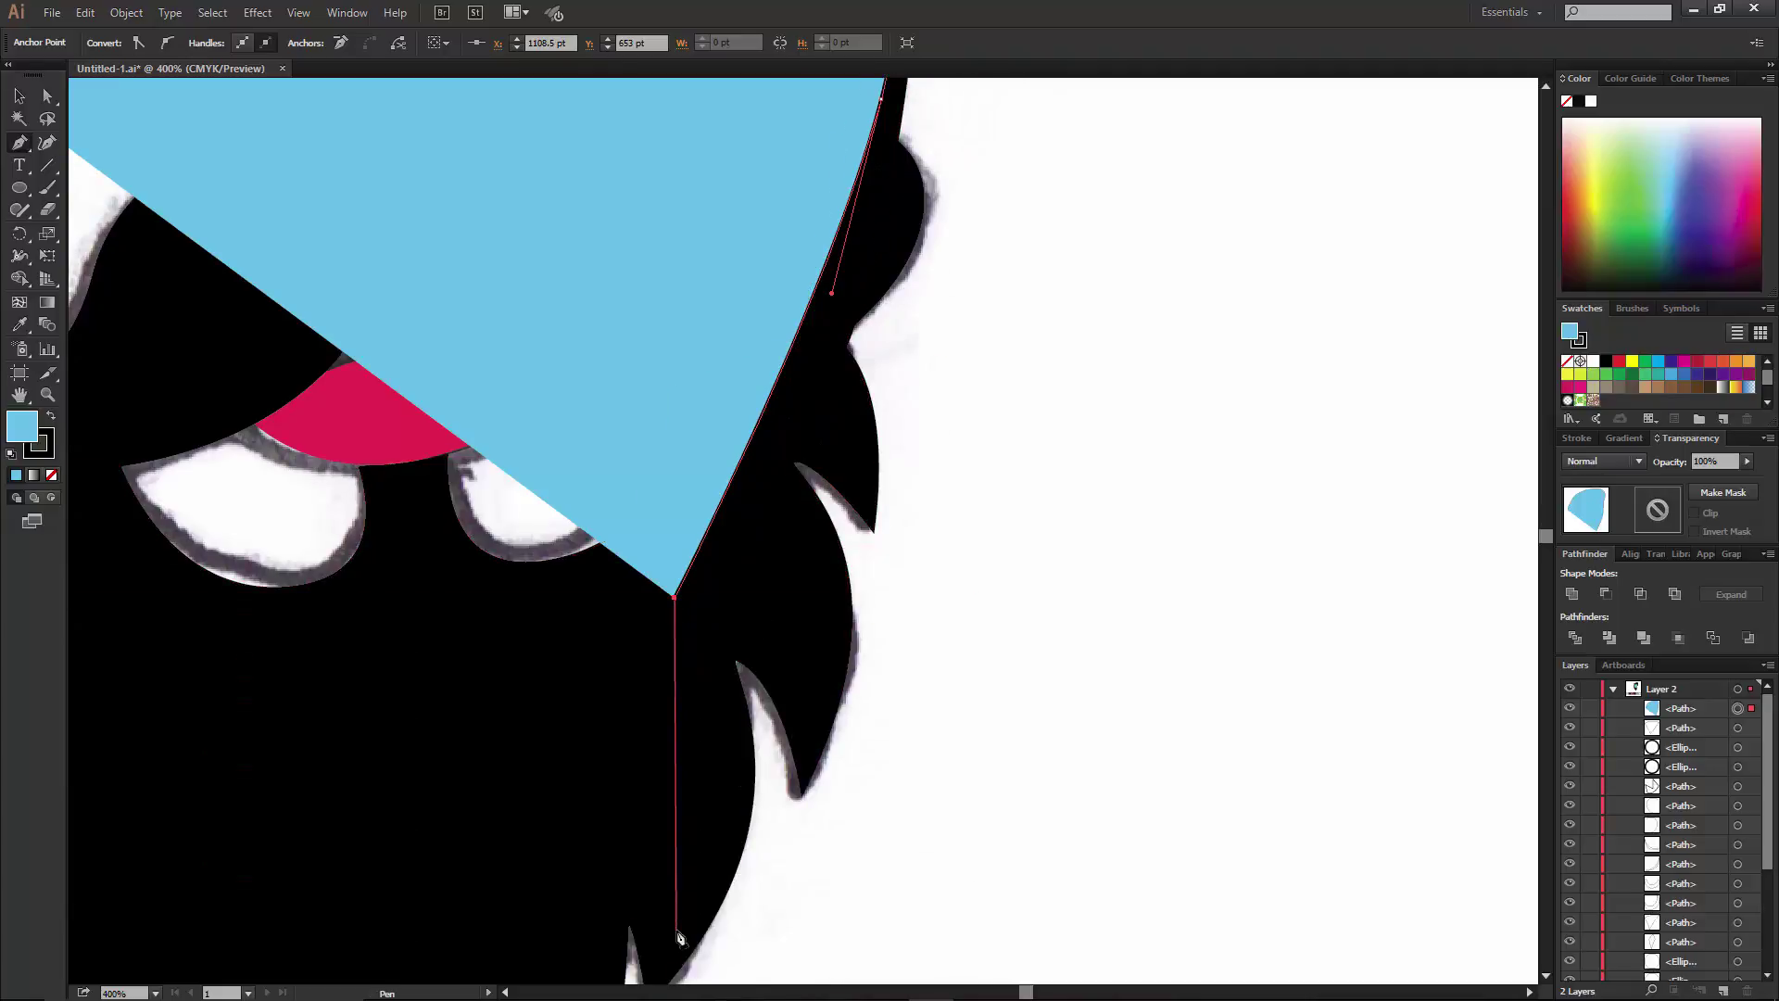
{"action": "scroll", "coordinate": [663, 683], "scroll_direction": "left", "scroll_amount": 5}
{"action": "left_click_drag", "start_coordinate": [578, 635], "coordinate": [421, 492]}
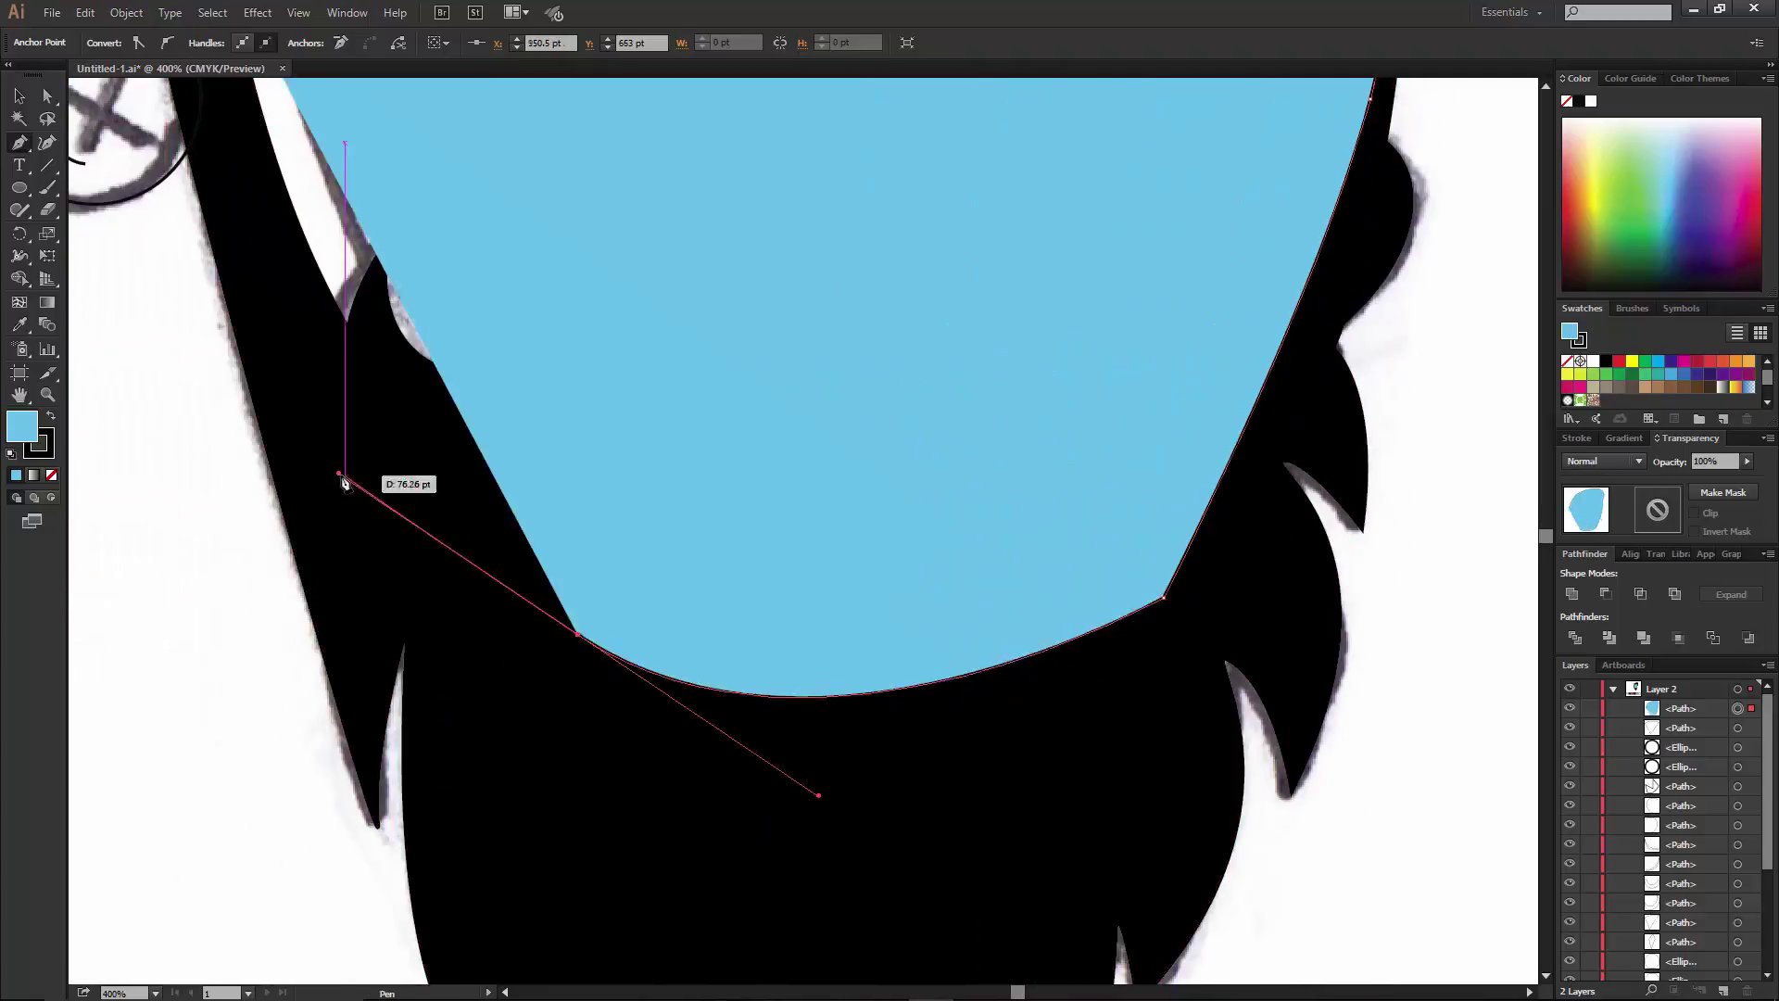
{"action": "scroll", "coordinate": [429, 517], "scroll_direction": "up", "scroll_amount": 3}
{"action": "scroll", "coordinate": [445, 525], "scroll_direction": "left", "scroll_amount": 3}
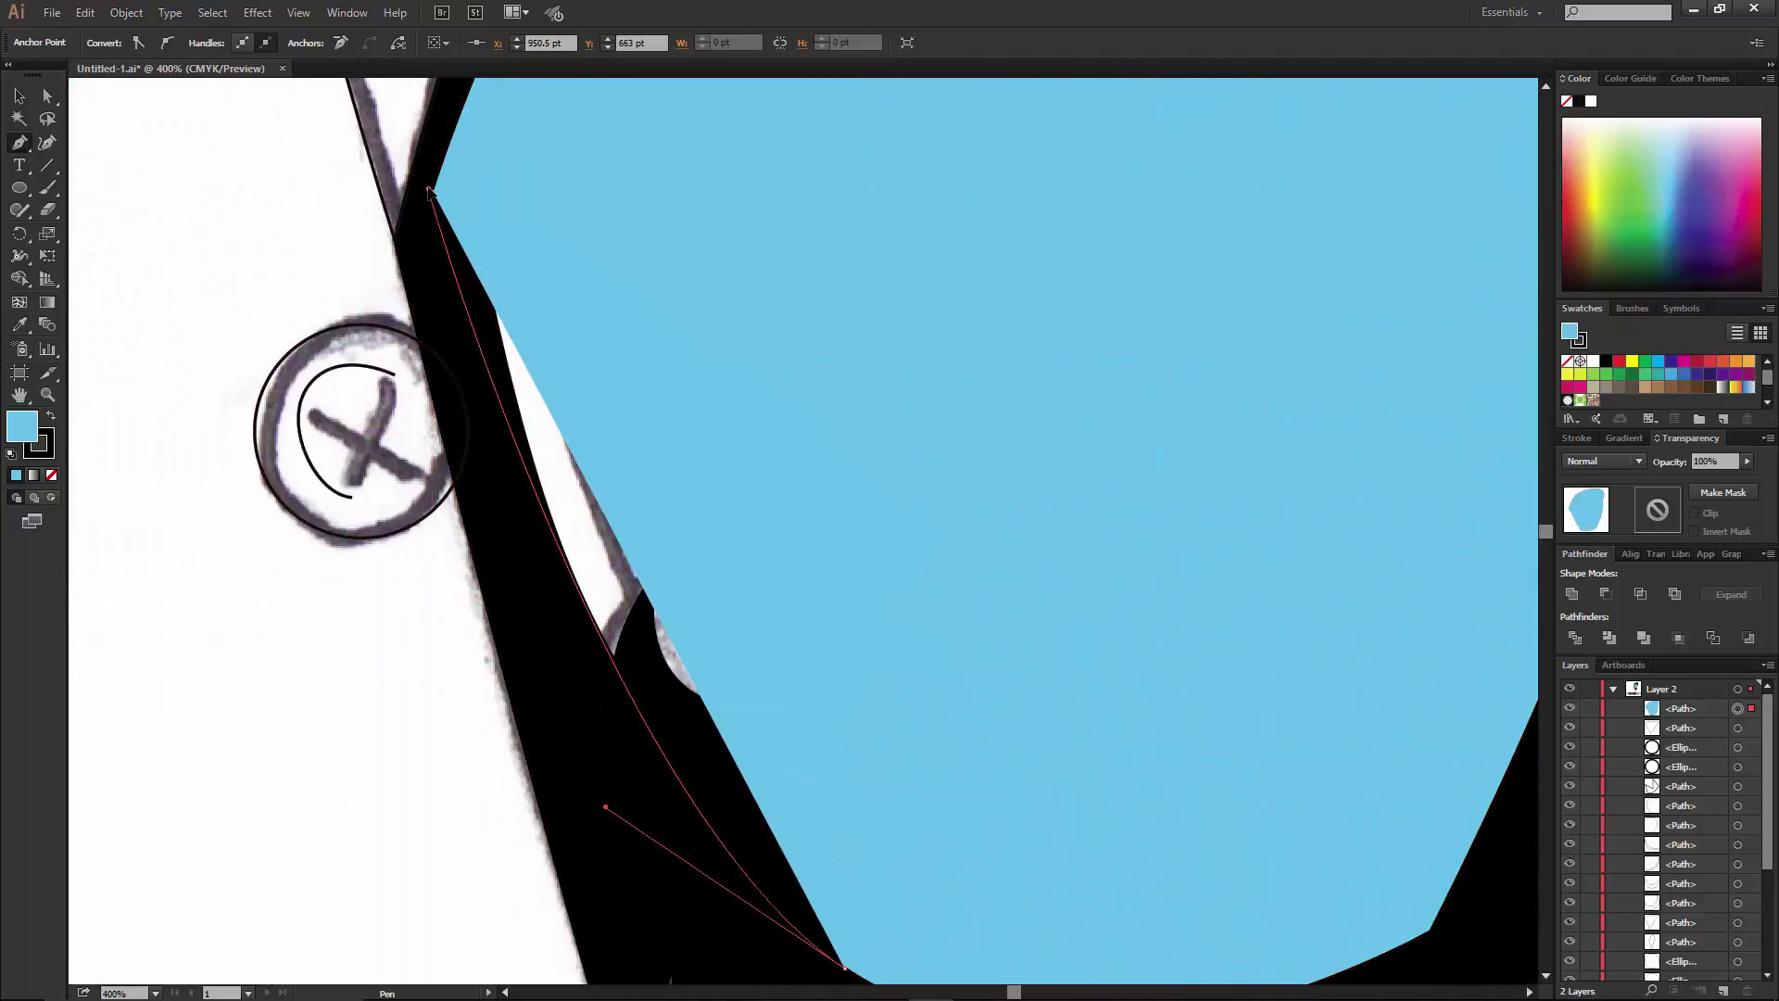
{"action": "left_click_drag", "start_coordinate": [432, 190], "coordinate": [426, 105]}
{"action": "scroll", "coordinate": [422, 121], "scroll_direction": "up", "scroll_amount": 4}
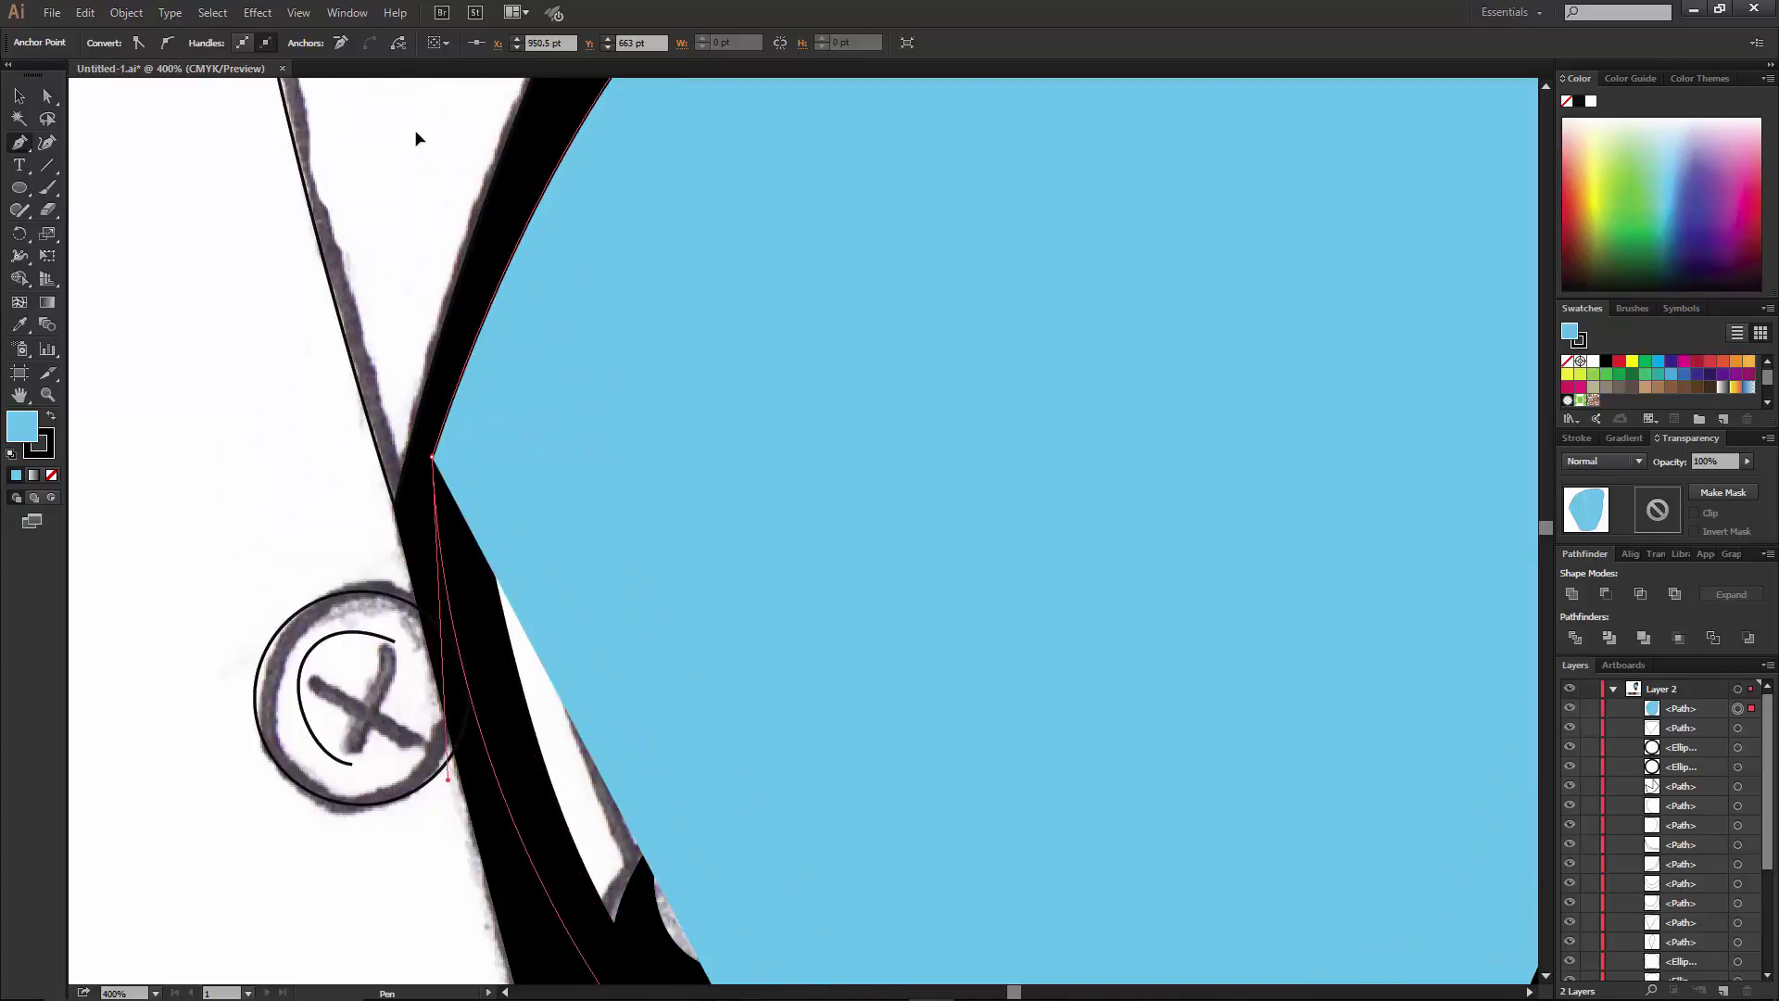
Move the blue face shape below the eyes, eyebrows and mustache in Layers.
{"action": "key", "text": "v"}
{"action": "key", "text": "ctrl+minus"}
{"action": "scroll", "coordinate": [577, 310], "scroll_direction": "down", "scroll_amount": 2}
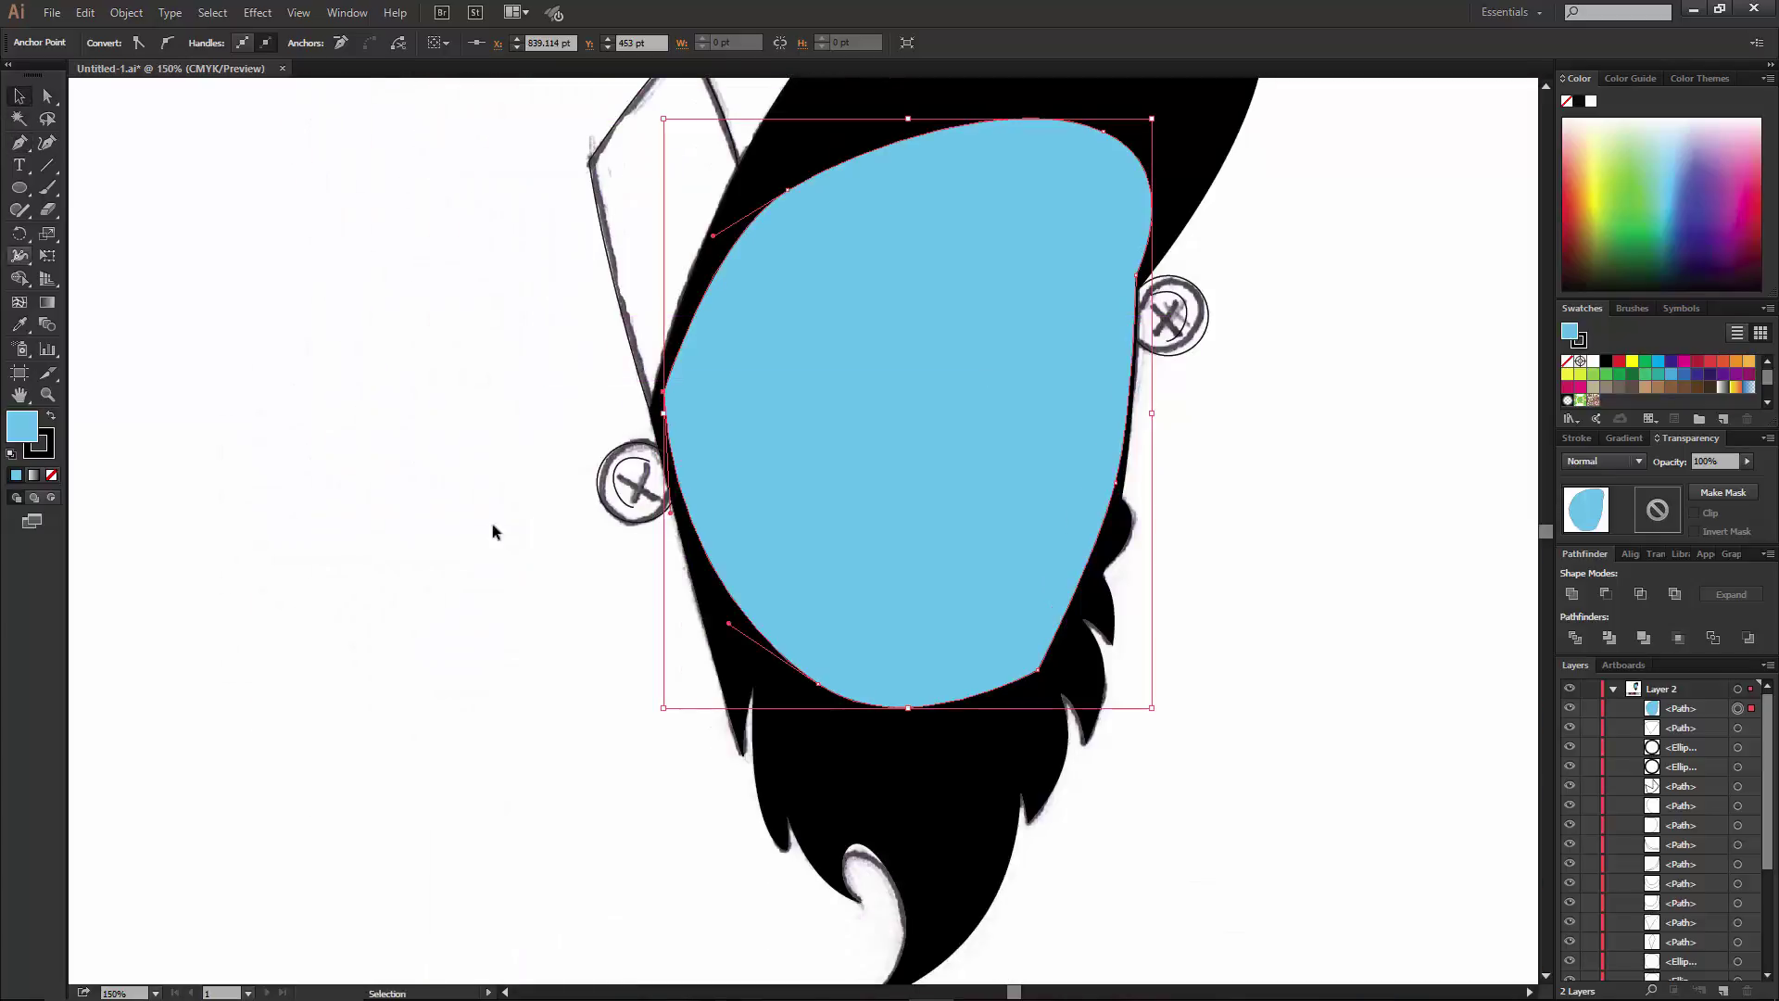
{"action": "left_click_drag", "start_coordinate": [1675, 711], "coordinate": [1705, 943]}
Eyedropper the peach swatch onto the face shape.
{"action": "left_click", "coordinate": [400, 559]}
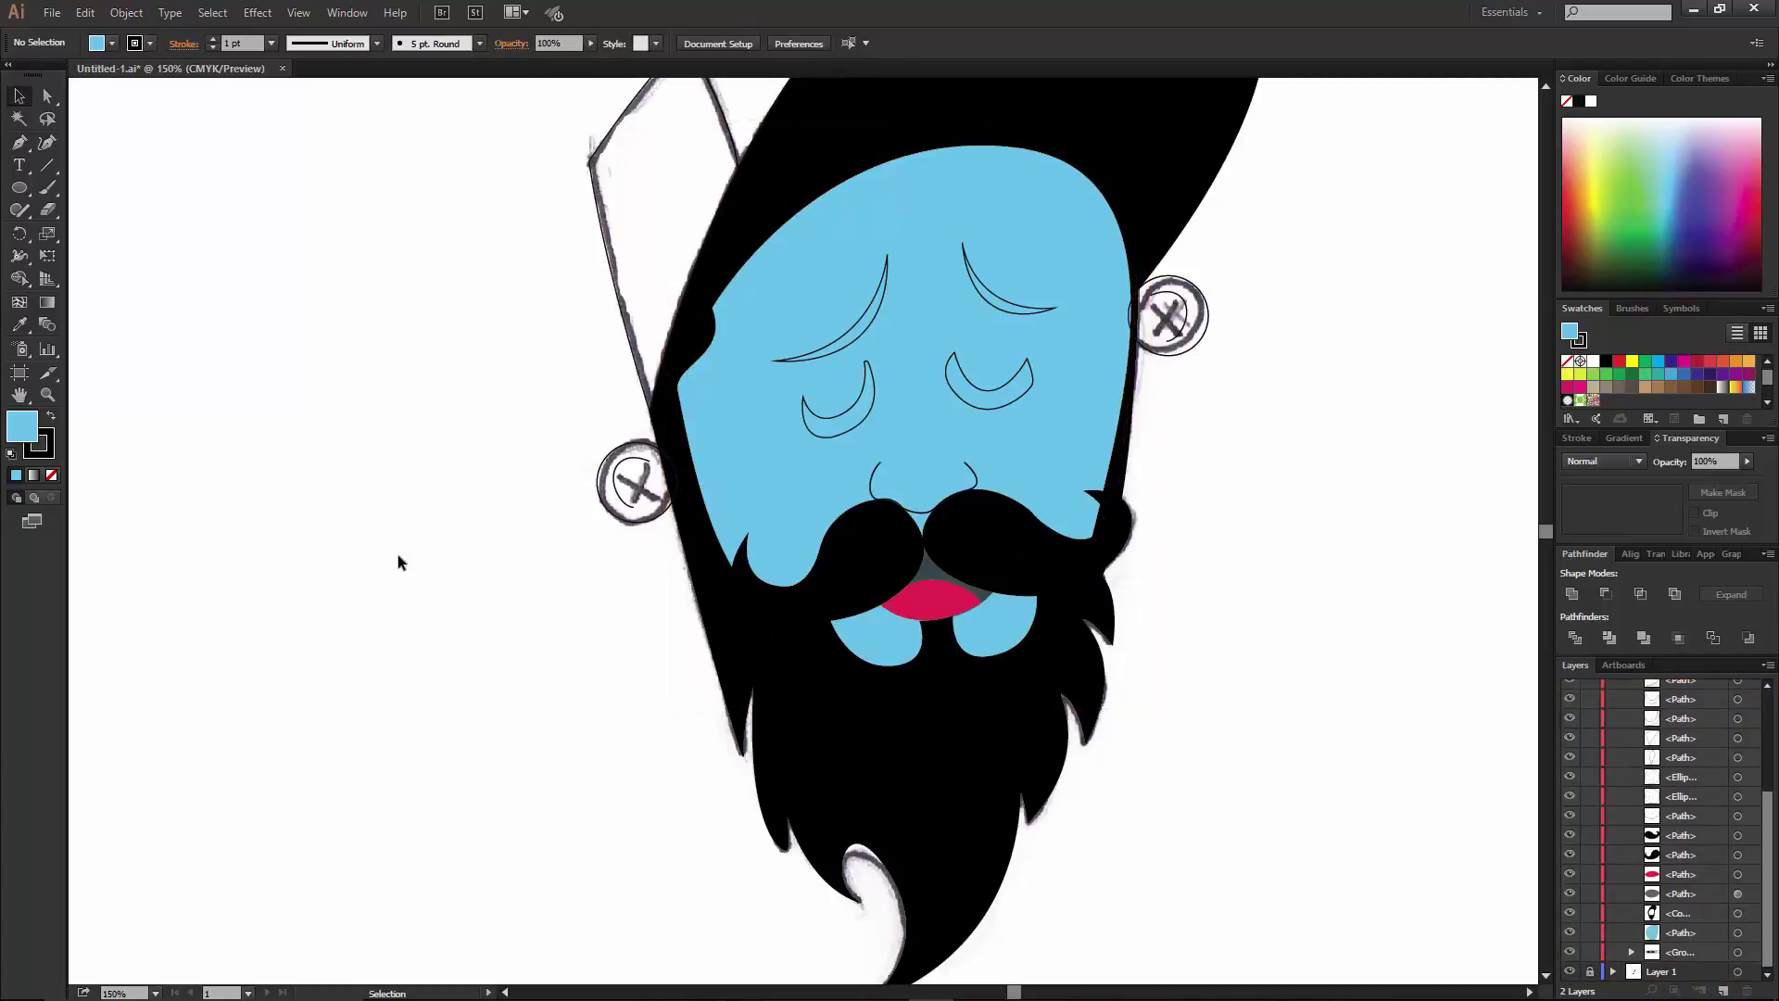
{"action": "left_click", "coordinate": [763, 441]}
{"action": "scroll", "coordinate": [760, 445], "scroll_direction": "down", "scroll_amount": 6}
{"action": "scroll", "coordinate": [756, 451], "scroll_direction": "down", "scroll_amount": 2}
{"action": "key", "text": "i"}
{"action": "scroll", "coordinate": [635, 588], "scroll_direction": "down", "scroll_amount": 3}
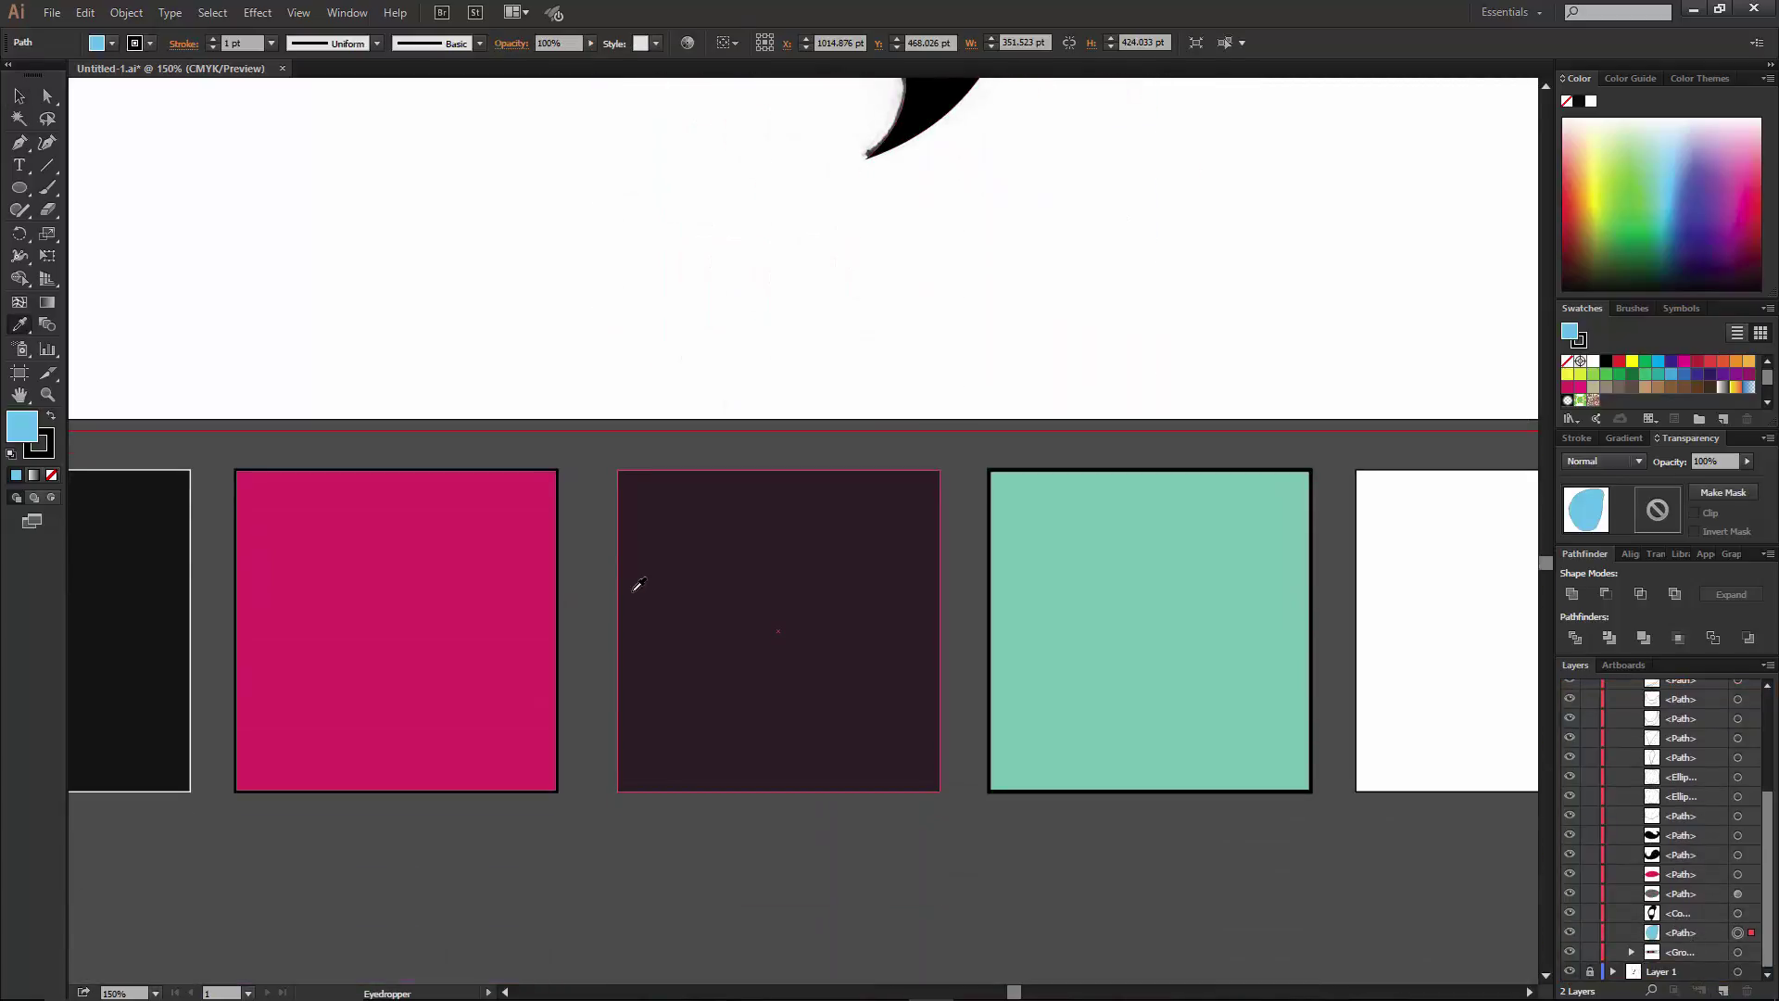
{"action": "scroll", "coordinate": [636, 594], "scroll_direction": "left", "scroll_amount": 3}
{"action": "scroll", "coordinate": [635, 596], "scroll_direction": "left", "scroll_amount": 4}
{"action": "left_click", "coordinate": [289, 589]}
{"action": "left_click", "coordinate": [20, 97]}
{"action": "key", "text": "ctrl+0"}
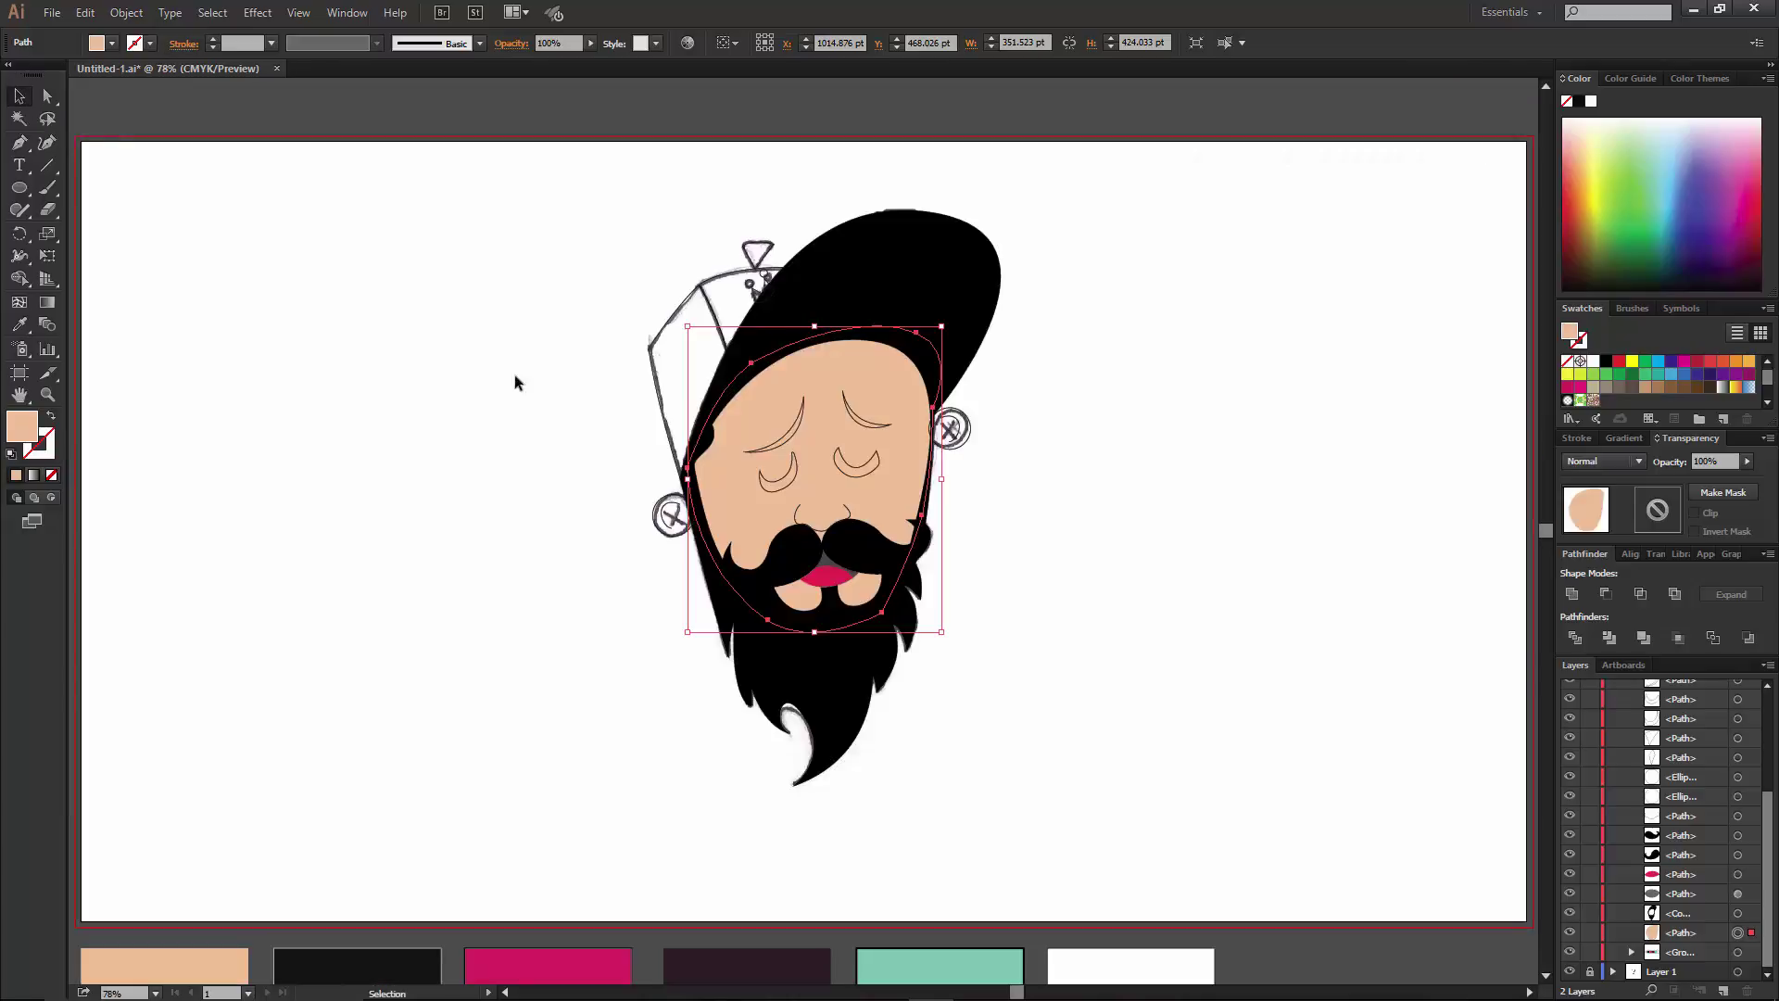
Fill the cap's side panel and the lips with the magenta swatch.
{"action": "left_click", "coordinate": [516, 399]}
{"action": "left_click", "coordinate": [721, 339]}
{"action": "scroll", "coordinate": [691, 443], "scroll_direction": "down", "scroll_amount": 2}
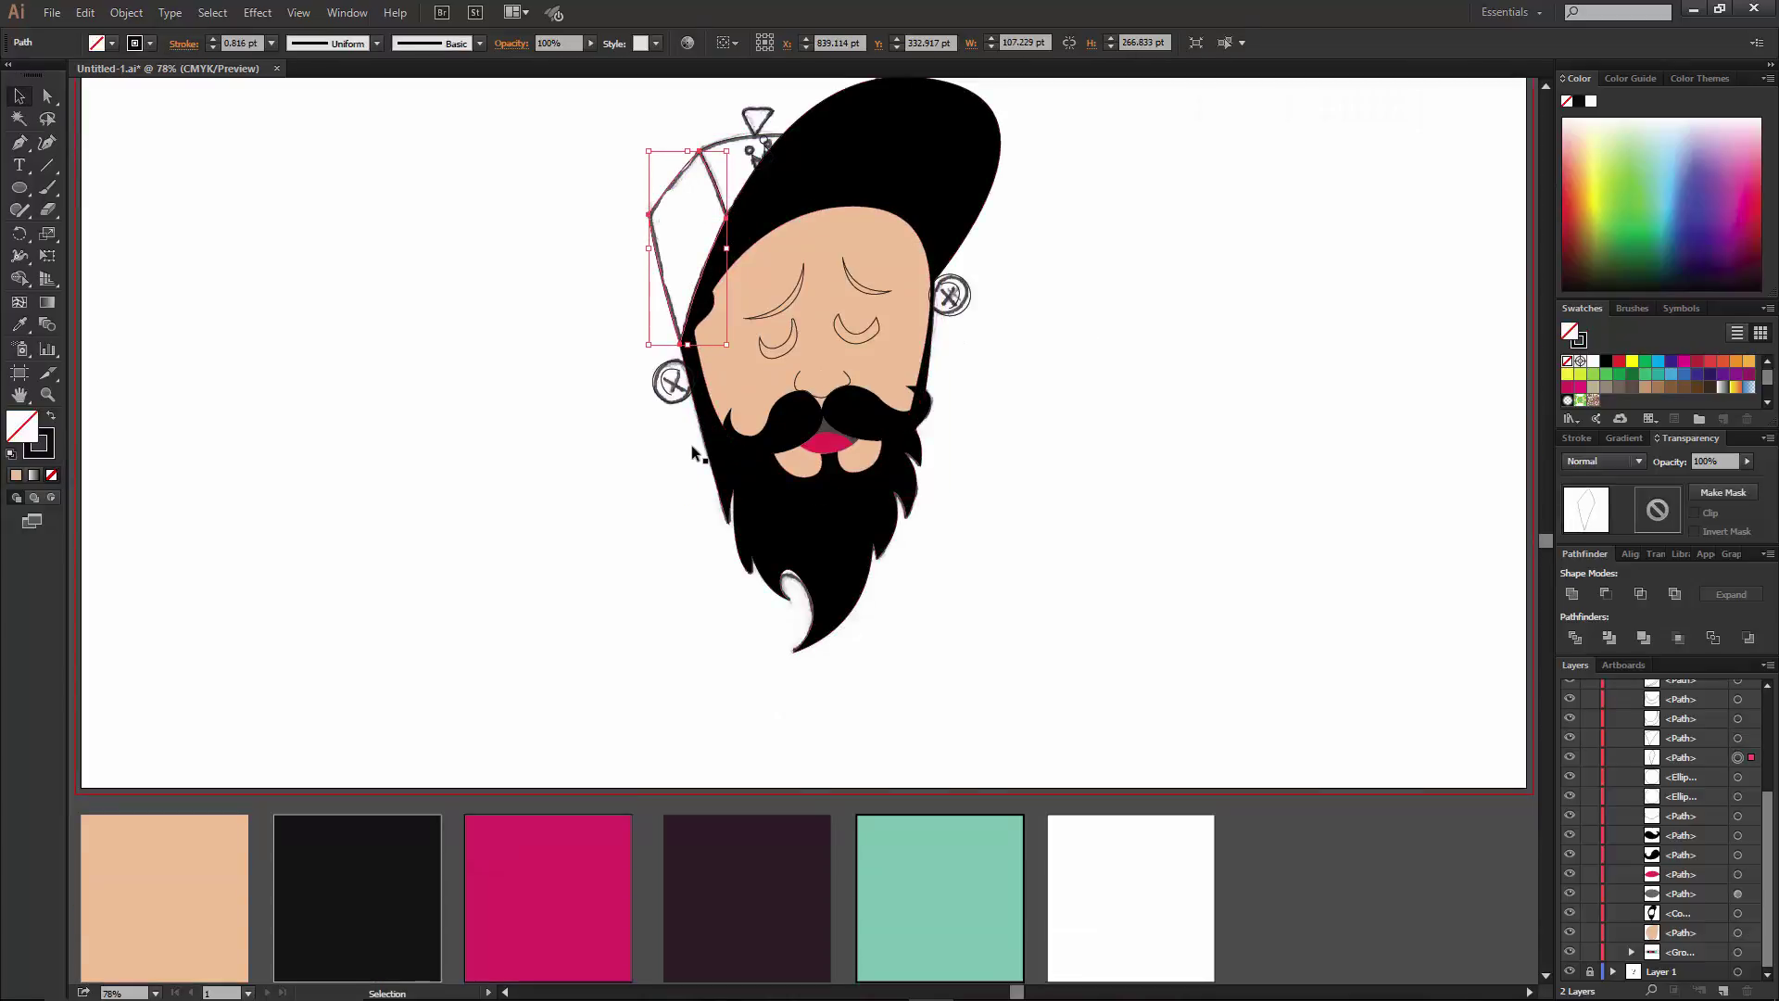
{"action": "key", "text": "i"}
{"action": "left_click", "coordinate": [544, 820]}
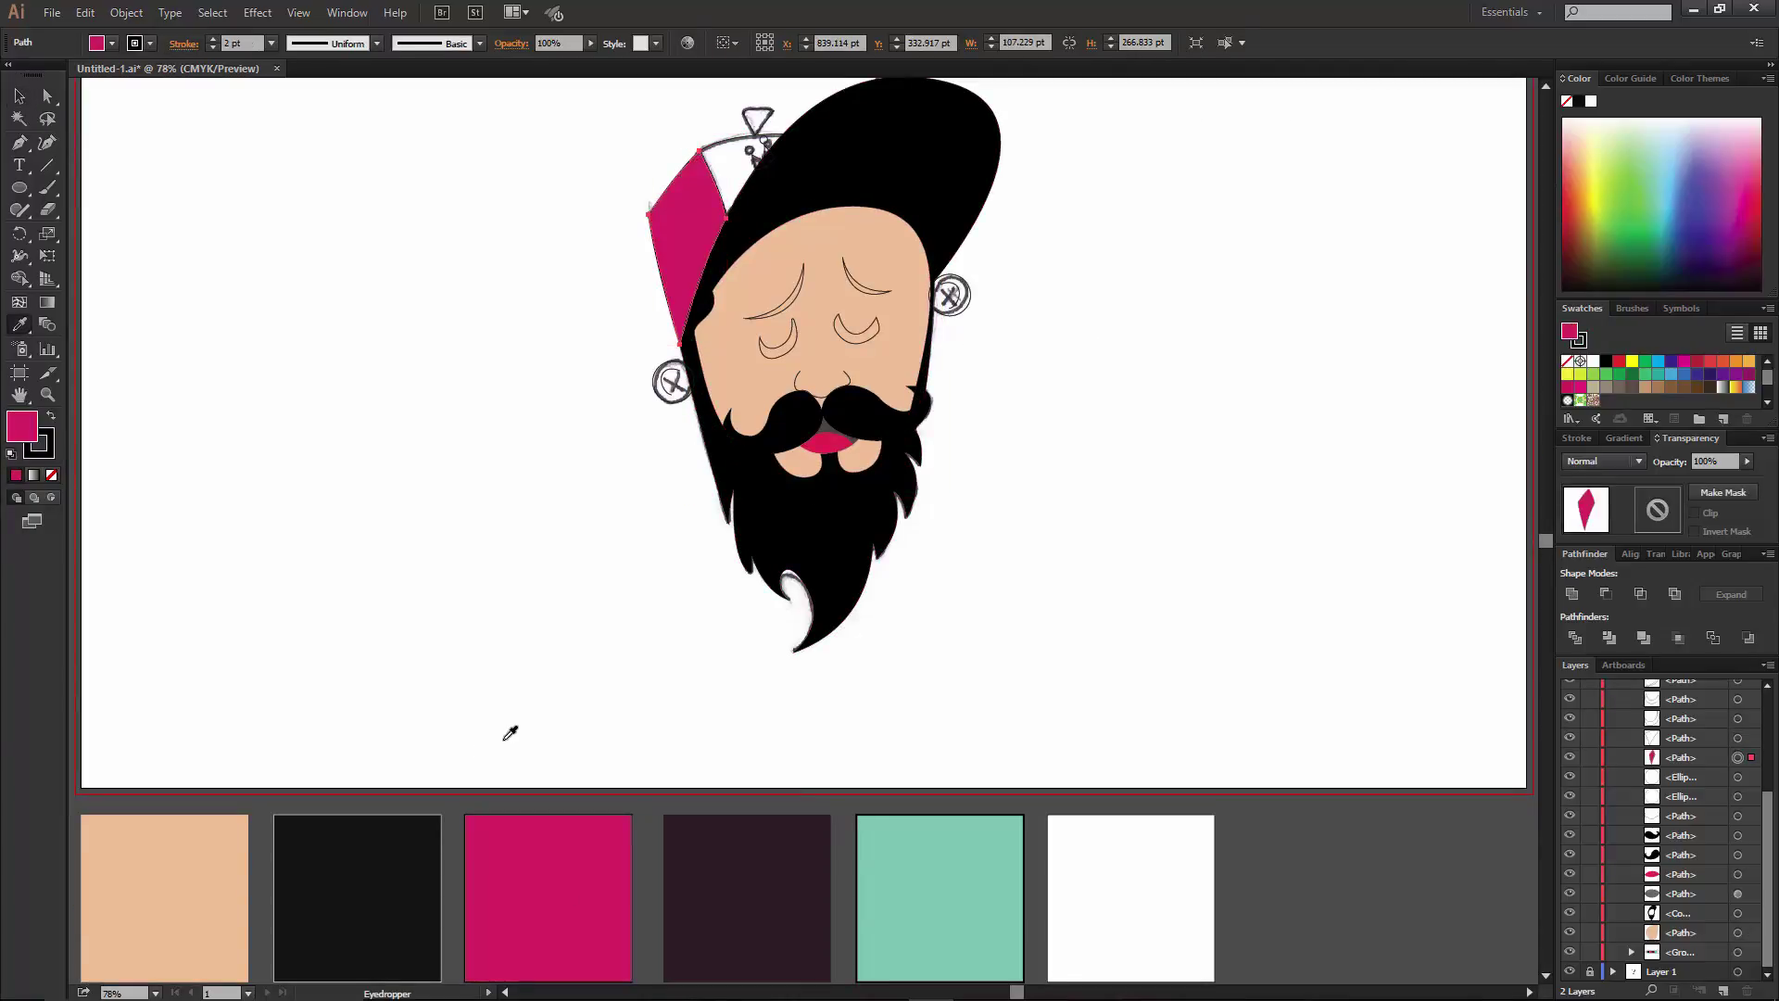
{"action": "key", "text": "v"}
{"action": "left_click", "coordinate": [825, 448]}
{"action": "key", "text": "i"}
{"action": "left_click", "coordinate": [488, 838]}
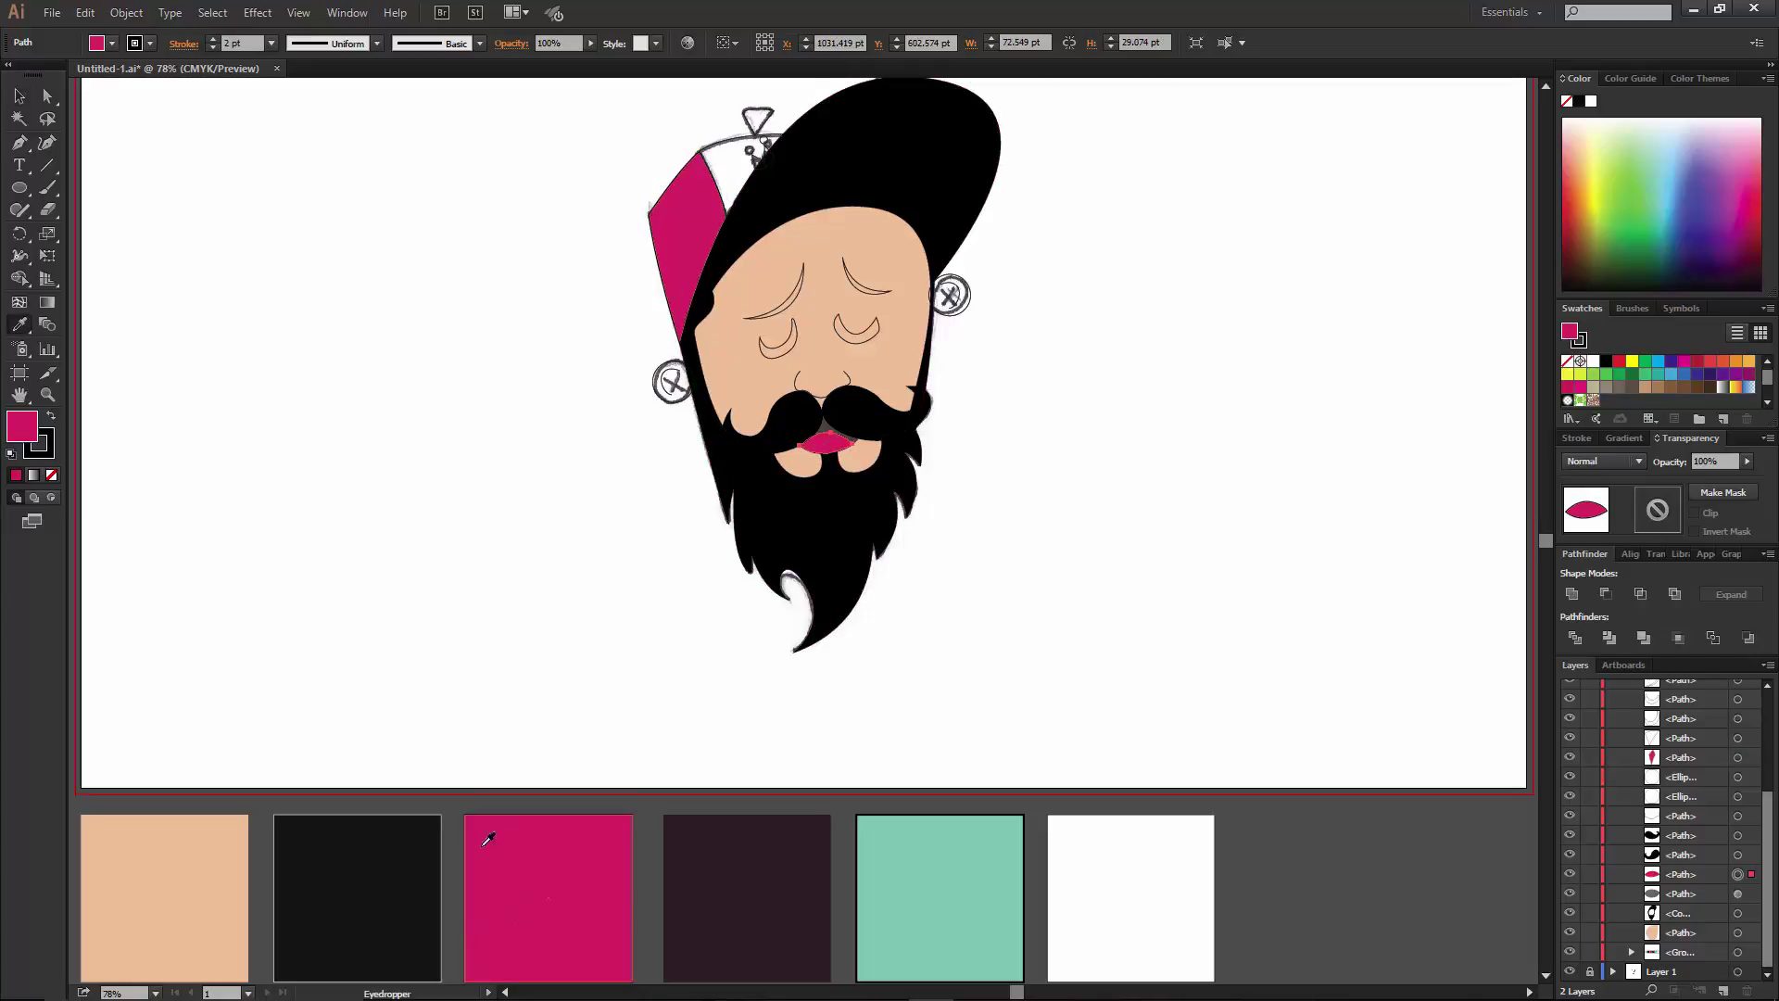
Colour the beard with the black swatch and both ears peach skin tone.
{"action": "left_click", "coordinate": [848, 586]}
{"action": "key", "text": "i"}
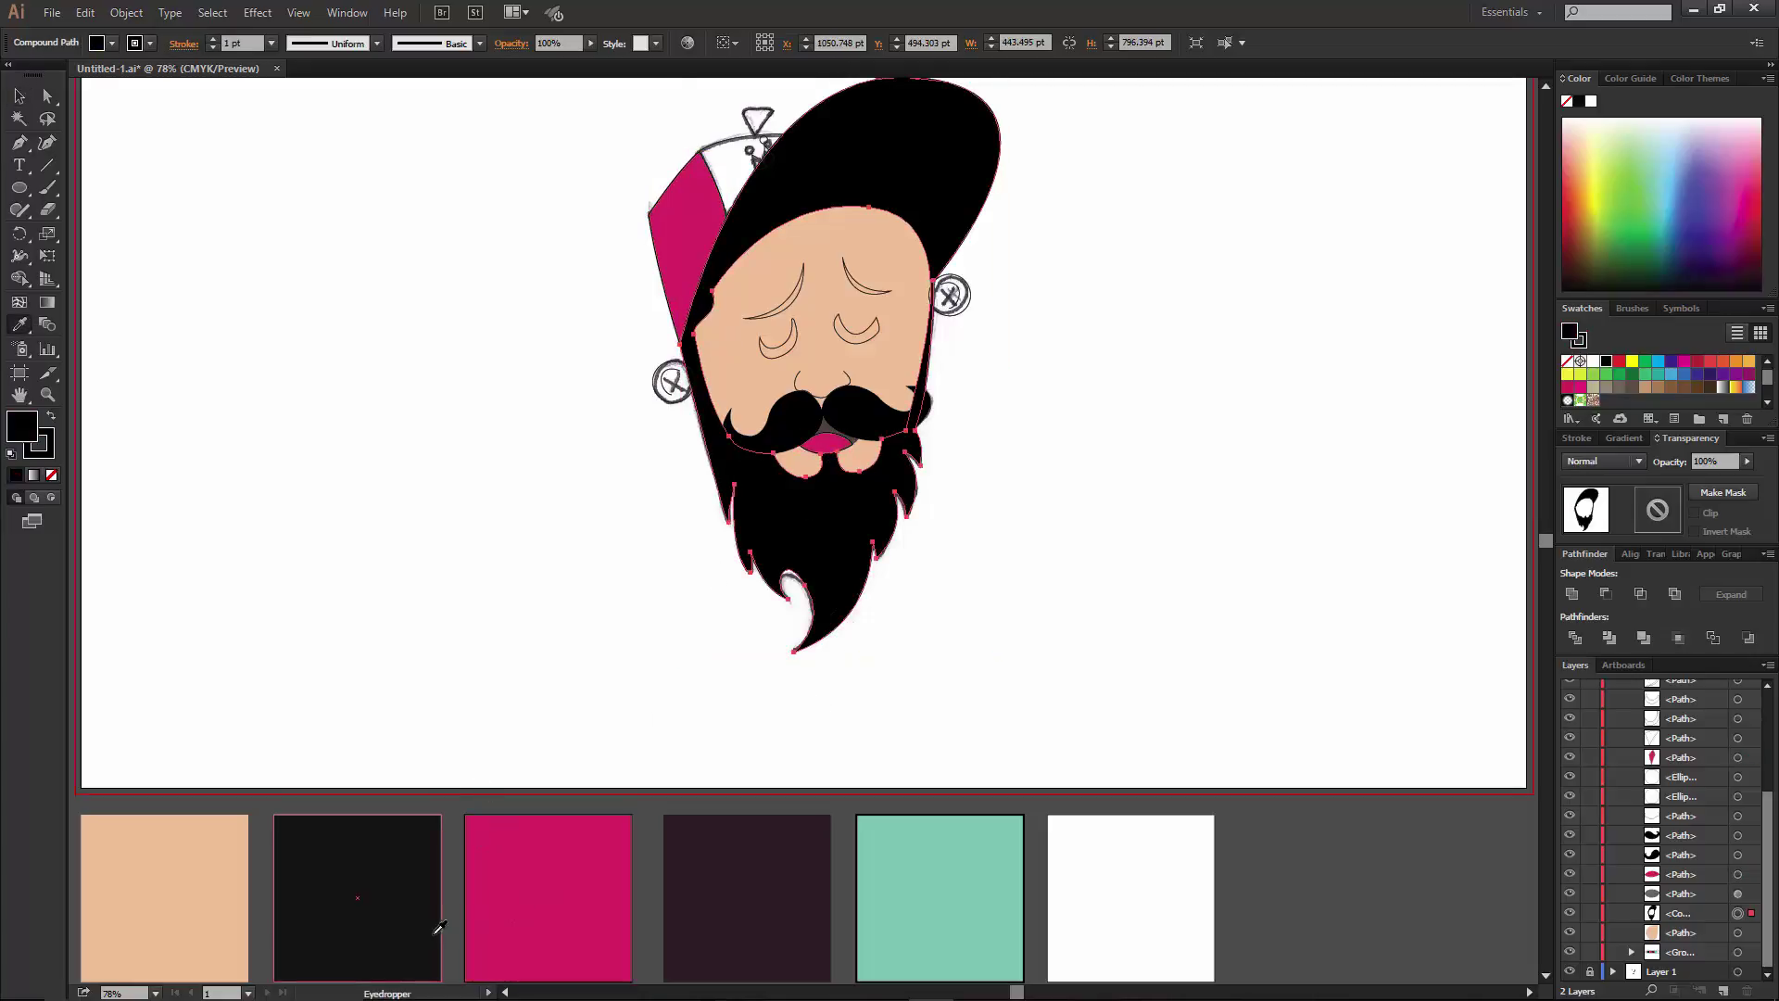
{"action": "left_click", "coordinate": [416, 869]}
{"action": "key", "text": "v"}
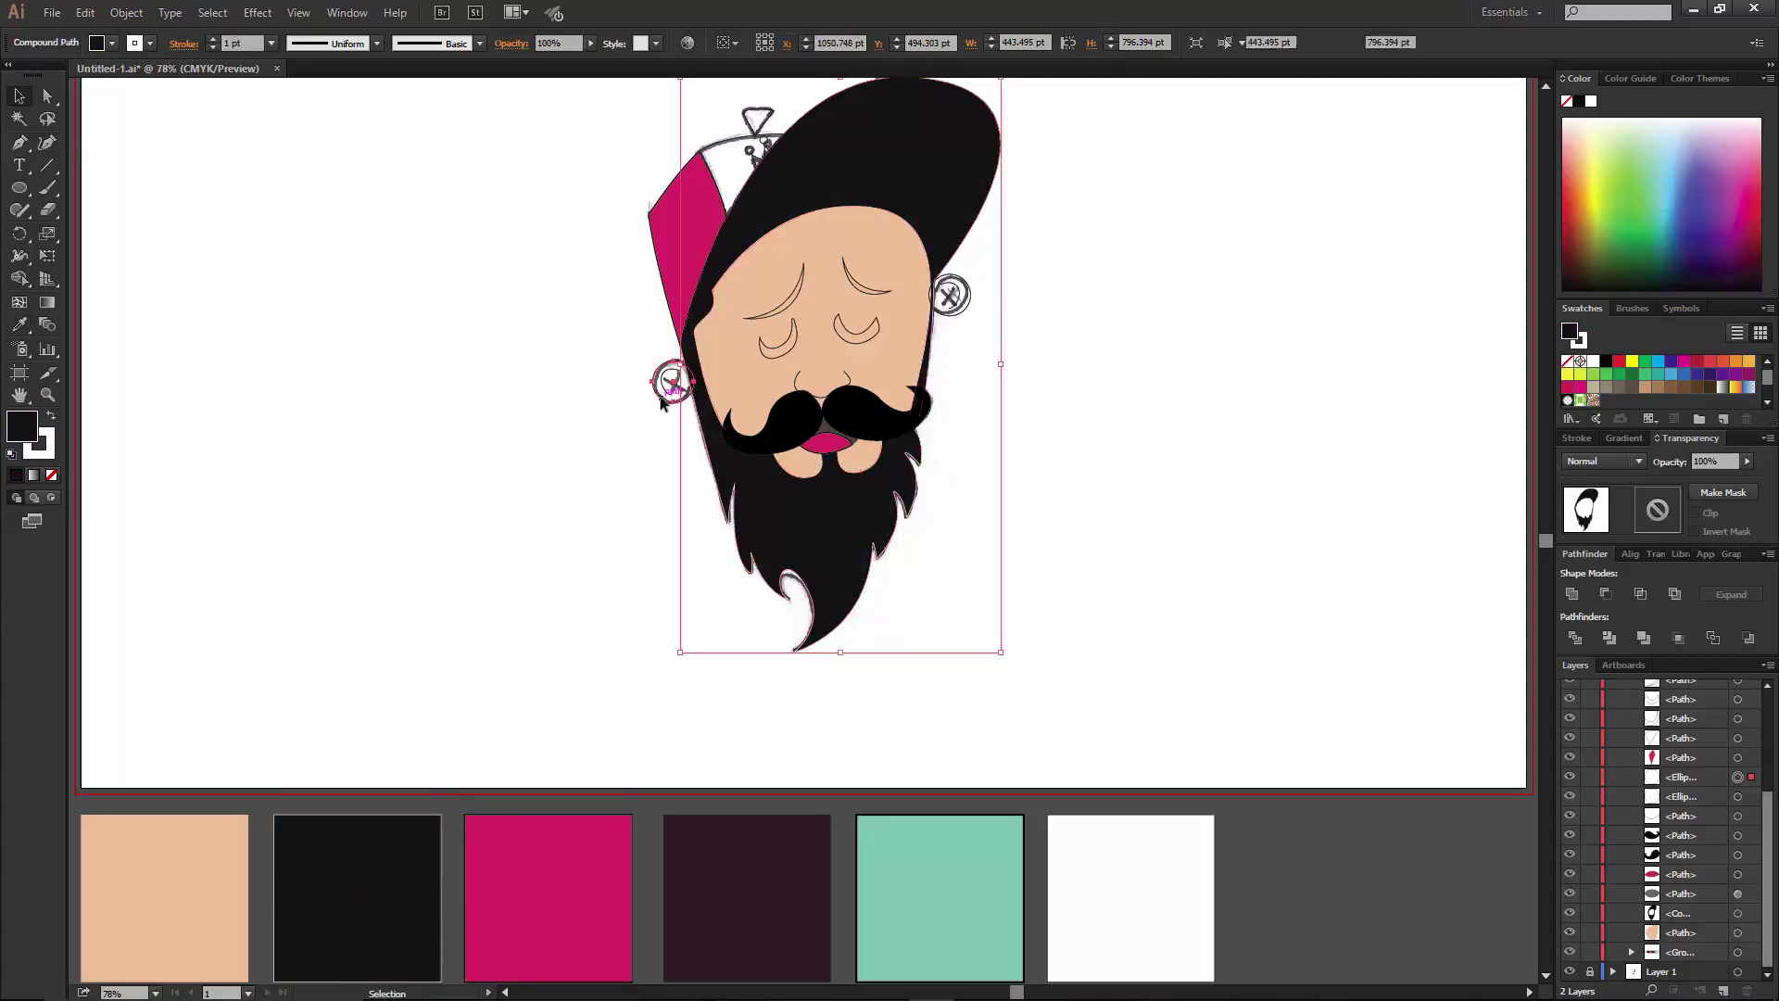
{"action": "left_click", "coordinate": [673, 381]}
{"action": "left_click", "coordinate": [949, 295], "text": "shift"}
{"action": "key", "text": "i"}
{"action": "left_click", "coordinate": [815, 241]}
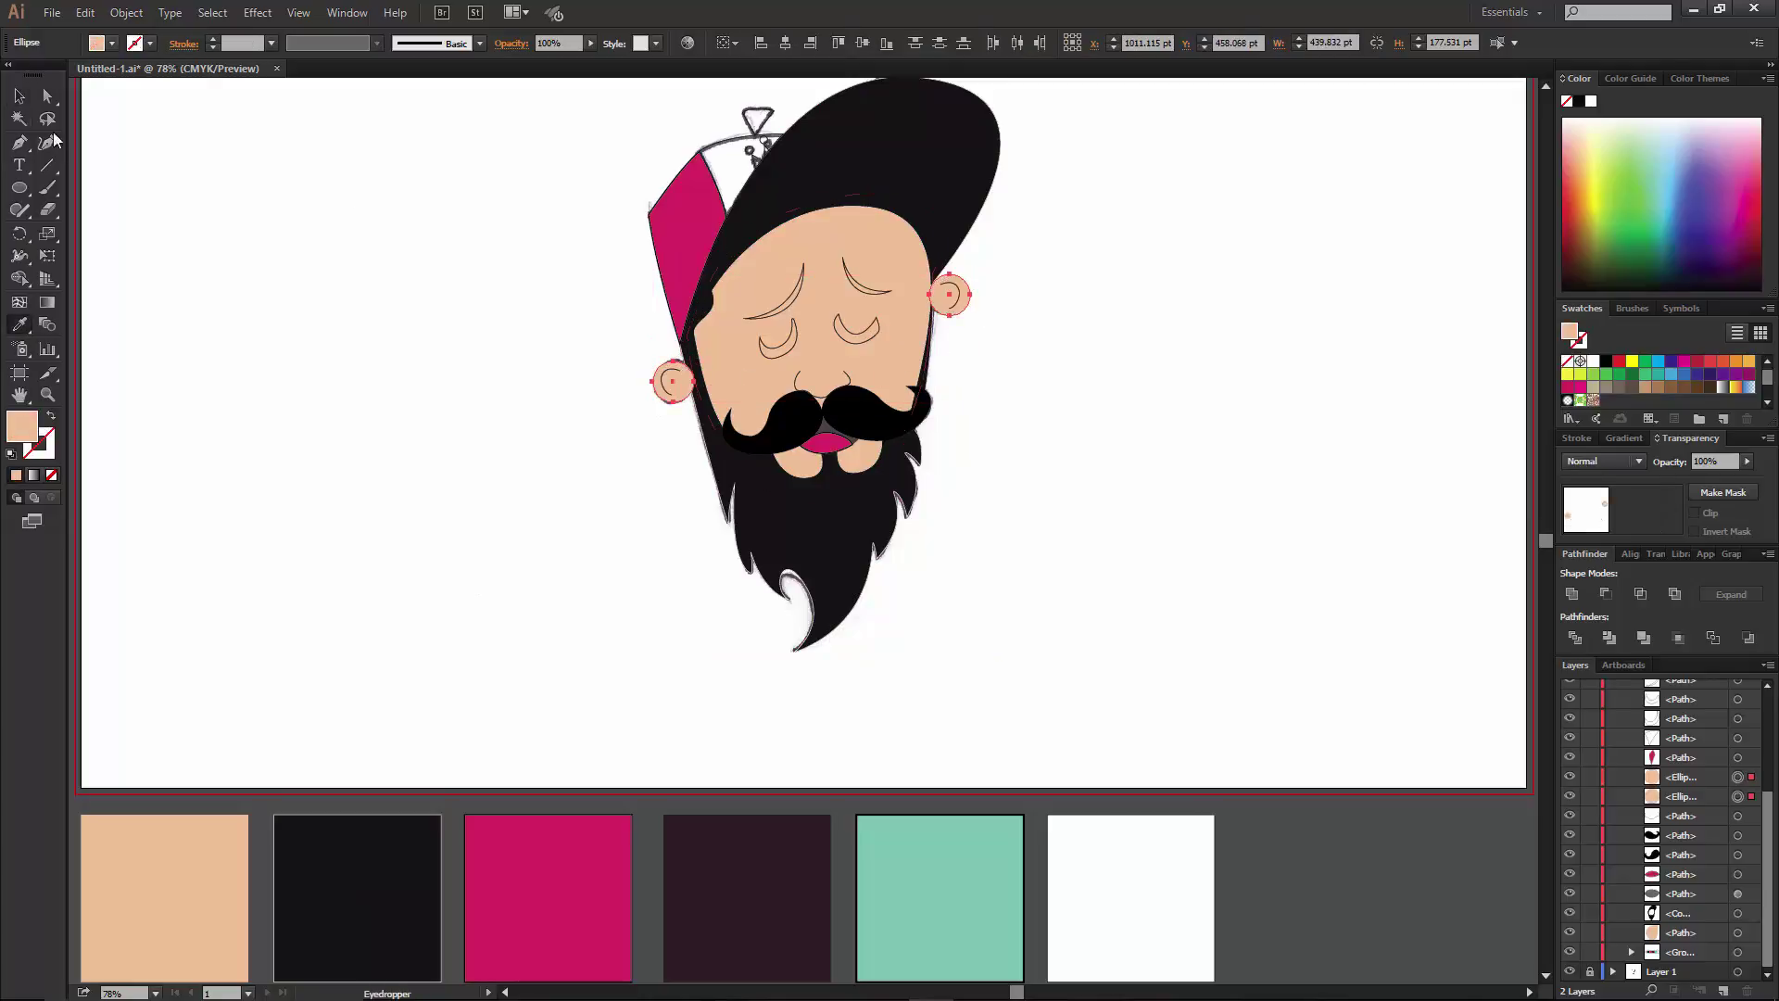
{"action": "key", "text": "v"}
{"action": "left_click", "coordinate": [547, 389]}
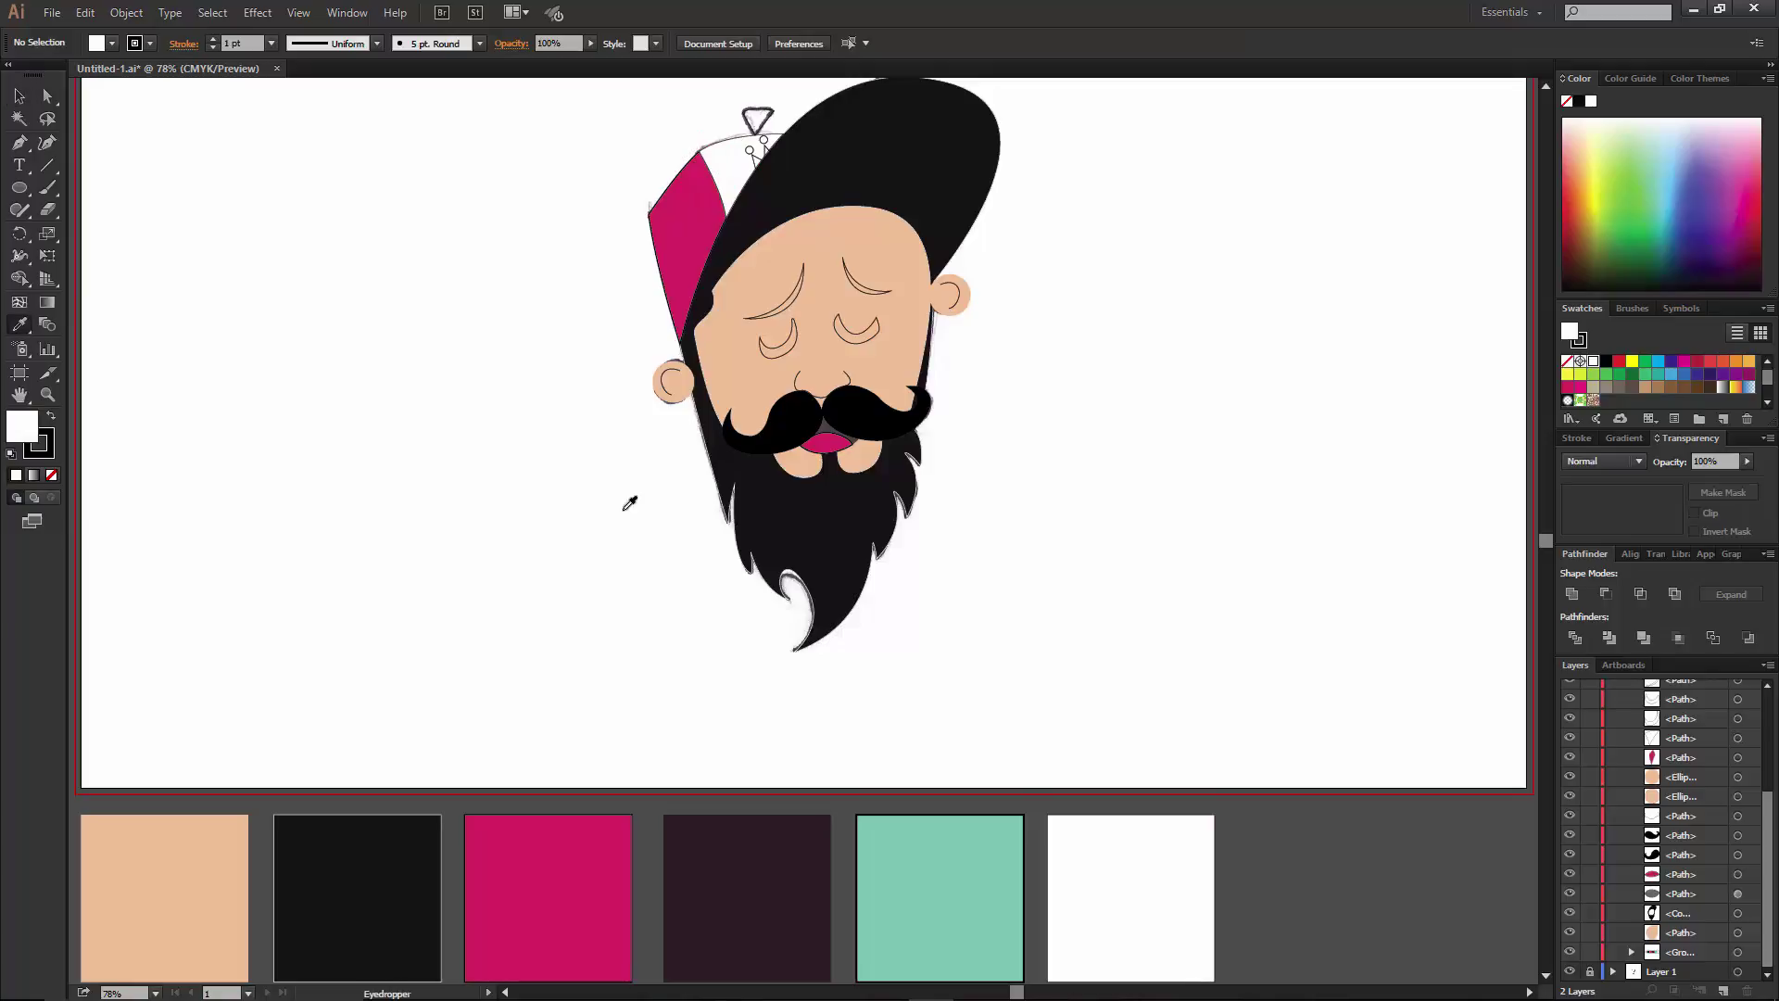
Fill the cap-top triangle teal and swap the eyes and brows to solid black fills.
{"action": "left_click", "coordinate": [758, 118], "text": "ctrl"}
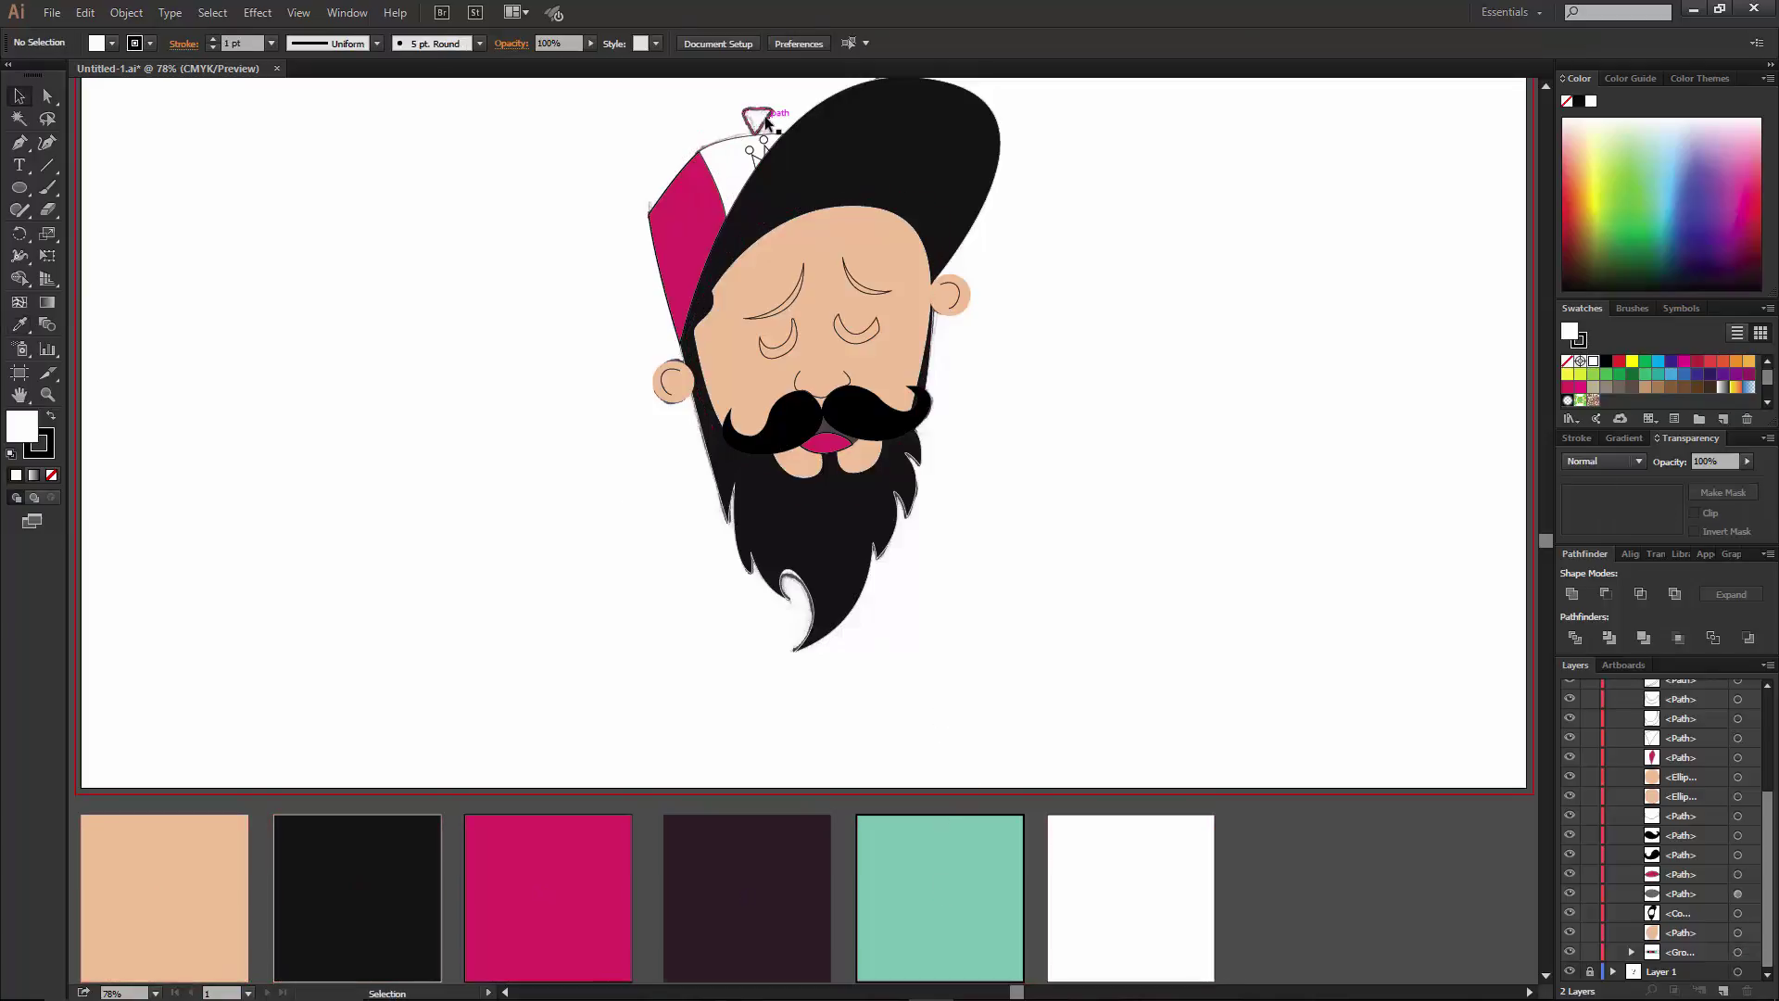
{"action": "left_click", "coordinate": [946, 854]}
{"action": "left_click", "coordinate": [20, 98]}
{"action": "left_click", "coordinate": [865, 334]}
{"action": "left_click", "coordinate": [792, 350], "text": "shift"}
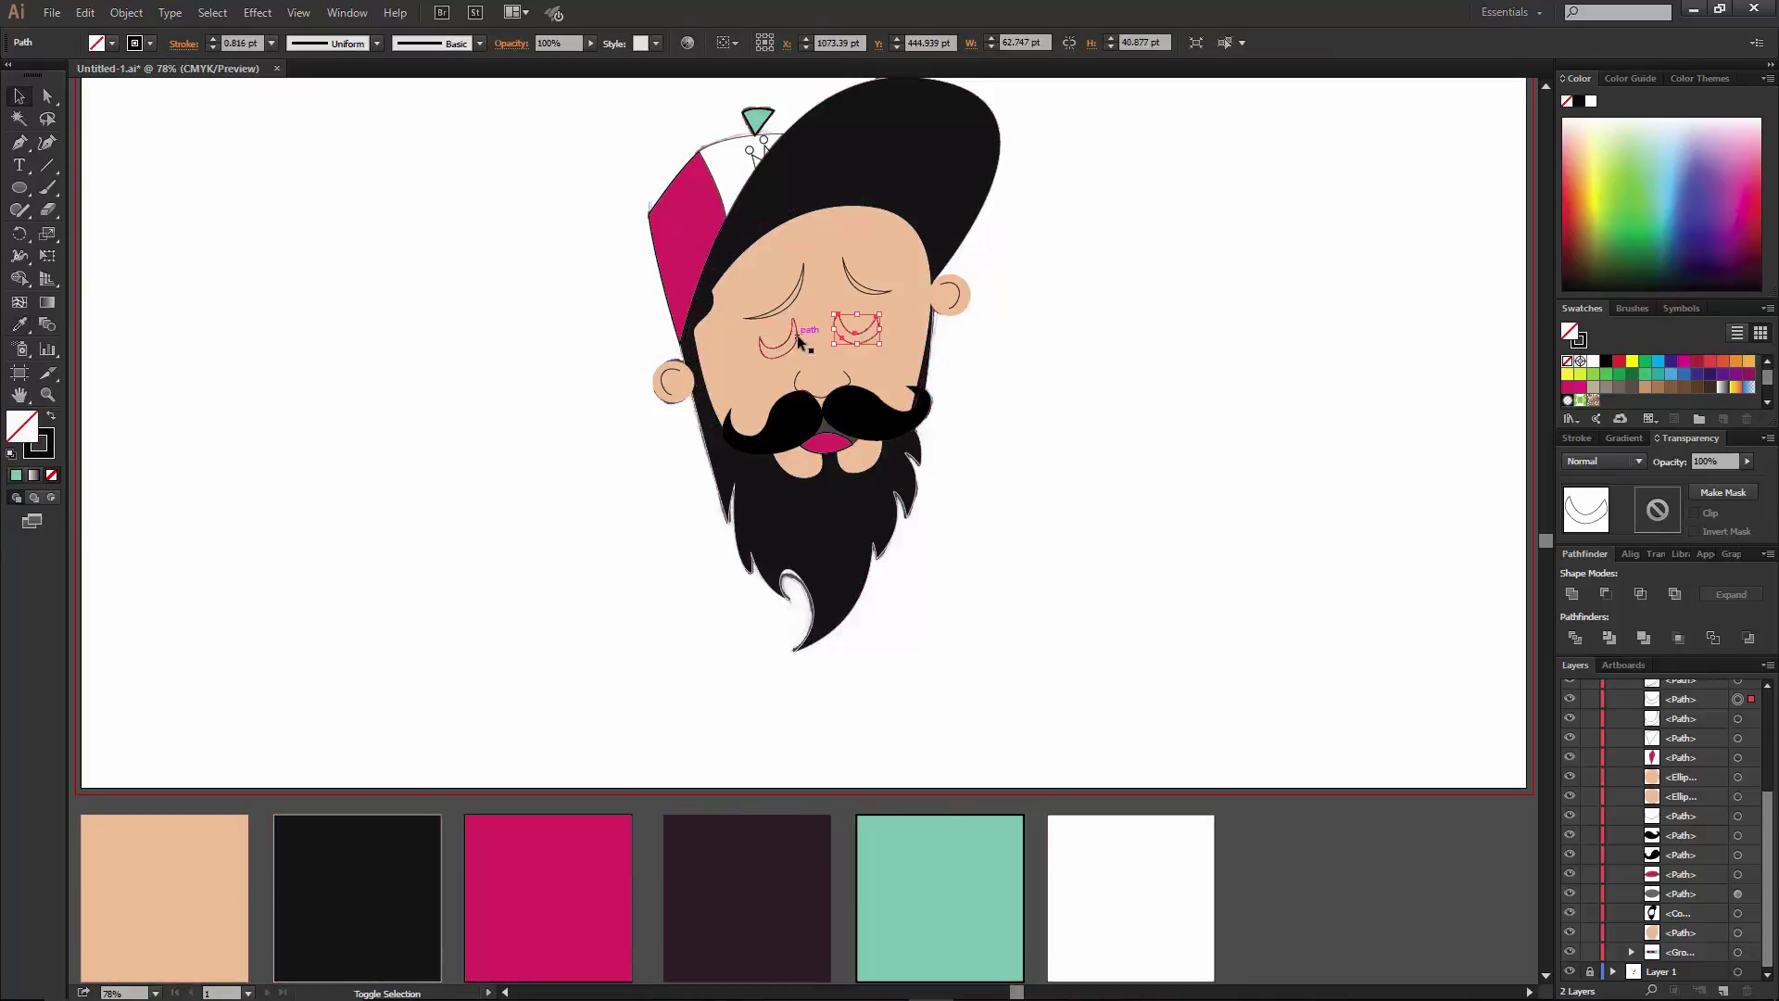
{"action": "left_click", "coordinate": [862, 278], "text": "shift"}
{"action": "left_click", "coordinate": [783, 278], "text": "shift"}
{"action": "left_click", "coordinate": [53, 419]}
{"action": "left_click", "coordinate": [381, 500]}
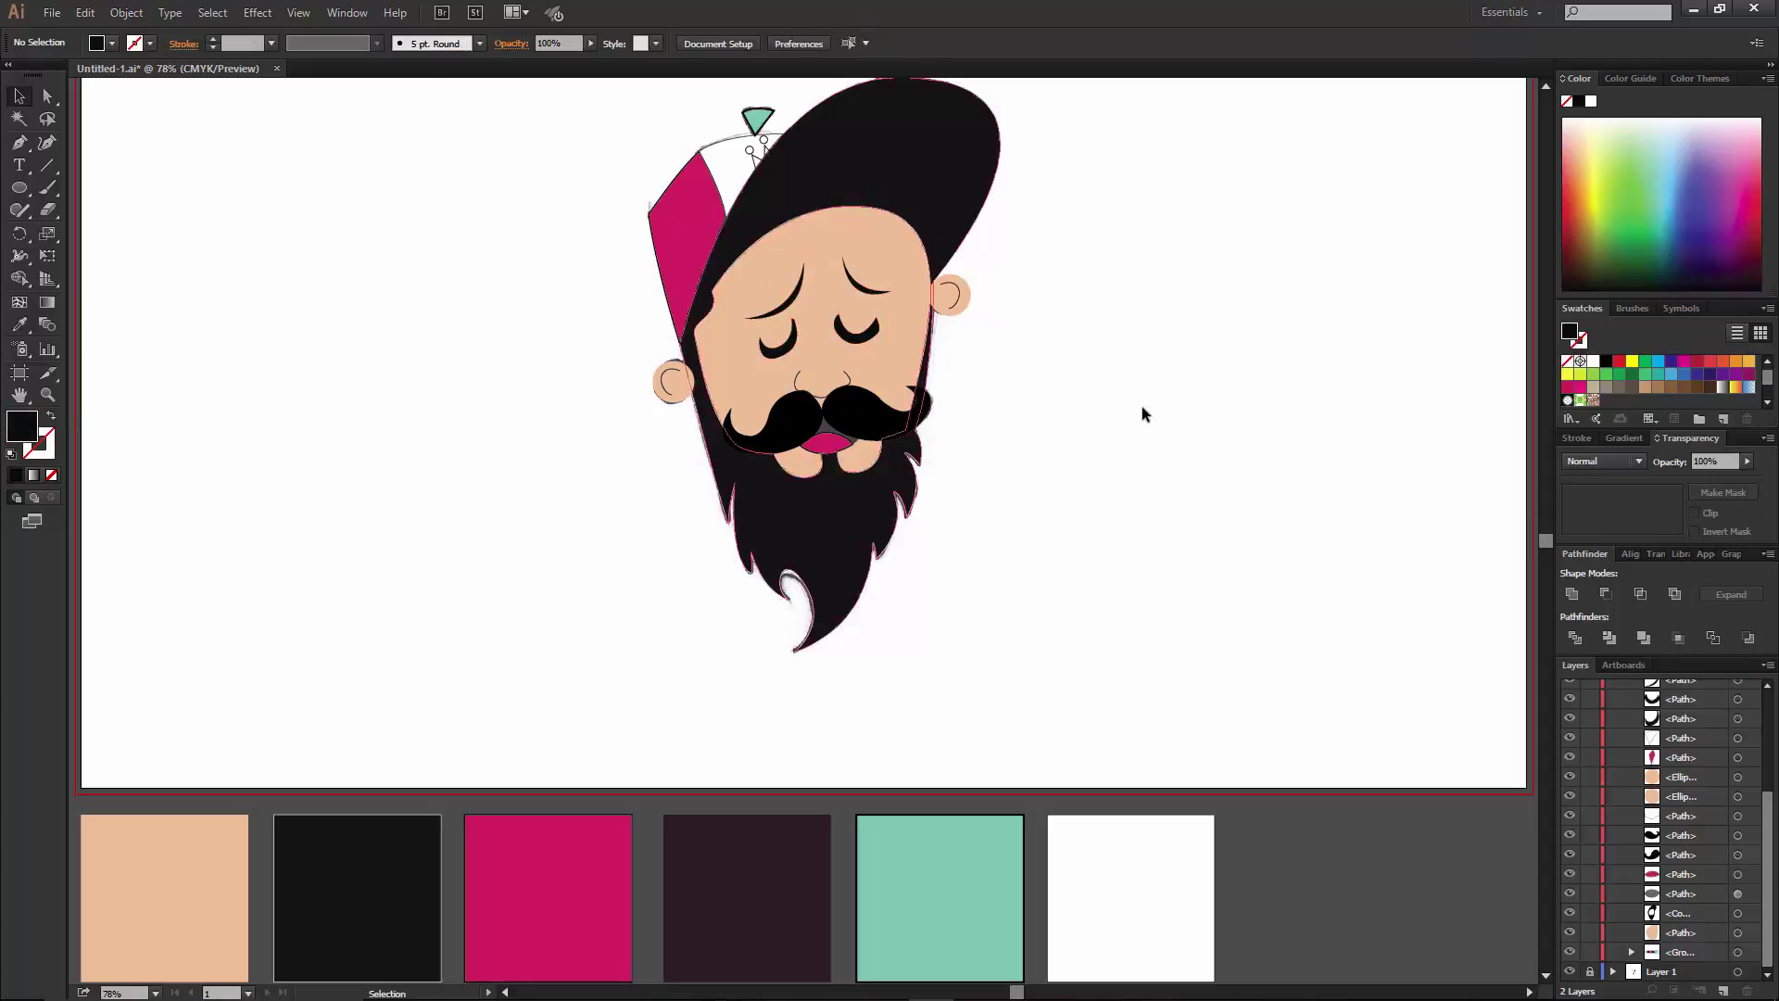
Set both ears' outline colour to black in the Color Picker.
{"action": "left_click", "coordinate": [950, 295]}
{"action": "left_click", "coordinate": [673, 385], "text": "shift"}
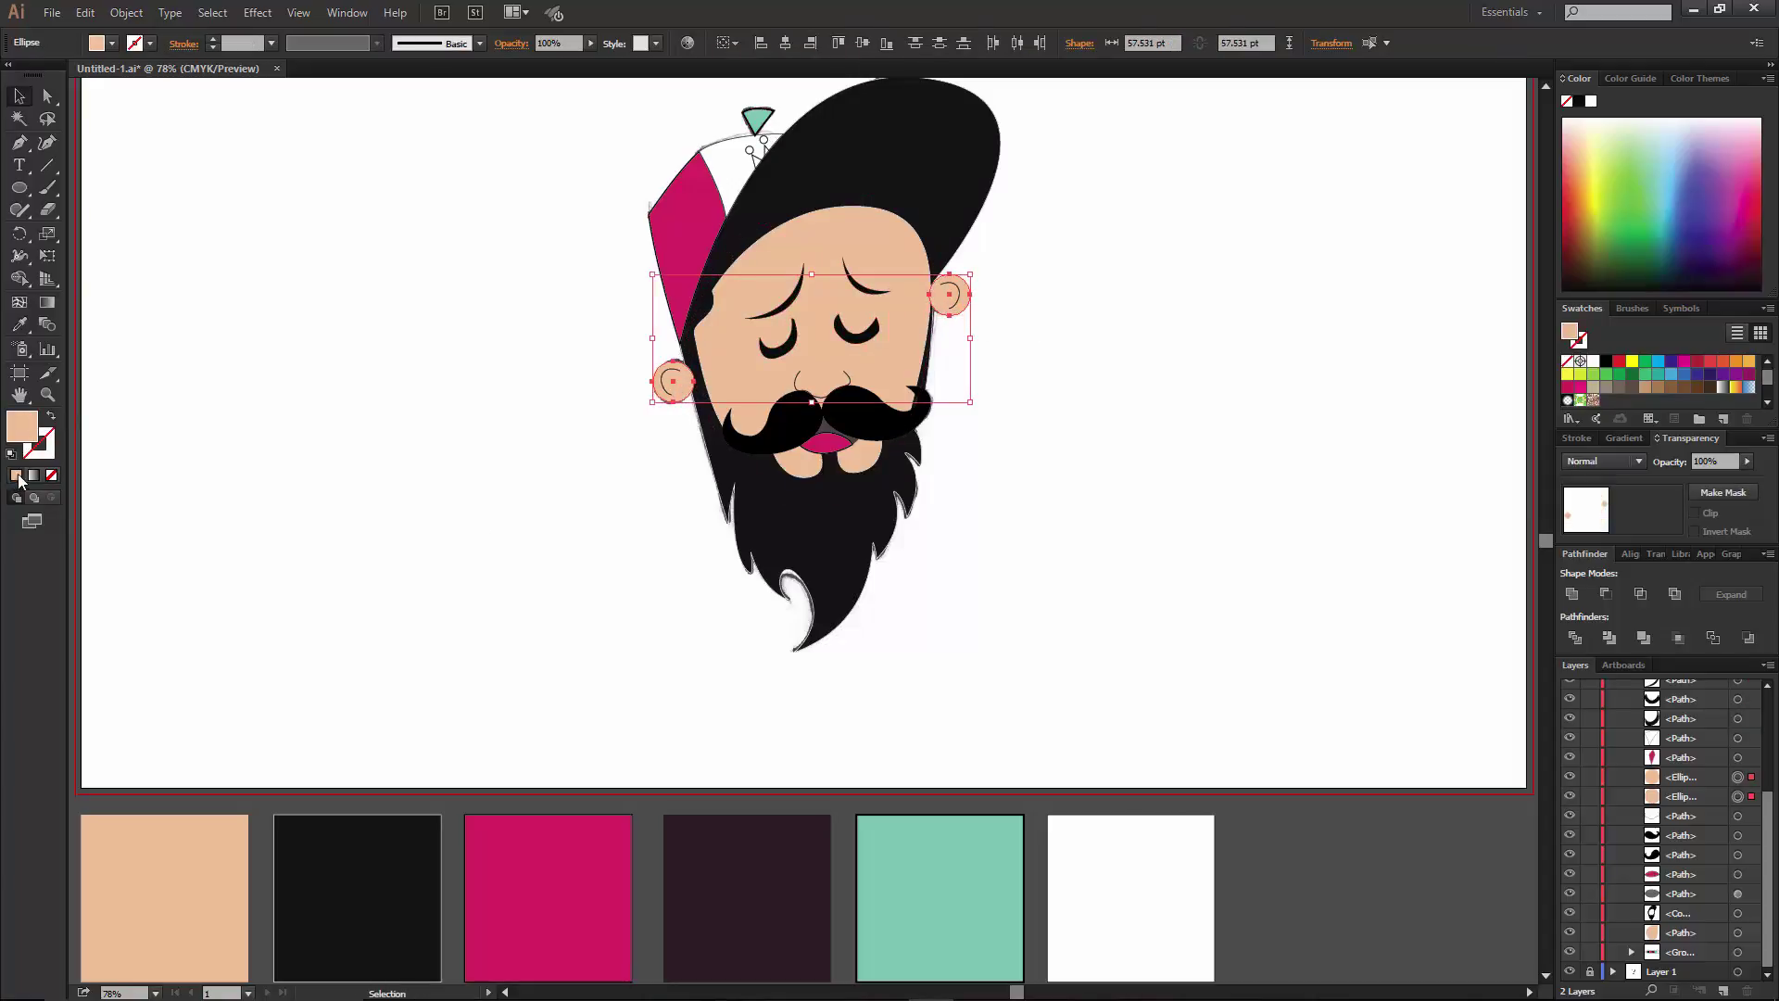
{"action": "double_click", "coordinate": [37, 444]}
{"action": "left_click", "coordinate": [941, 459]}
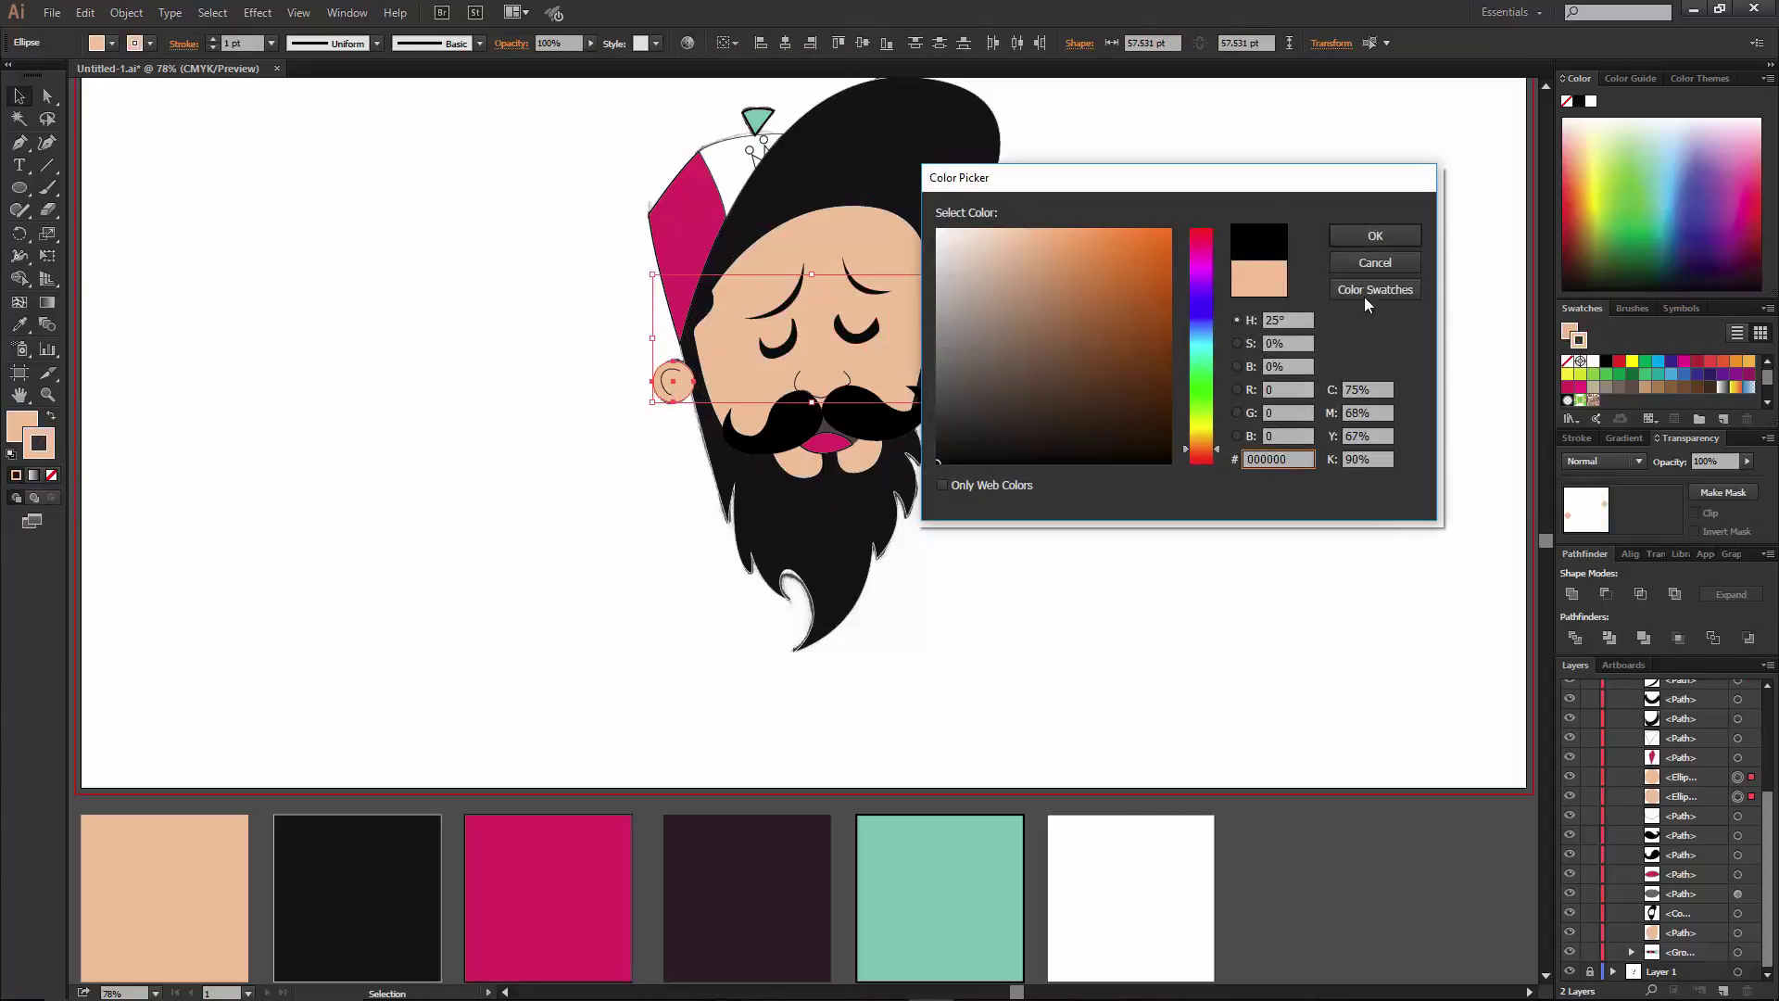
{"action": "left_click", "coordinate": [1370, 234]}
{"action": "left_click", "coordinate": [1057, 418]}
Thicken the white cap panel's outline and check the mustache, cap and brow shapes.
{"action": "left_click", "coordinate": [774, 422]}
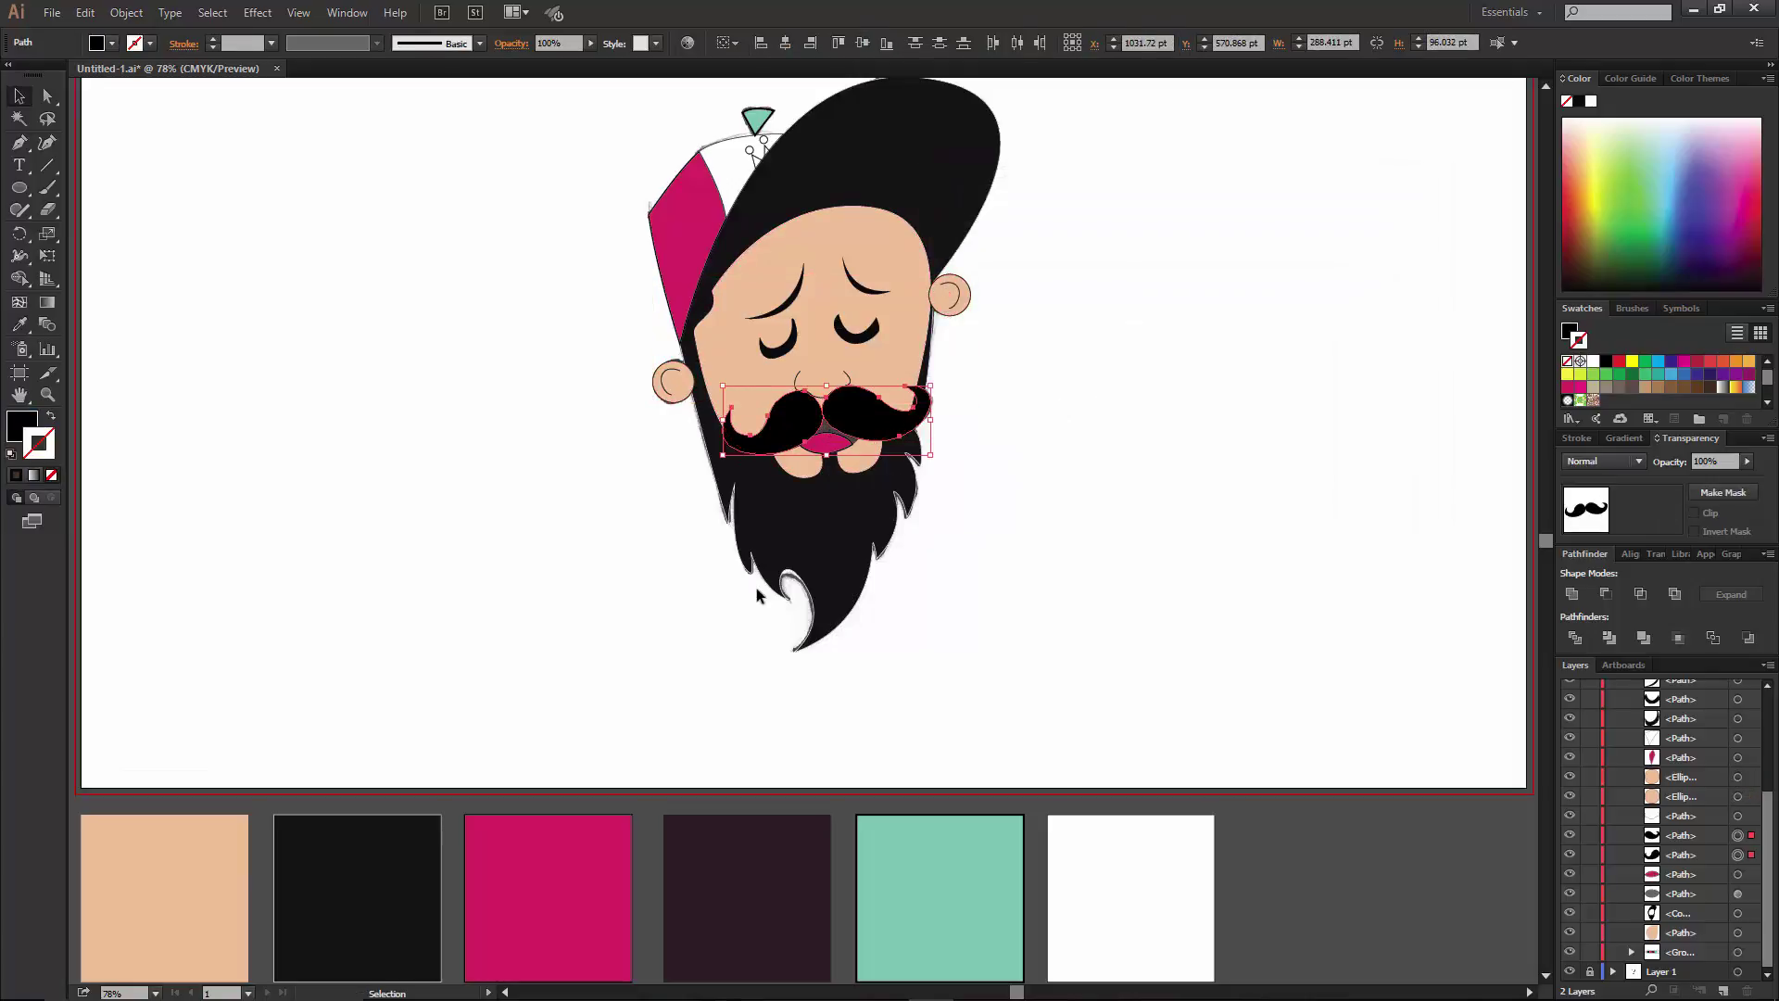
{"action": "left_click", "coordinate": [876, 407], "text": "shift"}
{"action": "left_click", "coordinate": [457, 375]}
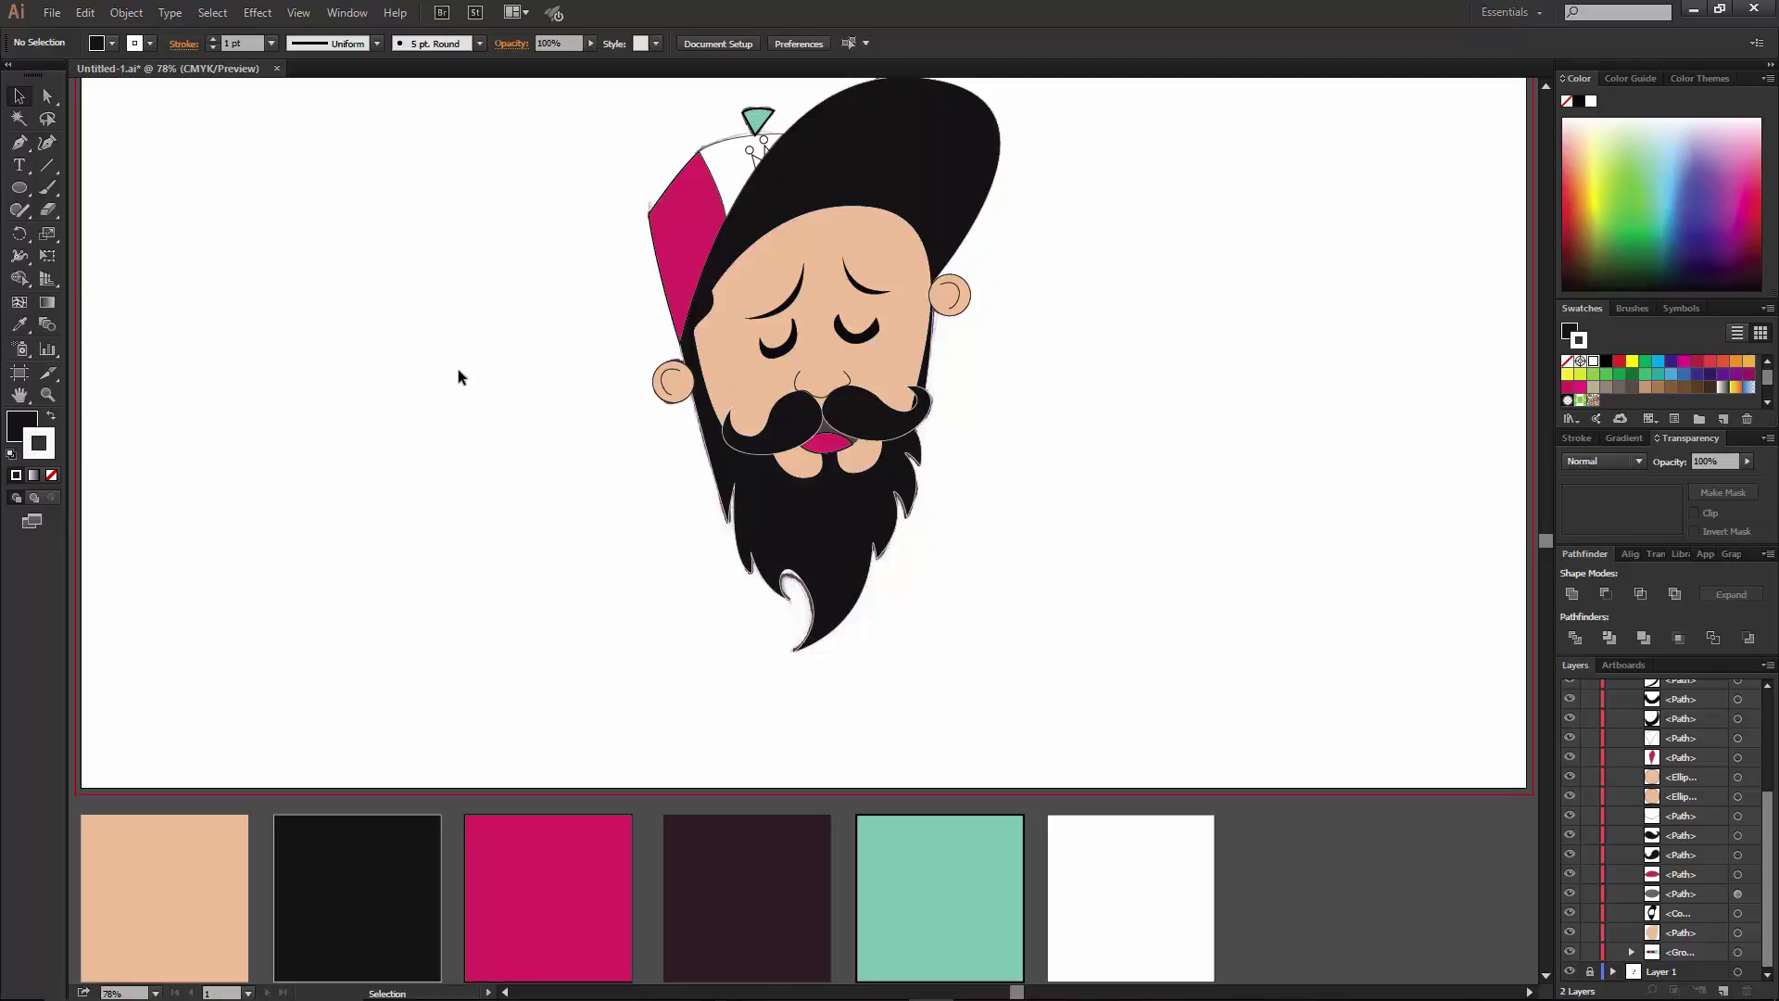
{"action": "left_click", "coordinate": [730, 170]}
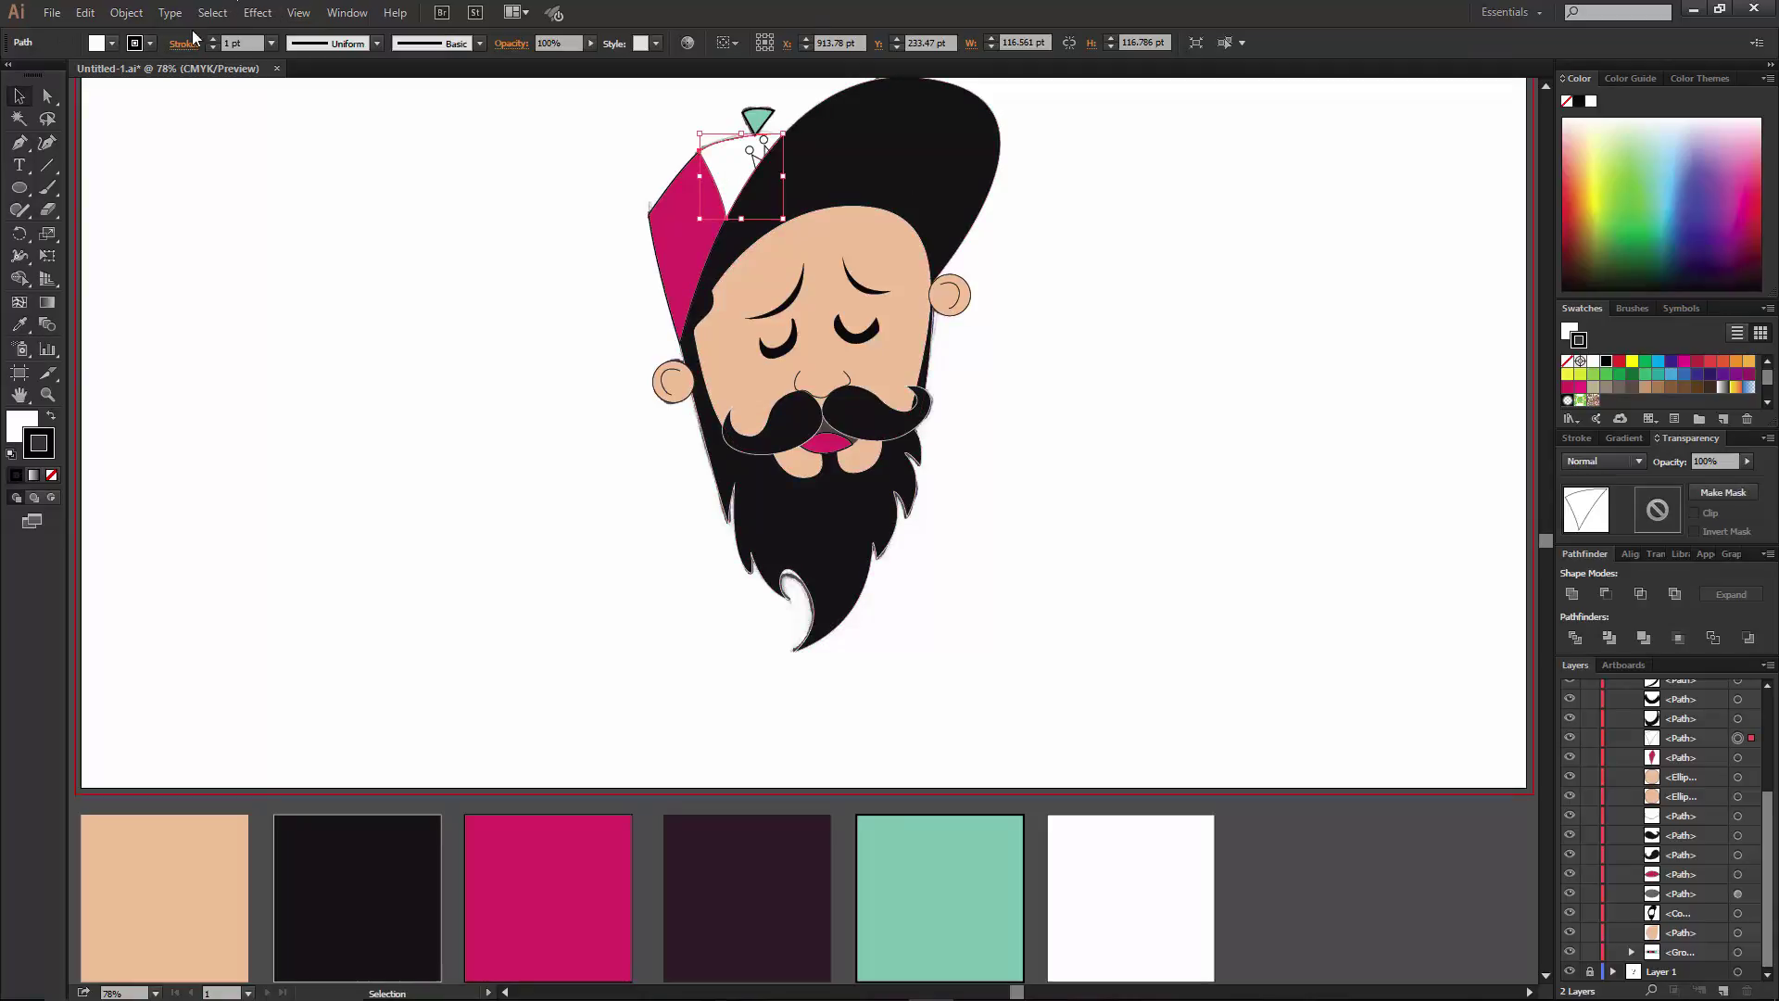
{"action": "left_click", "coordinate": [211, 39]}
{"action": "left_click", "coordinate": [686, 241]}
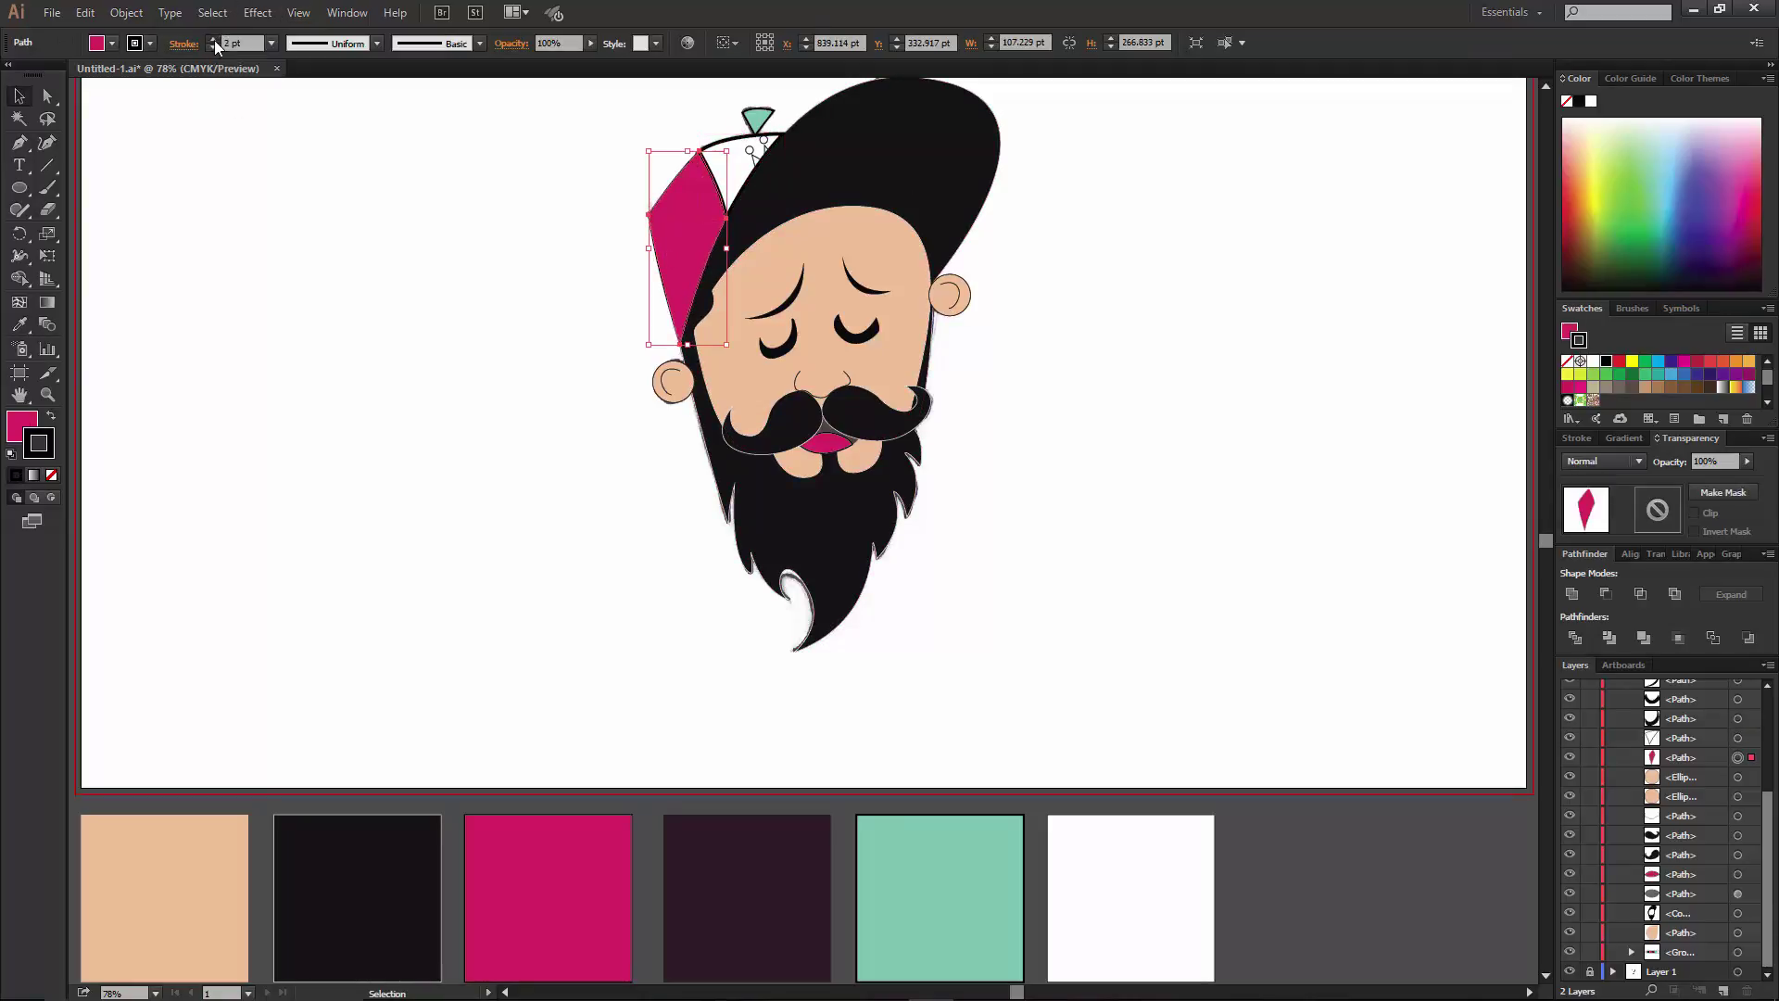
{"action": "type", "text": "6"}
{"action": "left_click", "coordinate": [758, 118]}
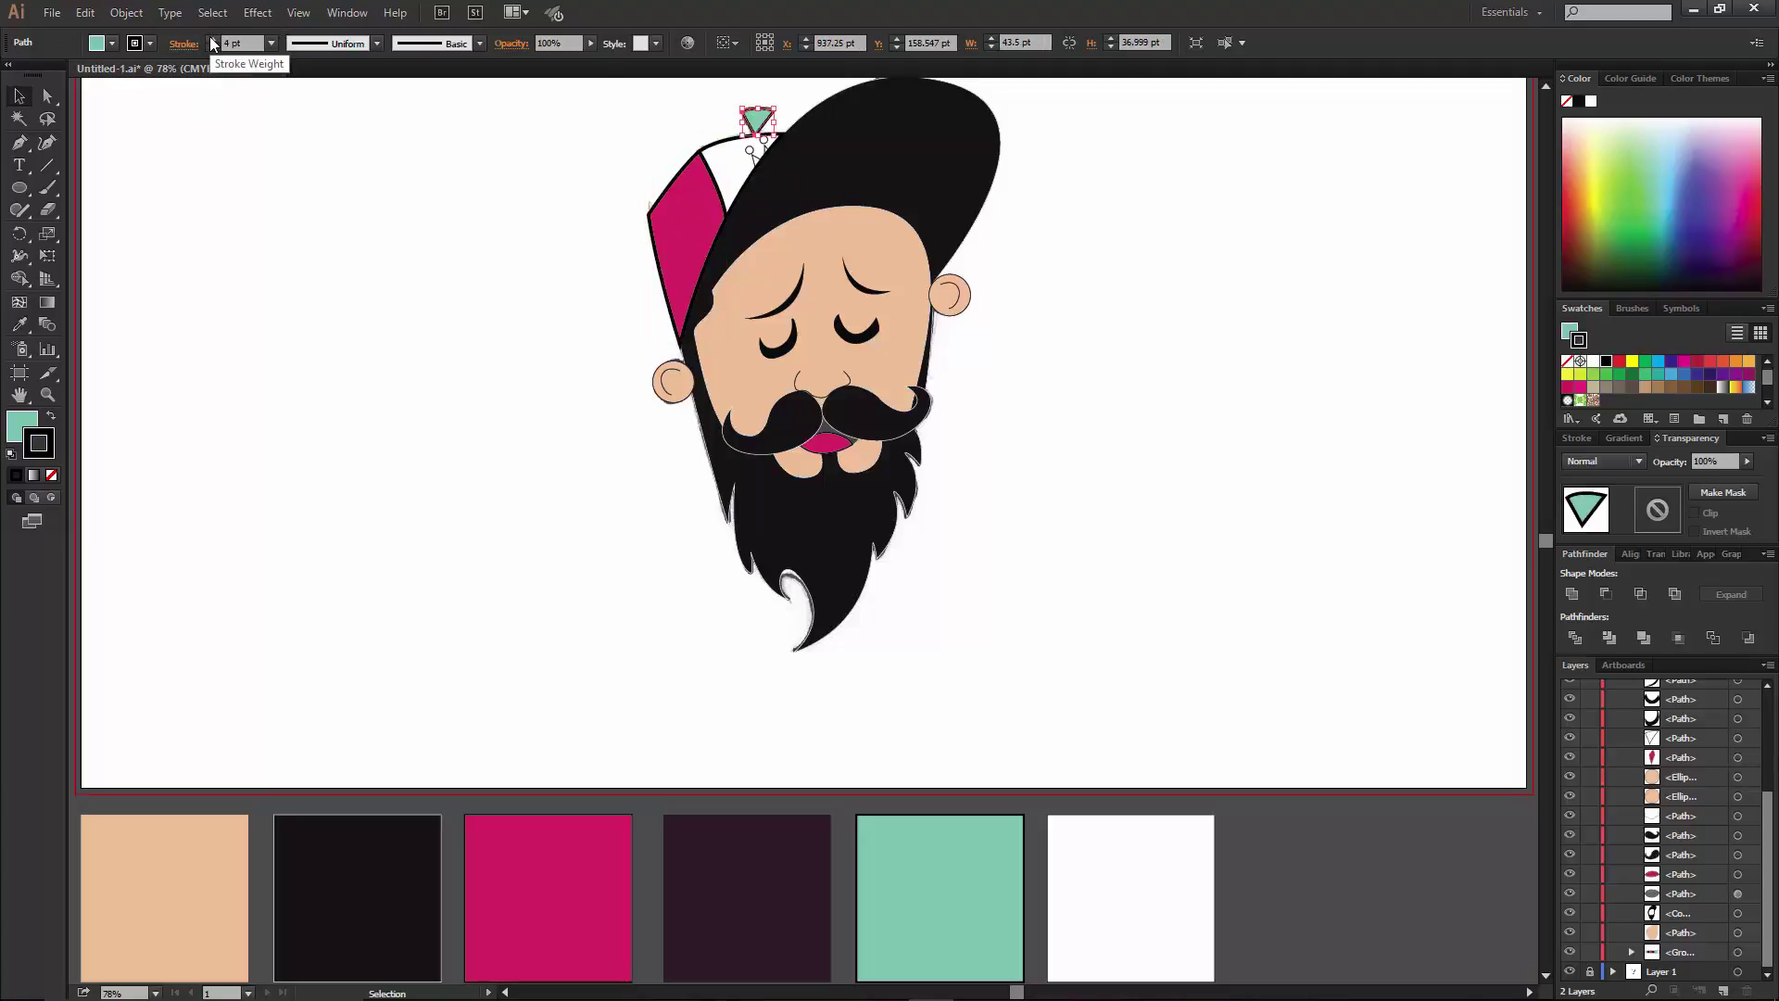
{"action": "left_click", "coordinate": [1138, 364]}
{"action": "left_click", "coordinate": [909, 185]}
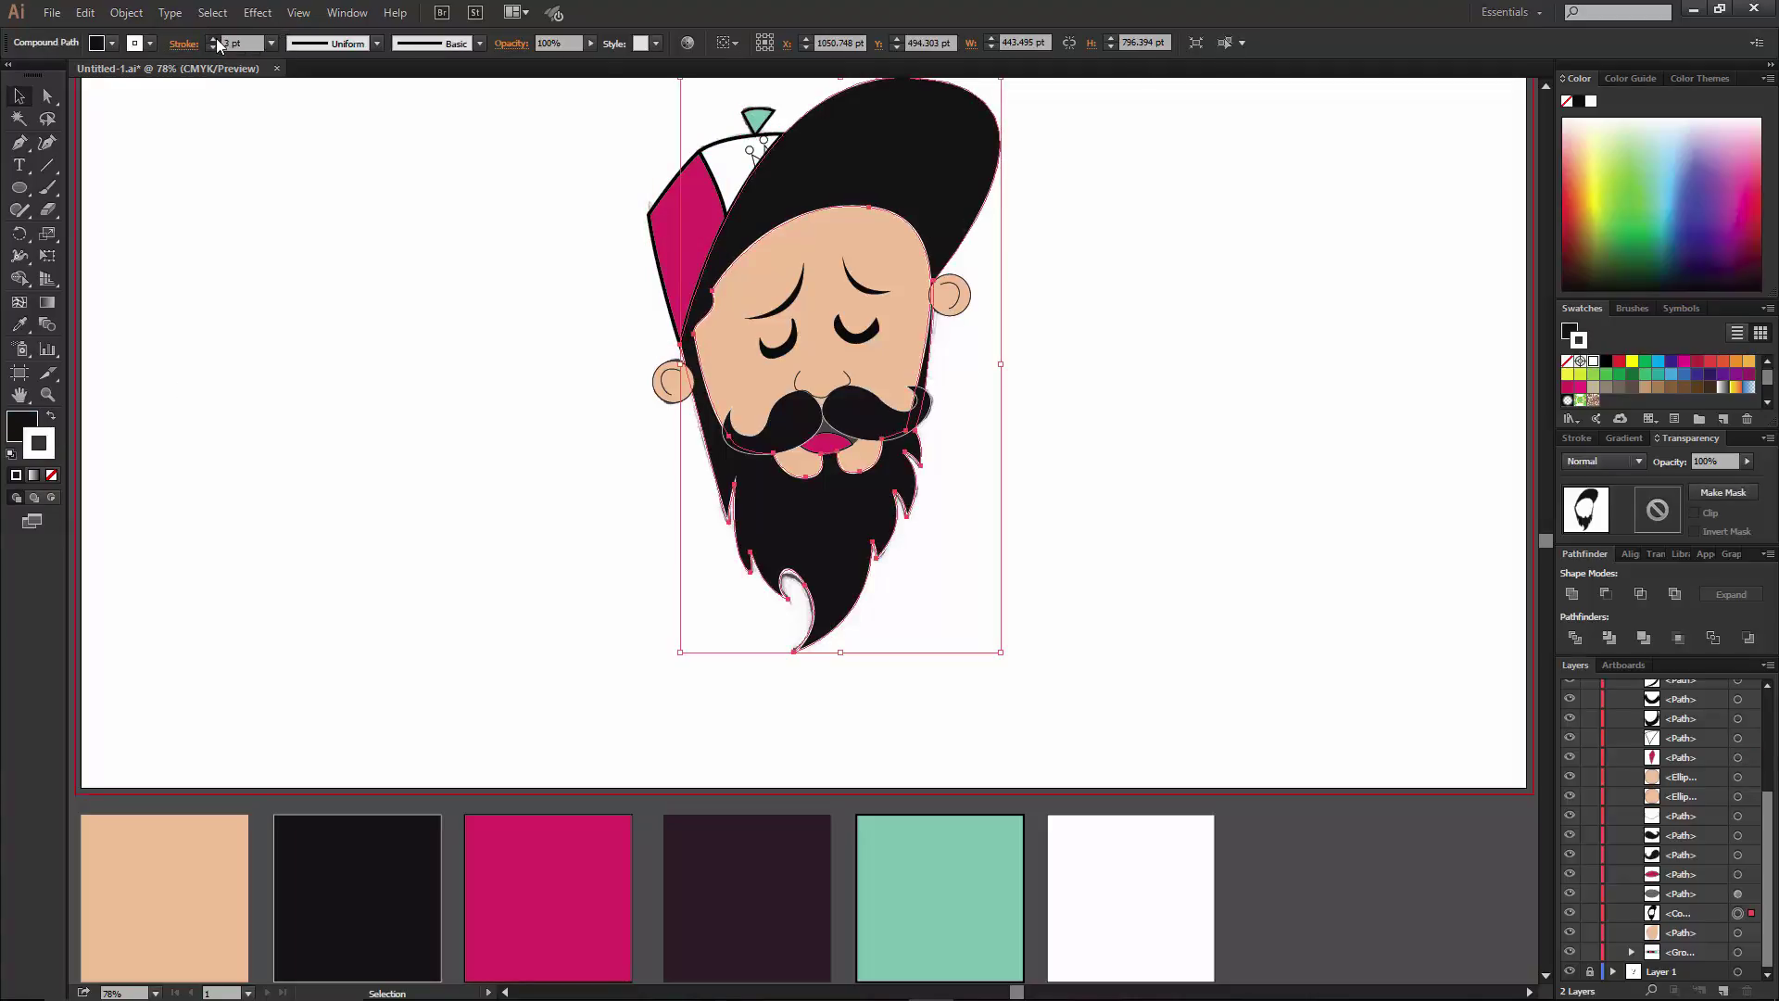
{"action": "left_click", "coordinate": [381, 306]}
{"action": "scroll", "coordinate": [1008, 498], "scroll_direction": "right", "scroll_amount": 1}
{"action": "left_click", "coordinate": [814, 330]}
Try filling the ear curls solid black, then undo back to outlines.
{"action": "left_click", "coordinate": [818, 271], "text": "shift"}
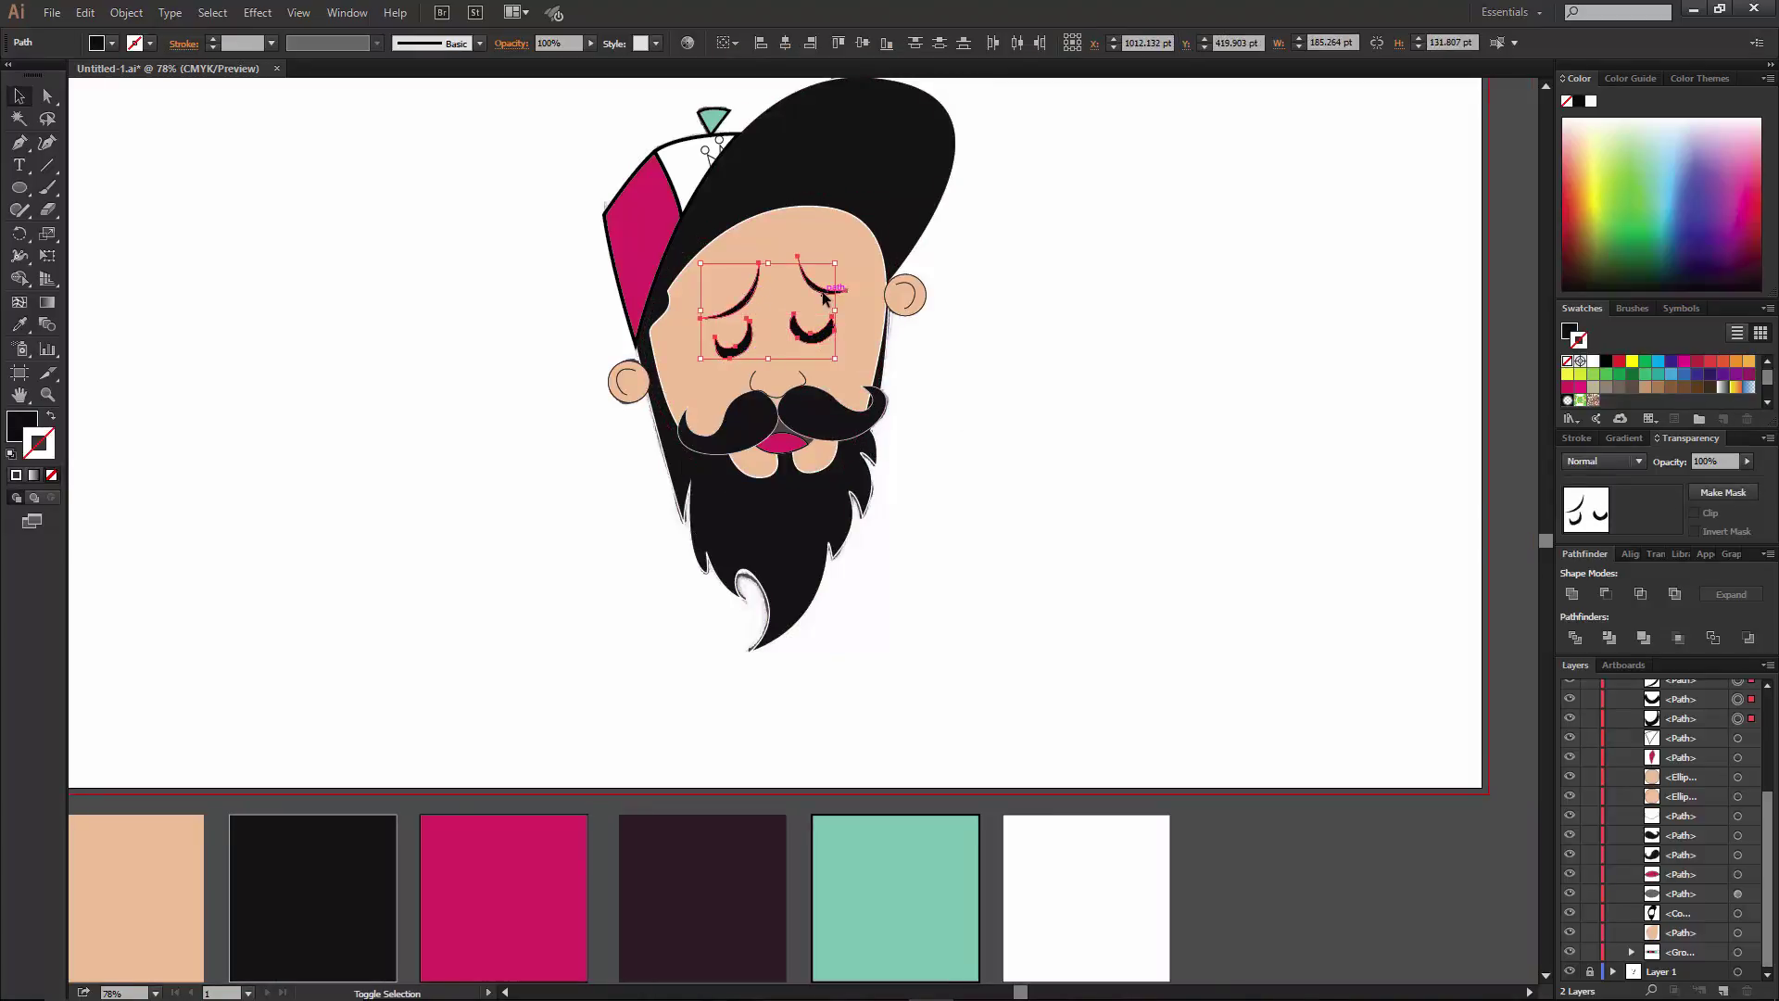
{"action": "key", "text": "i"}
{"action": "key", "text": "v"}
{"action": "left_click", "coordinate": [501, 402]}
{"action": "scroll", "coordinate": [1121, 649], "scroll_direction": "up", "scroll_amount": 1}
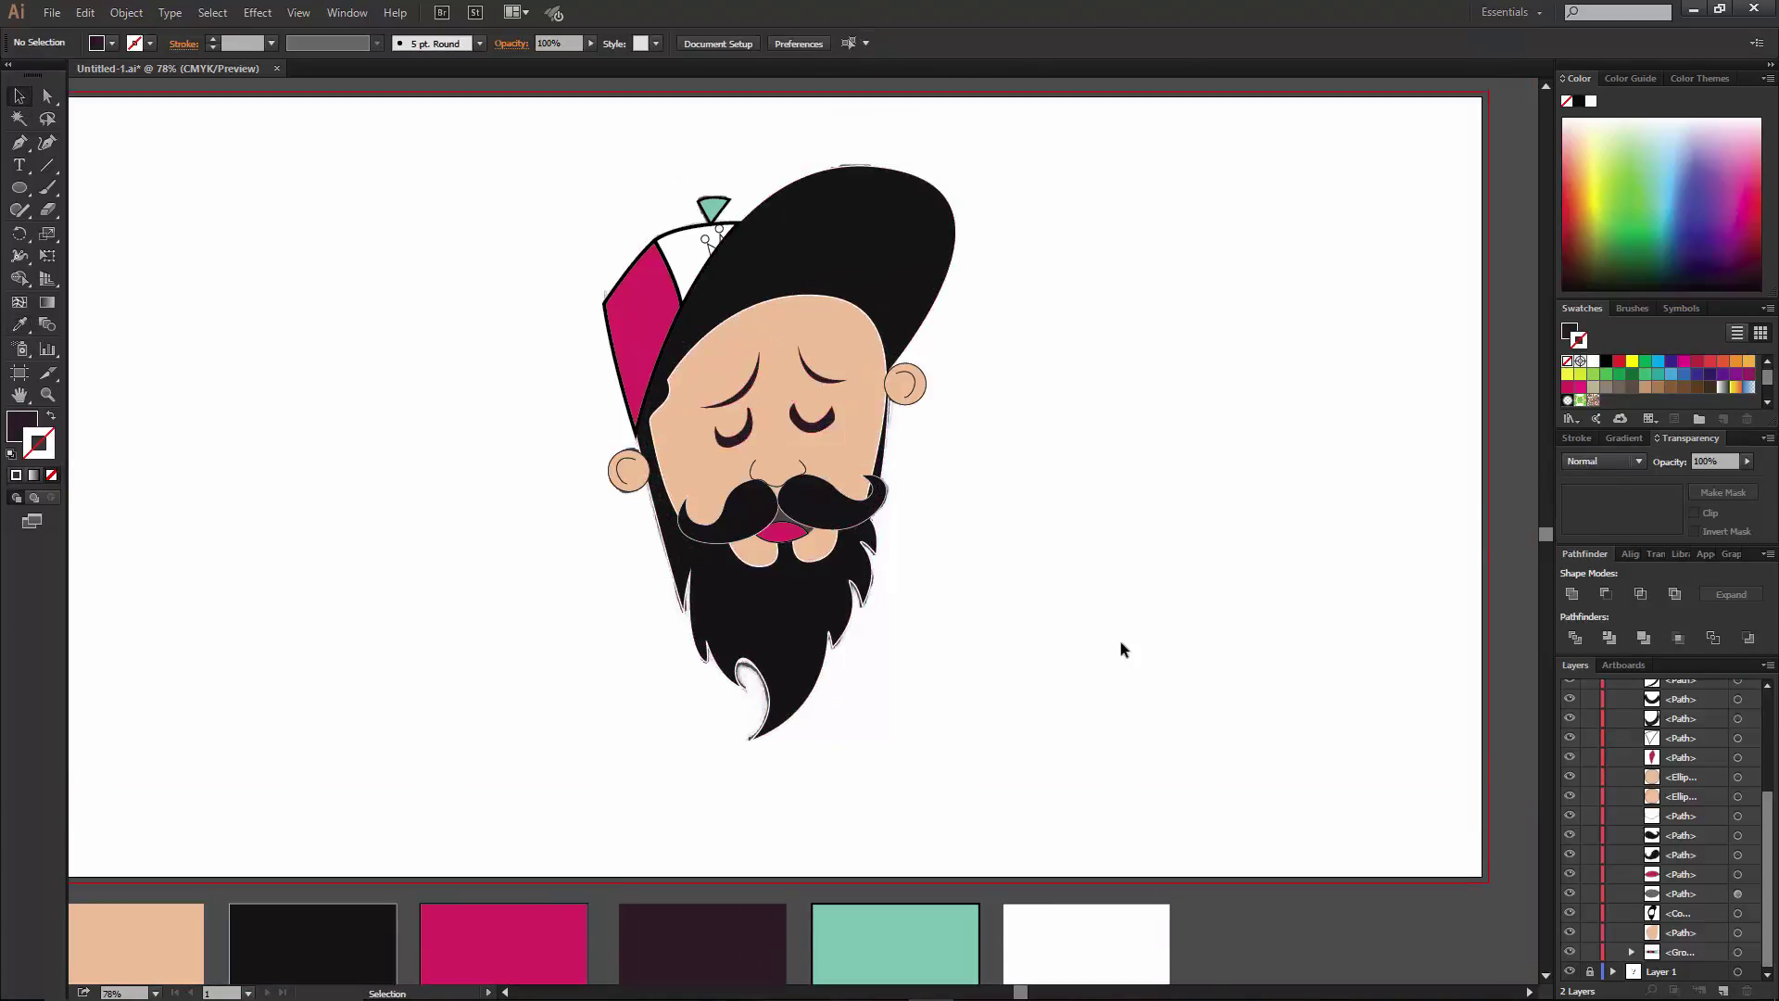
{"action": "left_click", "coordinate": [626, 471]}
{"action": "left_click", "coordinate": [916, 388], "text": "shift"}
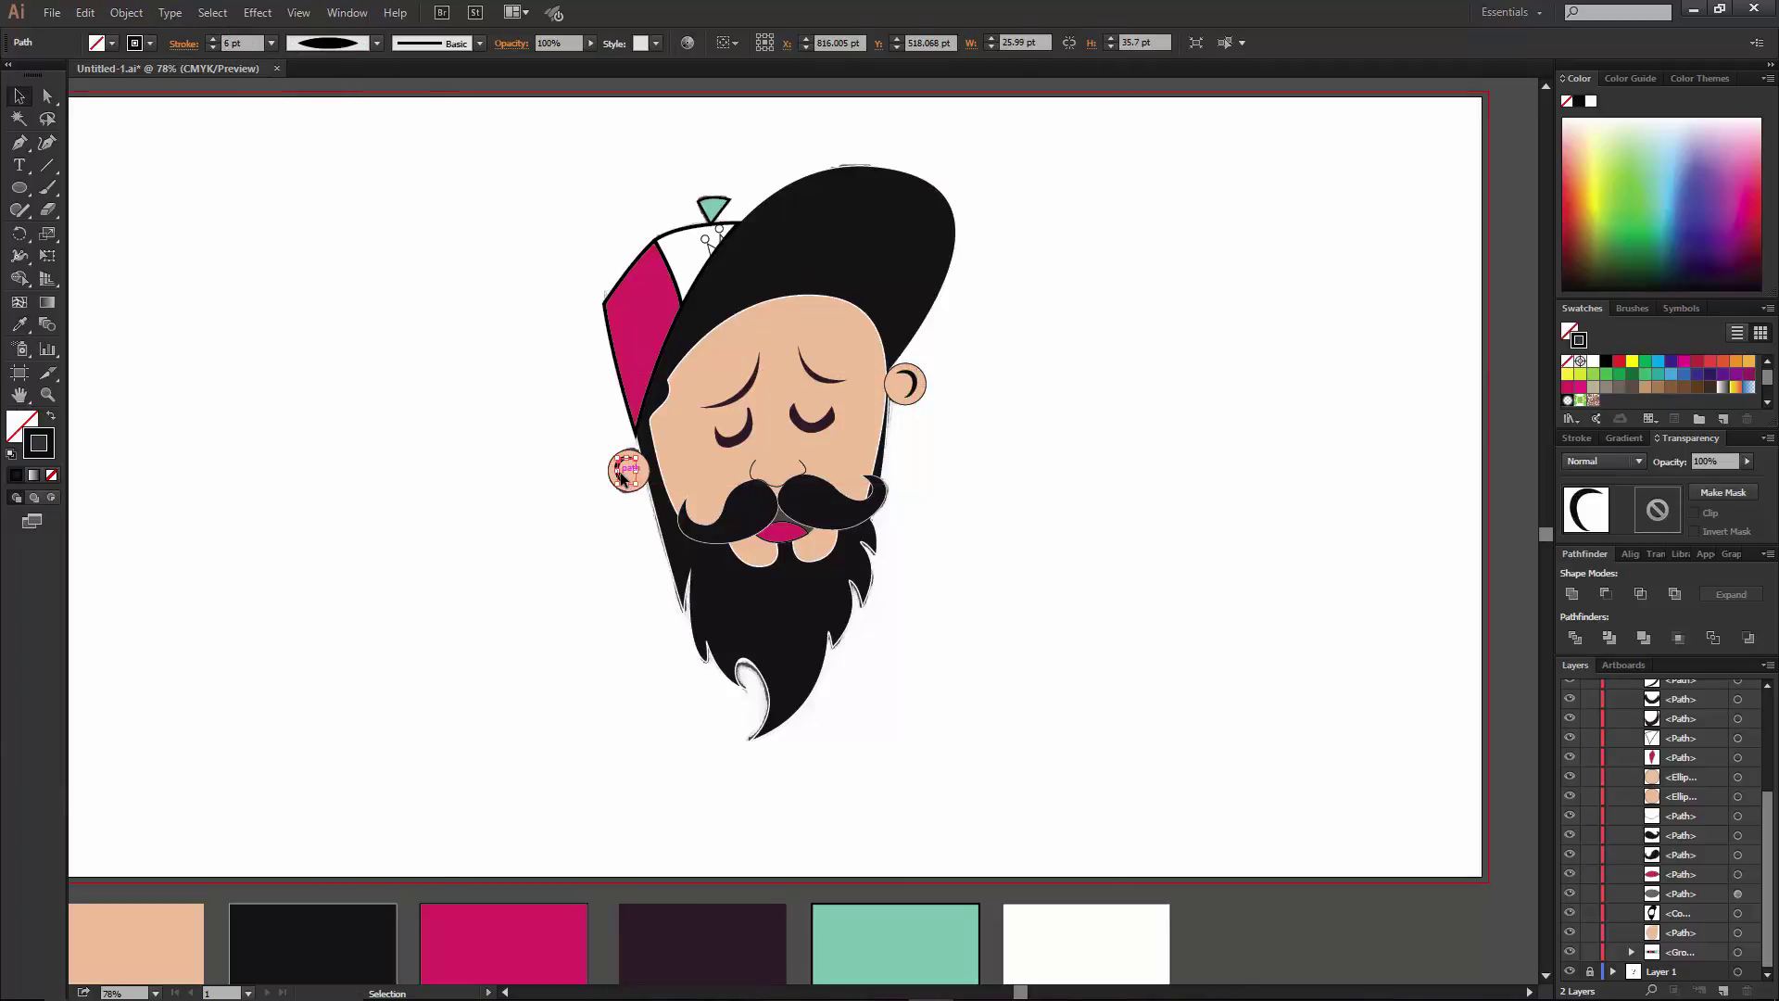
{"action": "key", "text": "i"}
{"action": "left_click", "coordinate": [324, 941]}
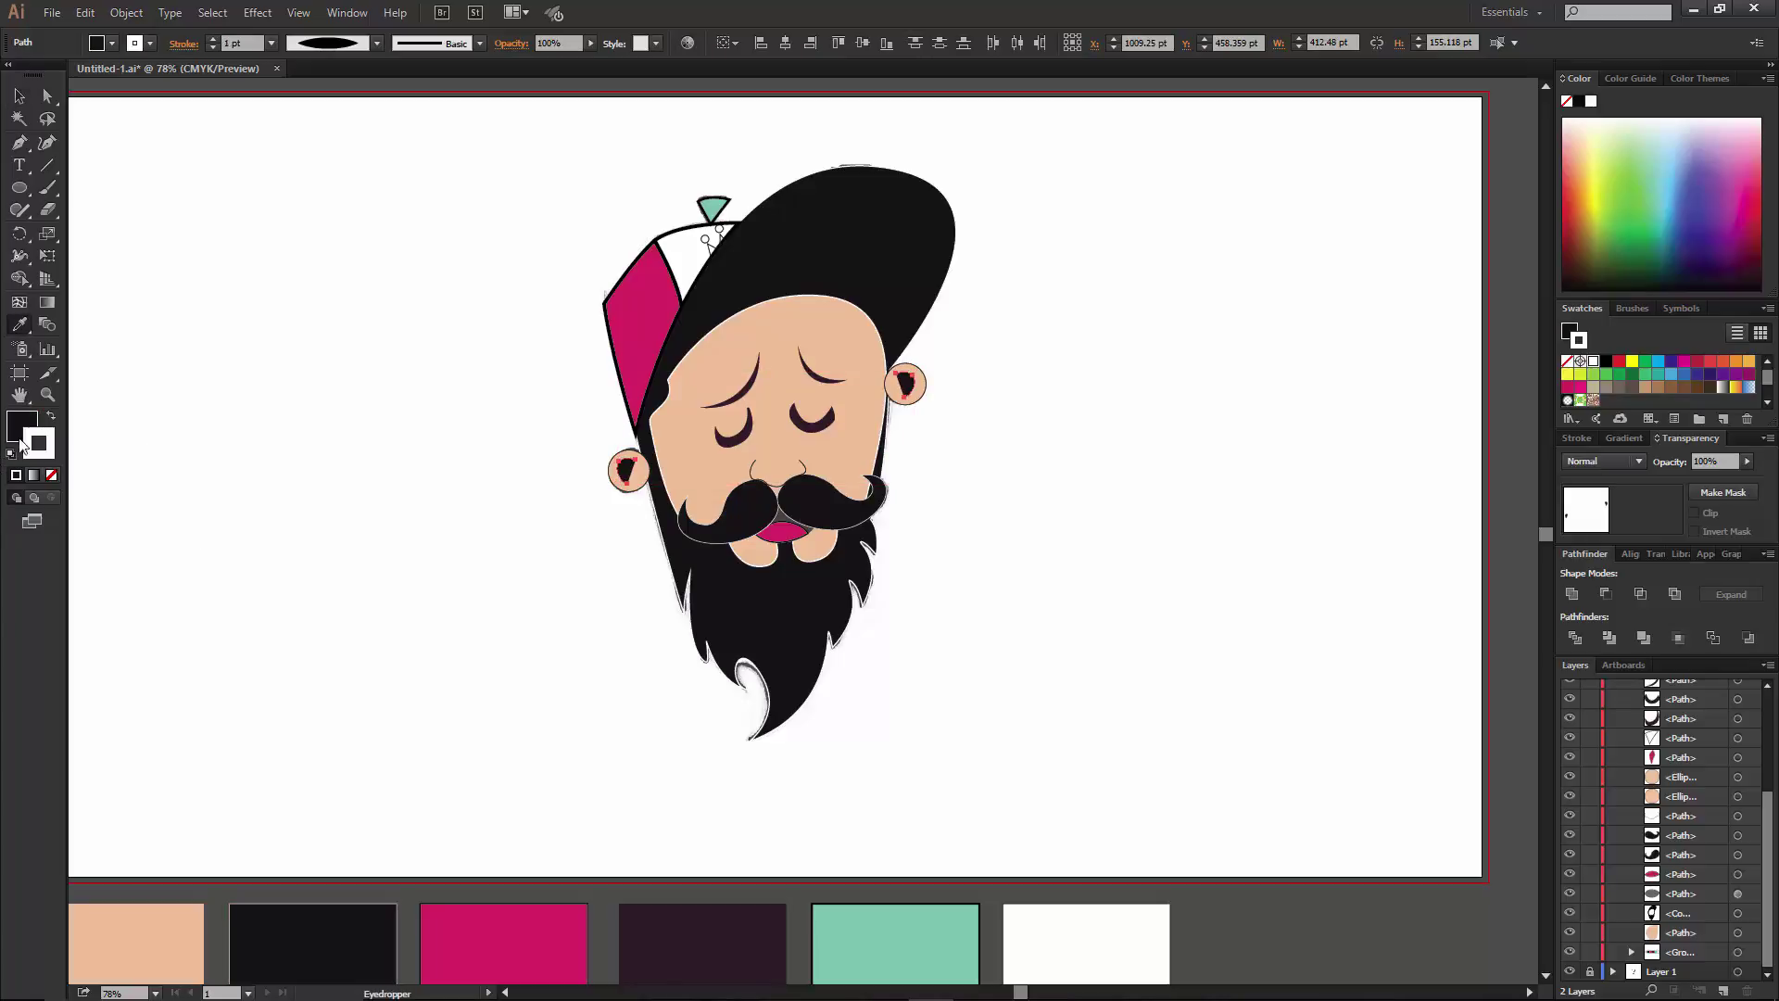
{"action": "key", "text": "v"}
{"action": "left_click", "coordinate": [354, 450]}
{"action": "key", "text": "ctrl+z"}
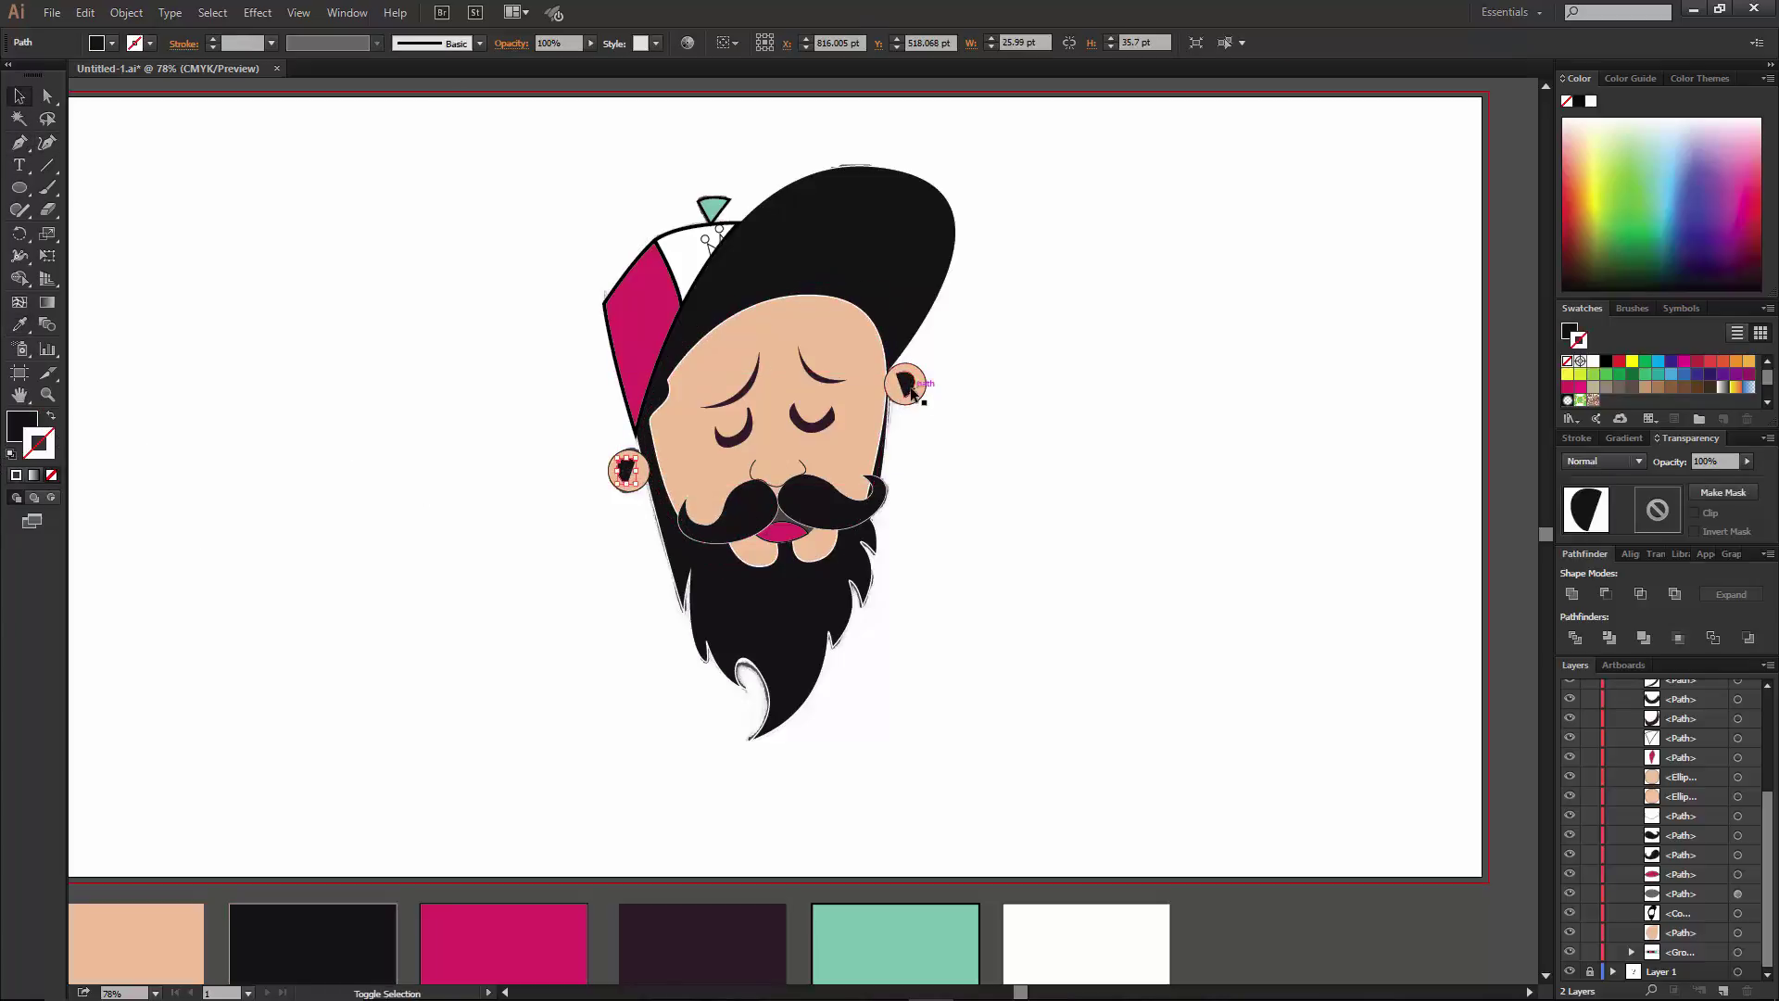
{"action": "key", "text": "ctrl+z"}
{"action": "key", "text": "ctrl+z"}
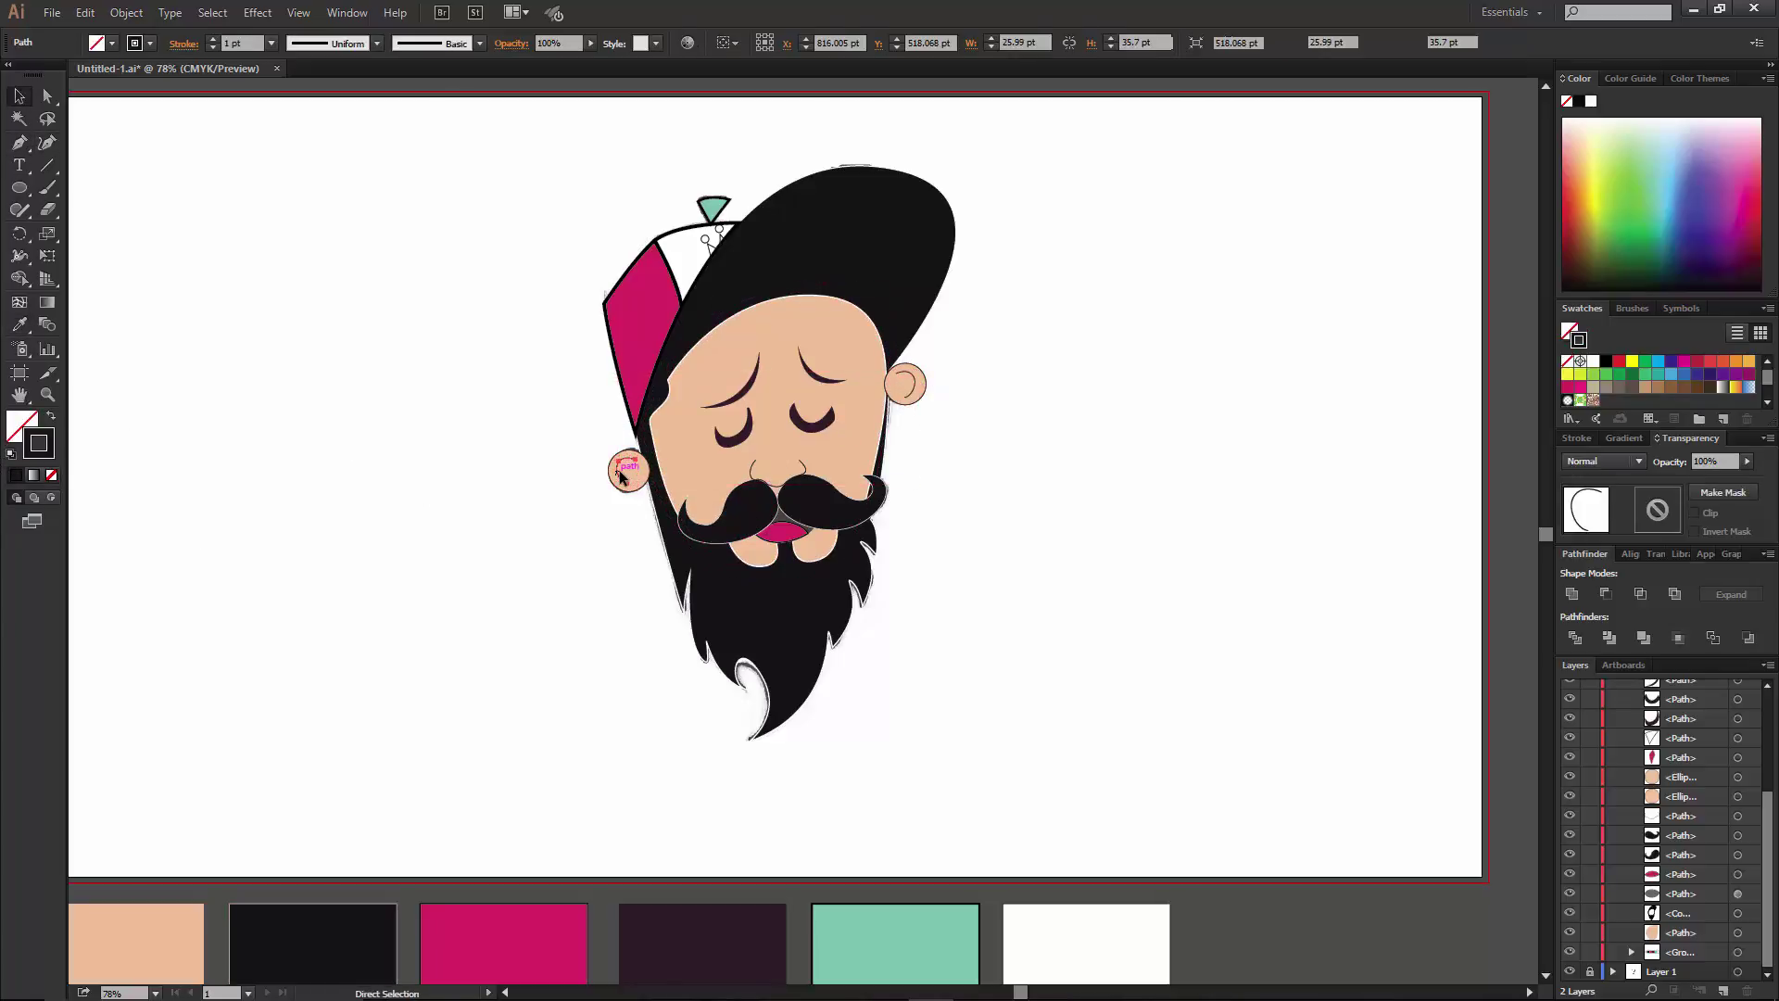
Apply Width Profile 1 taper to both ear curl strokes.
{"action": "left_click", "coordinate": [621, 476]}
{"action": "left_click", "coordinate": [907, 383], "text": "shift"}
{"action": "left_click", "coordinate": [334, 44]}
{"action": "left_click", "coordinate": [254, 63]}
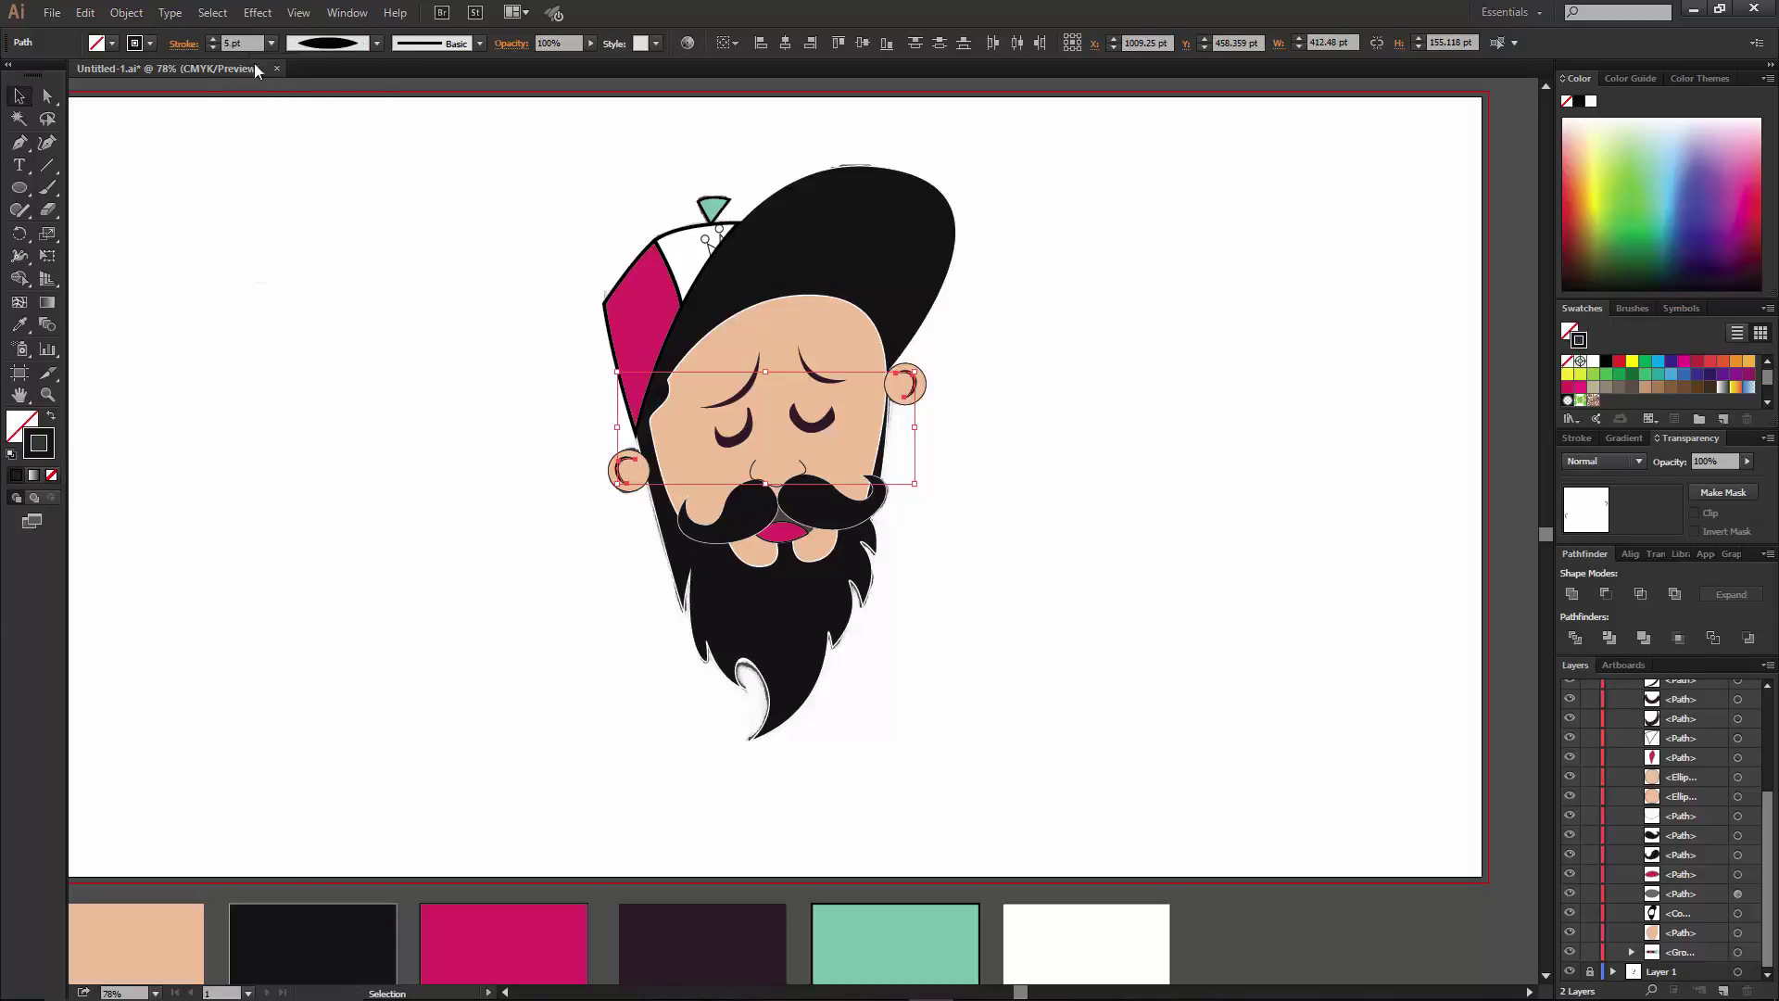
{"action": "left_click", "coordinate": [619, 472]}
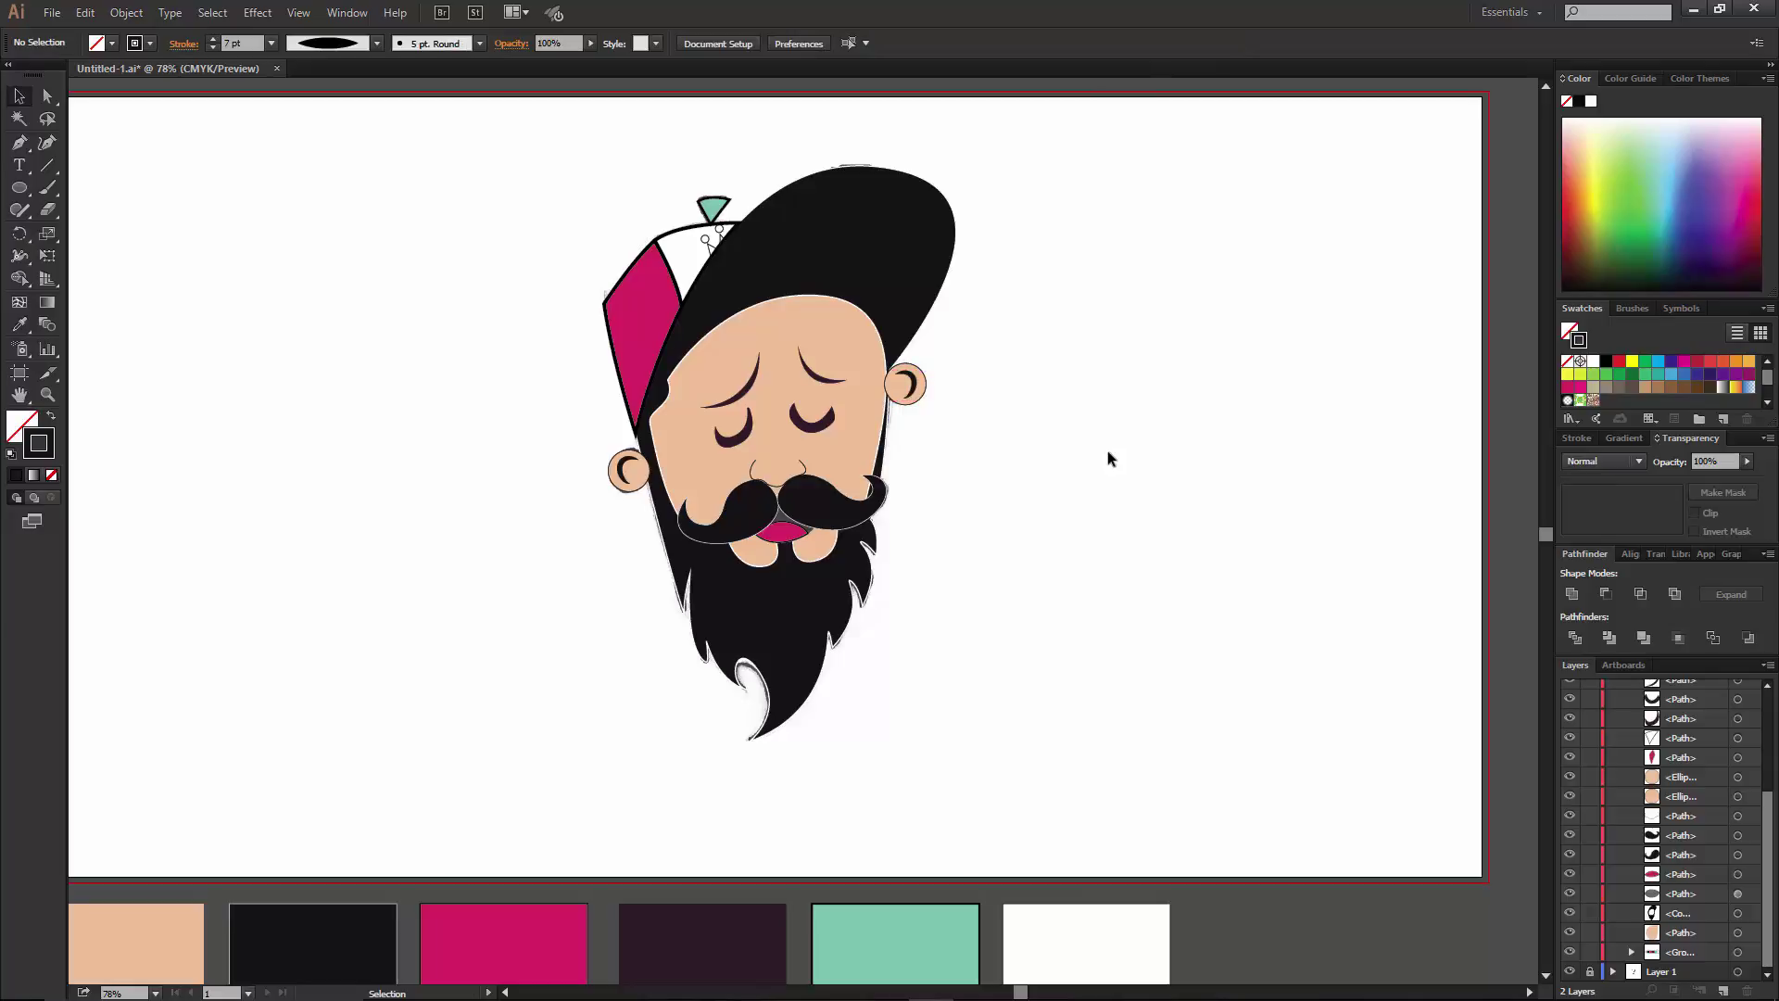
{"action": "left_click", "coordinate": [626, 468], "text": "shift"}
Replace the ear curls with a grouped two-line X drawn in the left ear.
{"action": "key", "text": "Delete"}
{"action": "key", "text": "ctrl+equal"}
{"action": "key", "text": "ctrl+equal"}
{"action": "key", "text": "p"}
{"action": "left_click", "coordinate": [476, 391]}
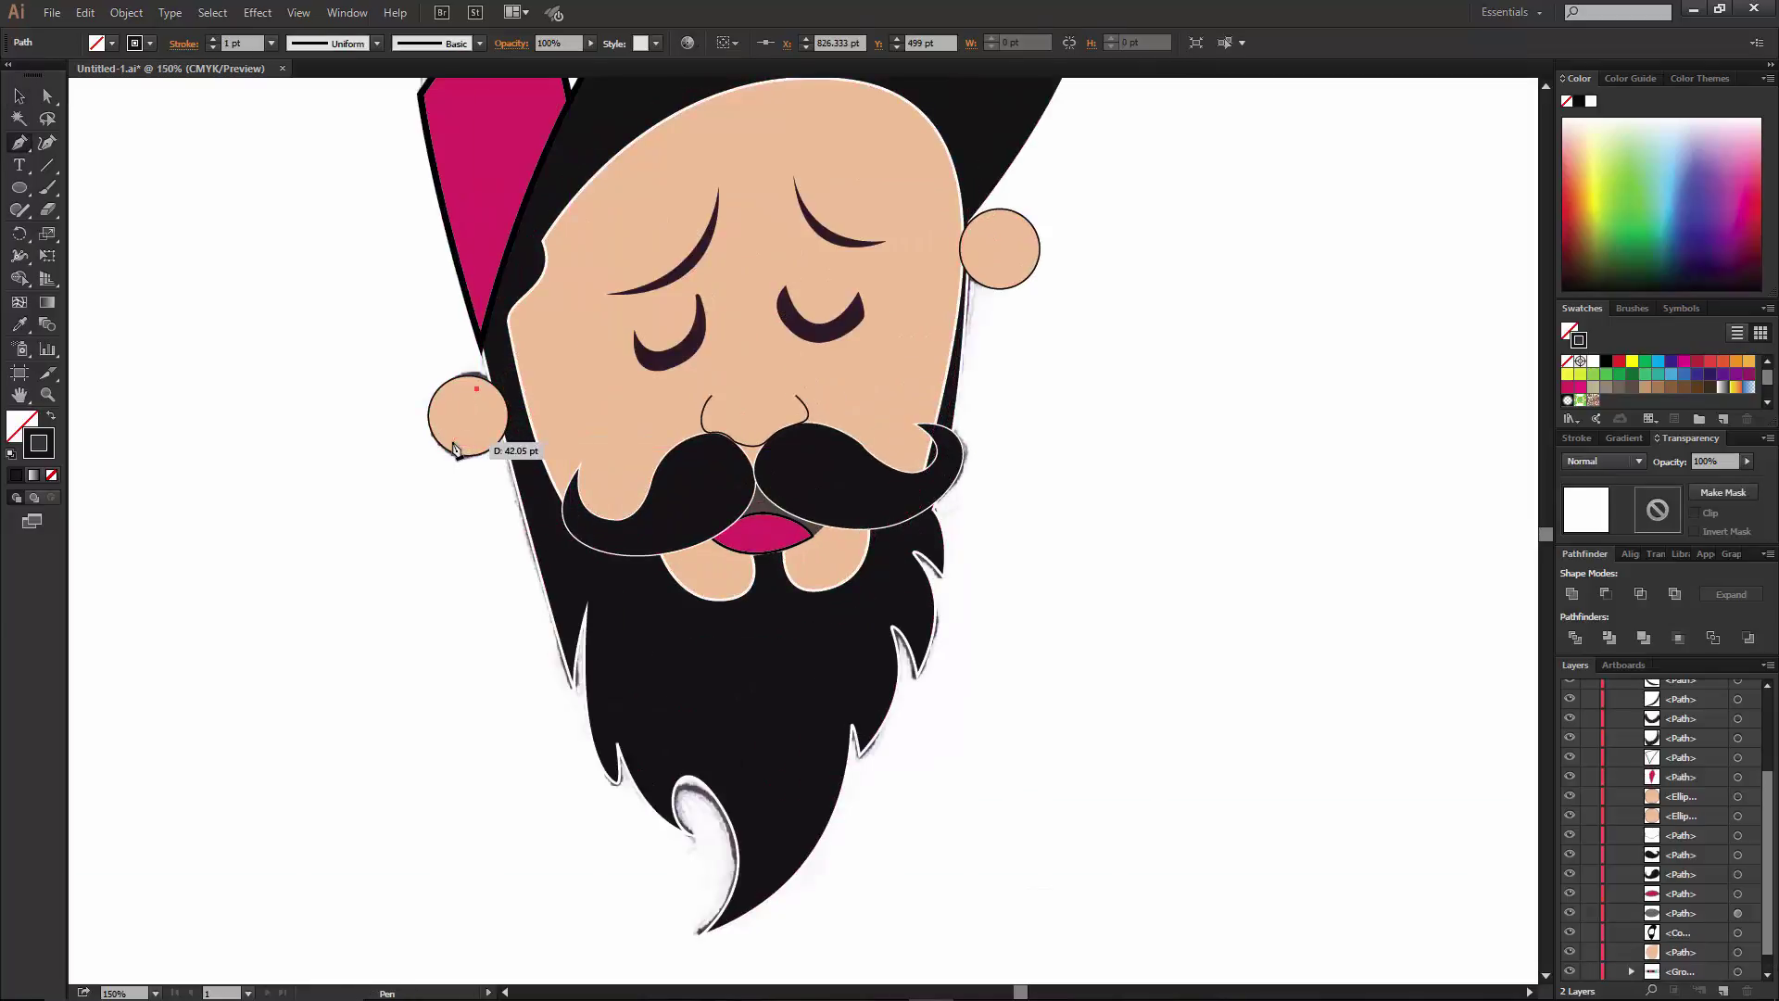
{"action": "left_click", "coordinate": [445, 398]}
{"action": "left_click", "coordinate": [488, 440]}
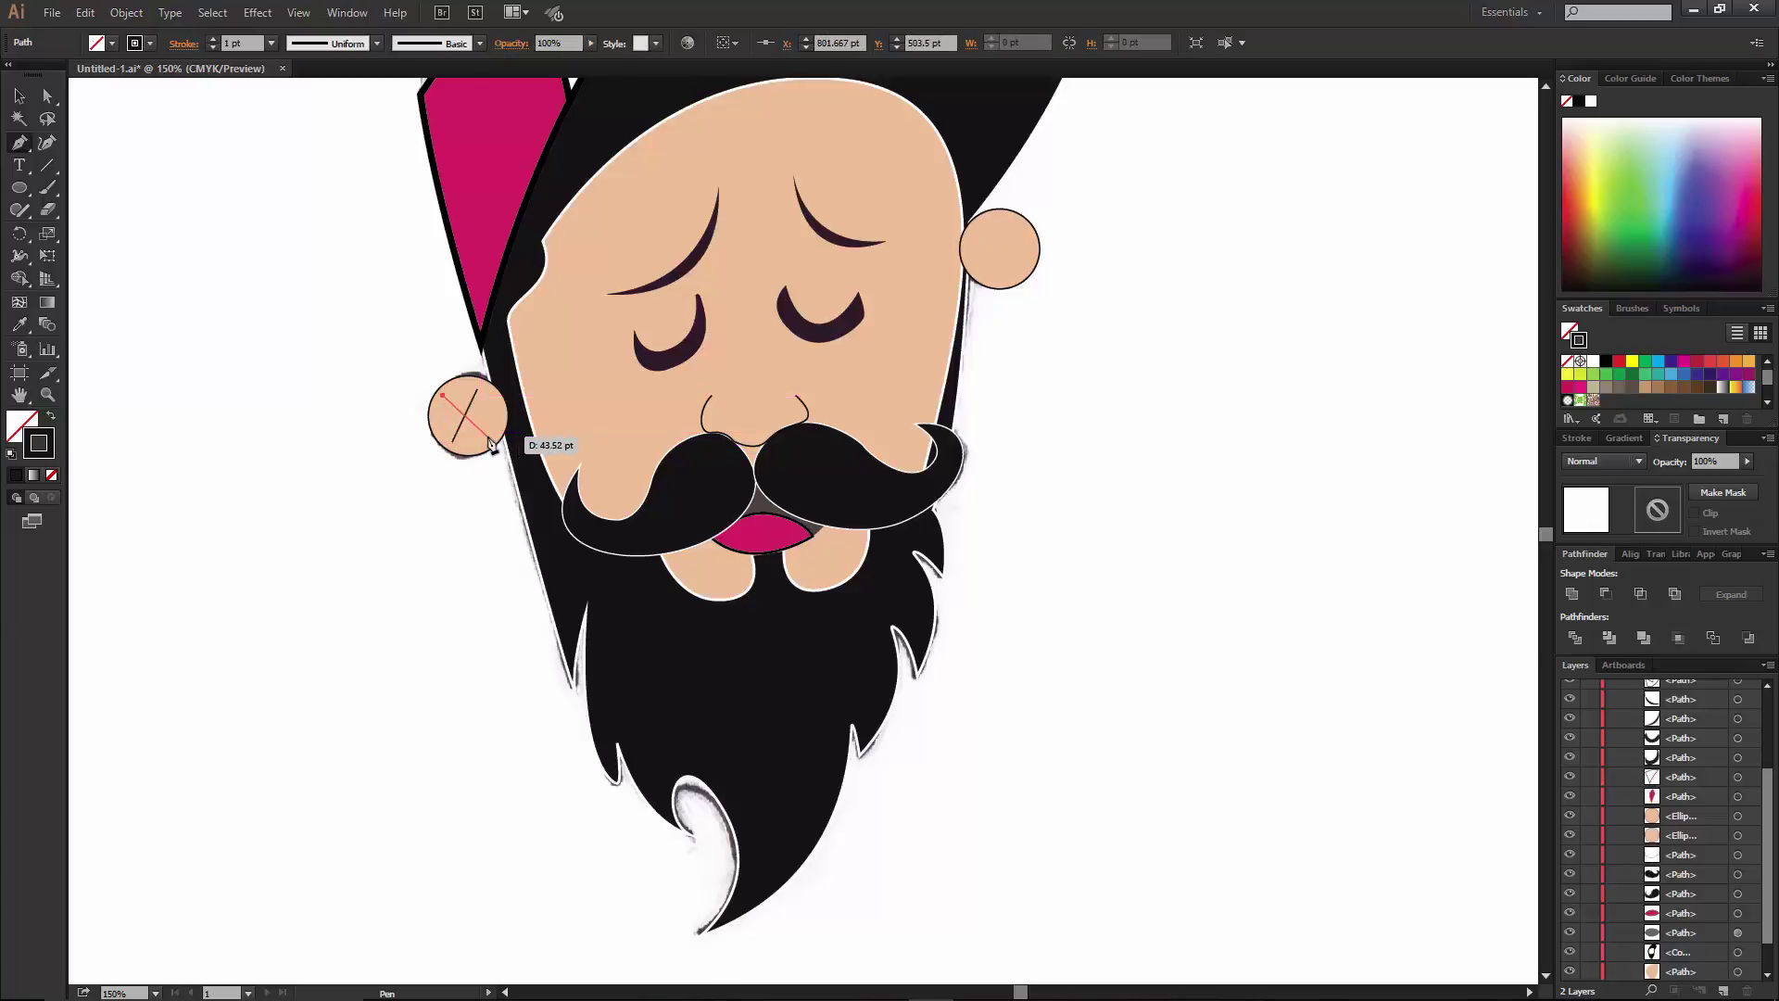
{"action": "key", "text": "v"}
{"action": "left_click", "coordinate": [477, 430]}
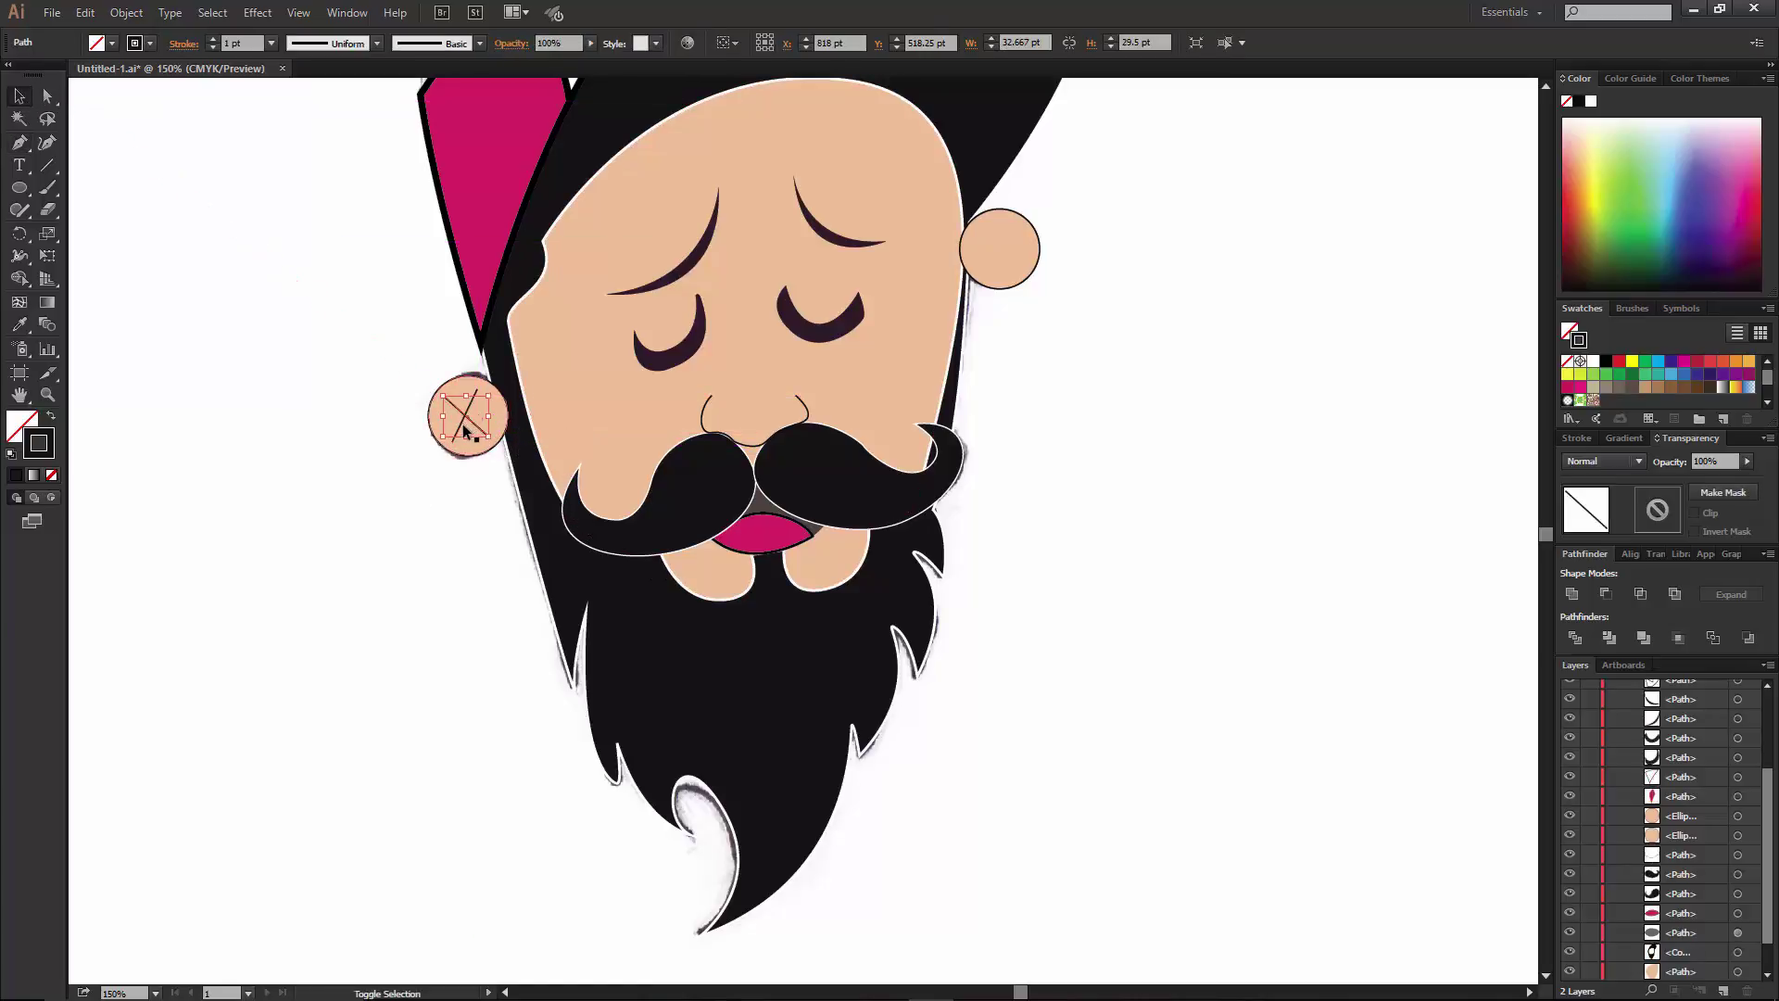
{"action": "key", "text": "ctrl+g"}
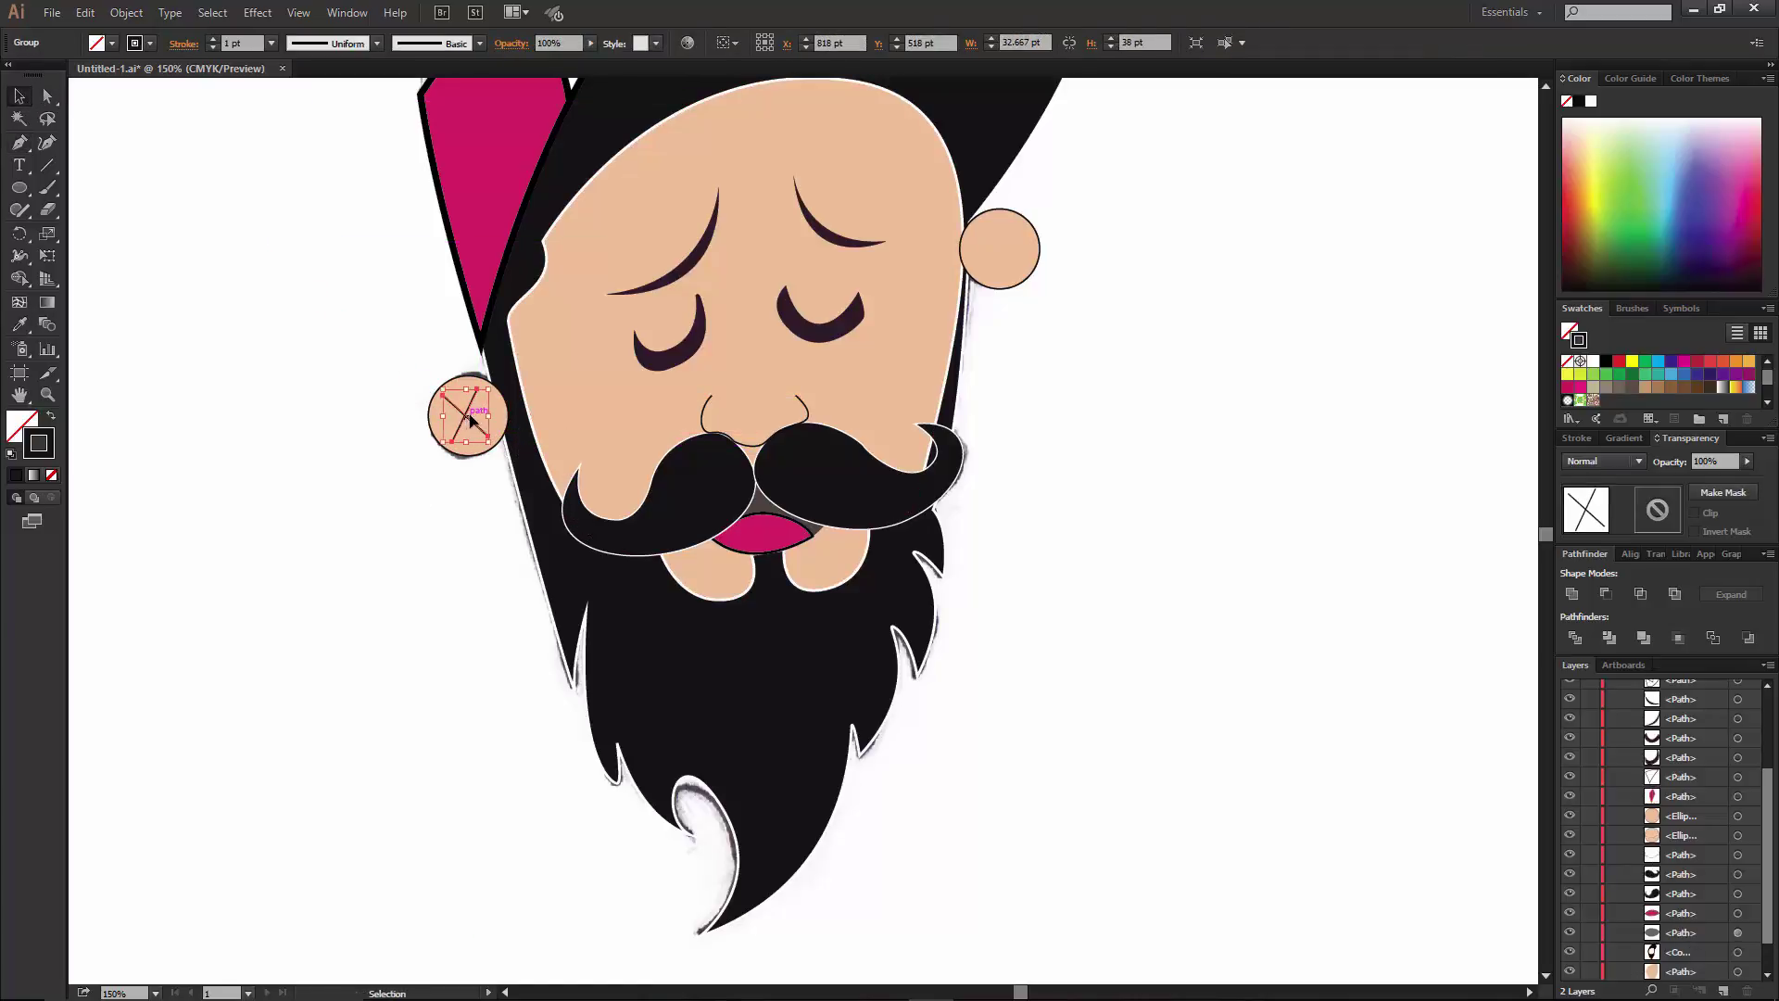
Copy the X into the right ear and give both a thick tapered stroke.
{"action": "left_click_drag", "start_coordinate": [467, 419], "coordinate": [1001, 252], "text": "alt"}
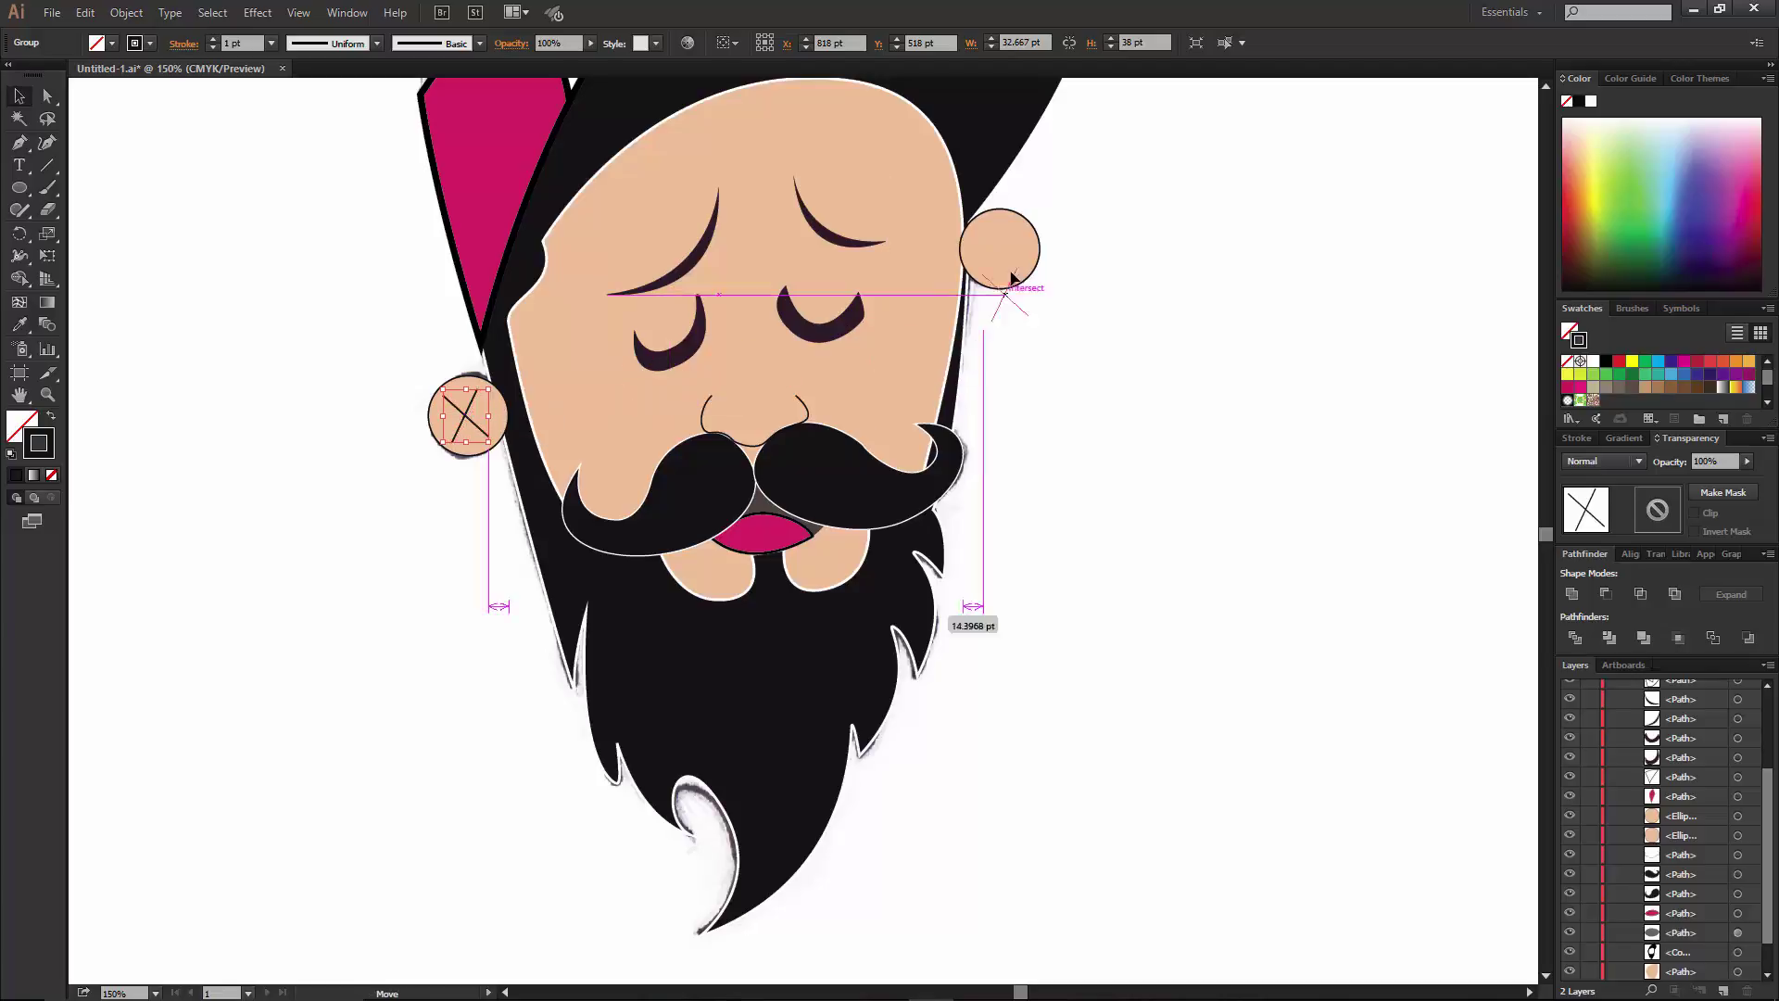
{"action": "left_click", "coordinate": [467, 420], "text": "shift"}
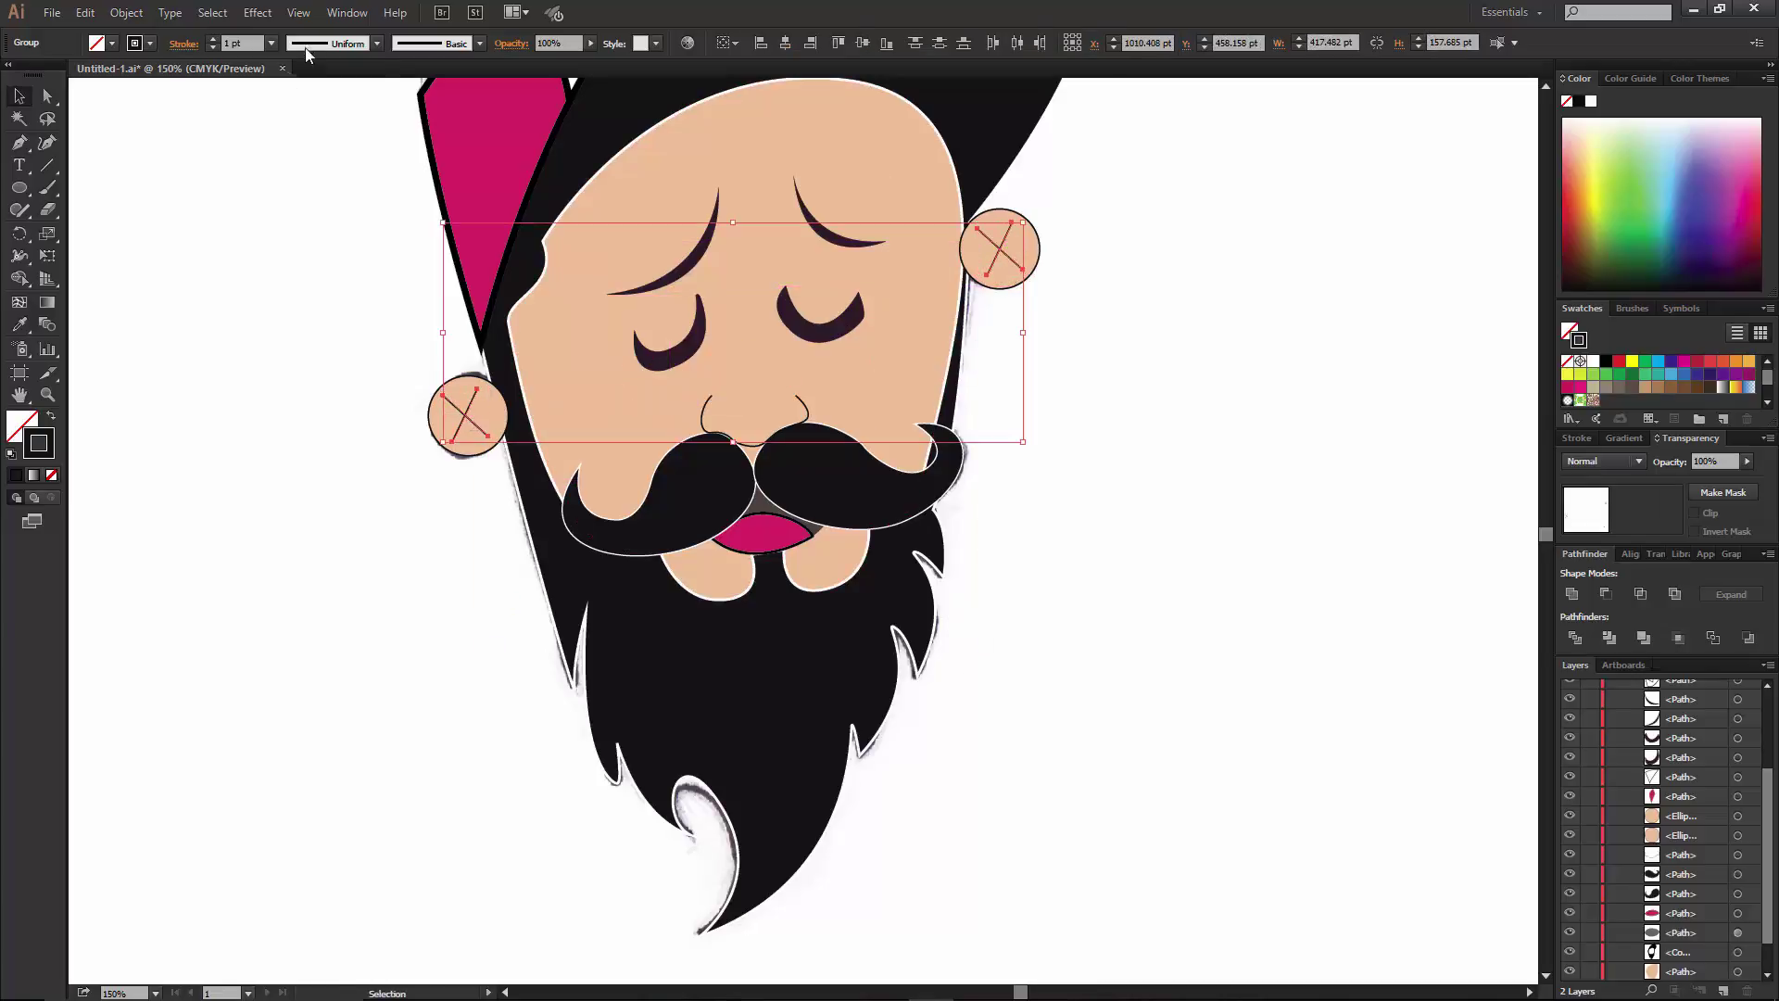
{"action": "left_click", "coordinate": [377, 43]}
{"action": "left_click", "coordinate": [325, 81]}
{"action": "left_click", "coordinate": [212, 40]}
{"action": "left_click", "coordinate": [213, 40]}
{"action": "left_click", "coordinate": [212, 40]}
{"action": "left_click", "coordinate": [270, 318]}
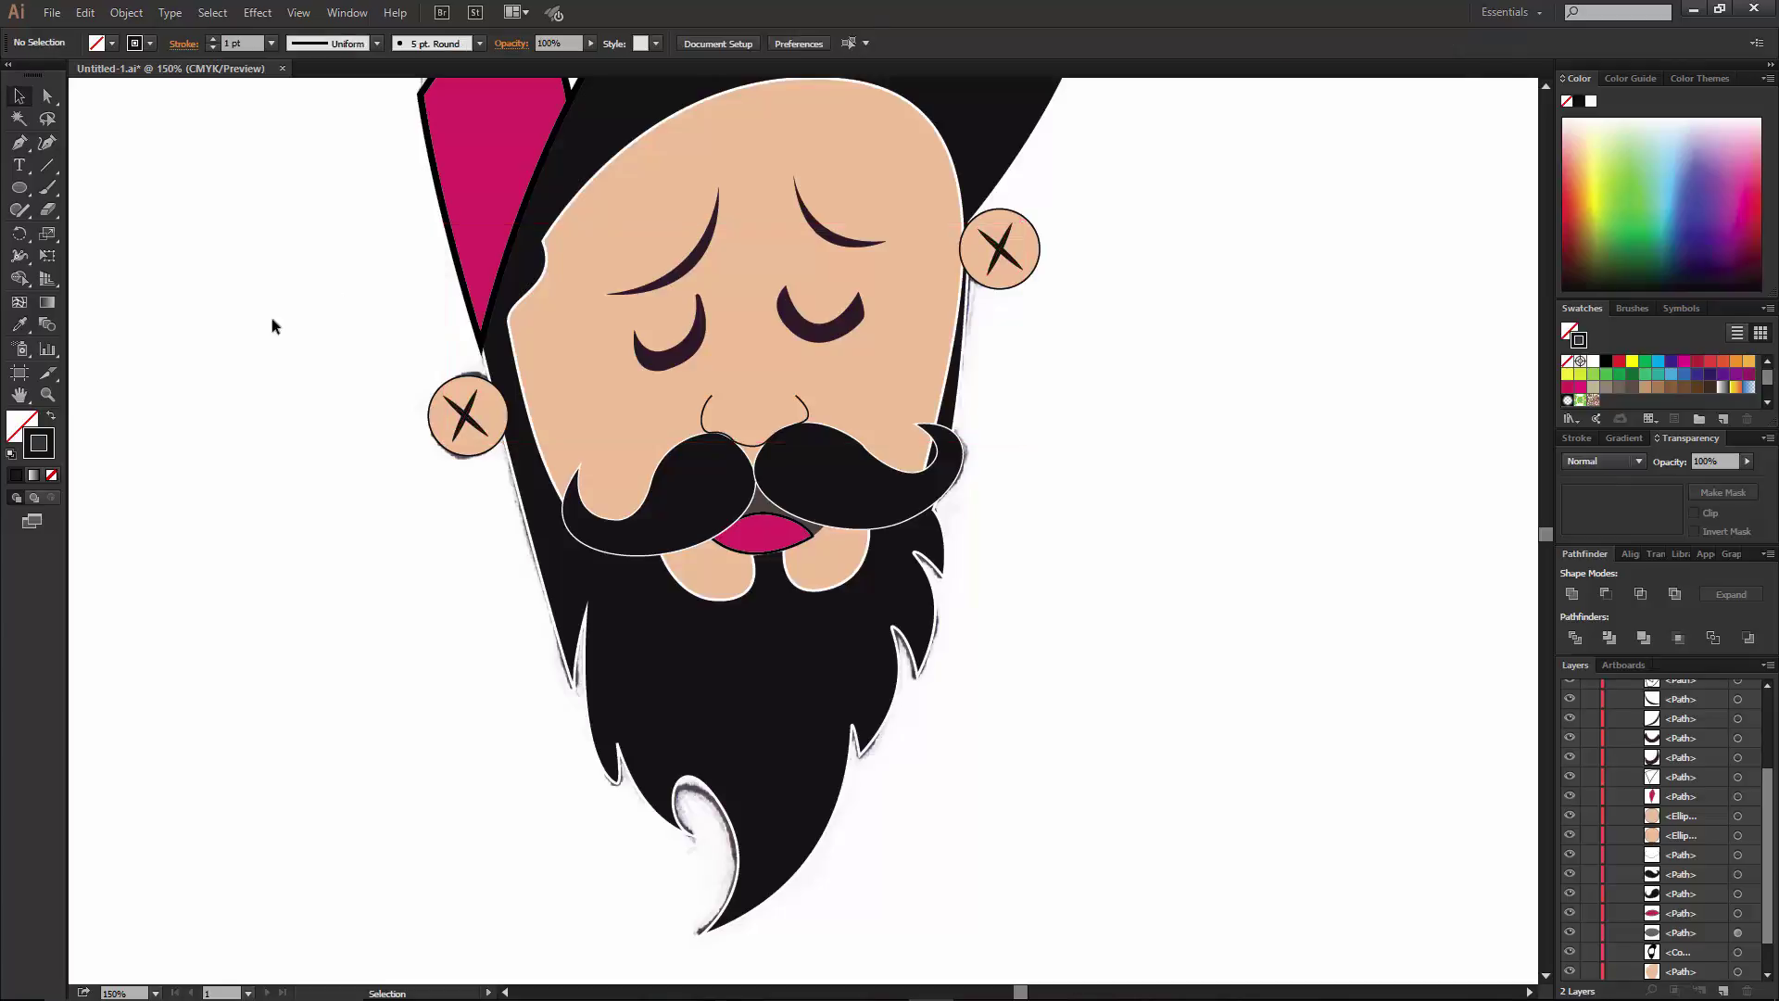
{"action": "left_click", "coordinate": [482, 443]}
{"action": "left_click", "coordinate": [1019, 282], "text": "shift"}
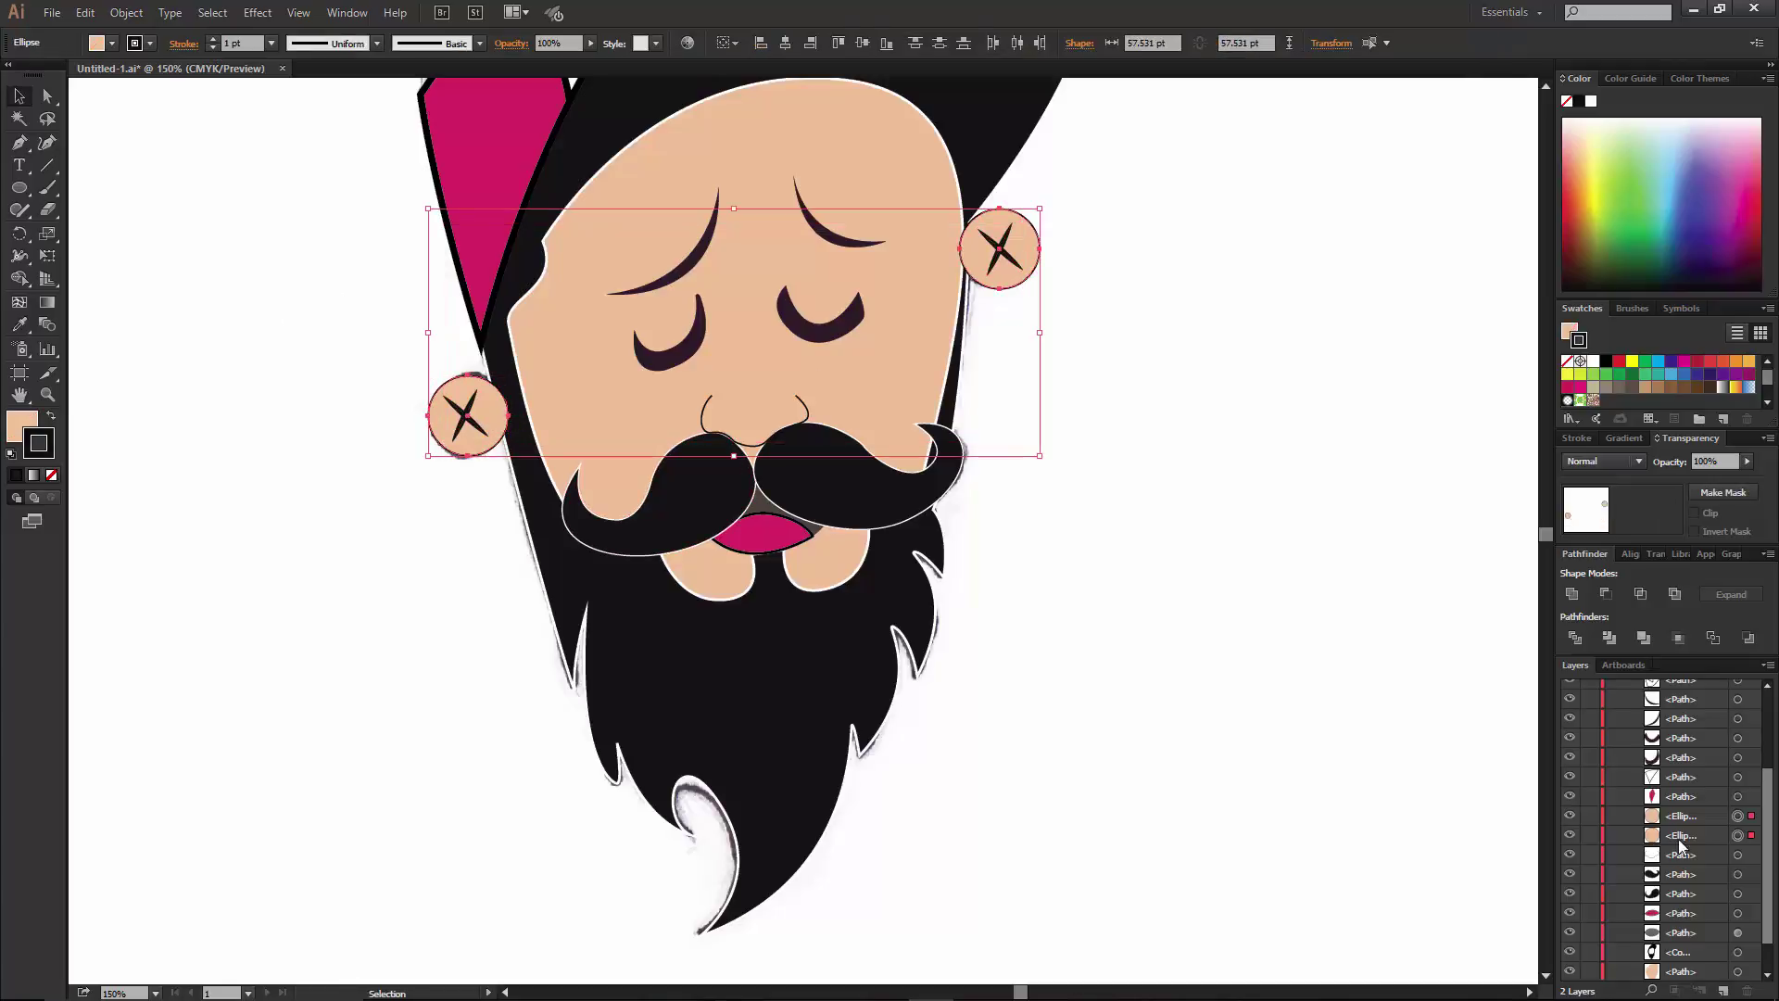
Move both ear ellipses below the head in the Layers panel and confirm the beard outline colour.
{"action": "left_click_drag", "start_coordinate": [1682, 837], "coordinate": [1692, 933]}
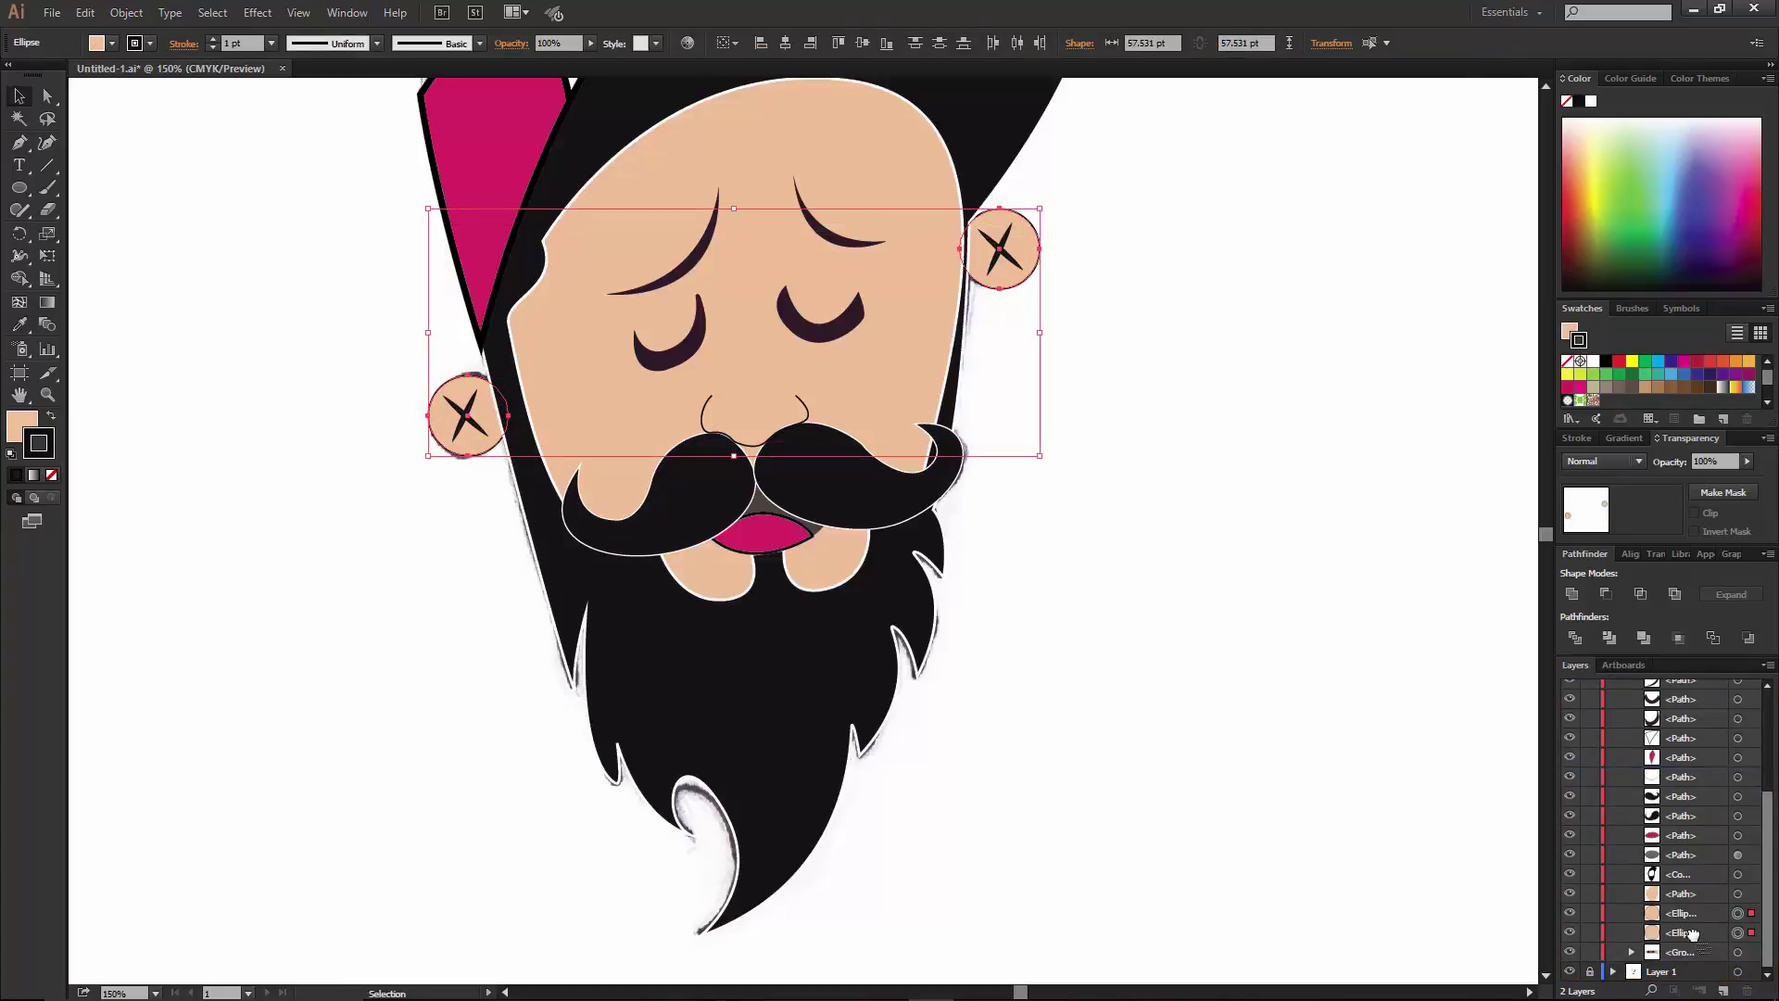
{"action": "left_click", "coordinate": [1287, 846]}
{"action": "left_click", "coordinate": [808, 706]}
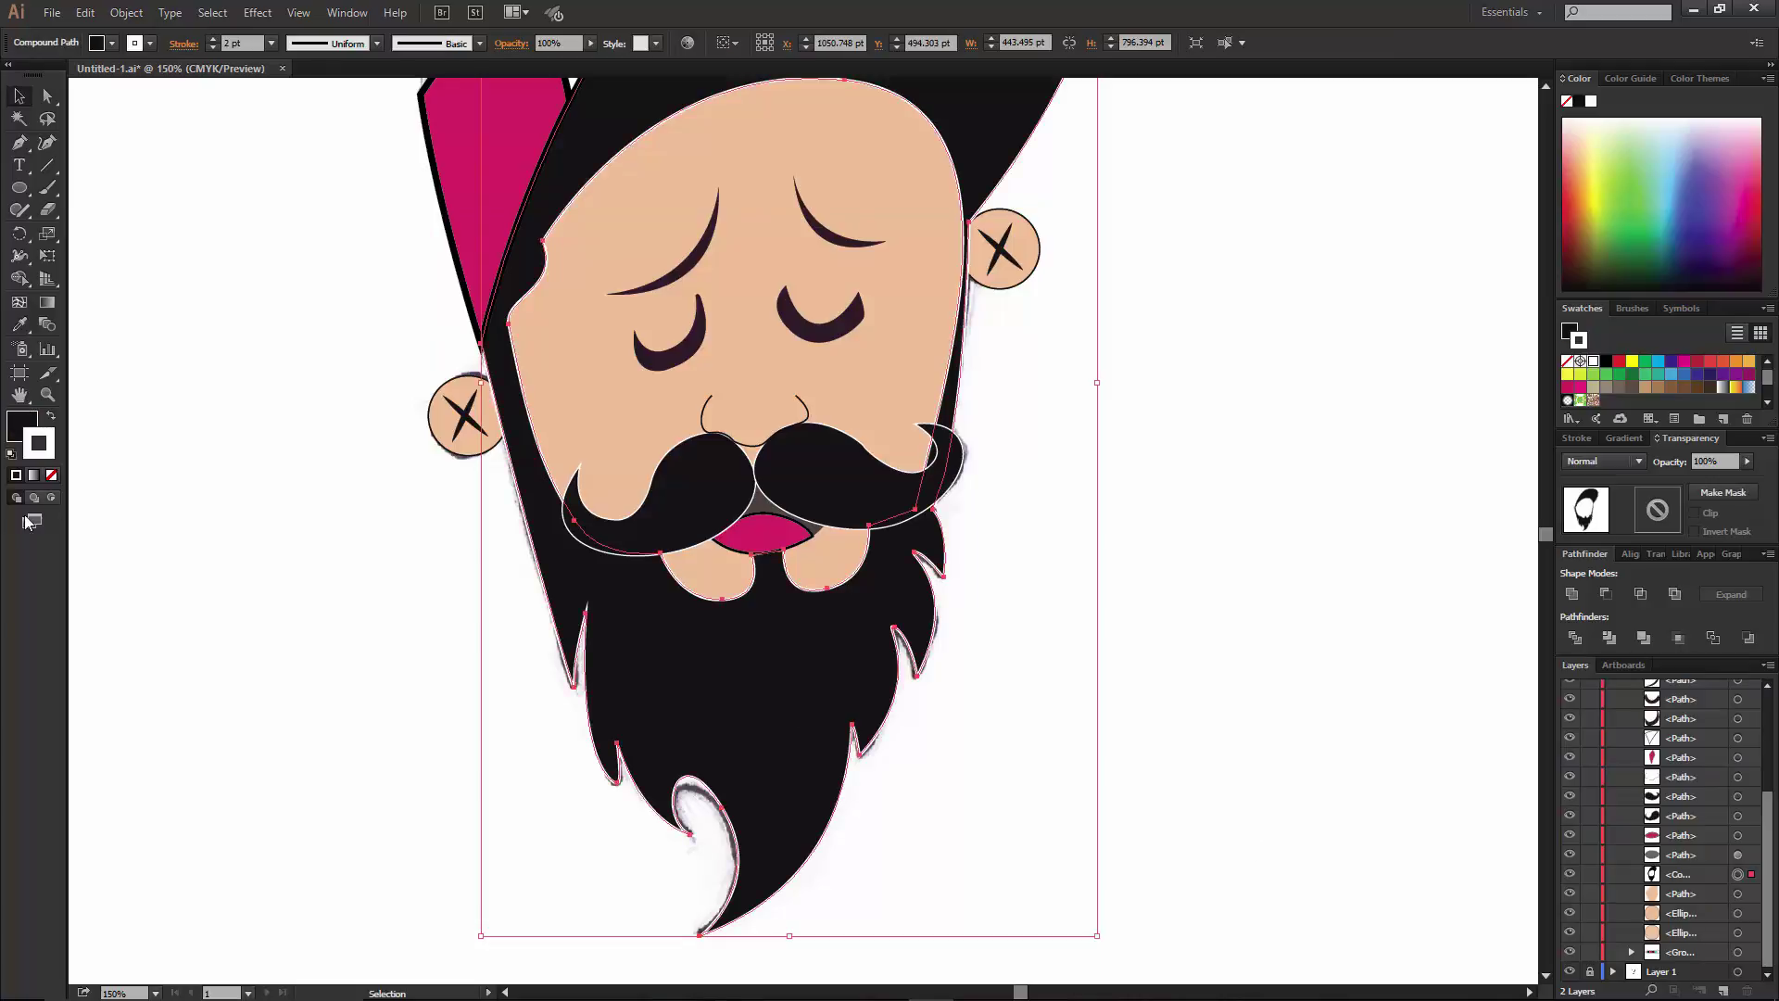
{"action": "double_click", "coordinate": [43, 454]}
{"action": "left_click", "coordinate": [1378, 235]}
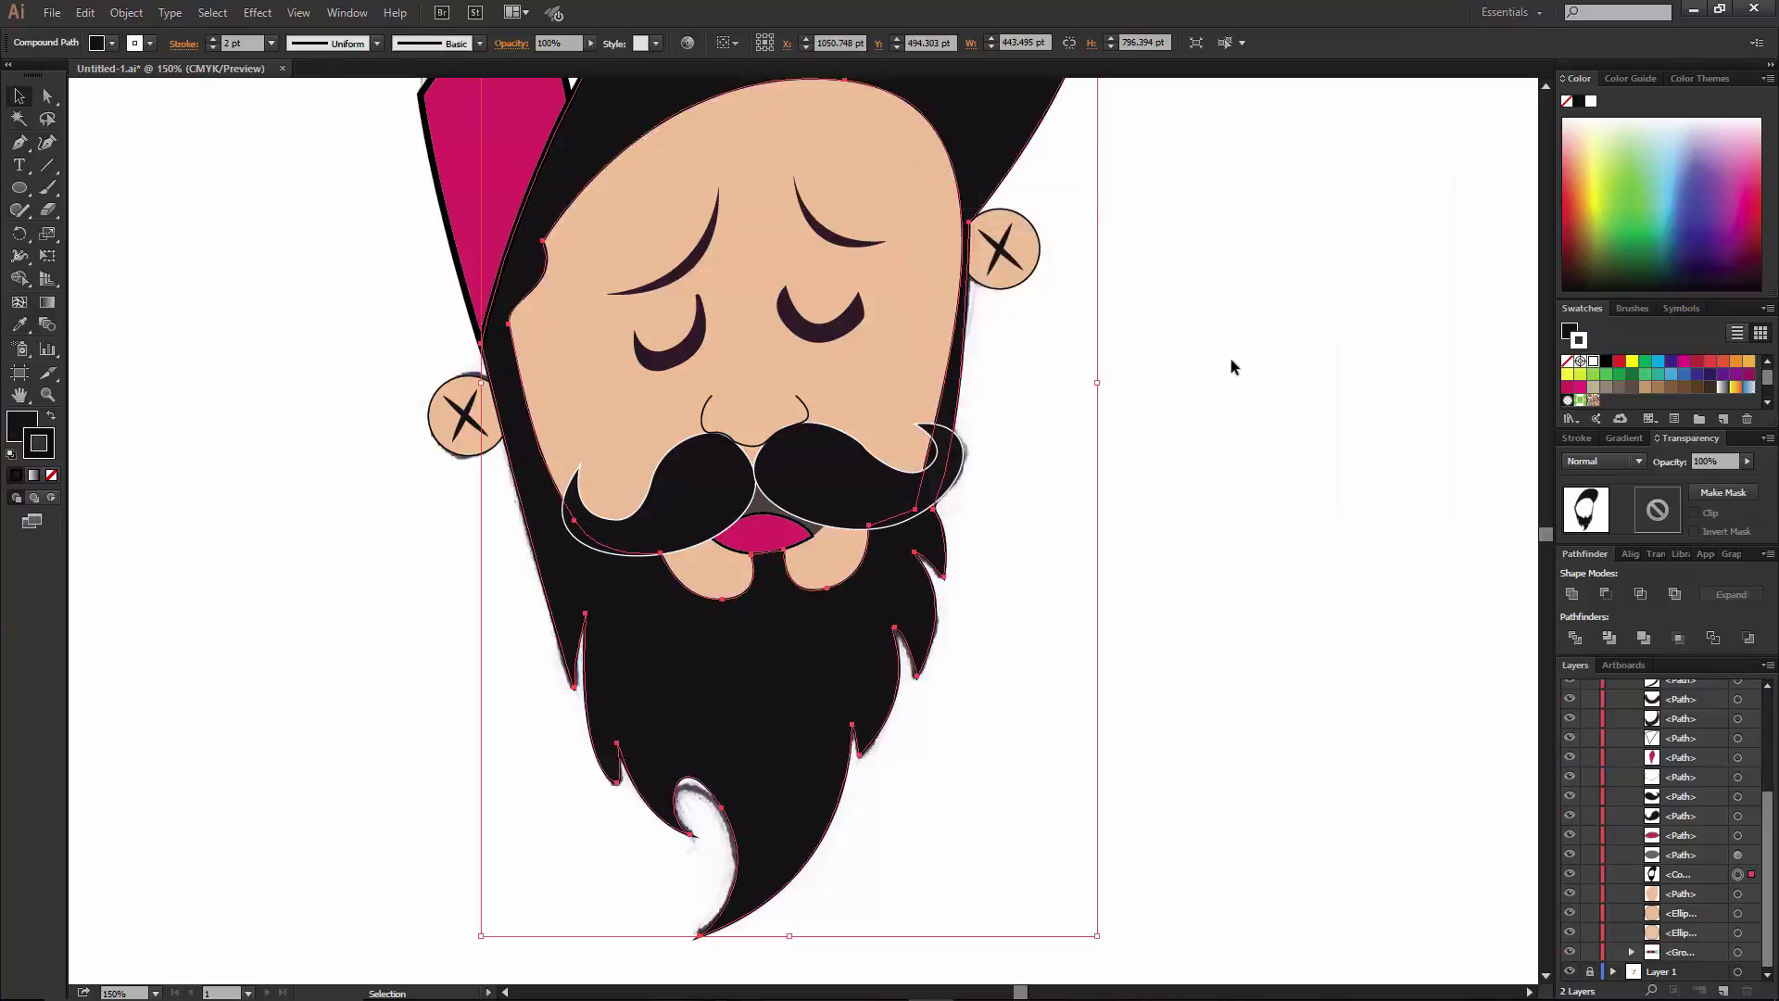
{"action": "left_click", "coordinate": [1231, 358]}
Set the black cap-and-beard shape's opacity to 73%.
{"action": "left_click", "coordinate": [823, 707]}
{"action": "left_click", "coordinate": [1748, 460]}
{"action": "left_click_drag", "start_coordinate": [1753, 478], "coordinate": [1730, 481]}
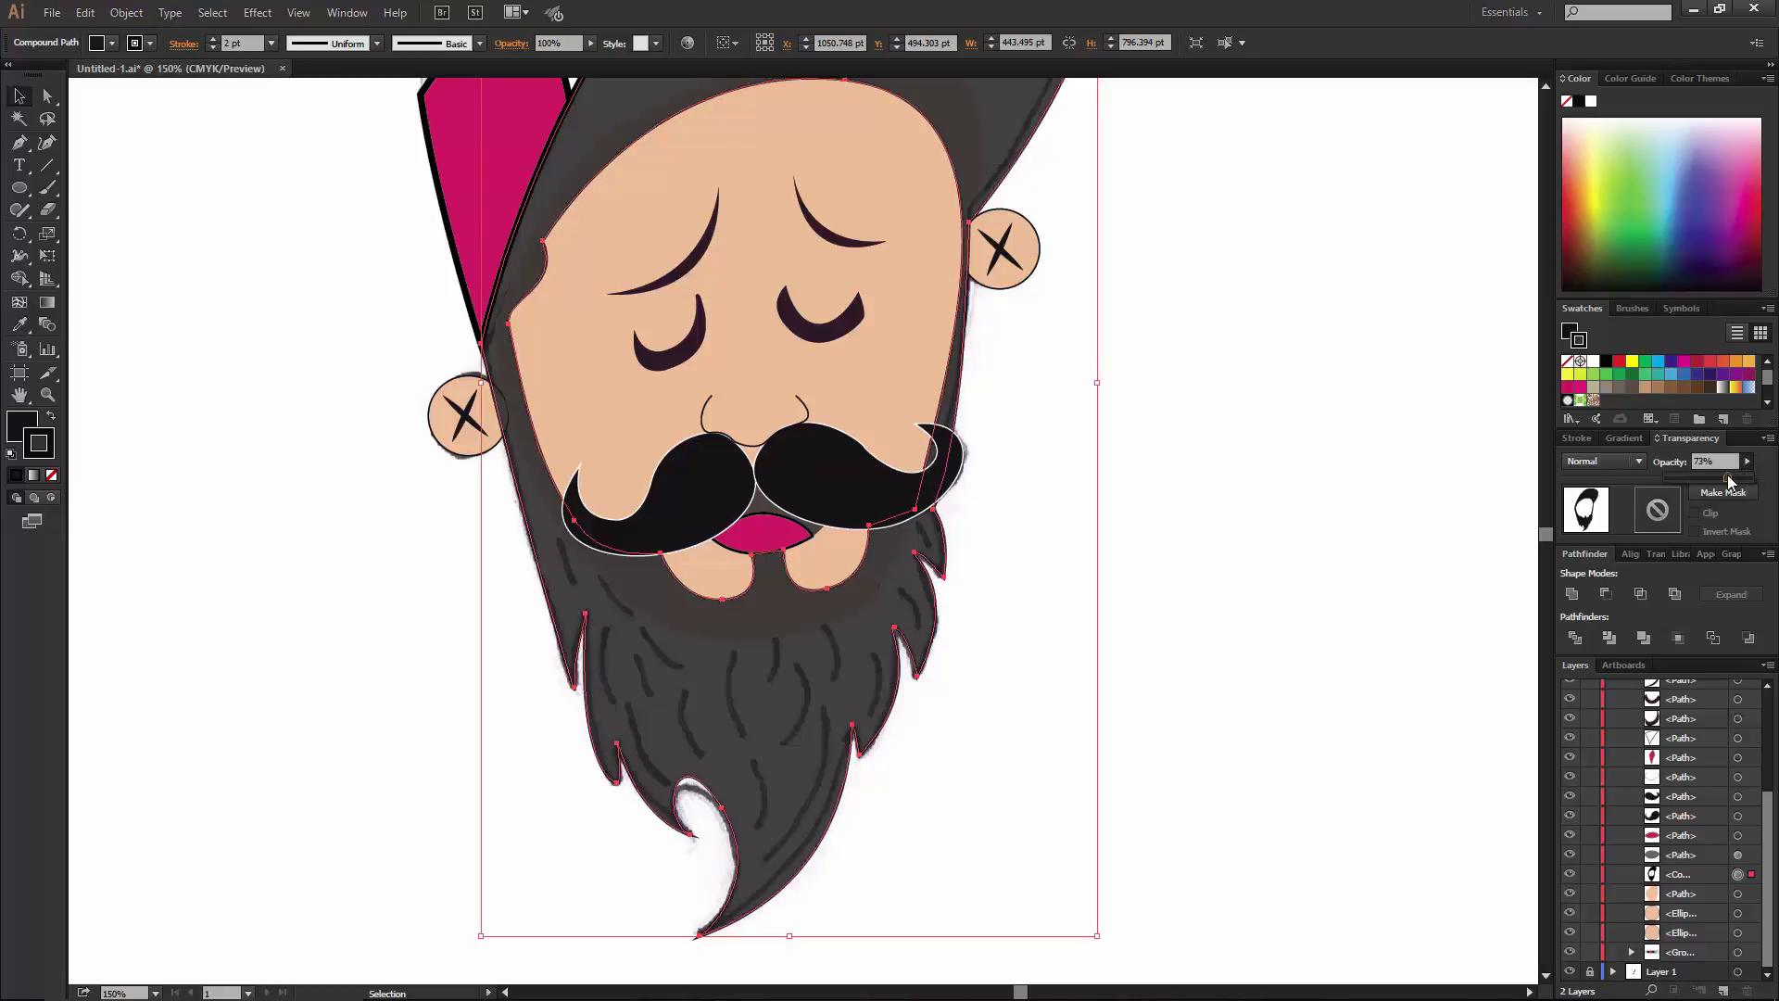
{"action": "left_click", "coordinate": [1420, 478]}
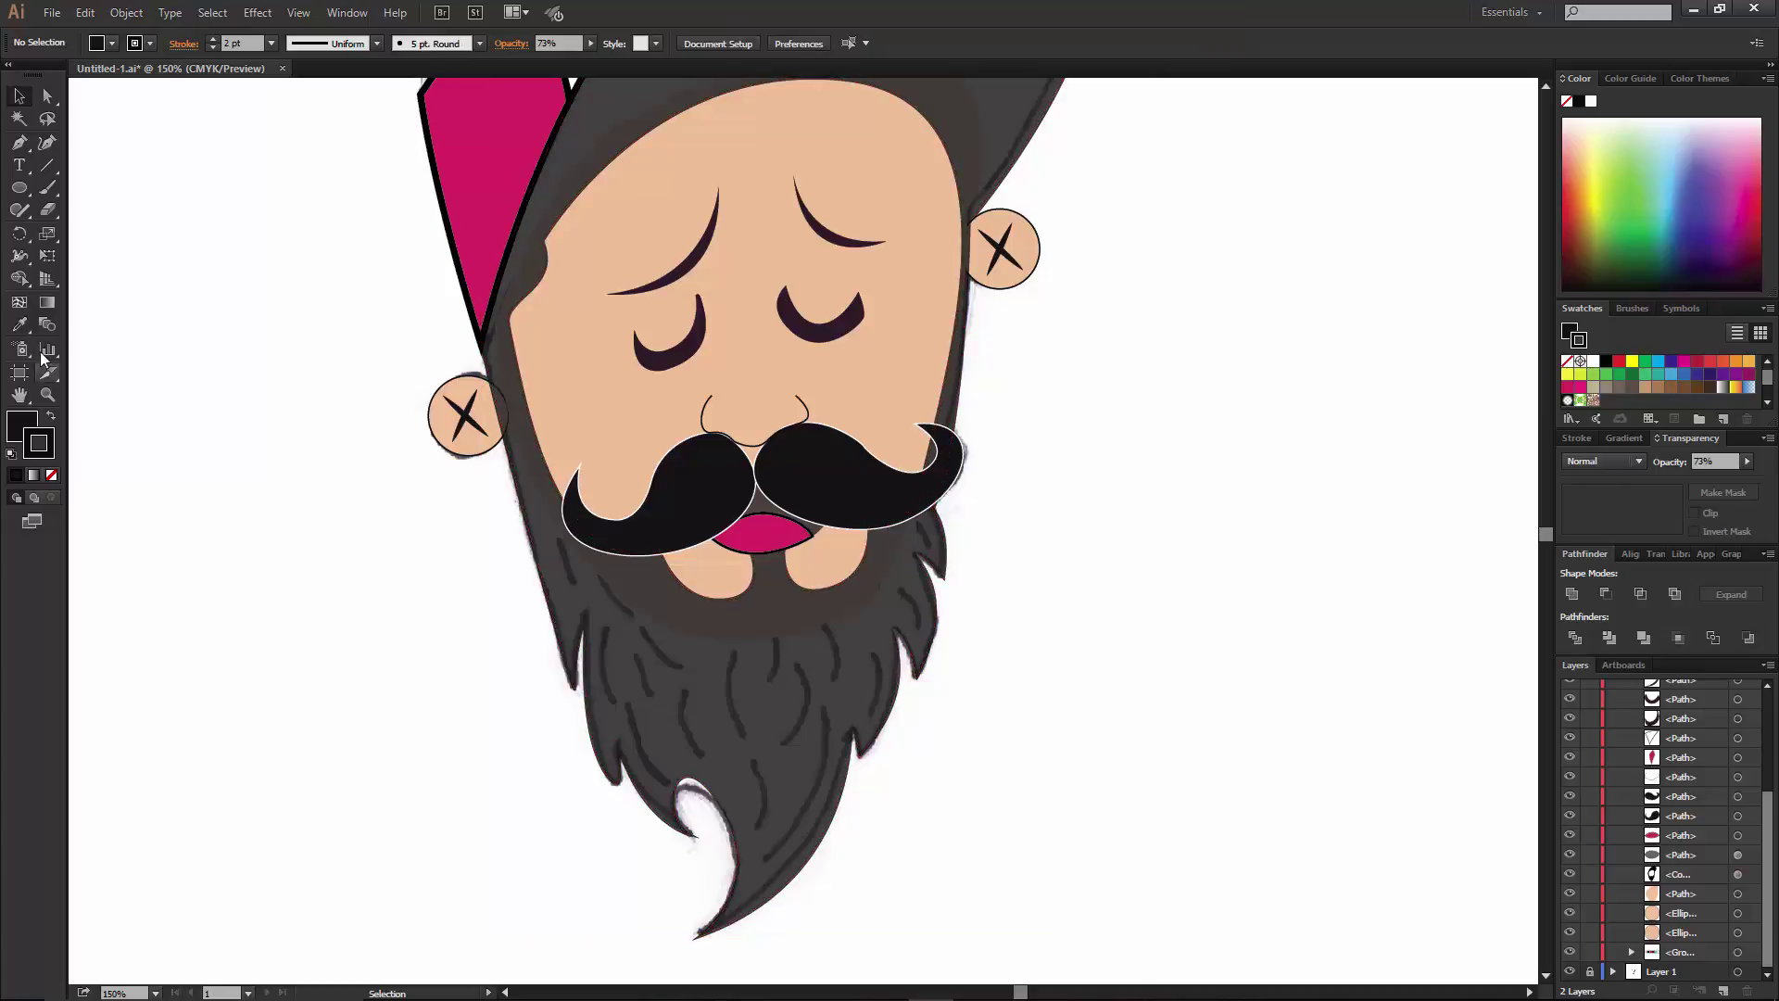
Set up the Pen tool with no fill and a light grey stroke around #e2e2e2.
{"action": "left_click", "coordinate": [19, 143]}
{"action": "key", "text": "slash"}
{"action": "left_click", "coordinate": [132, 447]}
{"action": "double_click", "coordinate": [38, 443]}
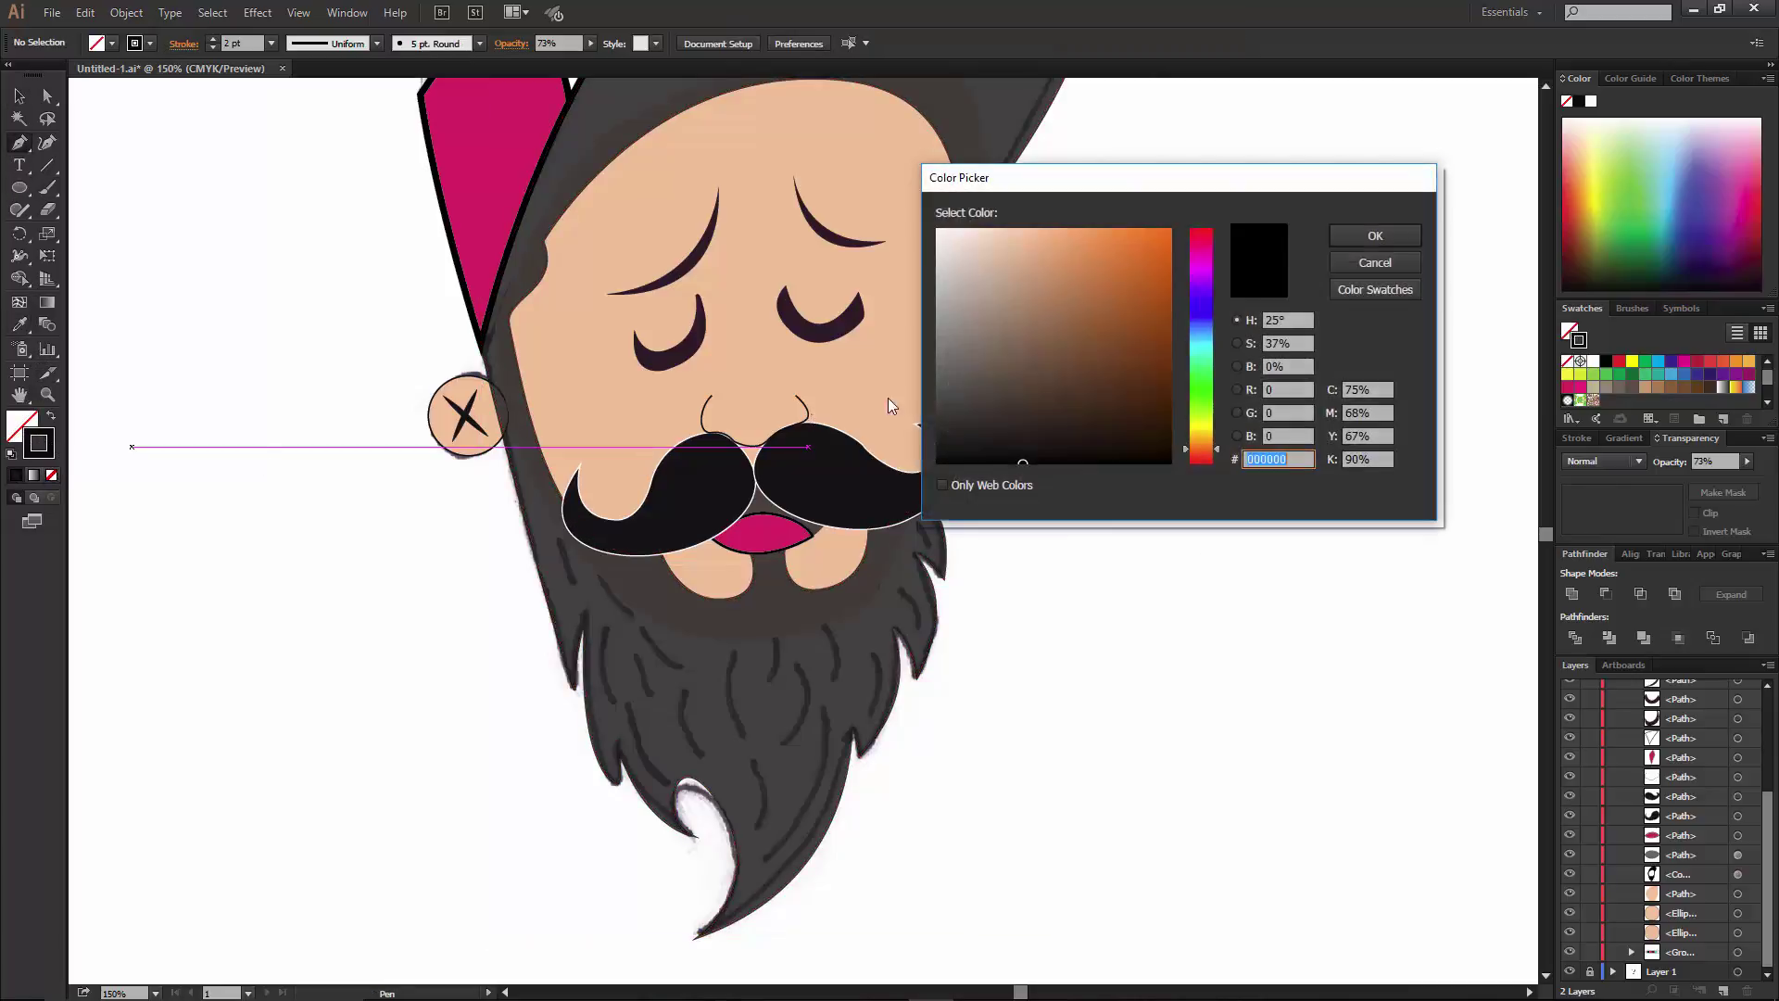
{"action": "type", "text": "ededed"}
{"action": "left_click_drag", "start_coordinate": [930, 244], "coordinate": [936, 254]}
{"action": "key", "text": "Return"}
{"action": "scroll", "coordinate": [1140, 633], "scroll_direction": "down", "scroll_amount": 1}
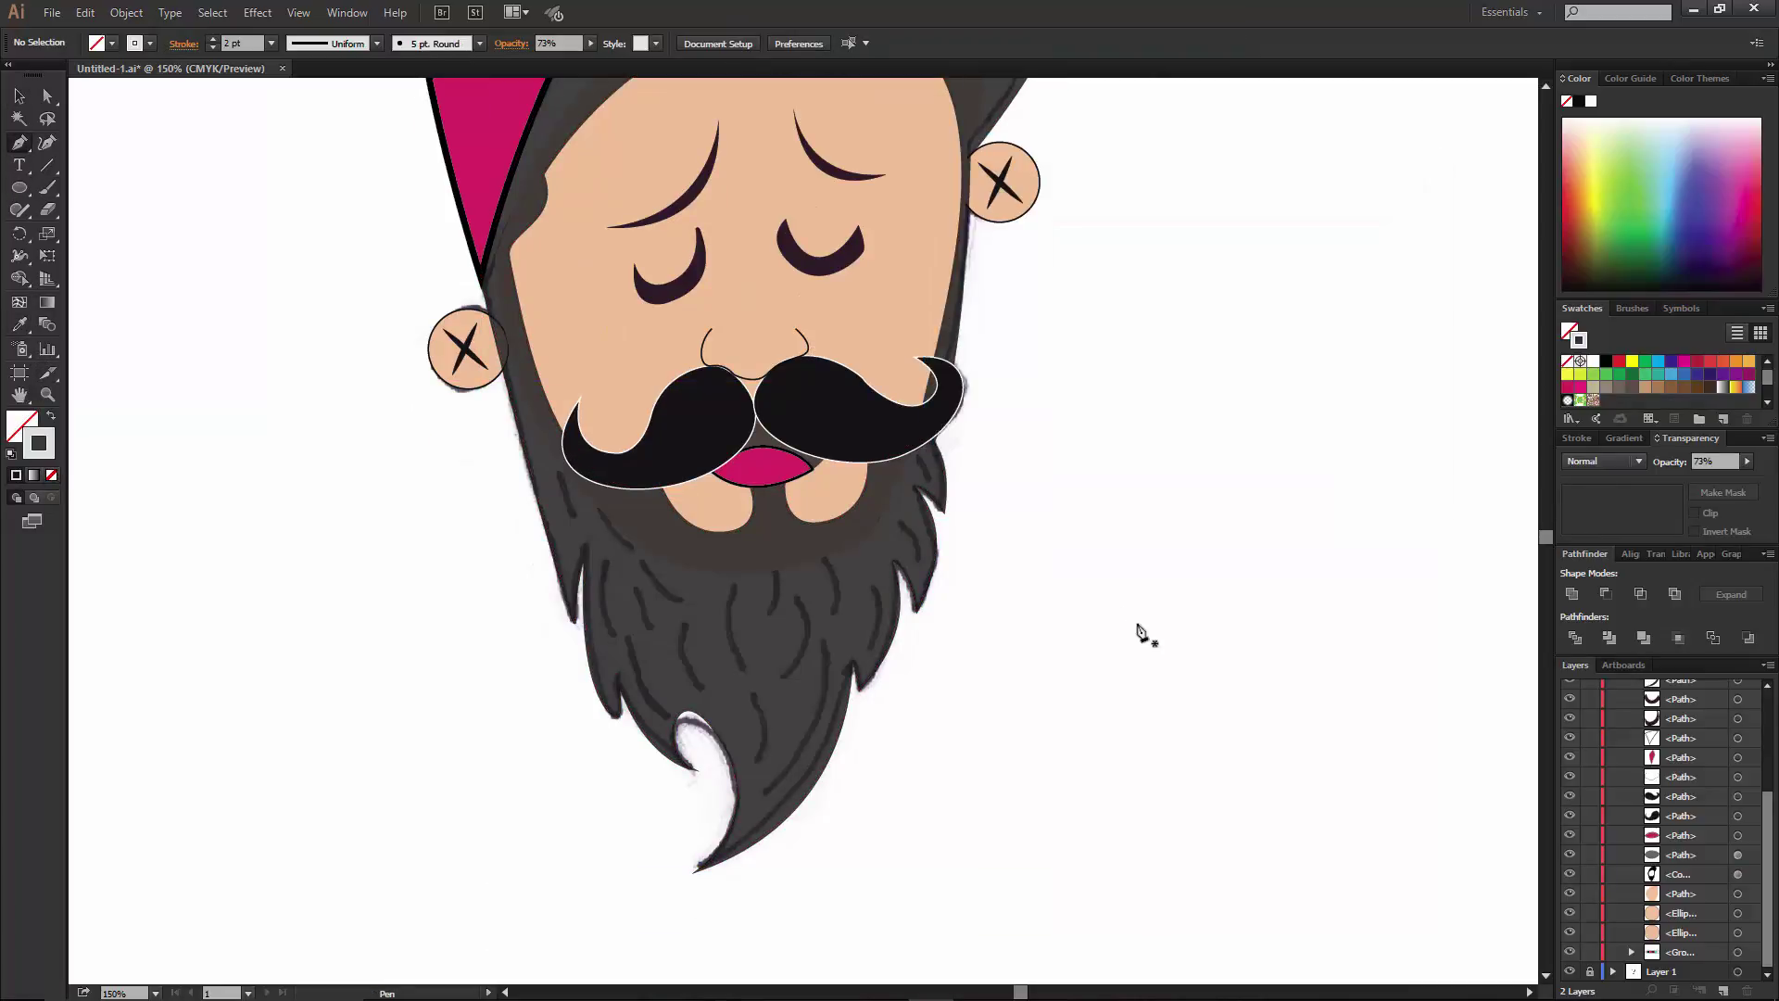
Draw curved light grey strands across the right and centre of the beard.
{"action": "left_click", "coordinate": [920, 460]}
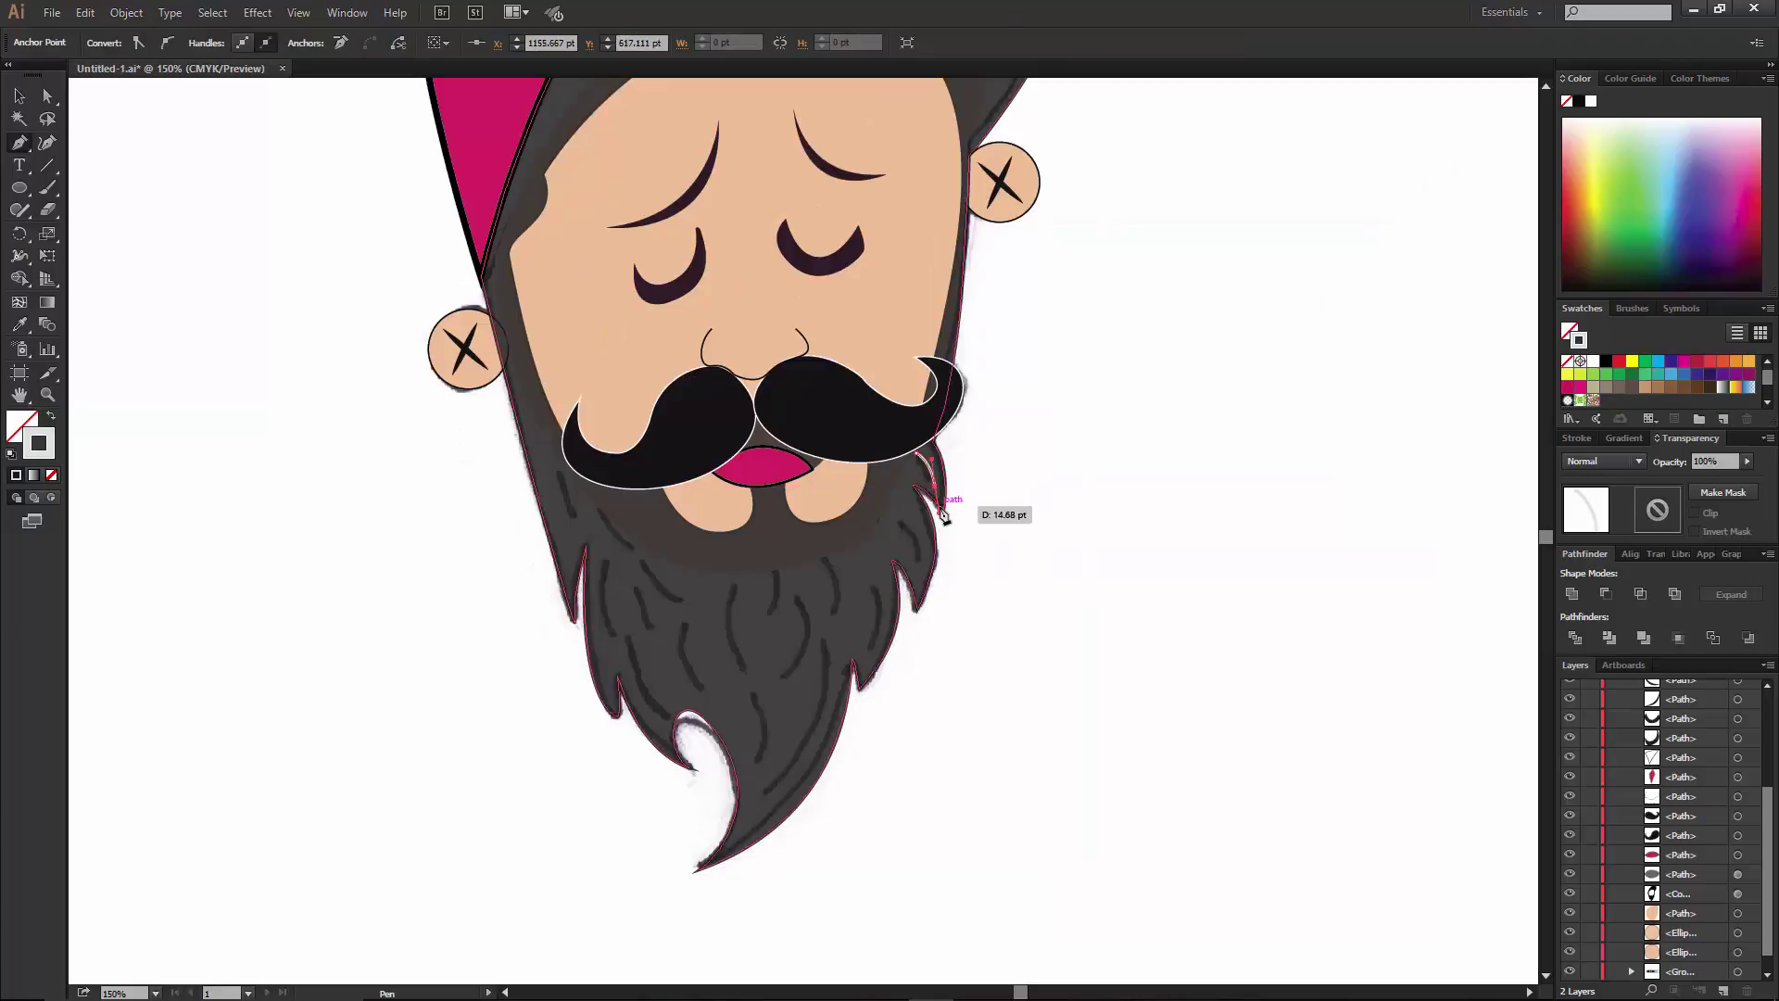
{"action": "left_click", "coordinate": [874, 584]}
{"action": "left_click_drag", "start_coordinate": [890, 619], "coordinate": [862, 681]}
{"action": "left_click", "coordinate": [860, 684], "text": "ctrl"}
{"action": "left_click", "coordinate": [822, 643]}
{"action": "left_click_drag", "start_coordinate": [756, 807], "coordinate": [741, 834]}
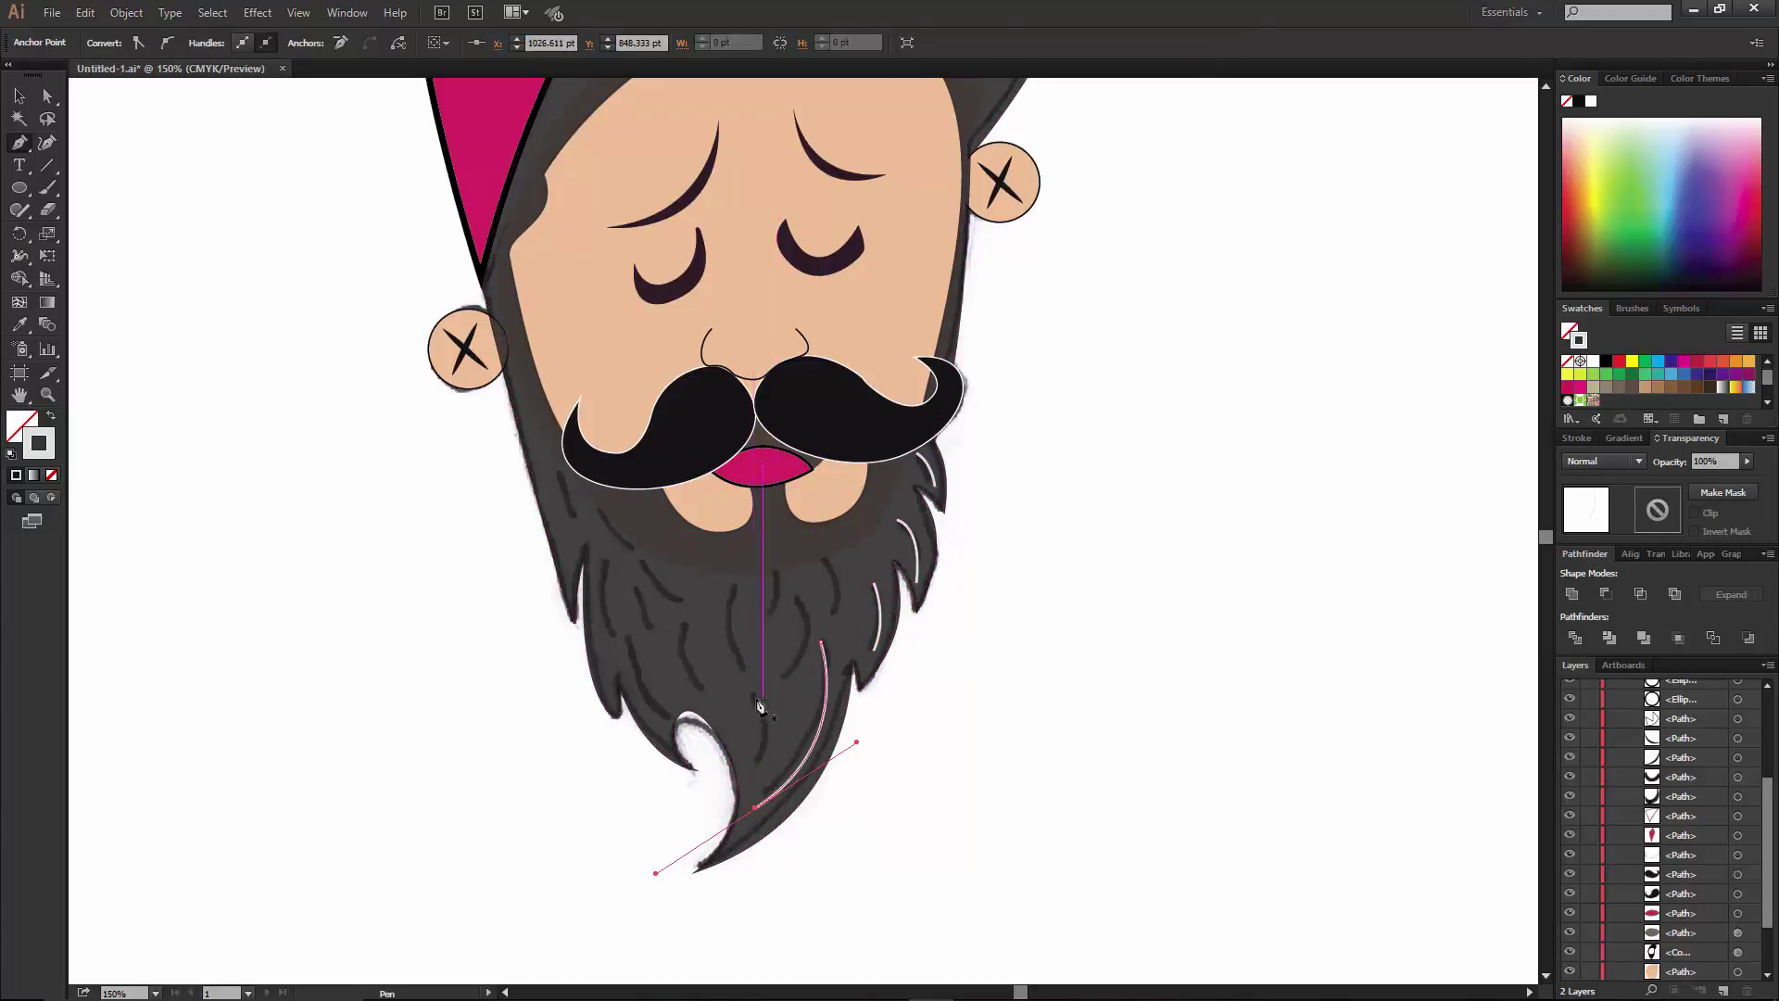
{"action": "left_click", "coordinate": [753, 693]}
{"action": "left_click", "coordinate": [767, 734]}
{"action": "left_click", "coordinate": [744, 790]}
{"action": "left_click", "coordinate": [795, 593]}
{"action": "left_click", "coordinate": [778, 685]}
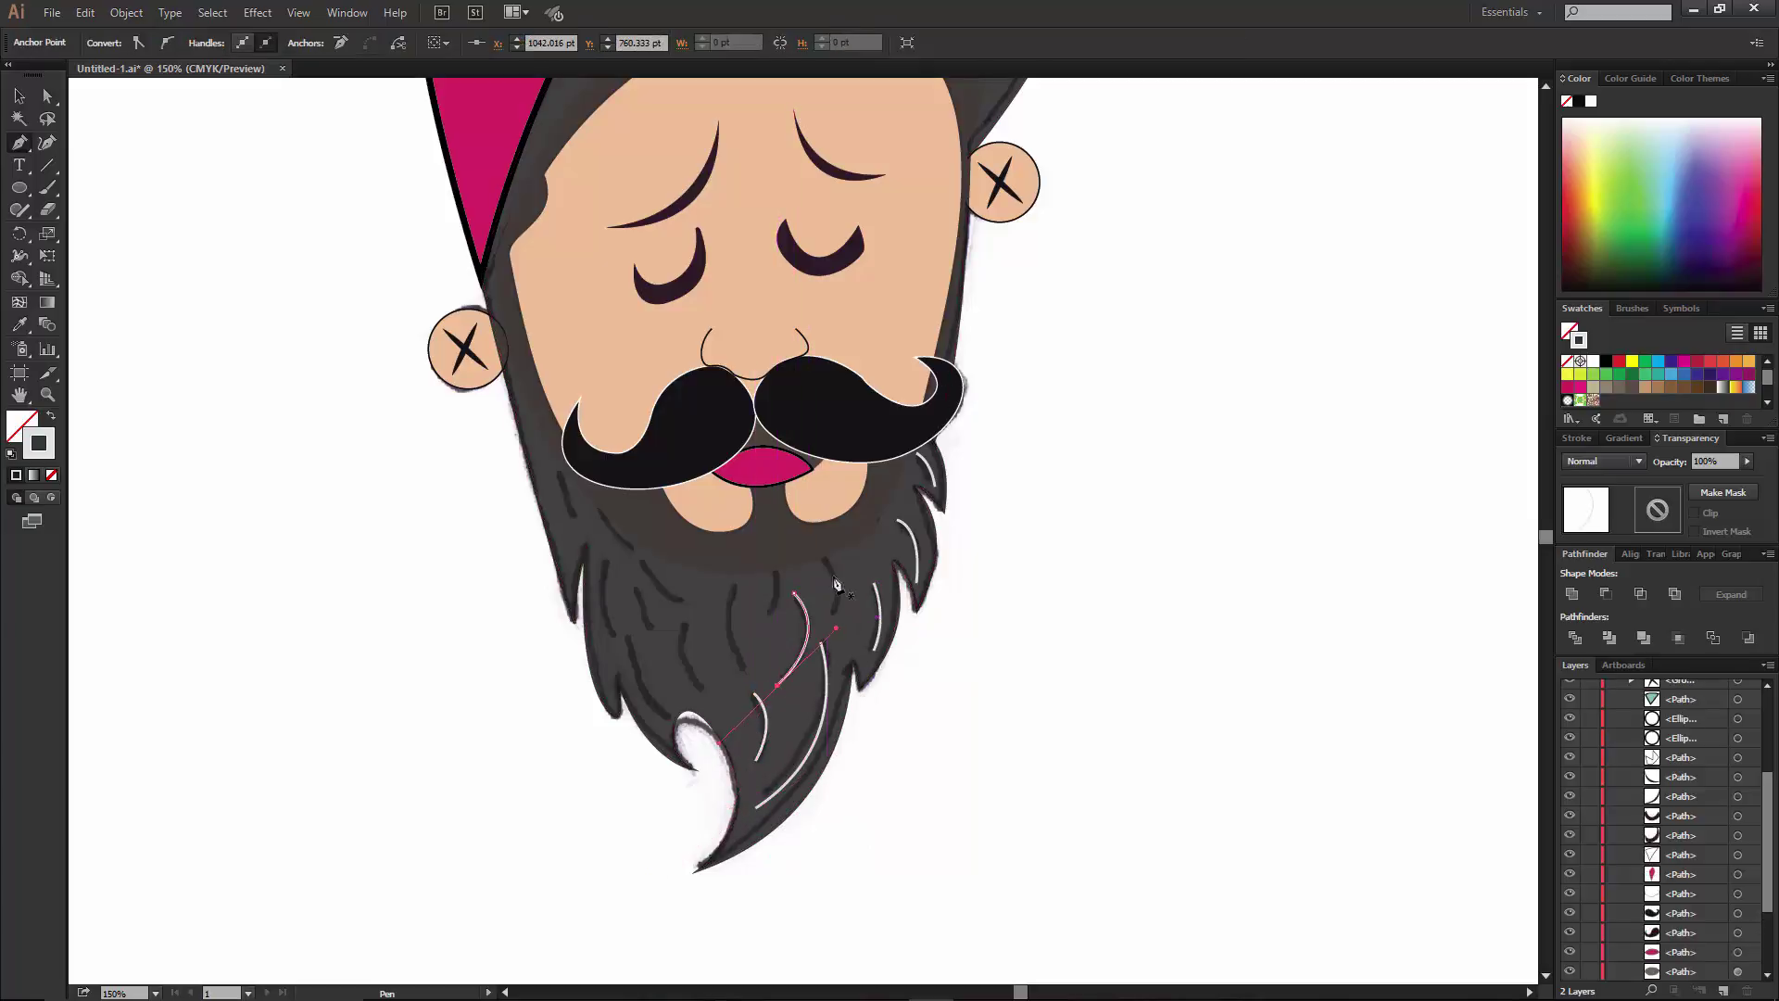
{"action": "left_click", "coordinate": [820, 544]}
{"action": "left_click_drag", "start_coordinate": [837, 513], "coordinate": [837, 619]}
{"action": "left_click", "coordinate": [797, 667], "text": "ctrl"}
{"action": "left_click", "coordinate": [769, 547]}
{"action": "left_click", "coordinate": [770, 612]}
{"action": "left_click", "coordinate": [741, 649], "text": "ctrl"}
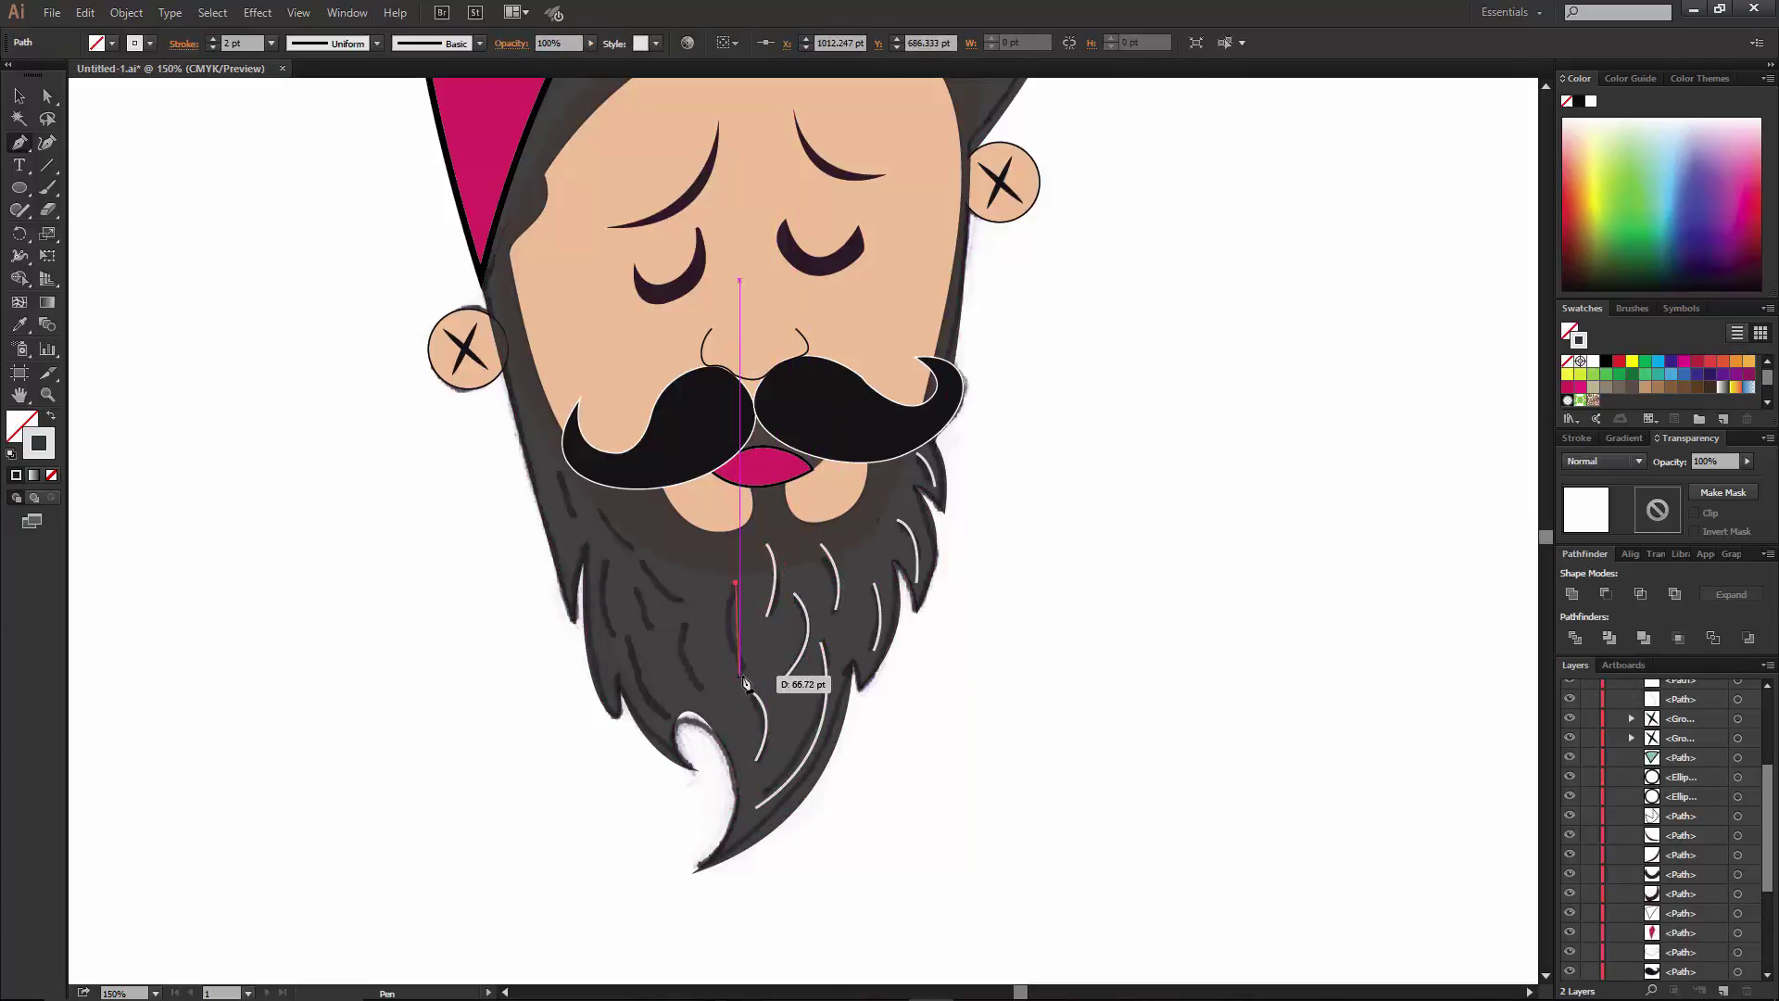
{"action": "left_click", "coordinate": [772, 721]}
{"action": "left_click_drag", "start_coordinate": [739, 673], "coordinate": [690, 649]}
{"action": "left_click", "coordinate": [691, 648], "text": "ctrl"}
Add more strands on the beard's left, upper and right areas, and begin a mustache highlight.
{"action": "left_click", "coordinate": [700, 685]}
{"action": "left_click", "coordinate": [649, 648], "text": "ctrl"}
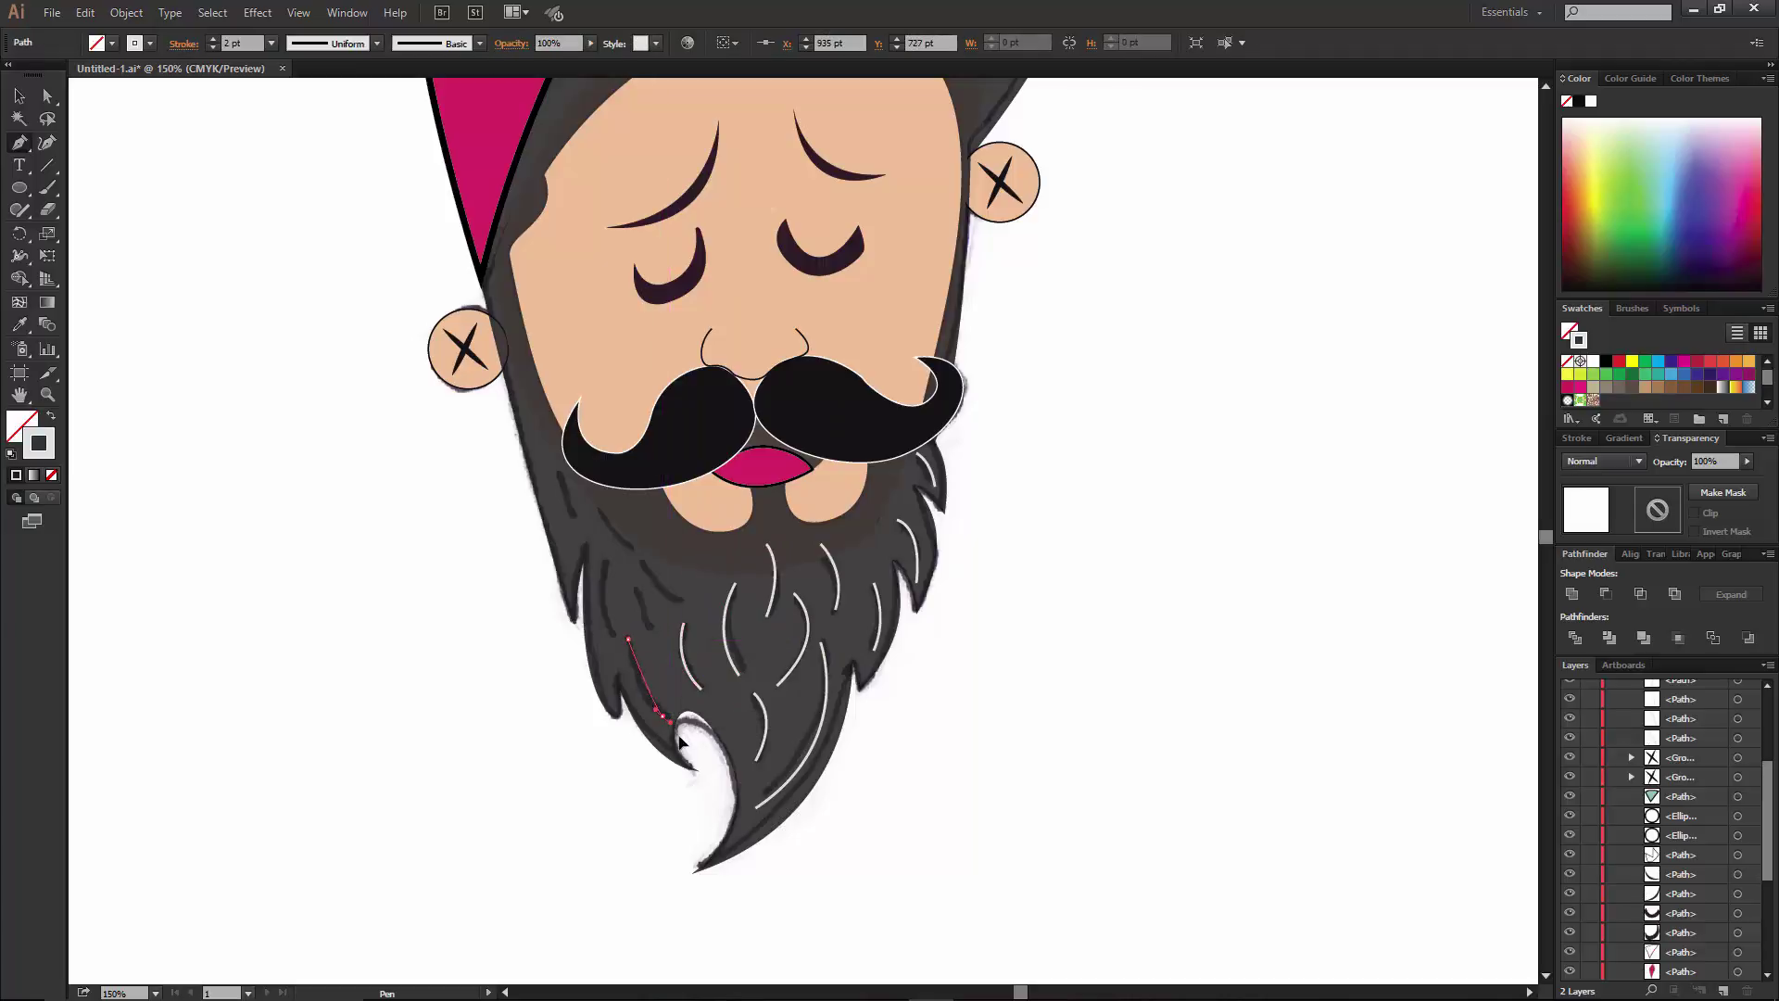
{"action": "left_click_drag", "start_coordinate": [662, 715], "coordinate": [700, 749]}
{"action": "left_click", "coordinate": [623, 603], "text": "ctrl"}
{"action": "left_click", "coordinate": [602, 561]}
{"action": "left_click", "coordinate": [609, 621]}
{"action": "left_click", "coordinate": [593, 556], "text": "ctrl"}
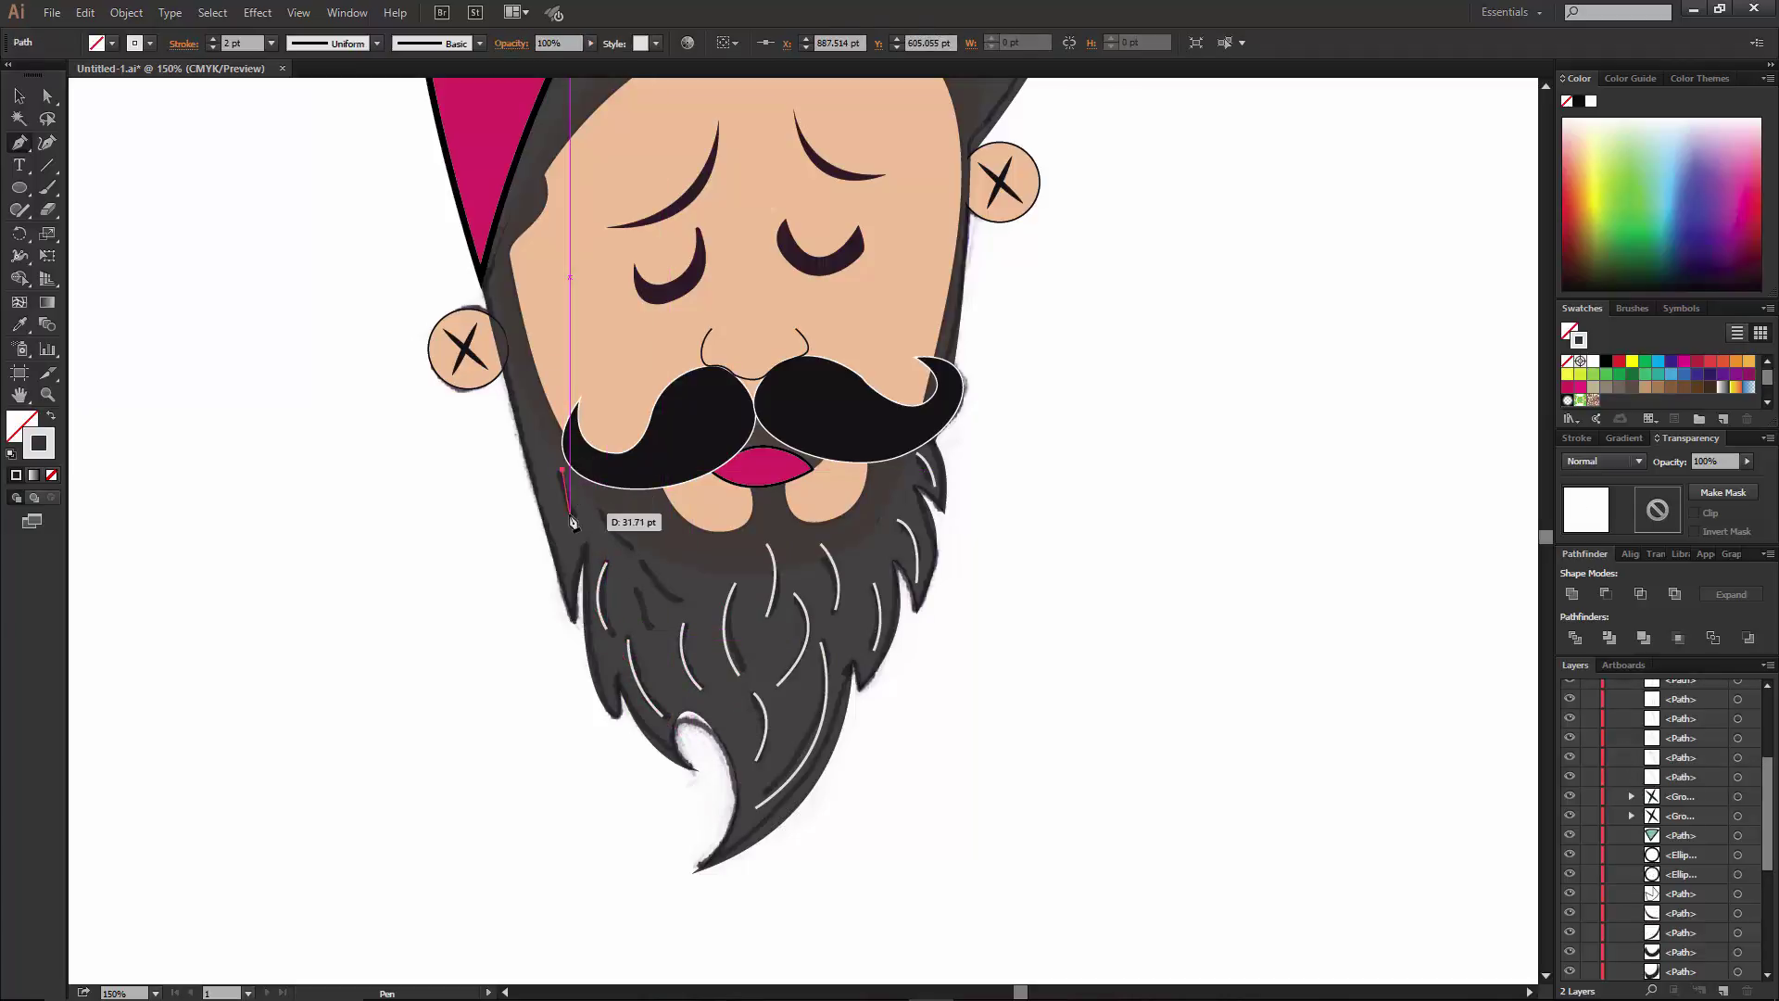
{"action": "left_click", "coordinate": [562, 473]}
{"action": "left_click", "coordinate": [581, 623], "text": "ctrl"}
{"action": "left_click", "coordinate": [646, 557]}
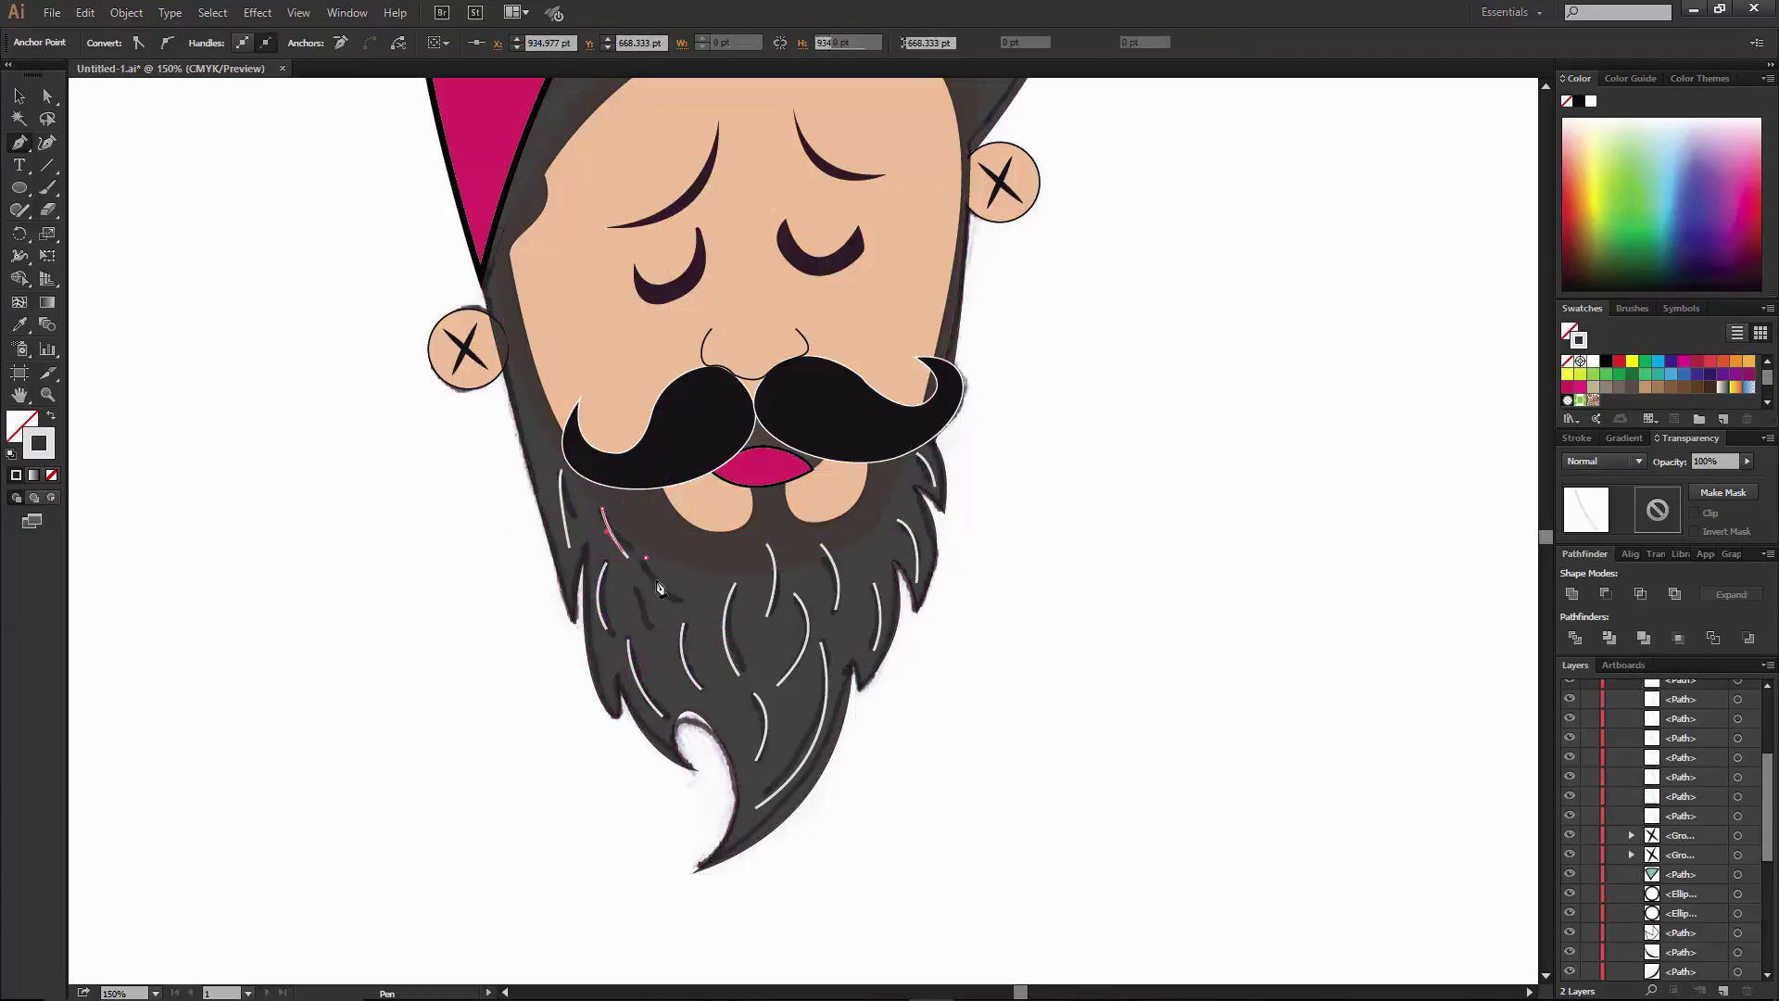
{"action": "left_click_drag", "start_coordinate": [681, 605], "coordinate": [716, 628]}
{"action": "left_click", "coordinate": [715, 639], "text": "ctrl"}
{"action": "left_click", "coordinate": [662, 524]}
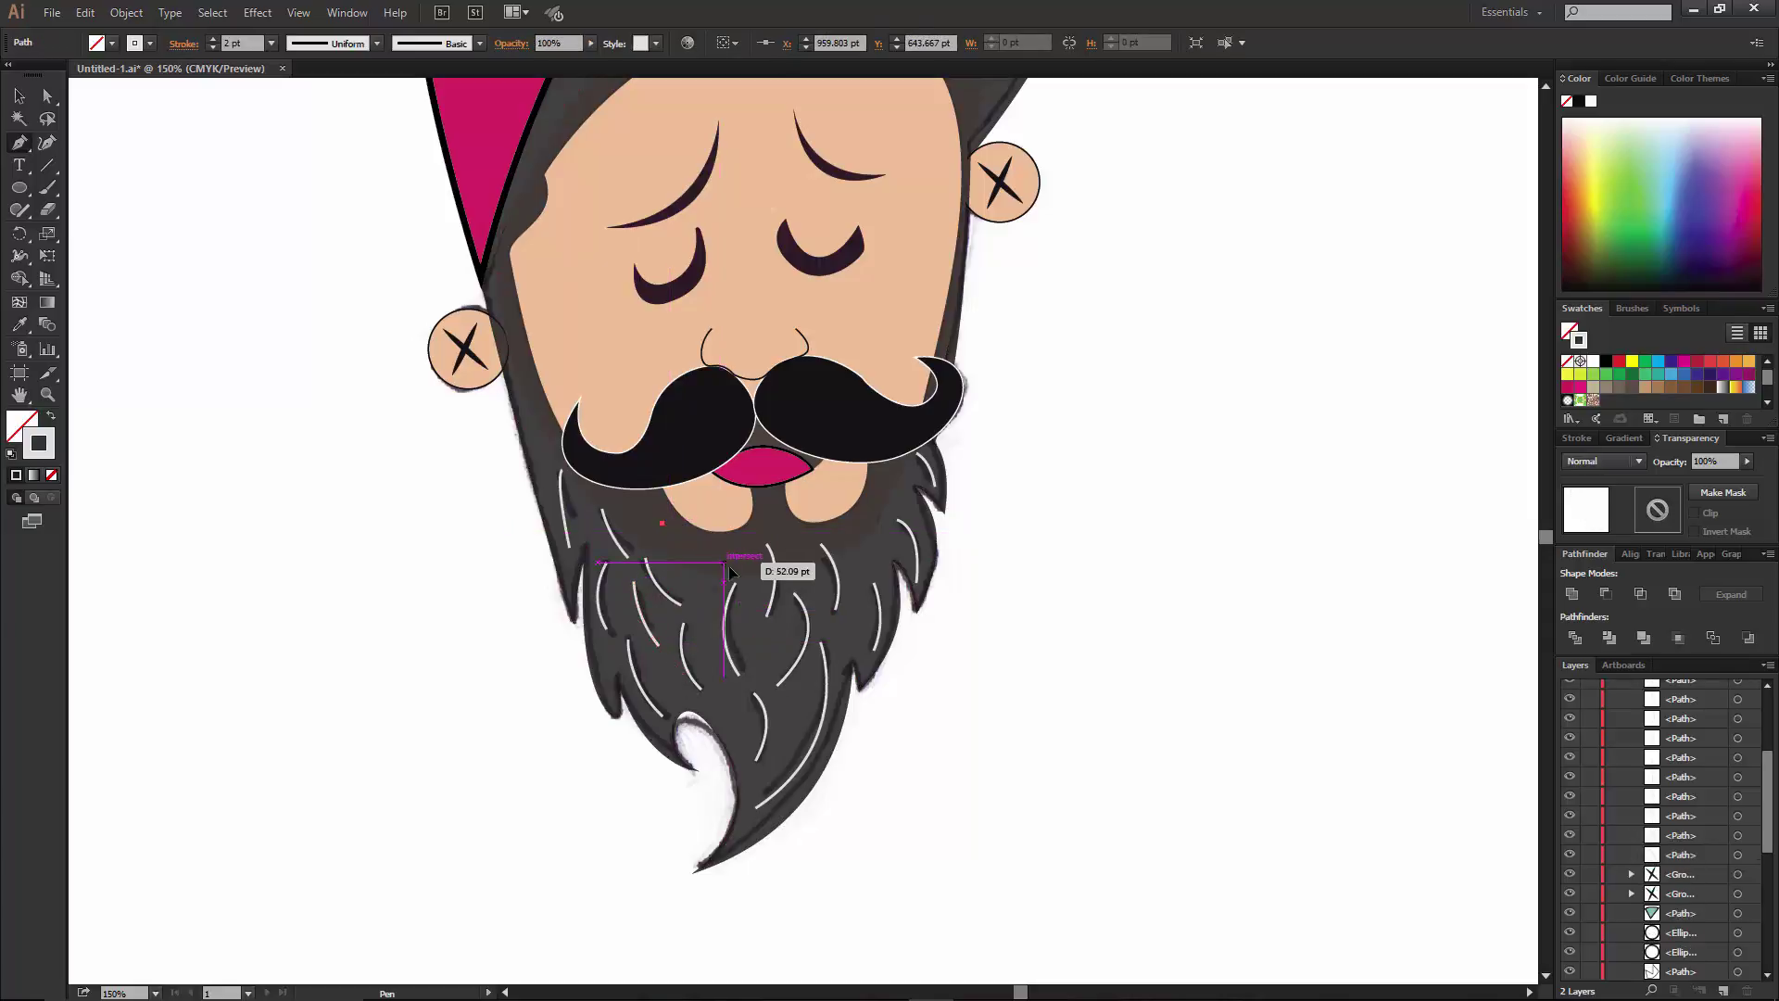
{"action": "mouse_move", "coordinate": [723, 561]}
{"action": "left_mouse_down"}
{"action": "mouse_move", "coordinate": [782, 569]}
{"action": "mouse_move", "coordinate": [786, 526]}
{"action": "left_mouse_up"}
{"action": "left_click", "coordinate": [903, 529], "text": "ctrl"}
{"action": "left_click", "coordinate": [880, 494]}
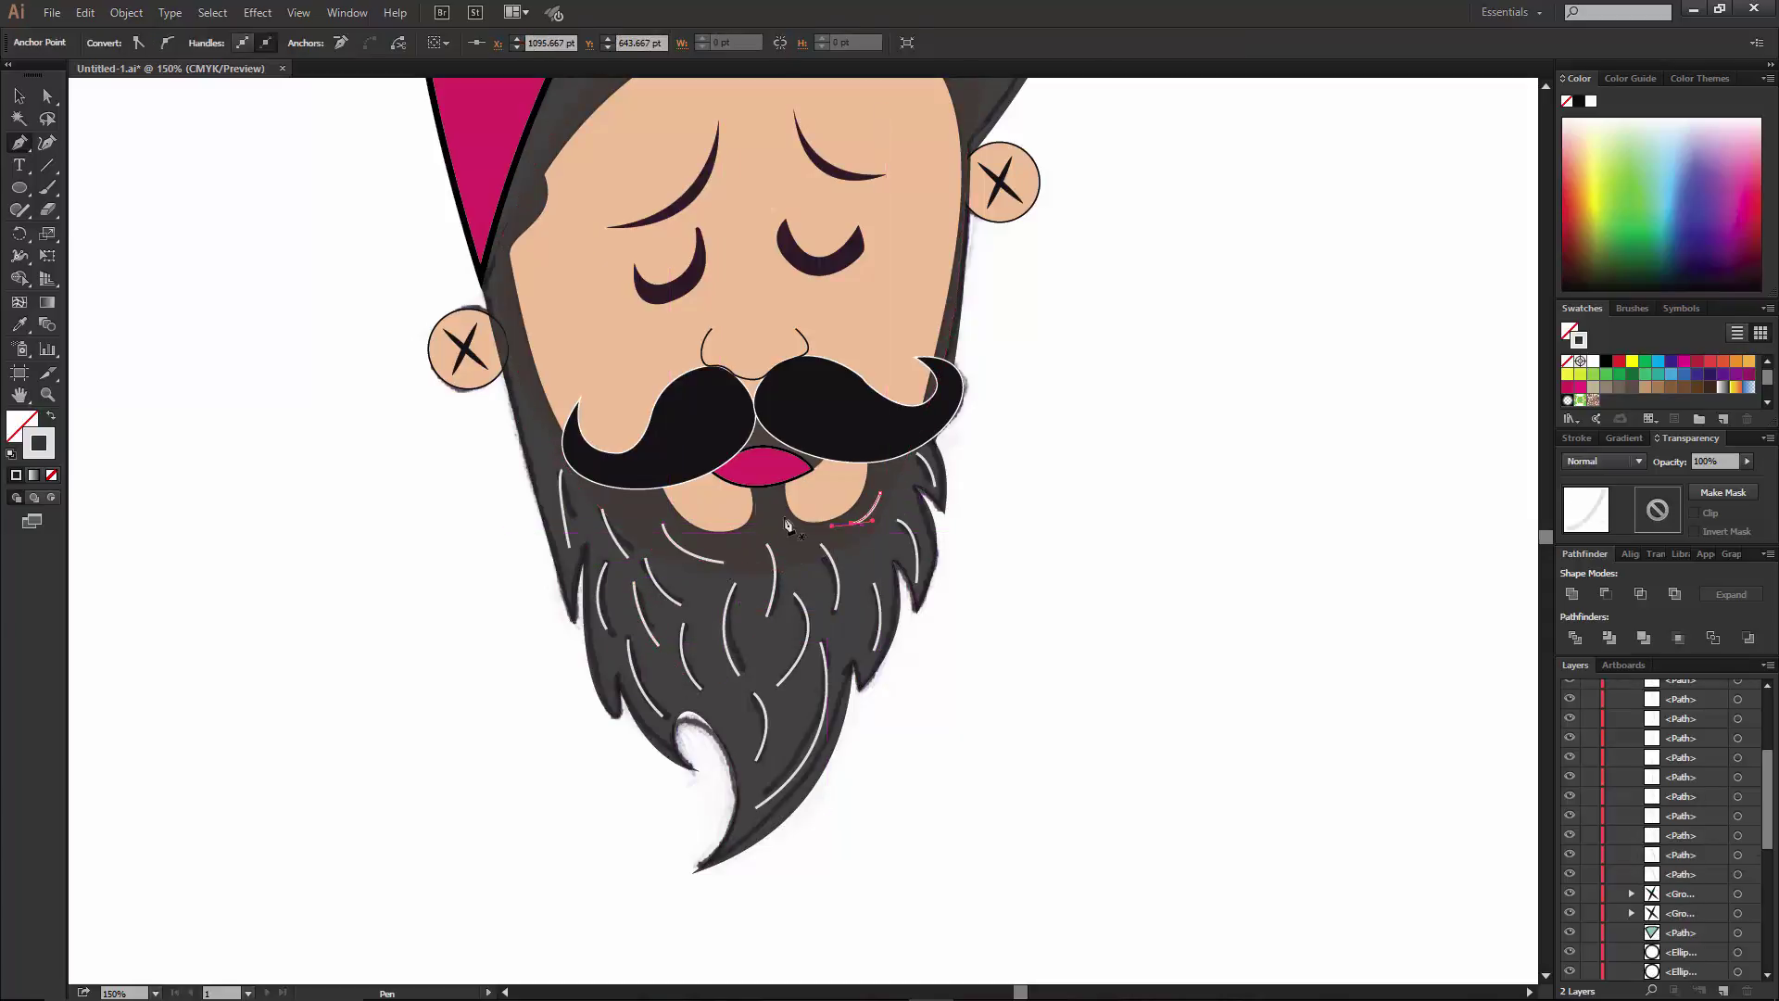
{"action": "left_click", "coordinate": [786, 414], "text": "ctrl"}
{"action": "left_click_drag", "start_coordinate": [808, 367], "coordinate": [862, 429]}
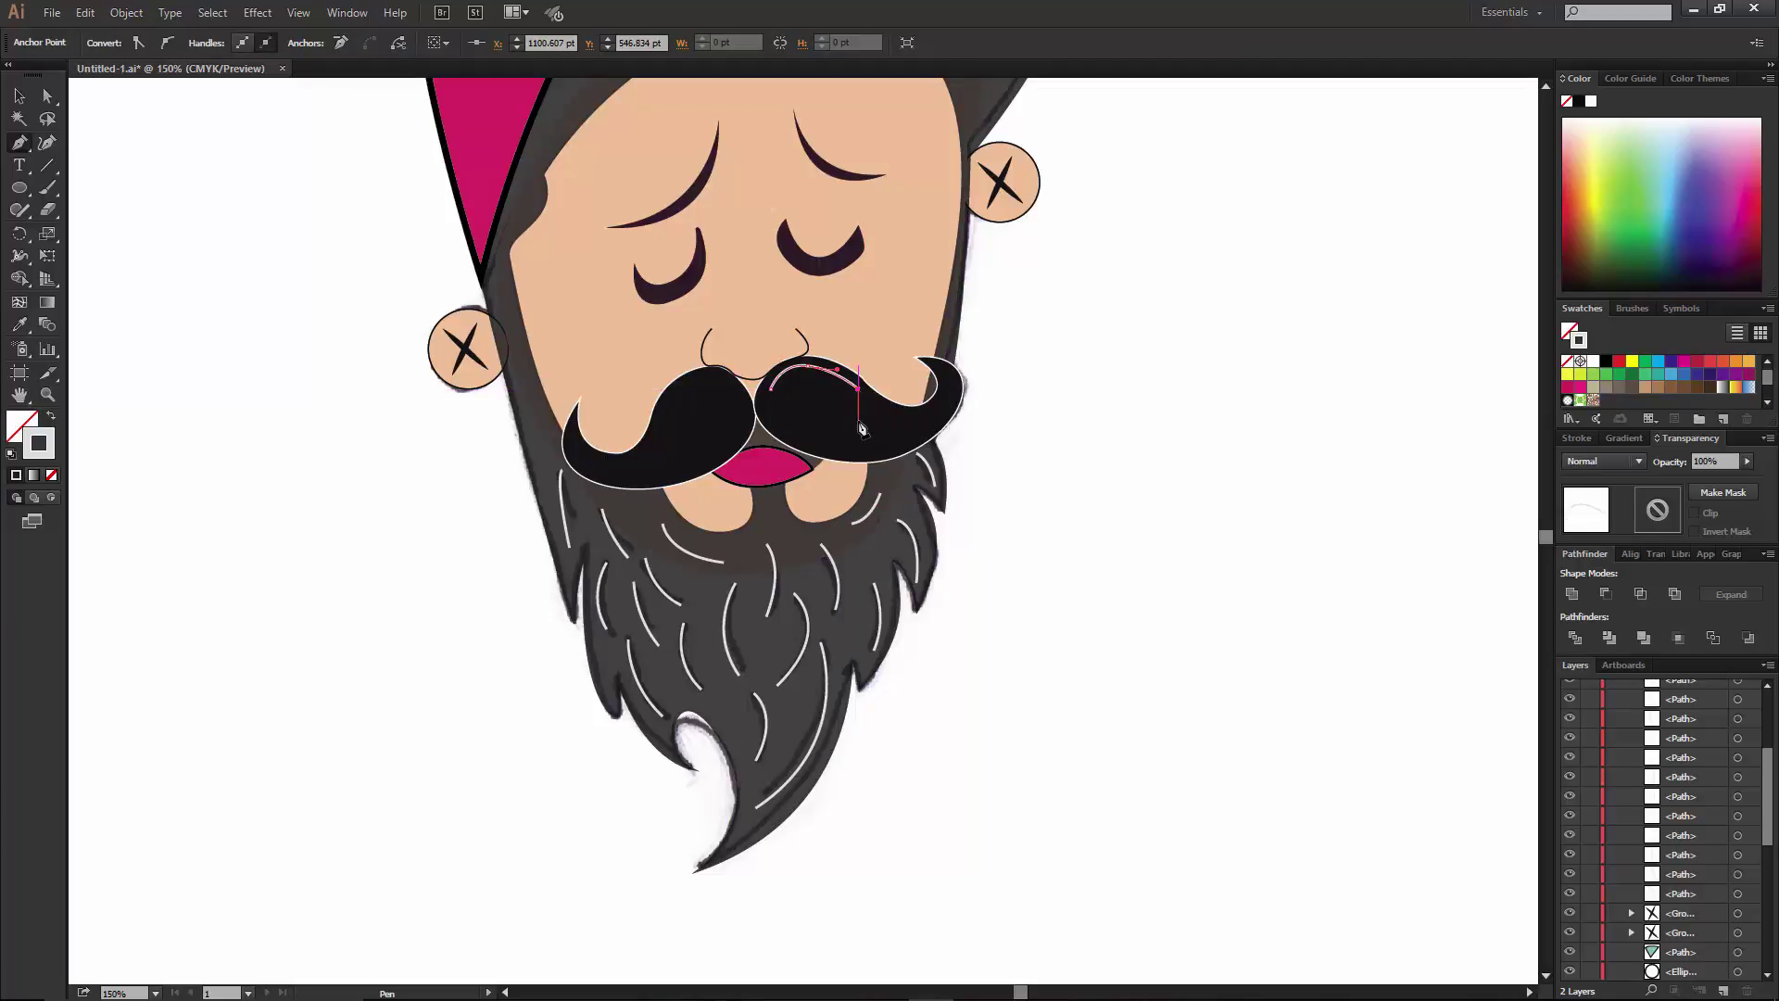
Draw a curved highlight line along the right mustache half.
{"action": "mouse_move", "coordinate": [858, 456]}
{"action": "left_mouse_down"}
{"action": "mouse_move", "coordinate": [943, 457]}
{"action": "mouse_move", "coordinate": [955, 392]}
{"action": "left_mouse_up"}
{"action": "mouse_move", "coordinate": [769, 406]}
{"action": "left_mouse_down"}
{"action": "mouse_move", "coordinate": [840, 396]}
{"action": "mouse_move", "coordinate": [939, 425]}
{"action": "mouse_move", "coordinate": [922, 350]}
{"action": "left_mouse_up"}
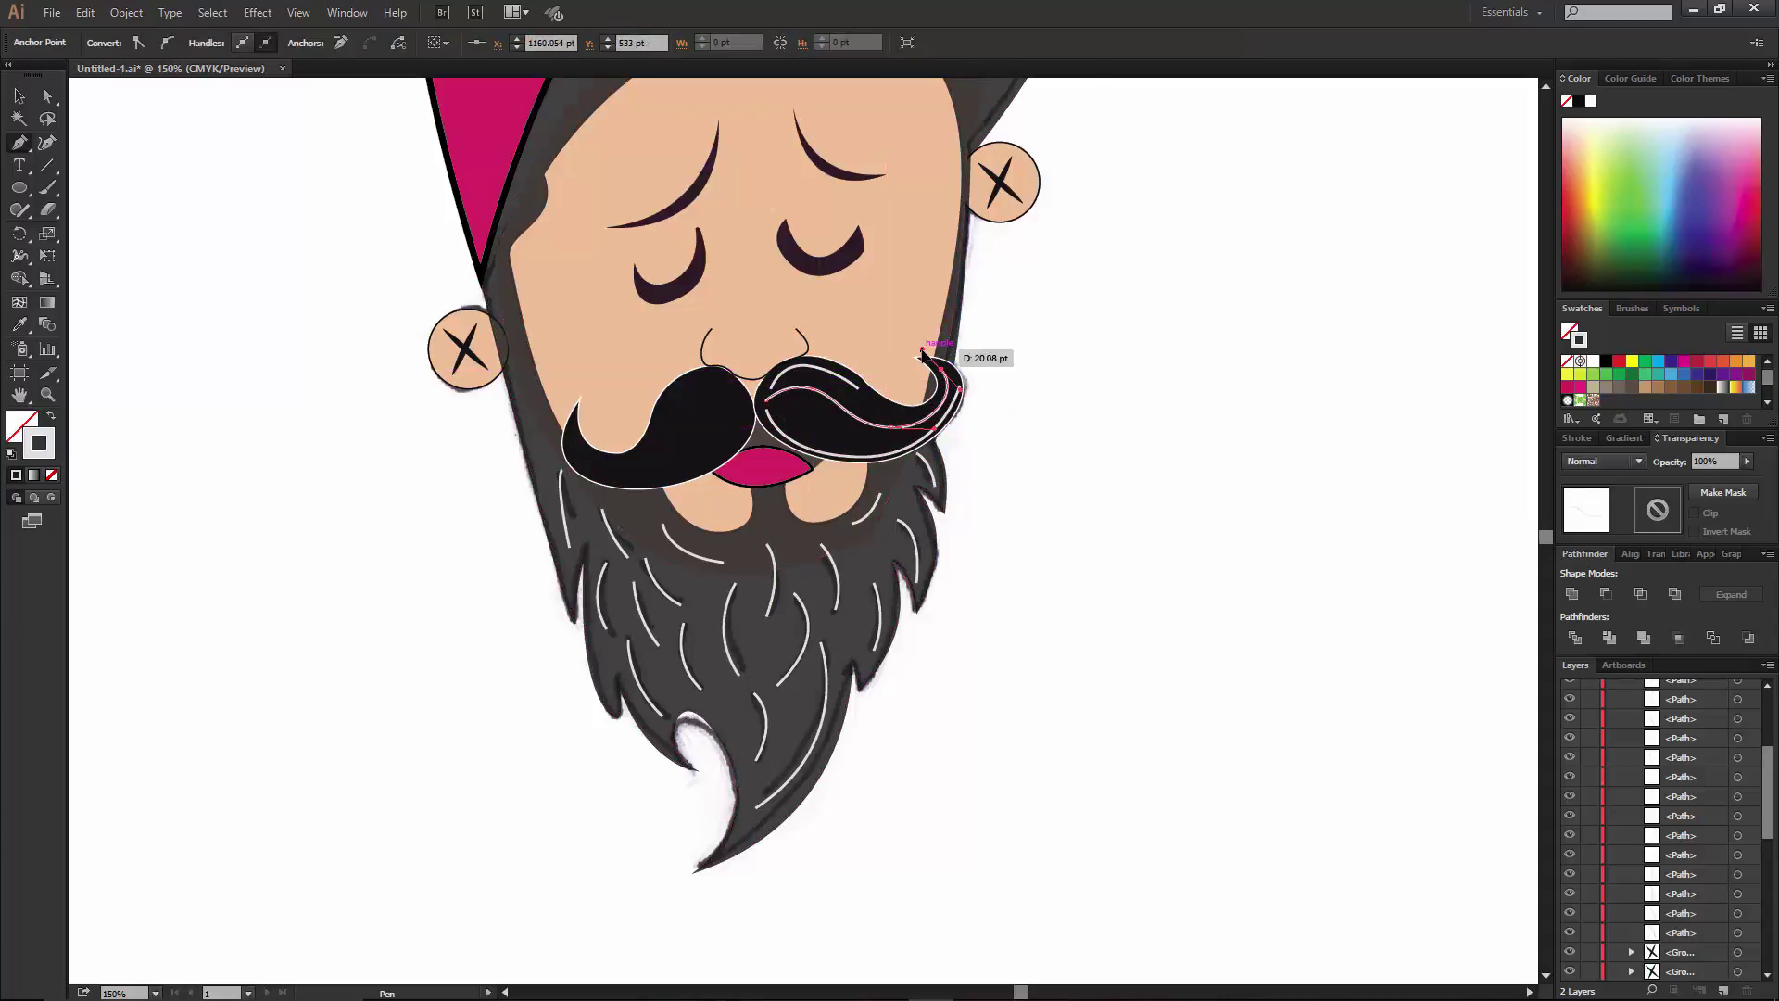
{"action": "left_click", "coordinate": [790, 412]}
{"action": "left_click_drag", "start_coordinate": [859, 439], "coordinate": [906, 445]}
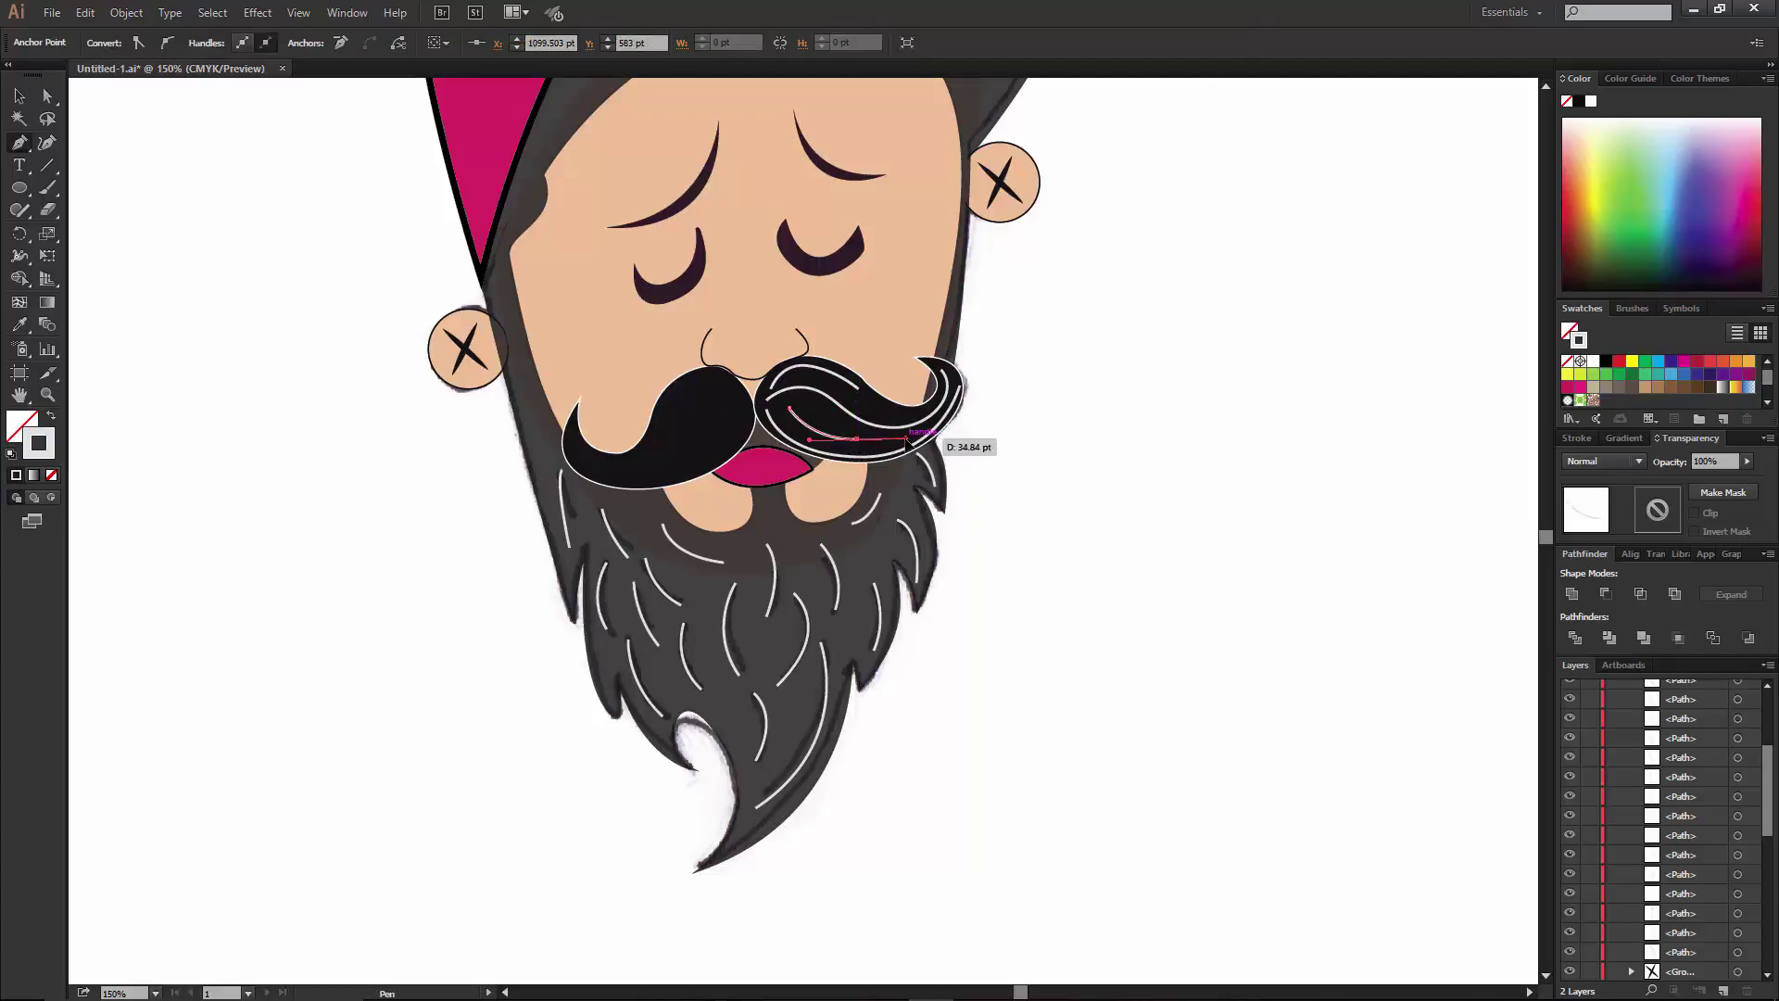
{"action": "key", "text": "Escape"}
Draw a curved highlight on the left mustache half, then deselect everything.
{"action": "left_click_drag", "start_coordinate": [700, 373], "coordinate": [734, 373]}
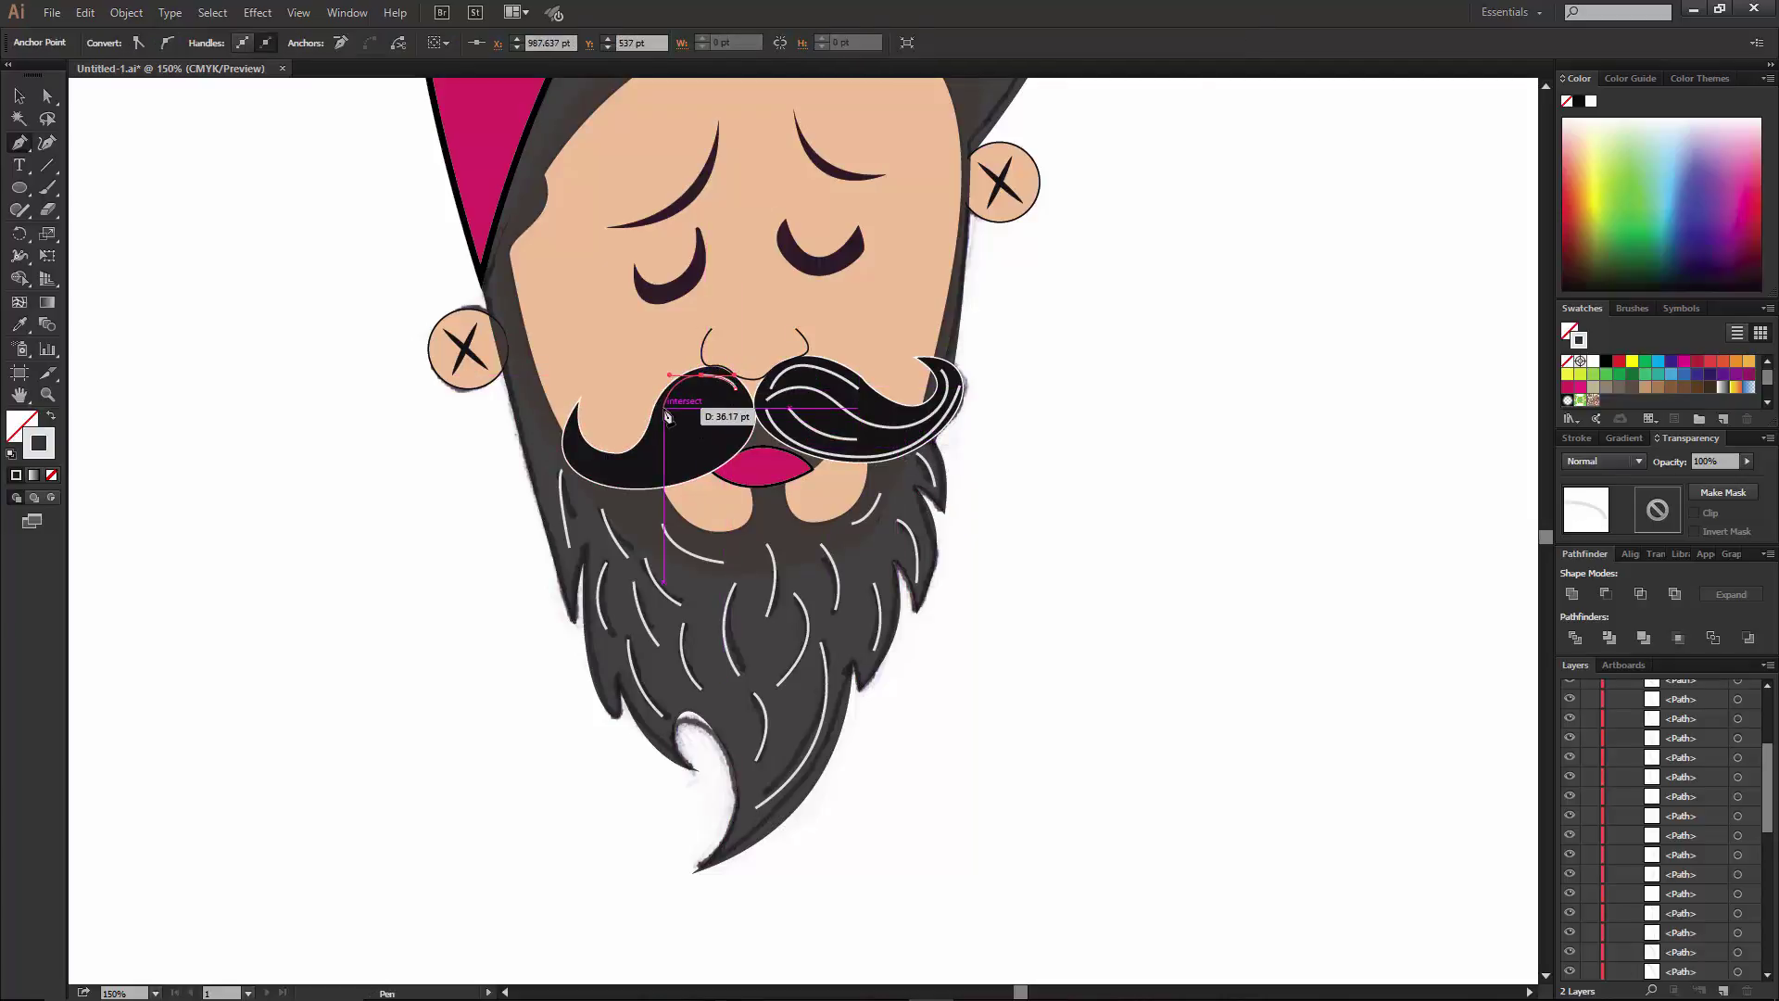
{"action": "mouse_move", "coordinate": [659, 438]}
{"action": "left_mouse_down"}
{"action": "mouse_move", "coordinate": [636, 505]}
{"action": "mouse_move", "coordinate": [565, 431]}
{"action": "left_mouse_up"}
{"action": "left_click", "coordinate": [579, 404]}
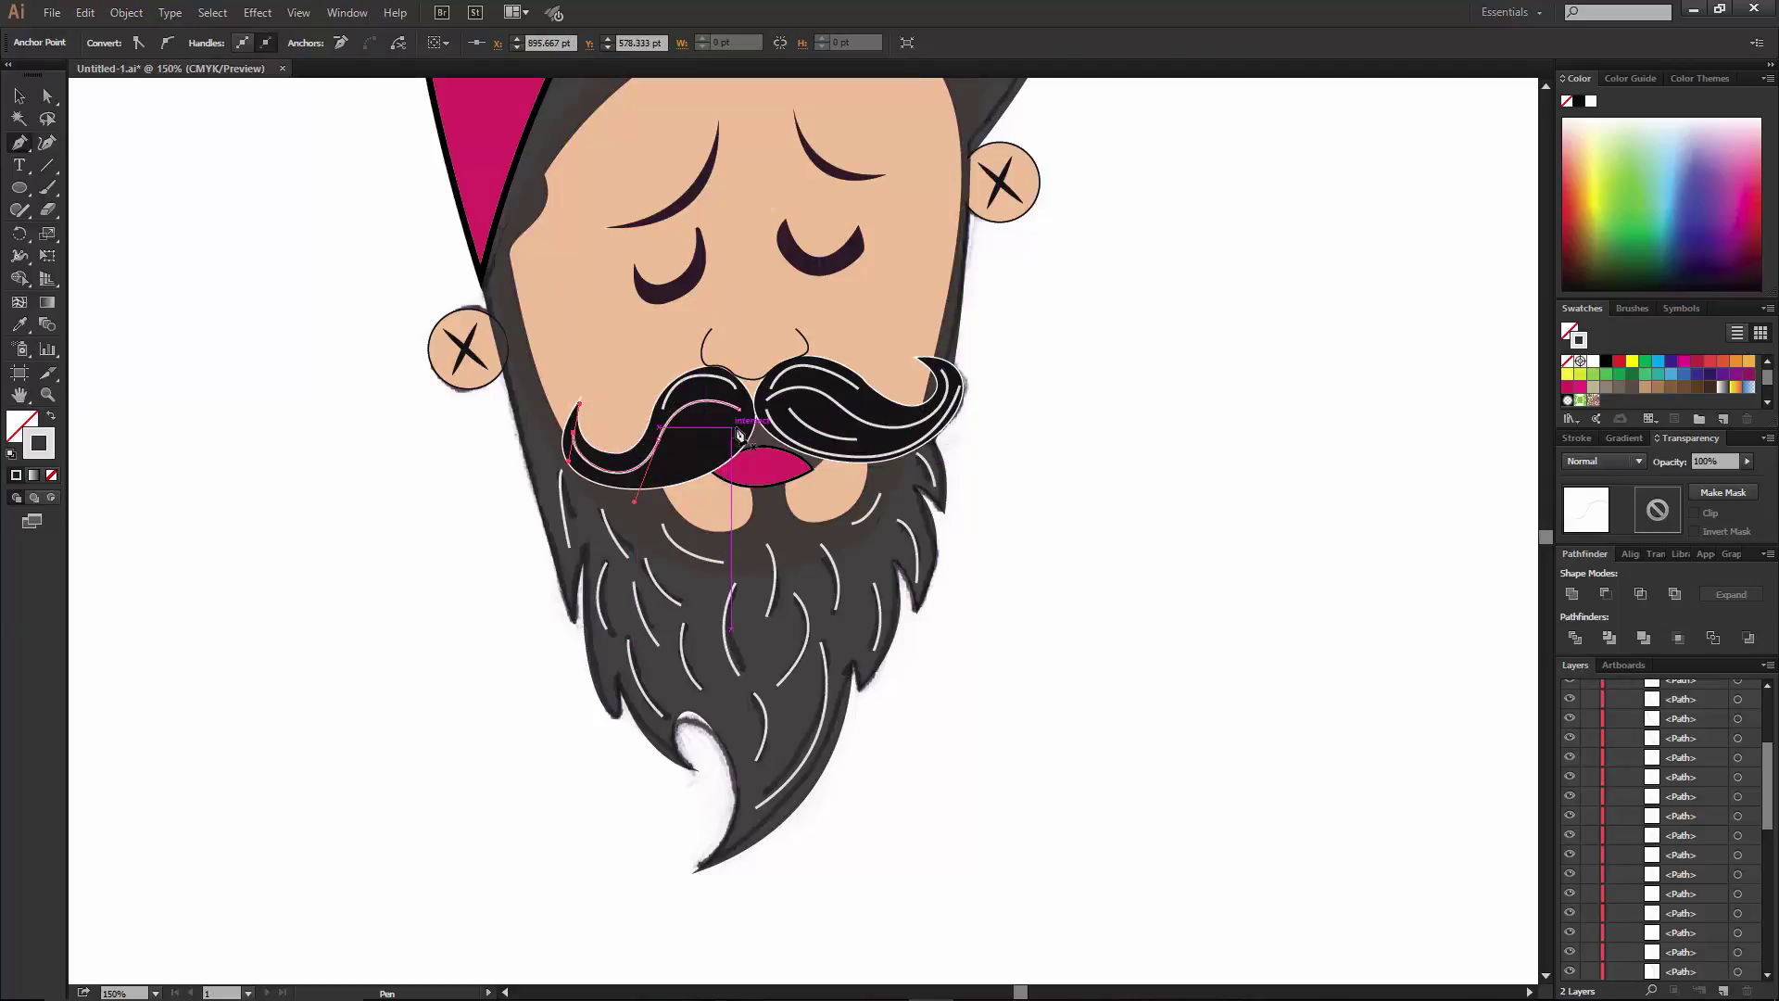
{"action": "left_click_drag", "start_coordinate": [740, 434], "coordinate": [704, 419]}
{"action": "left_click", "coordinate": [658, 475]}
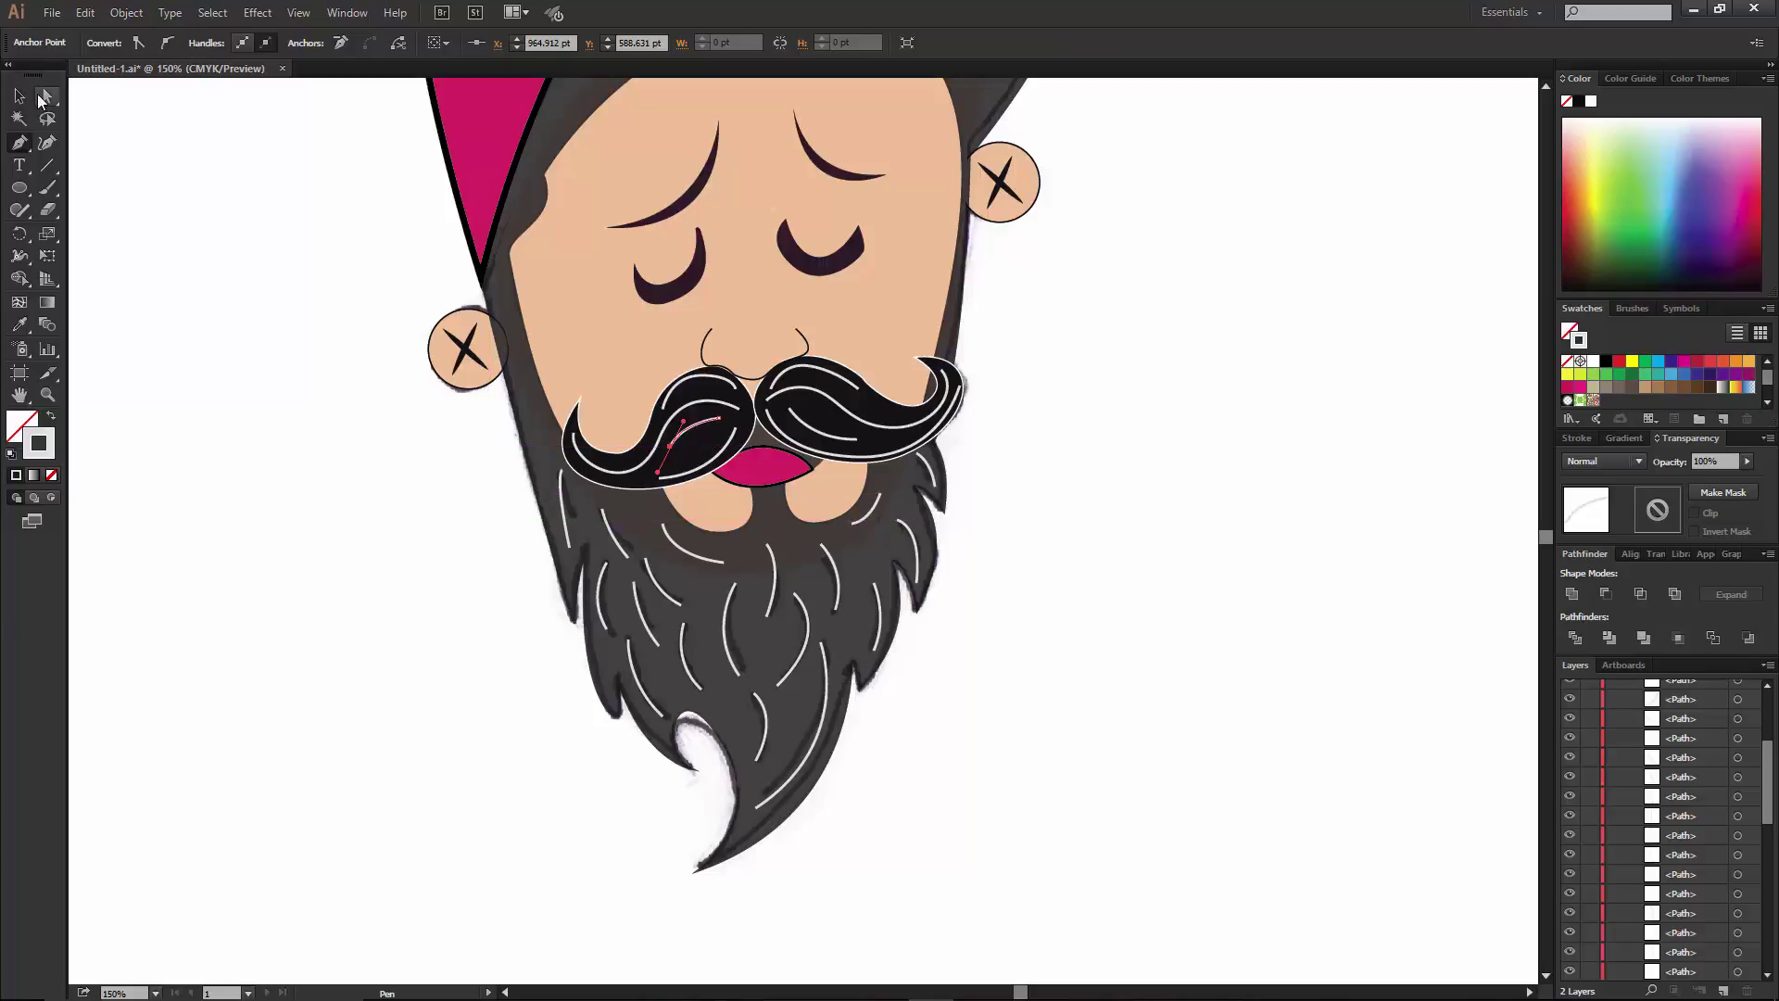
{"action": "key", "text": "v"}
{"action": "left_click_drag", "start_coordinate": [517, 422], "coordinate": [475, 497]}
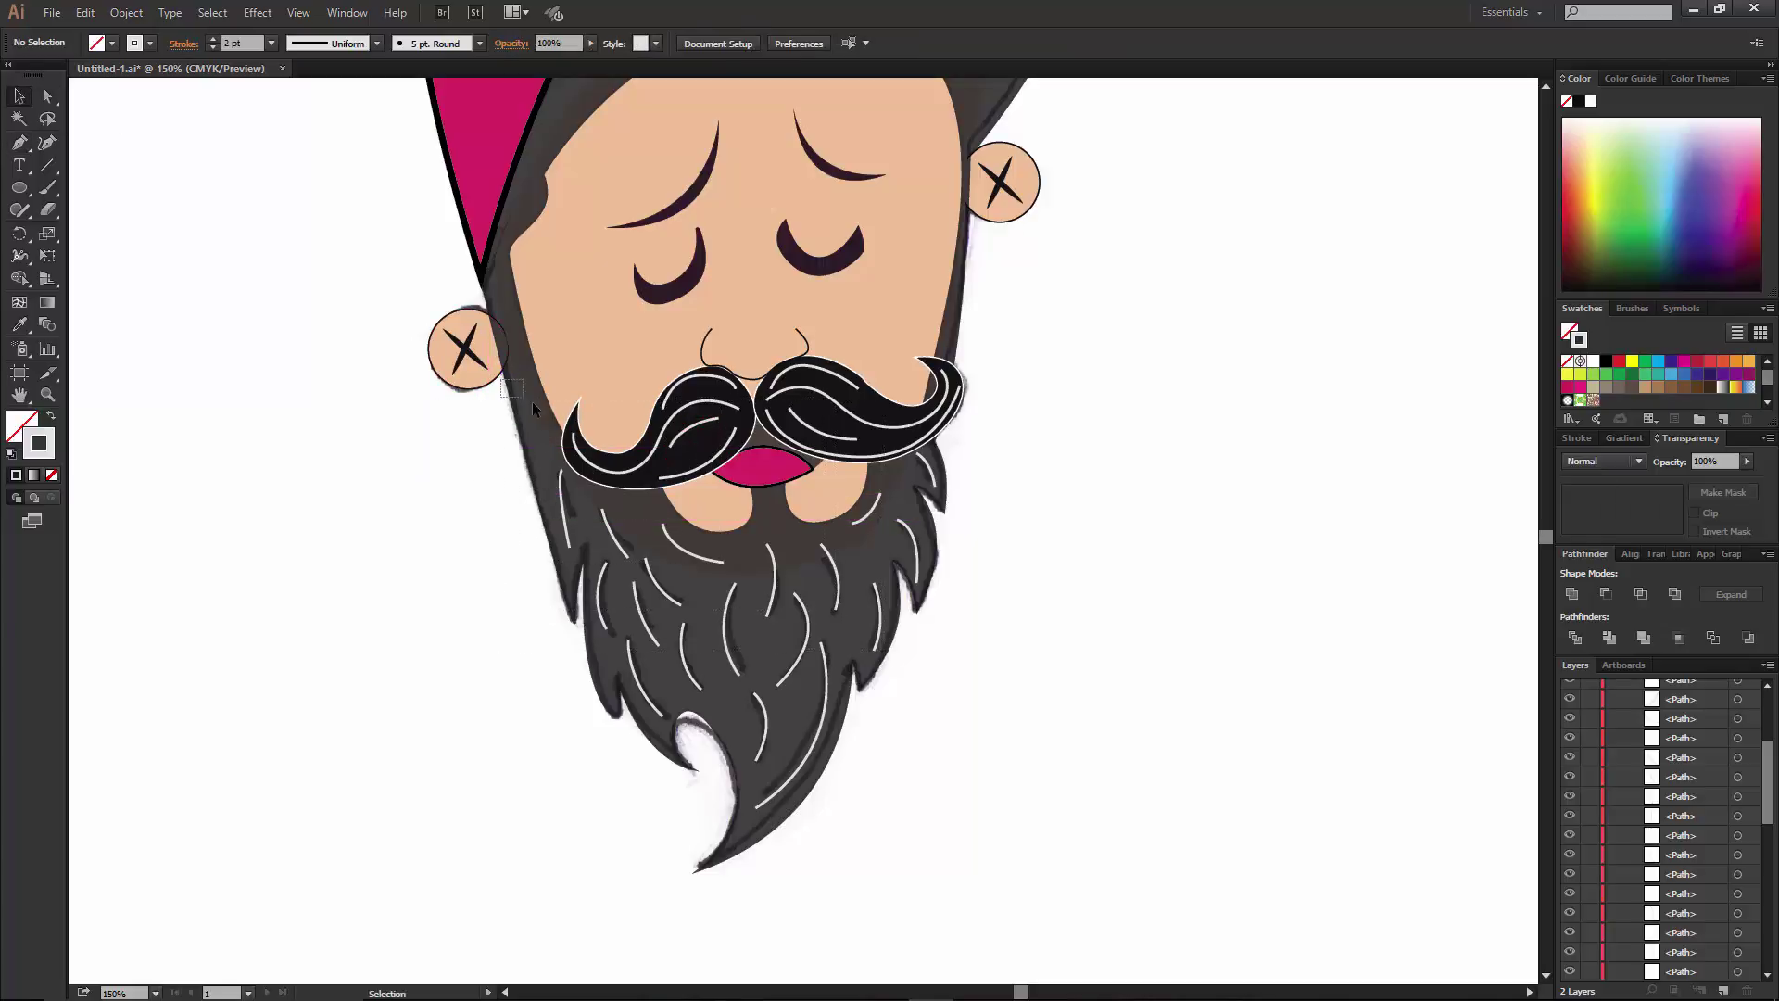
Select only the beard and mustache strands and give them a tapered 4 pt stroke.
{"action": "left_click_drag", "start_coordinate": [532, 402], "coordinate": [946, 836]}
{"action": "key", "text": "p"}
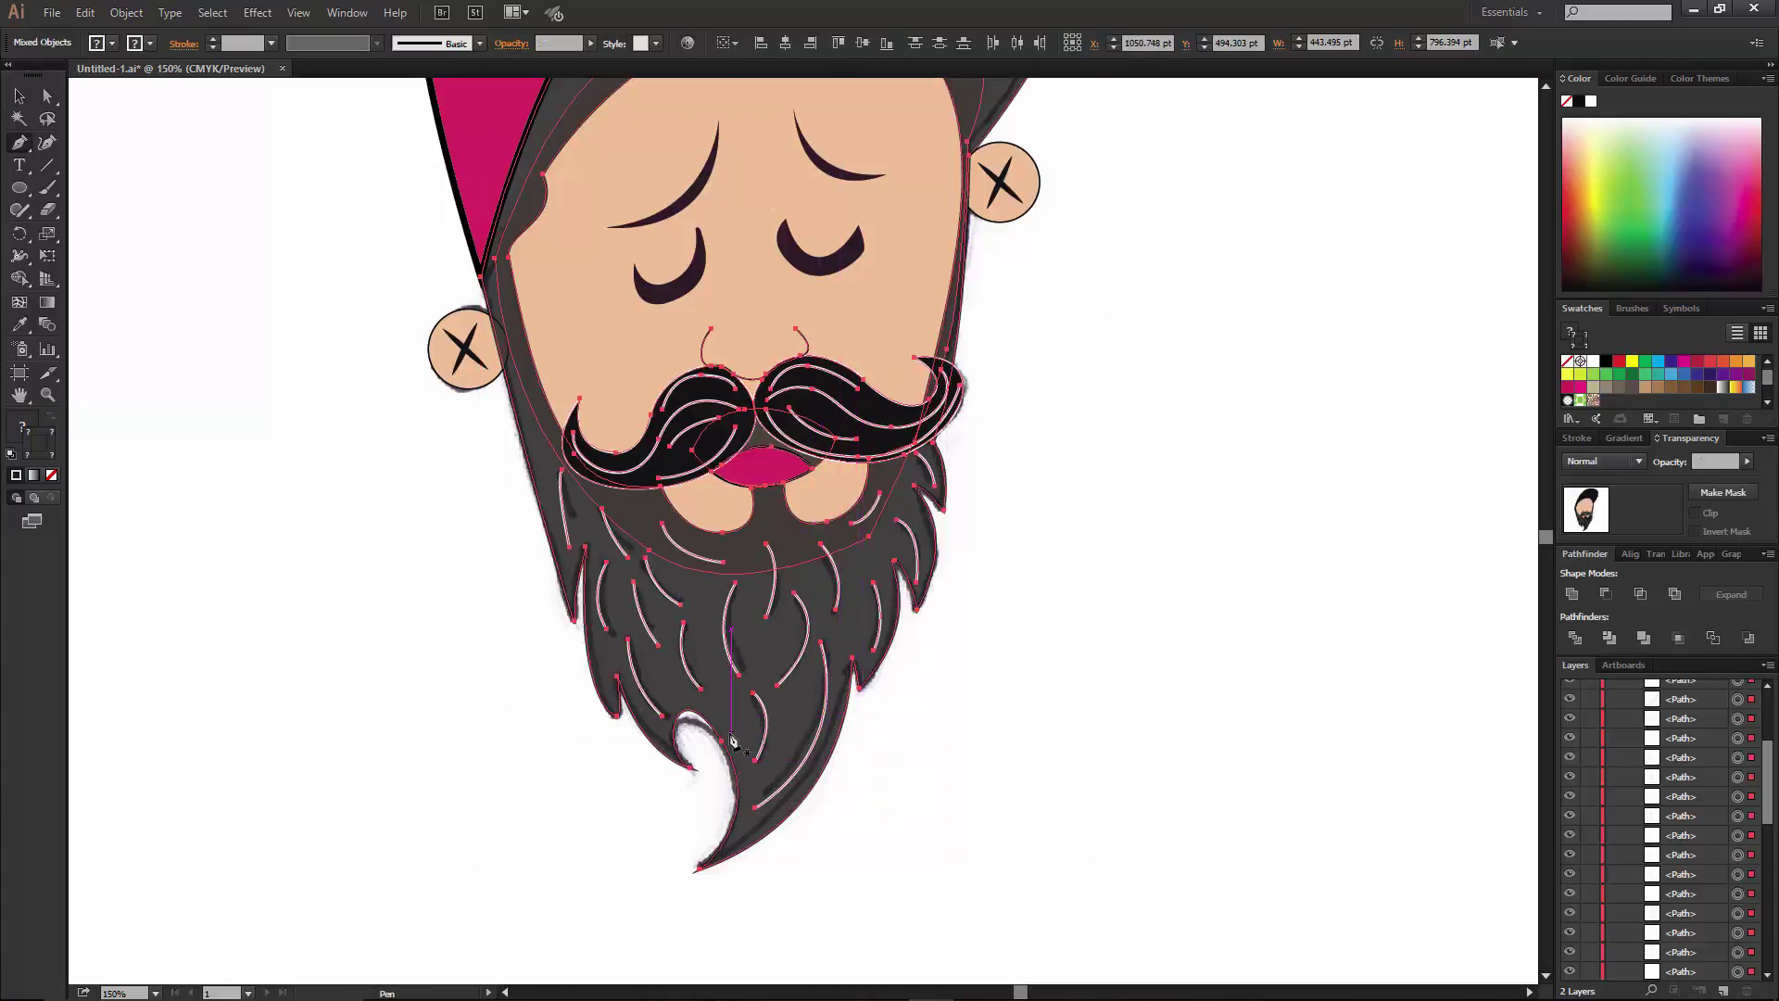
{"action": "key", "text": "v"}
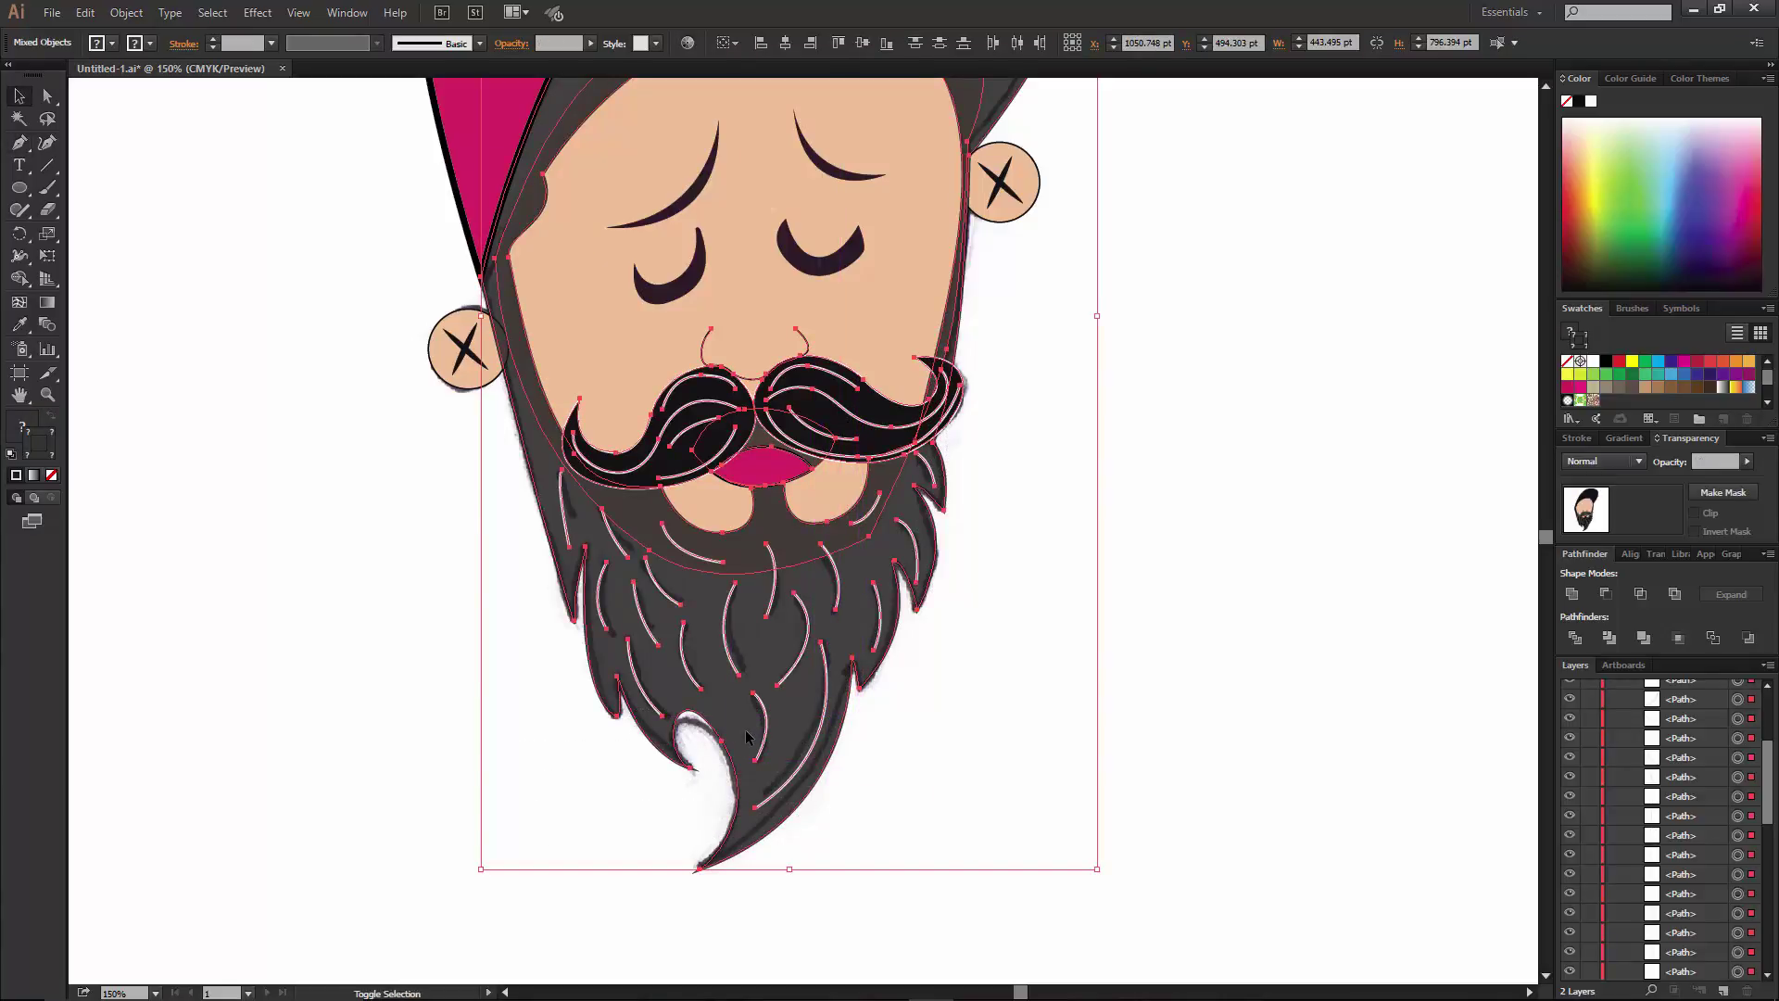
{"action": "left_click", "coordinate": [747, 737], "text": "shift"}
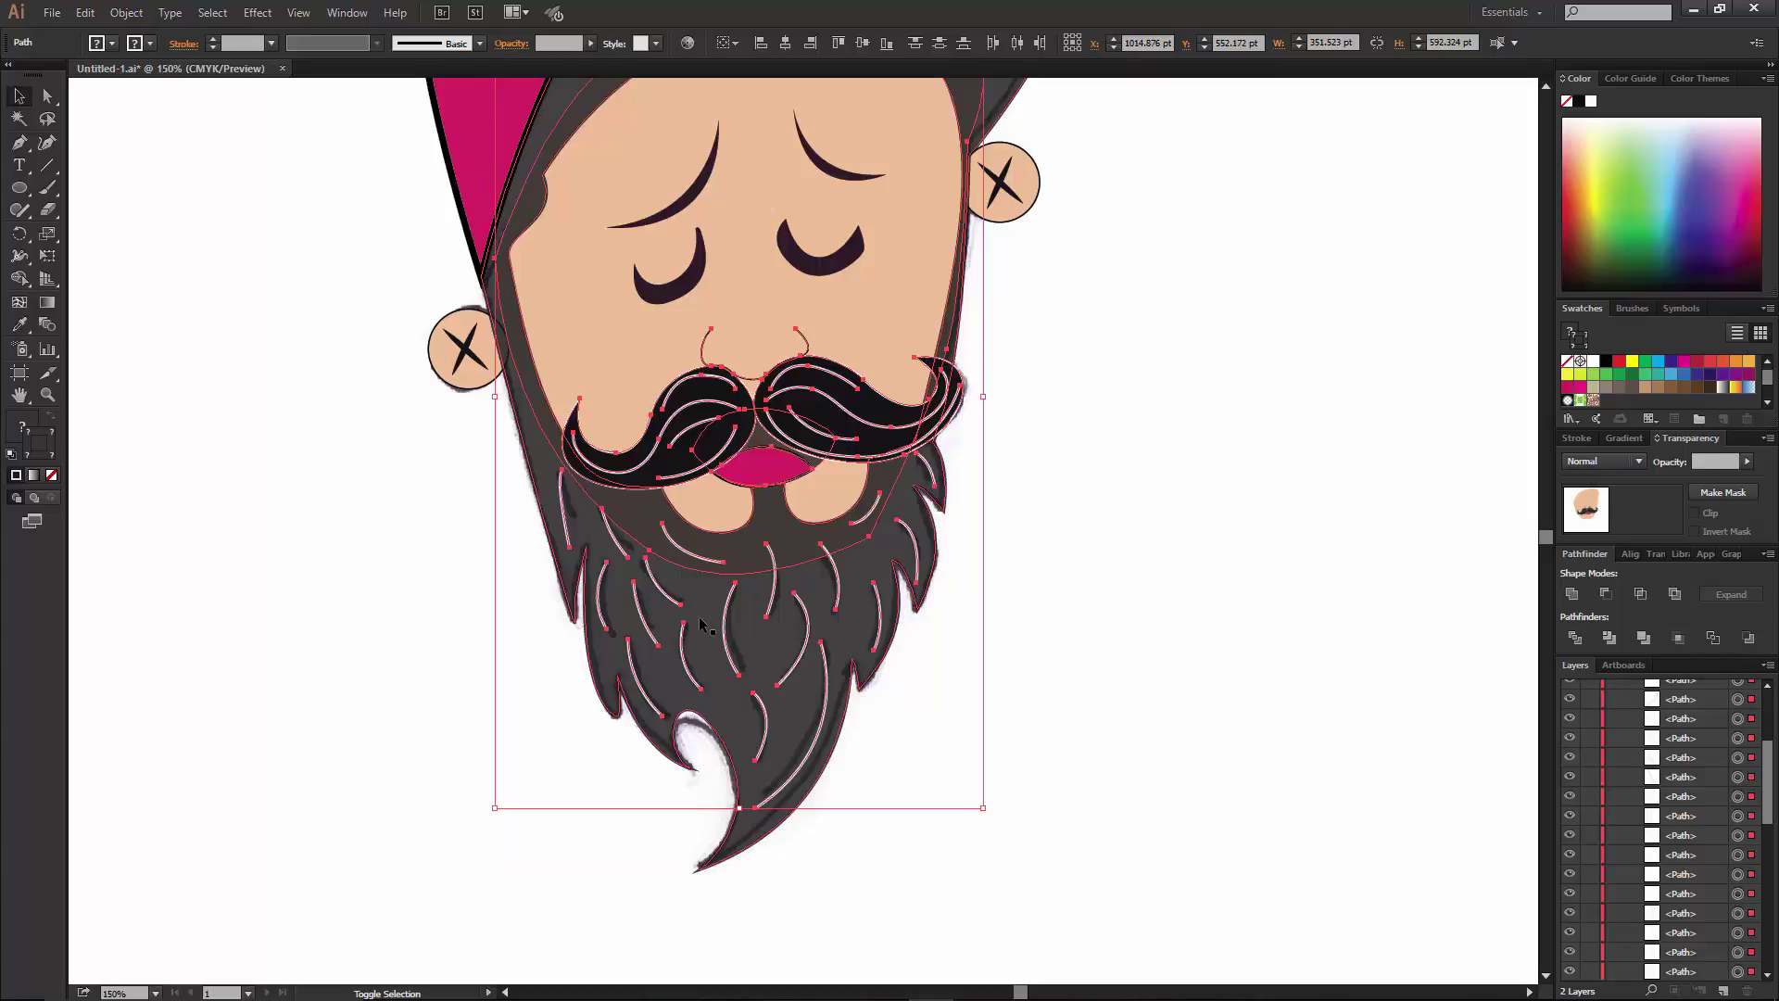
{"action": "left_click", "coordinate": [794, 553], "text": "shift"}
{"action": "left_click", "coordinate": [815, 519], "text": "shift"}
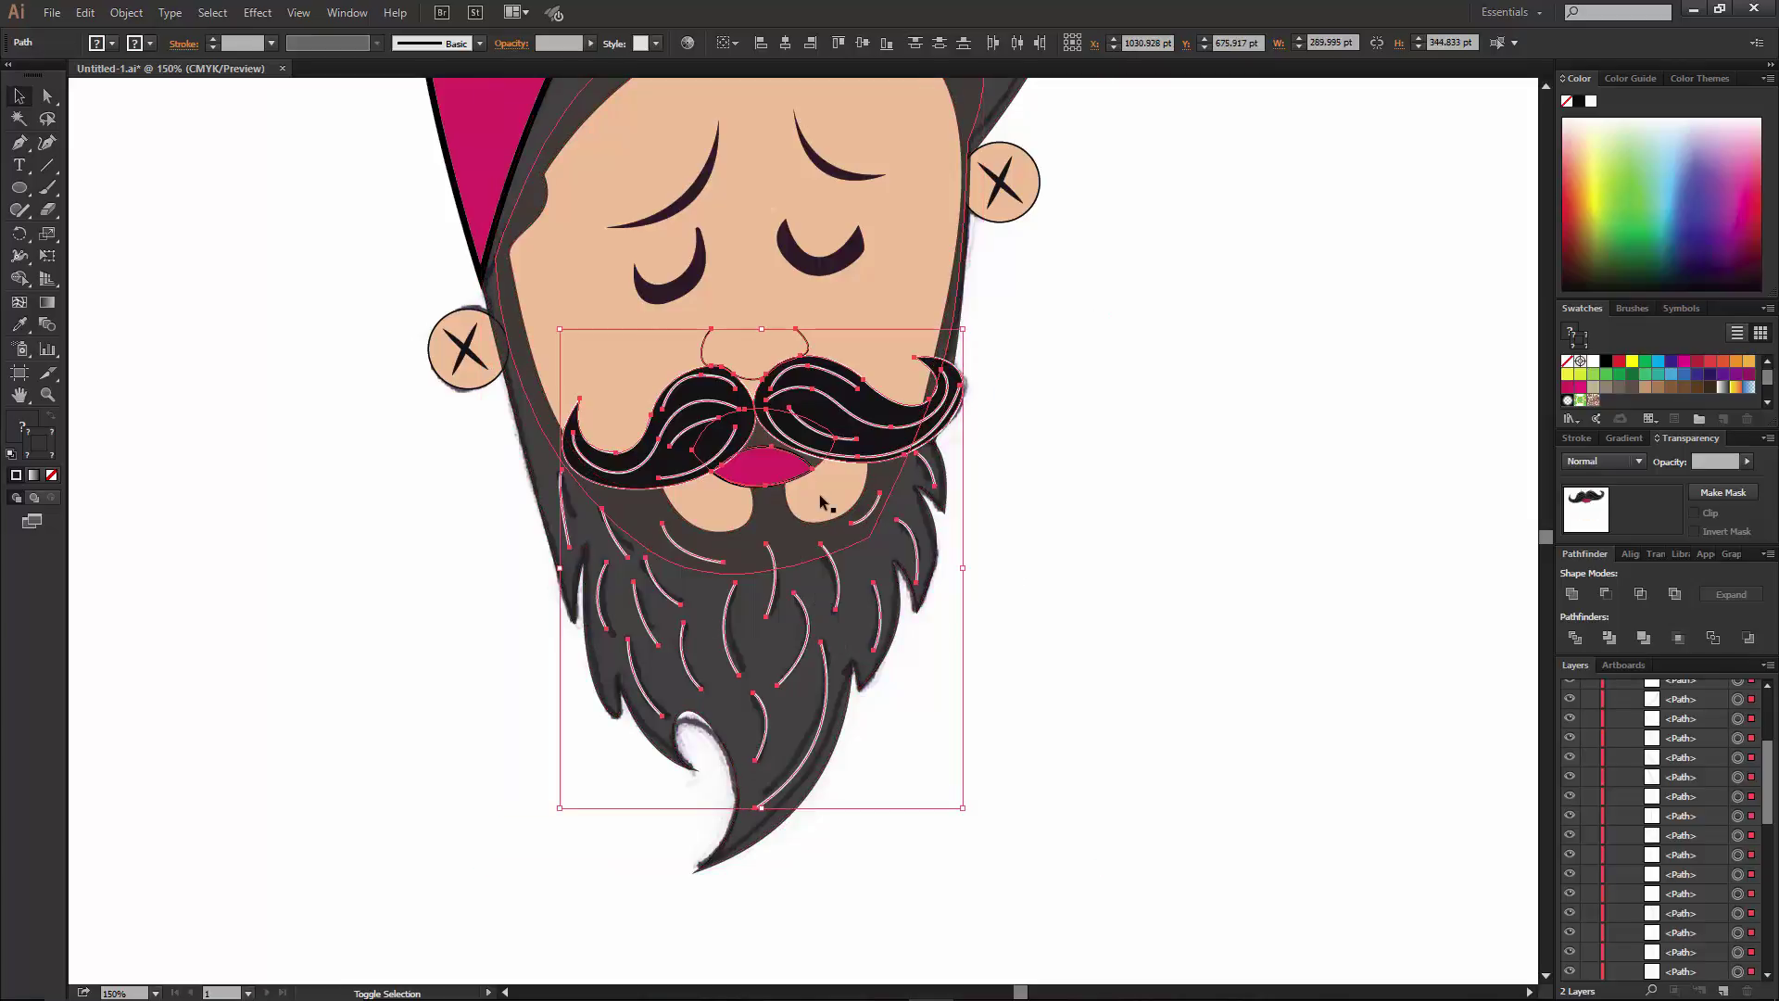
{"action": "left_click", "coordinate": [777, 460], "text": "shift"}
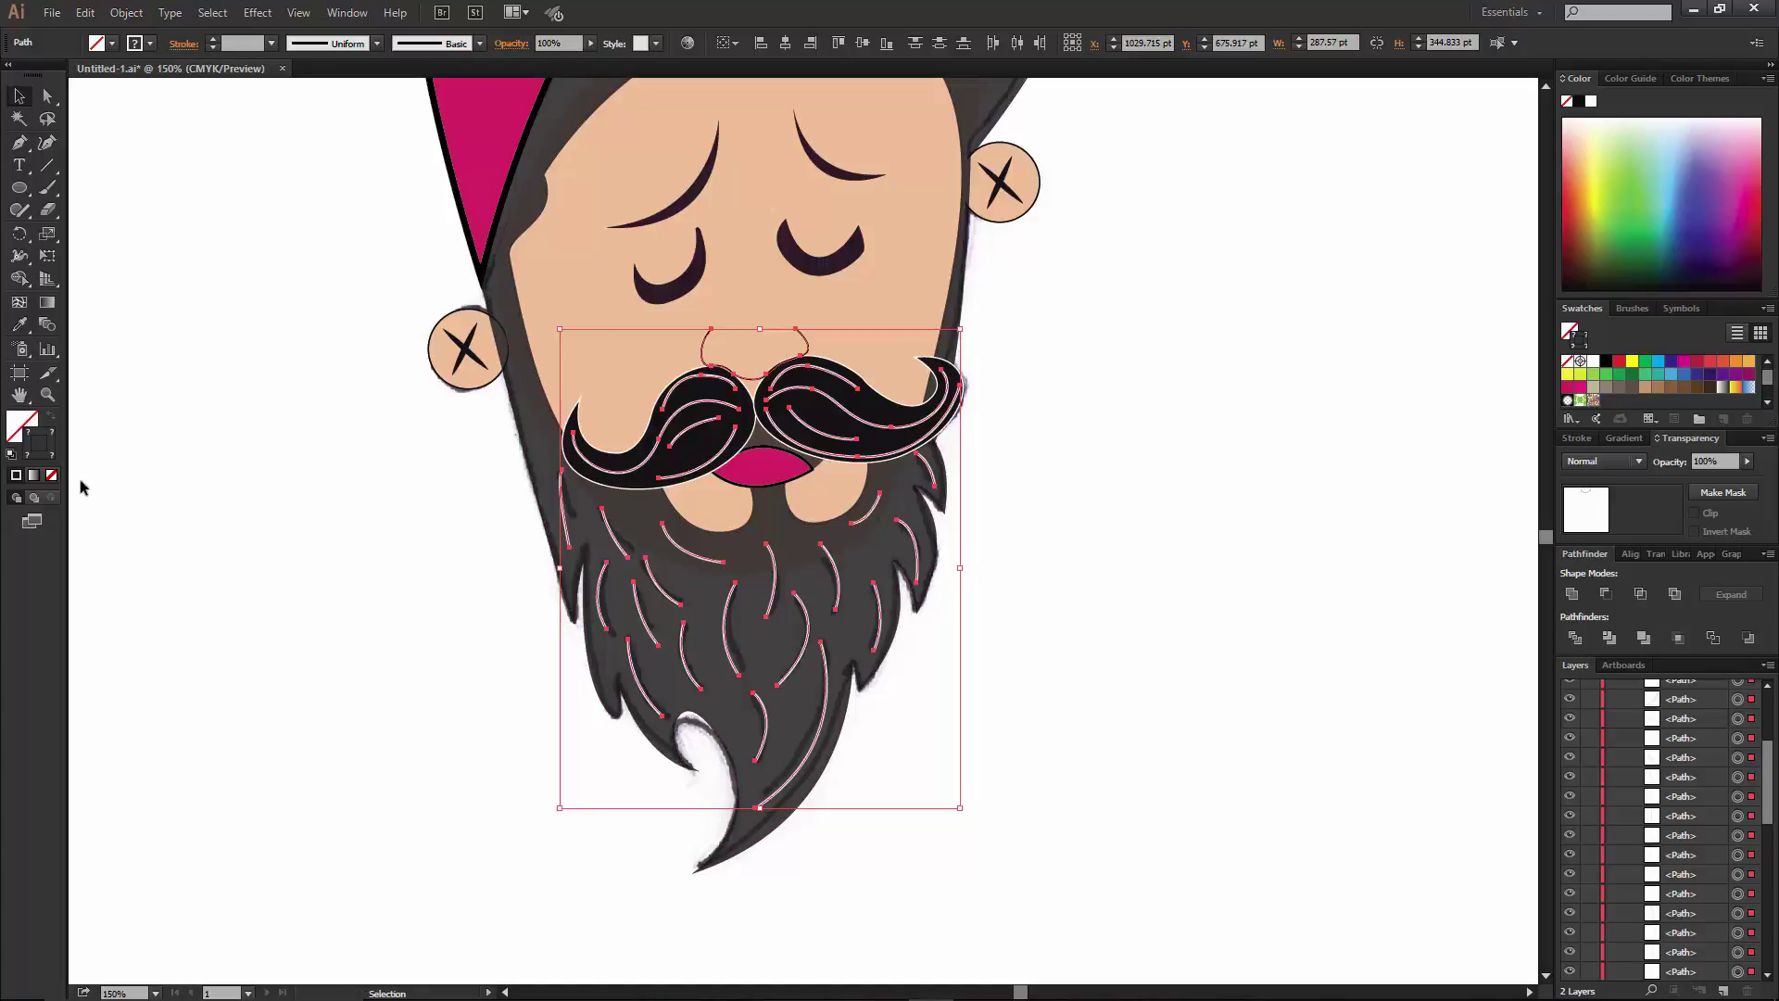
{"action": "left_click", "coordinate": [763, 373], "text": "shift"}
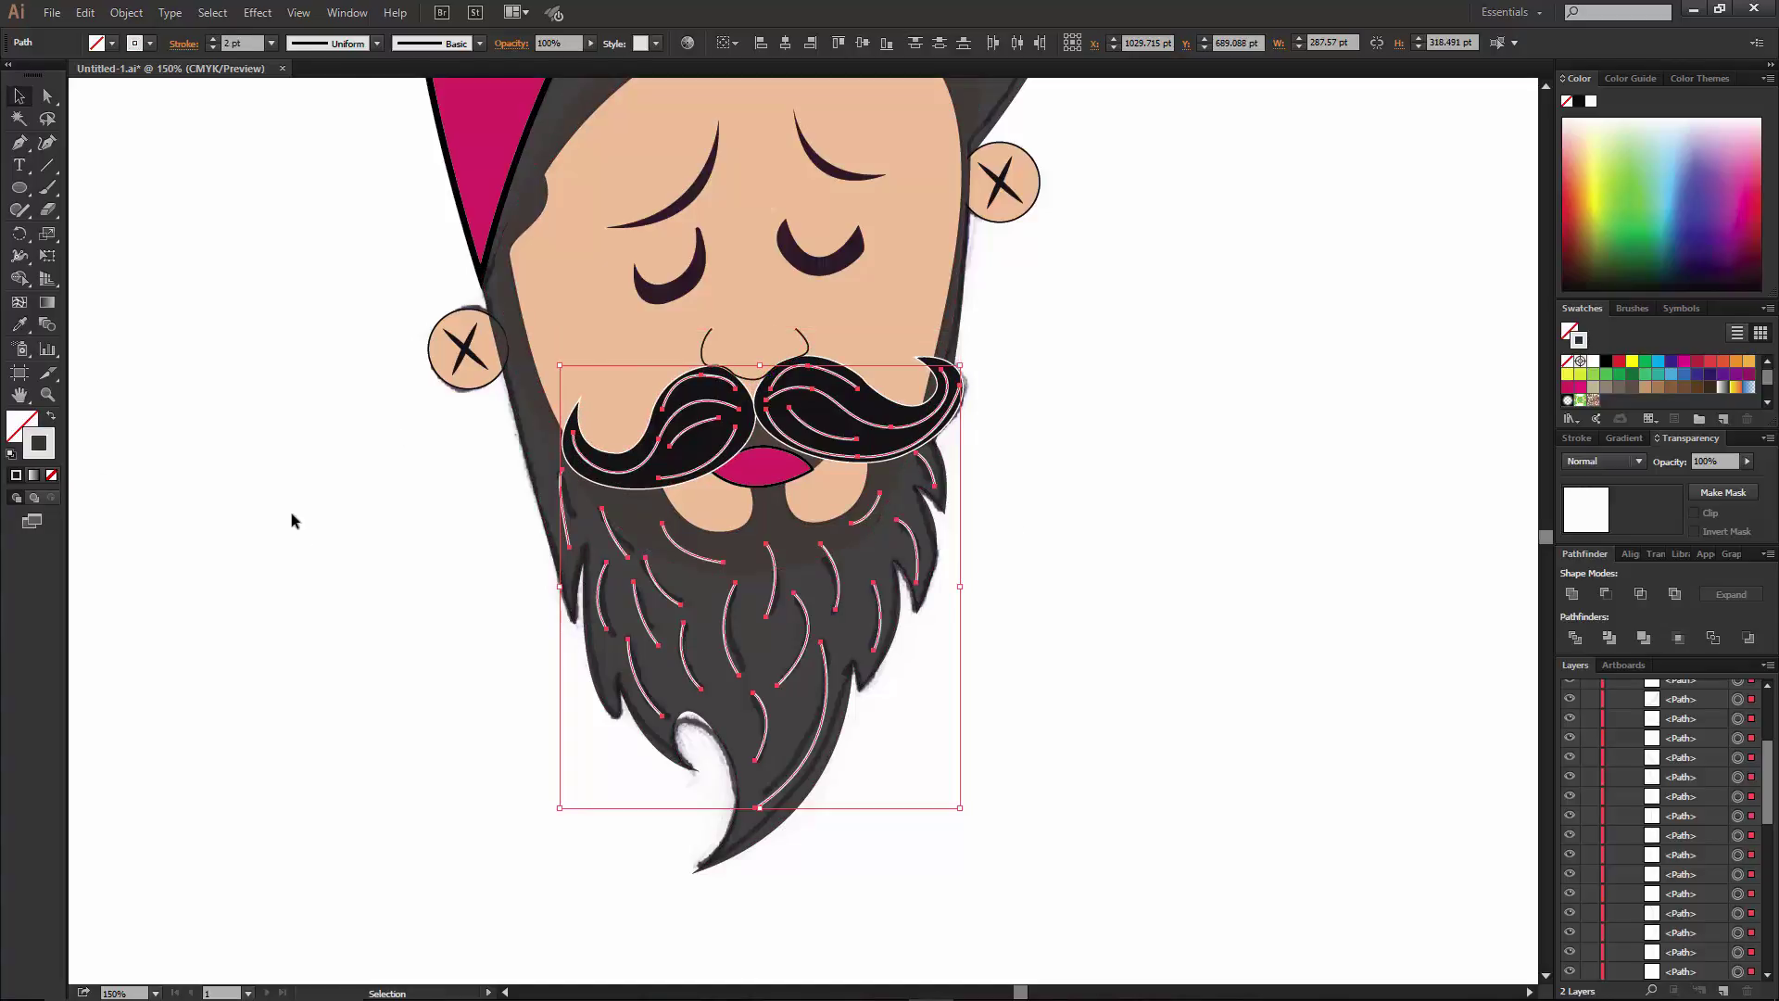
{"action": "left_click", "coordinate": [376, 44]}
{"action": "left_click", "coordinate": [324, 116]}
{"action": "left_click", "coordinate": [213, 44]}
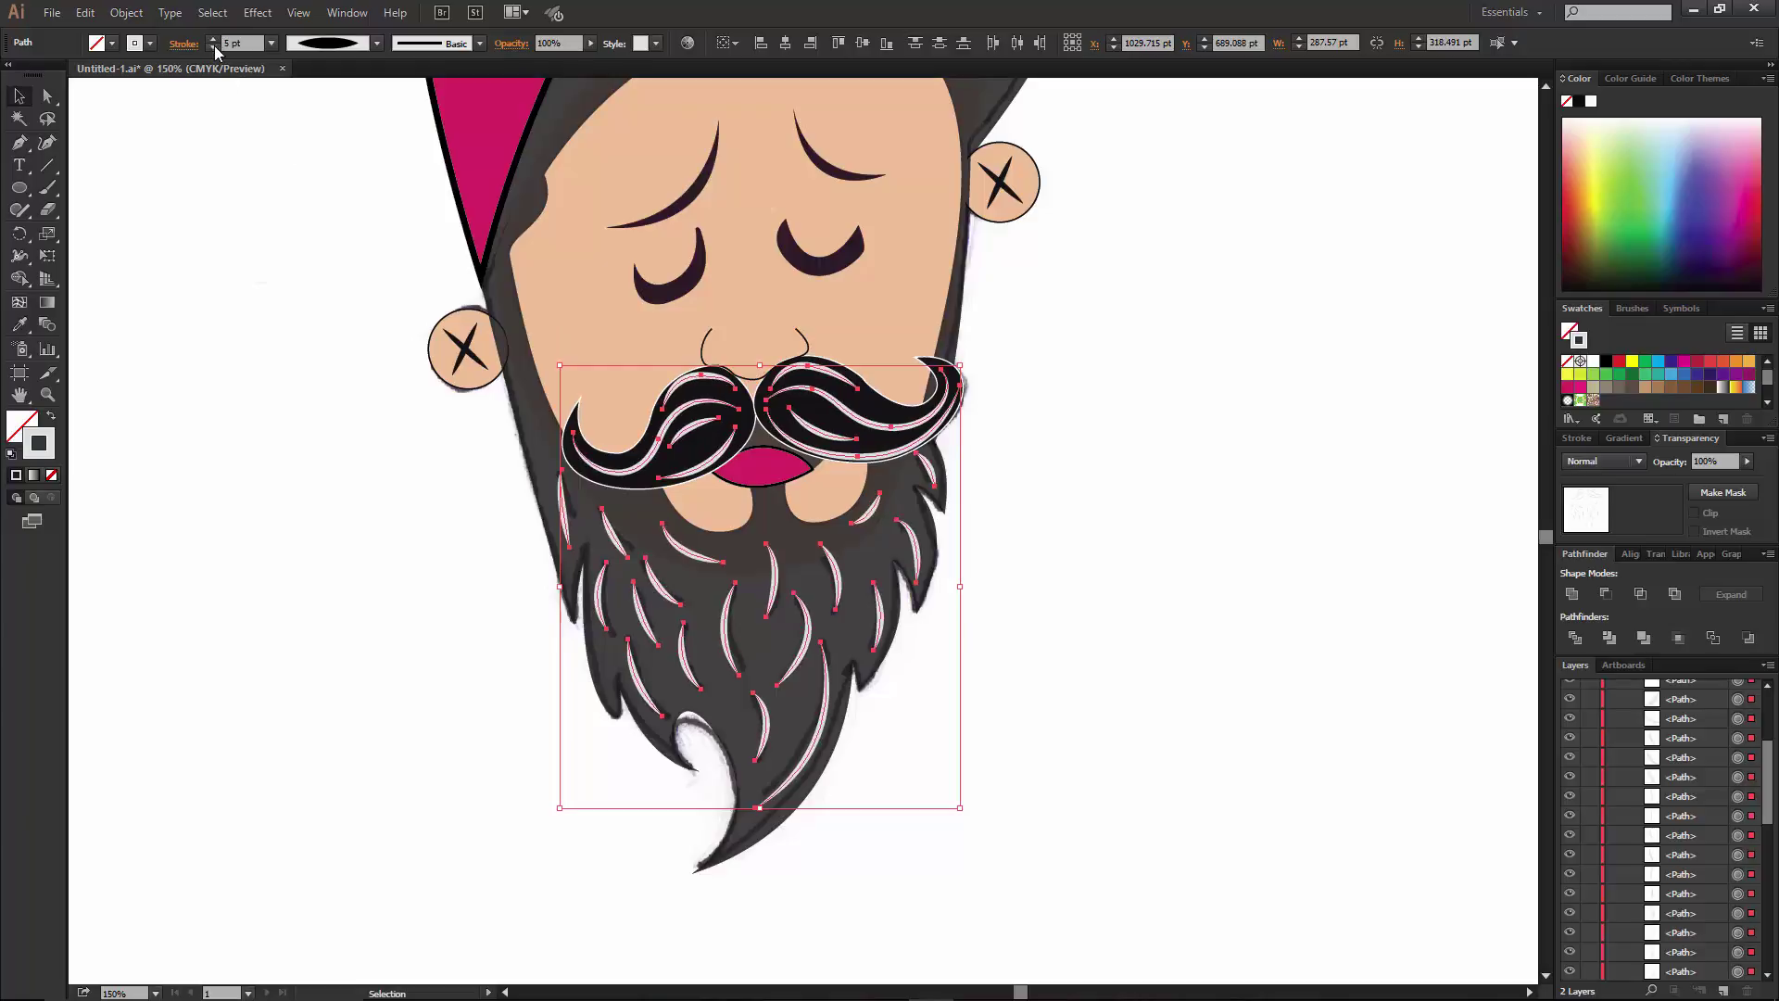
Thicken the beard strands alone to a 6 pt stroke.
{"action": "left_click", "coordinate": [300, 606]}
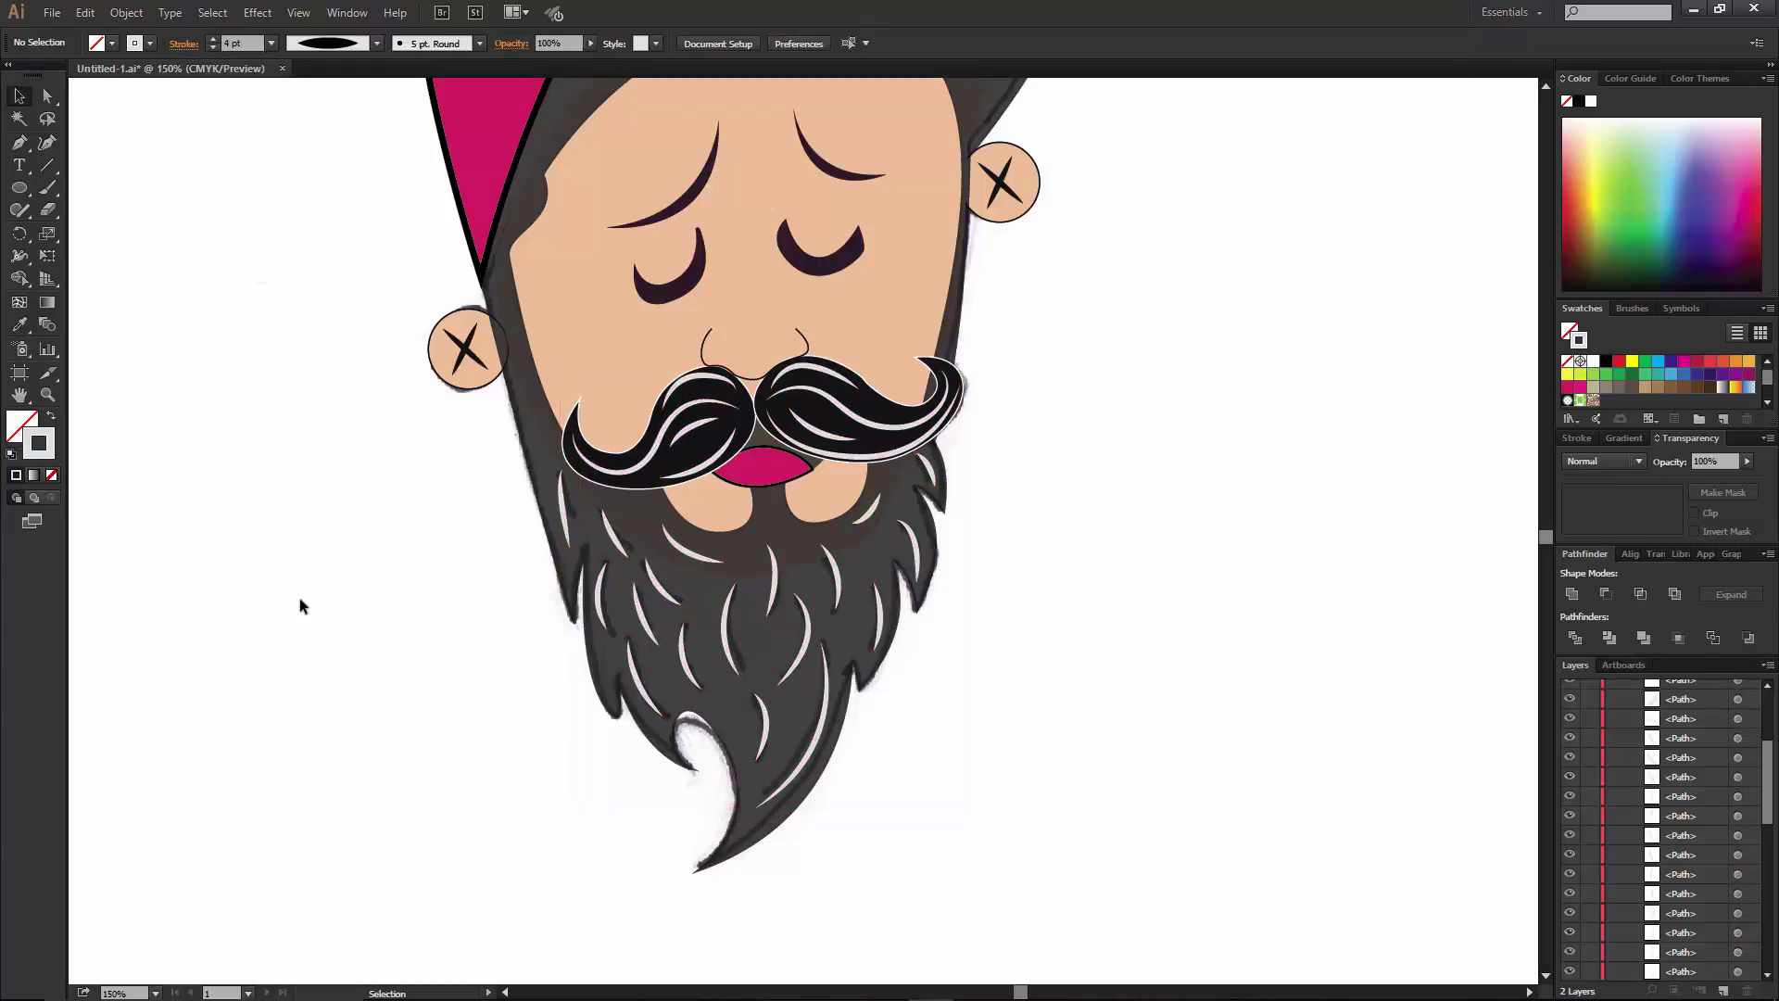
{"action": "left_click", "coordinate": [726, 652]}
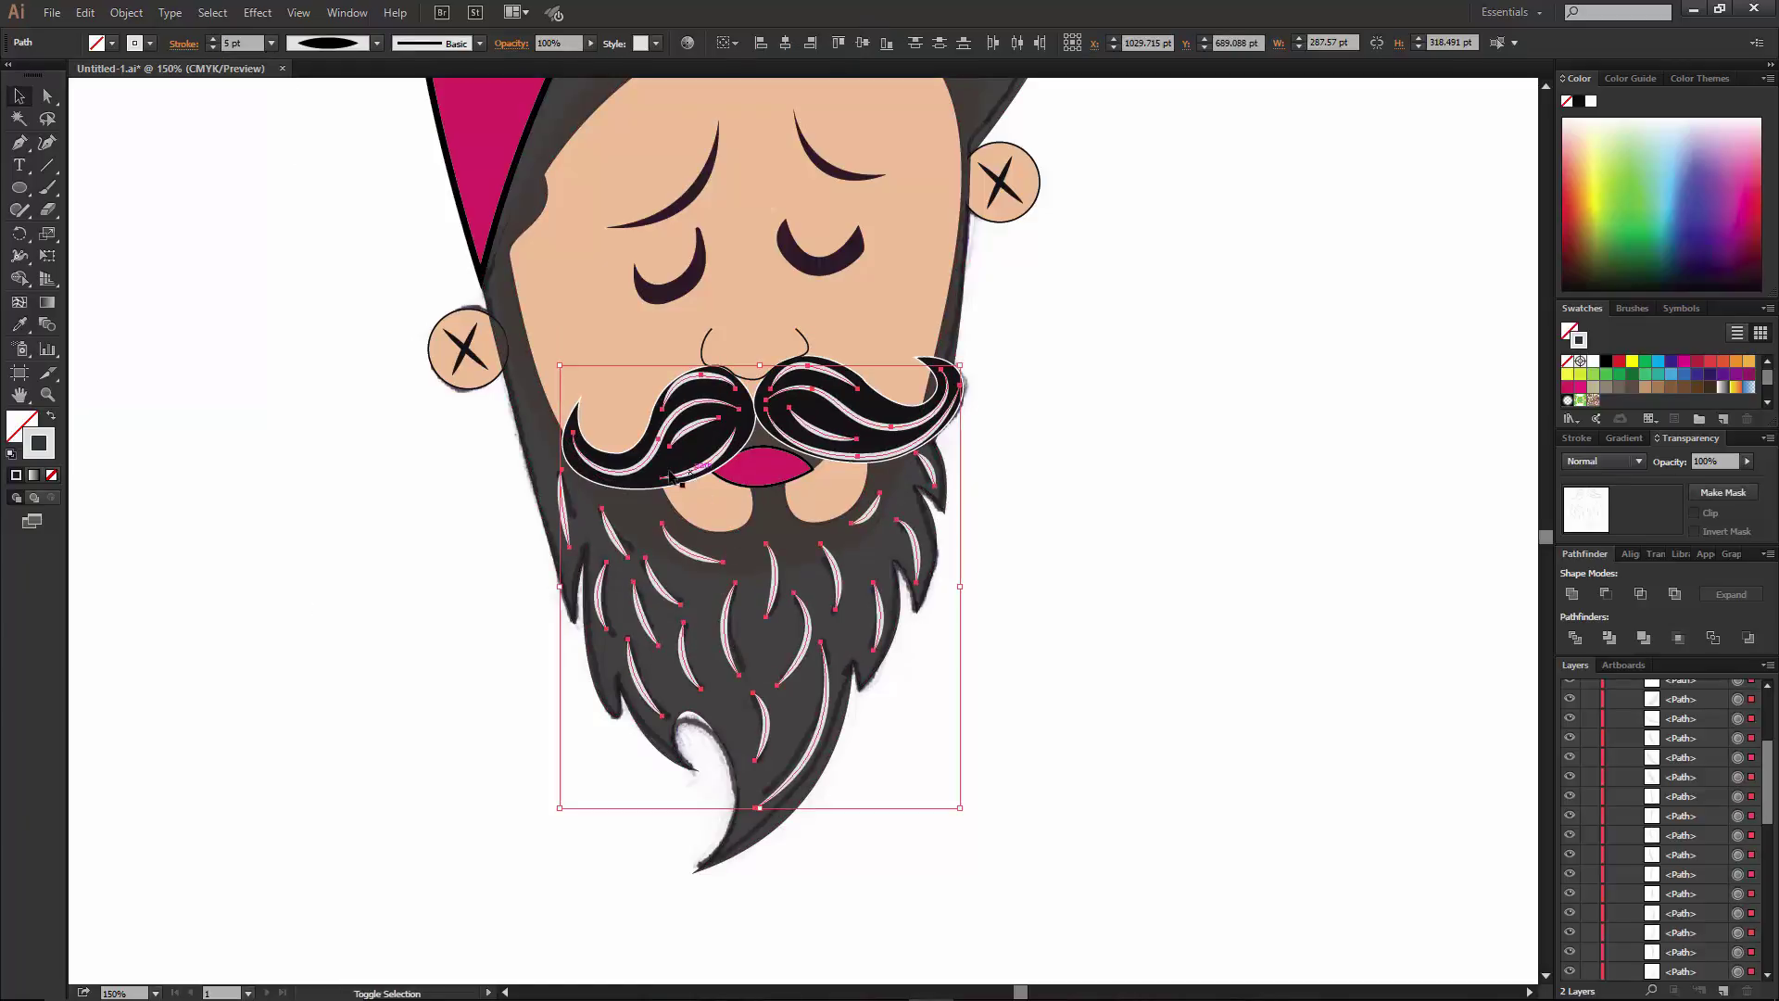
{"action": "left_click", "coordinate": [793, 378], "text": "shift"}
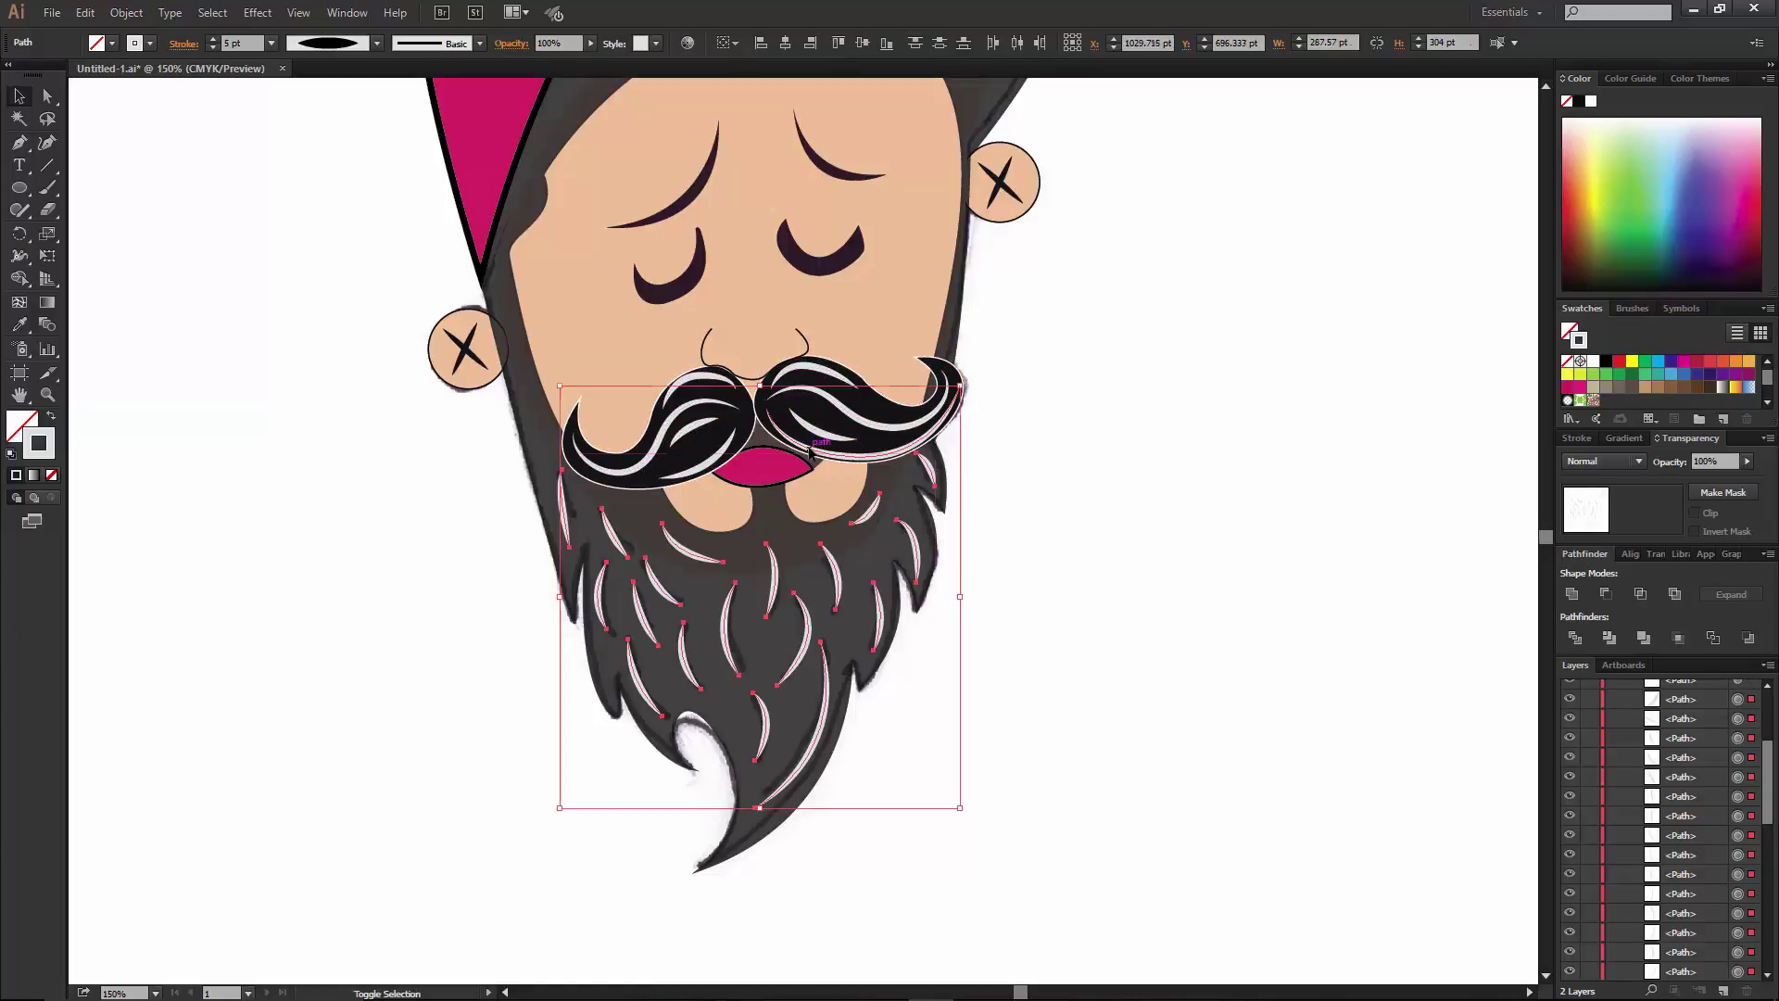
{"action": "left_click", "coordinate": [809, 451], "text": "shift"}
{"action": "left_click", "coordinate": [213, 40]}
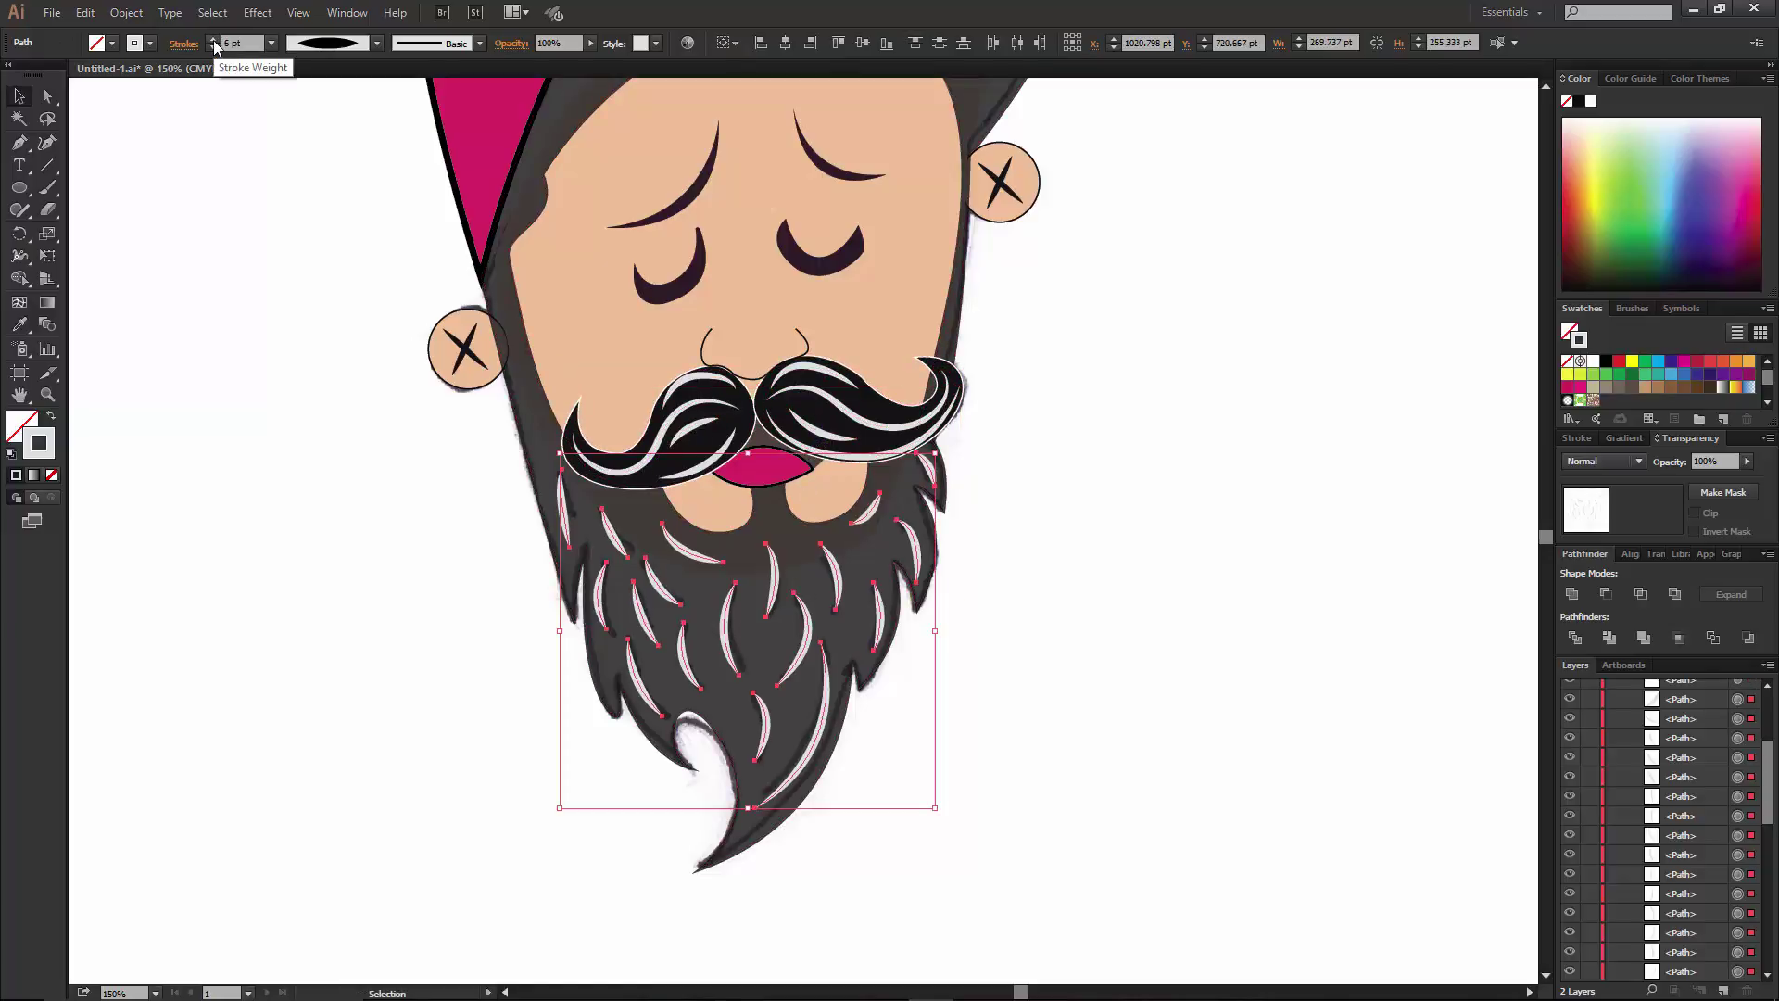
{"action": "left_click", "coordinate": [1040, 528]}
Thin the mustache highlight strands to 2 pt, trying 3 pt along the way.
{"action": "left_click", "coordinate": [862, 384]}
{"action": "left_click", "coordinate": [700, 389], "text": "shift"}
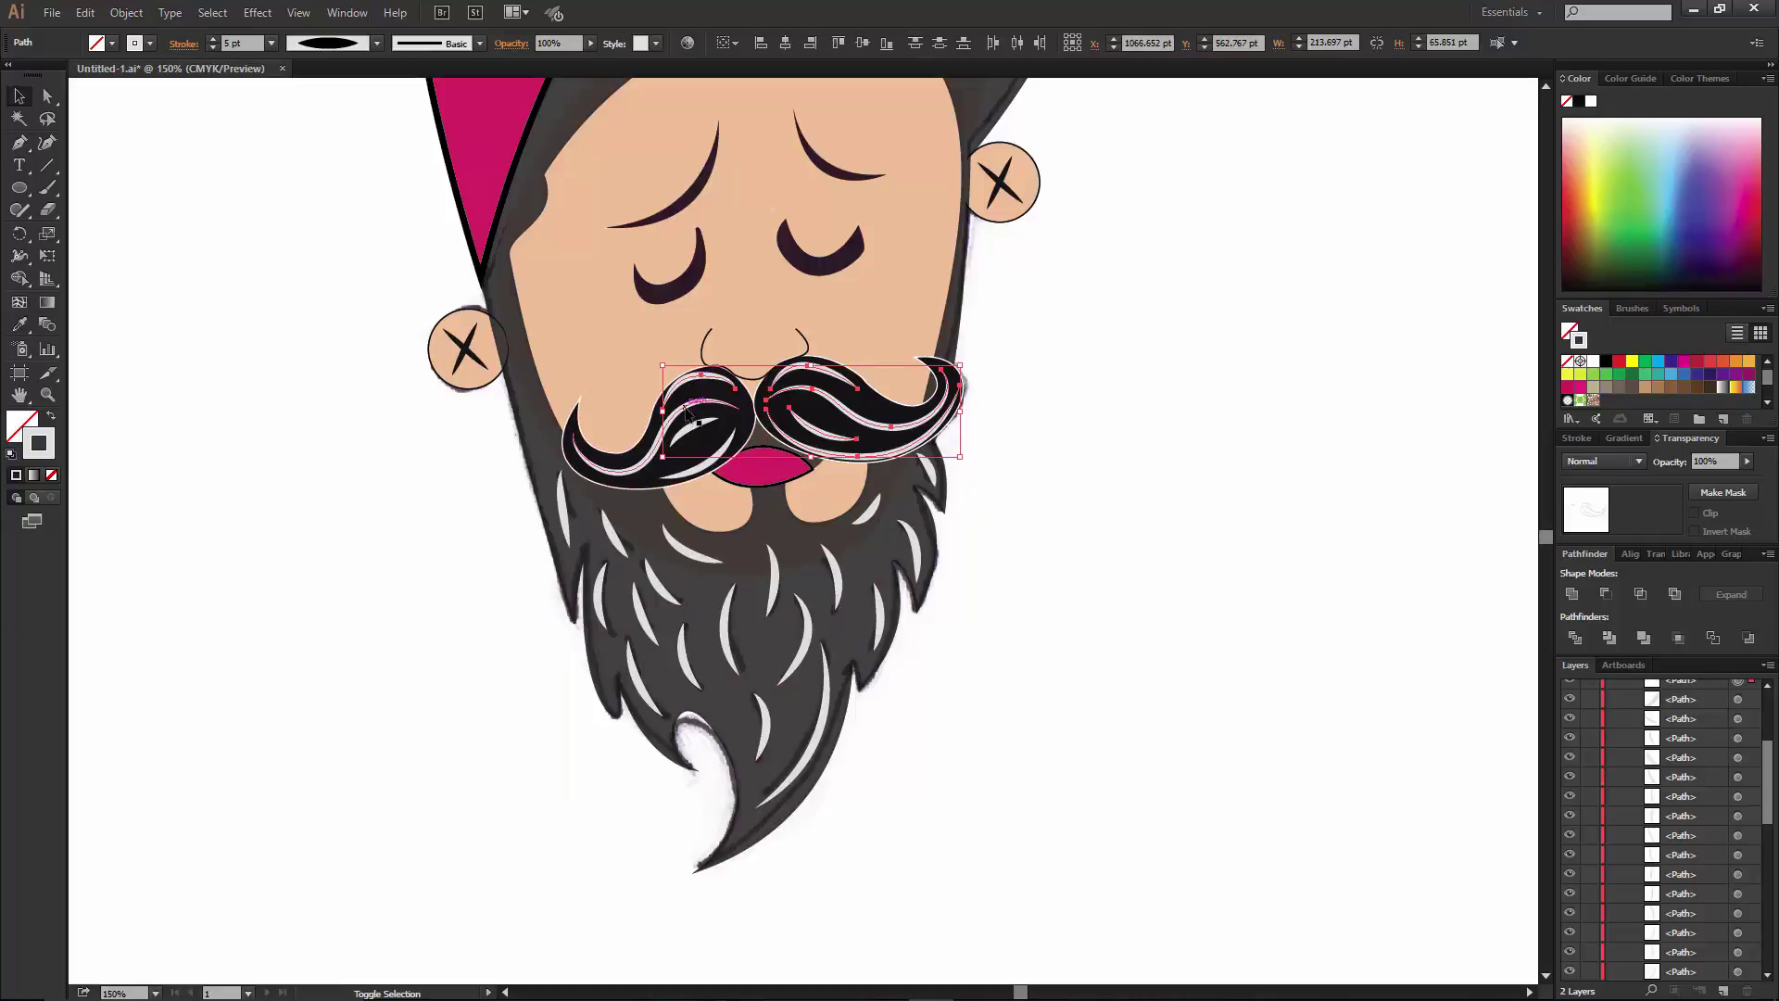
{"action": "left_click", "coordinate": [213, 47]}
{"action": "left_click", "coordinate": [214, 47]}
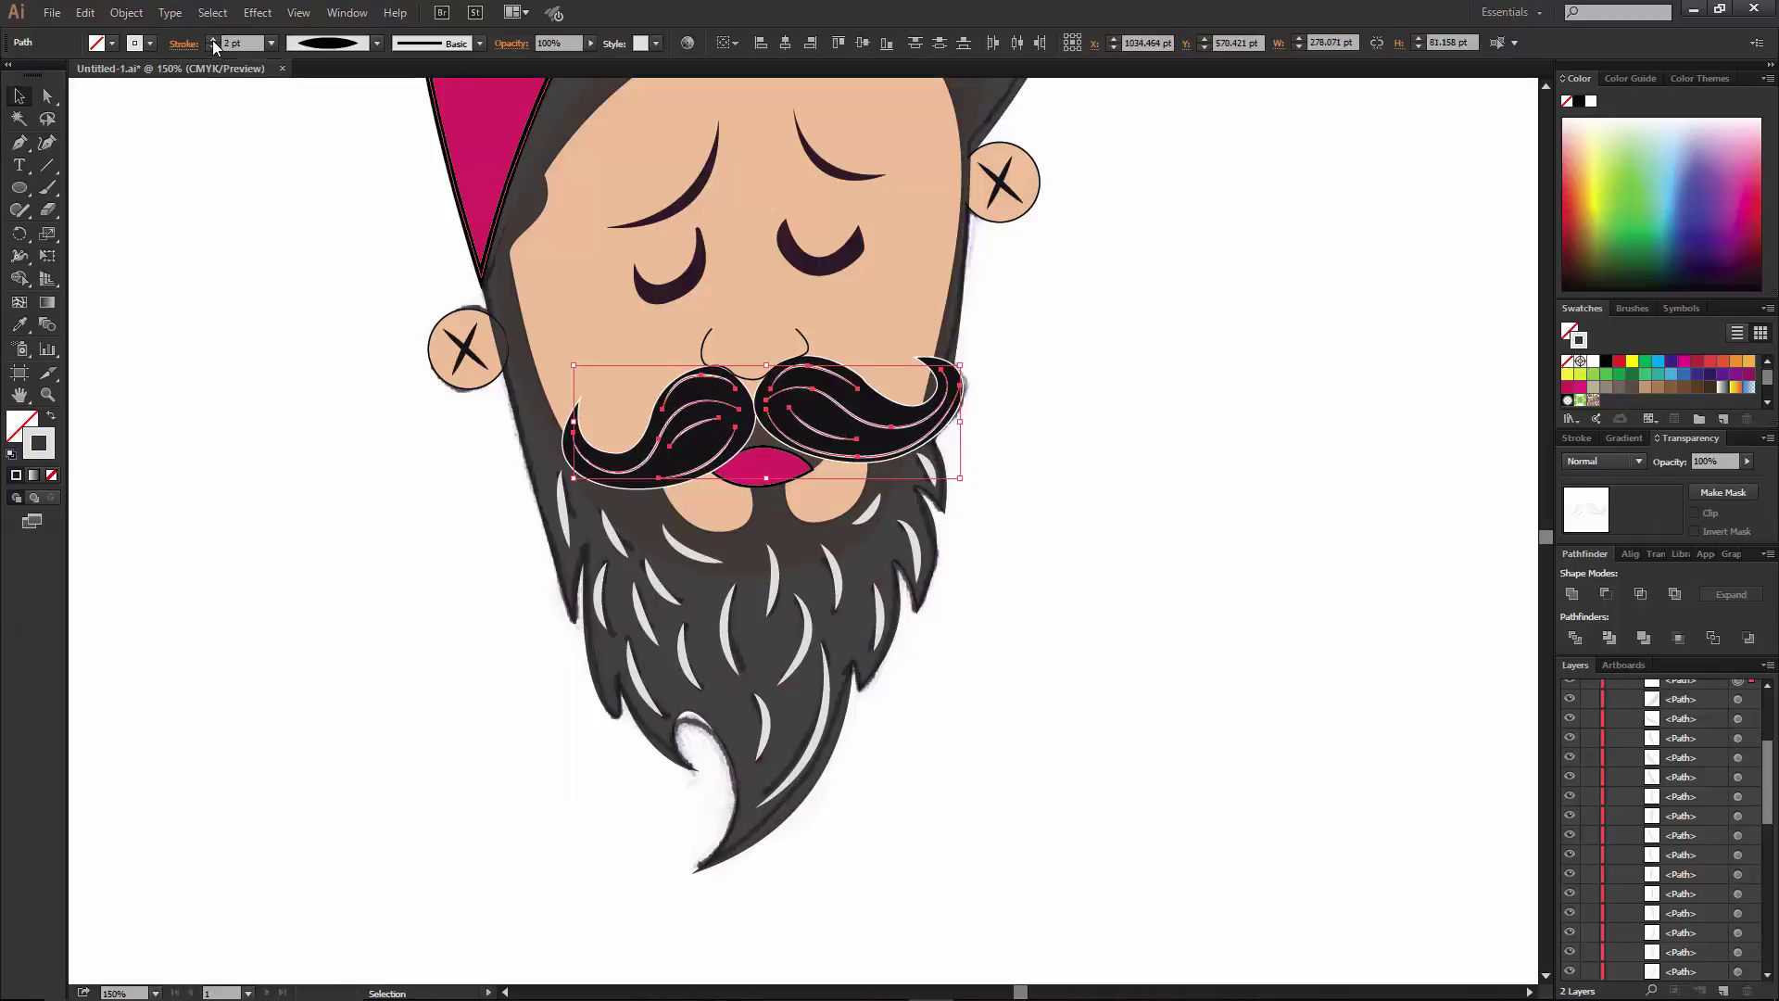
{"action": "left_click", "coordinate": [1428, 453]}
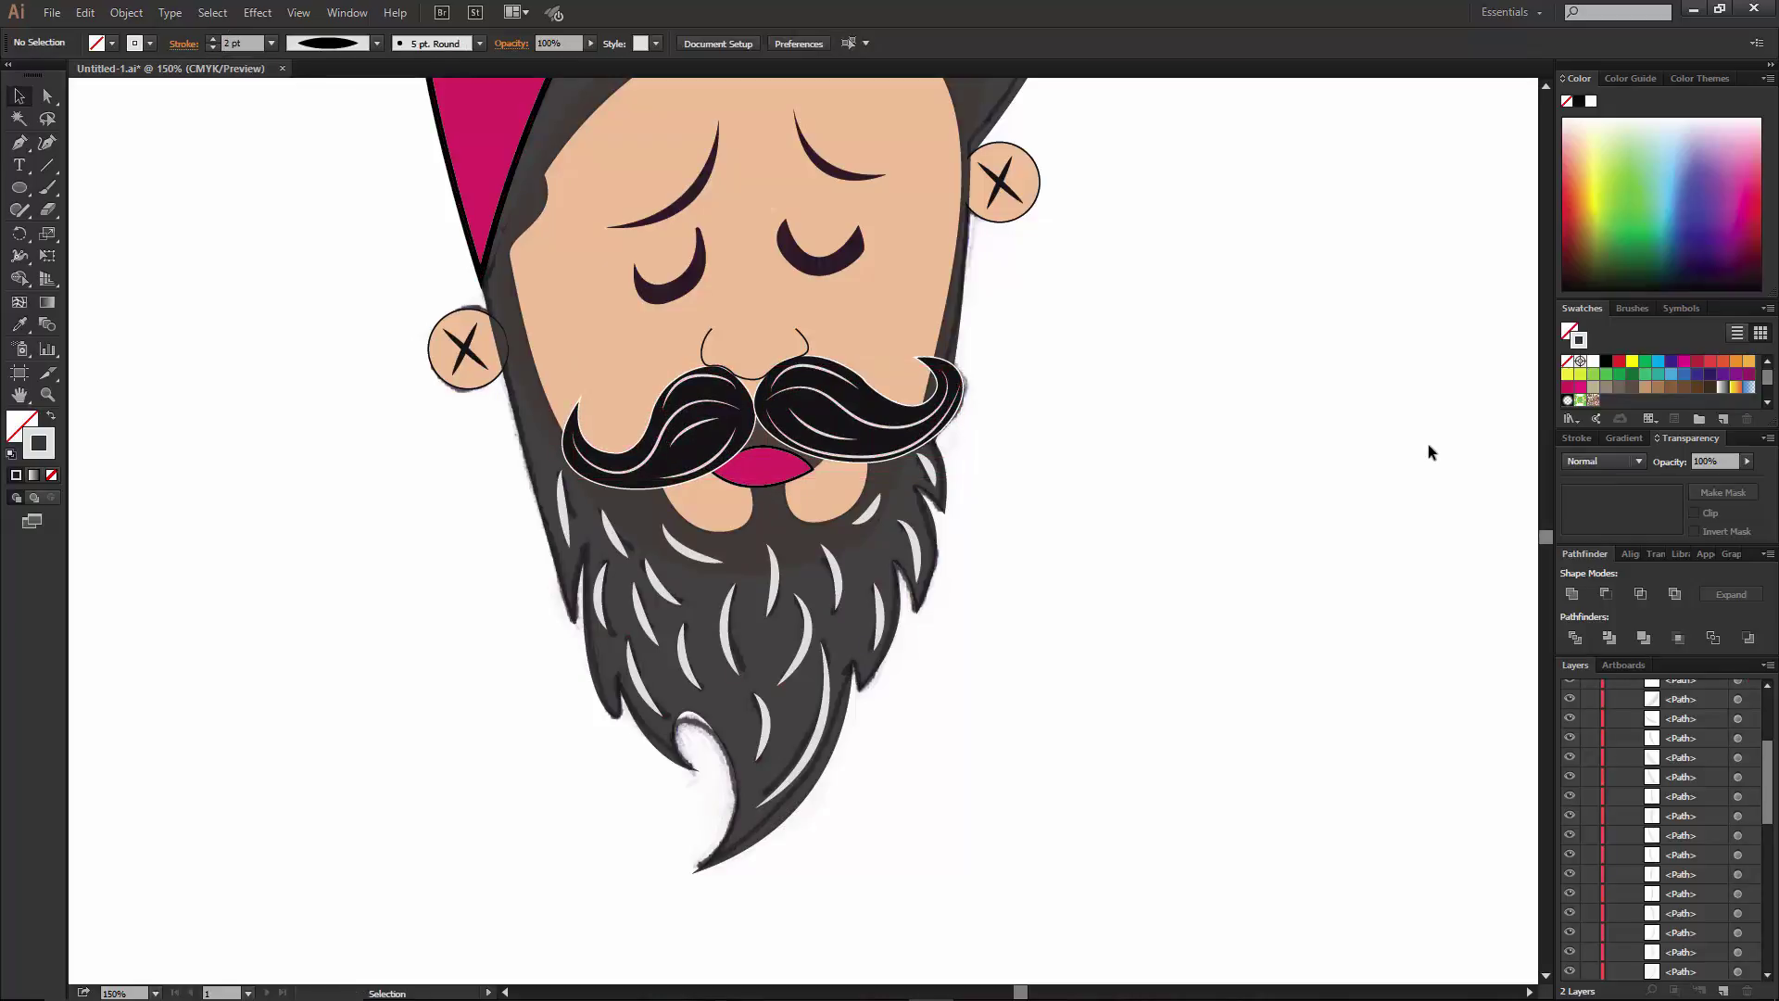
Nudge the right mustache's lower highlight strand slightly up and left.
{"action": "left_click", "coordinate": [706, 426]}
{"action": "left_click", "coordinate": [694, 380]}
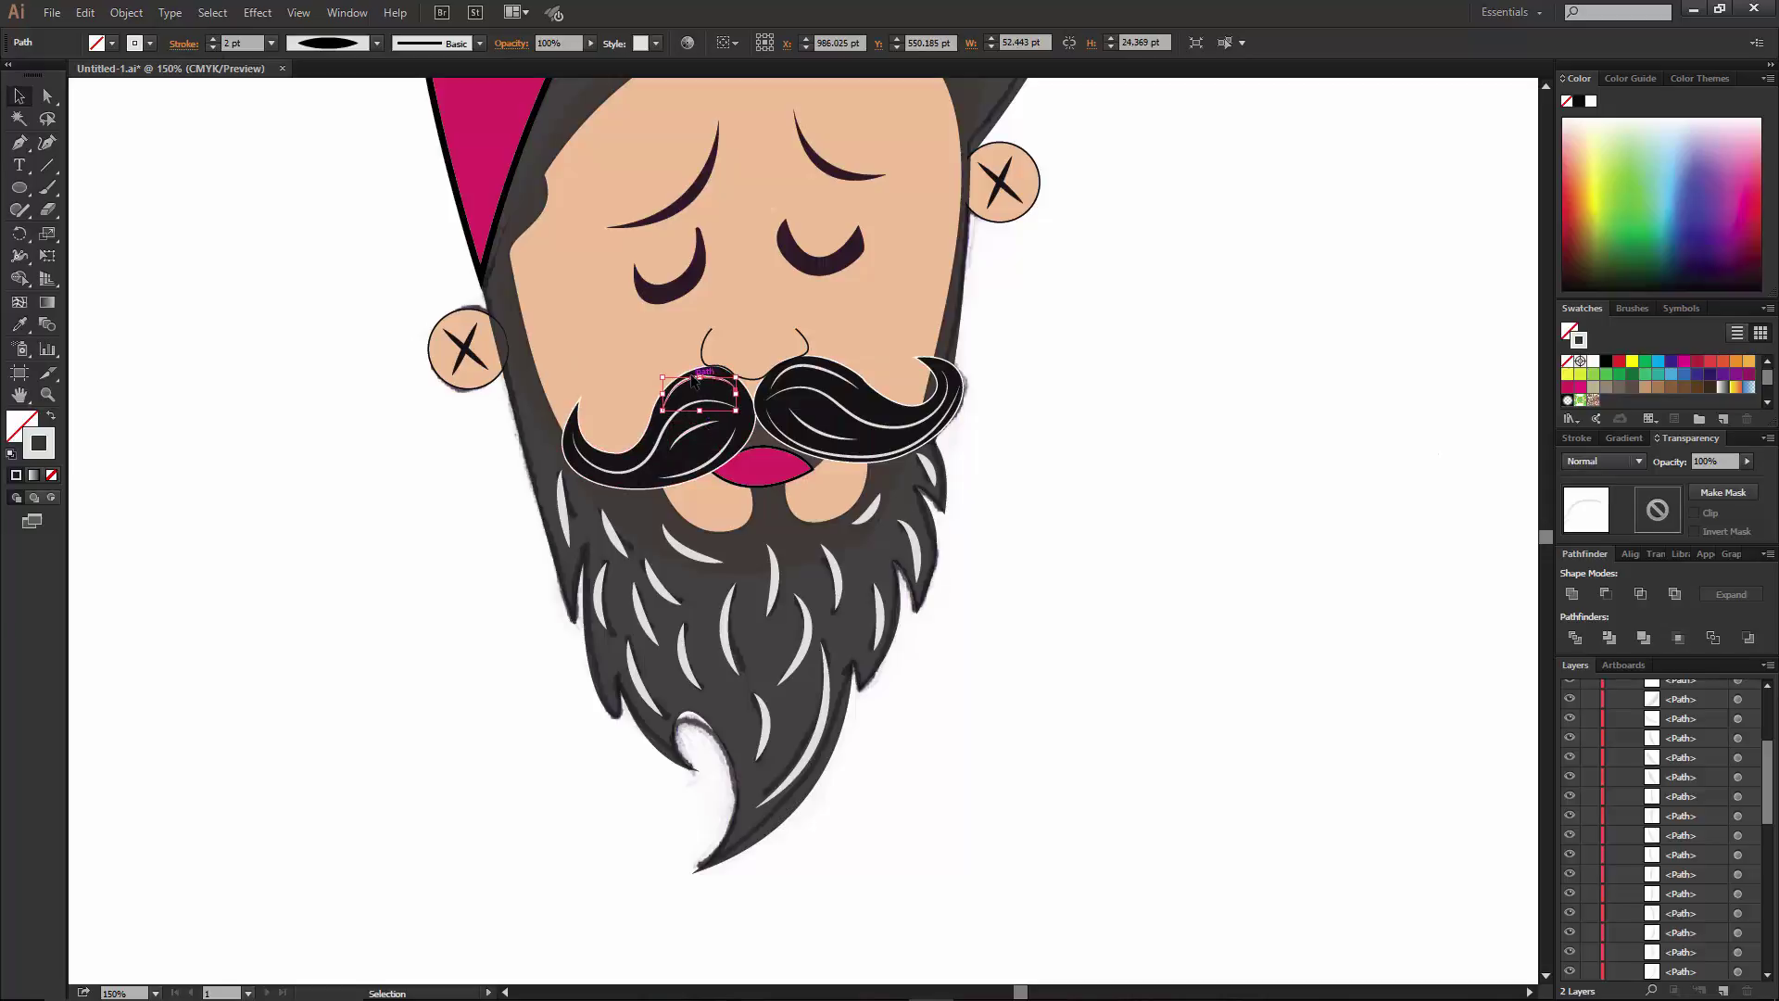
{"action": "left_click", "coordinate": [812, 369]}
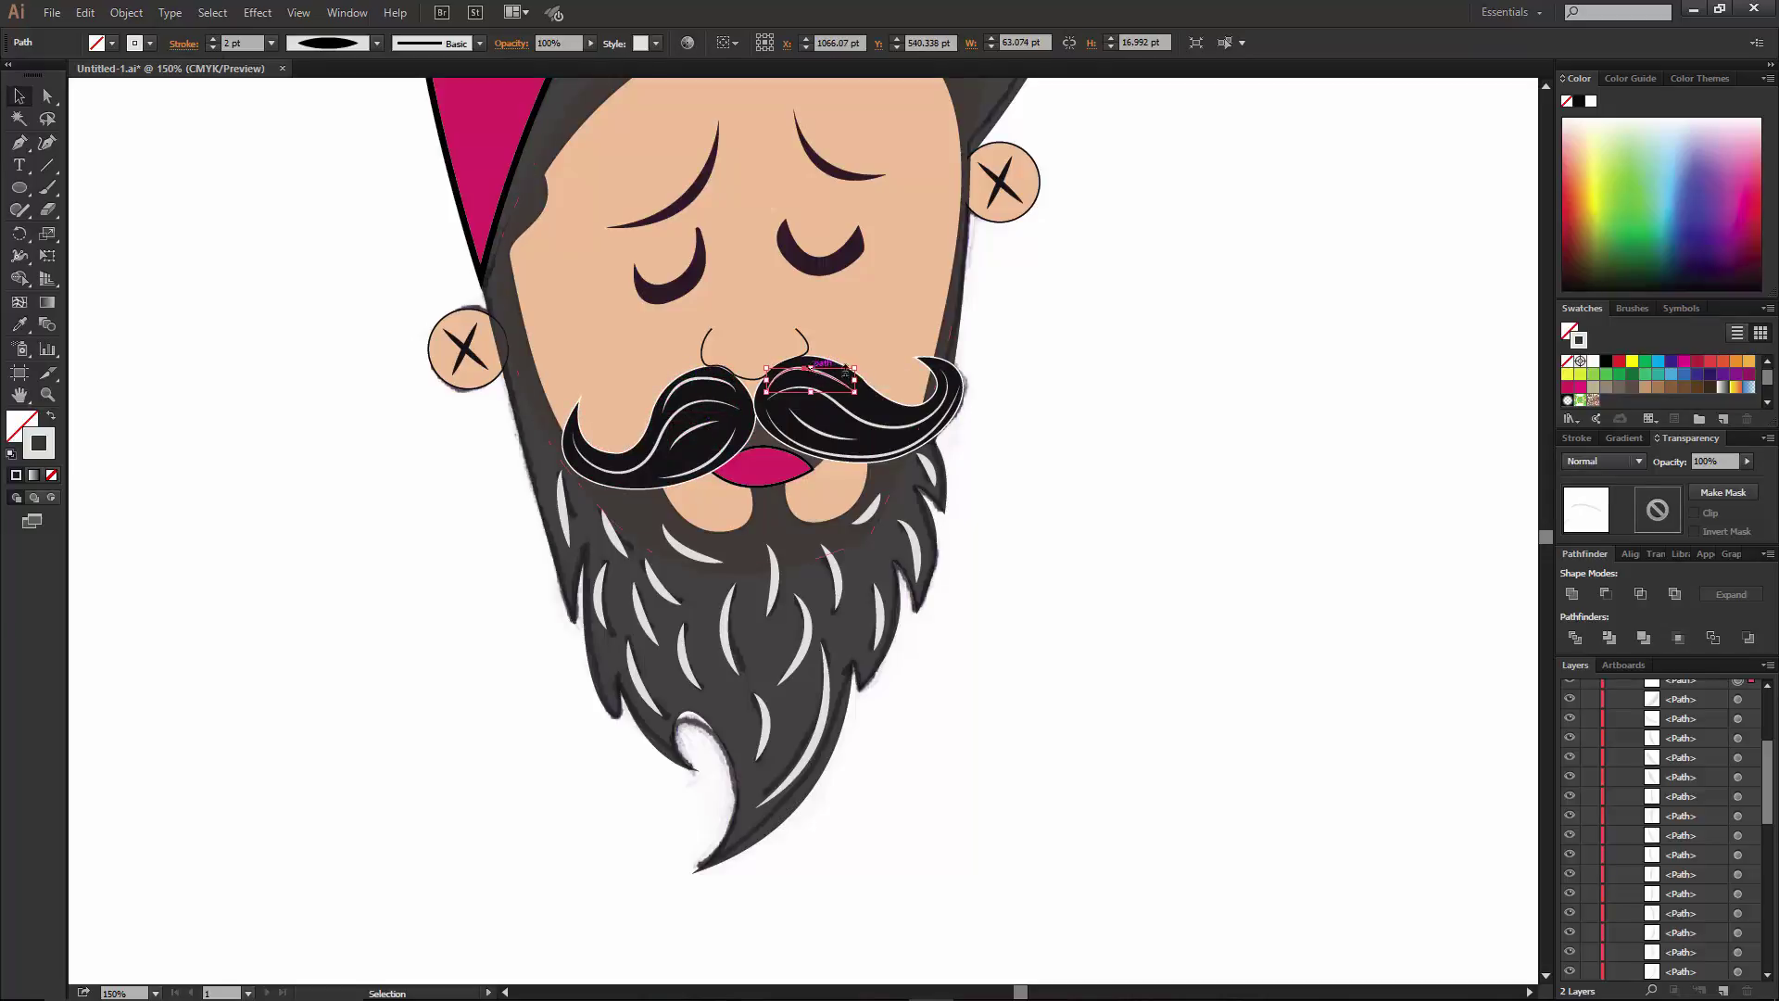
{"action": "left_click", "coordinate": [815, 432]}
{"action": "left_click_drag", "start_coordinate": [816, 432], "coordinate": [812, 429]}
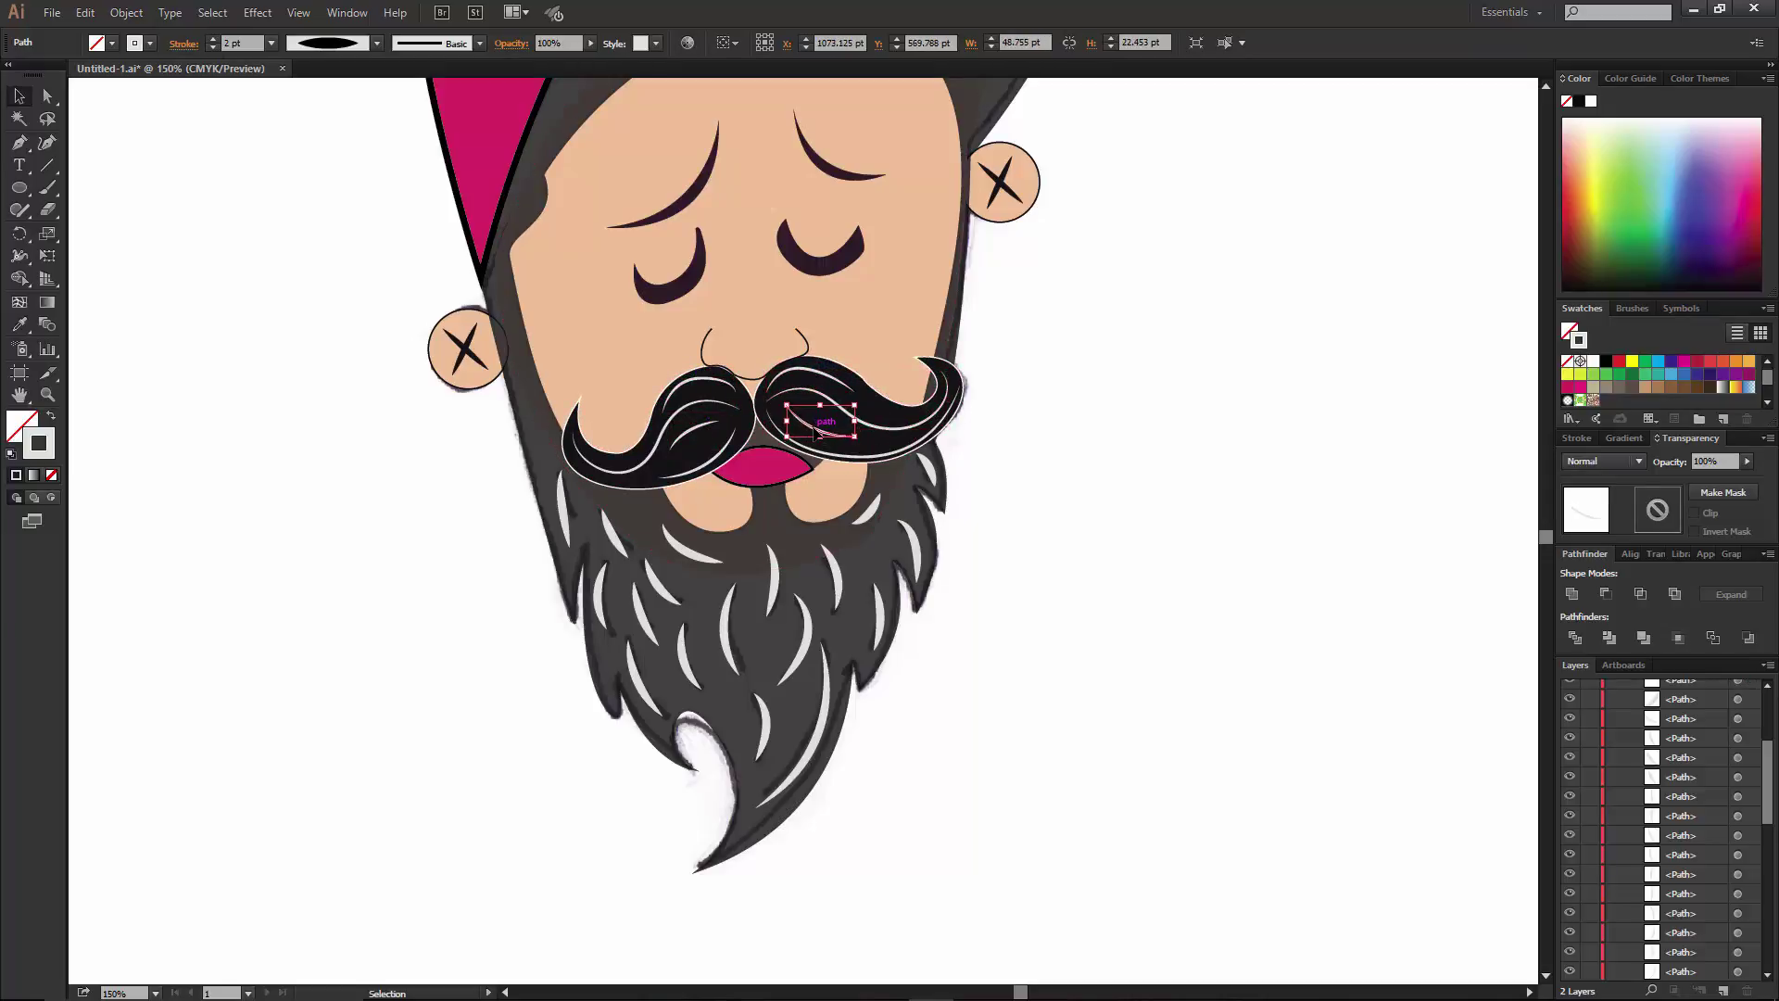
{"action": "left_click", "coordinate": [872, 460]}
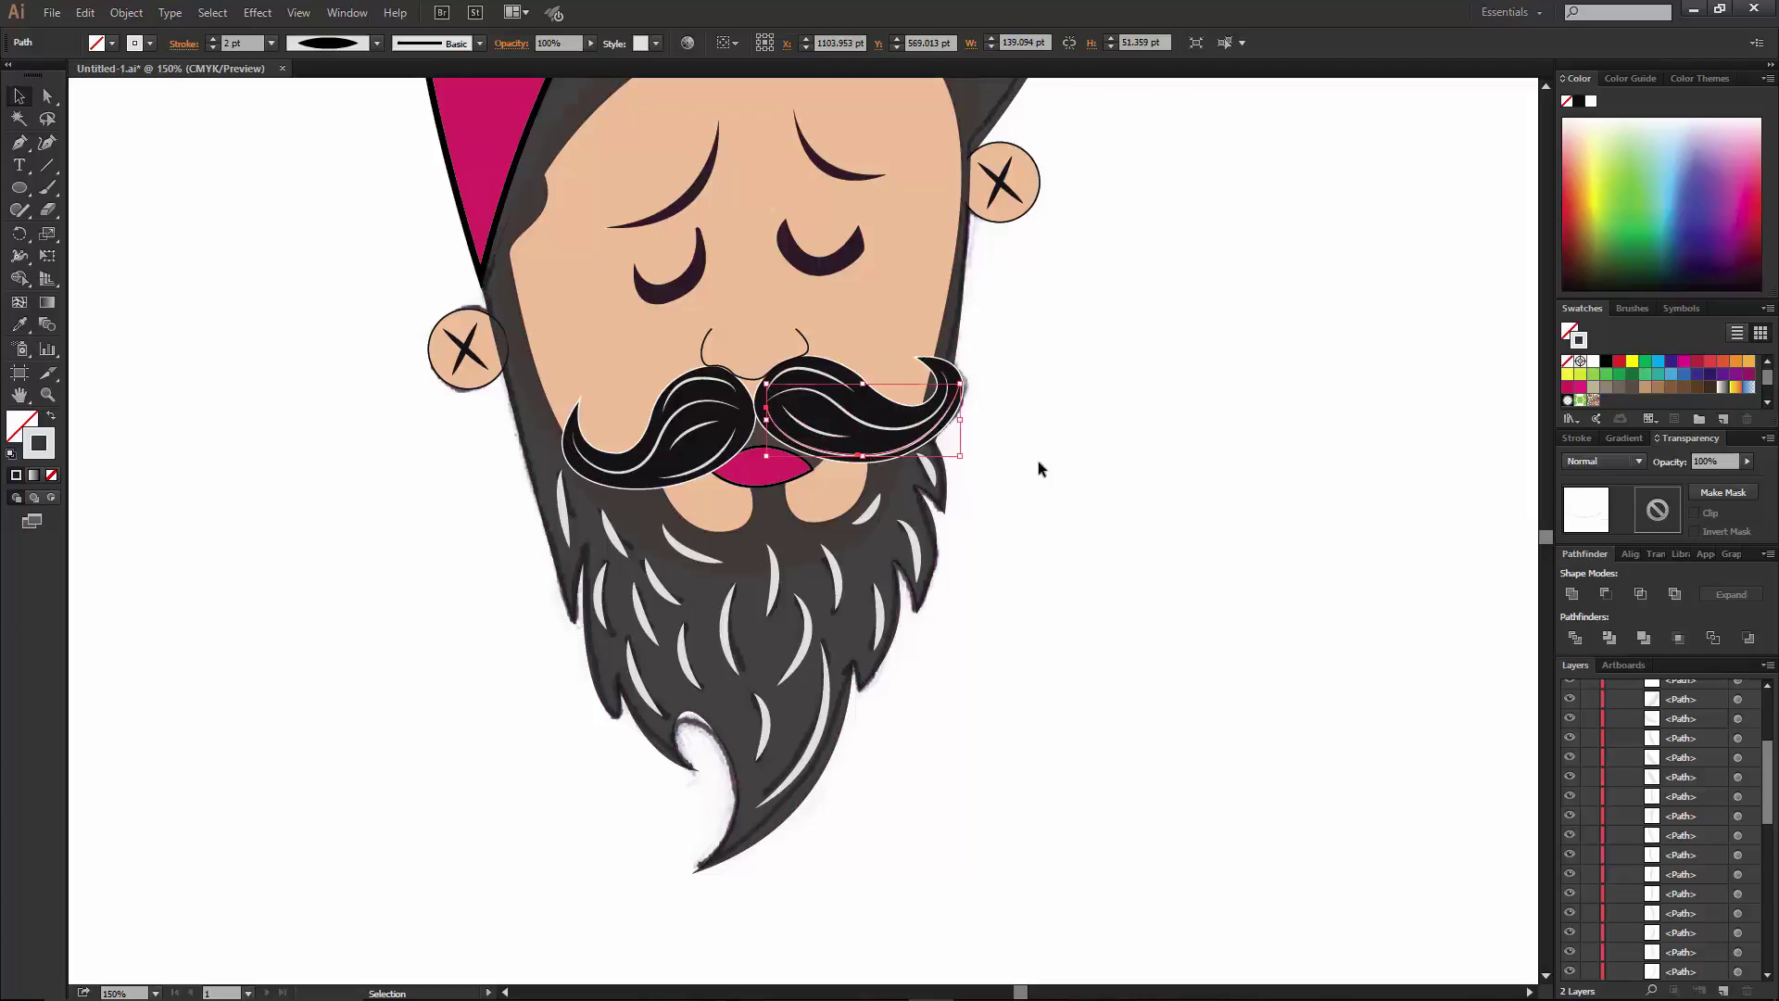
{"action": "left_click", "coordinate": [964, 553]}
Restore the beard shape to 100% opacity and fit the artboard in view.
{"action": "left_click", "coordinate": [1747, 461]}
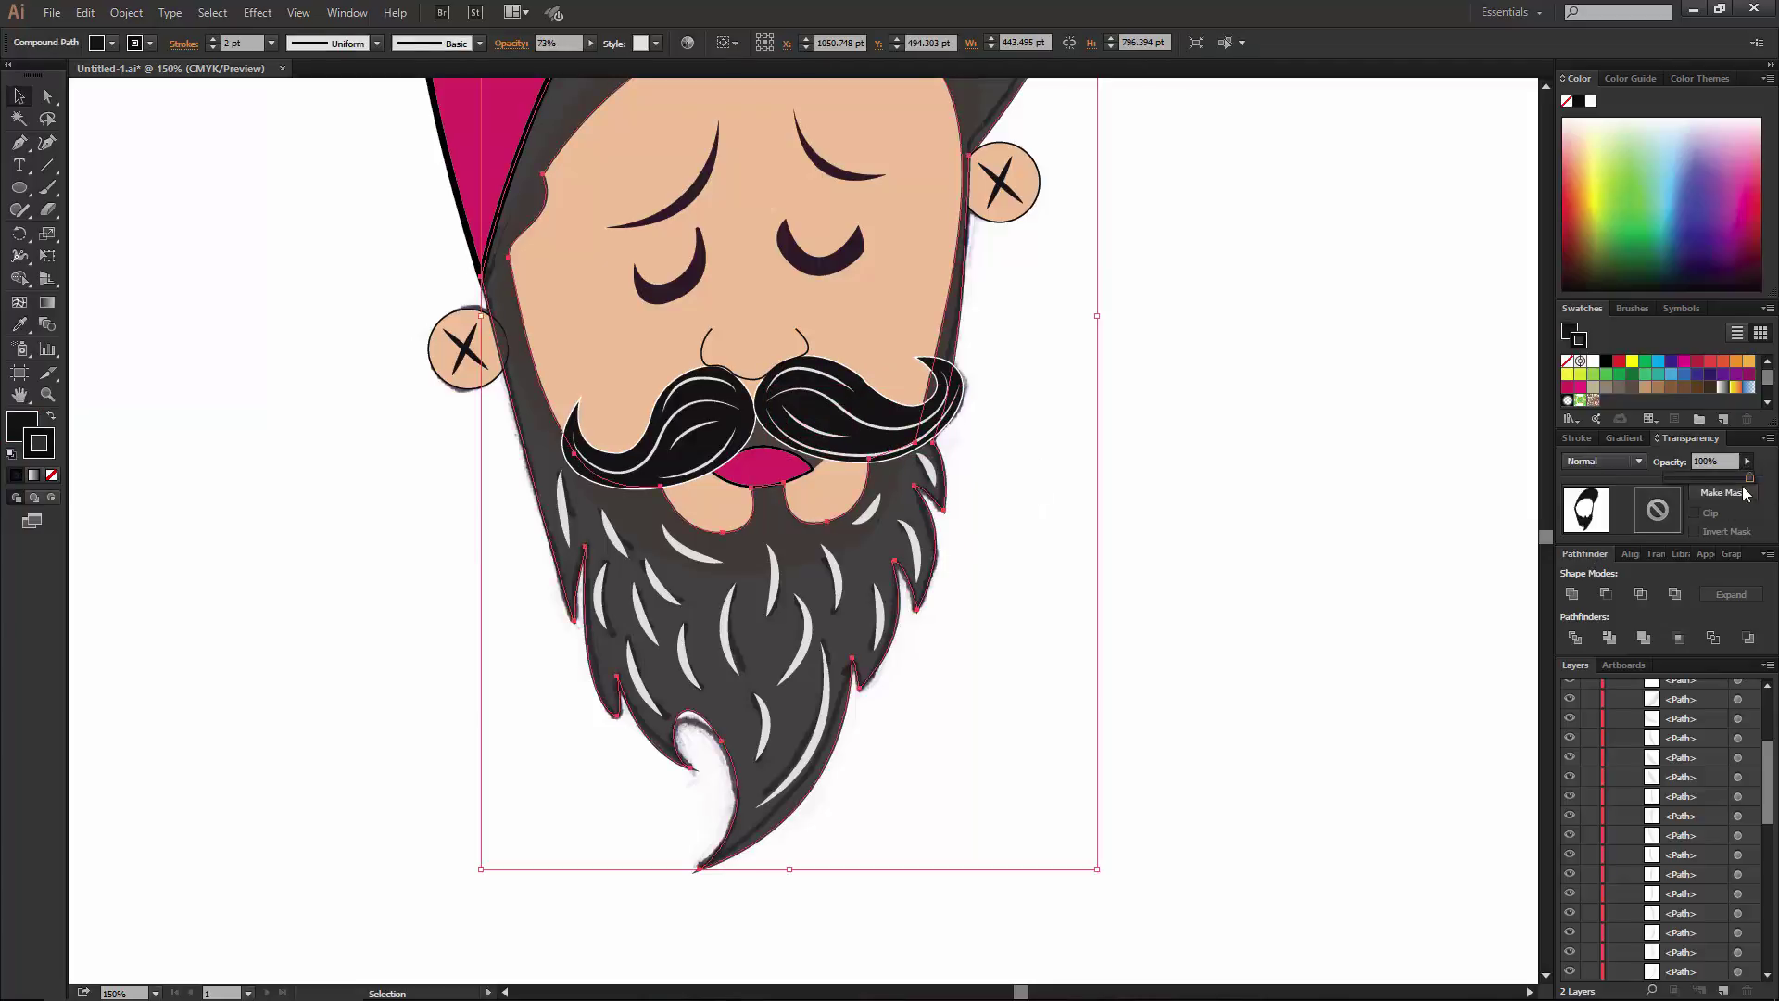
{"action": "left_click", "coordinate": [1277, 506]}
{"action": "key", "text": "ctrl+0"}
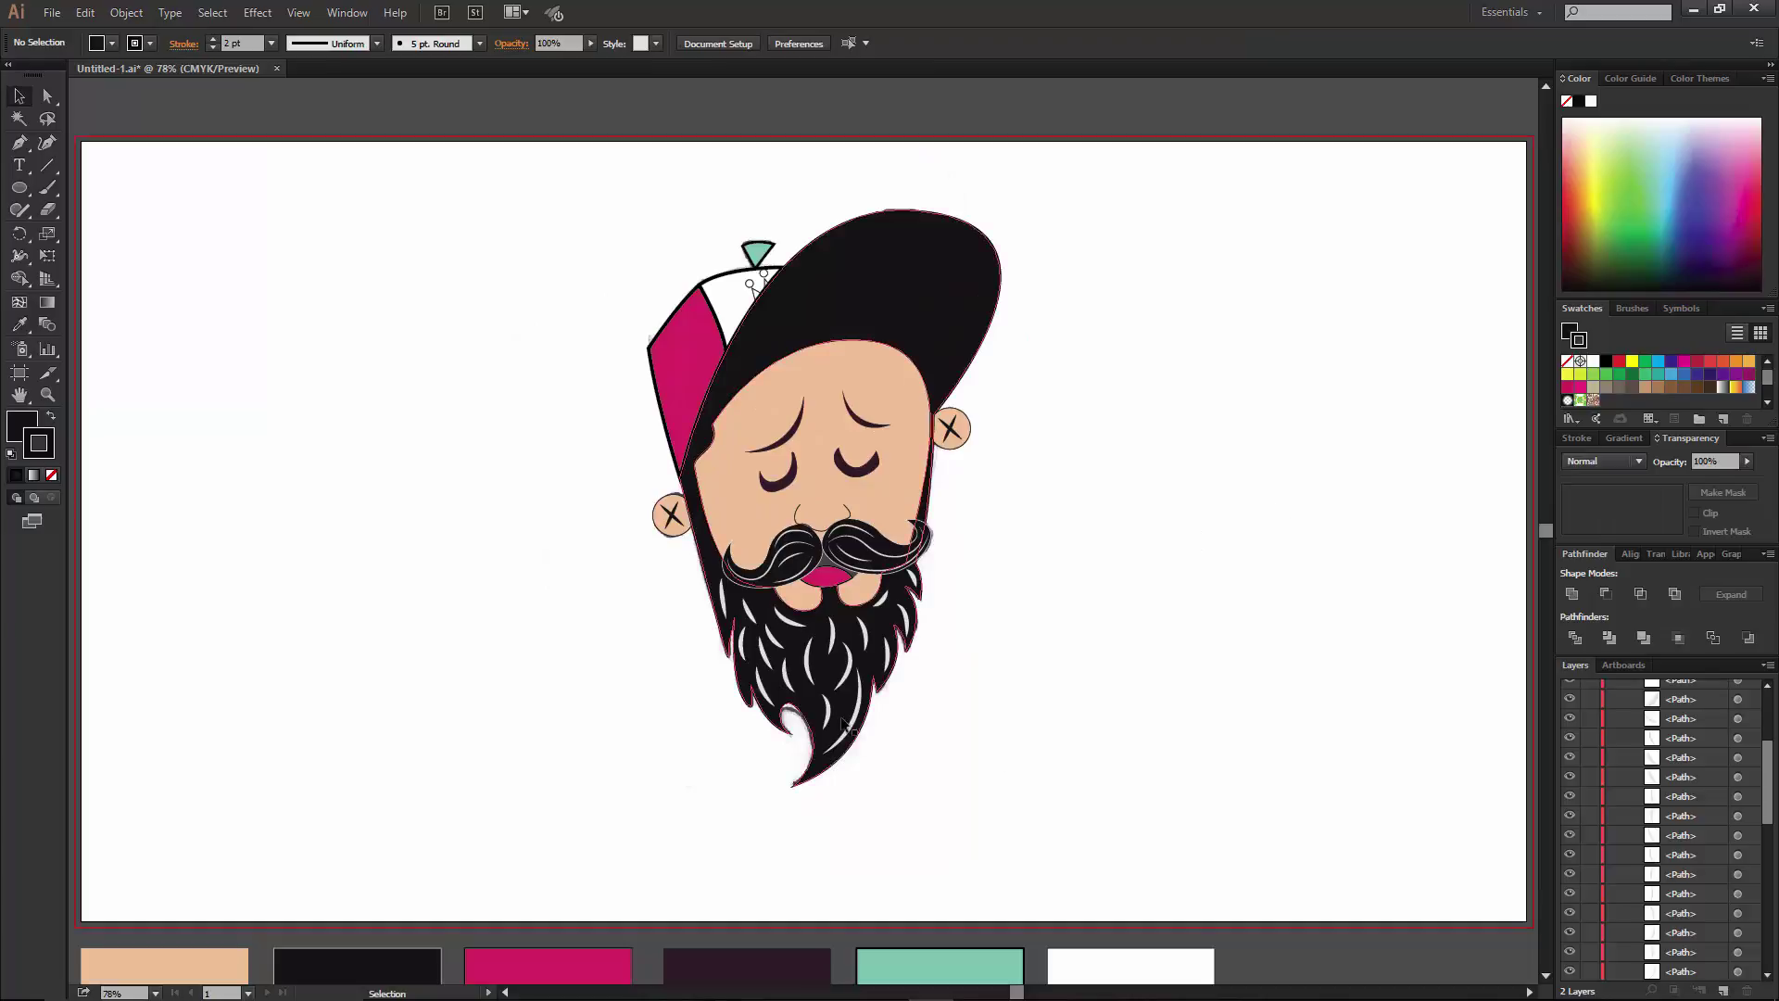
Lower the beard highlight strands to 5 pt and make them slightly transparent.
{"action": "left_click", "coordinate": [845, 722]}
{"action": "left_click", "coordinate": [776, 656], "text": "shift"}
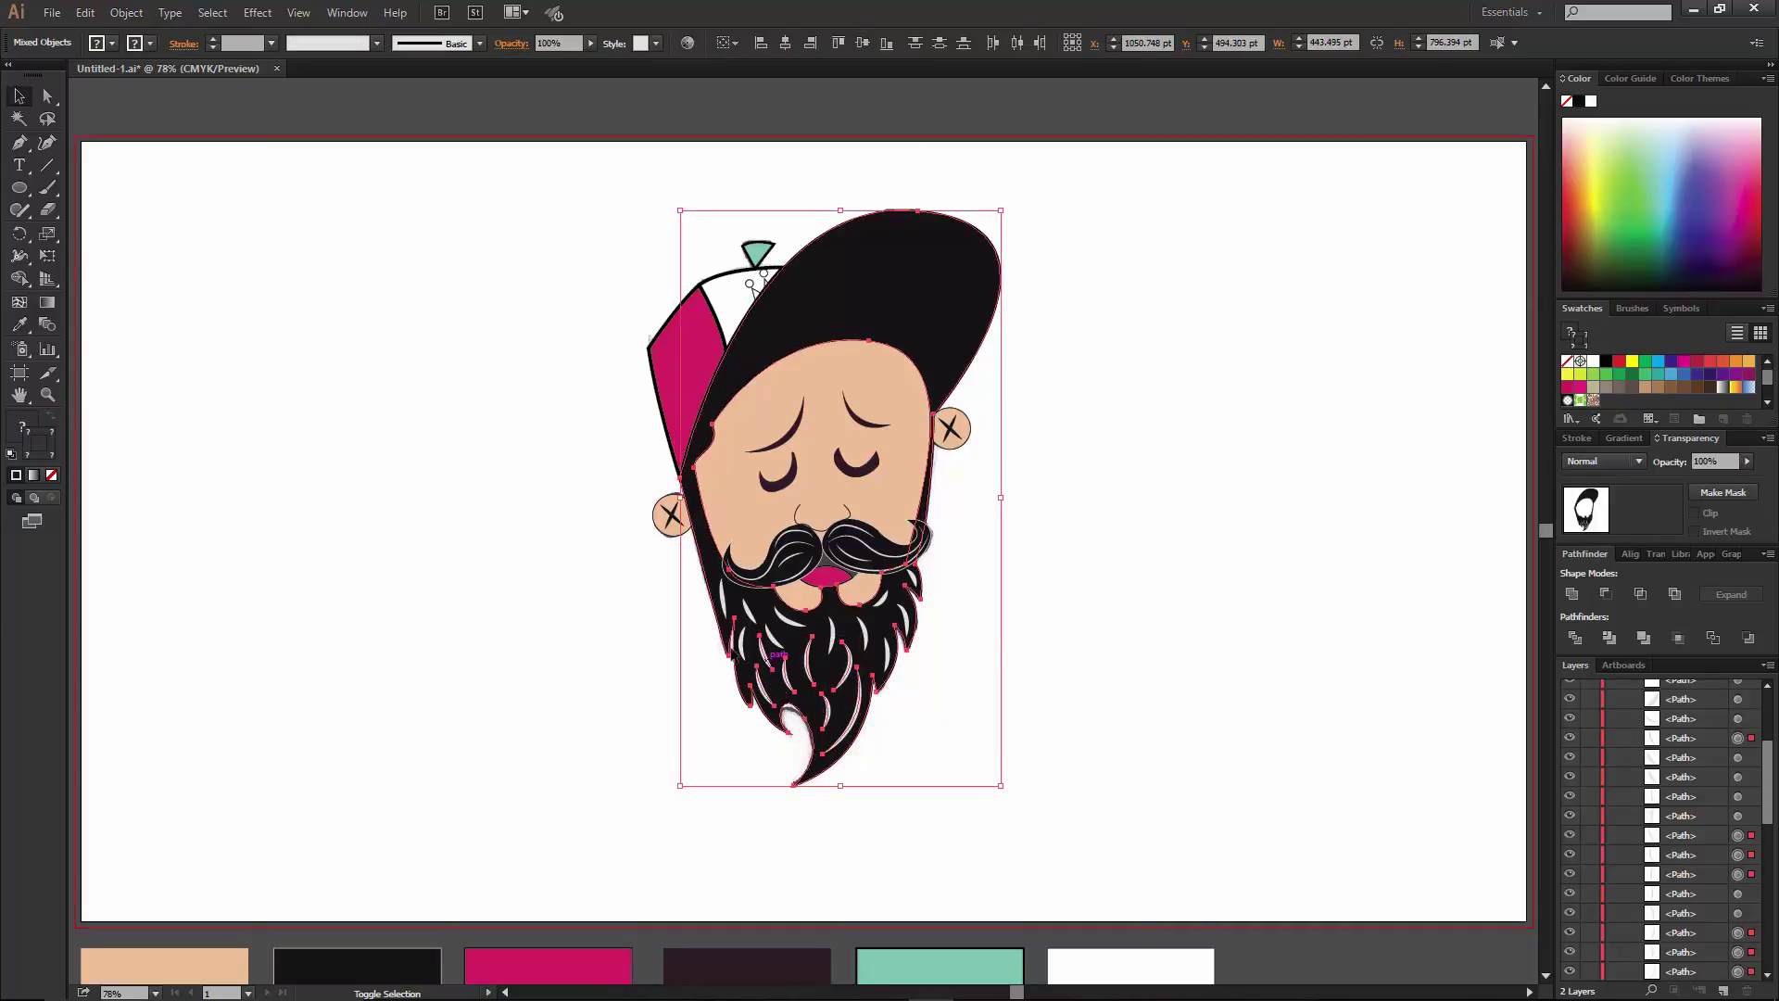
{"action": "left_click", "coordinate": [801, 622], "text": "shift"}
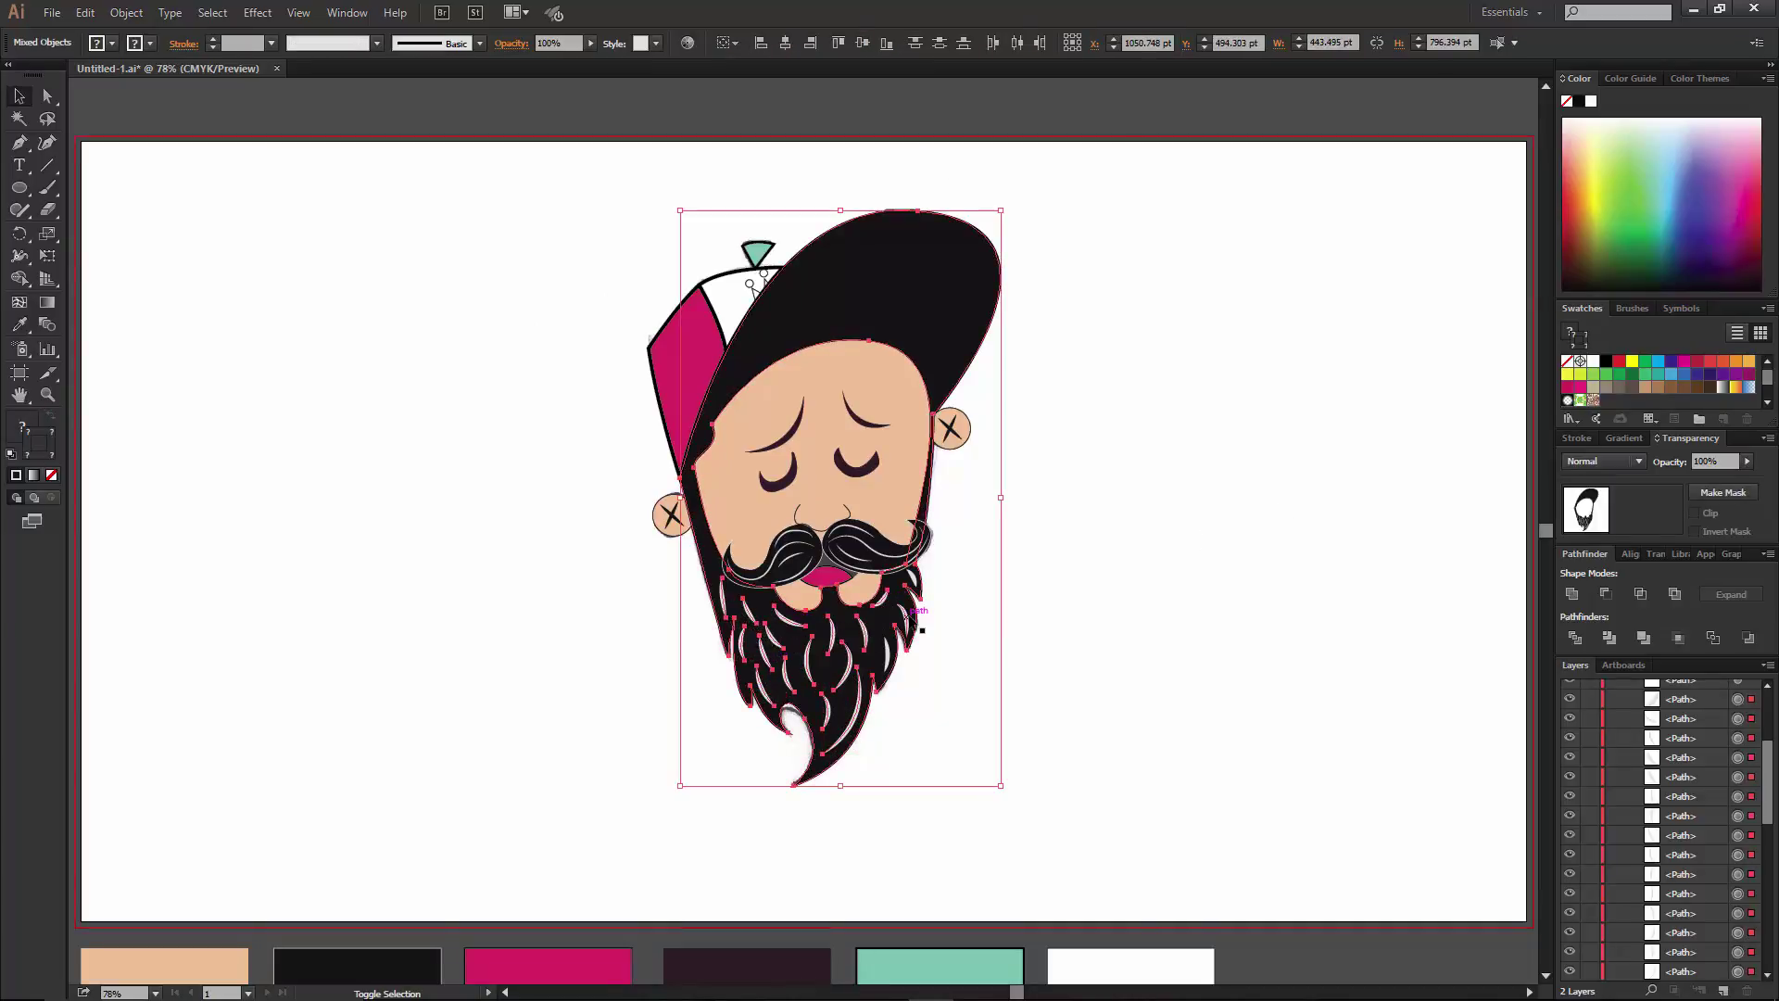
{"action": "left_click", "coordinate": [916, 646]}
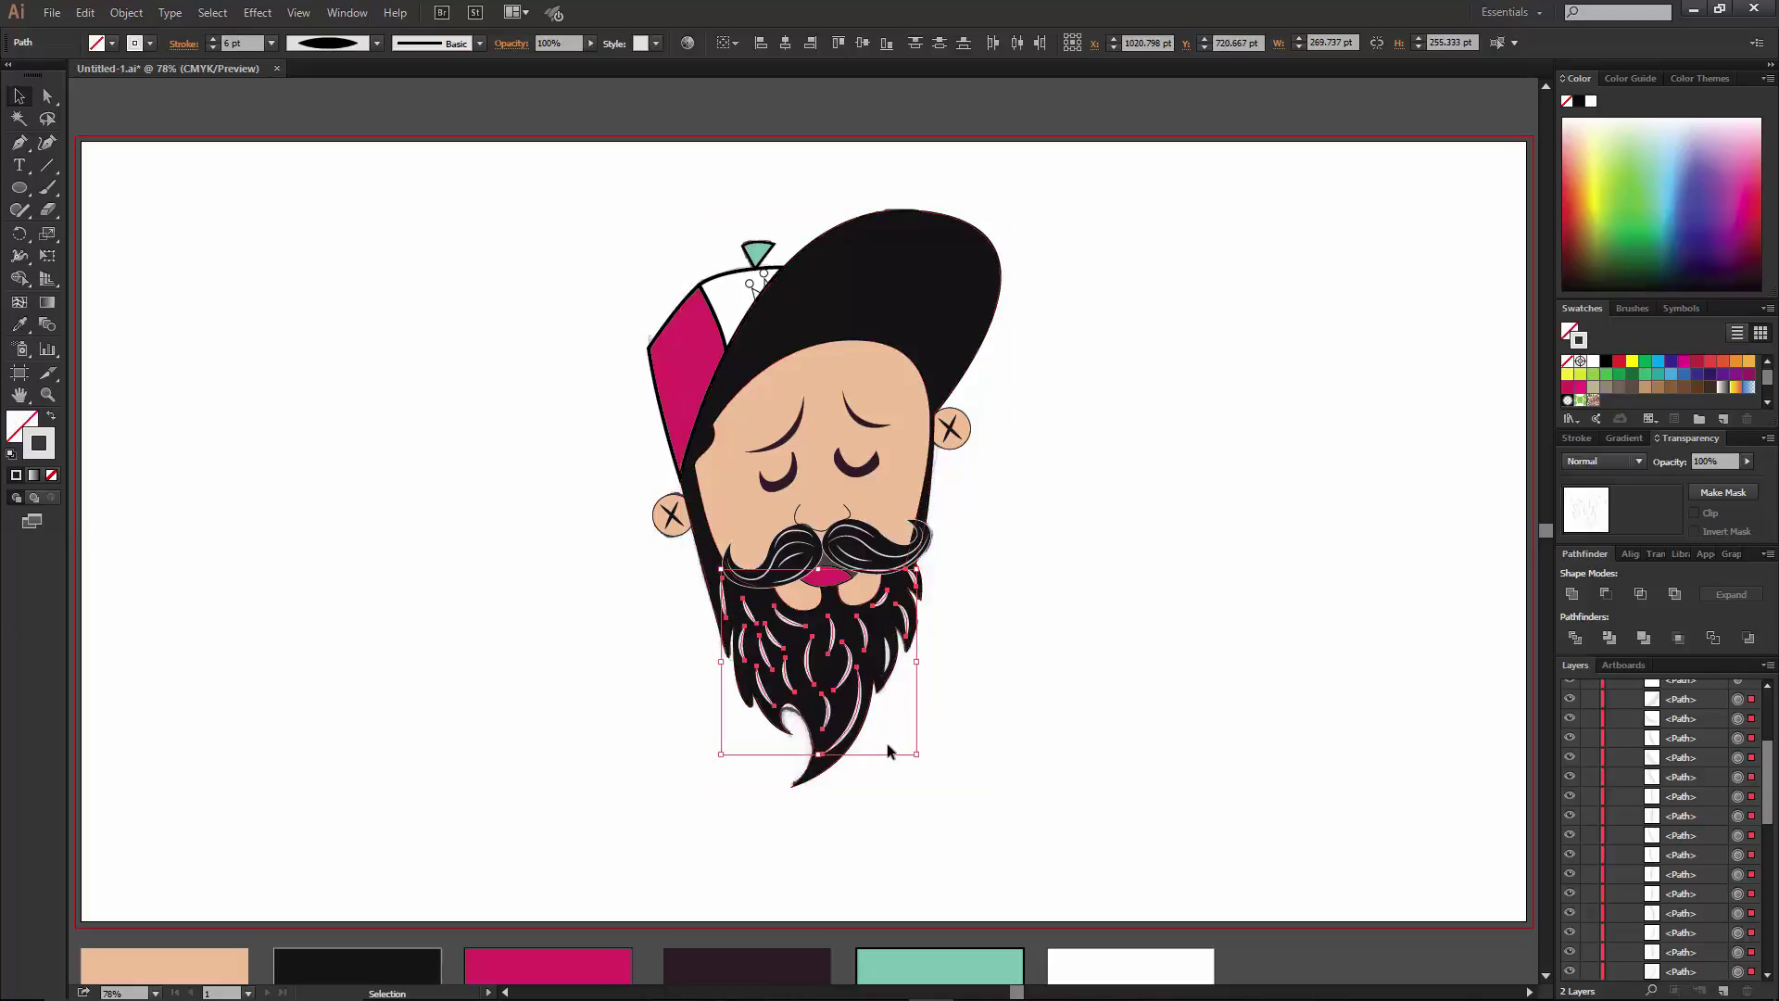
{"action": "left_click", "coordinate": [212, 49]}
{"action": "left_click_drag", "start_coordinate": [1747, 461], "coordinate": [1744, 473]}
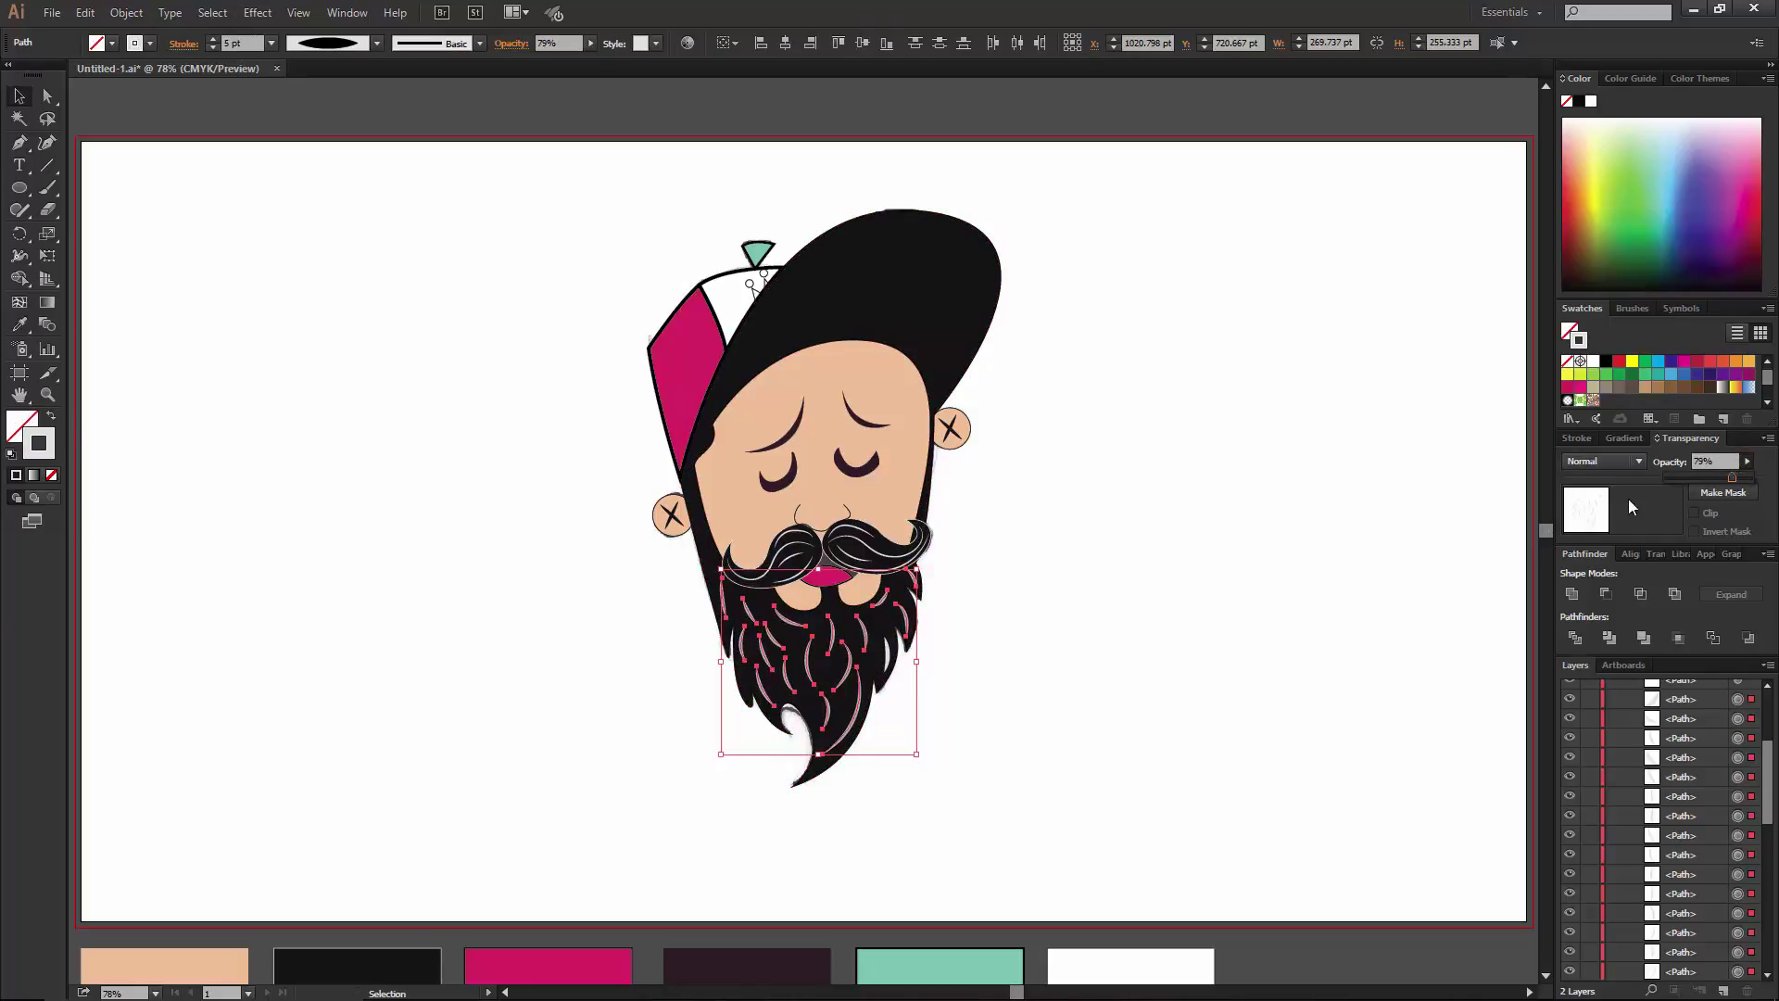
{"action": "left_click", "coordinate": [1323, 533]}
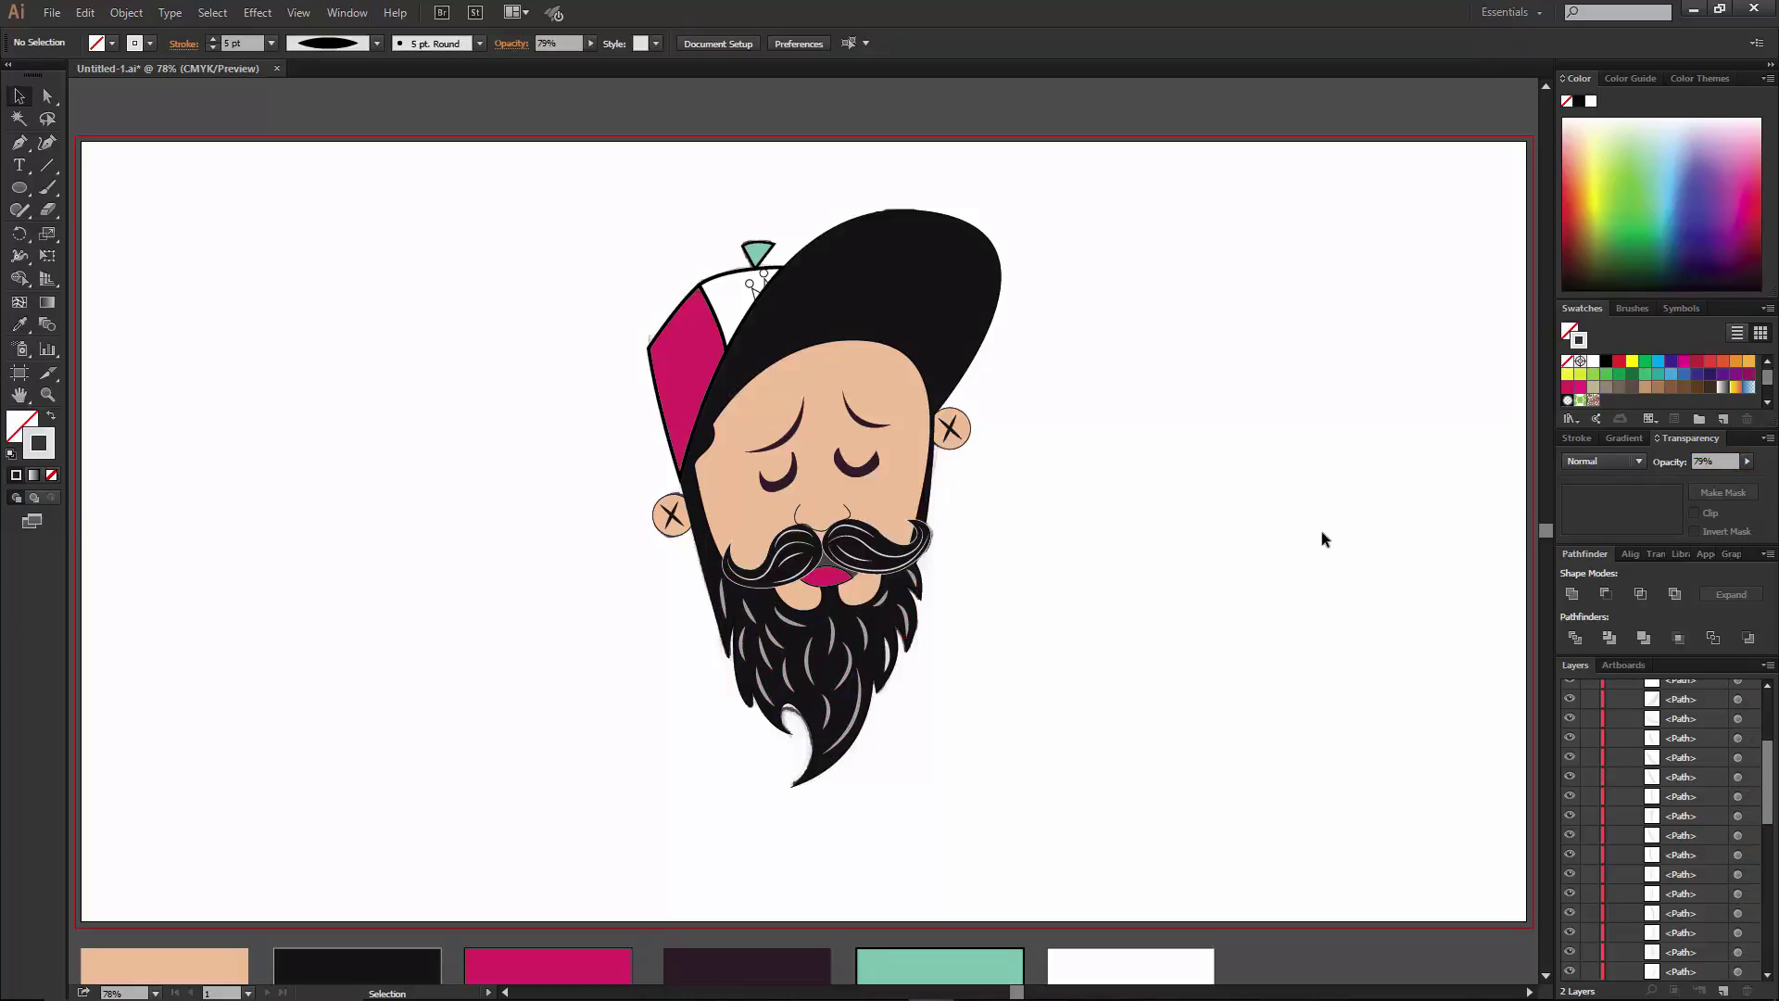
Fill the cap's small rings solid black and nudge one dot right and down.
{"action": "left_click", "coordinate": [762, 285]}
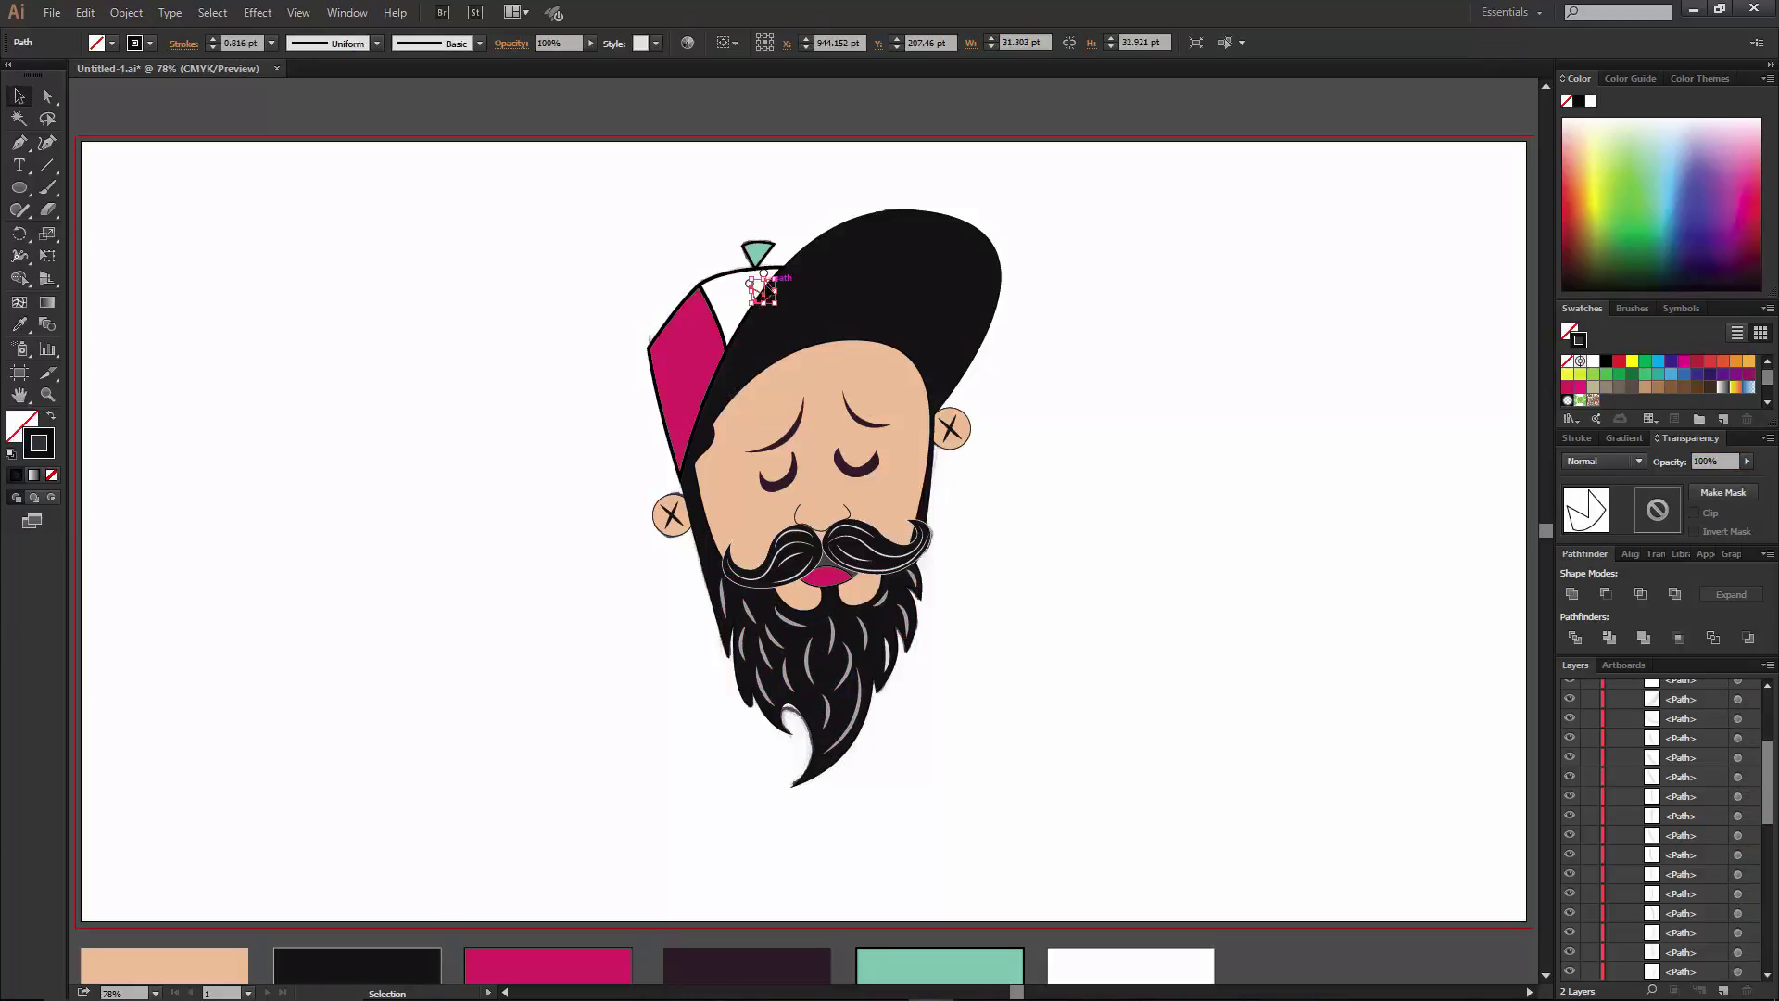
{"action": "scroll", "coordinate": [769, 277], "scroll_direction": "up", "scroll_amount": 5}
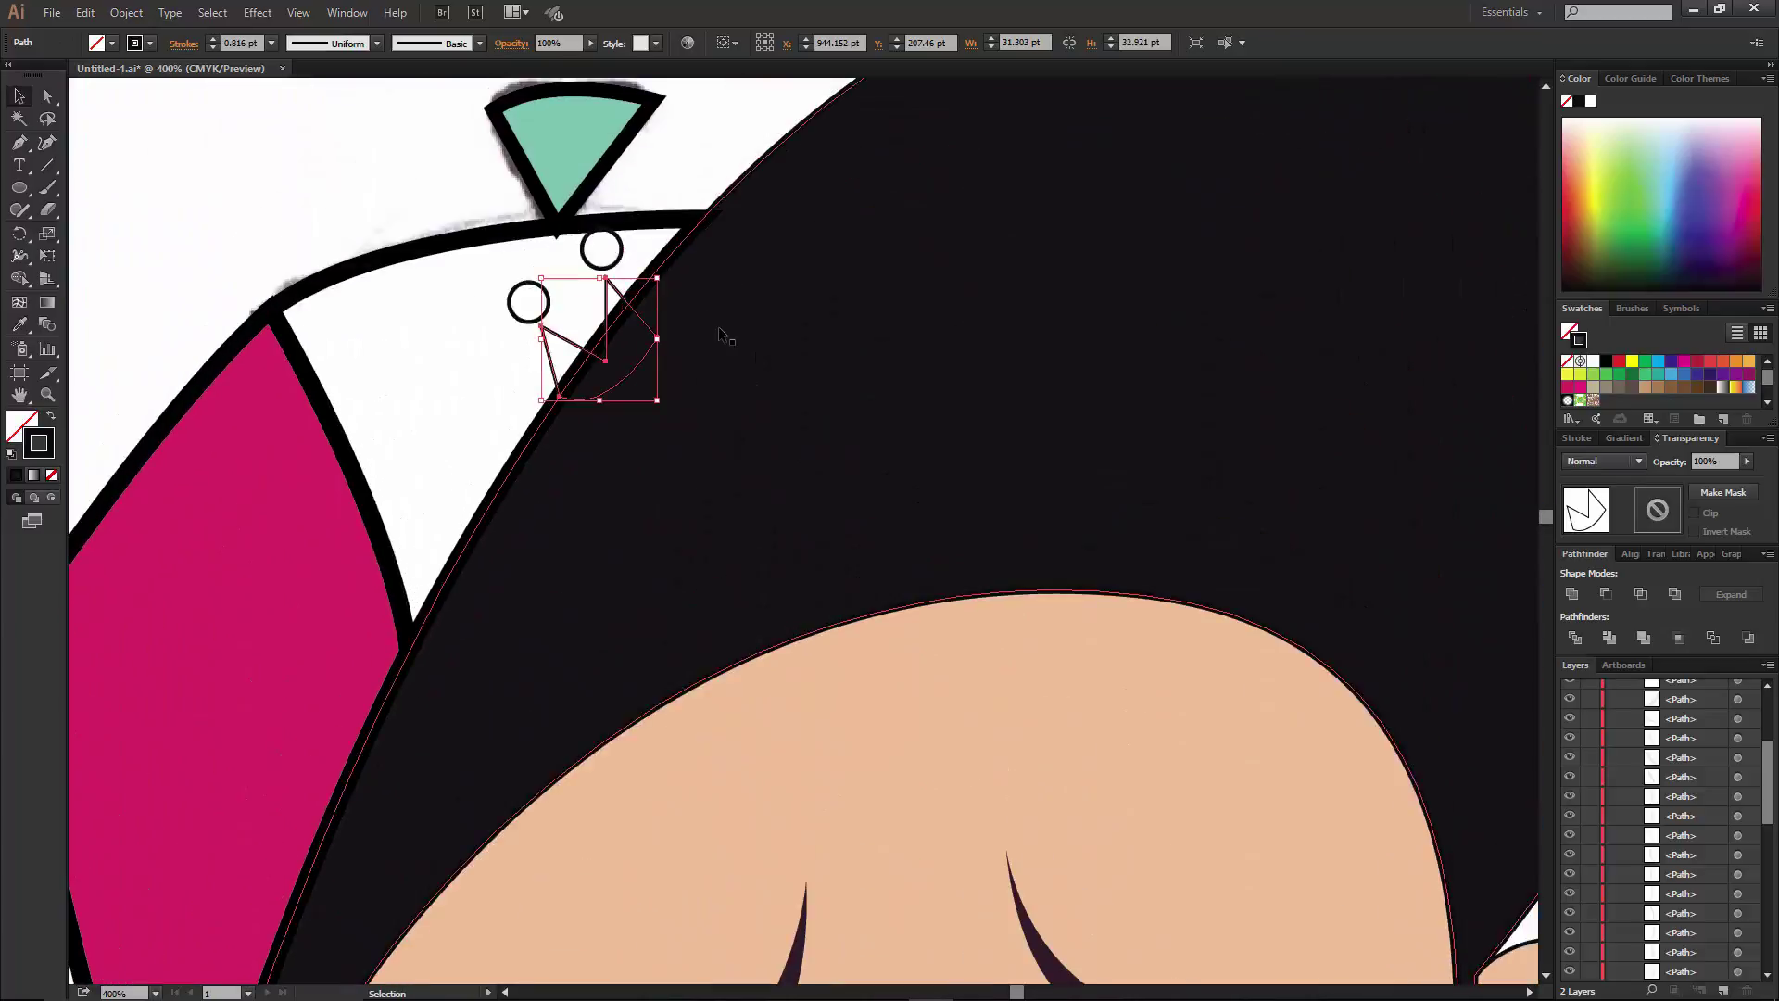
{"action": "left_click", "coordinate": [528, 283], "text": "shift"}
{"action": "left_click", "coordinate": [51, 417]}
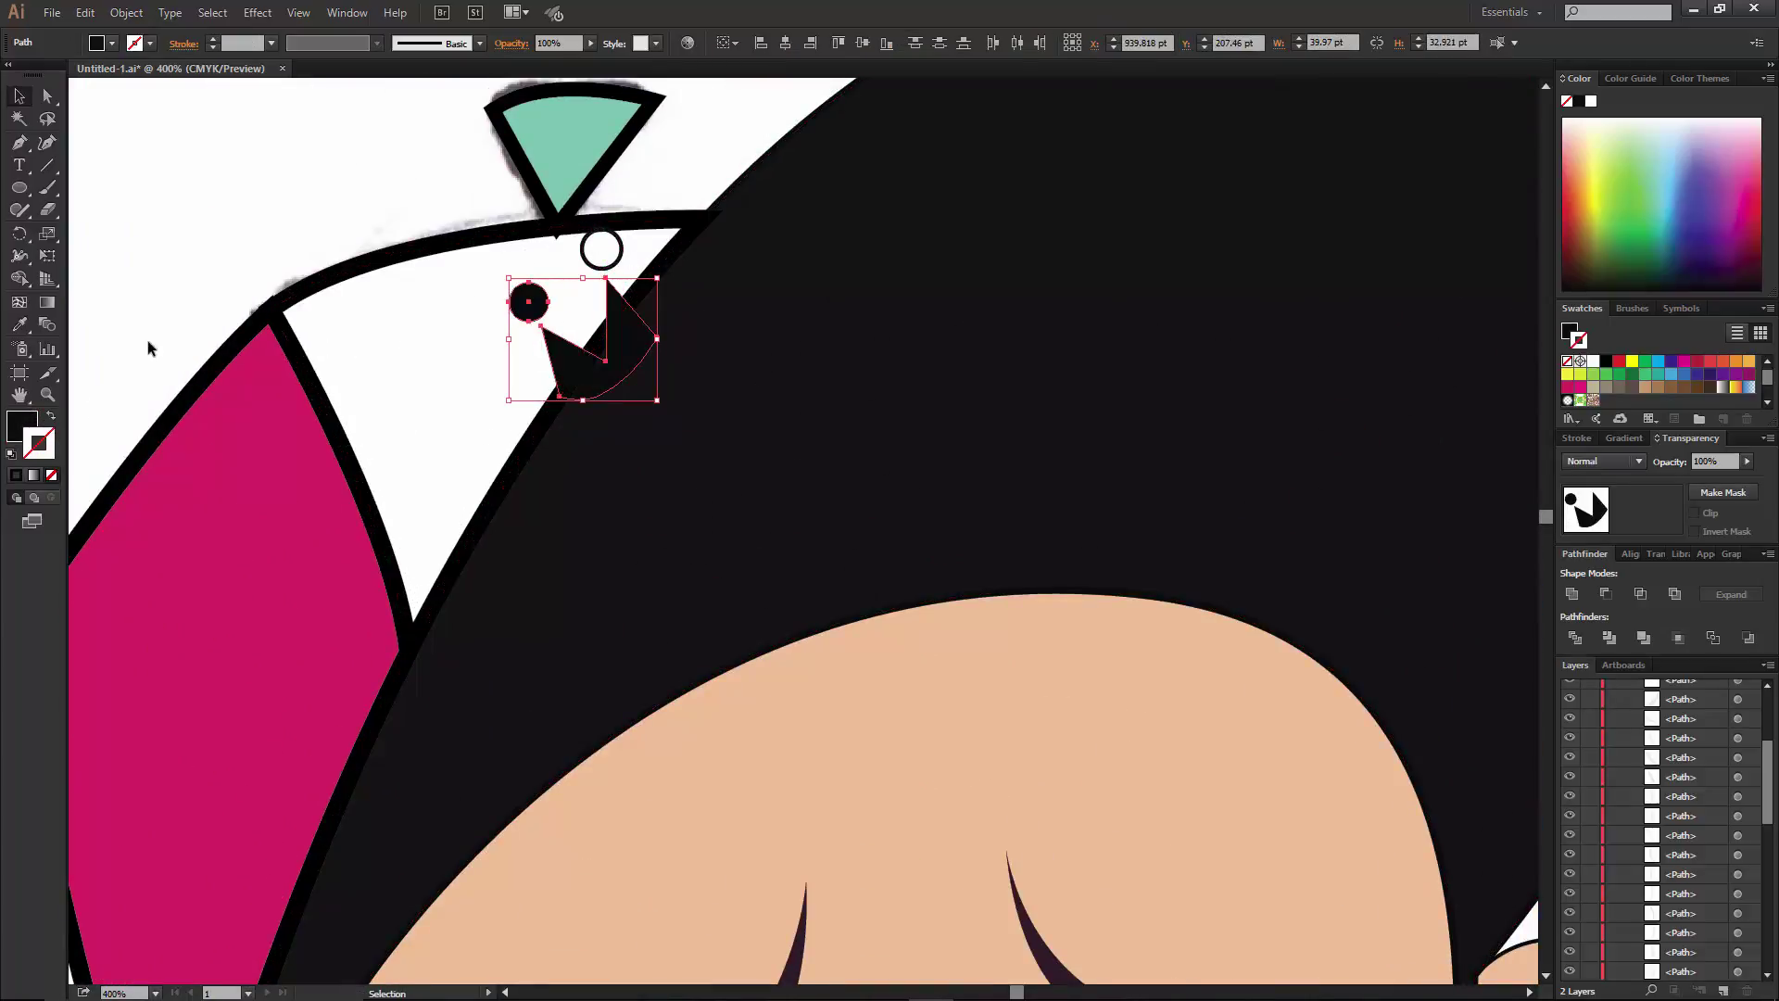
{"action": "left_click", "coordinate": [609, 263]}
{"action": "left_click", "coordinate": [51, 417]}
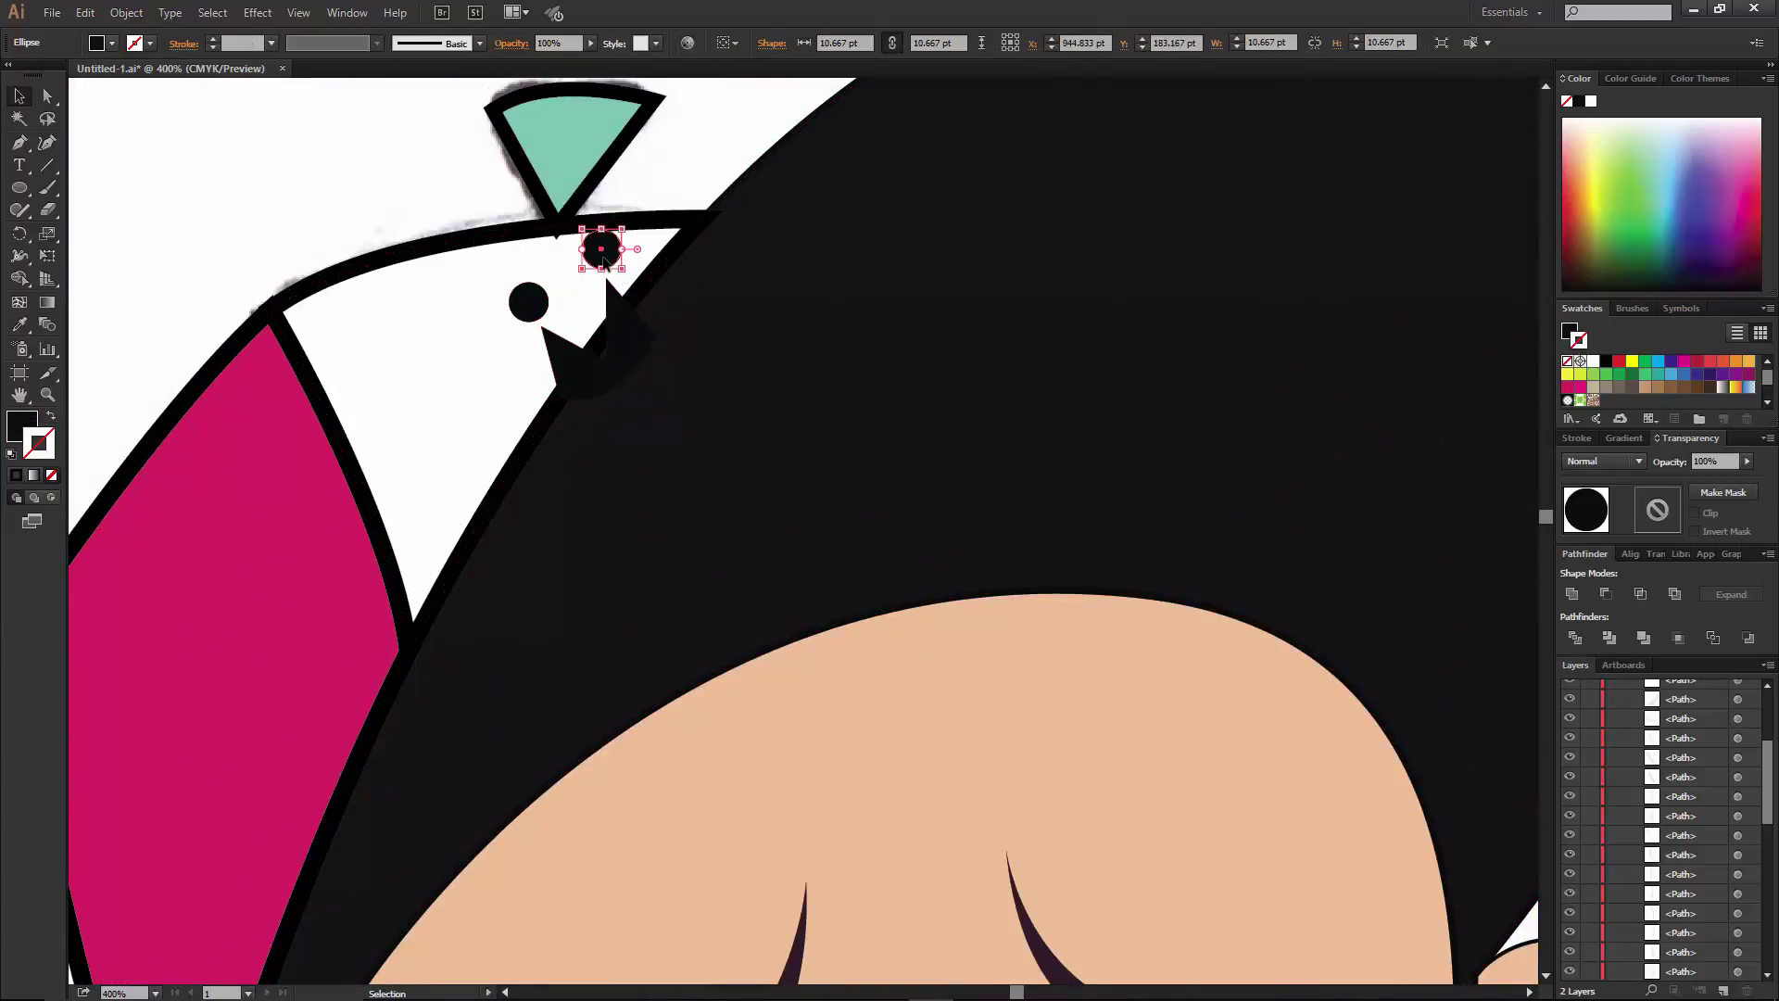
{"action": "left_click", "coordinate": [526, 306]}
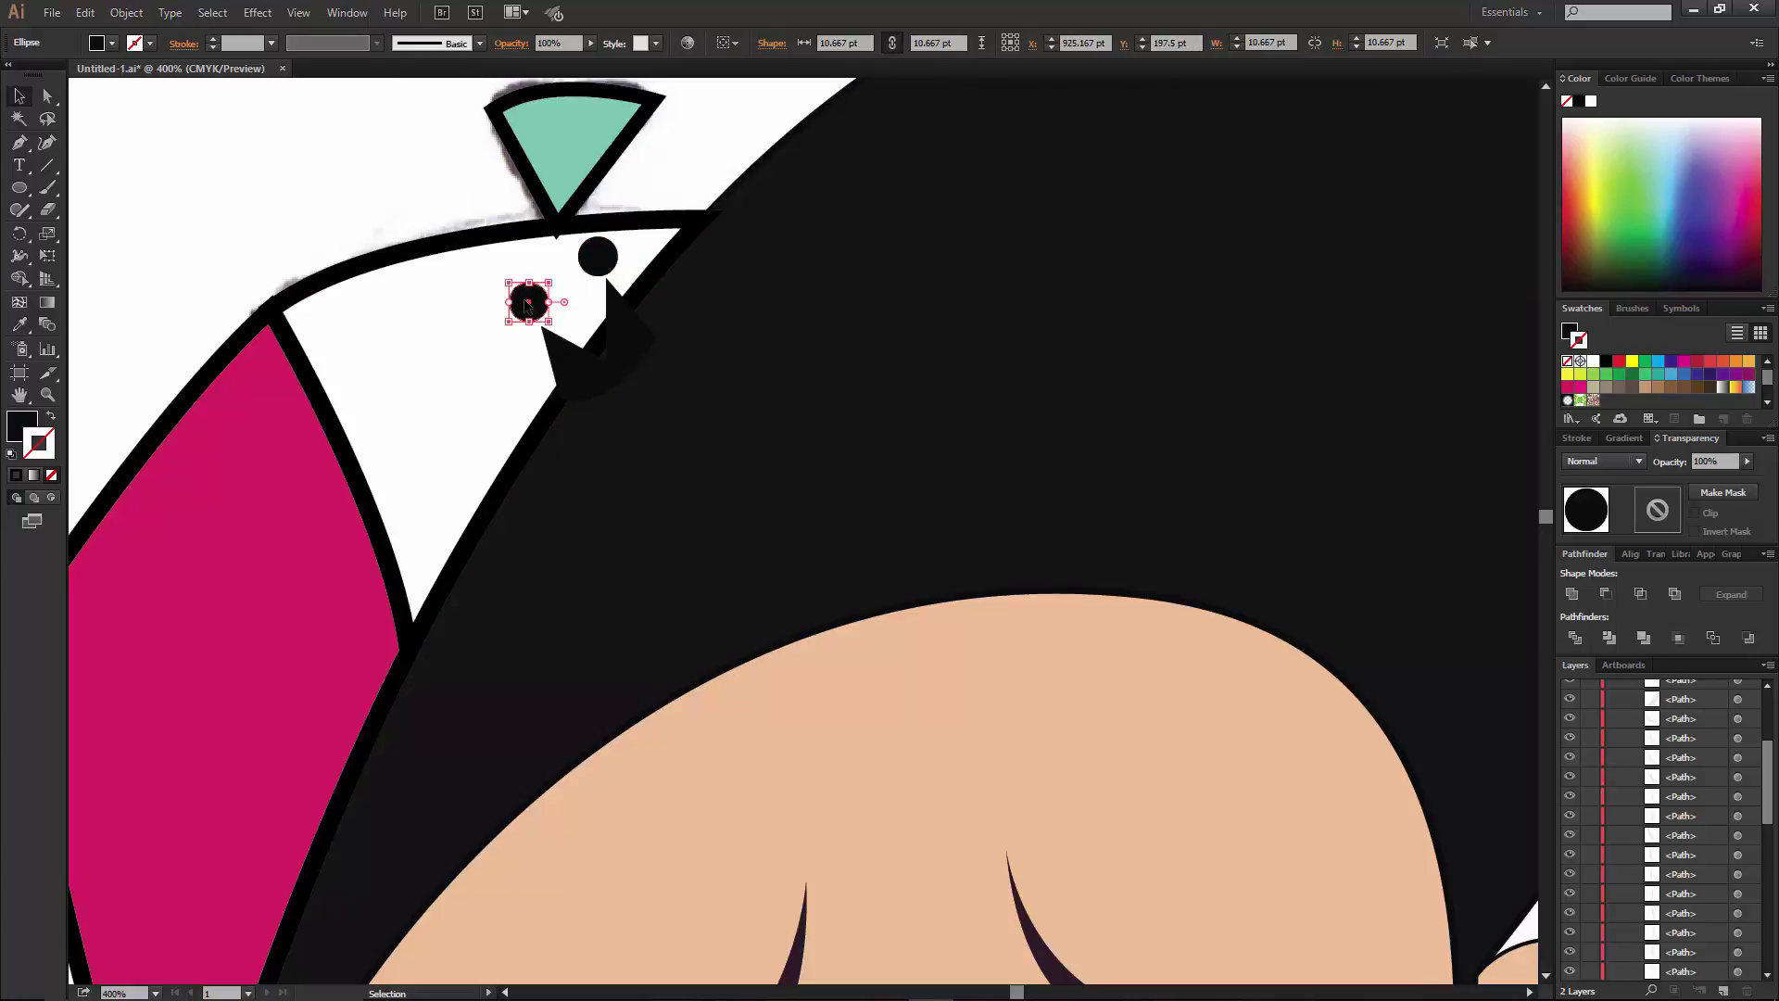
{"action": "key", "text": "Right"}
{"action": "key", "text": "Down"}
Move the dark wedge lower in the Layers stacking order behind the cap.
{"action": "left_click", "coordinate": [584, 375]}
{"action": "scroll", "coordinate": [1668, 834], "scroll_direction": "down", "scroll_amount": 3}
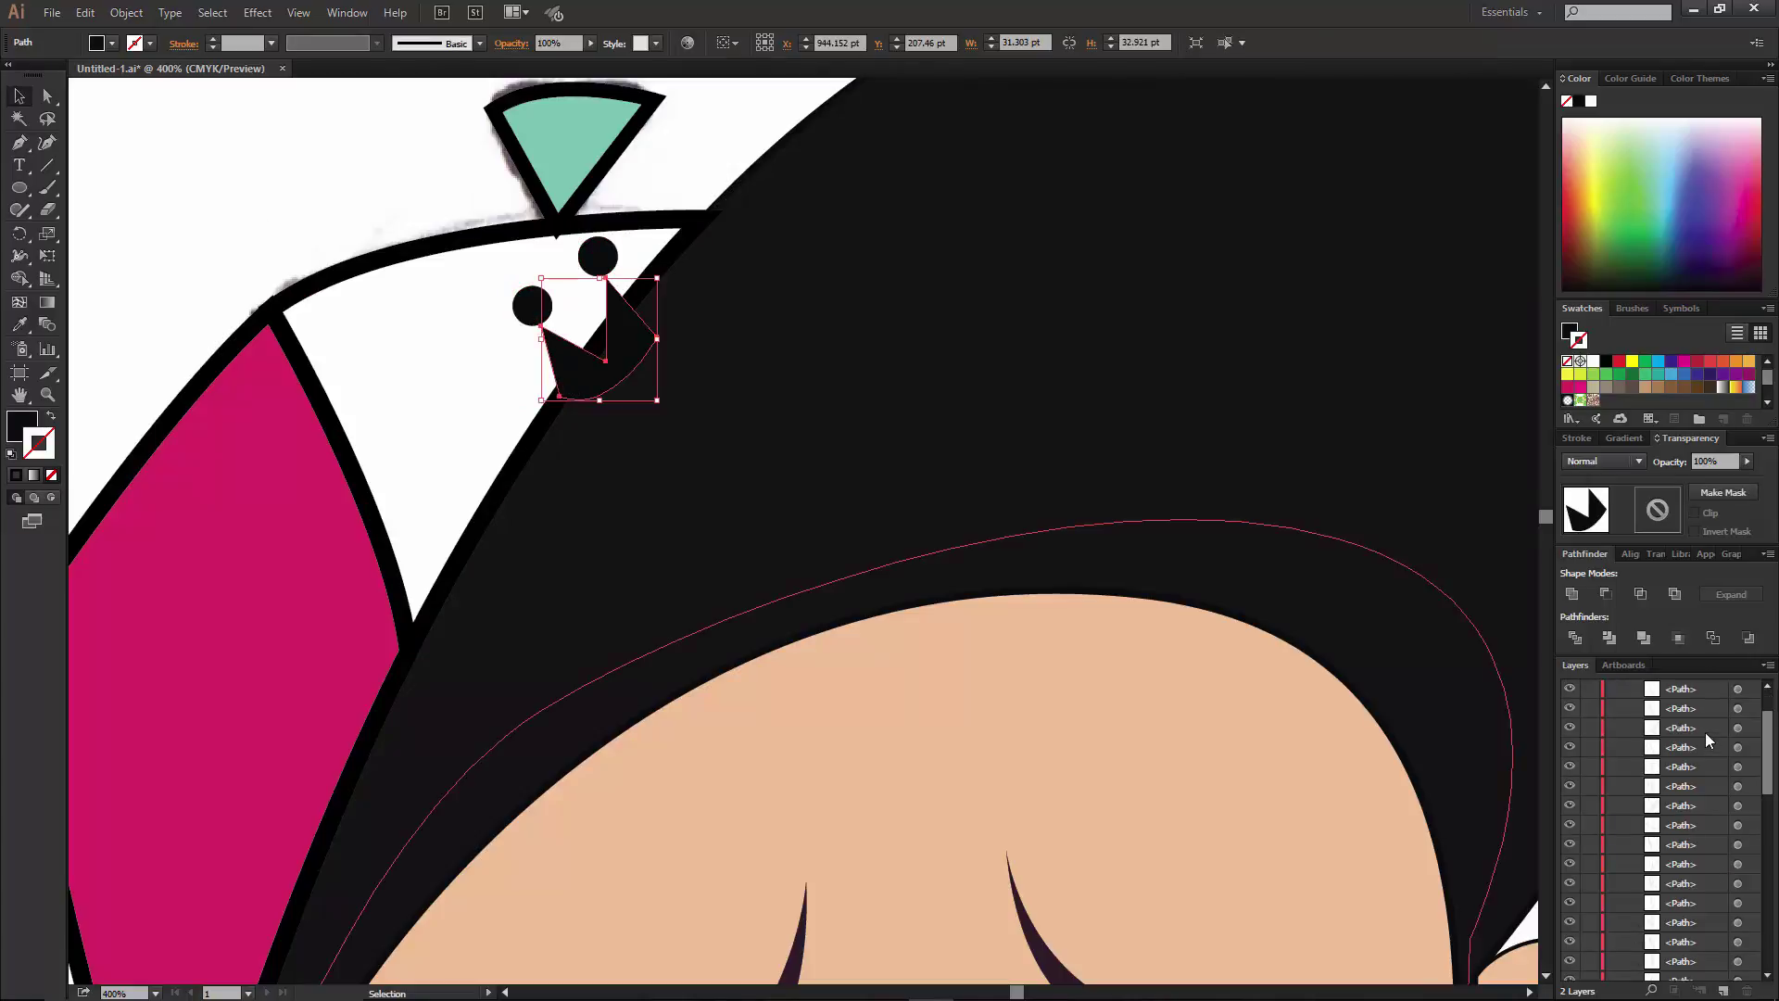
{"action": "left_click", "coordinate": [1701, 787]}
{"action": "left_click_drag", "start_coordinate": [1701, 796], "coordinate": [1612, 899]}
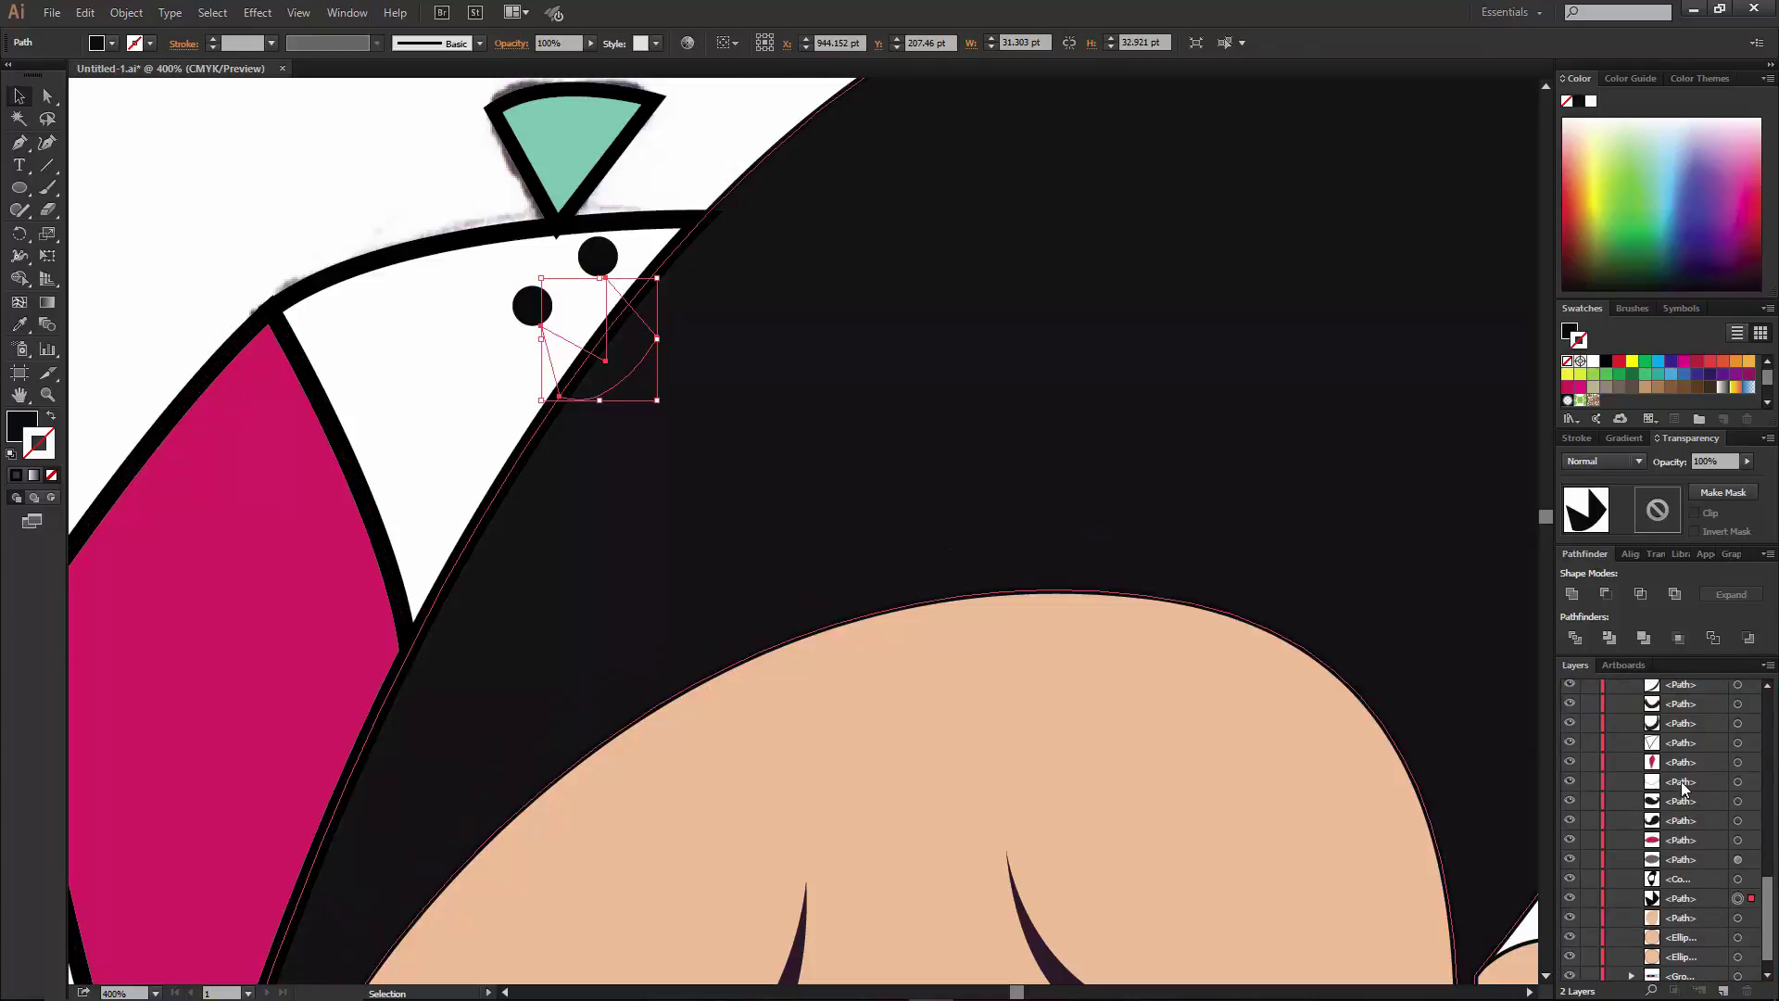
{"action": "left_click_drag", "start_coordinate": [1685, 744], "coordinate": [1687, 903]}
{"action": "left_click", "coordinate": [144, 231]}
{"action": "key", "text": "ctrl+0"}
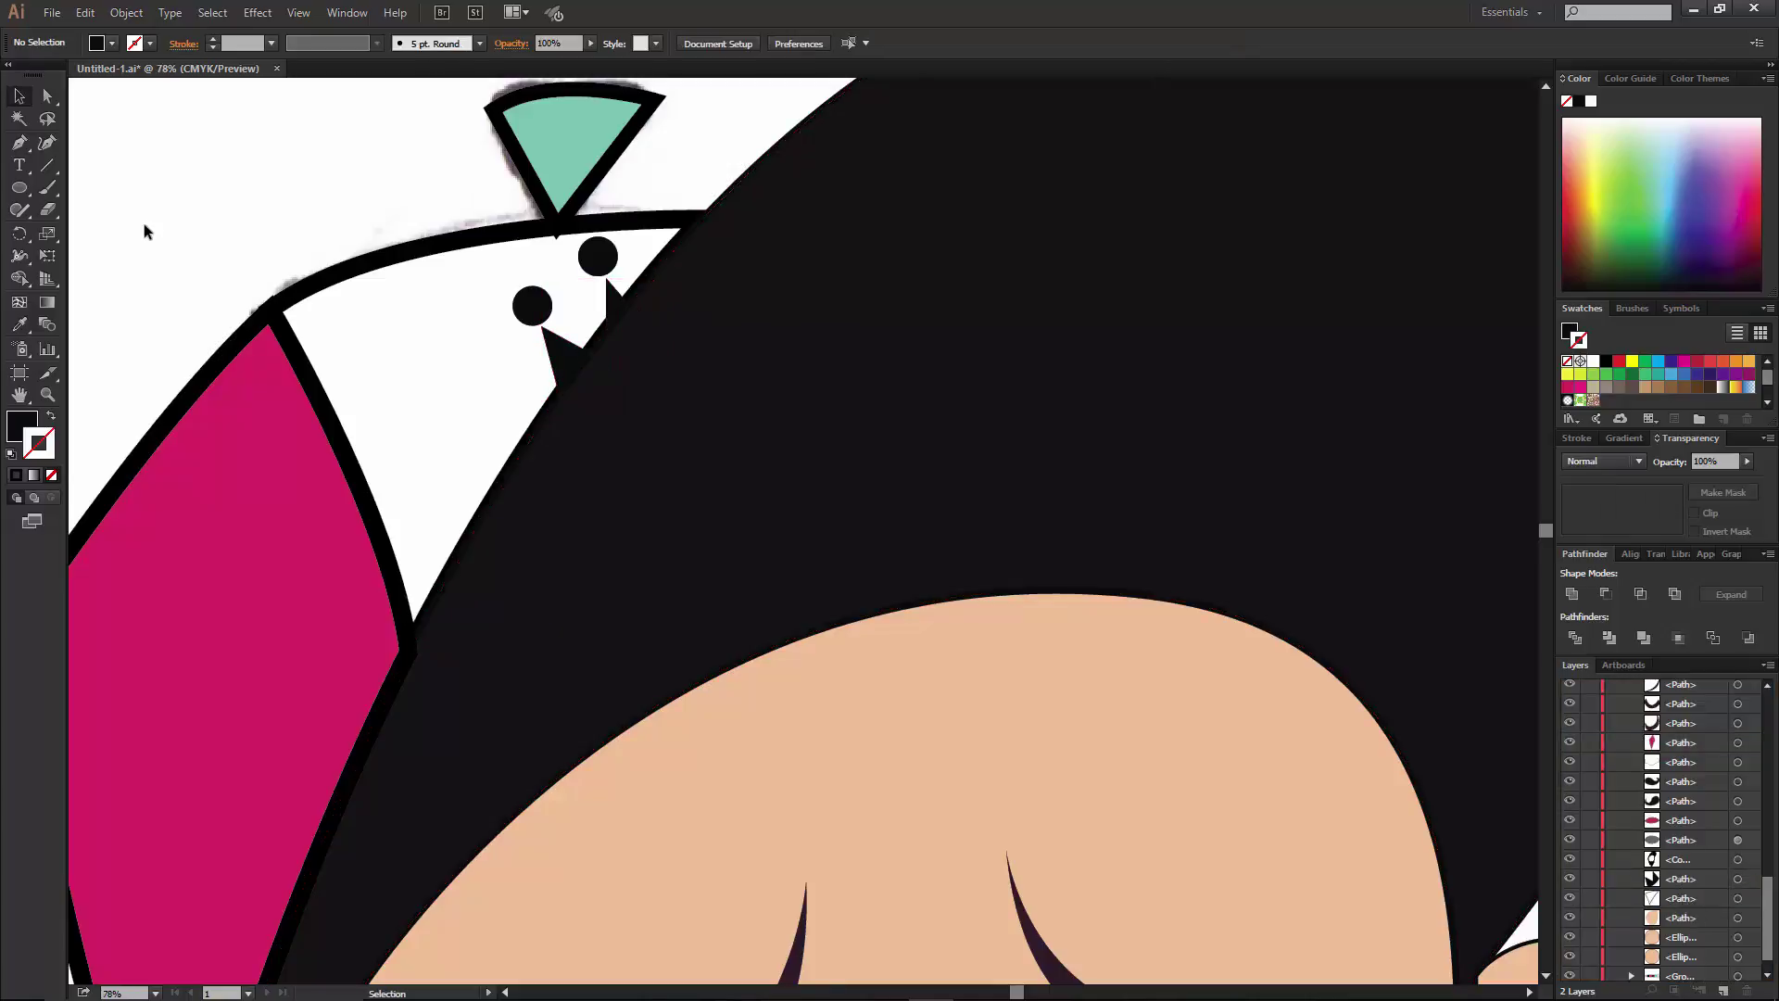
{"action": "key", "text": "ctrl+z"}
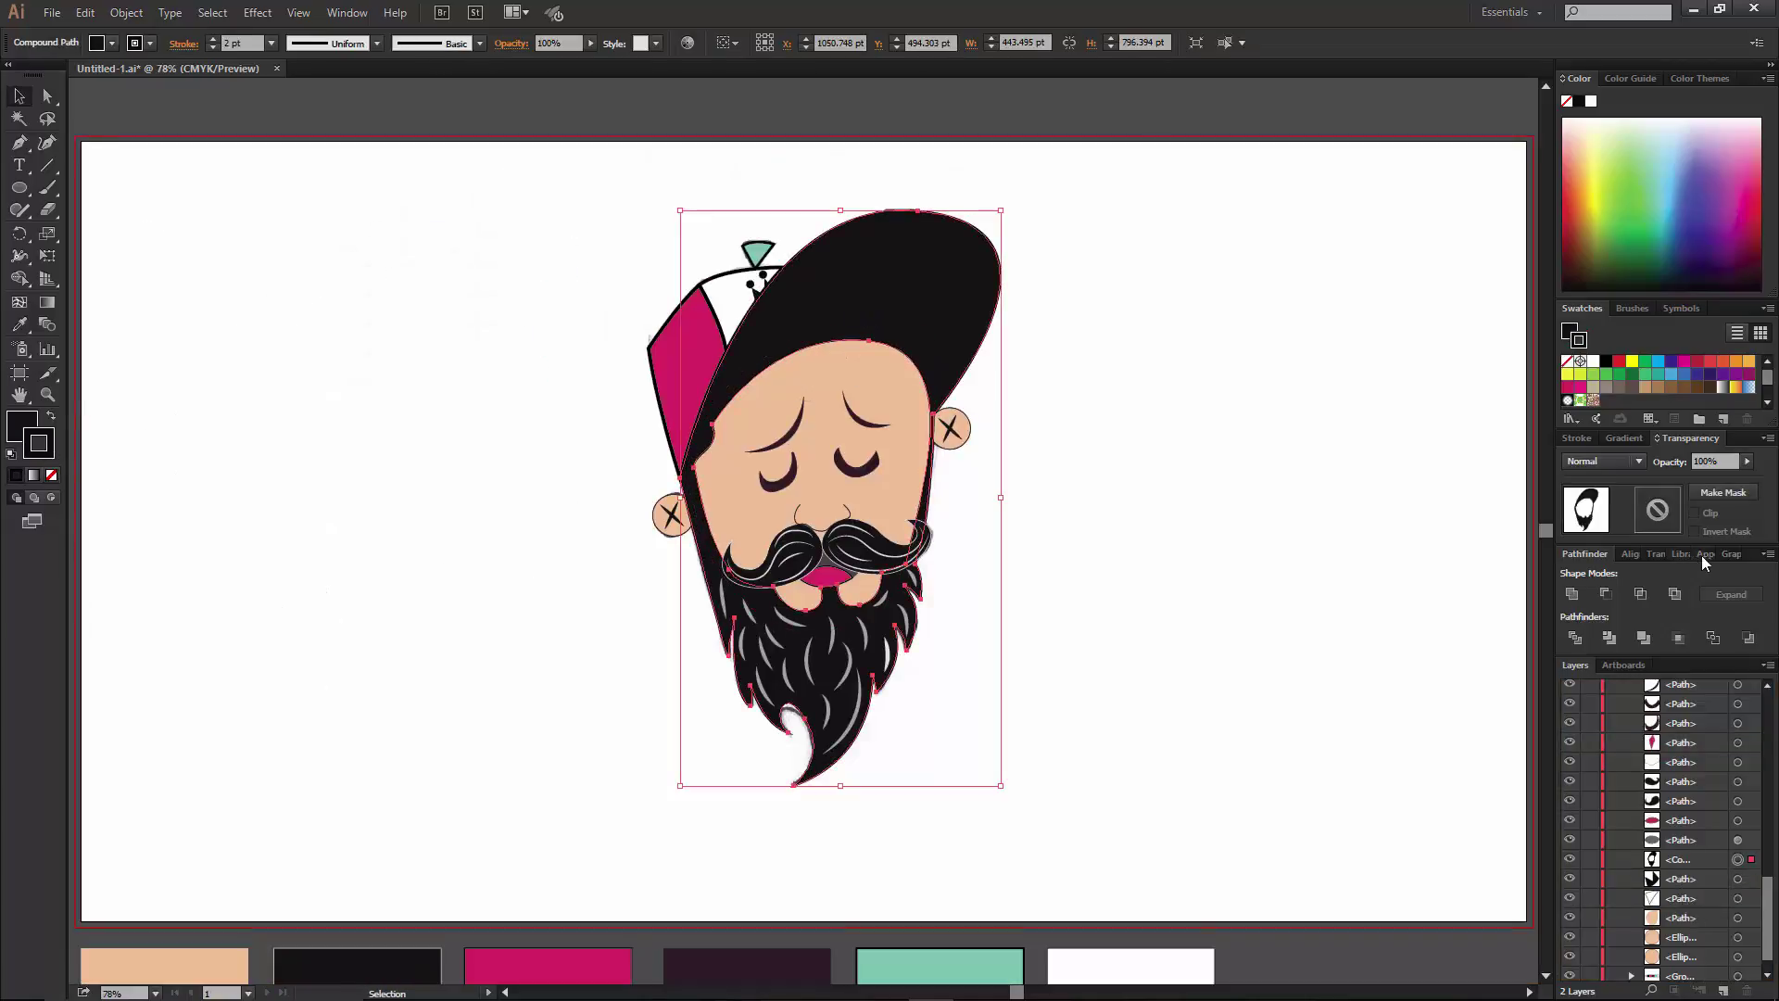
Make the head outline's second stroke white and settle its weight at 2 pt after trying 4 and 3.
{"action": "left_click", "coordinate": [1704, 553]}
{"action": "left_click", "coordinate": [1769, 553]}
{"action": "left_click", "coordinate": [1669, 600]}
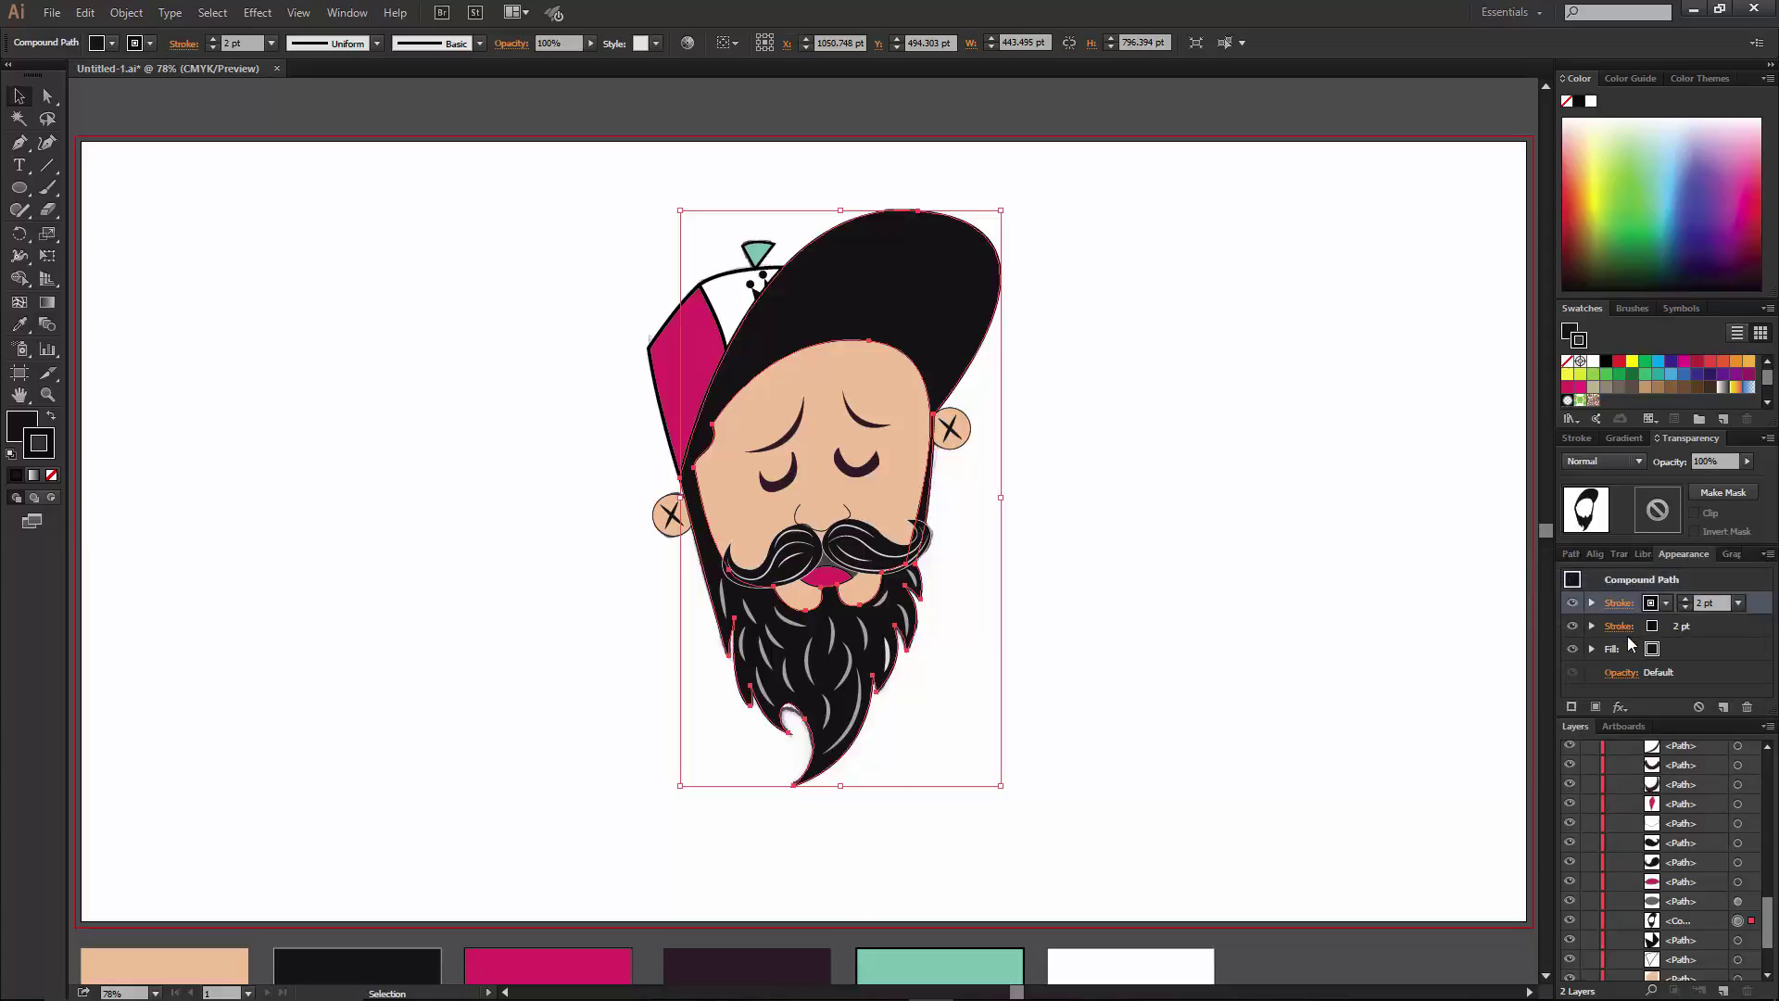
{"action": "left_click", "coordinate": [1628, 631]}
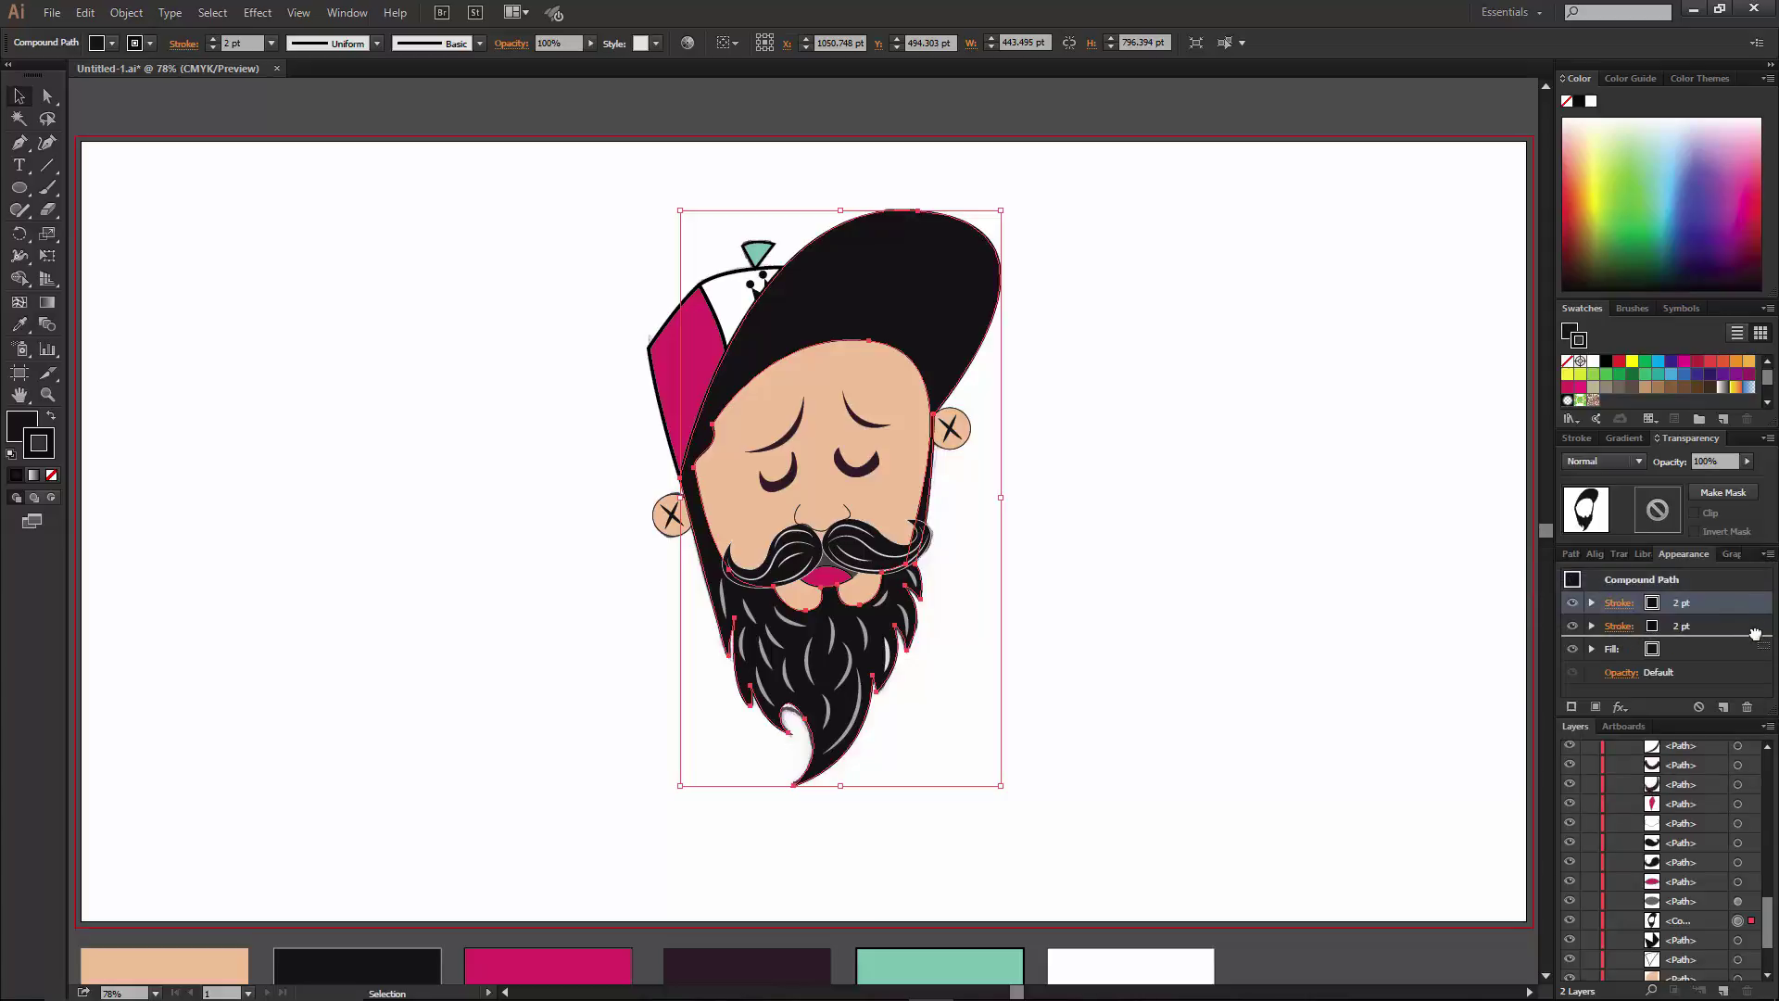
{"action": "left_click", "coordinate": [1666, 627]}
{"action": "left_click", "coordinate": [1492, 659]}
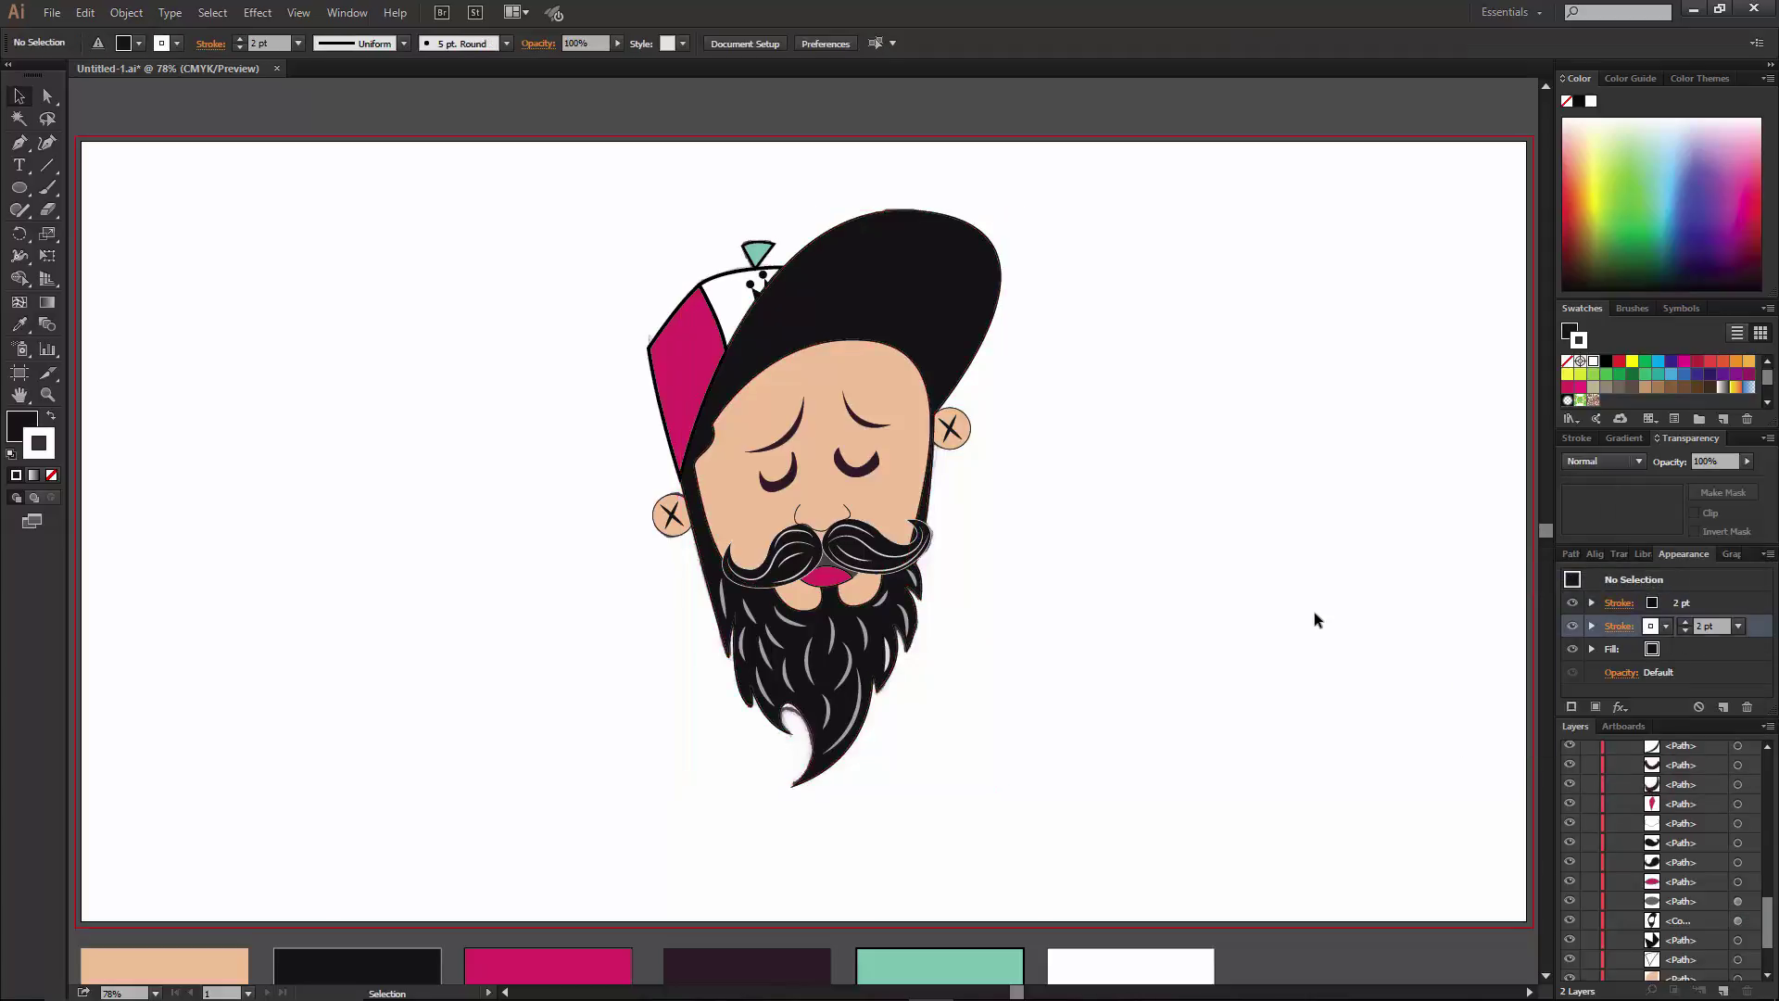
{"action": "left_click", "coordinate": [1685, 623]}
{"action": "left_click", "coordinate": [1684, 622]}
{"action": "left_click", "coordinate": [1381, 632]}
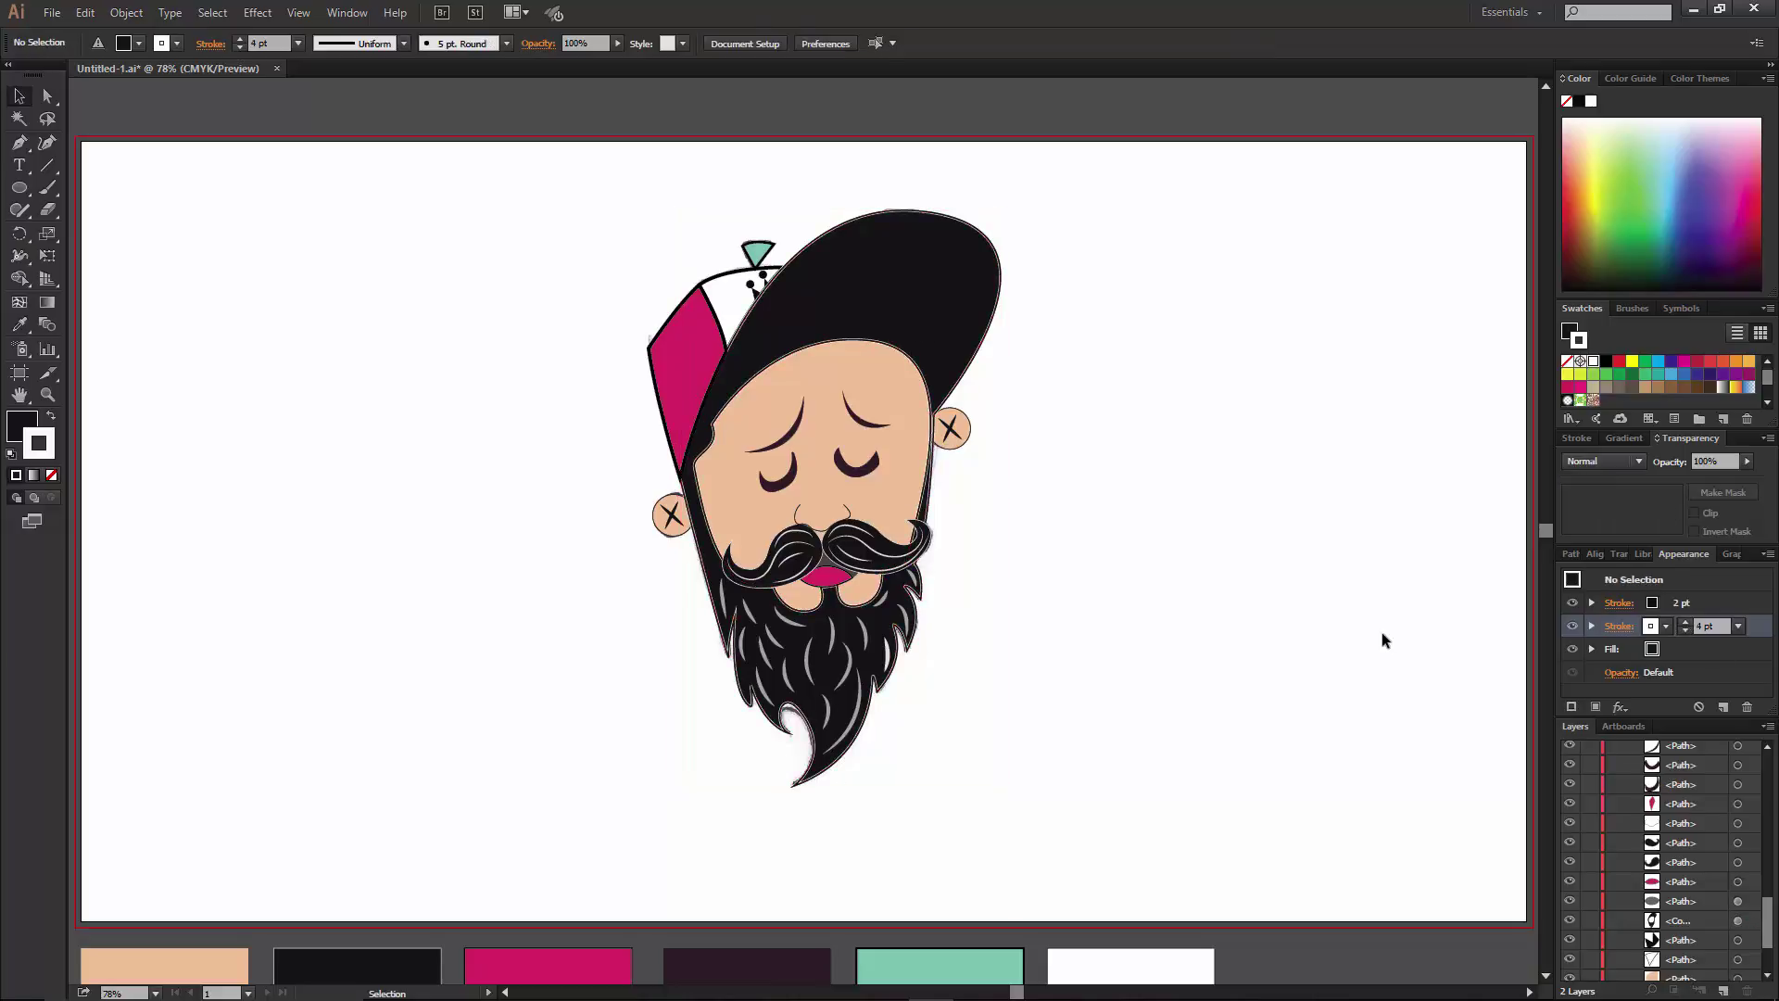
{"action": "left_click", "coordinate": [1685, 631]}
{"action": "key", "text": "ctrl+a"}
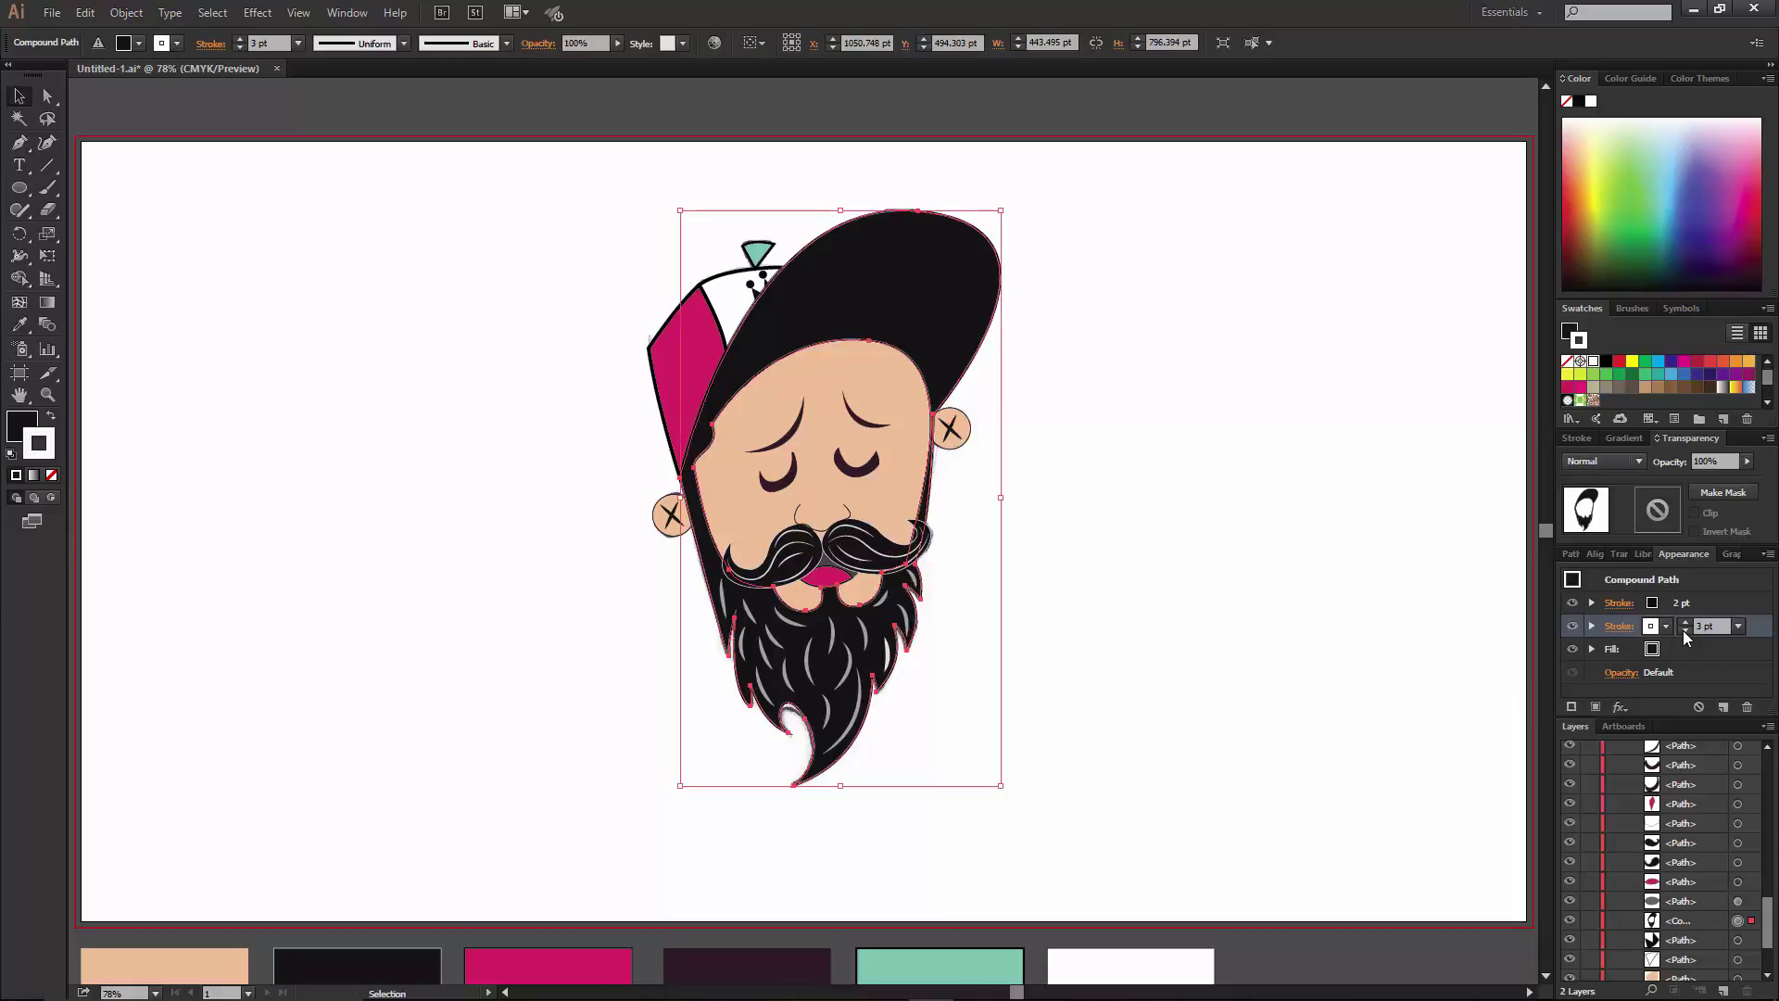
{"action": "left_click", "coordinate": [1683, 630]}
{"action": "left_click", "coordinate": [1342, 680]}
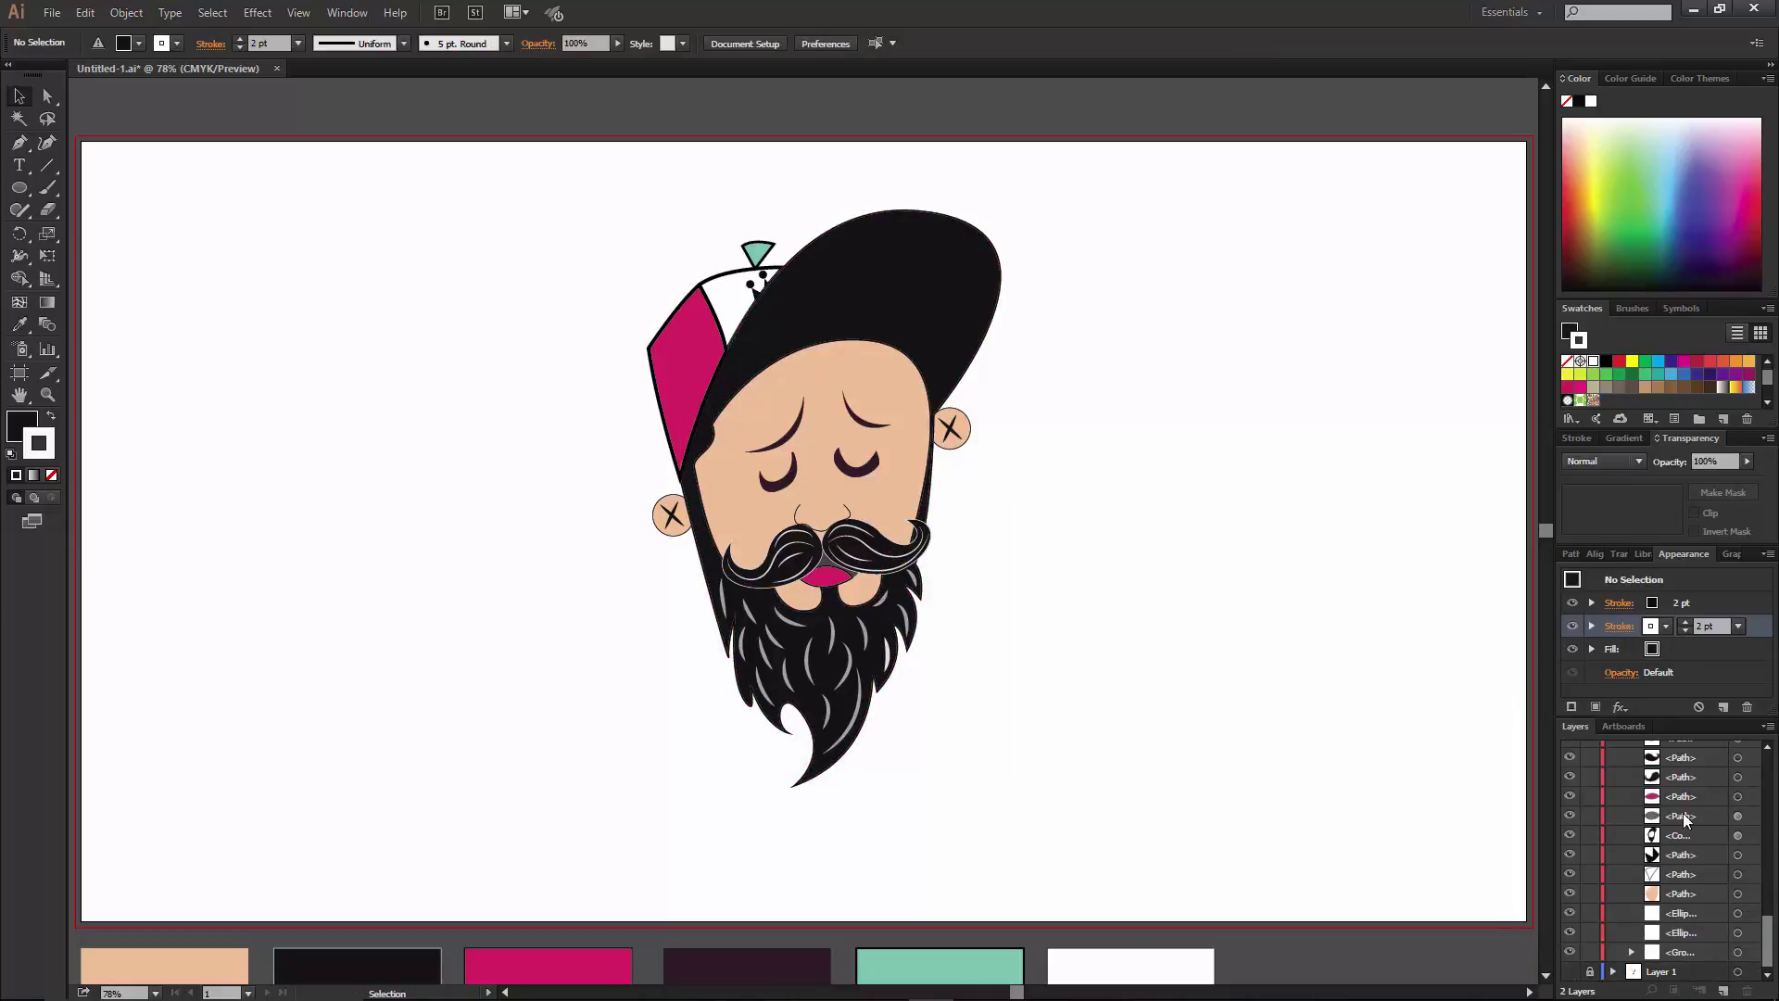
Draw an artboard-sized rectangle filled with light peach.
{"action": "left_click", "coordinate": [20, 188]}
{"action": "left_click_drag", "start_coordinate": [79, 139], "coordinate": [1533, 927]}
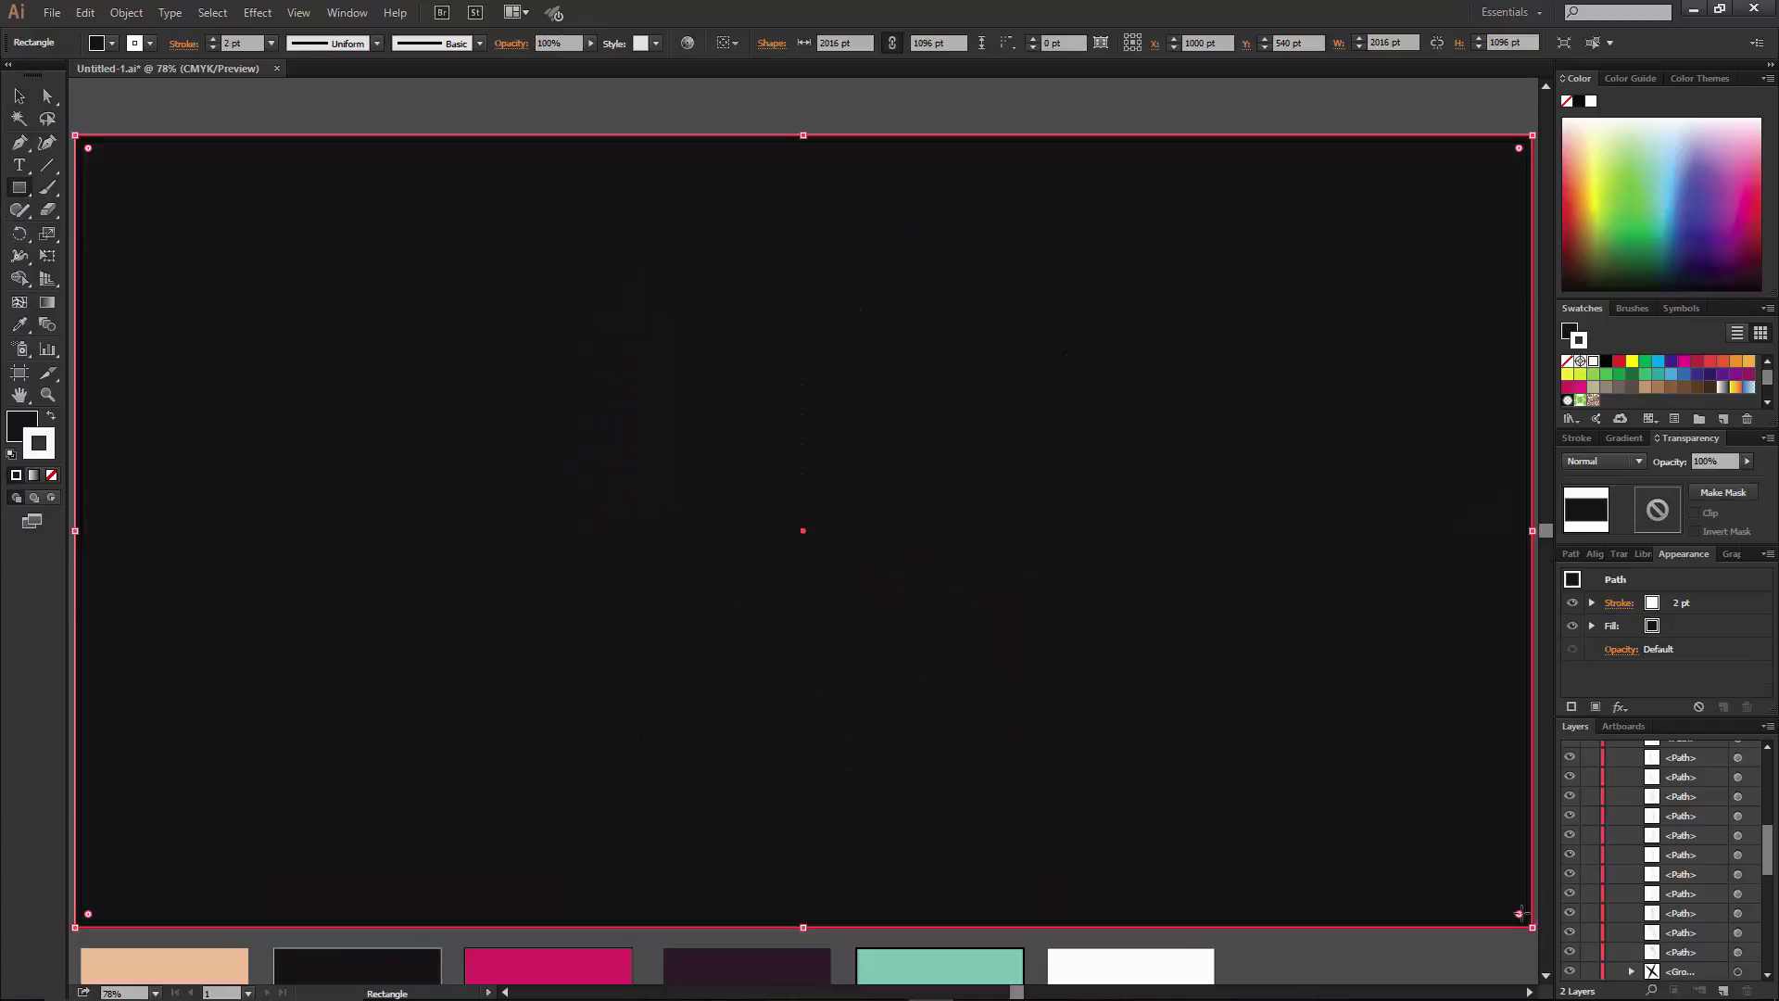
{"action": "double_click", "coordinate": [13, 433]}
{"action": "left_click_drag", "start_coordinate": [1217, 450], "coordinate": [1217, 442]}
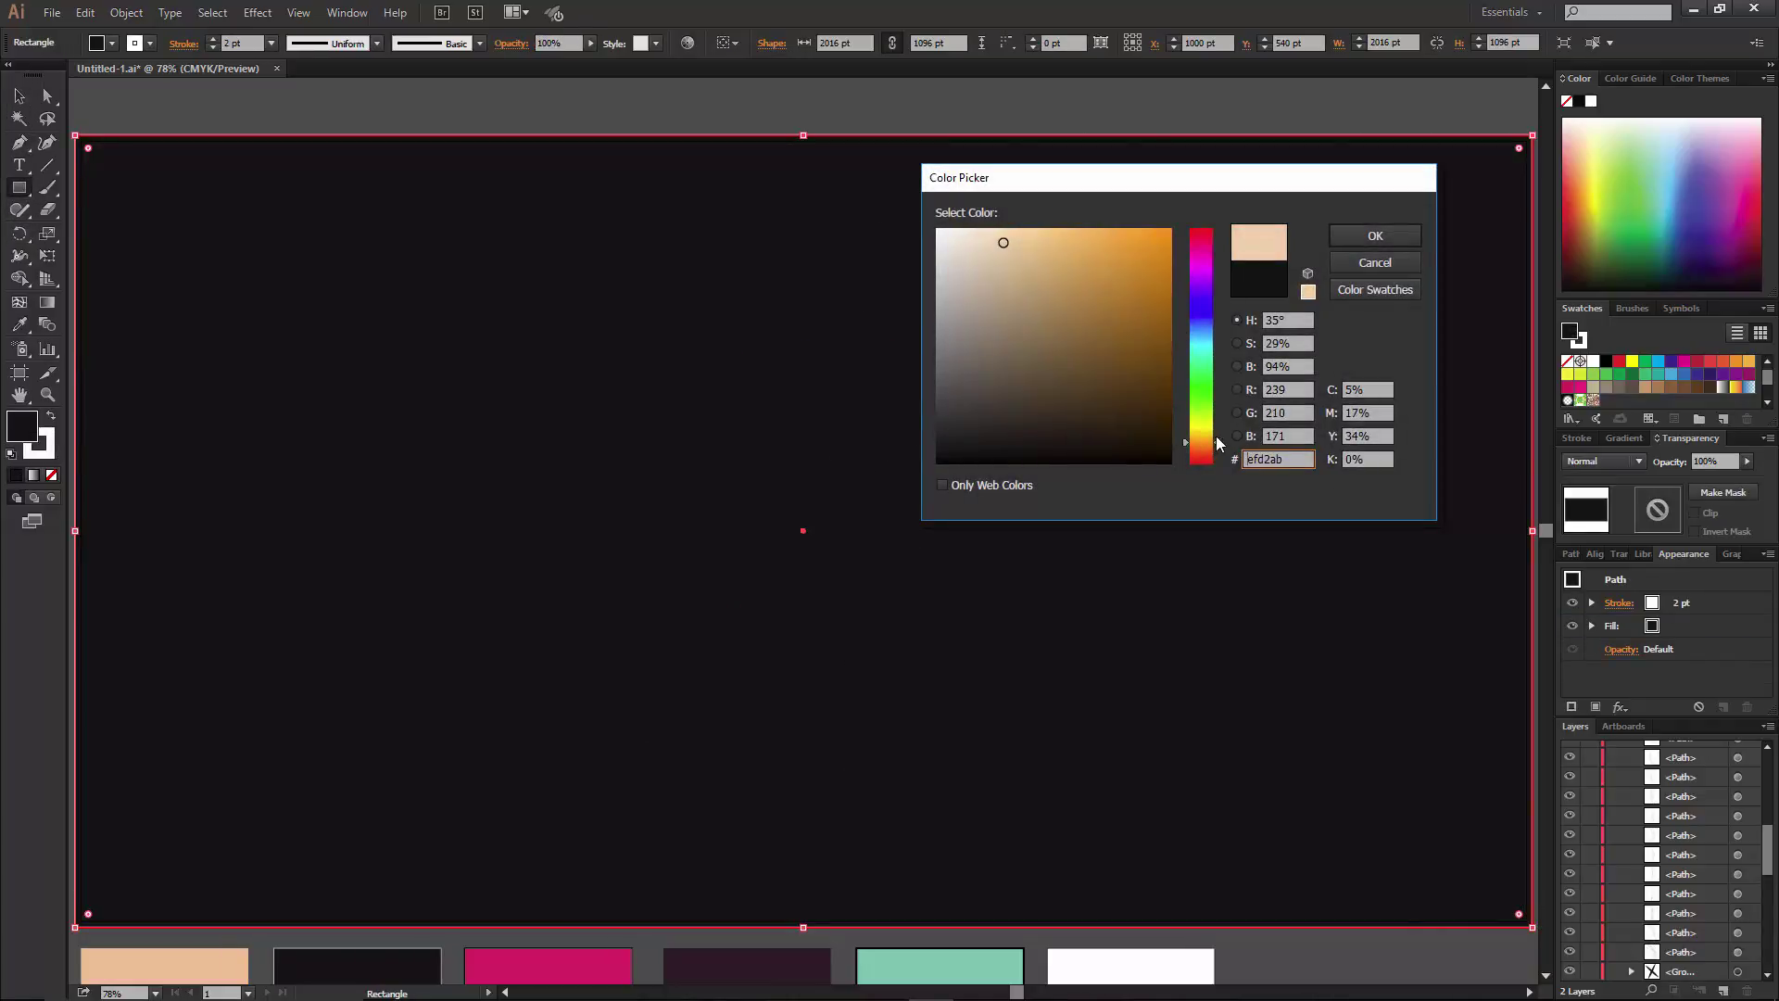
{"action": "left_click", "coordinate": [1375, 235]}
Send the peach rectangle behind the character and lock it.
{"action": "key", "text": "v"}
{"action": "right_click", "coordinate": [917, 343]}
{"action": "mouse_move", "coordinate": [966, 603]}
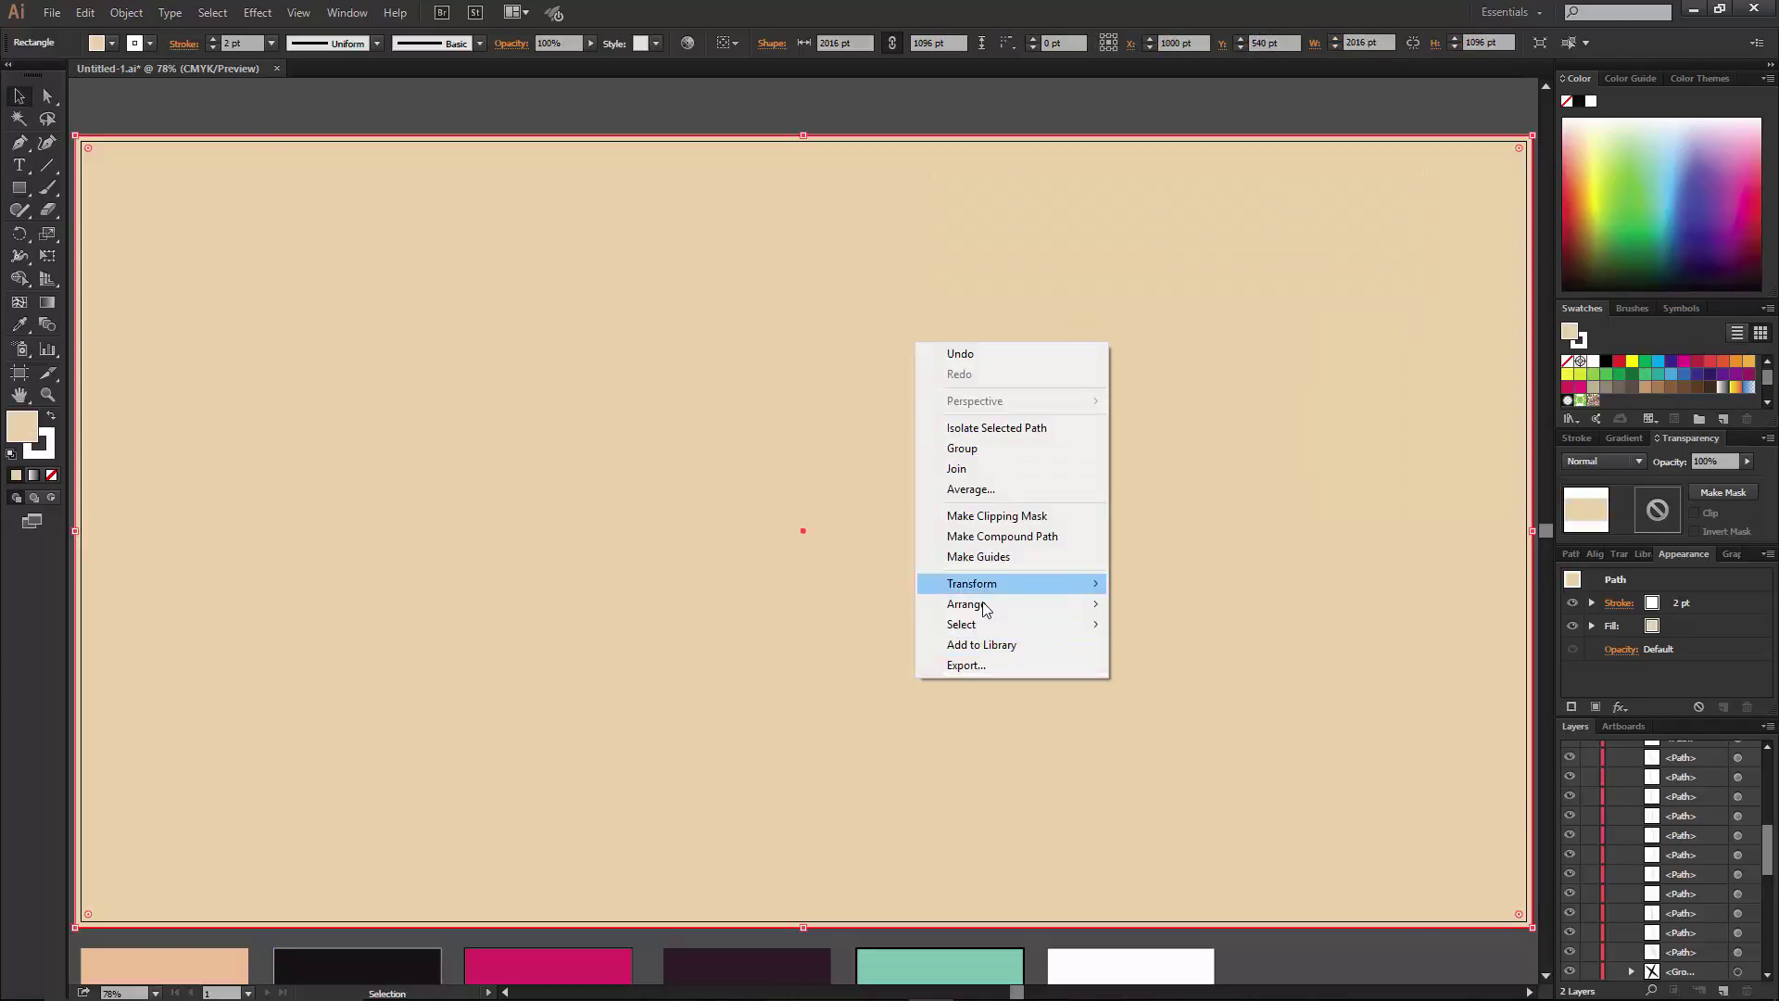
{"action": "left_click", "coordinate": [794, 666]}
{"action": "left_click", "coordinate": [1591, 952]}
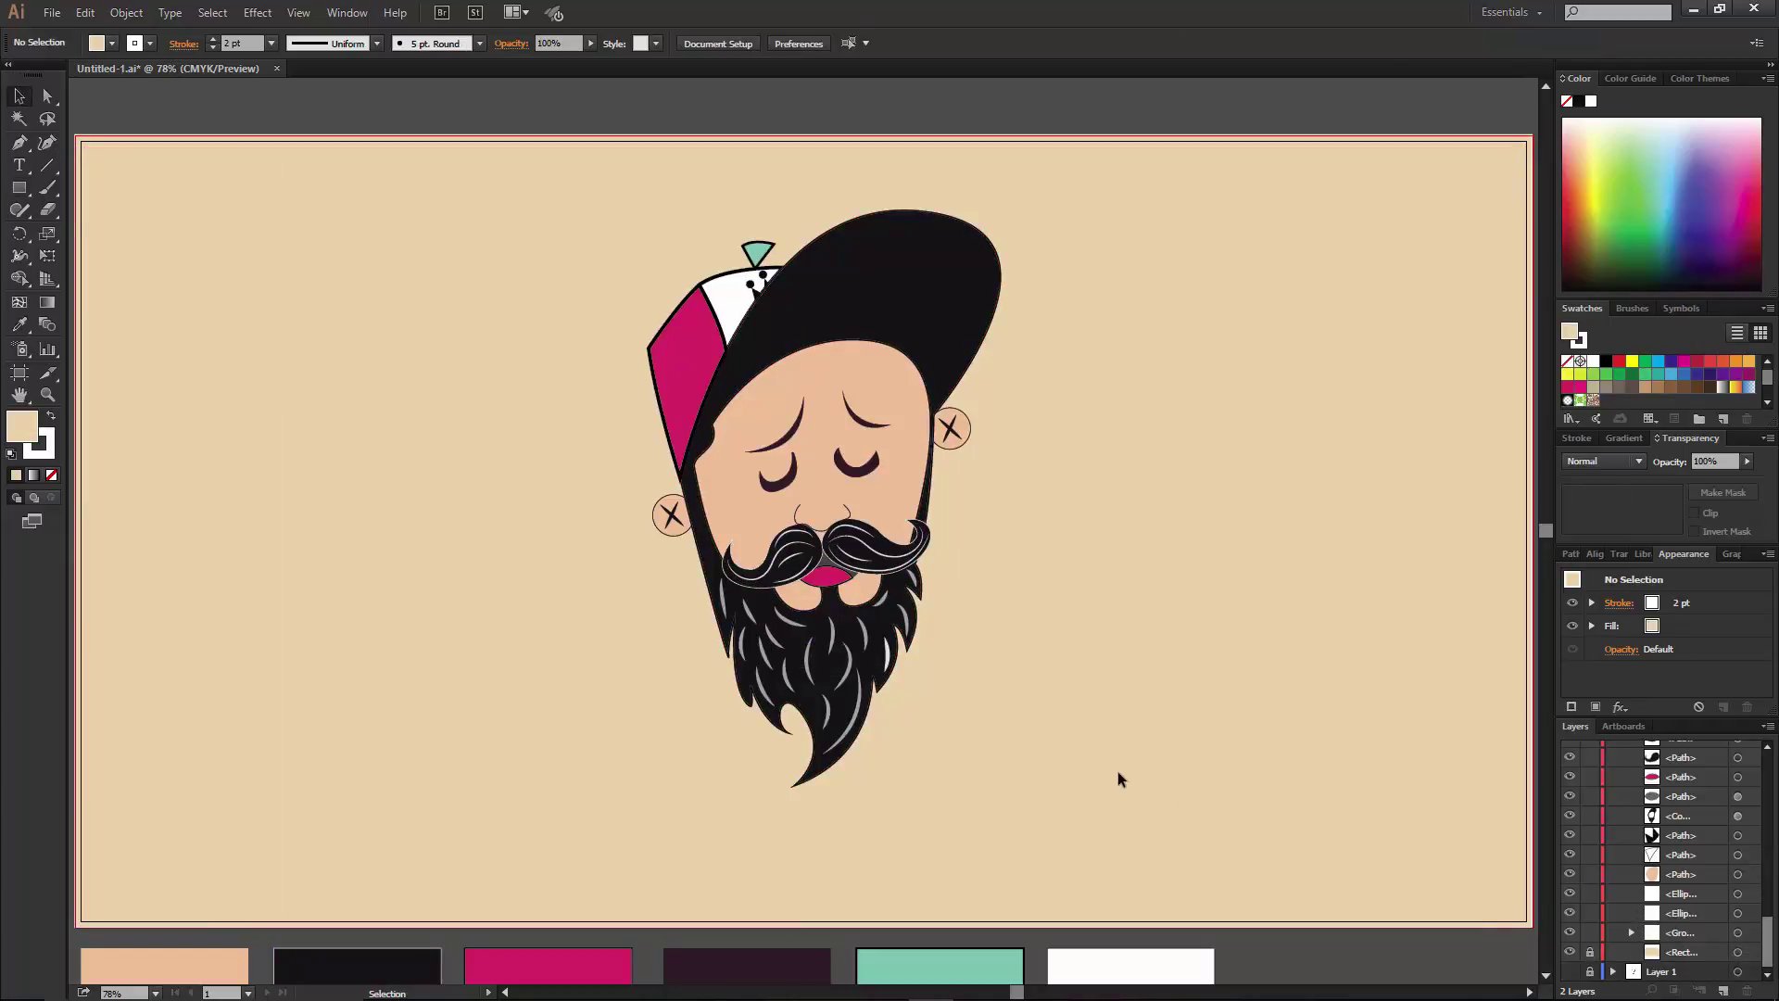
{"action": "key", "text": "ctrl+plus"}
{"action": "key", "text": "ctrl+plus"}
{"action": "key", "text": "ctrl+minus"}
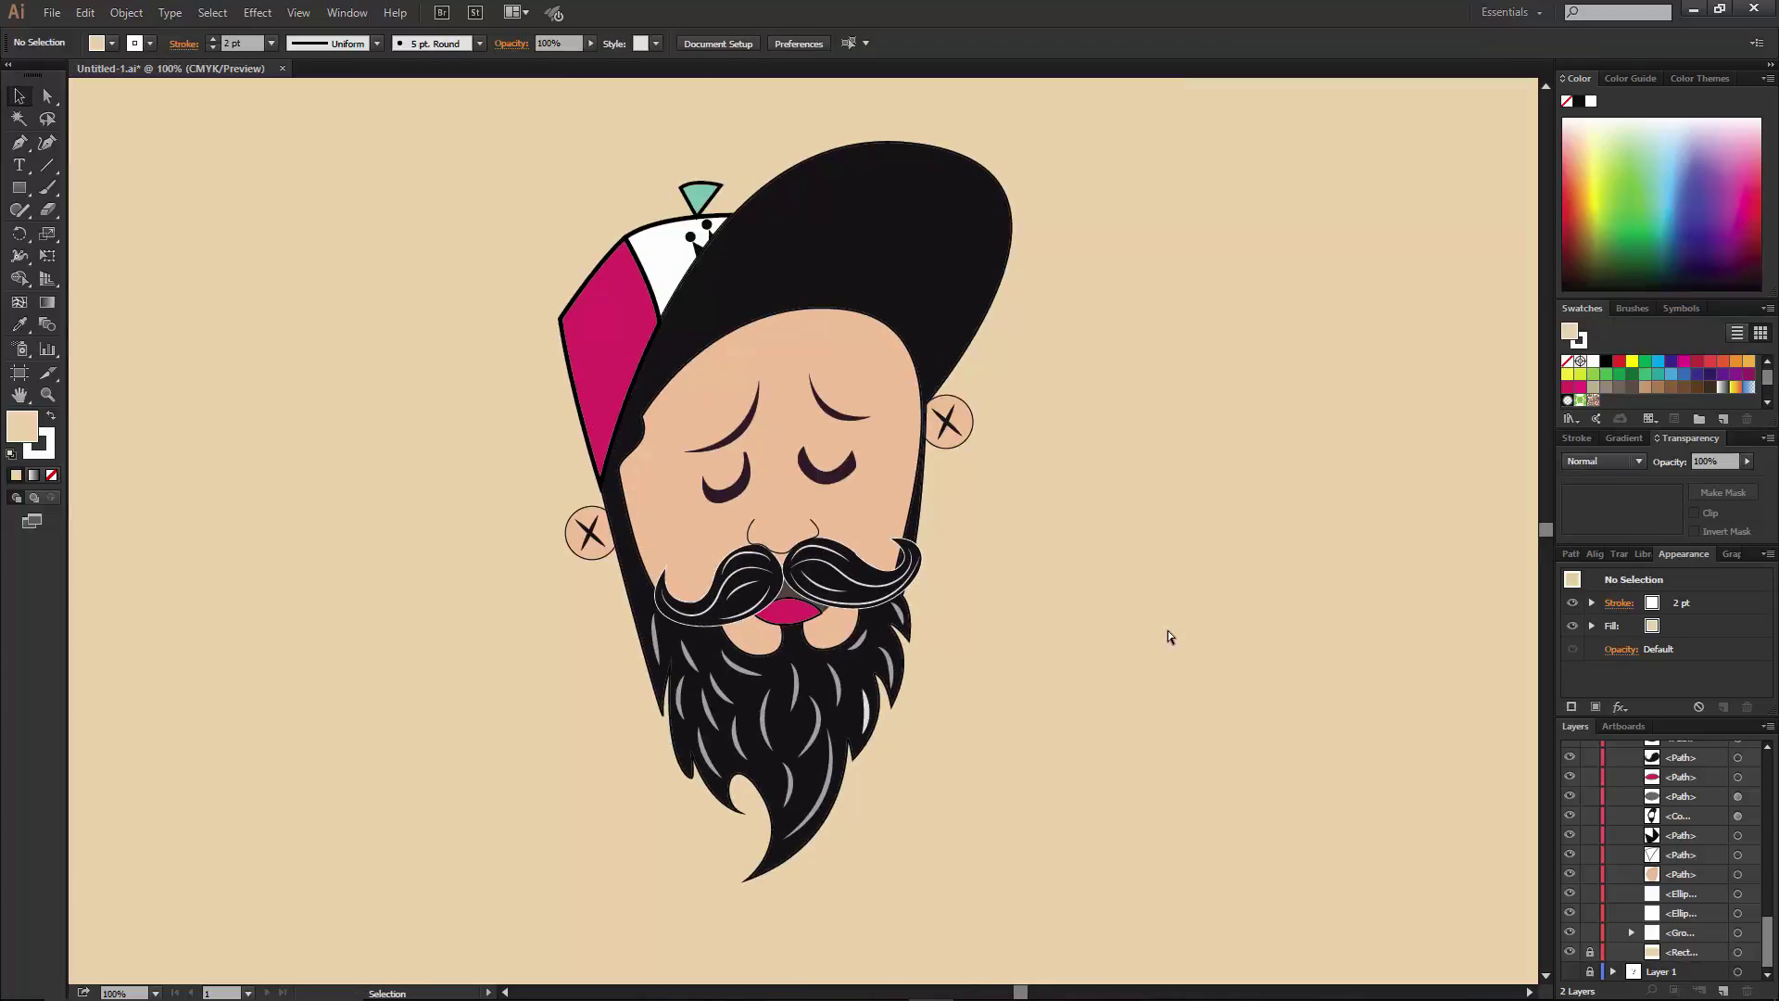
Give the nose outline a tapered width profile and try a heavier stroke weight.
{"action": "left_click", "coordinate": [814, 530]}
{"action": "left_click", "coordinate": [338, 46]}
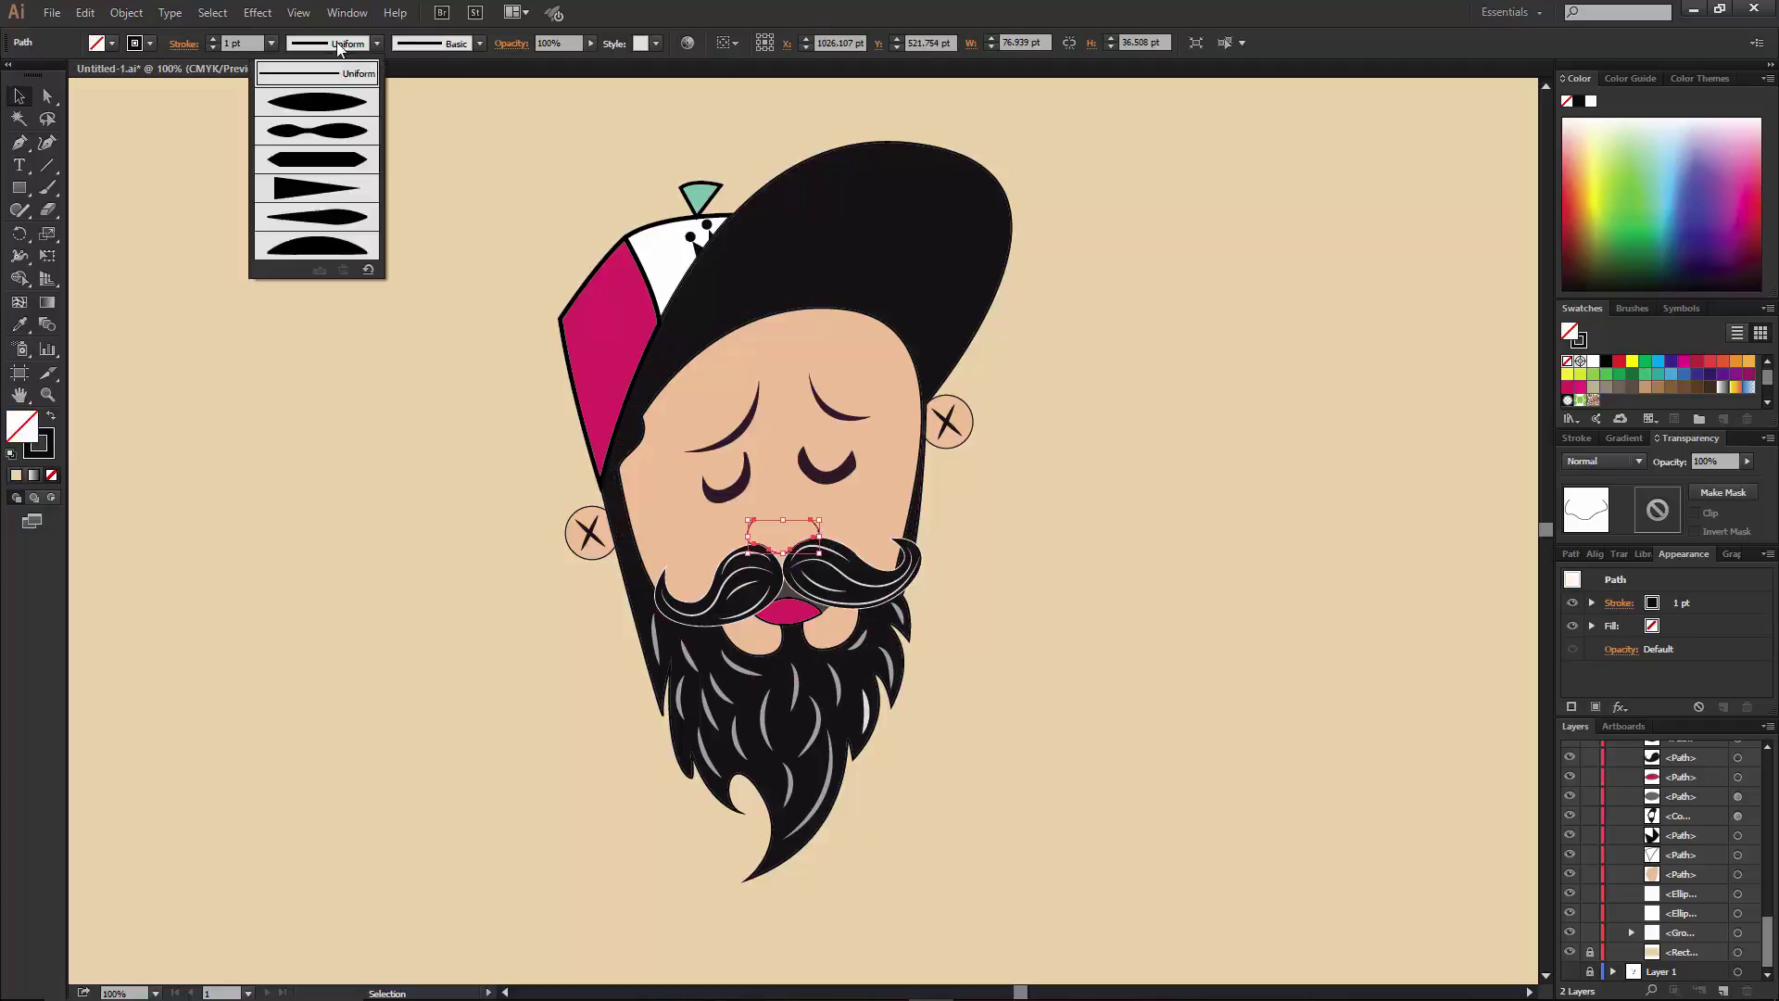
{"action": "left_click", "coordinate": [317, 102]}
{"action": "left_click", "coordinate": [213, 38]}
{"action": "left_click", "coordinate": [213, 39]}
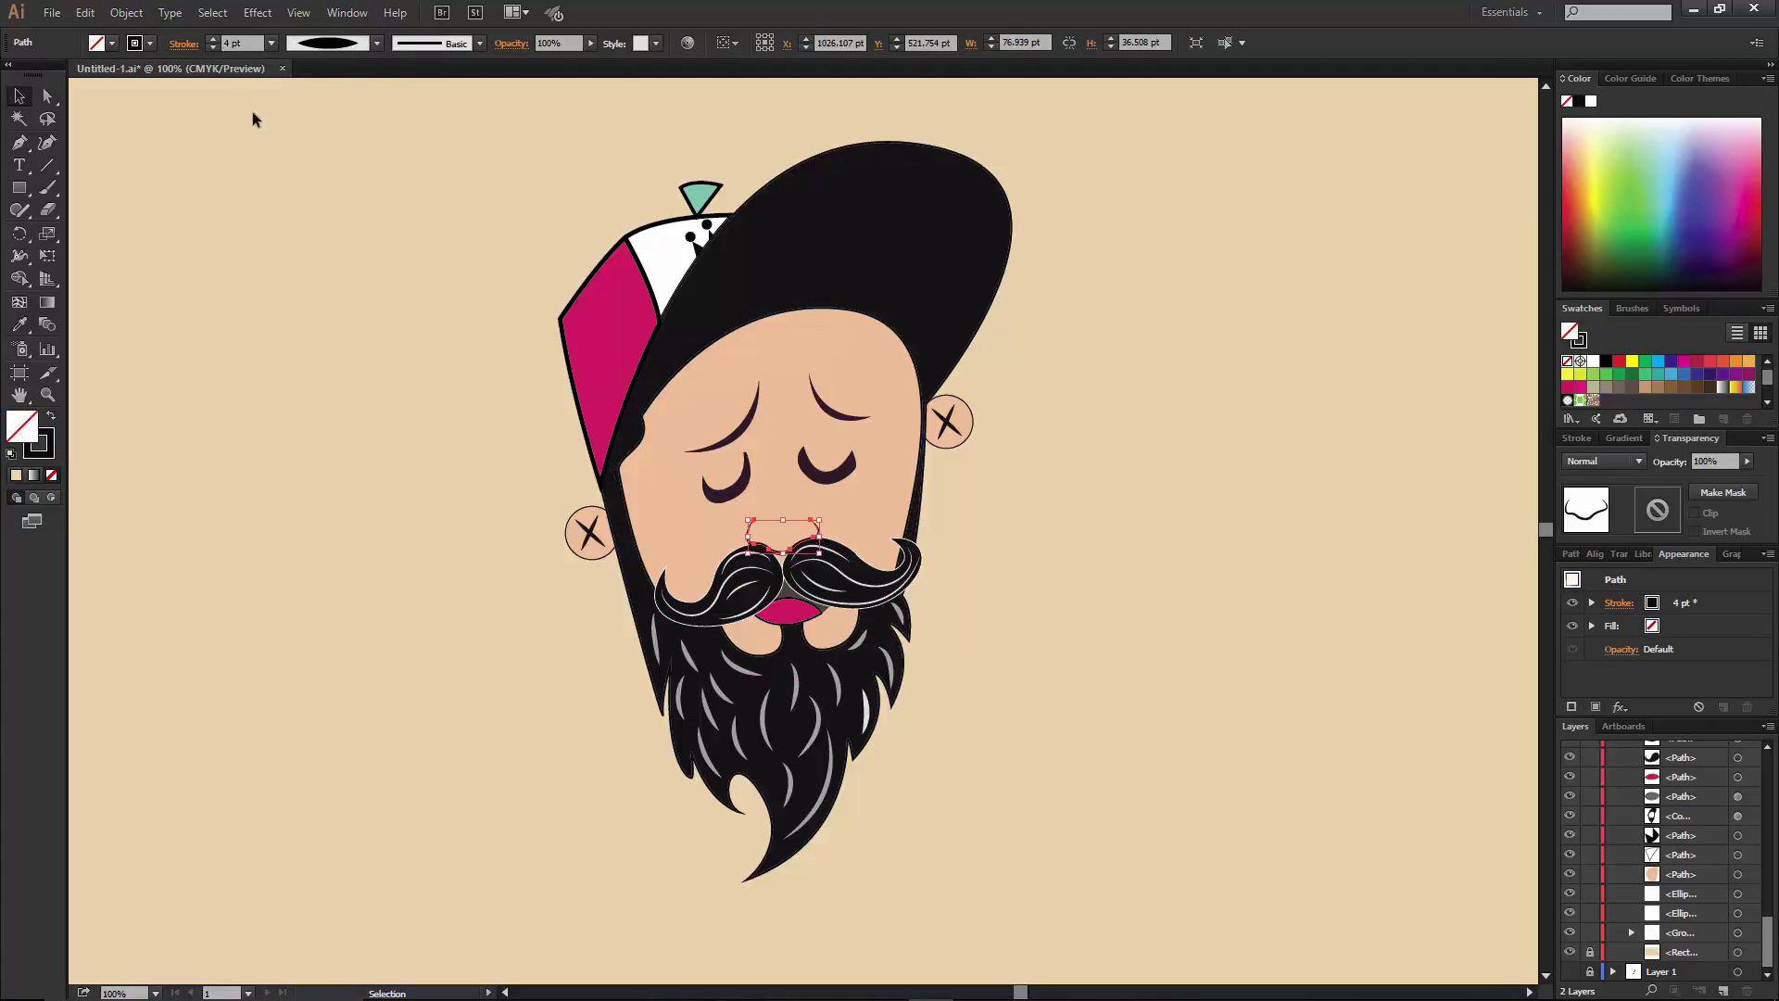
{"action": "left_click", "coordinate": [345, 258]}
{"action": "key", "text": "ctrl+z"}
Eyedrop the eye's dark stroke onto the nose outline.
{"action": "key", "text": "i"}
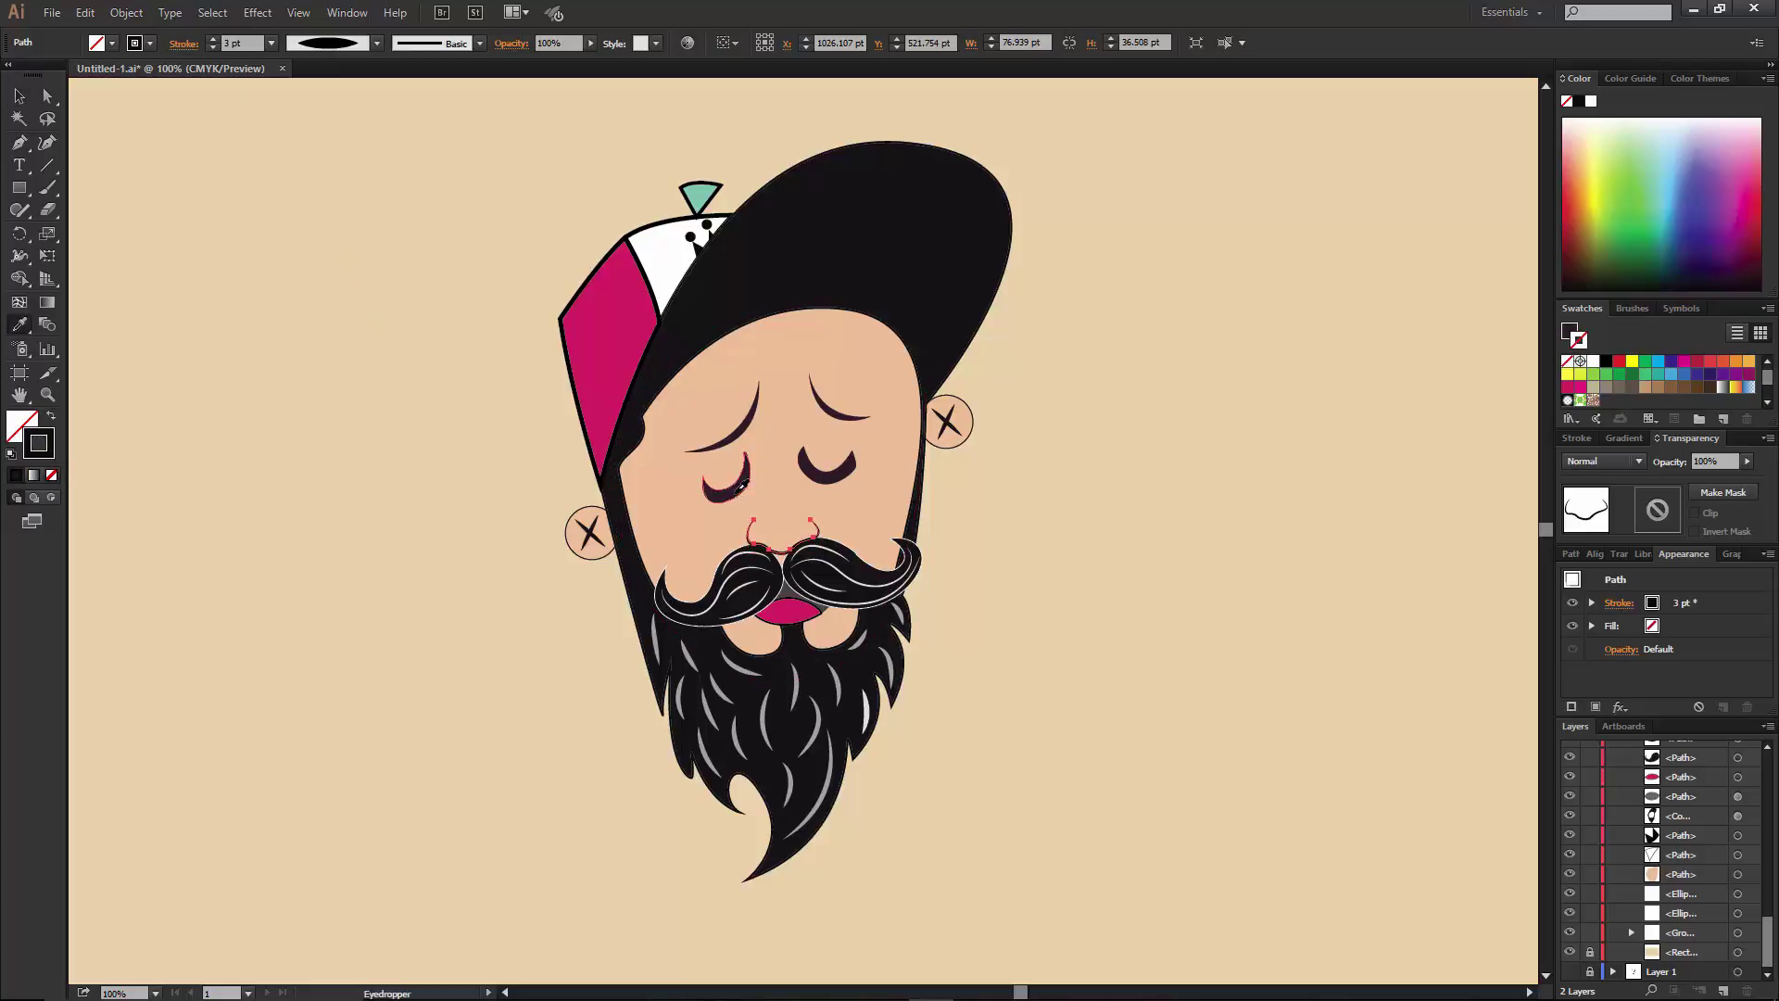
{"action": "left_click", "coordinate": [728, 487]}
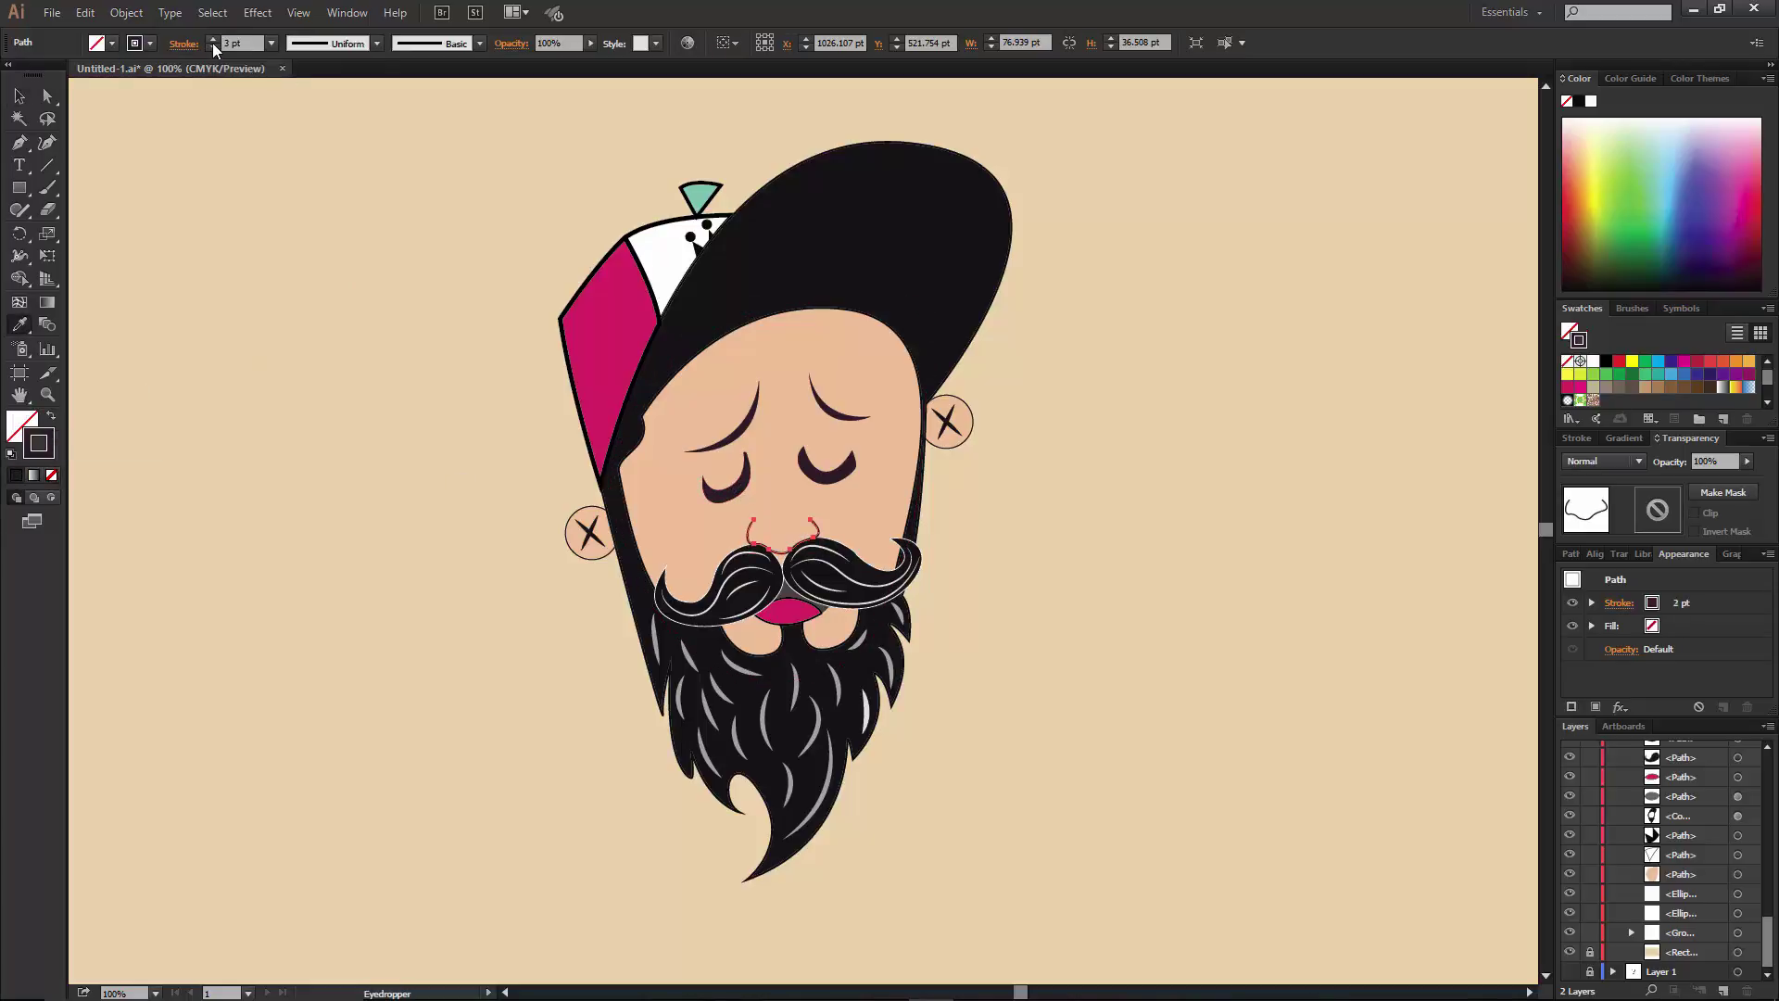
{"action": "key", "text": "v"}
{"action": "left_click", "coordinate": [282, 398]}
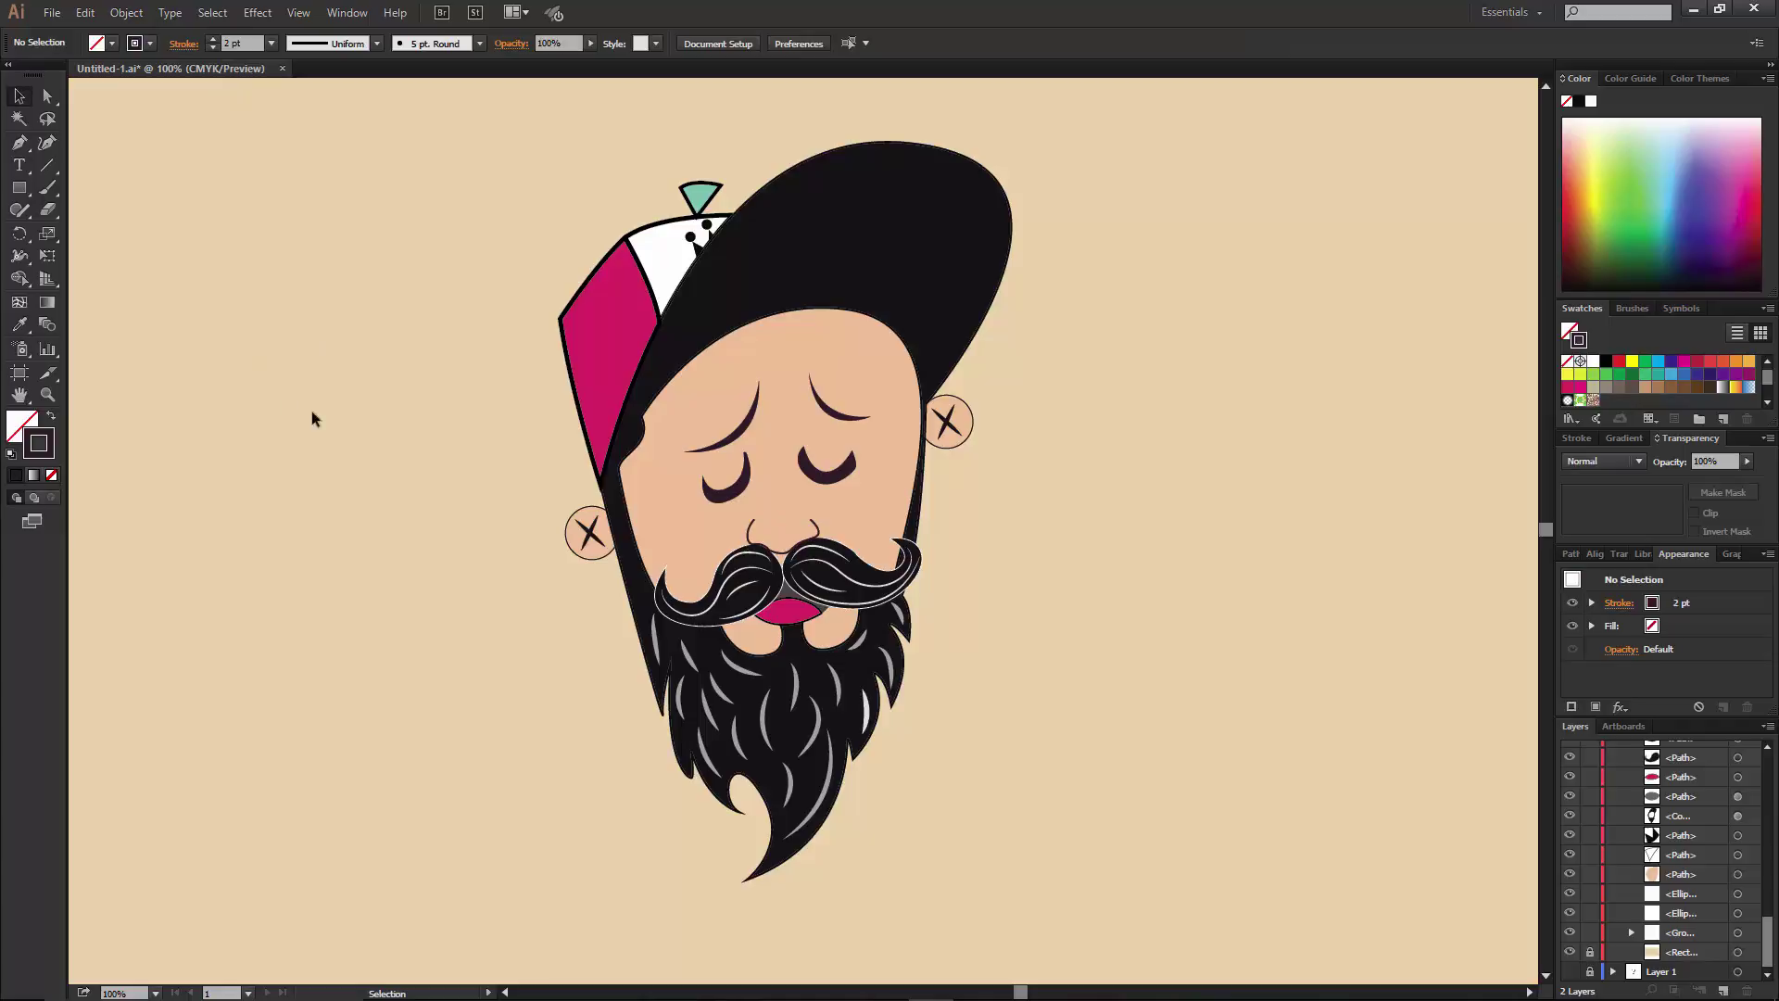
Reapply the elliptical width profile to the nose stroke and check the result.
{"action": "left_click", "coordinate": [783, 536]}
{"action": "left_click", "coordinate": [479, 43]}
{"action": "left_click", "coordinate": [408, 144]}
{"action": "left_click", "coordinate": [377, 44]}
{"action": "left_click", "coordinate": [329, 109]}
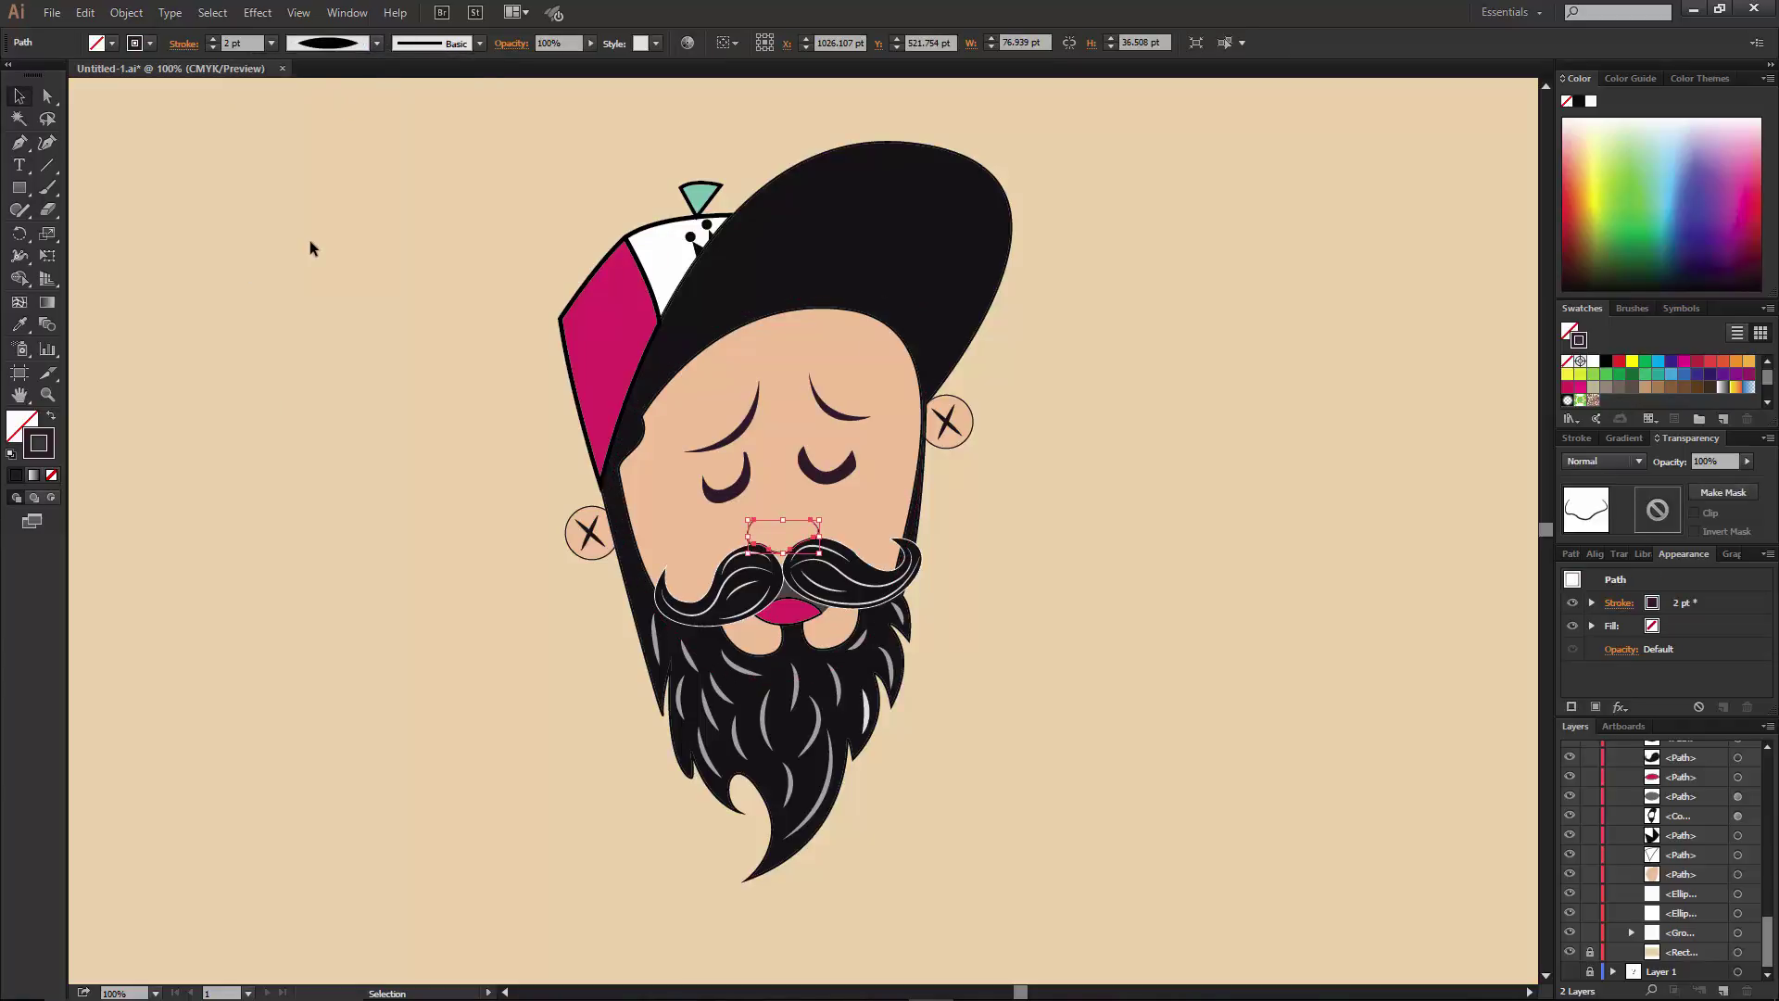
{"action": "left_click", "coordinate": [364, 303]}
{"action": "left_click", "coordinate": [781, 545]}
{"action": "left_click", "coordinate": [1248, 753]}
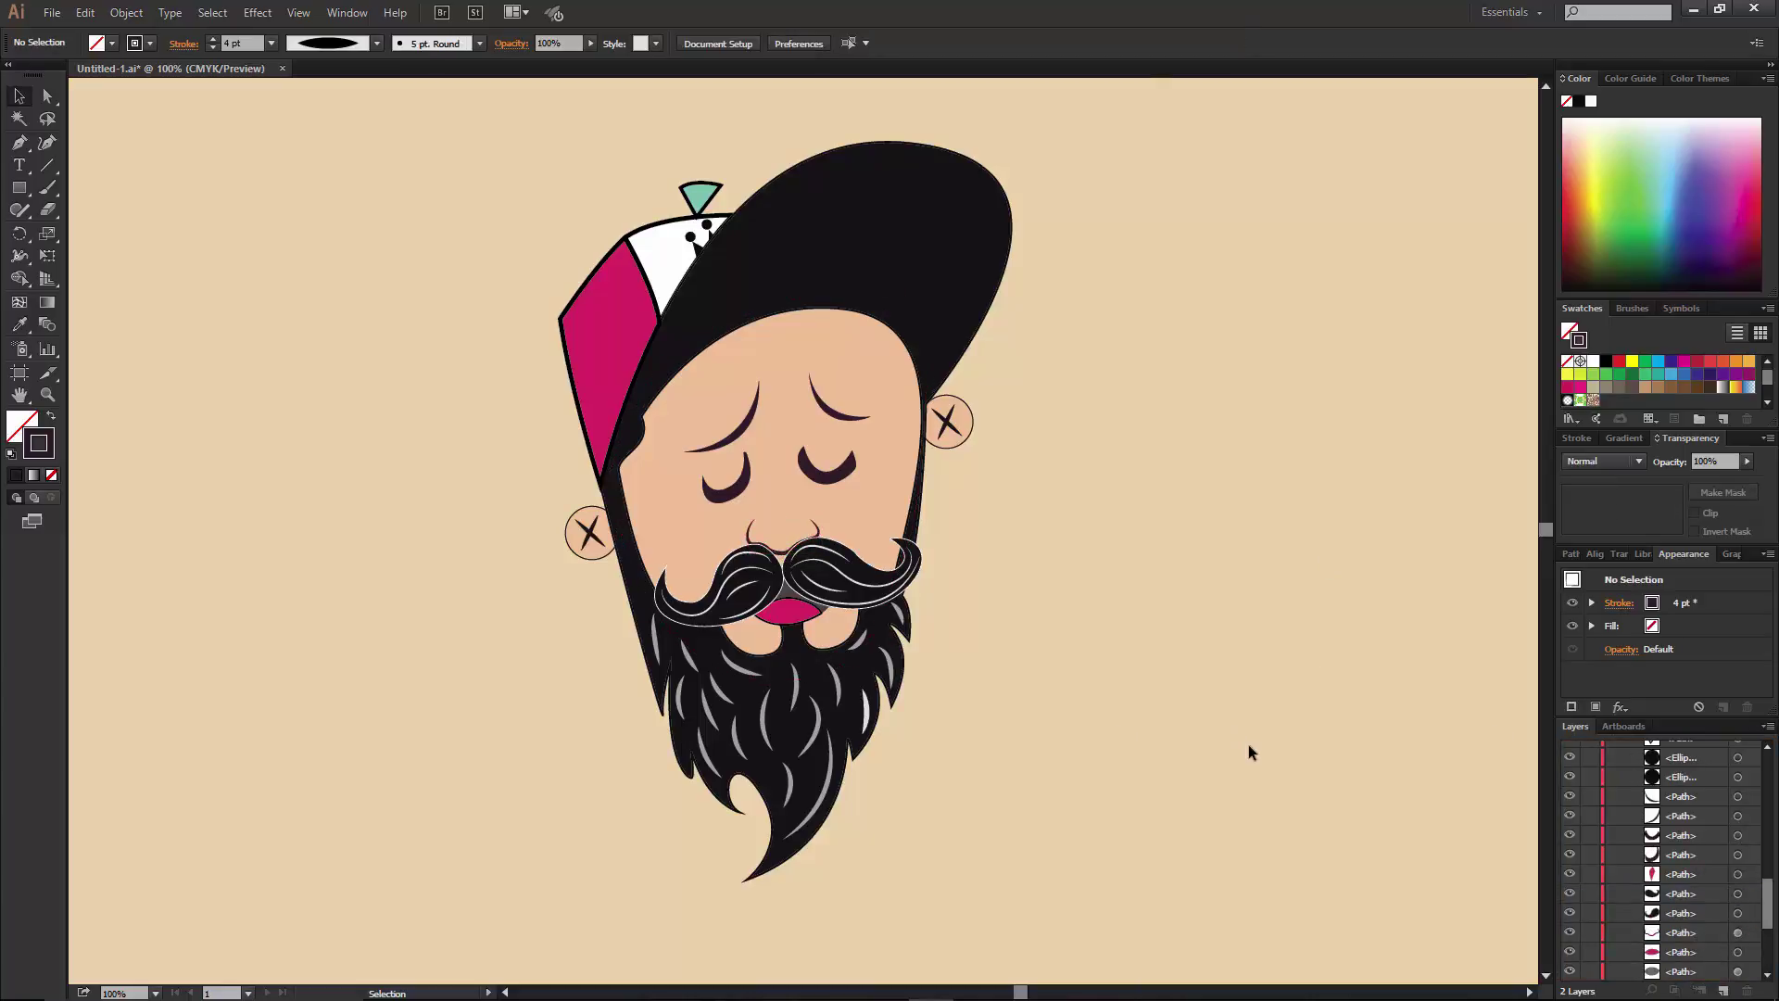
Zoom in and reshape the right closed-eye crescent's anchors and curve handles.
{"action": "left_click", "coordinate": [829, 479]}
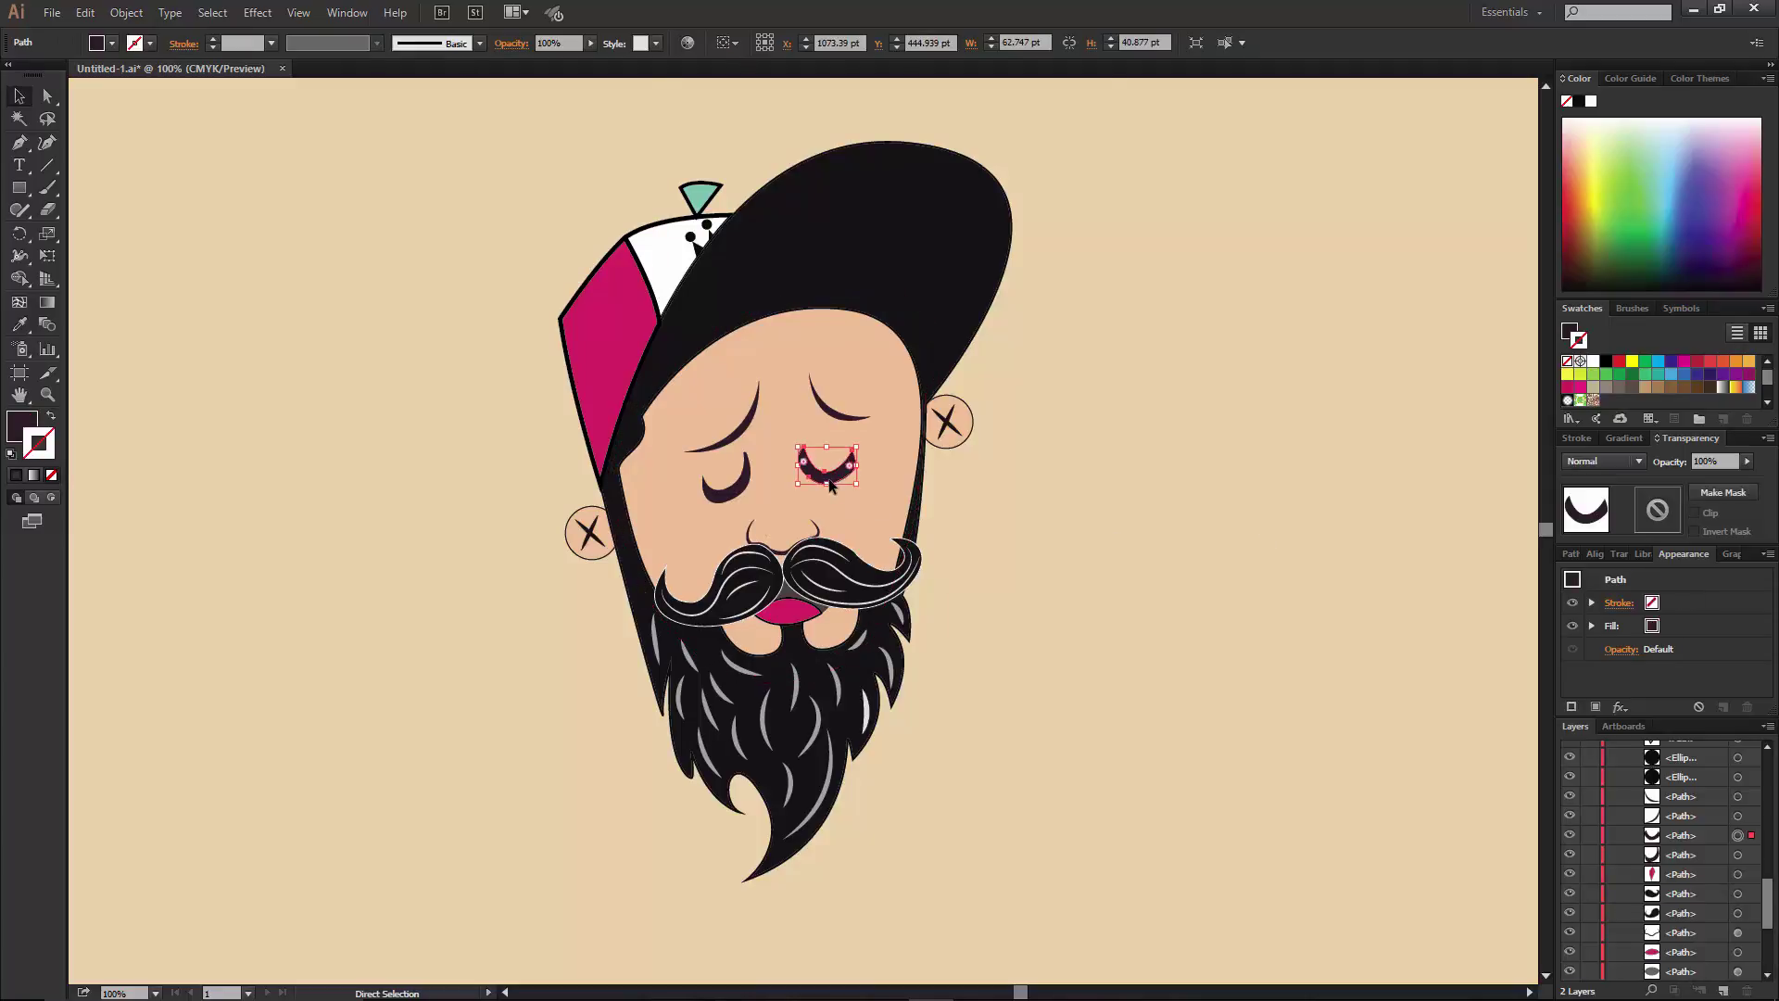
{"action": "key", "text": "ctrl+plus"}
{"action": "key", "text": "ctrl+plus"}
{"action": "key", "text": "ctrl+plus"}
{"action": "key", "text": "ctrl+plus"}
{"action": "scroll", "coordinate": [945, 491], "scroll_direction": "up", "scroll_amount": 5}
{"action": "key", "text": "a"}
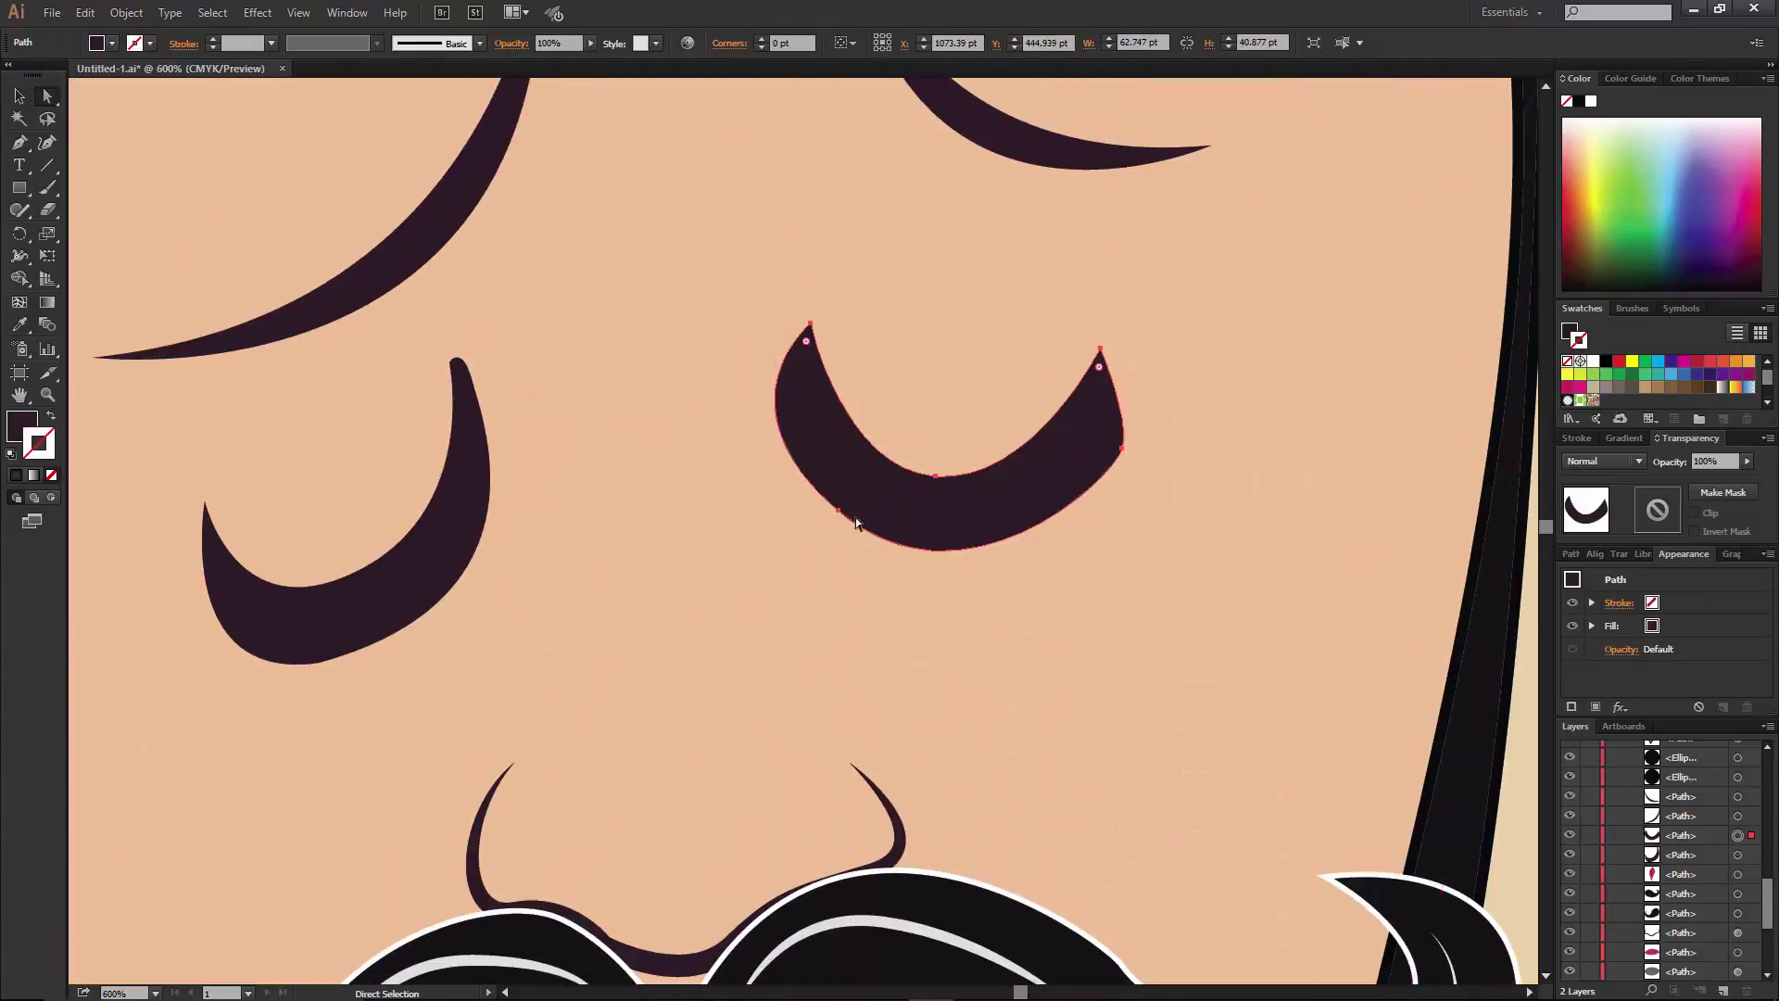
{"action": "left_click_drag", "start_coordinate": [839, 517], "coordinate": [839, 512]}
{"action": "left_click_drag", "start_coordinate": [960, 626], "coordinate": [930, 598]}
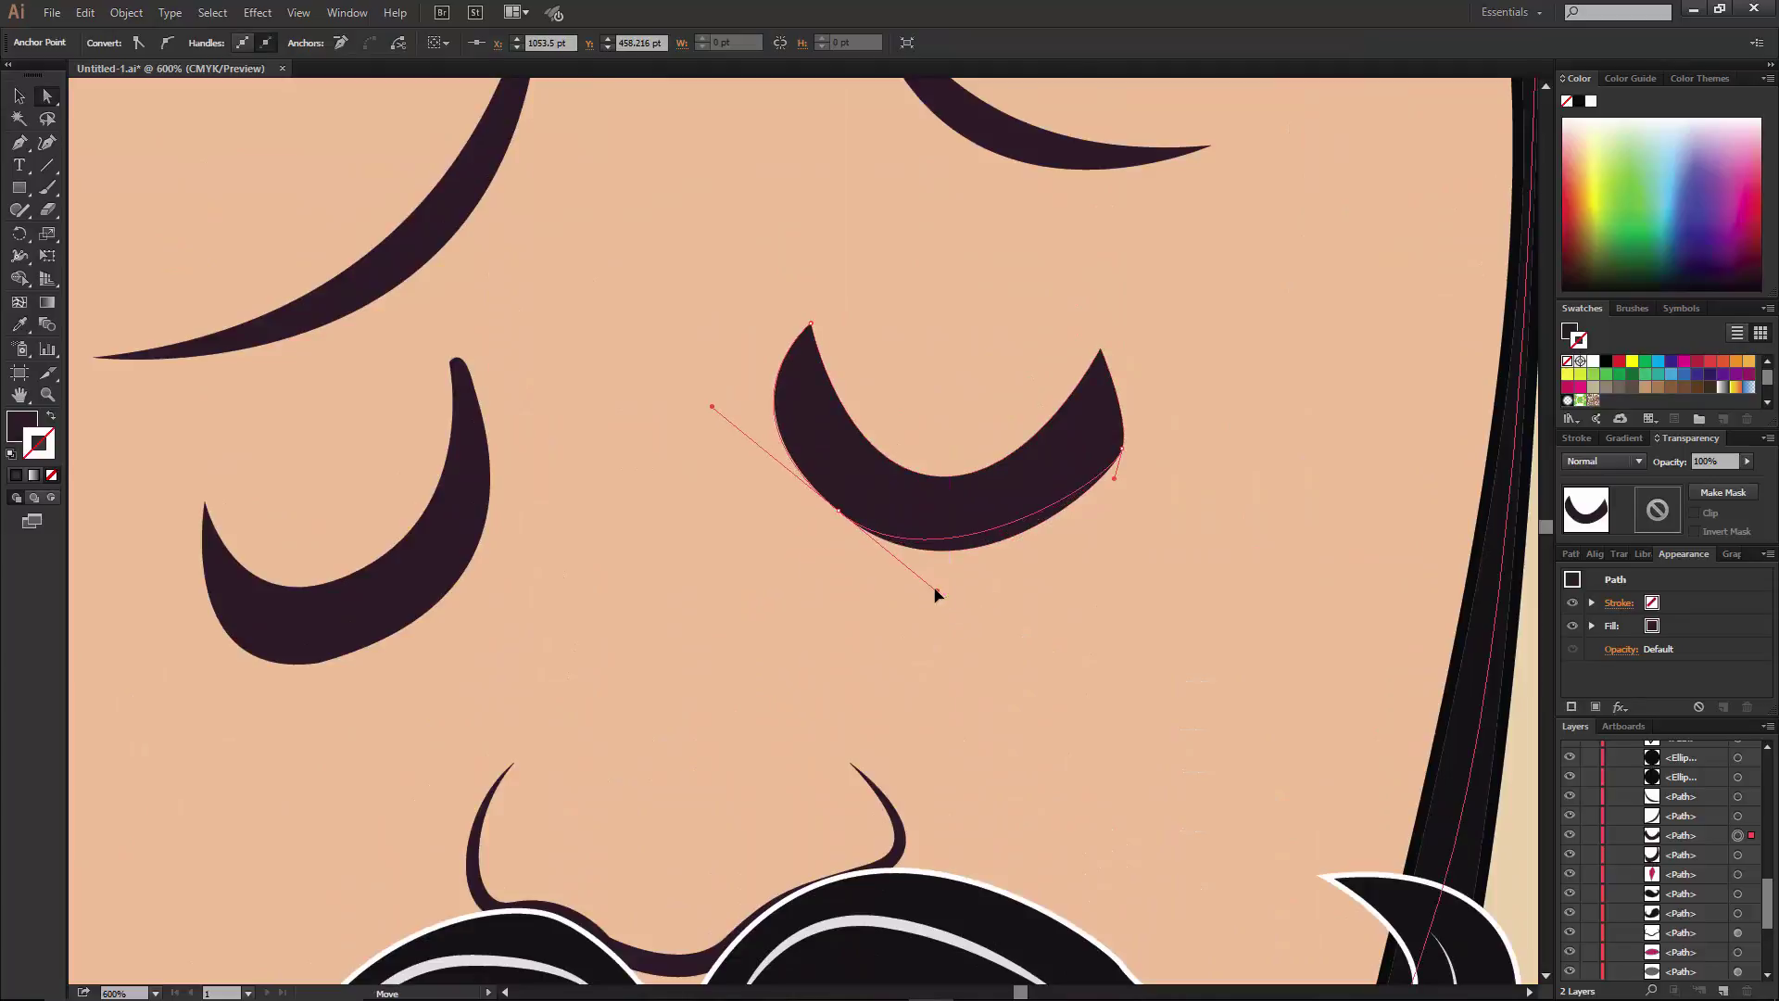
{"action": "left_click_drag", "start_coordinate": [716, 410], "coordinate": [737, 428]}
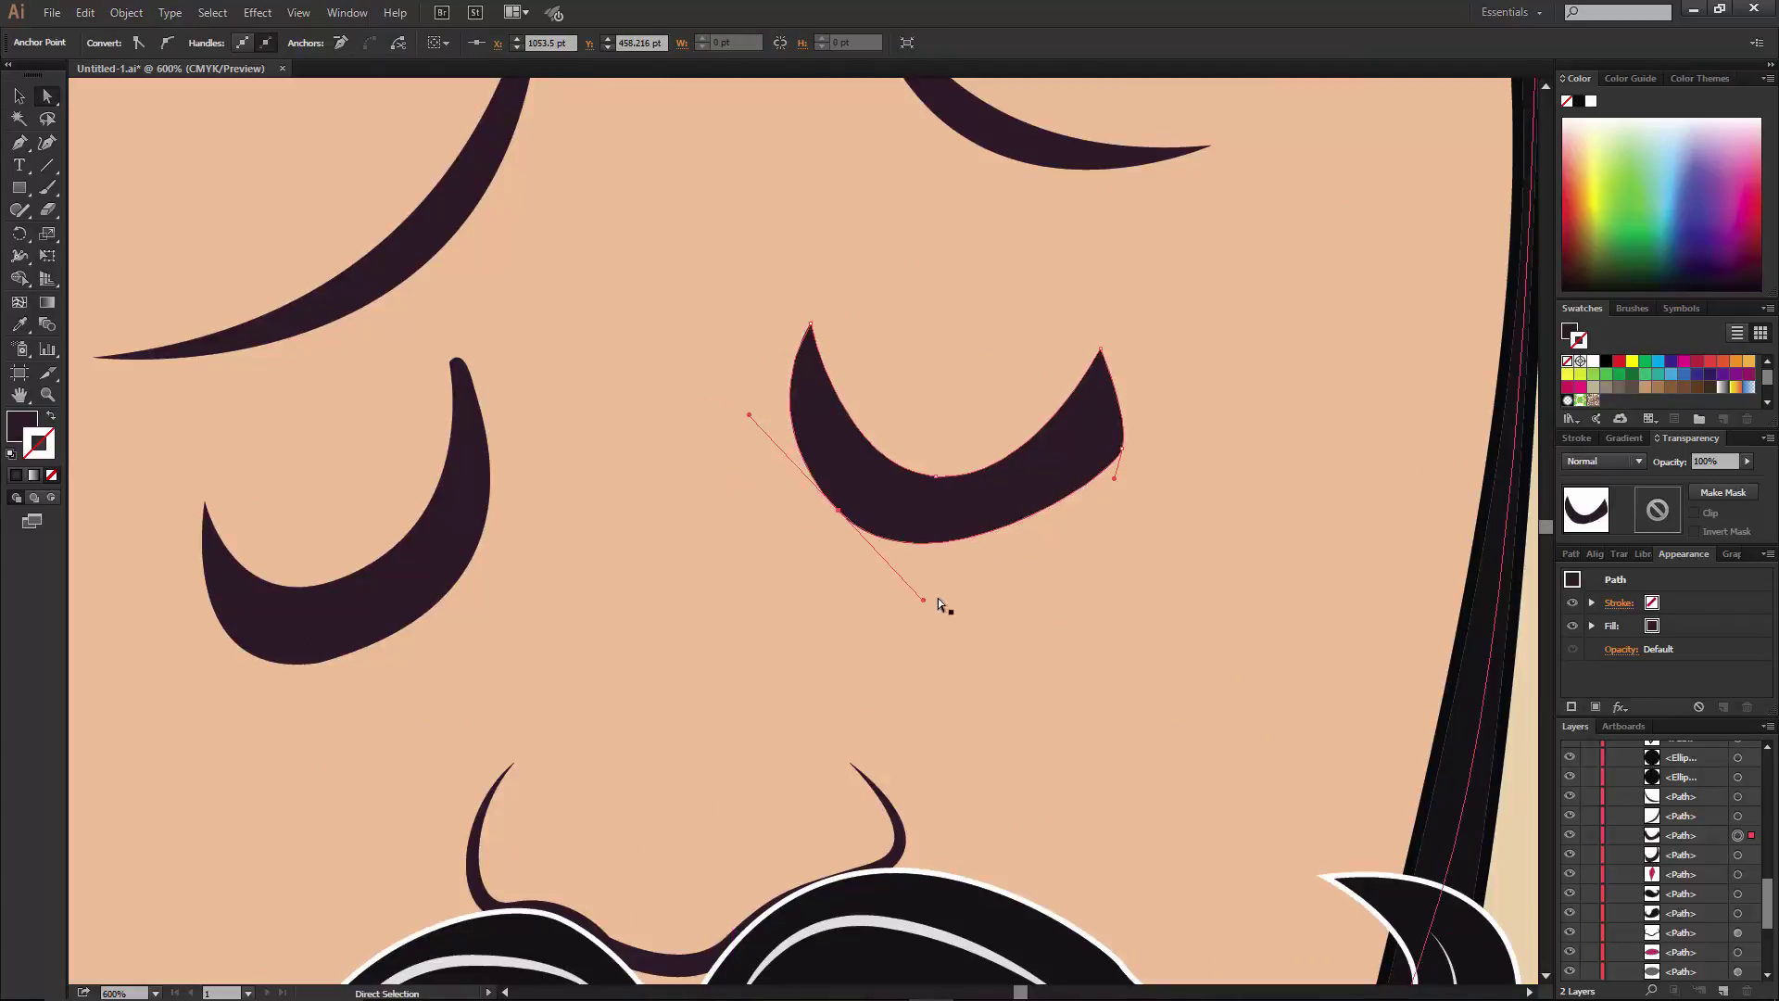
{"action": "left_click_drag", "start_coordinate": [938, 598], "coordinate": [946, 585]}
{"action": "left_click_drag", "start_coordinate": [1121, 473], "coordinate": [1107, 520]}
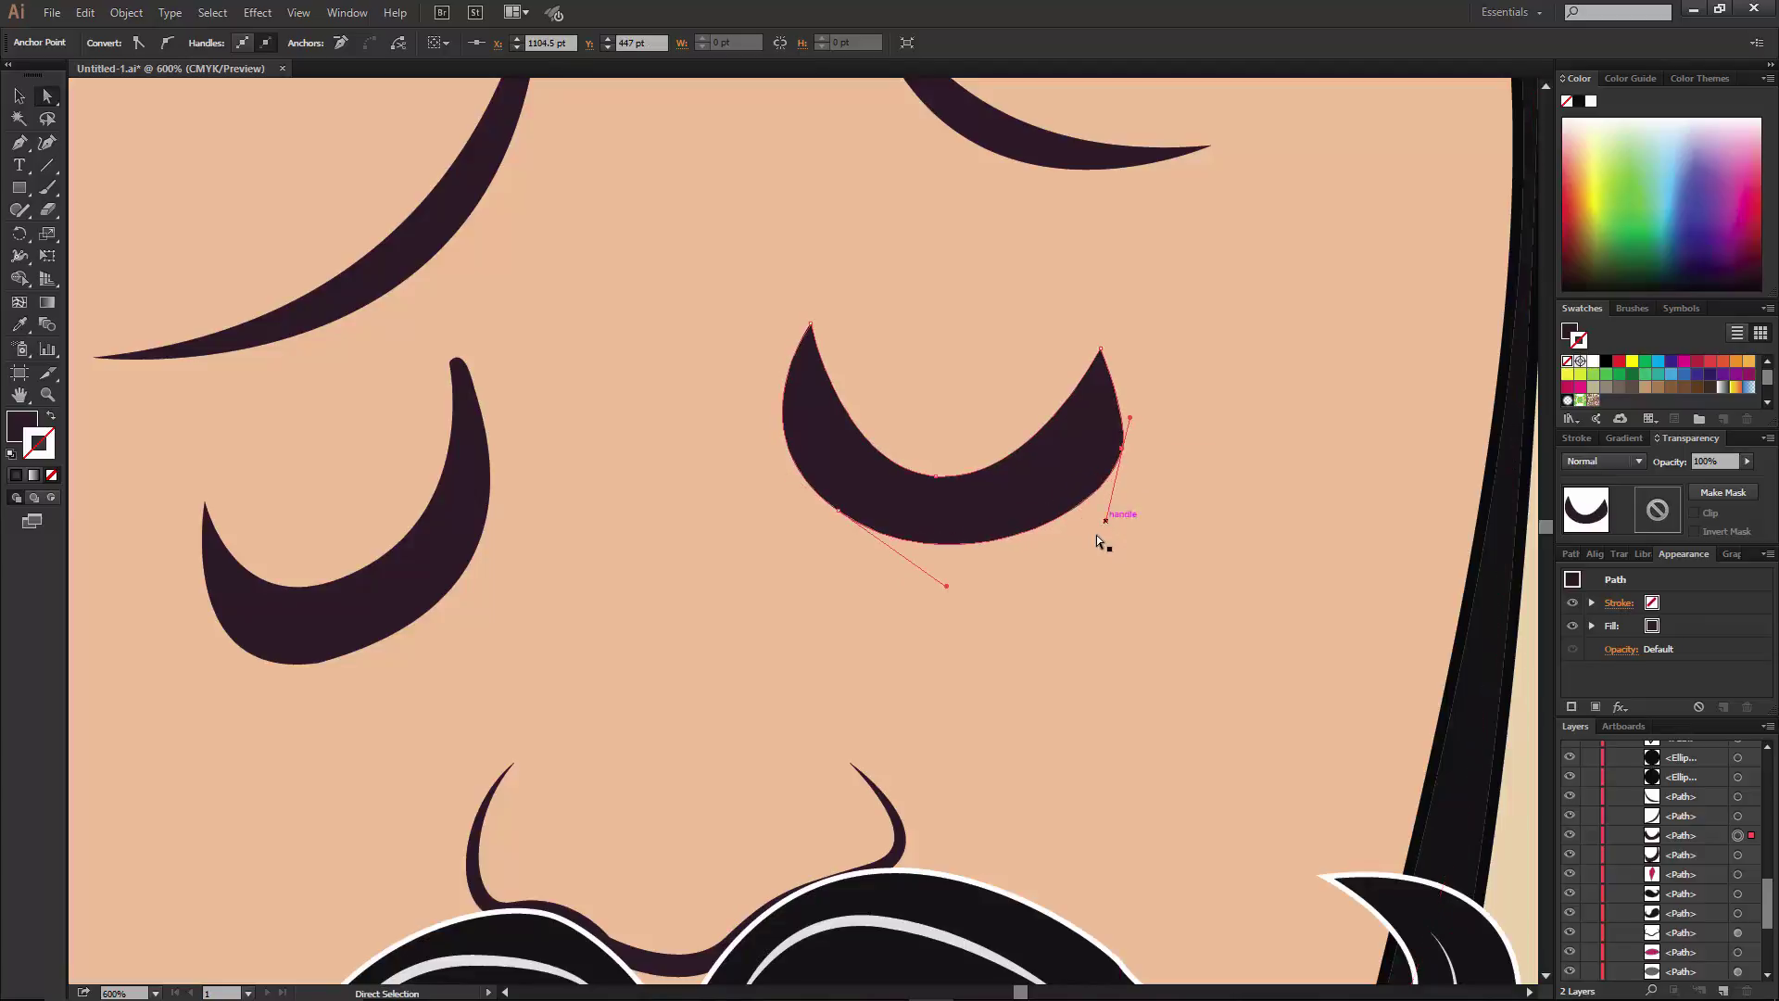
{"action": "left_click_drag", "start_coordinate": [1119, 451], "coordinate": [1100, 454]}
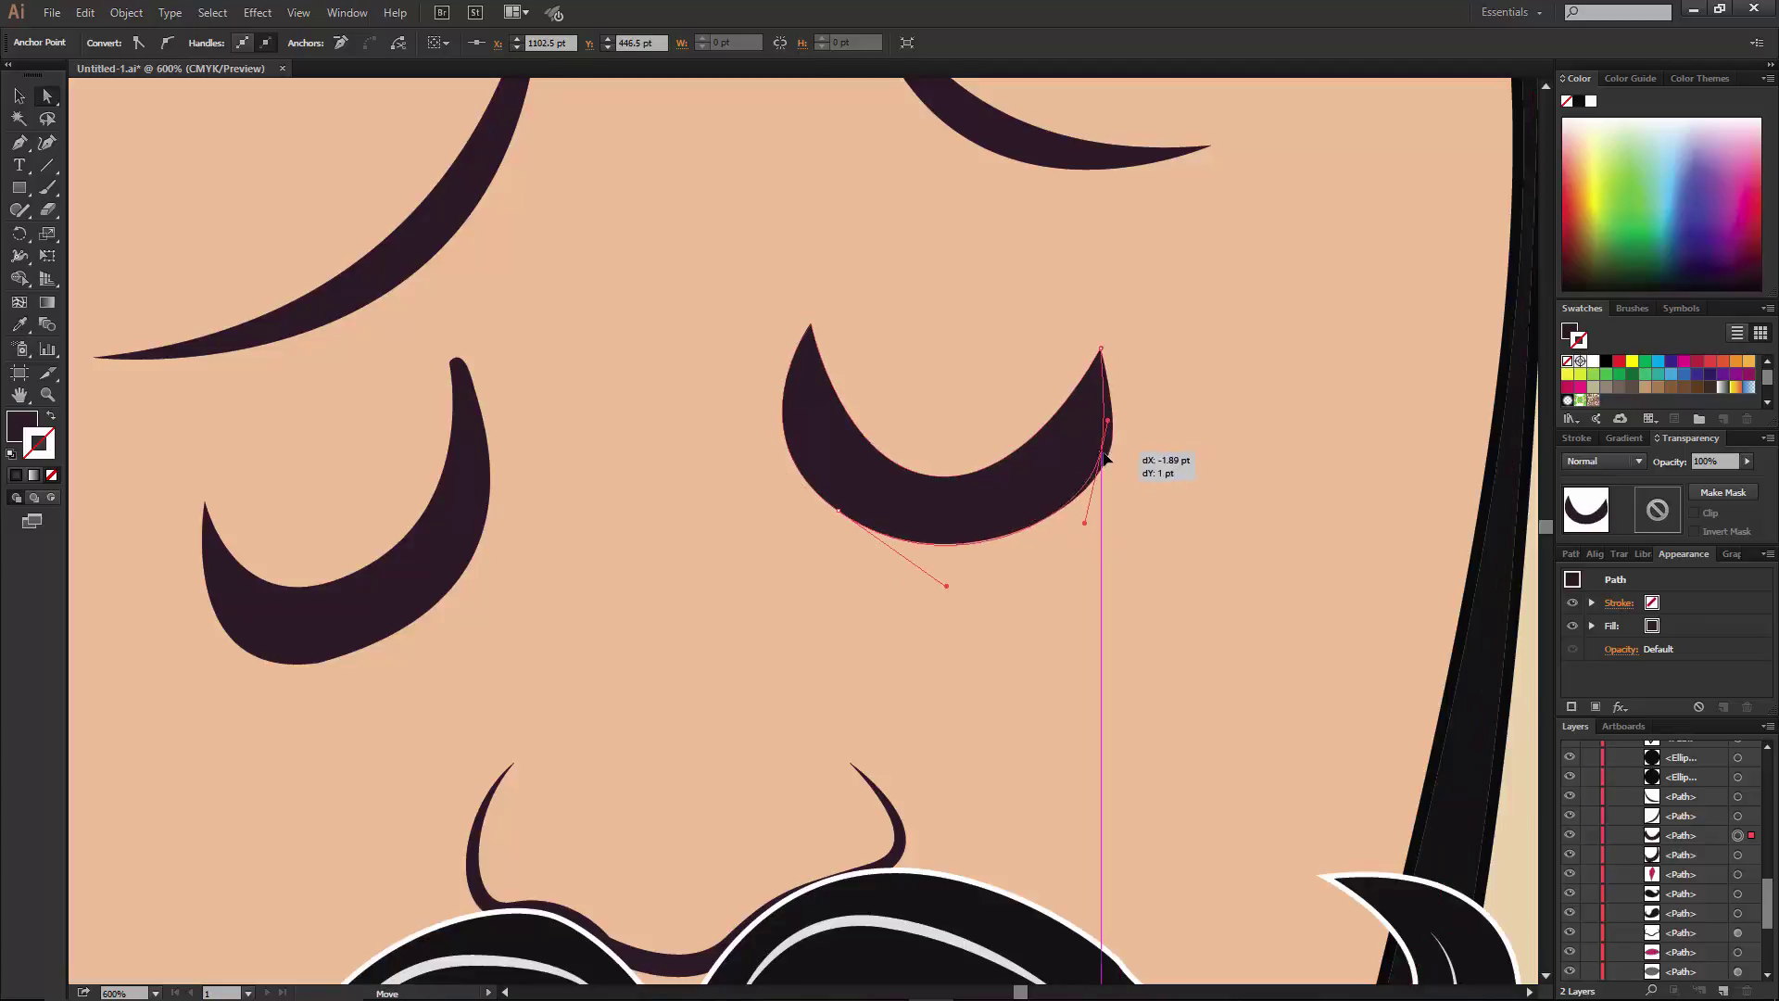
{"action": "left_click", "coordinate": [936, 475]}
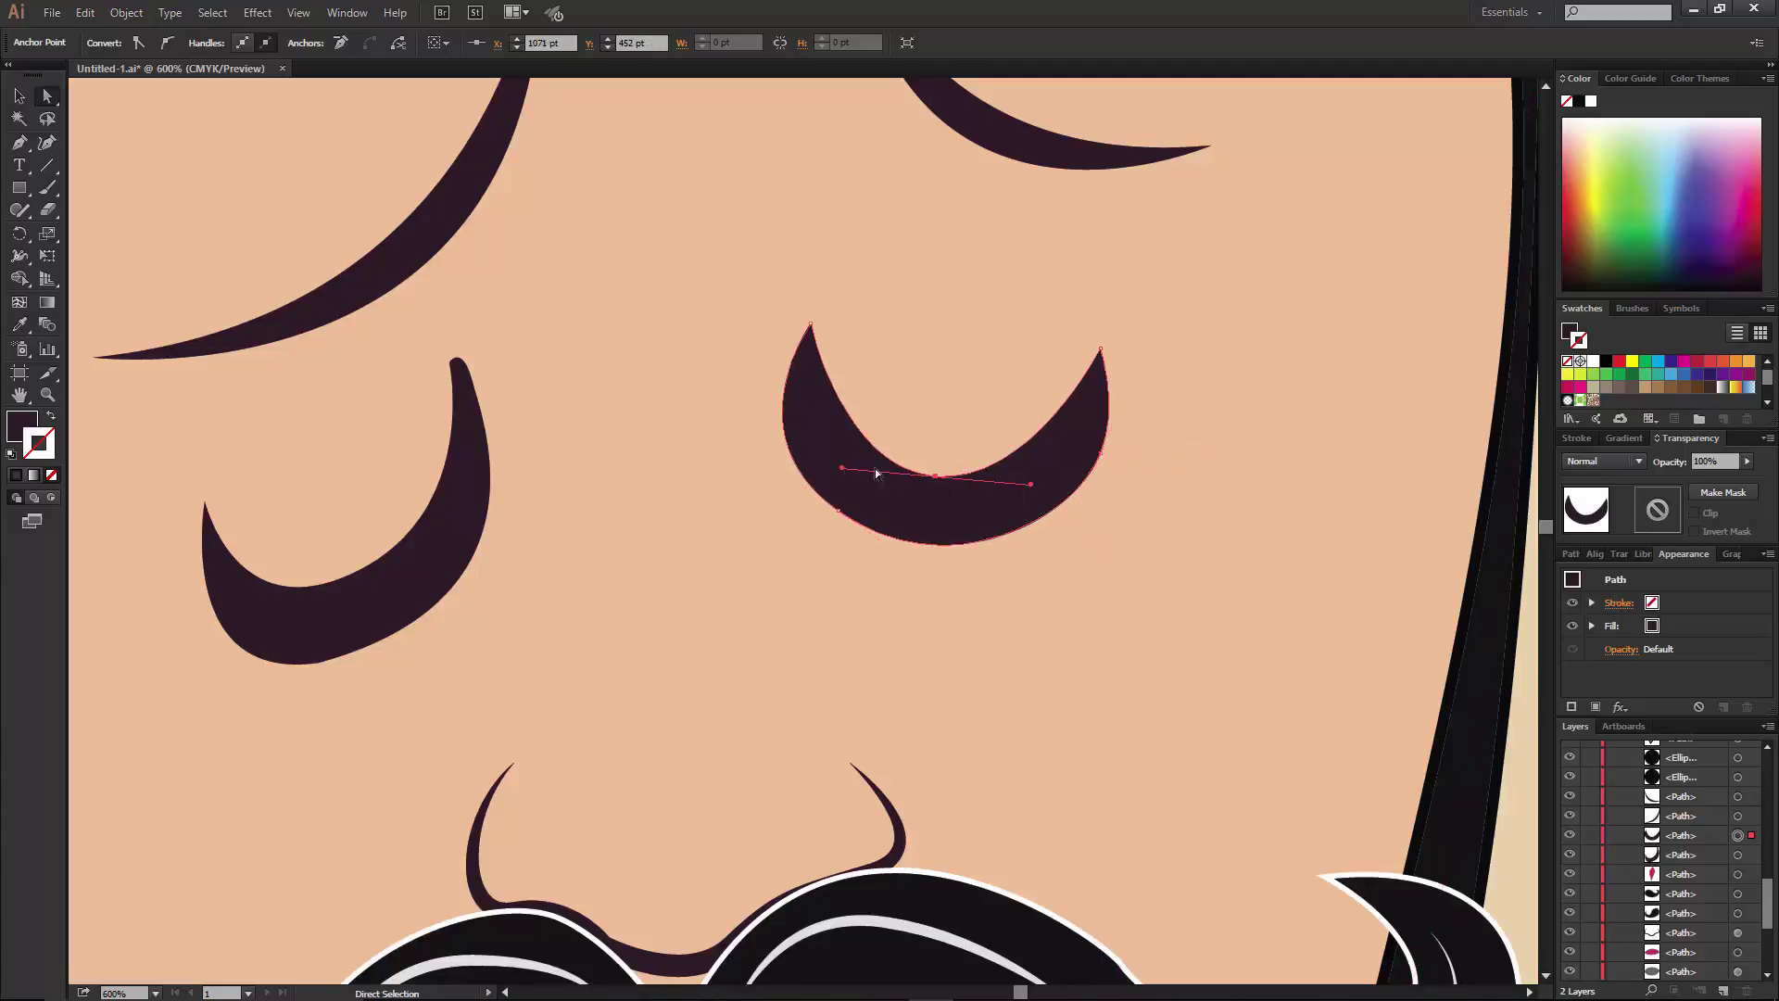
{"action": "scroll", "coordinate": [638, 445], "scroll_direction": "down", "scroll_amount": 2}
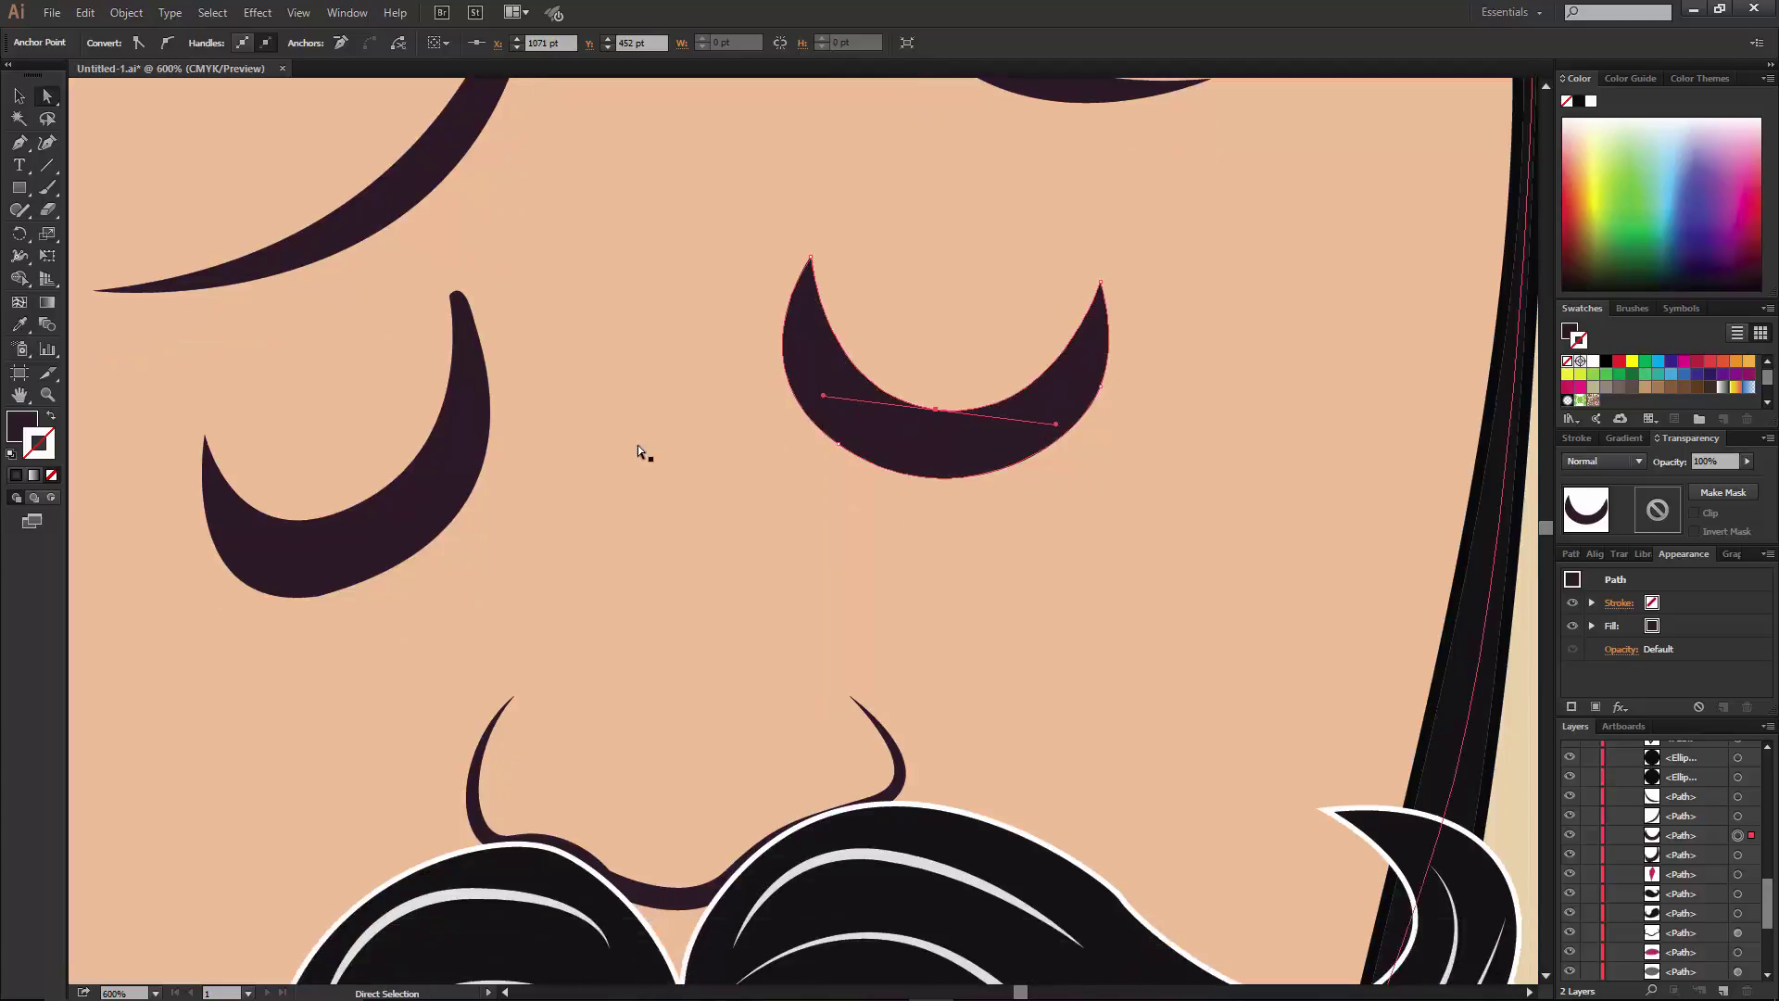
Reshape the left eye crescent into a slimmer curve by moving its anchors and handles.
{"action": "left_click", "coordinate": [421, 463]}
{"action": "left_click", "coordinate": [319, 595]}
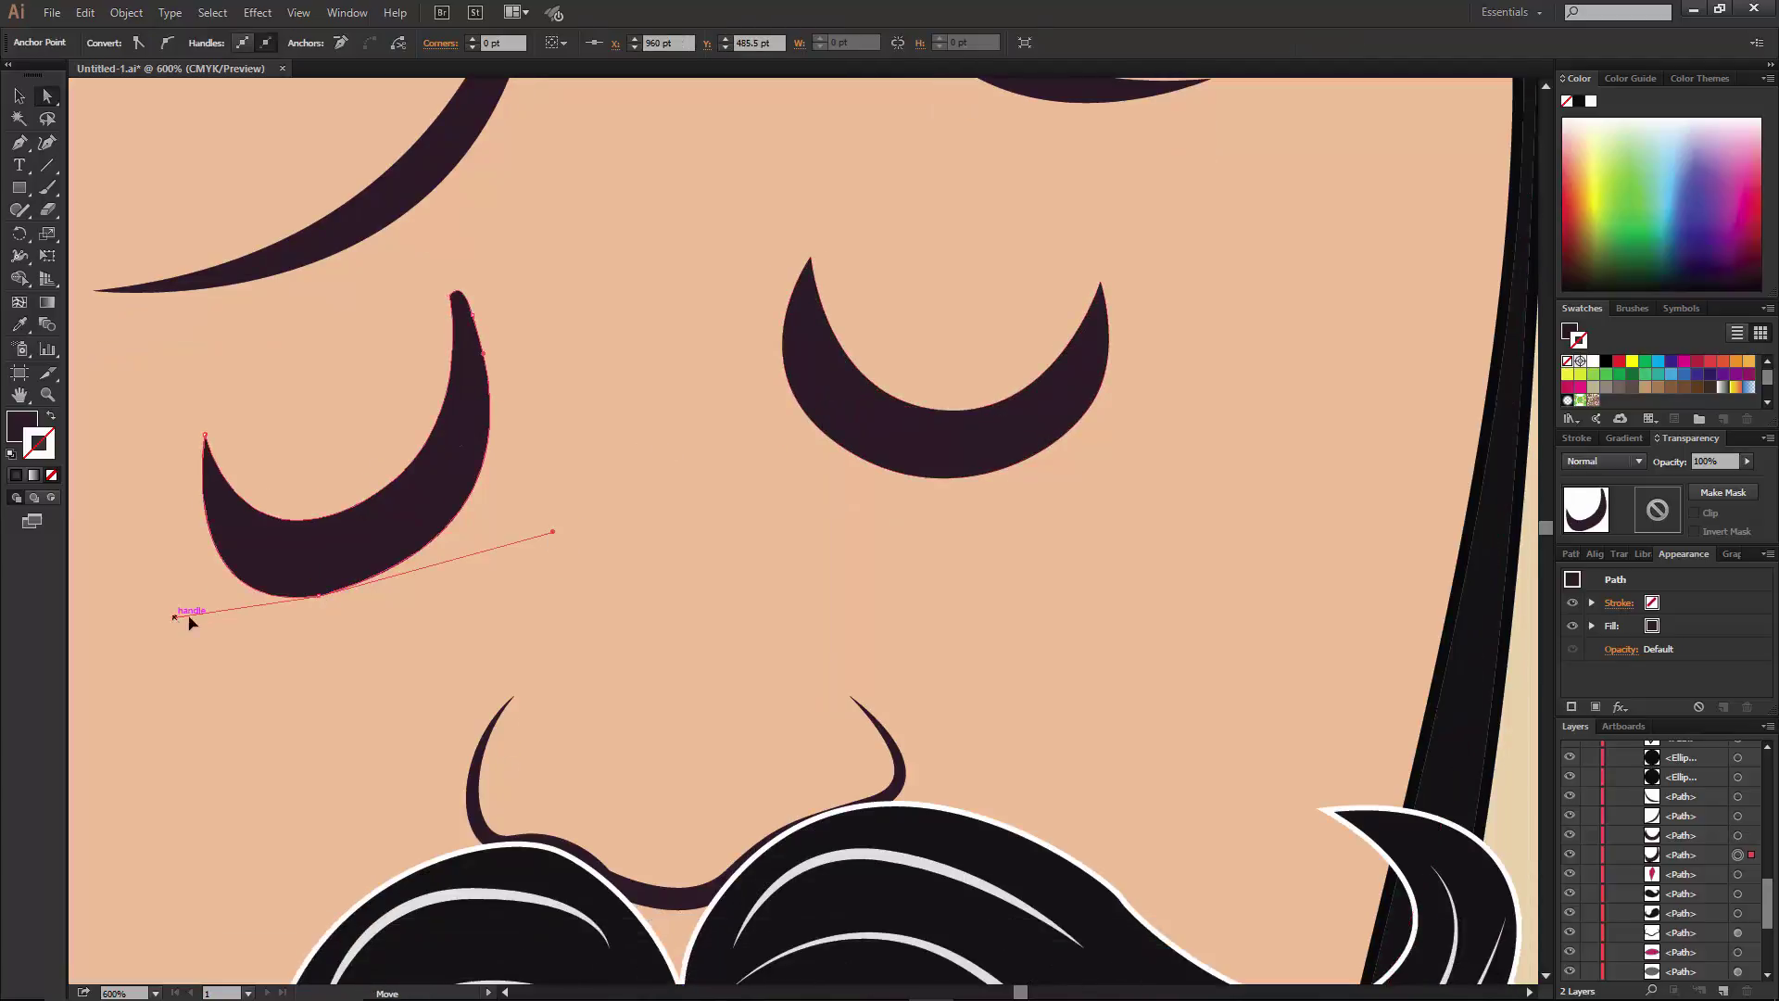
{"action": "left_click_drag", "start_coordinate": [181, 617], "coordinate": [157, 625]}
{"action": "left_click_drag", "start_coordinate": [319, 598], "coordinate": [358, 583]}
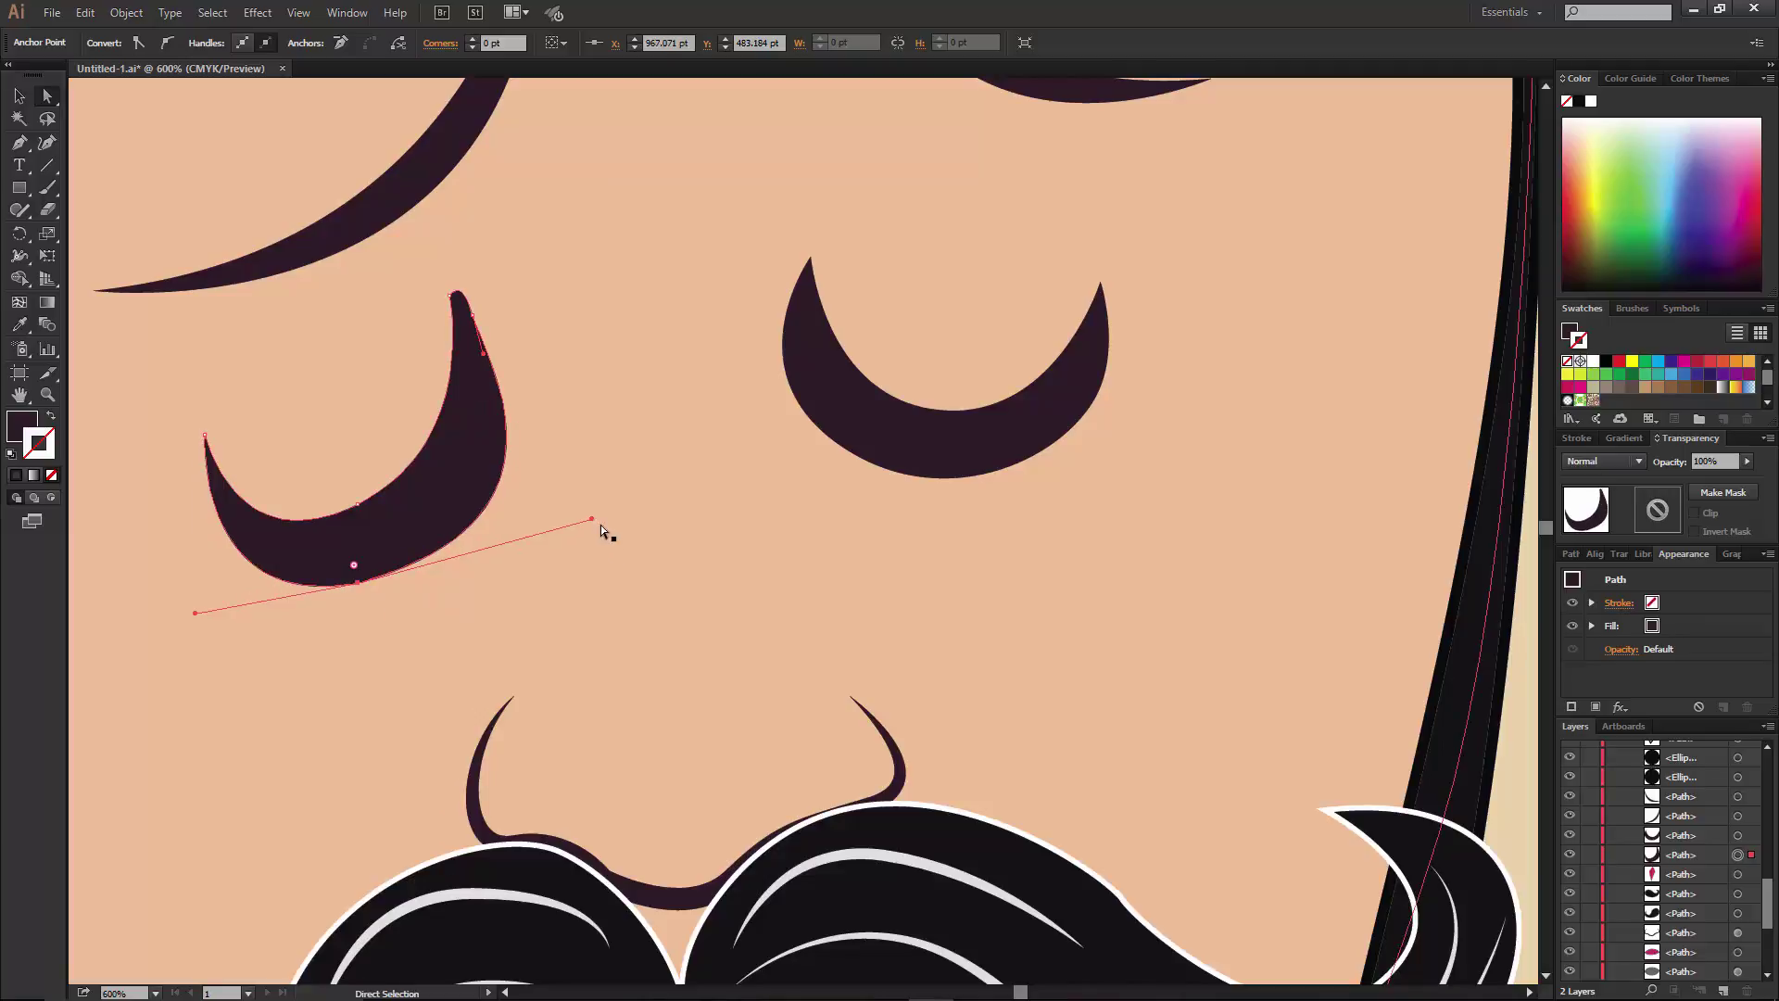
{"action": "left_click_drag", "start_coordinate": [593, 518], "coordinate": [509, 542]}
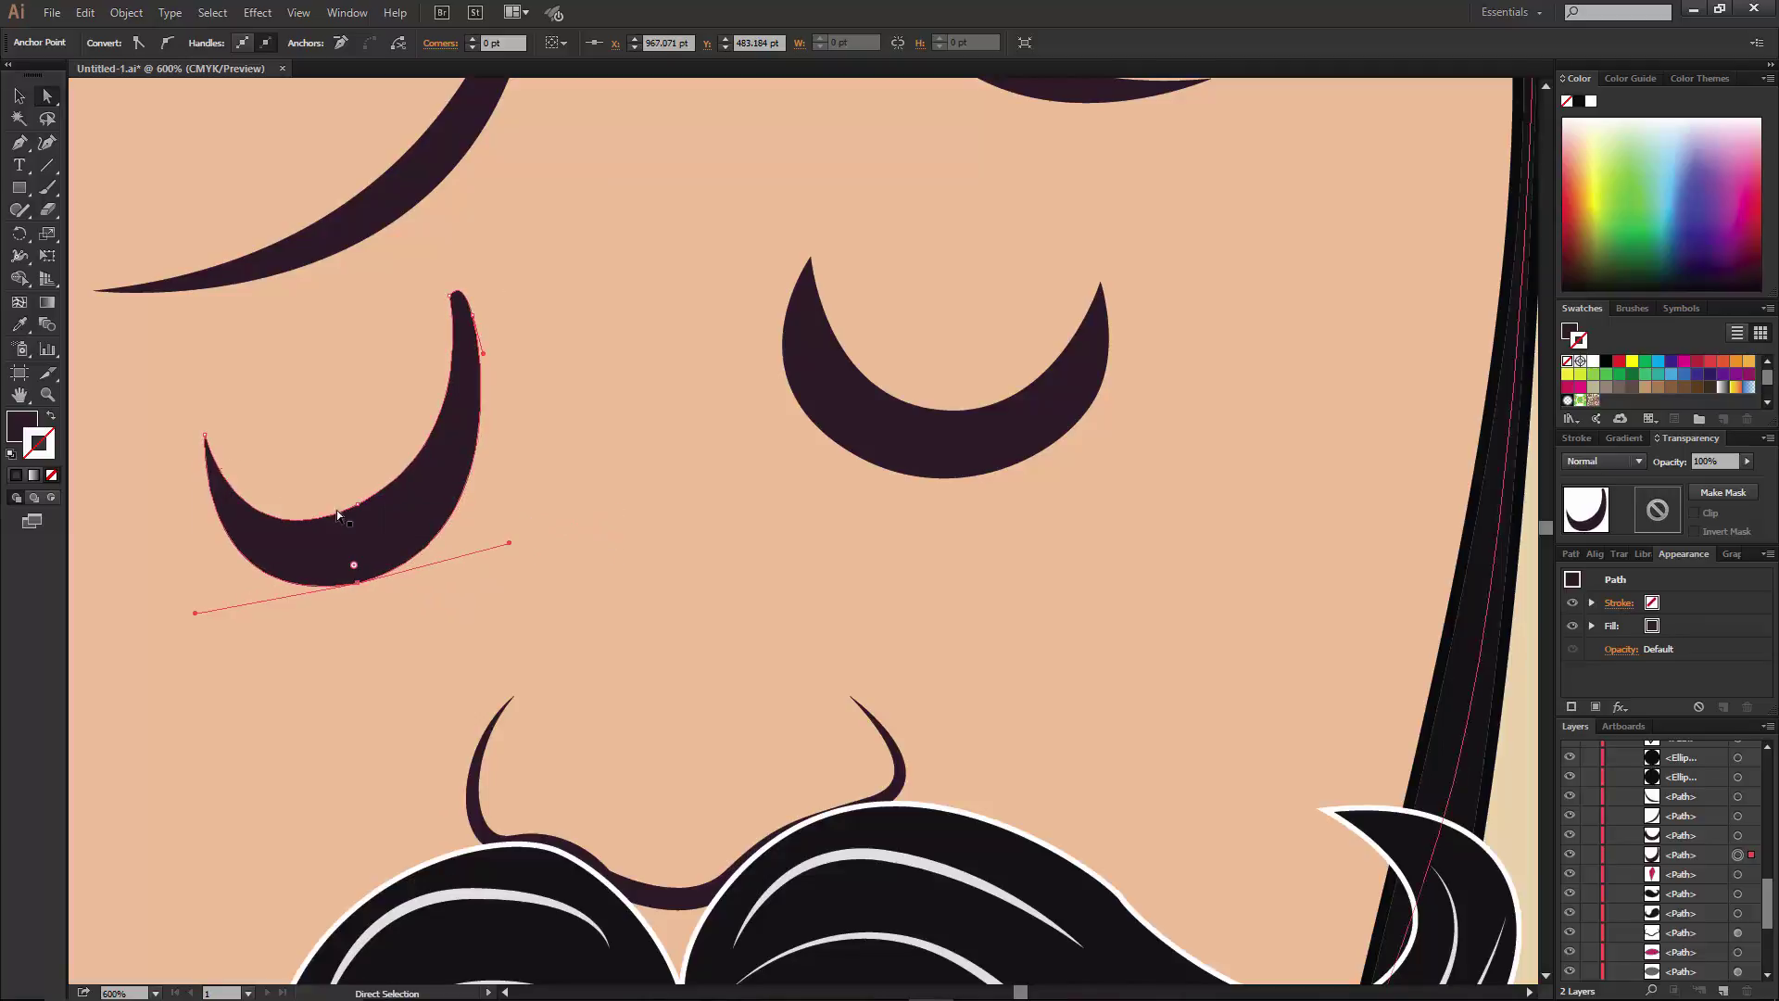
{"action": "left_click", "coordinate": [555, 536]}
Nudge the right eye crescent slightly to the right.
{"action": "scroll", "coordinate": [418, 488], "scroll_direction": "up", "scroll_amount": 3}
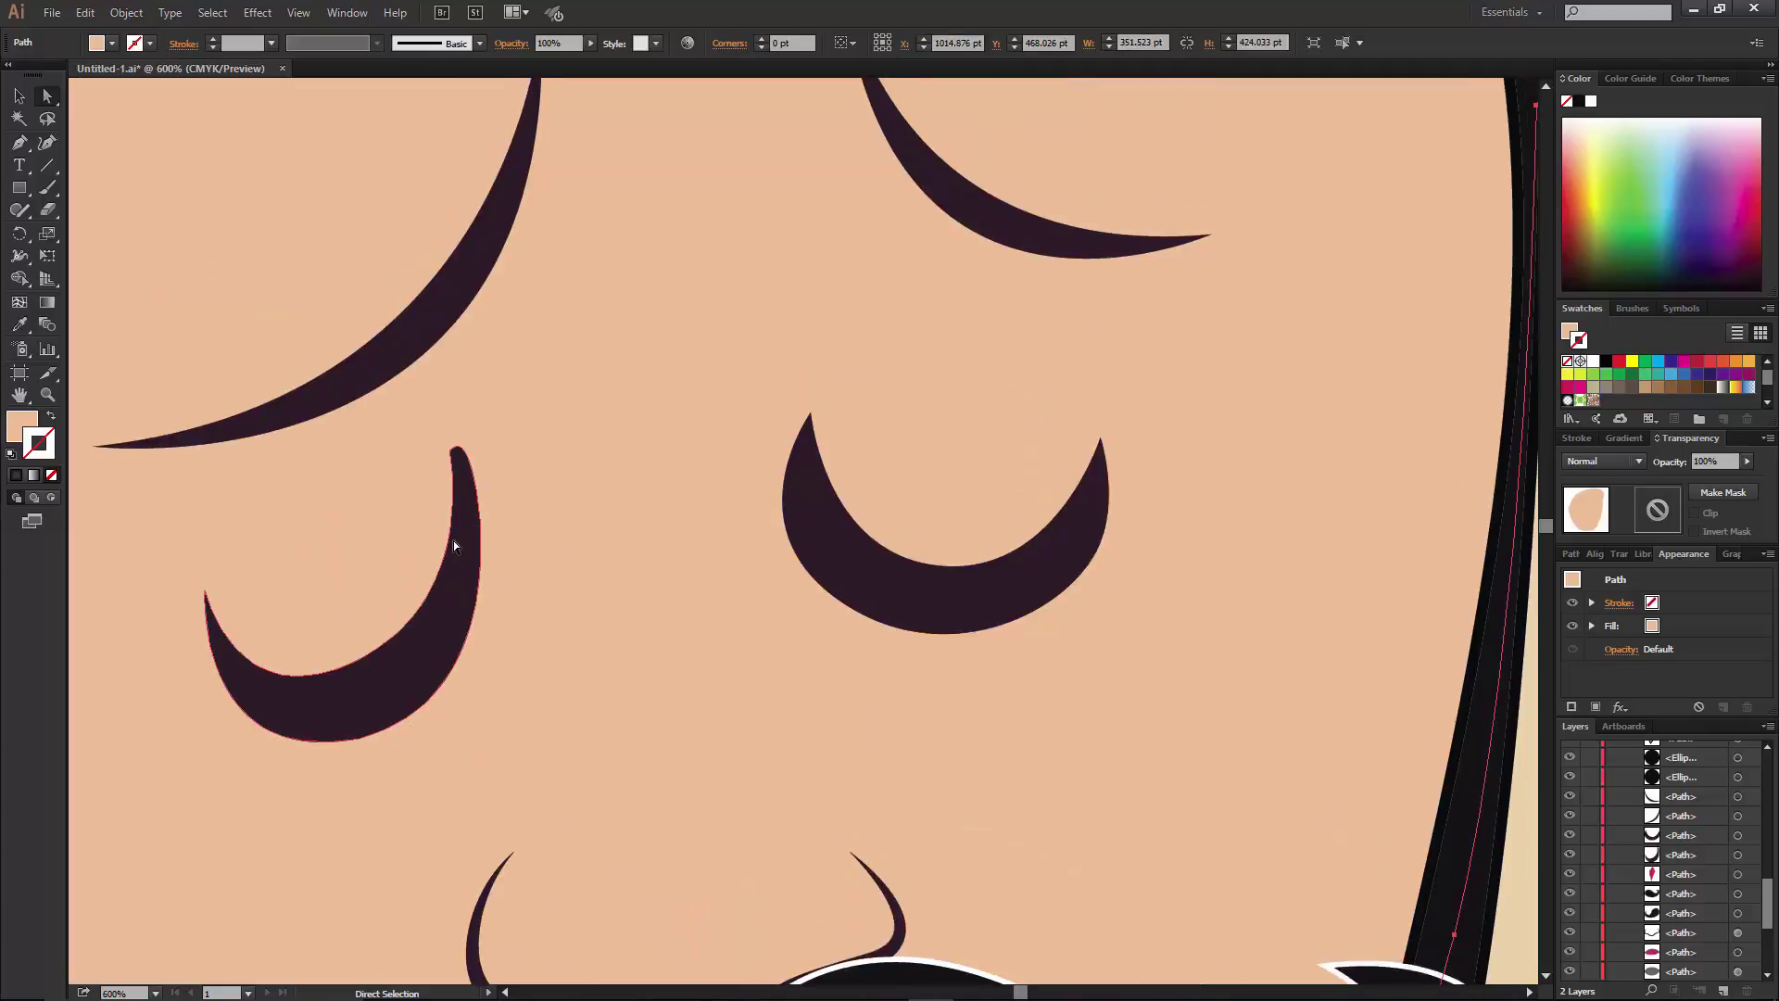
{"action": "scroll", "coordinate": [454, 541], "scroll_direction": "up", "scroll_amount": 2}
{"action": "scroll", "coordinate": [310, 584], "scroll_direction": "down", "scroll_amount": 2}
{"action": "left_click", "coordinate": [862, 582]}
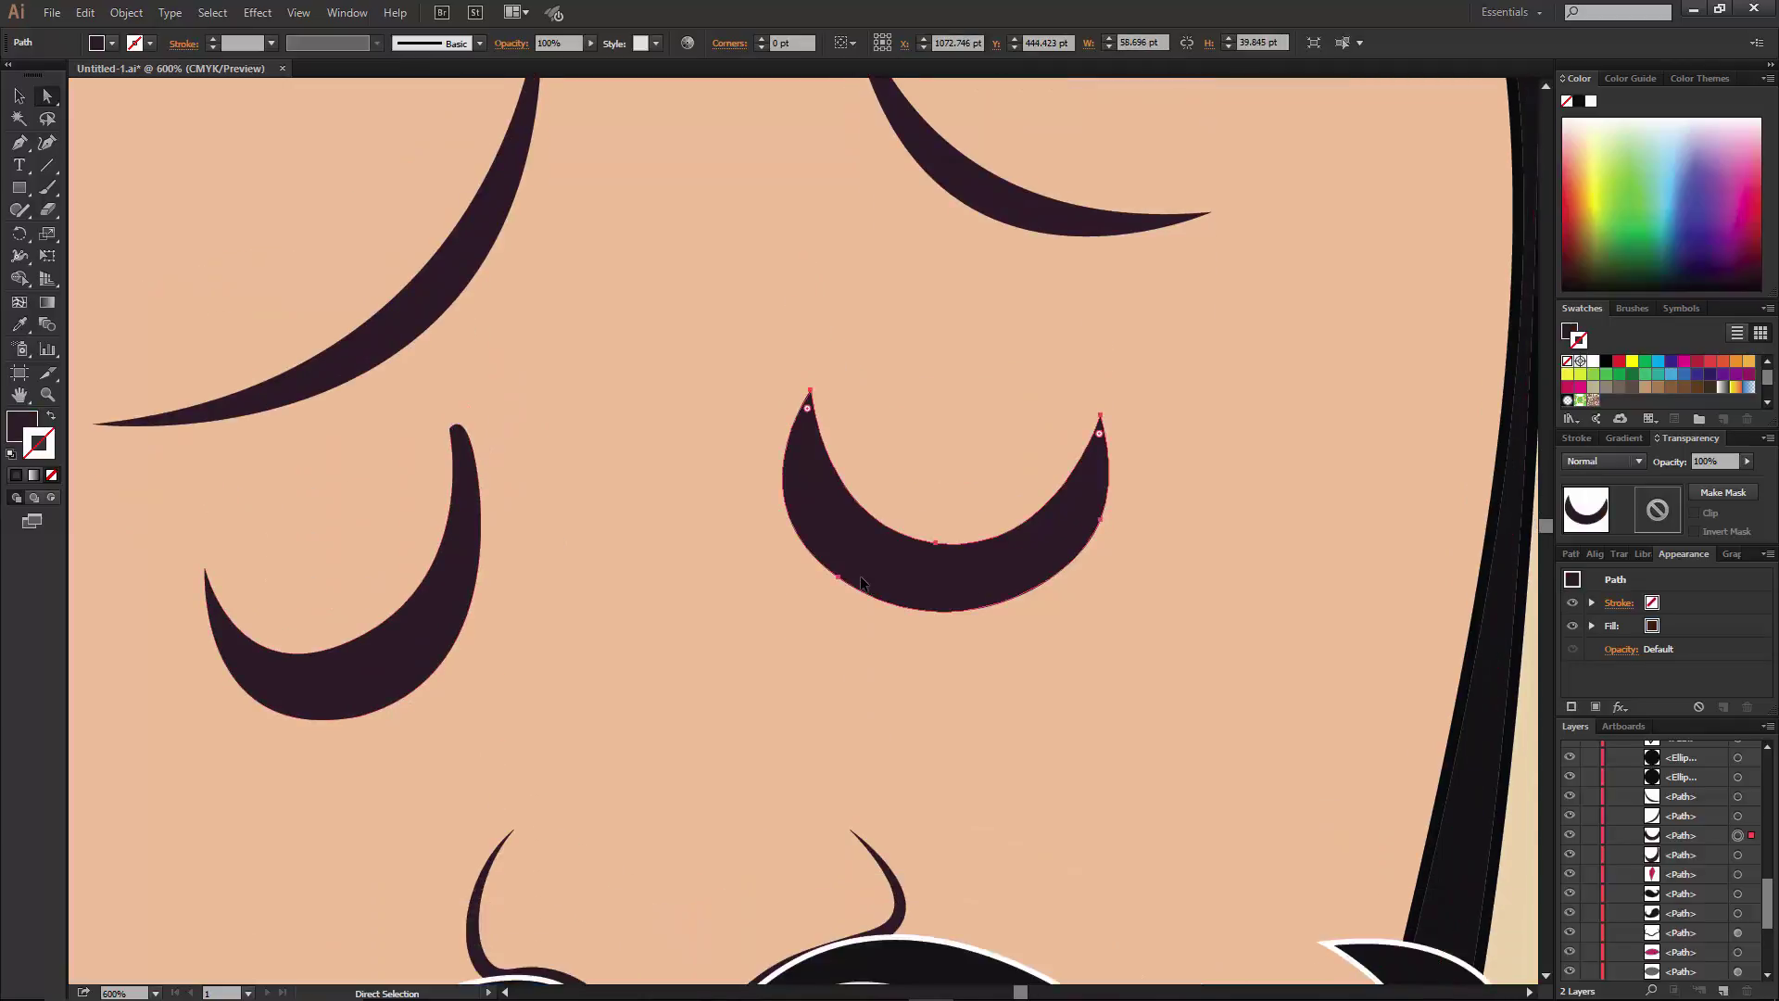
{"action": "key", "text": "Right"}
{"action": "key", "text": "Right"}
{"action": "key", "text": "Right"}
{"action": "key", "text": "Right"}
{"action": "key", "text": "Right"}
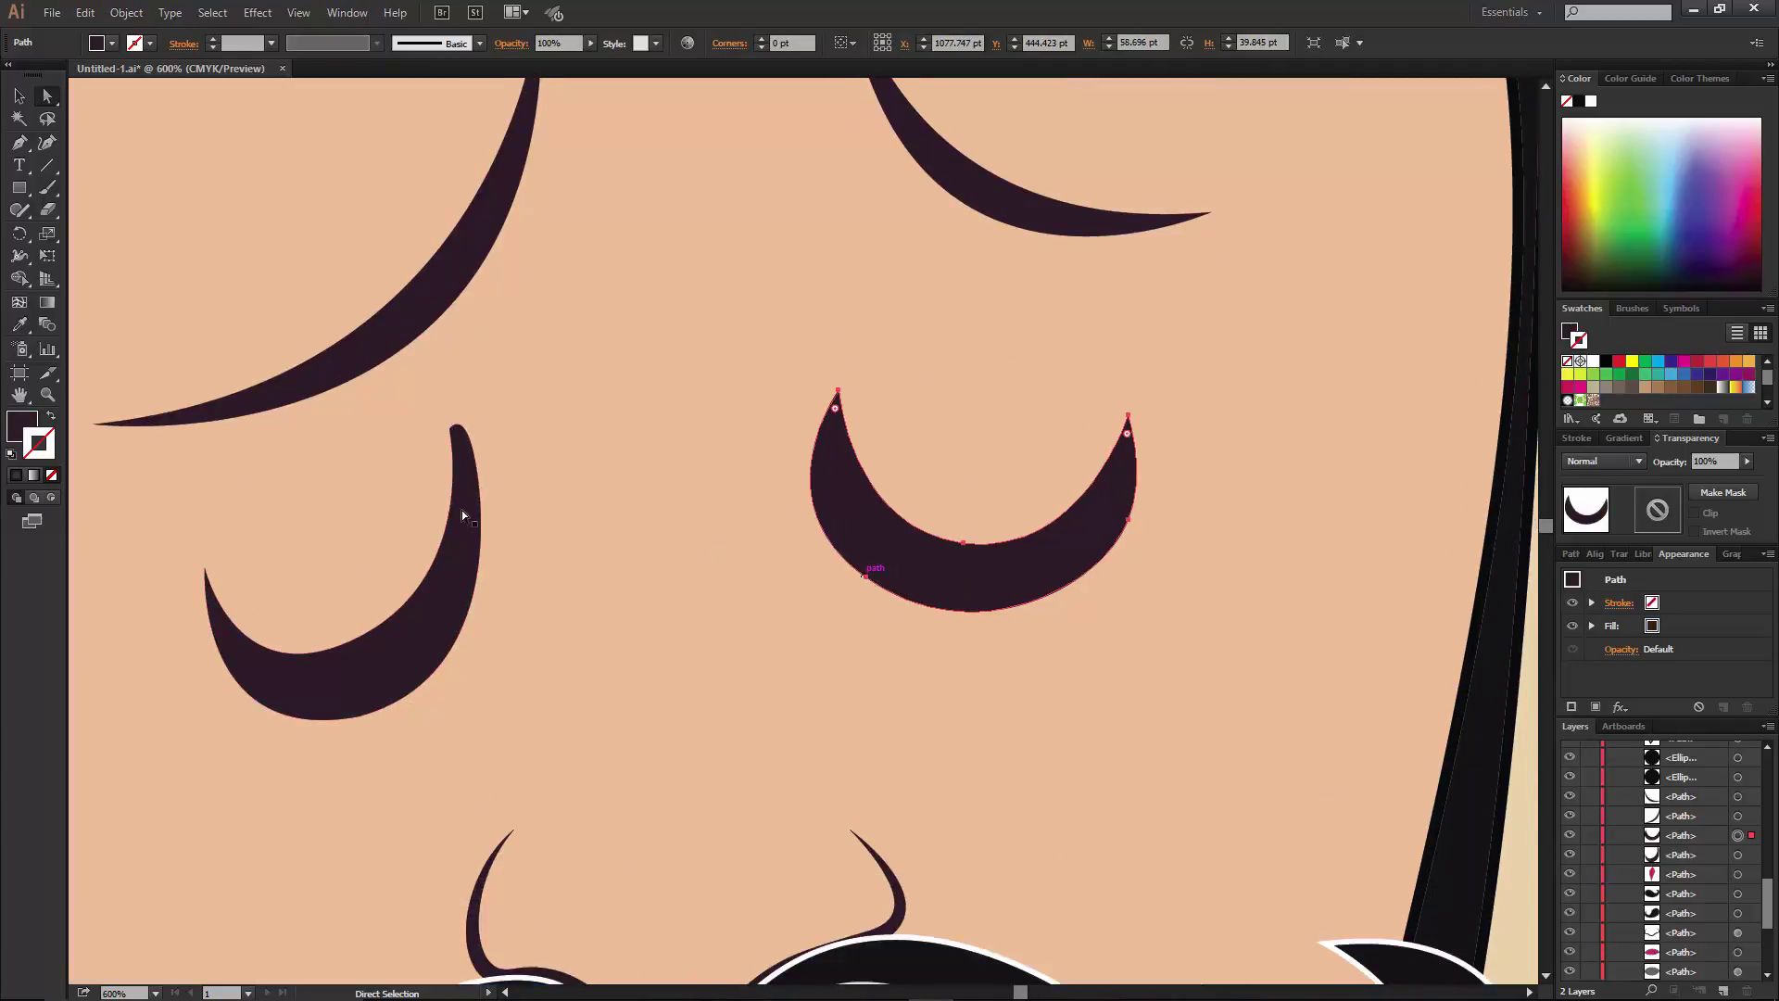
{"action": "left_click", "coordinate": [19, 97]}
Unlock the background rectangle and give it a lighter peach fill.
{"action": "key", "text": "ctrl+0"}
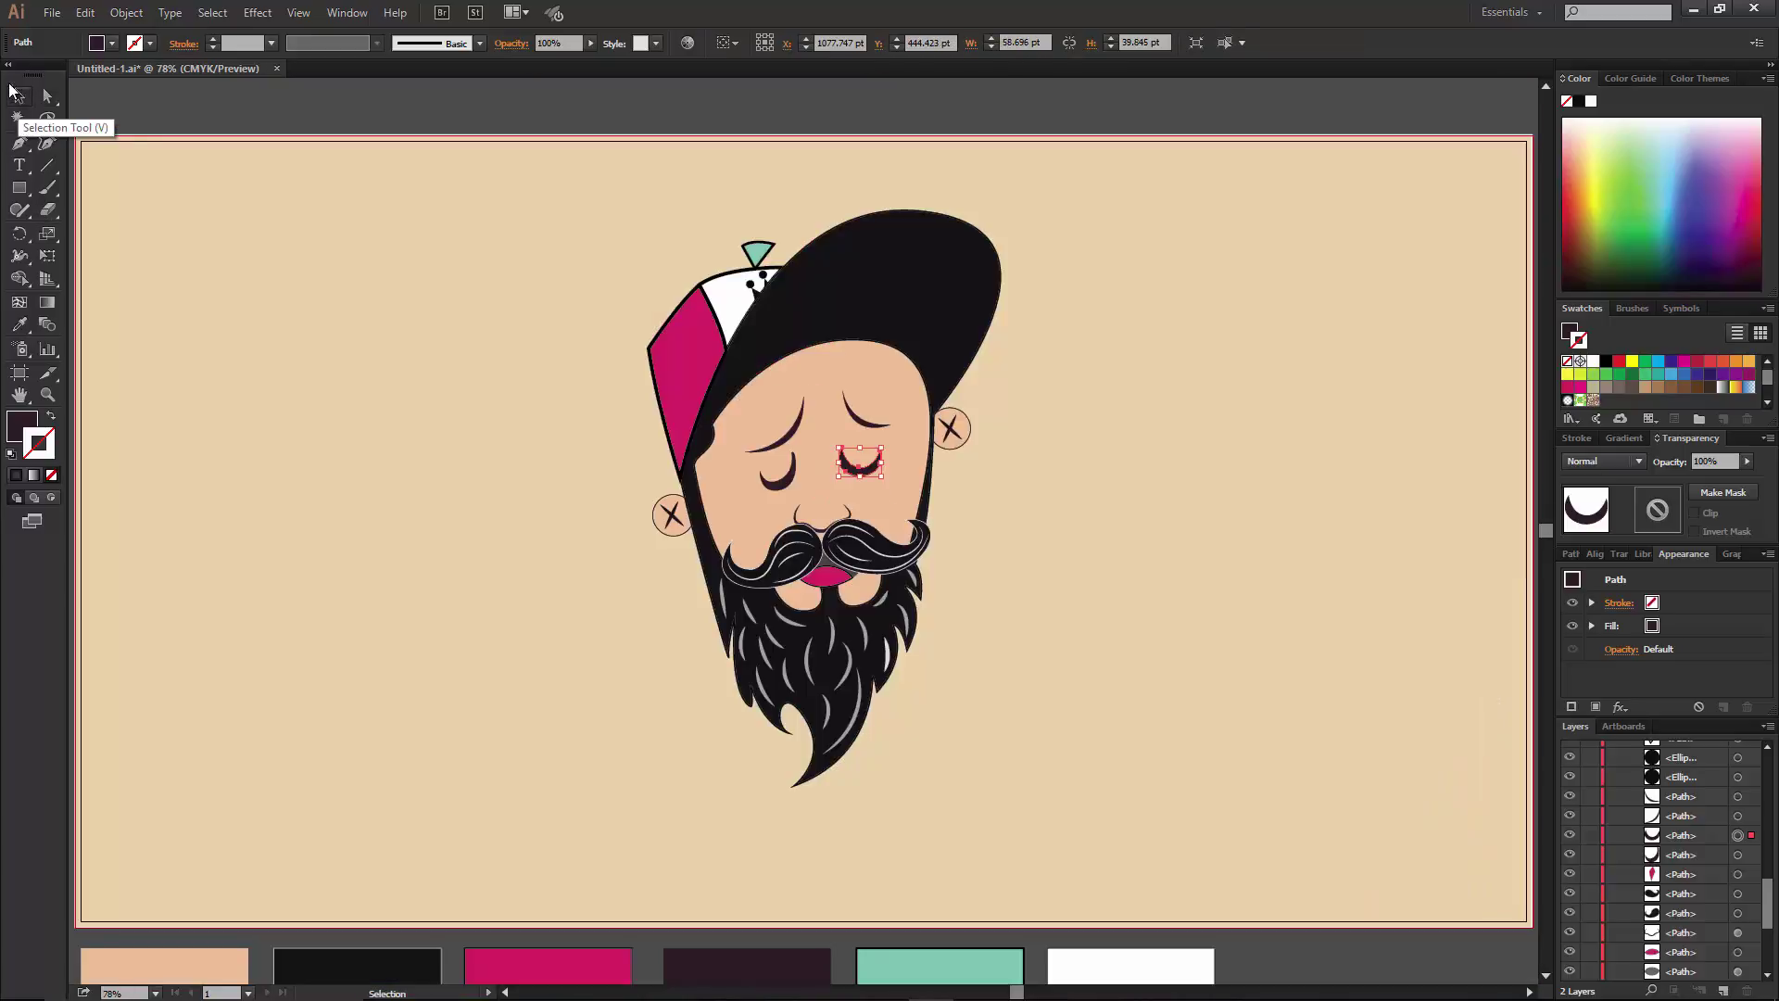
{"action": "left_click", "coordinate": [282, 340]}
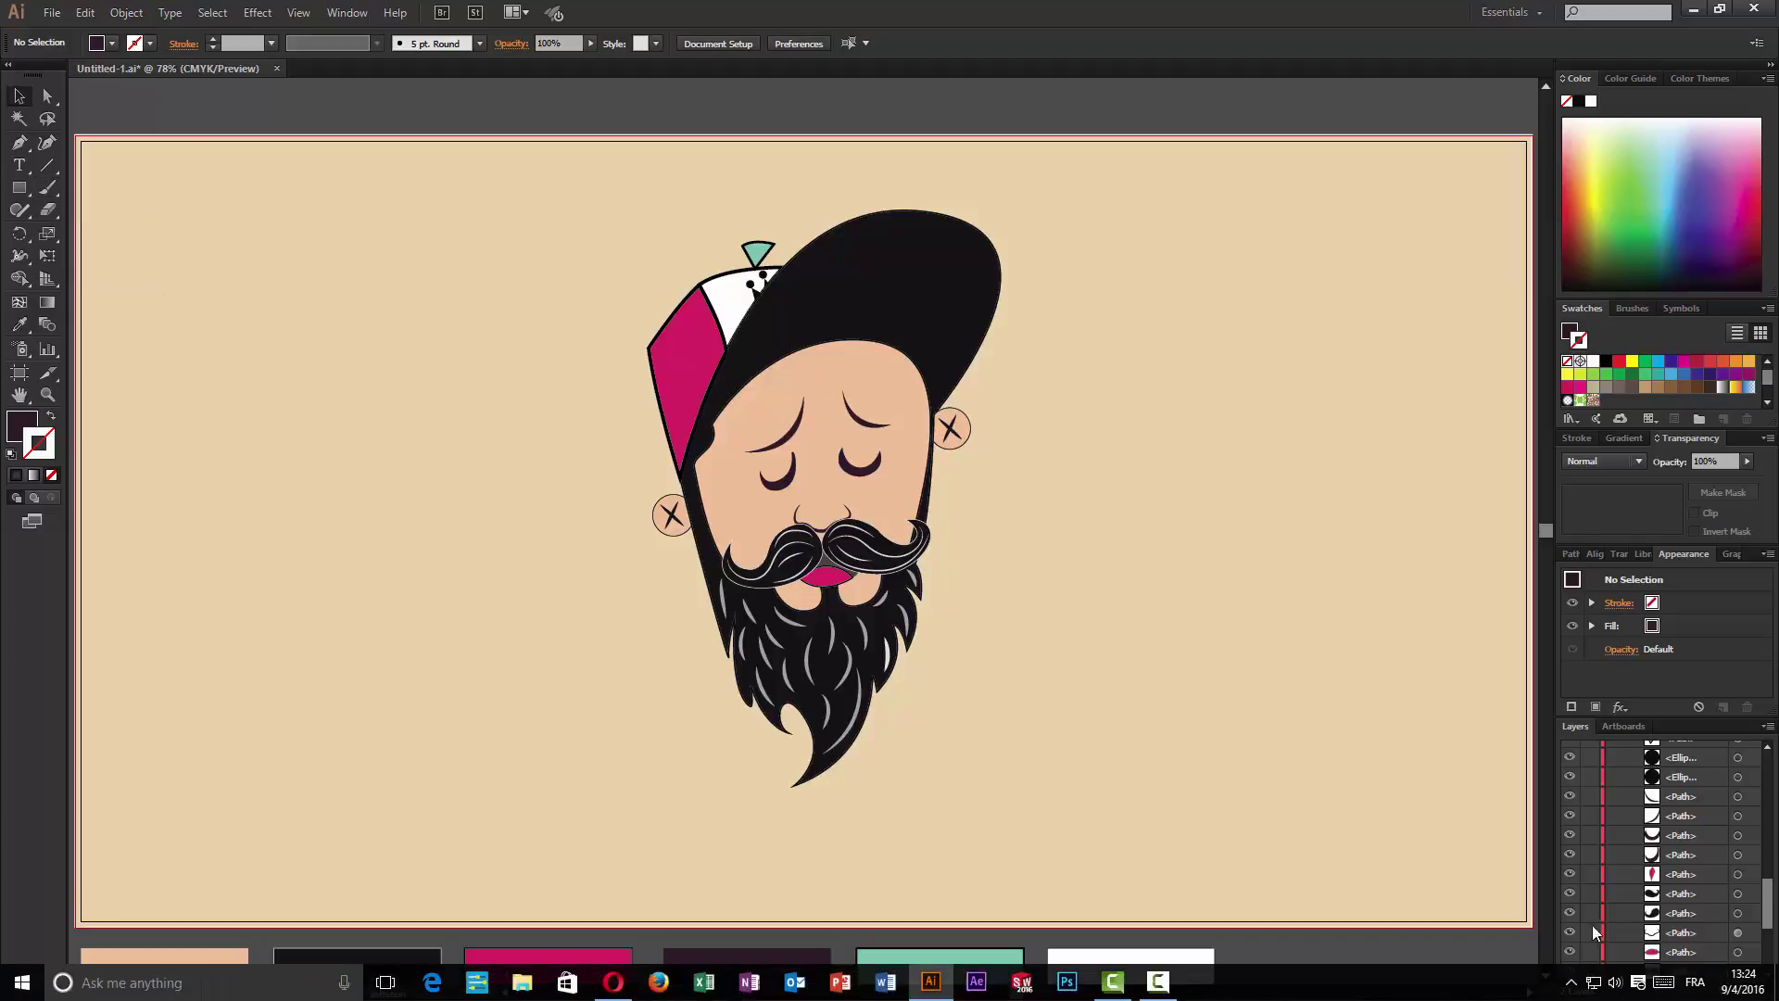
{"action": "scroll", "coordinate": [1592, 957], "scroll_direction": "down", "scroll_amount": 5}
{"action": "left_click", "coordinate": [1590, 952]}
{"action": "left_click", "coordinate": [139, 468]}
{"action": "double_click", "coordinate": [22, 427]}
{"action": "left_click", "coordinate": [999, 230]}
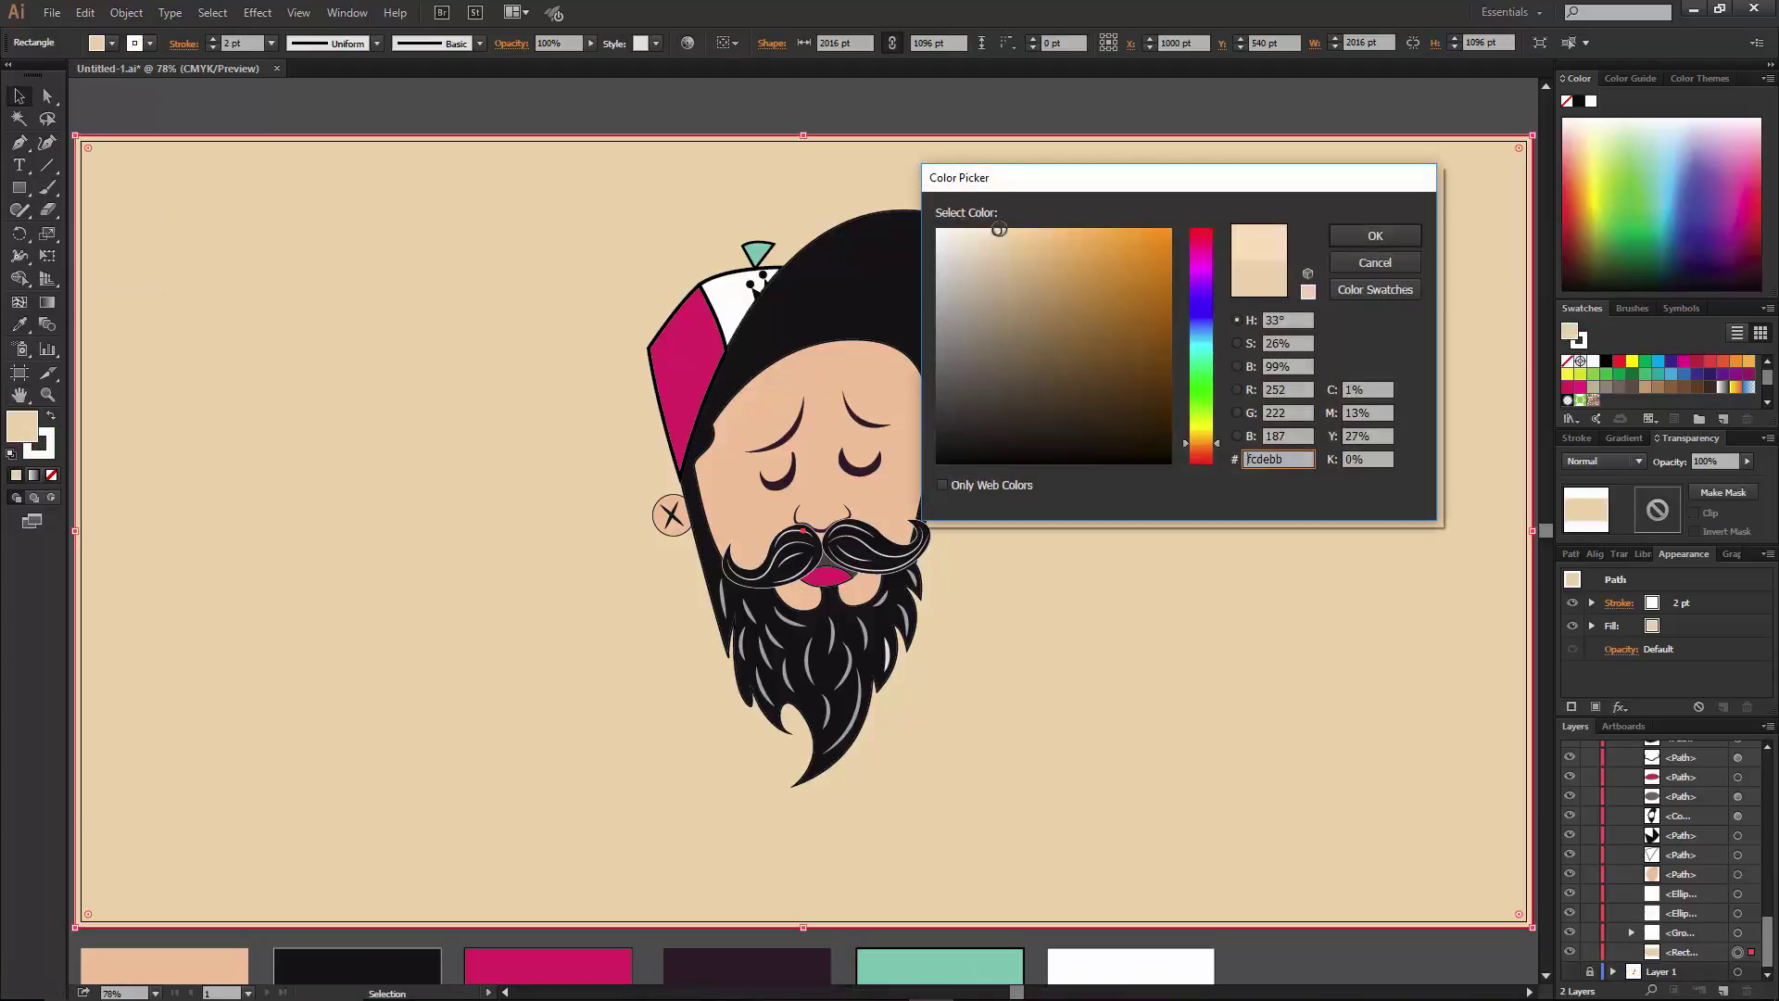
{"action": "left_click", "coordinate": [1376, 236]}
Refine the background fill to the pale peach ffe5c0.
{"action": "double_click", "coordinate": [23, 427]}
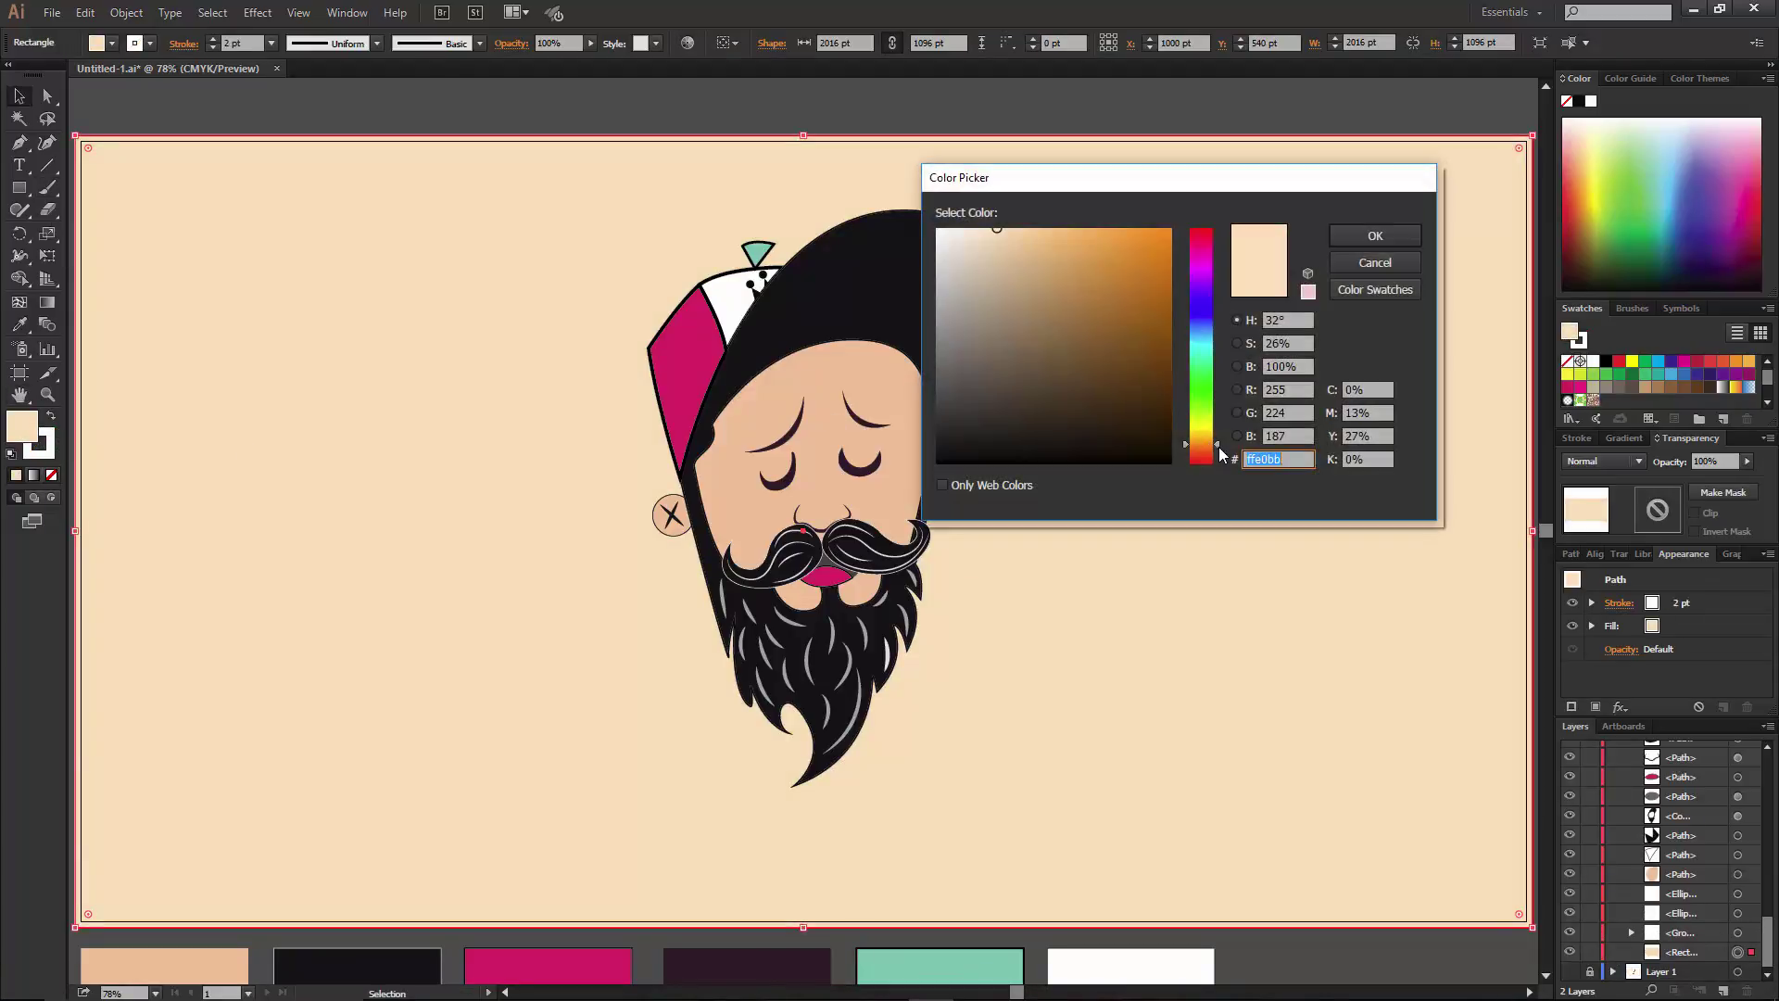
{"action": "left_click_drag", "start_coordinate": [1218, 445], "coordinate": [1220, 442]}
{"action": "left_click", "coordinate": [1375, 236]}
{"action": "double_click", "coordinate": [22, 427]}
{"action": "left_click", "coordinate": [1376, 238]}
{"action": "left_click", "coordinate": [224, 91]}
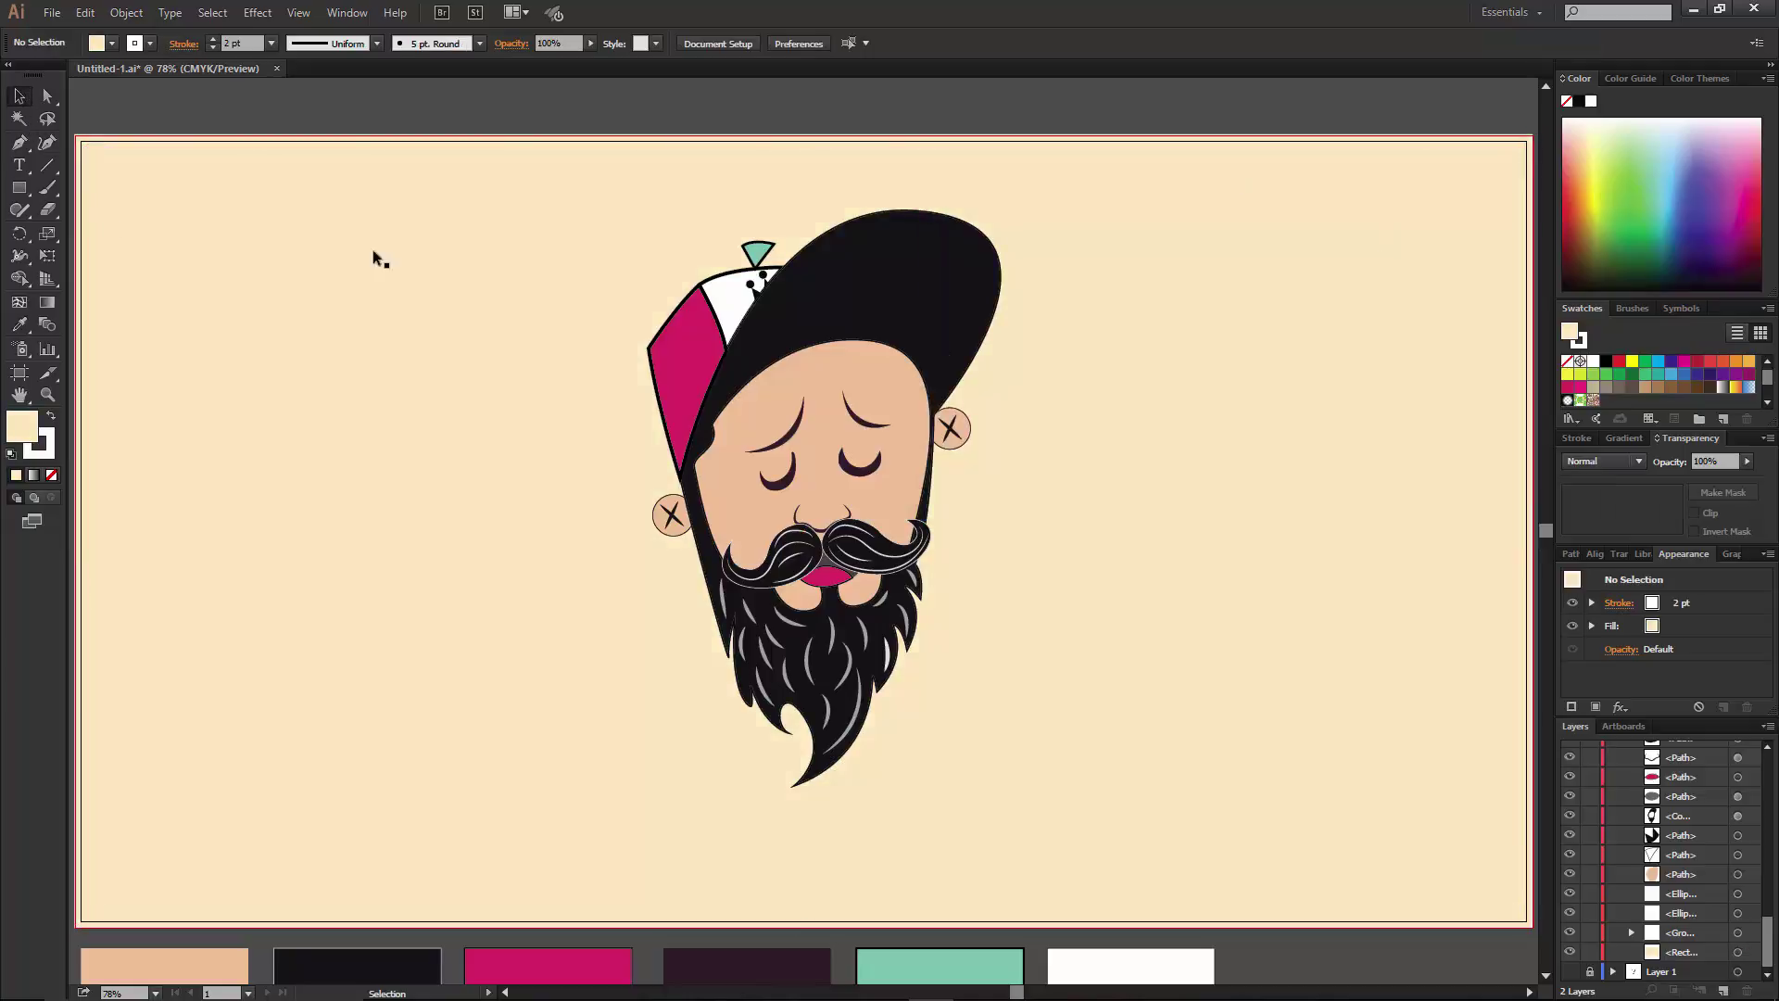
Lock the background rectangle in place with Ctrl+2.
{"action": "key", "text": "alt+e"}
{"action": "key", "text": "Escape"}
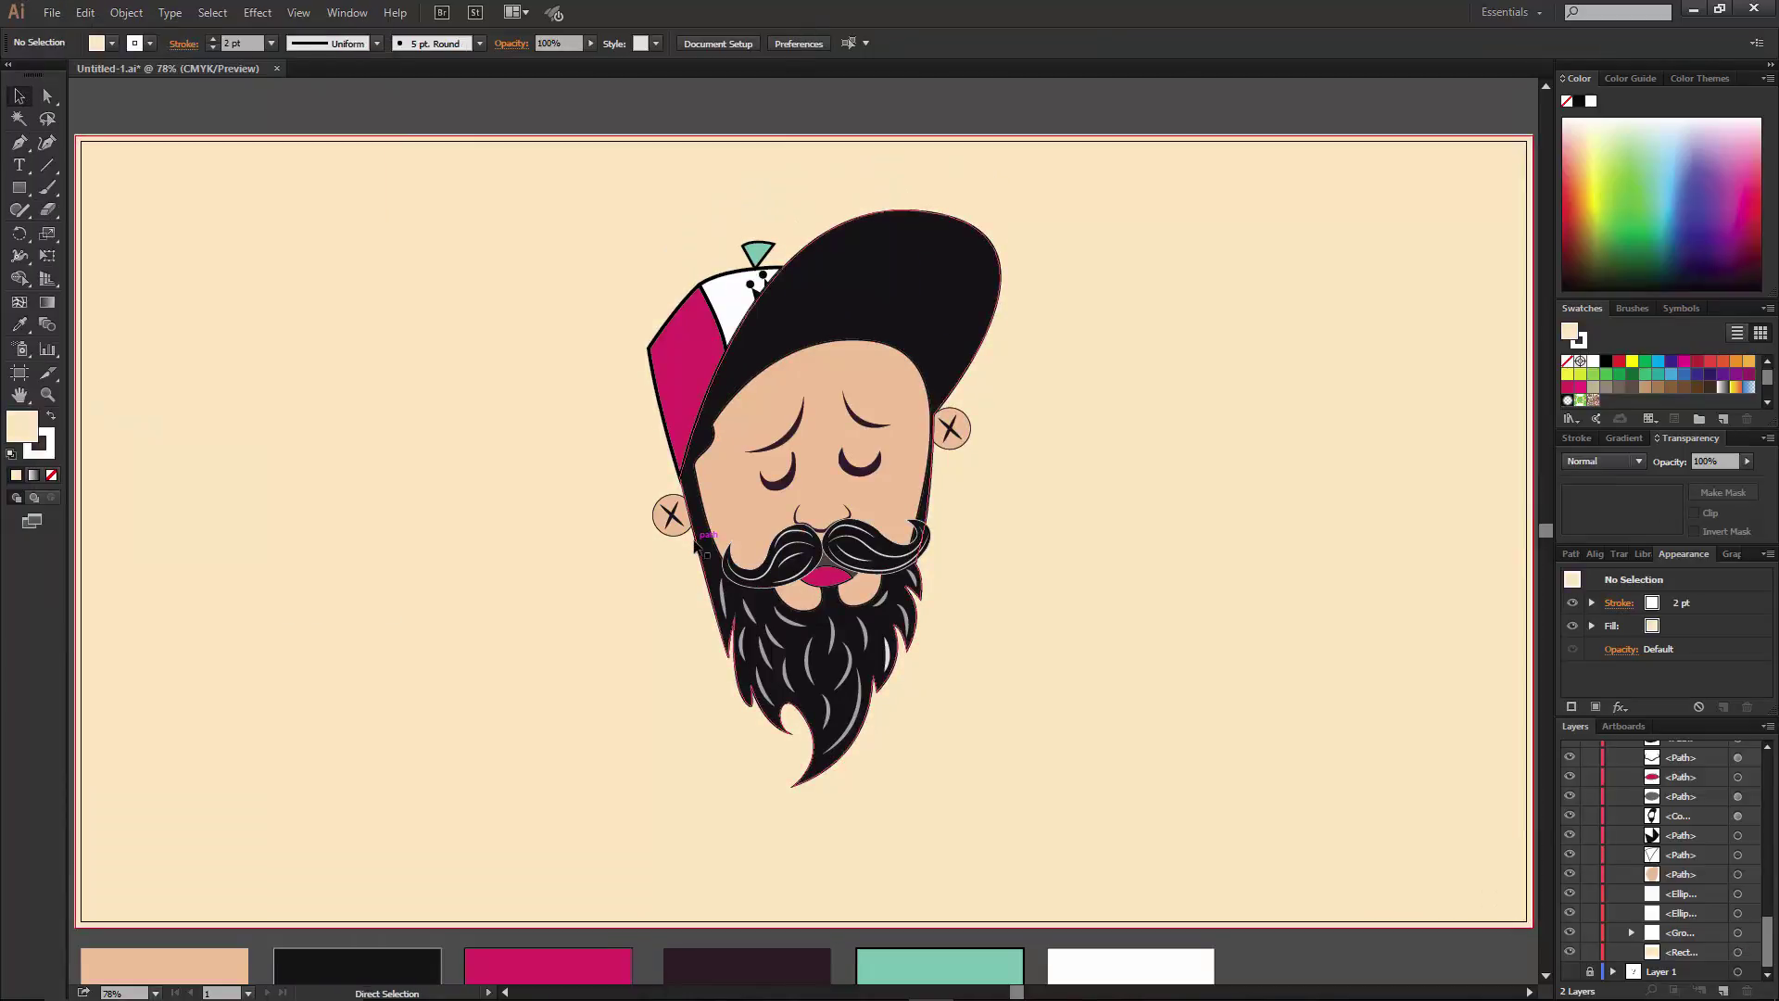
{"action": "key", "text": "ctrl+1"}
{"action": "left_click", "coordinate": [1086, 636]}
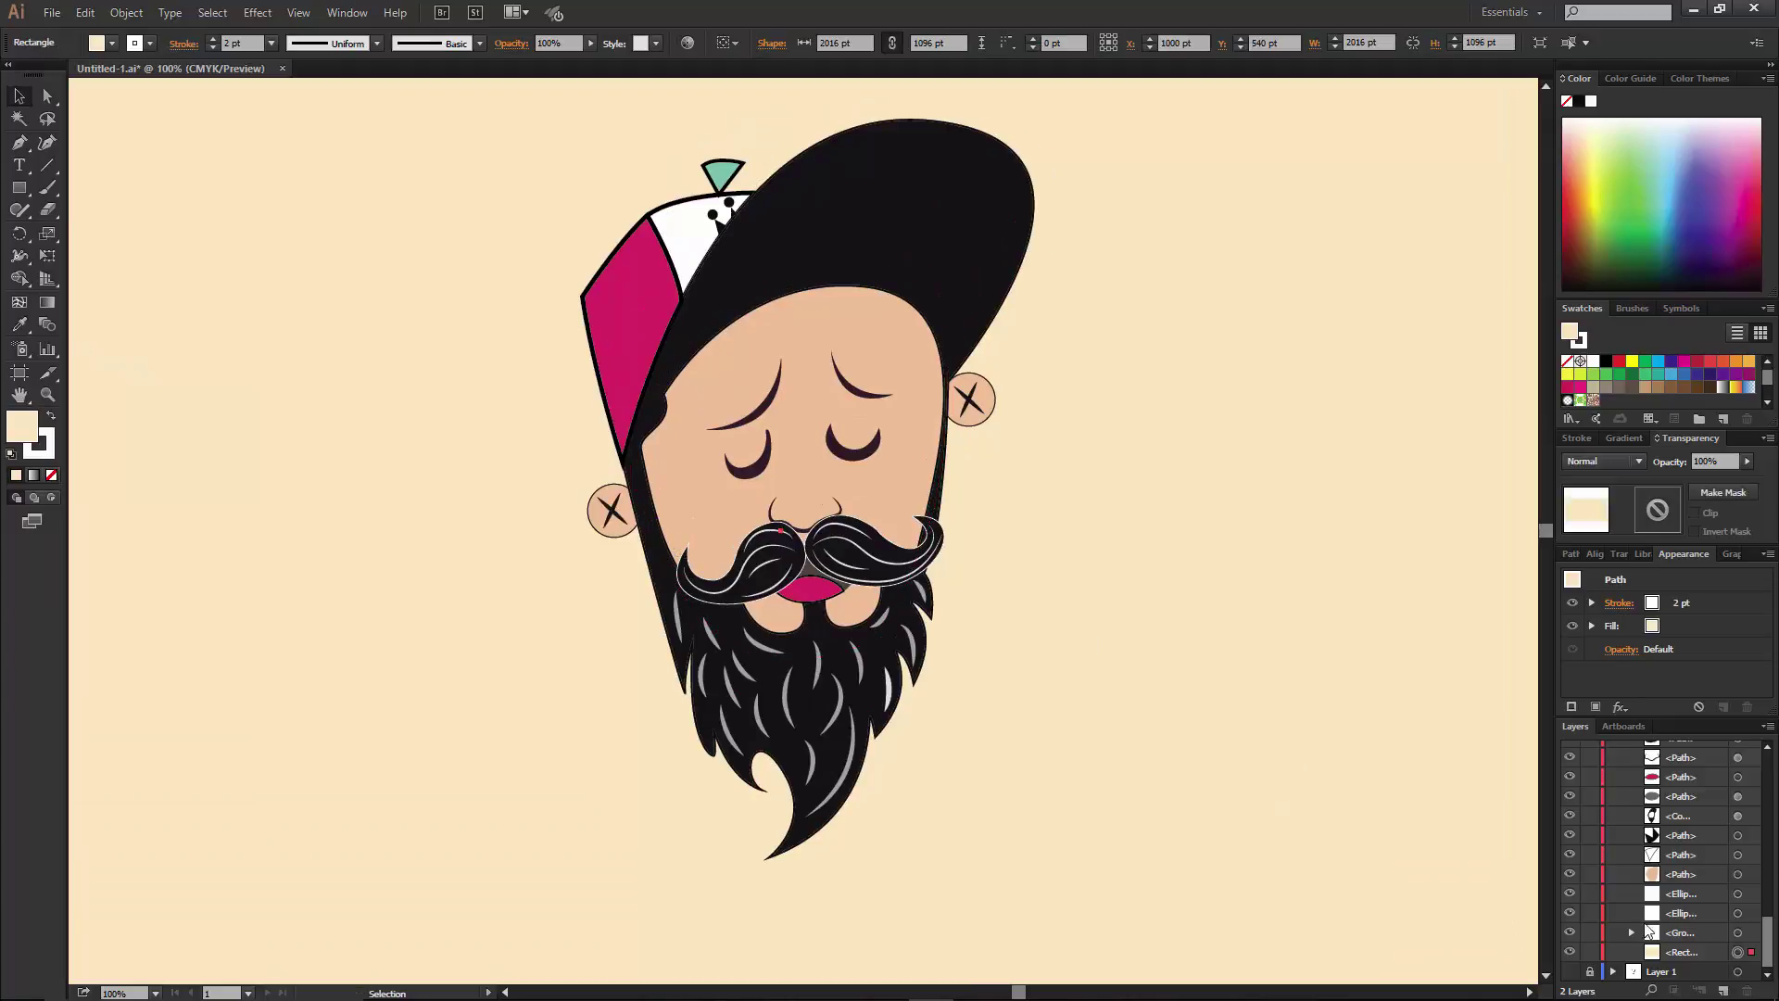
{"action": "key", "text": "ctrl+2"}
{"action": "scroll", "coordinate": [1254, 777], "scroll_direction": "right", "scroll_amount": 1}
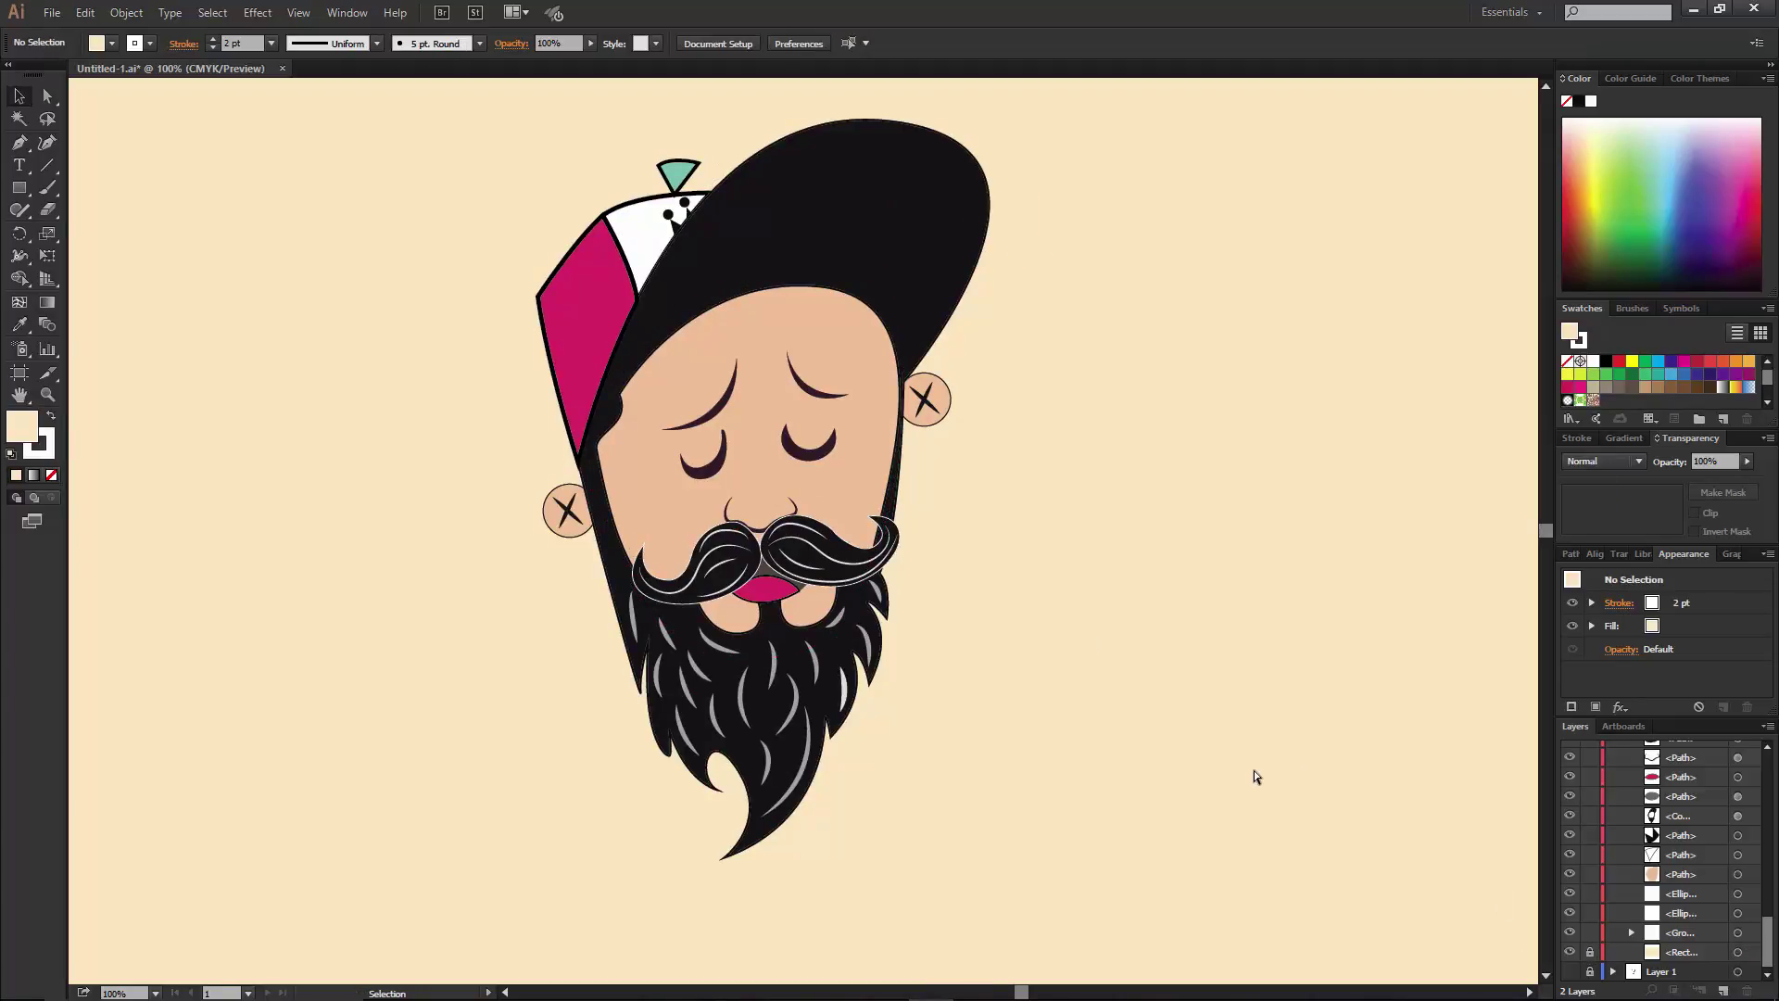